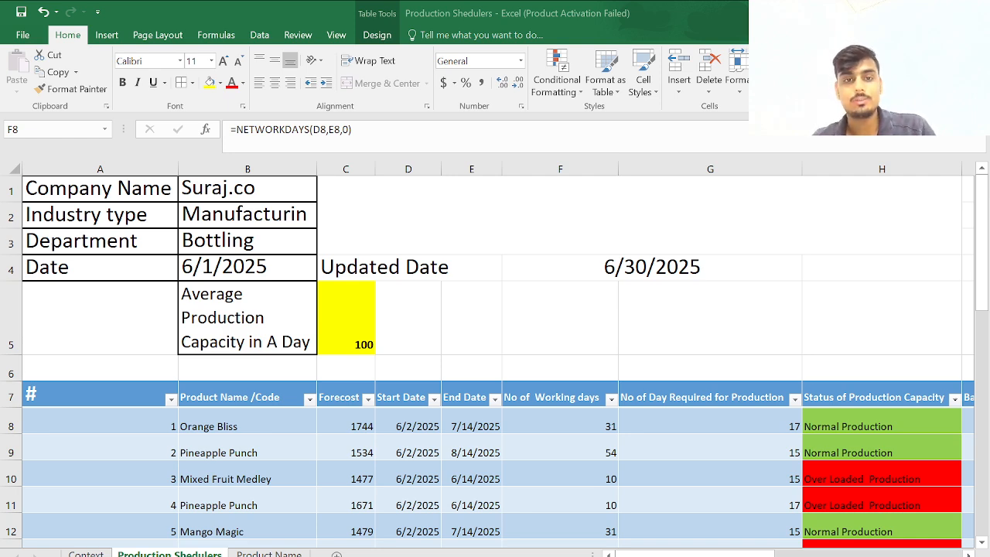
- Open the Context sheet and read through the production scheduler overview picture
click(946, 413)
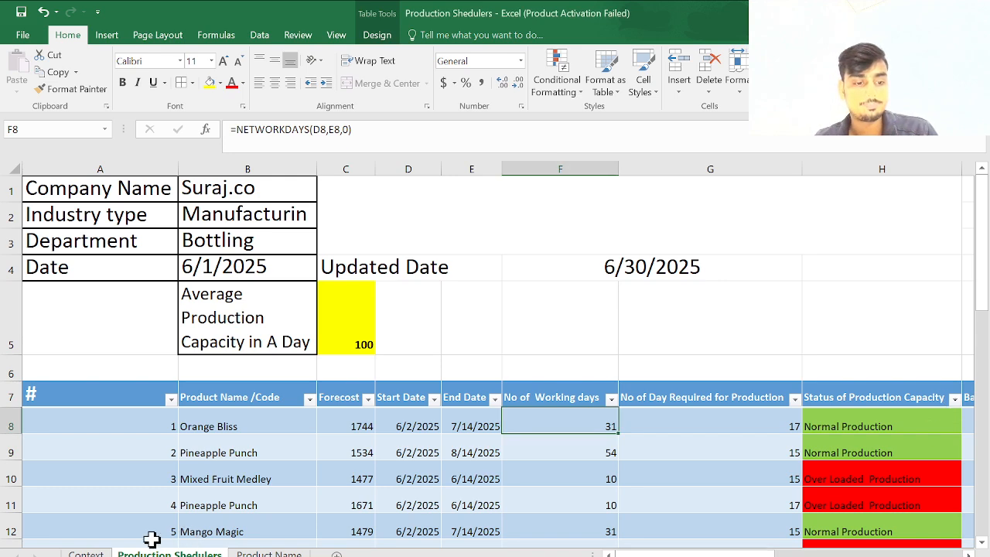
click(85, 554)
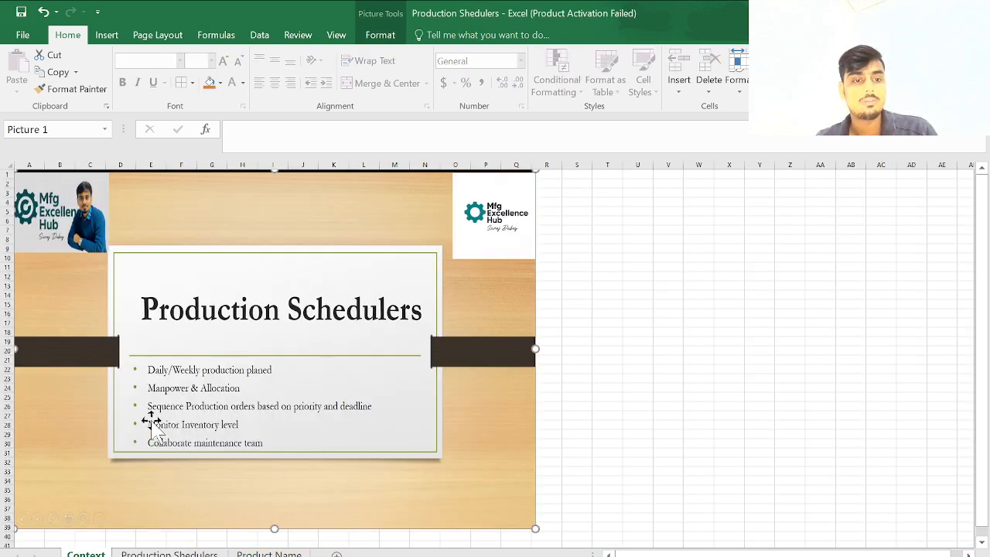
scroll(153, 423, down, 3)
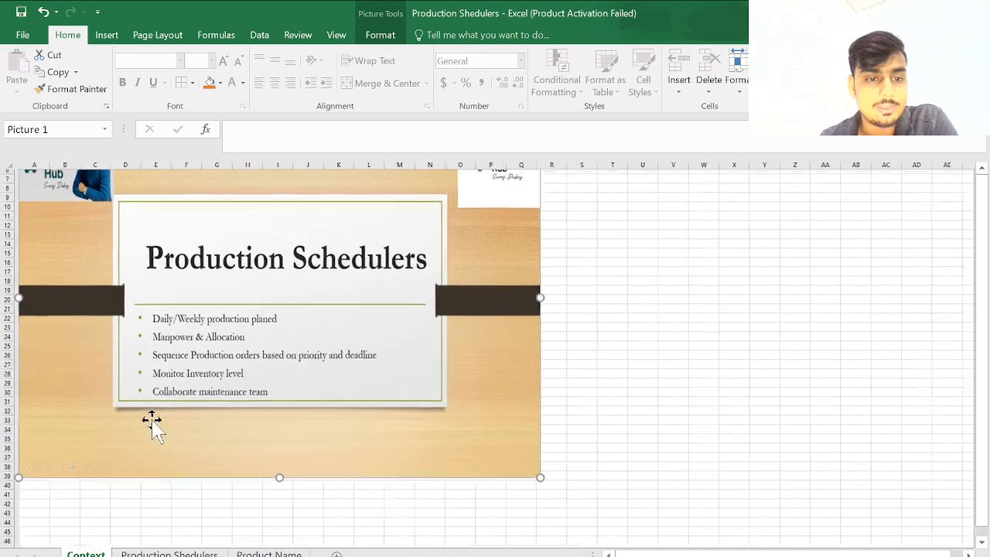
scroll(154, 435, up, 2)
scroll(157, 449, up, 1)
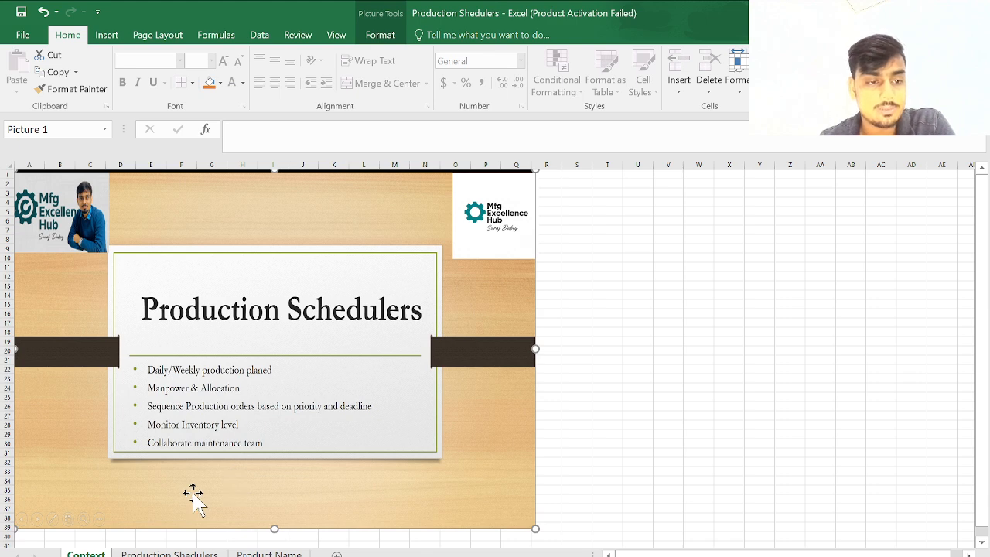
- Return to the Production Shedulers sheet and examine the company, industry, department, date and average capacity entries above the table
click(165, 548)
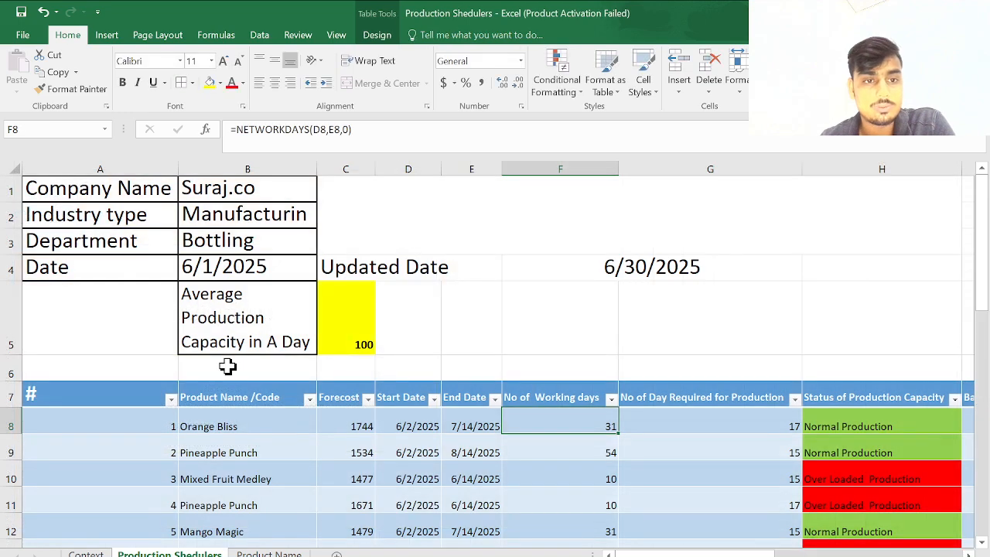
scroll(227, 367, down, 1)
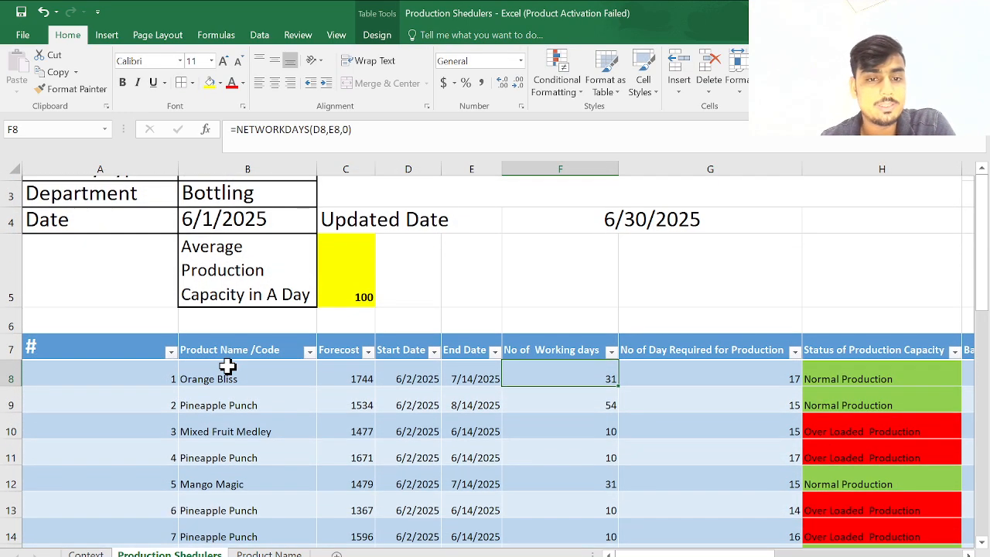
scroll(227, 367, up, 1)
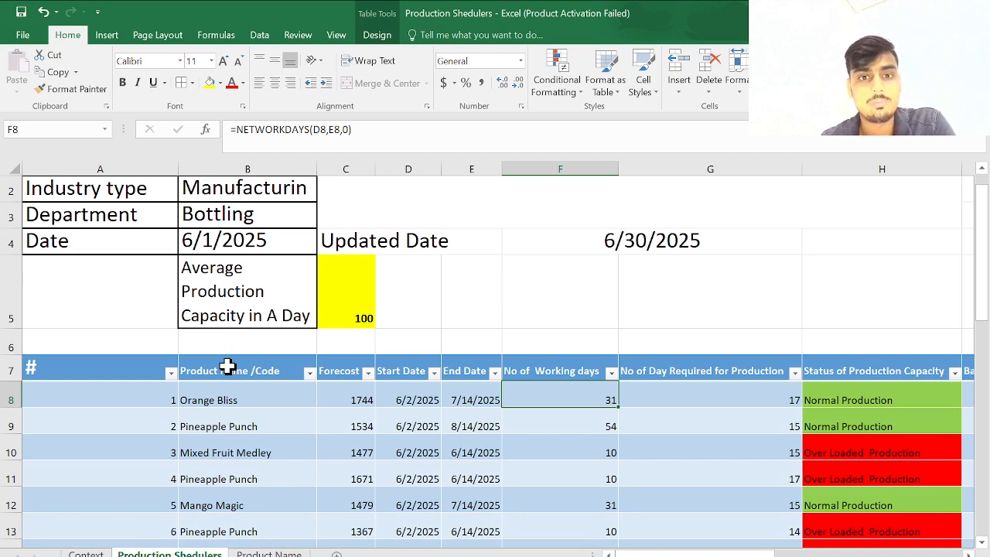
click(227, 366)
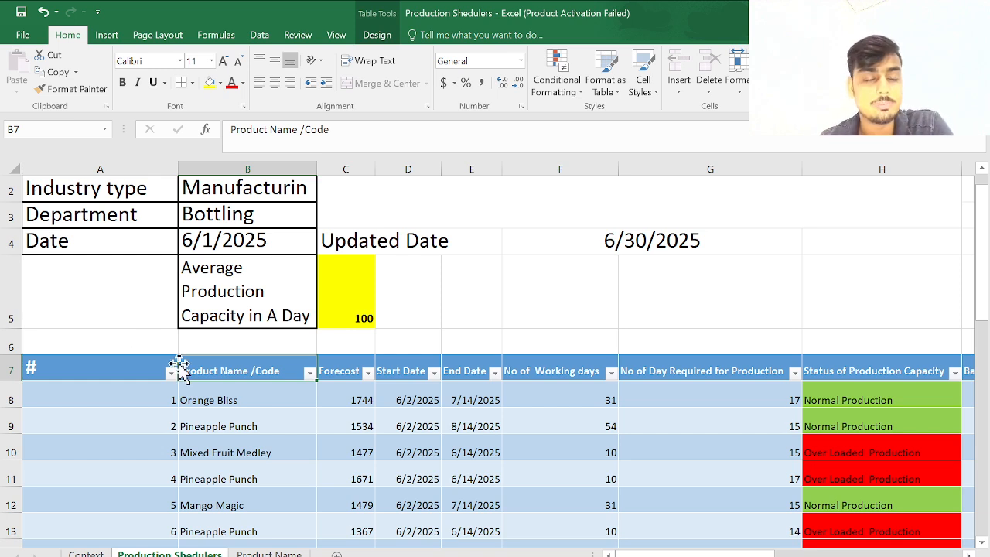
click(203, 208)
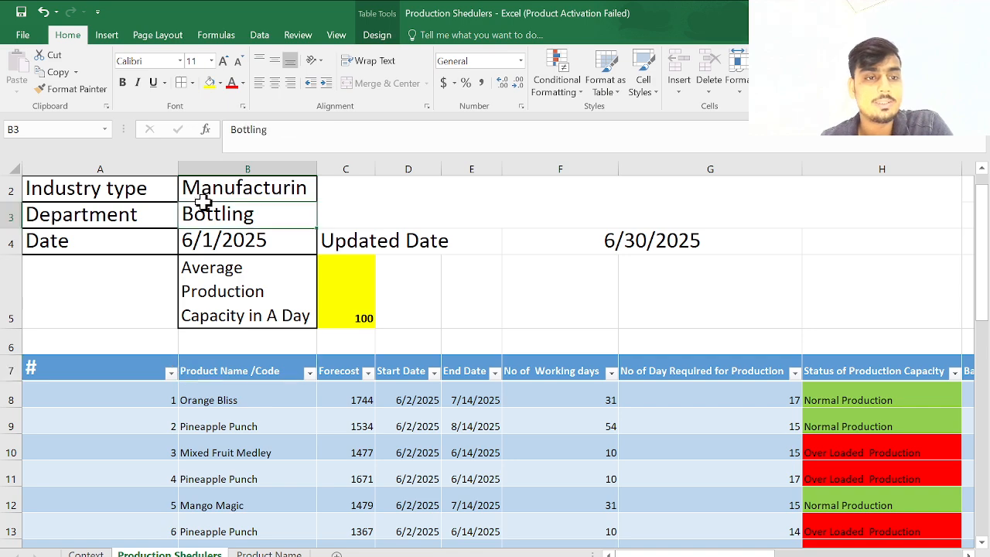
click(140, 190)
scroll(242, 192, up, 1)
click(210, 192)
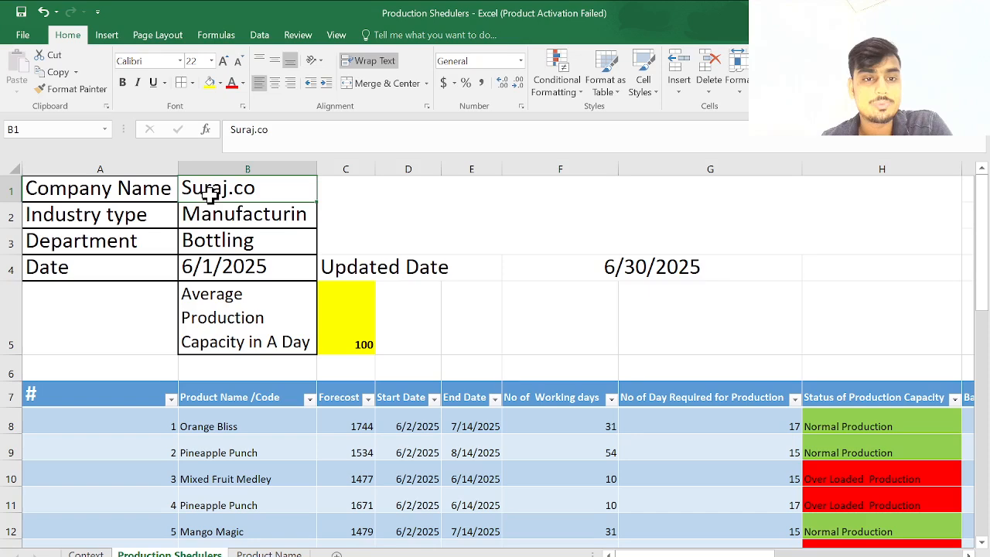
click(98, 248)
click(191, 243)
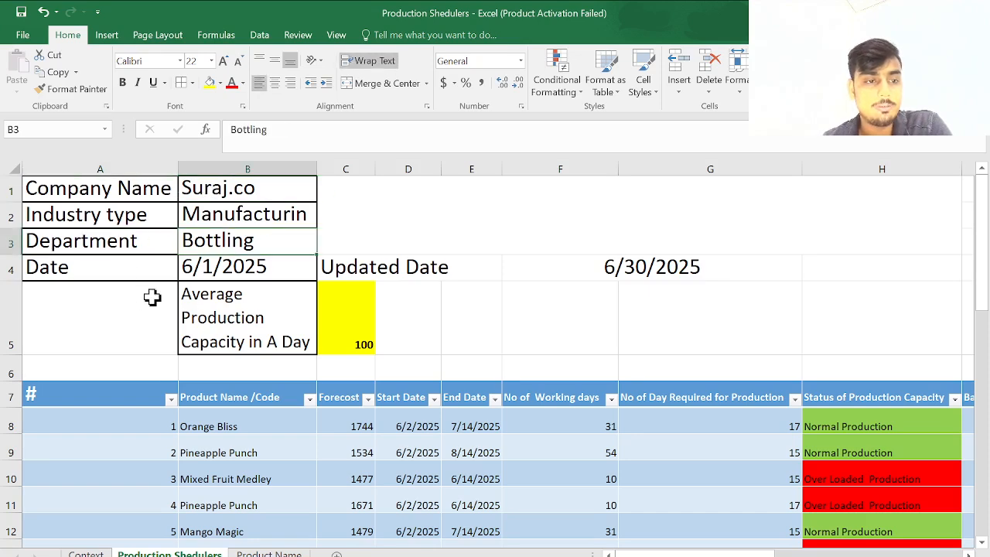
click(147, 299)
click(124, 270)
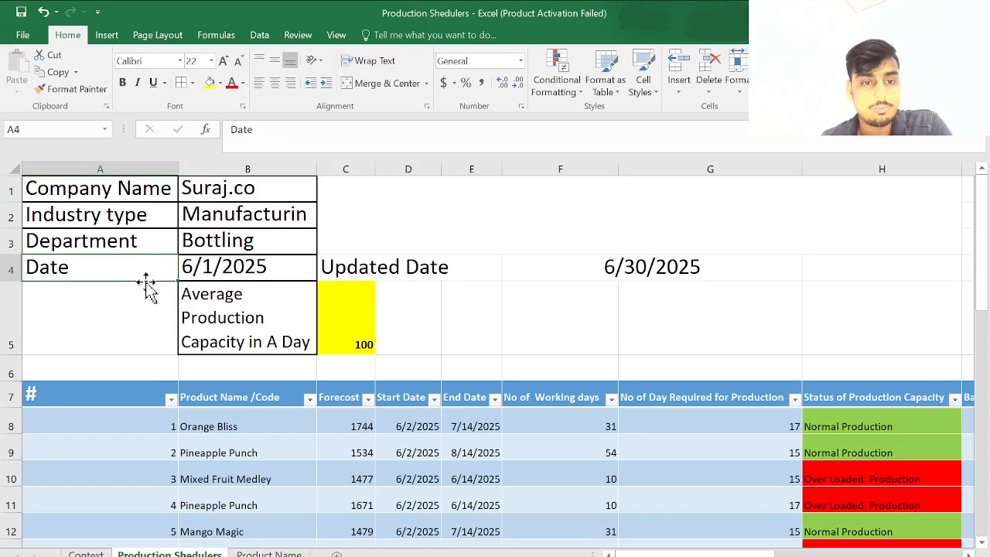
click(202, 290)
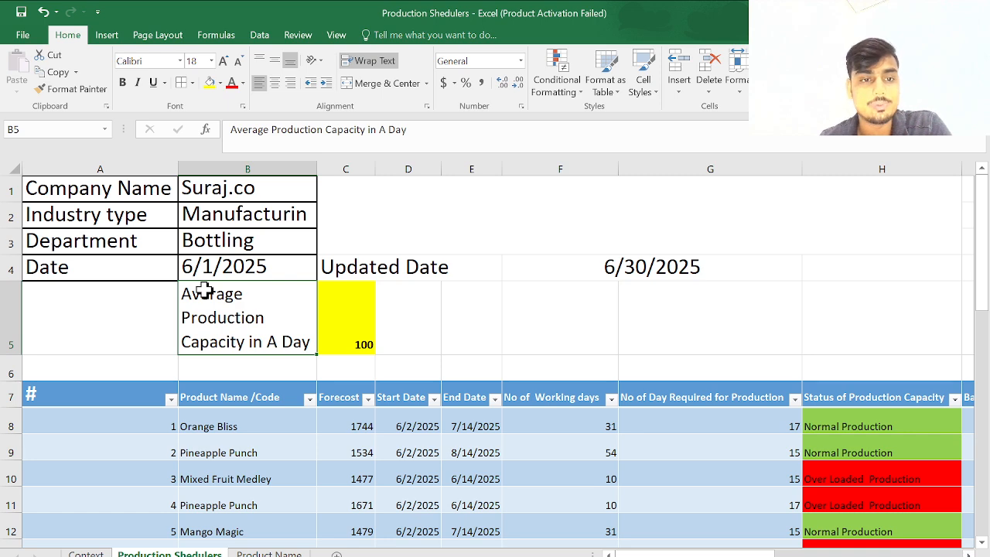
click(77, 270)
click(276, 264)
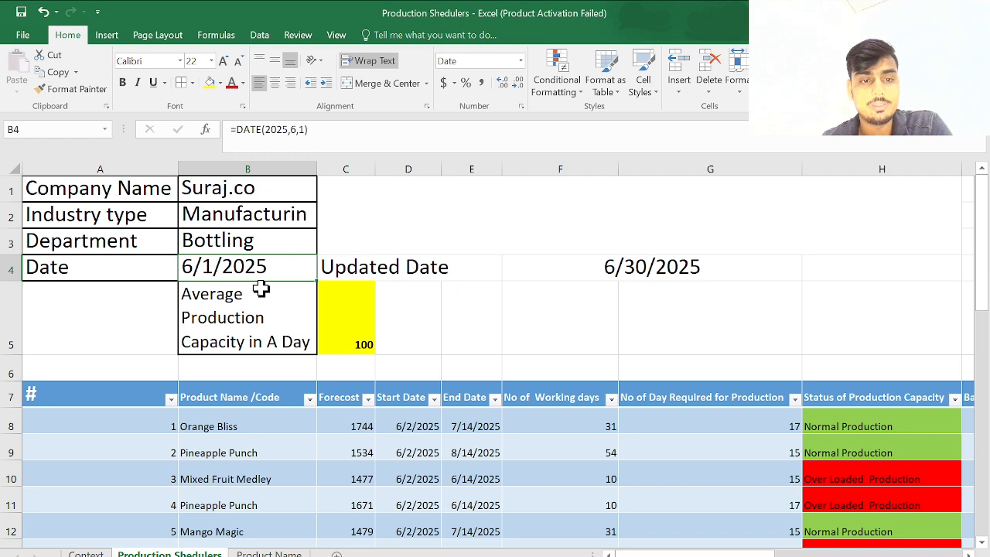
click(354, 277)
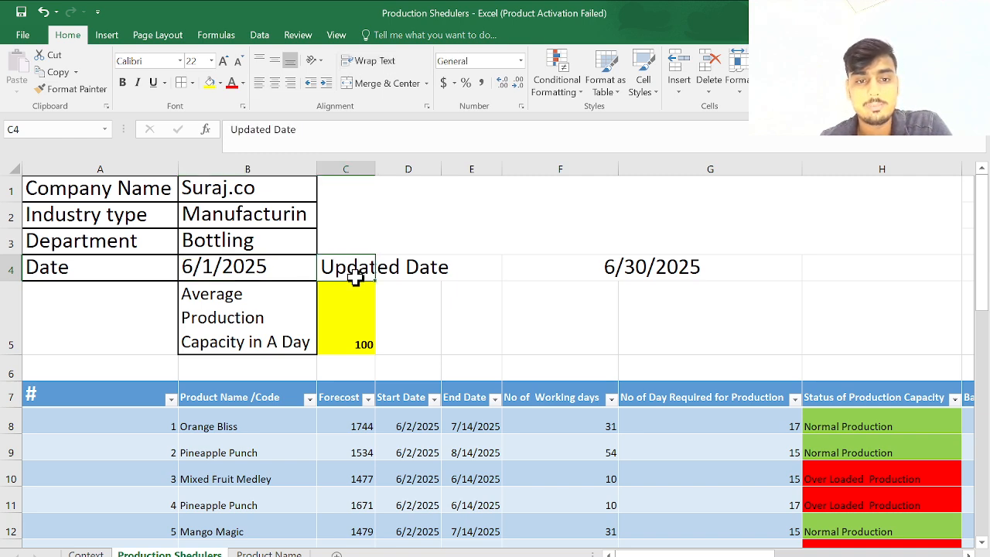
- Replace the fixed Updated Date value in cell F4 with the formula =NOW()
click(559, 275)
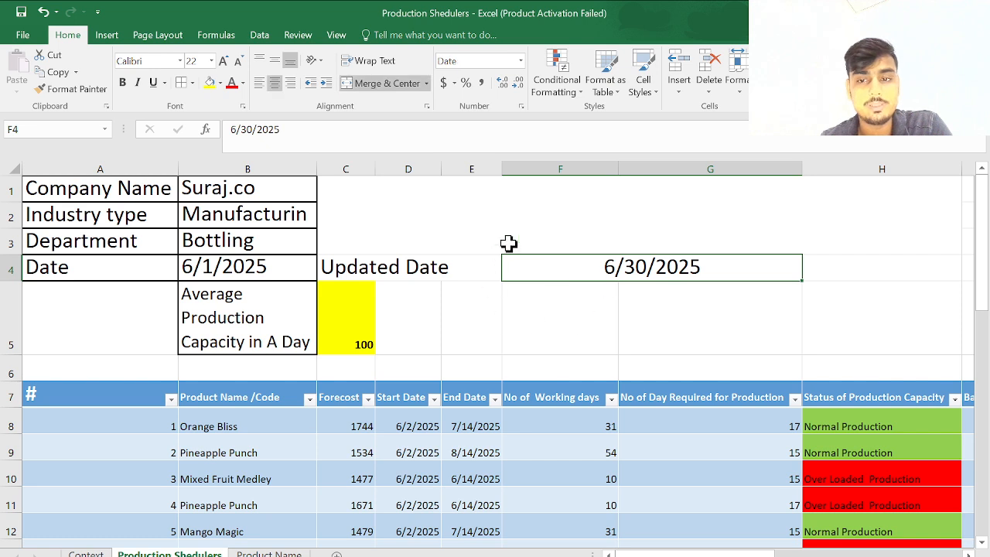
key(BackSpace)
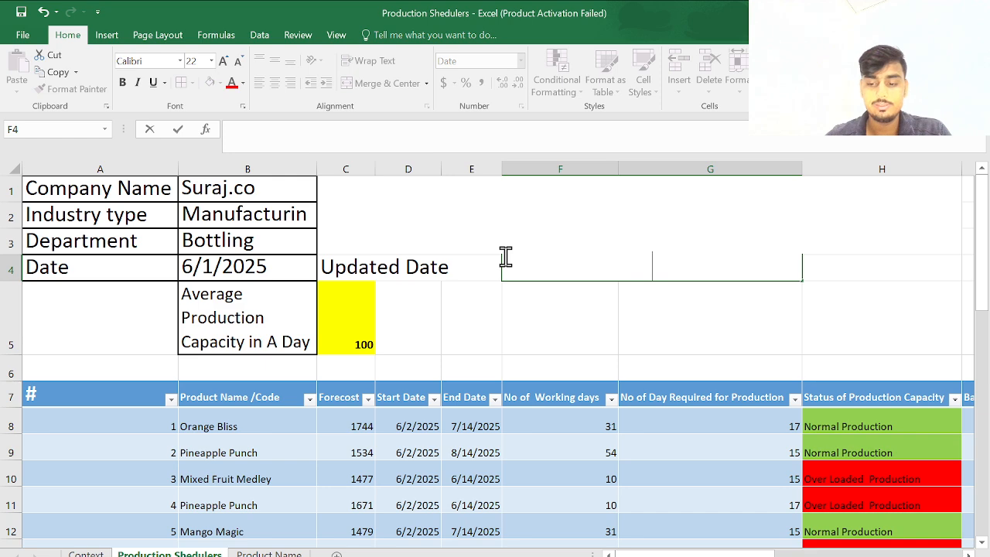
text(=npw)
key(BackSpace)
key(BackSpace)
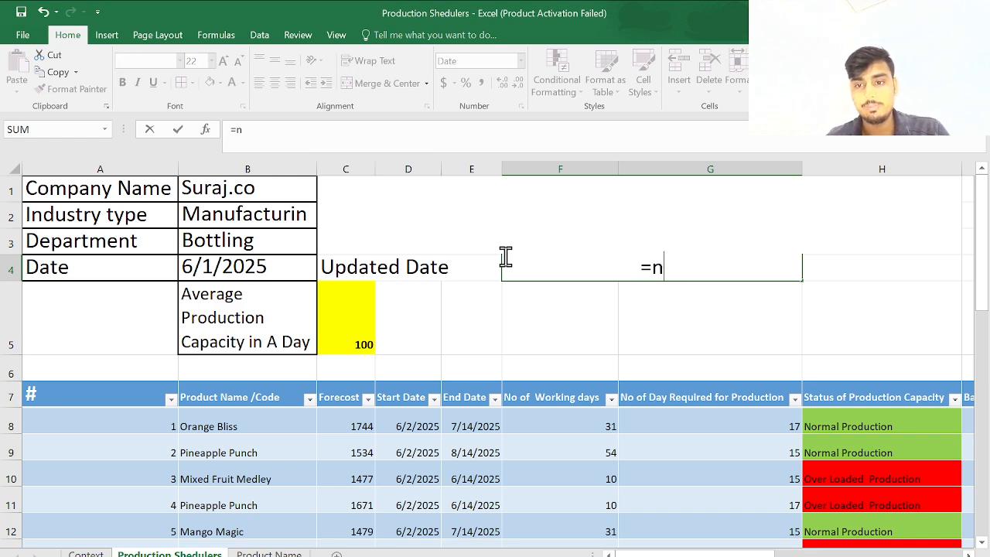
text(ow)
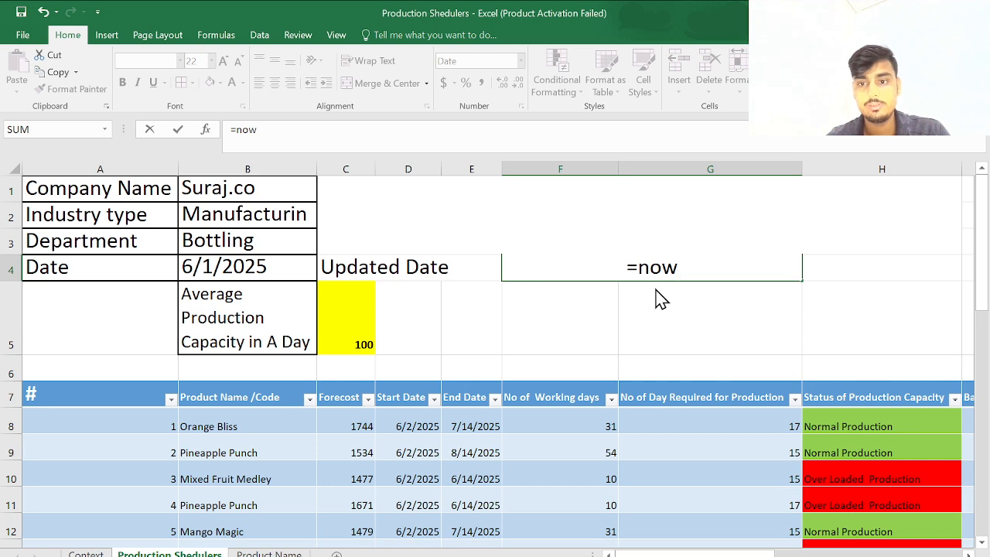
key(Tab)
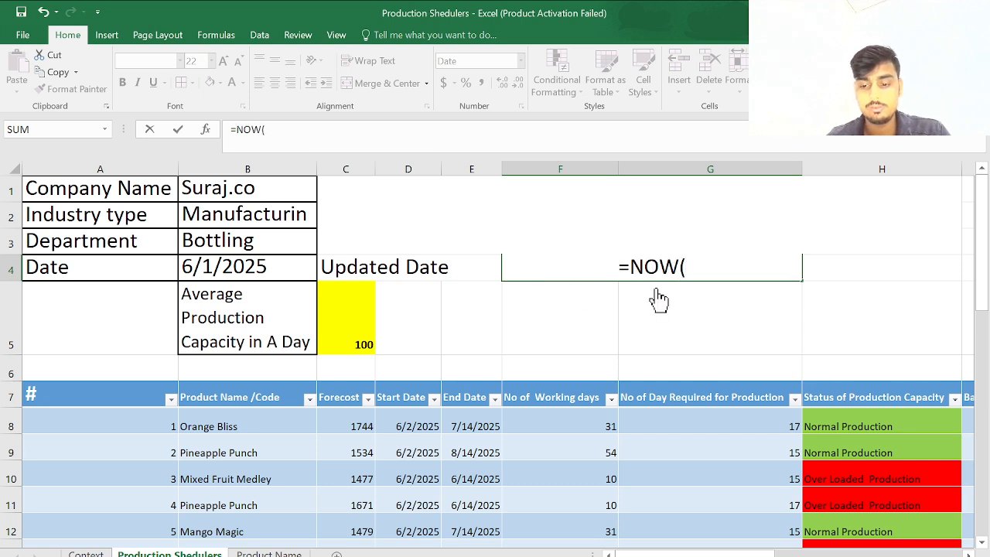
key(Return)
click(650, 268)
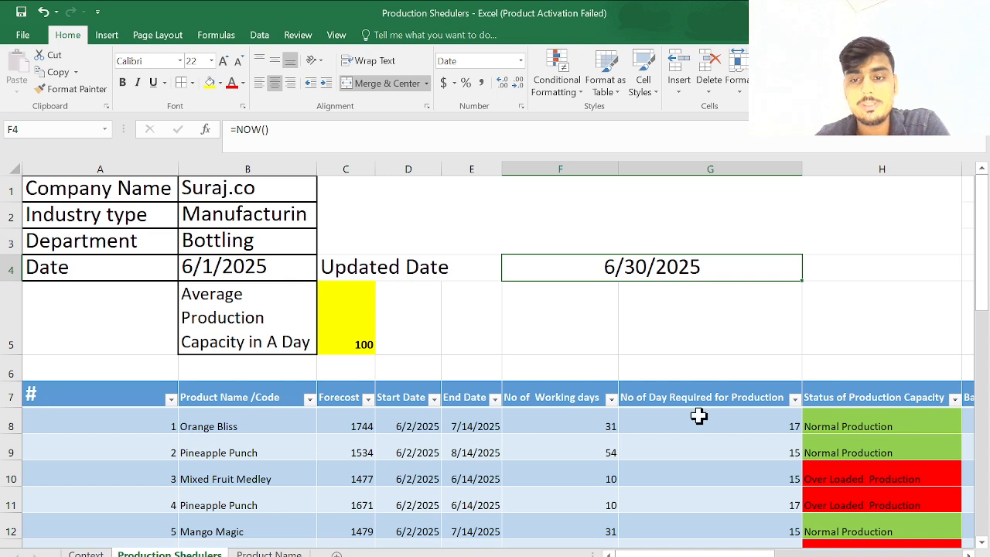
click(679, 299)
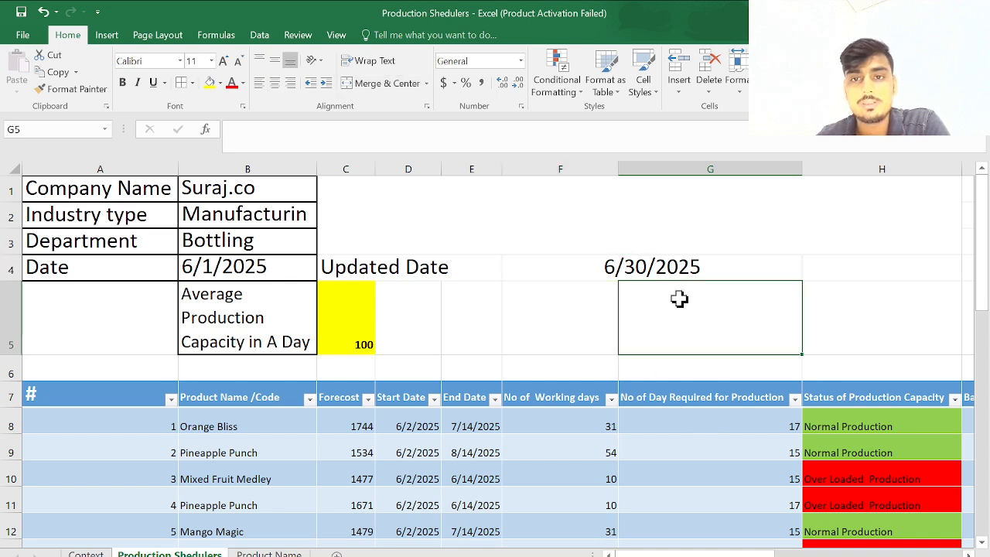
click(610, 287)
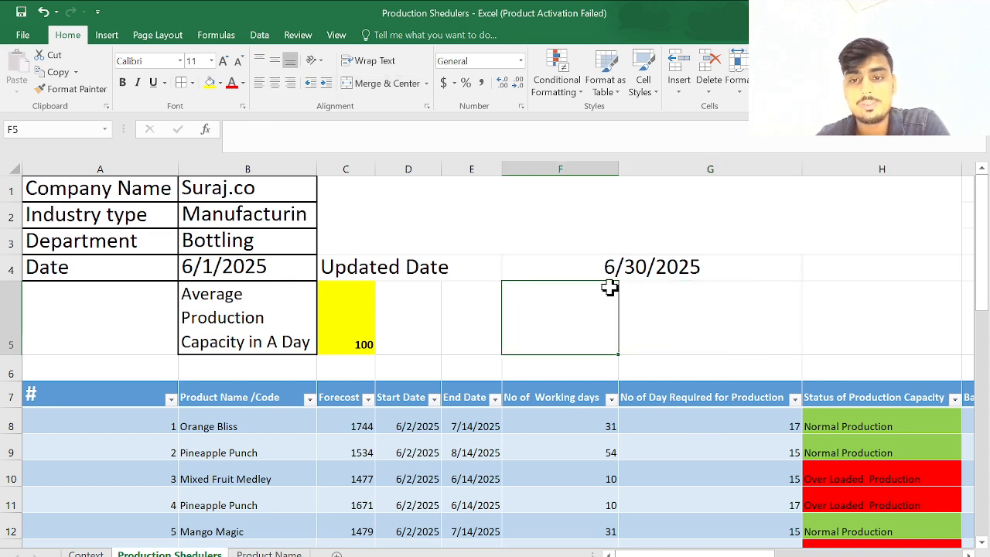
click(558, 261)
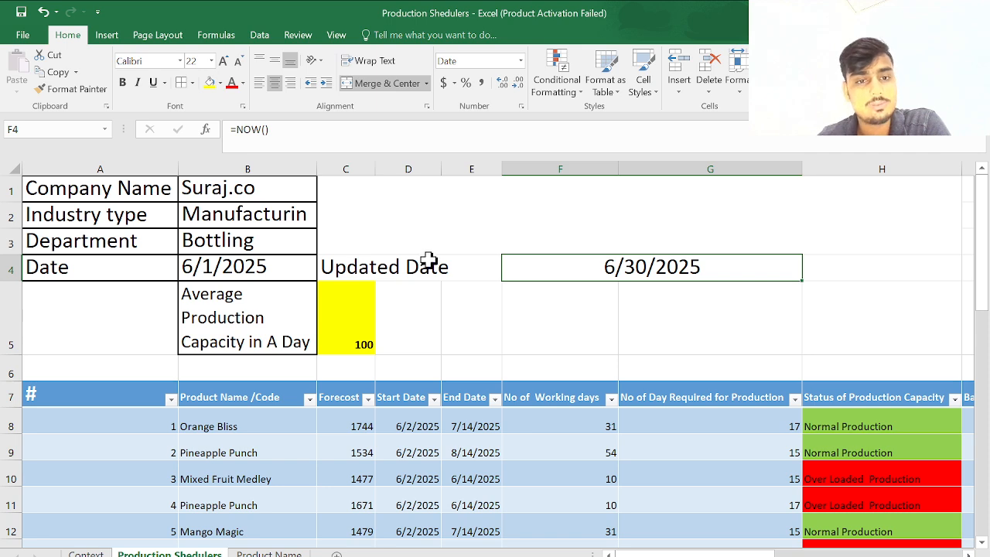
click(372, 271)
click(163, 319)
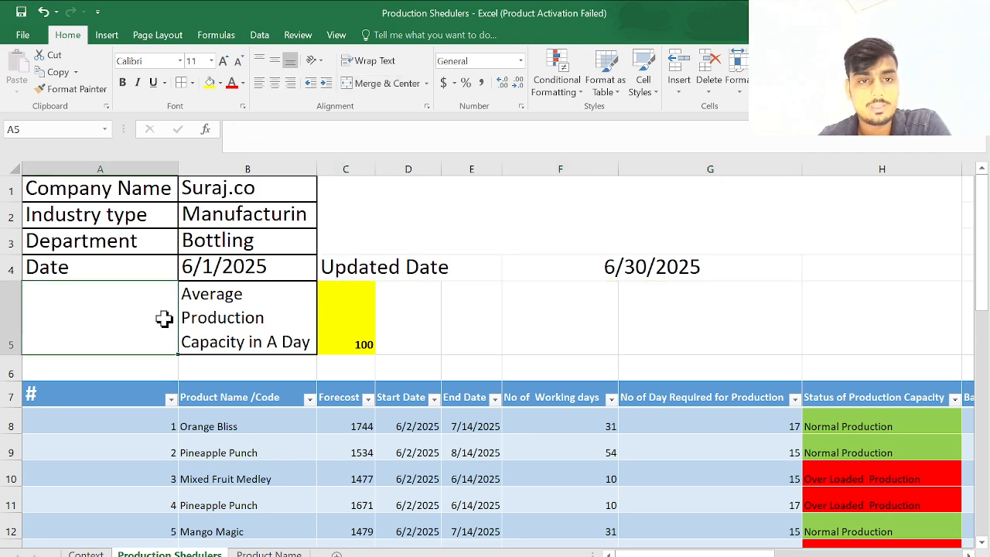
click(620, 266)
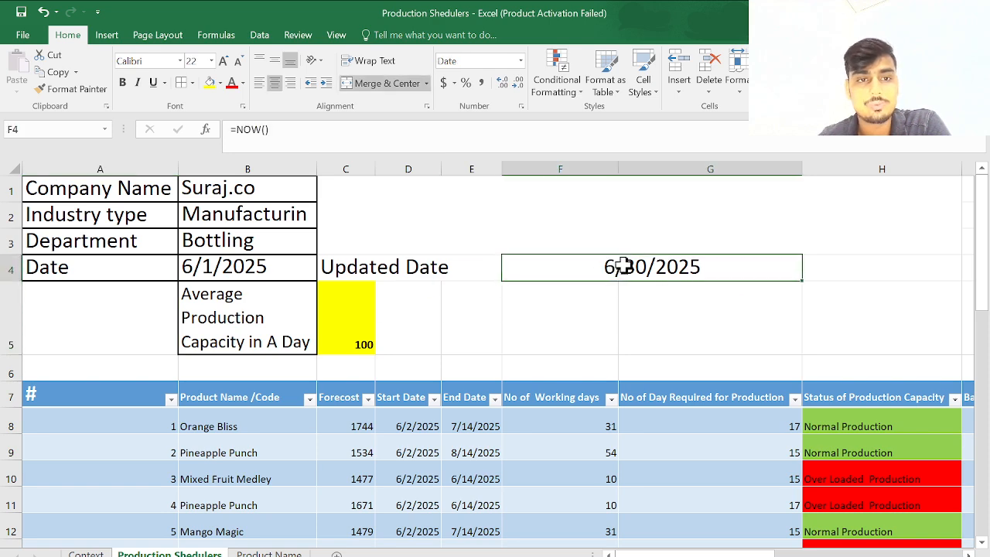
- Set the average production capacity in a day, cell C5, to 1000
click(280, 311)
scroll(278, 309, down, 1)
scroll(278, 309, down, 1)
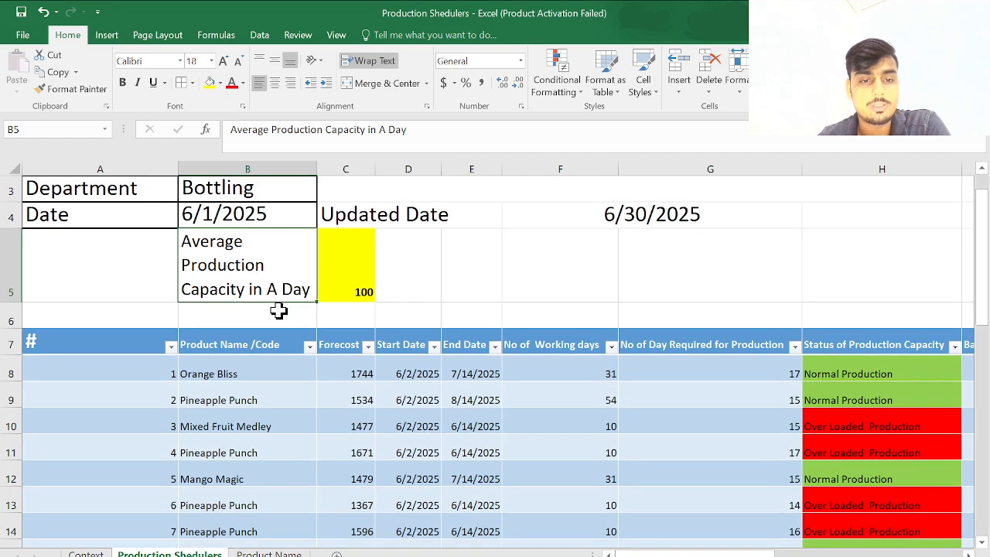
click(338, 288)
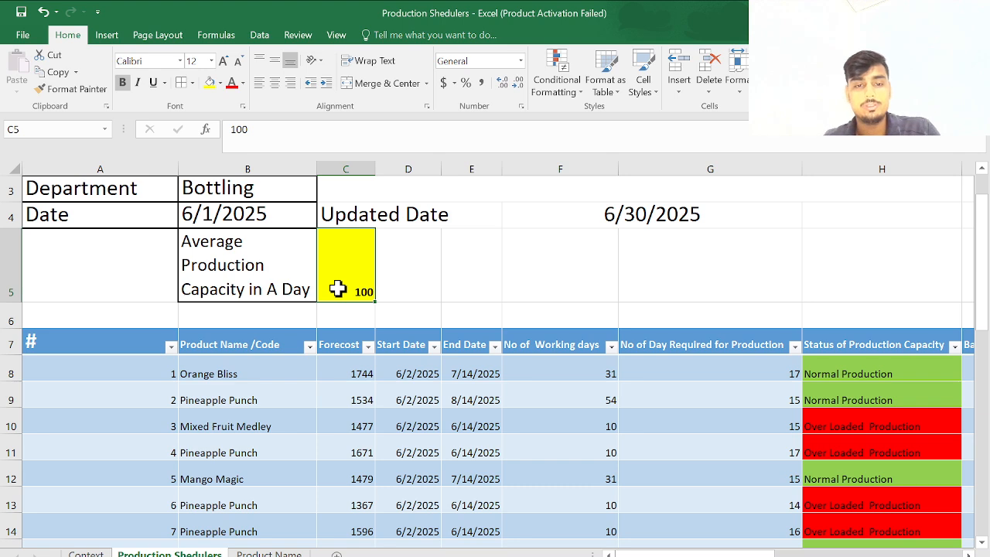
text(1000)
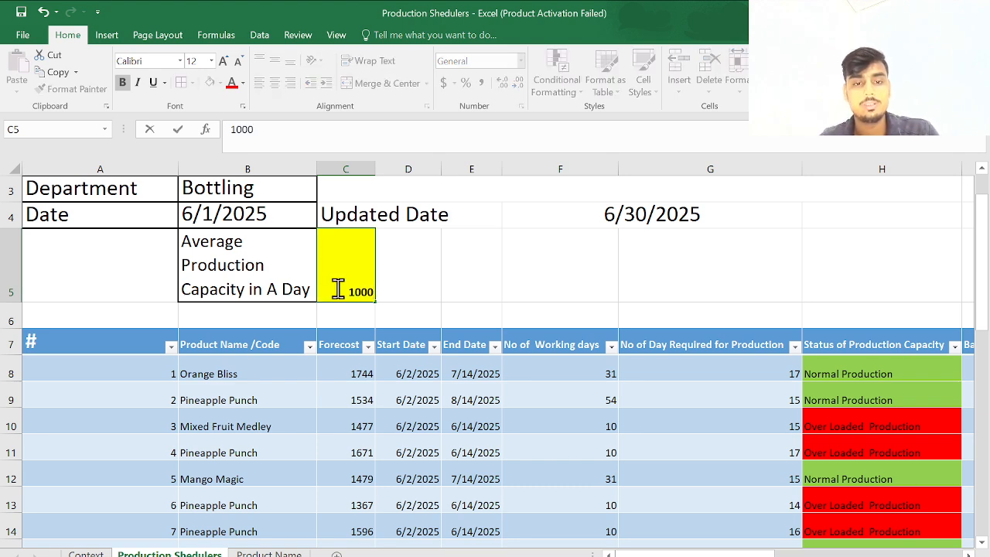
key(Return)
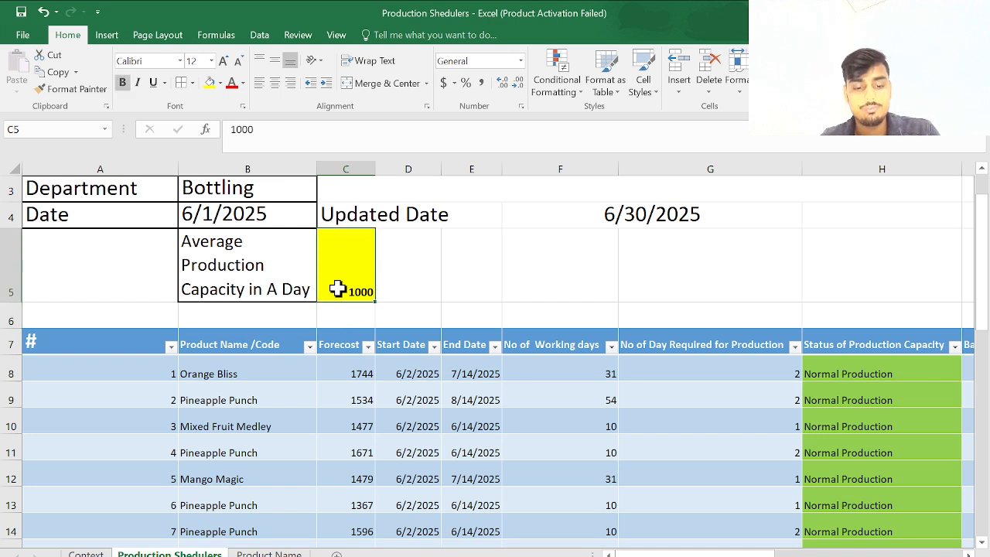
- Set the average production capacity in a day, cell C5, to 400
text(400)
key(BackSpace)
key(BackSpace)
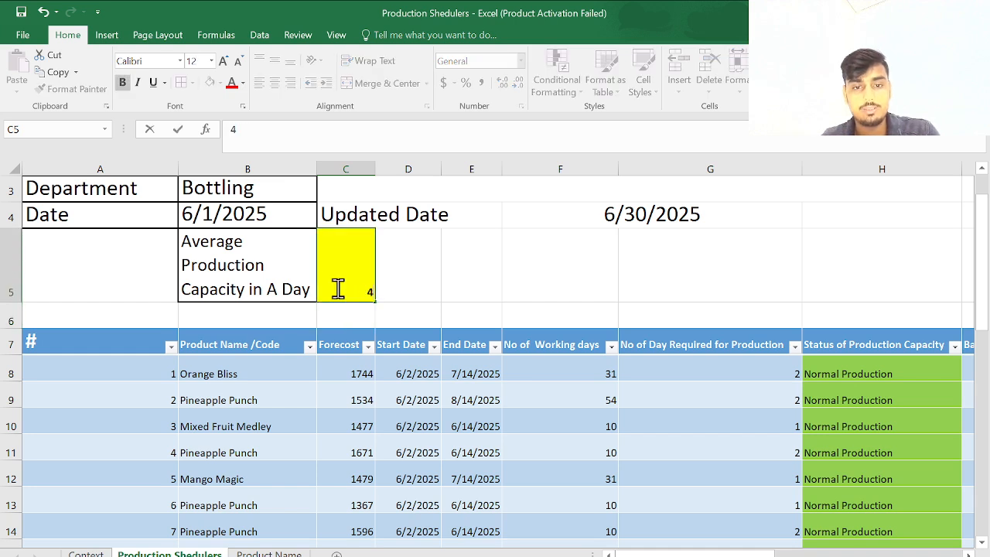
key(BackSpace)
text(4)
key(BackSpace)
text(400)
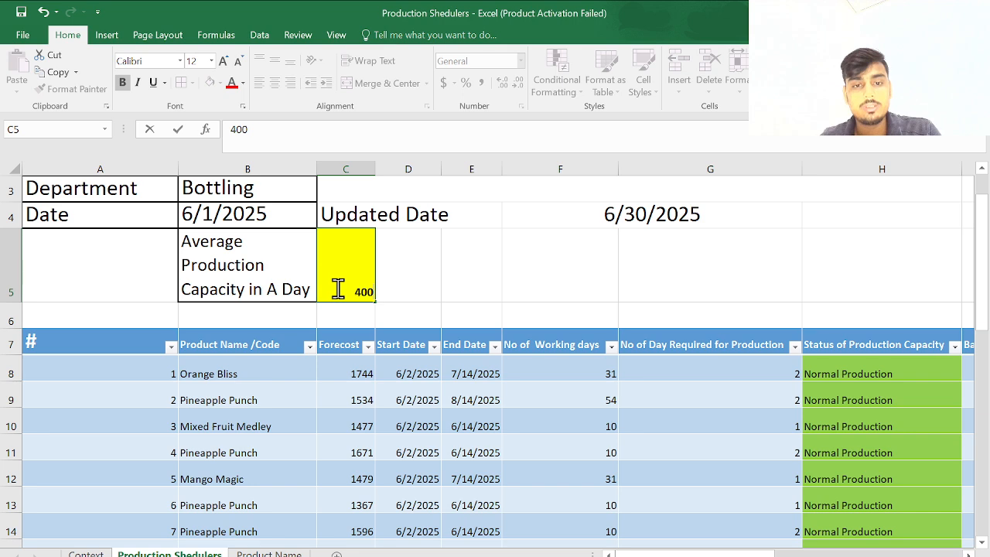
text(0)
key(BackSpace)
key(Return)
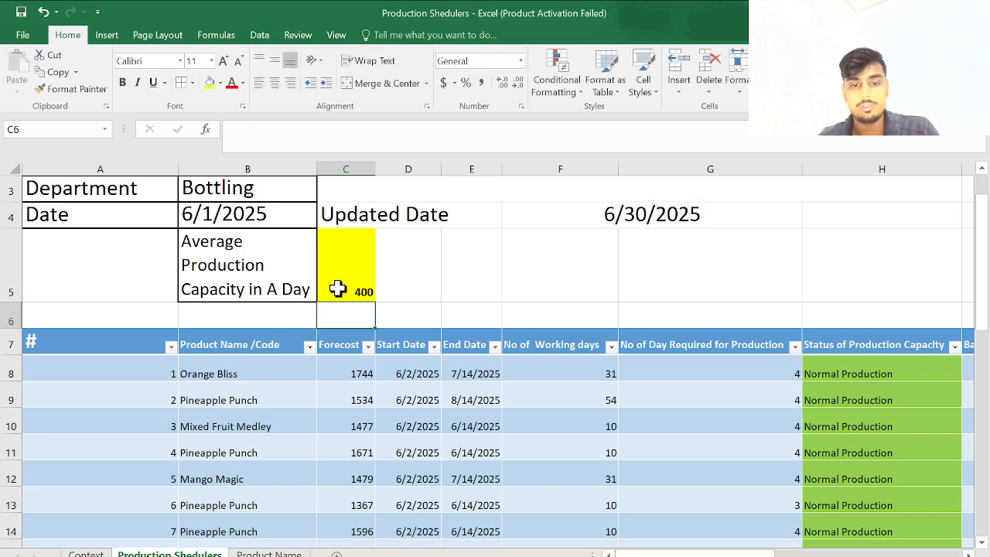
- Examine the average capacity in cell C5, the row number column and the Product Name /Code column header
click(345, 284)
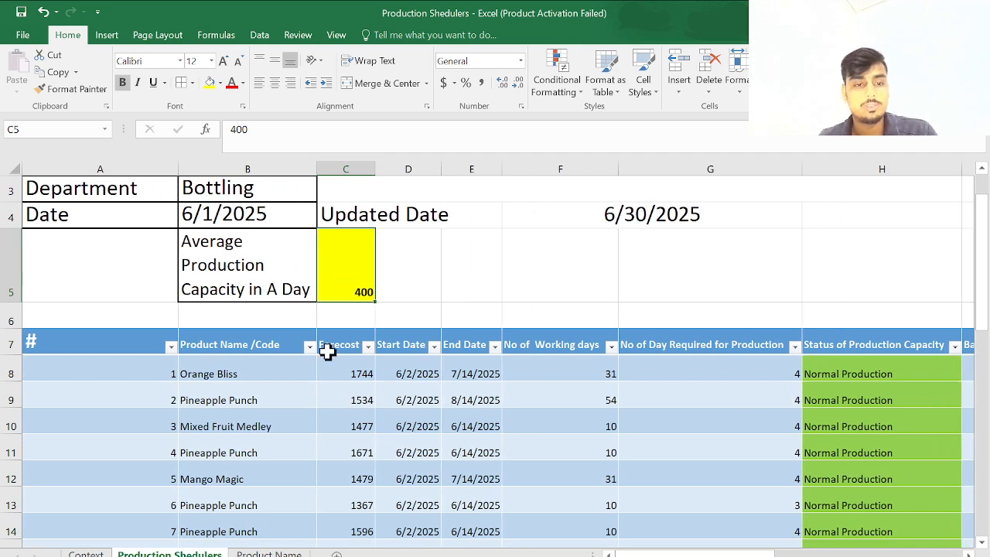
scroll(327, 349, down, 1)
scroll(293, 341, up, 1)
click(265, 320)
click(136, 292)
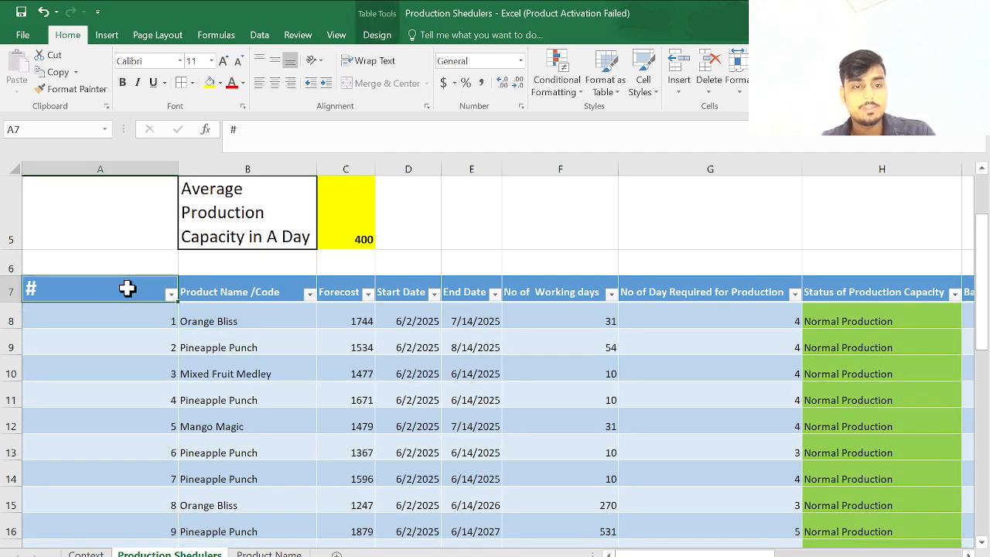
click(155, 313)
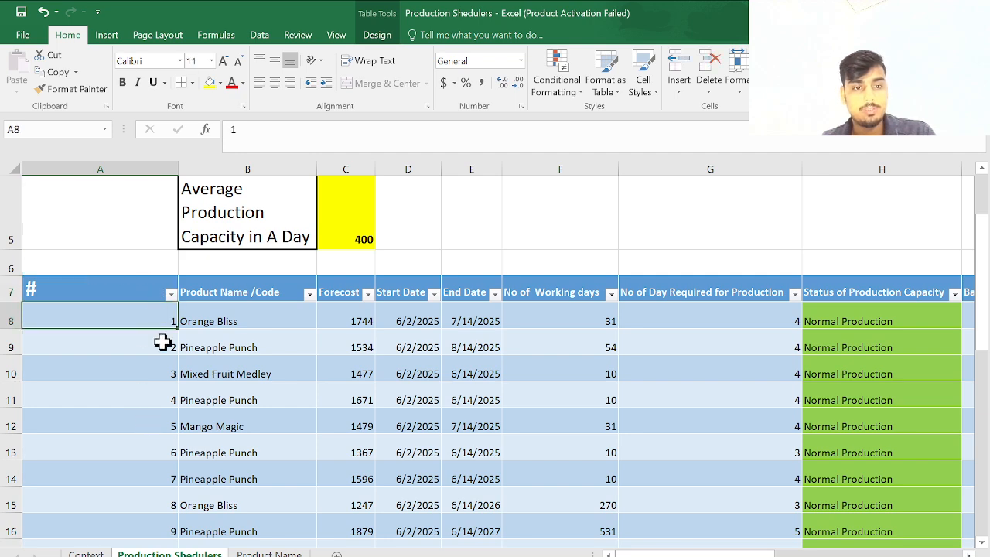
click(240, 296)
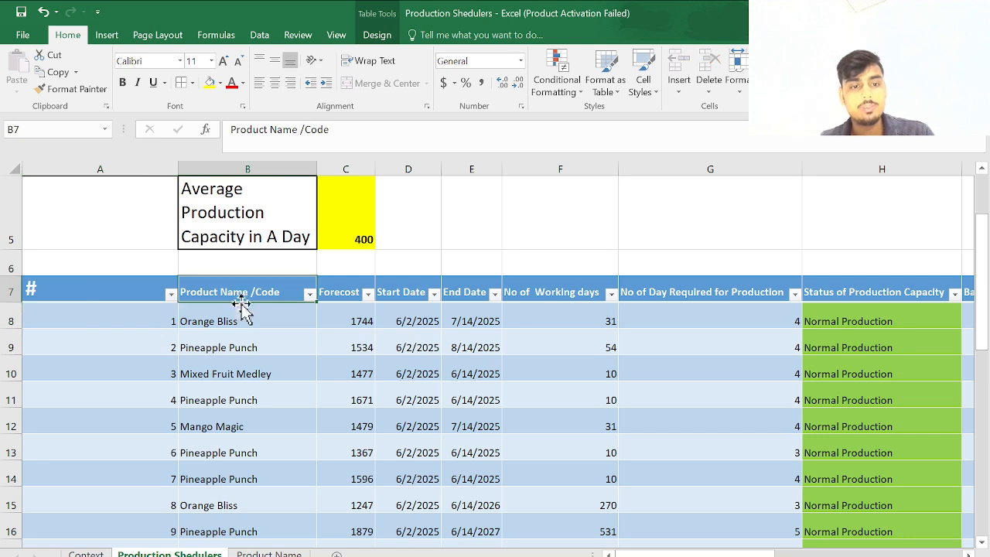
- Try Apple Spark, Strawberry Swirl and Grape Burst in turn as the product name in cell B8
click(246, 317)
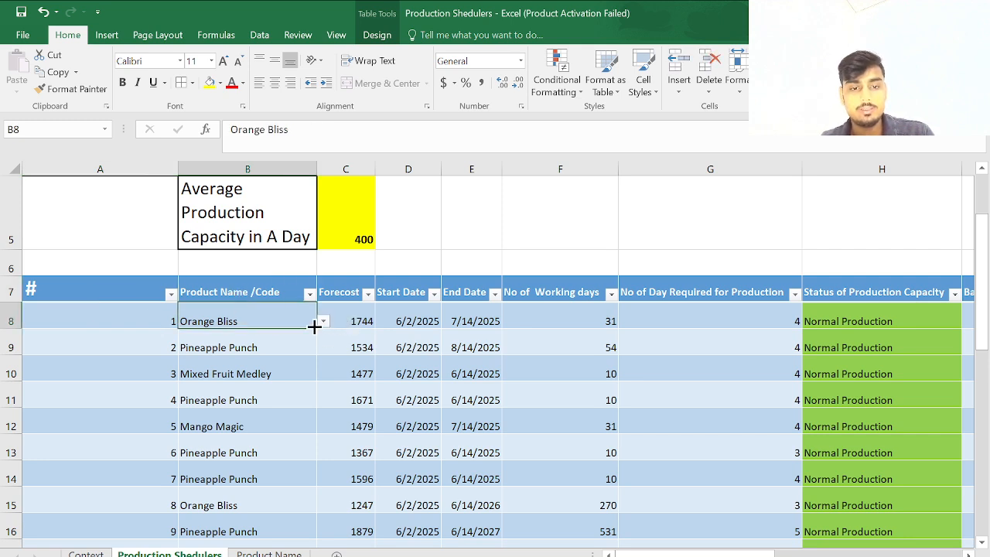
click(295, 403)
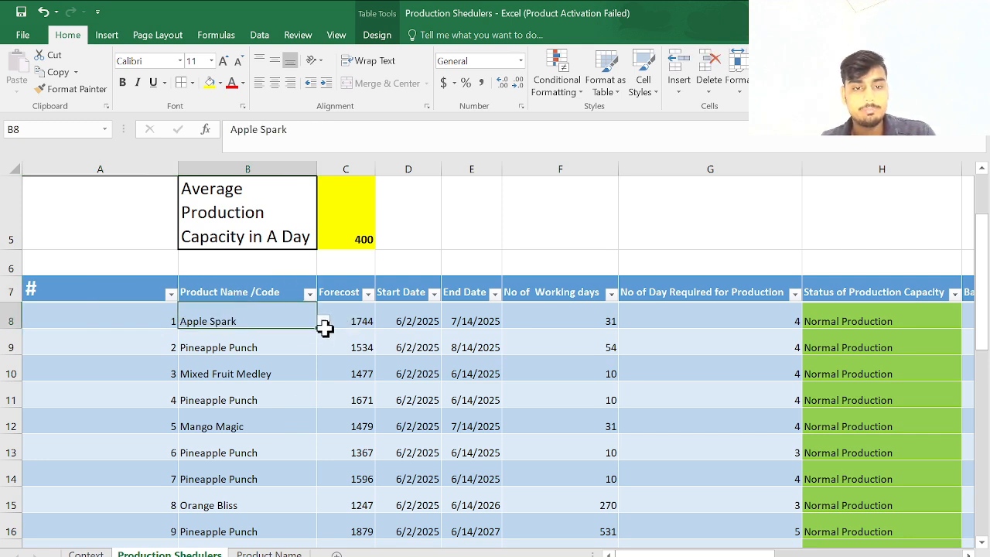
click(324, 325)
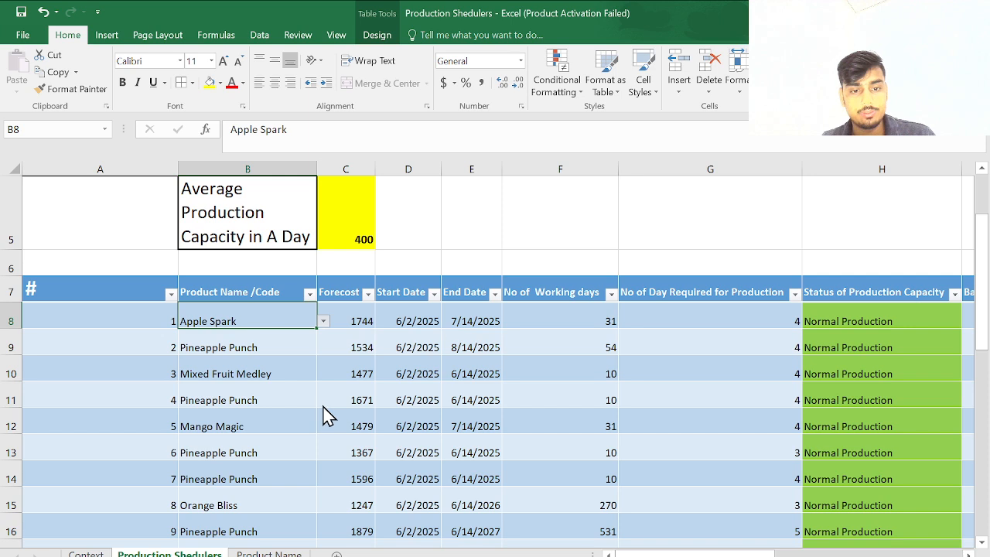
click(307, 383)
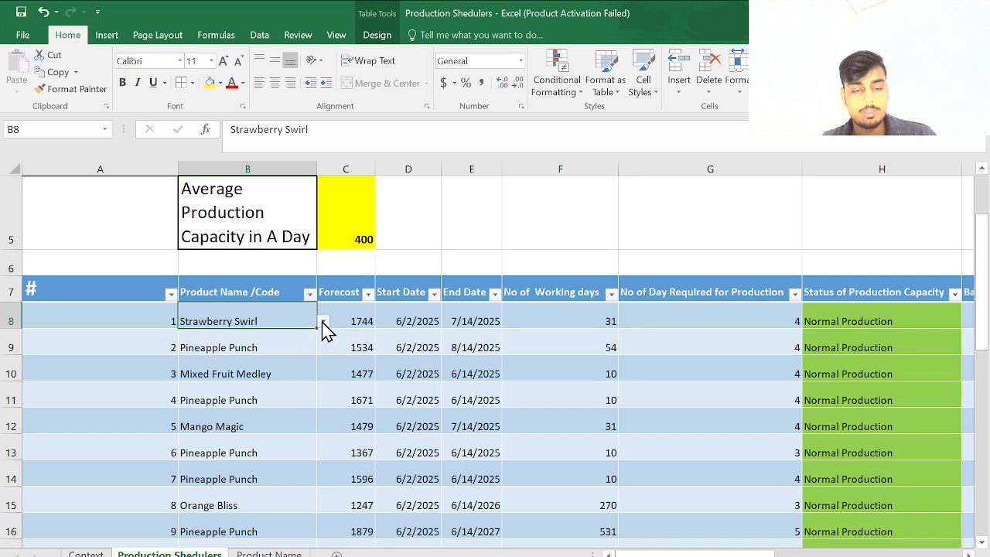
click(323, 322)
click(298, 350)
- Choose Apple Spark and then Strawberry Swirl as the product name in cell B10
click(272, 369)
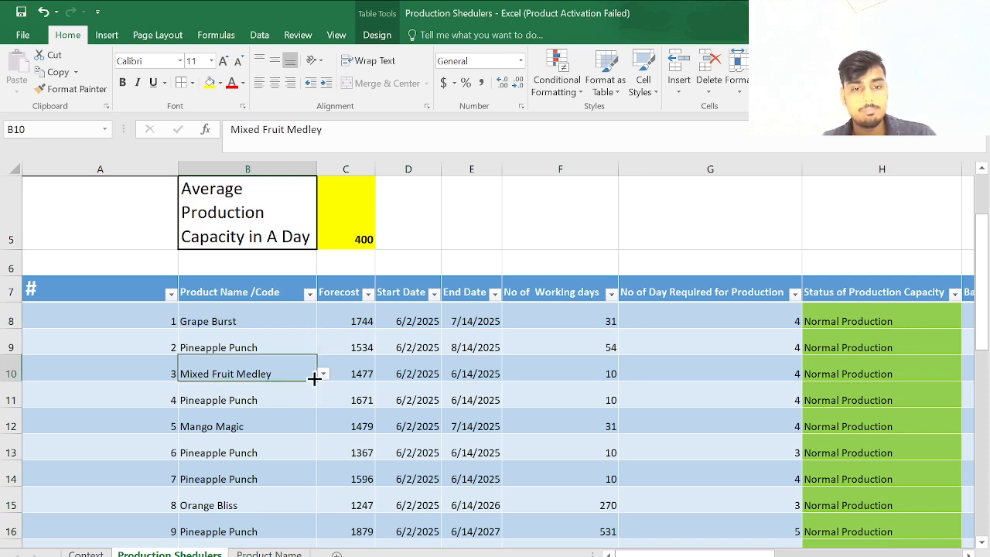
click(308, 408)
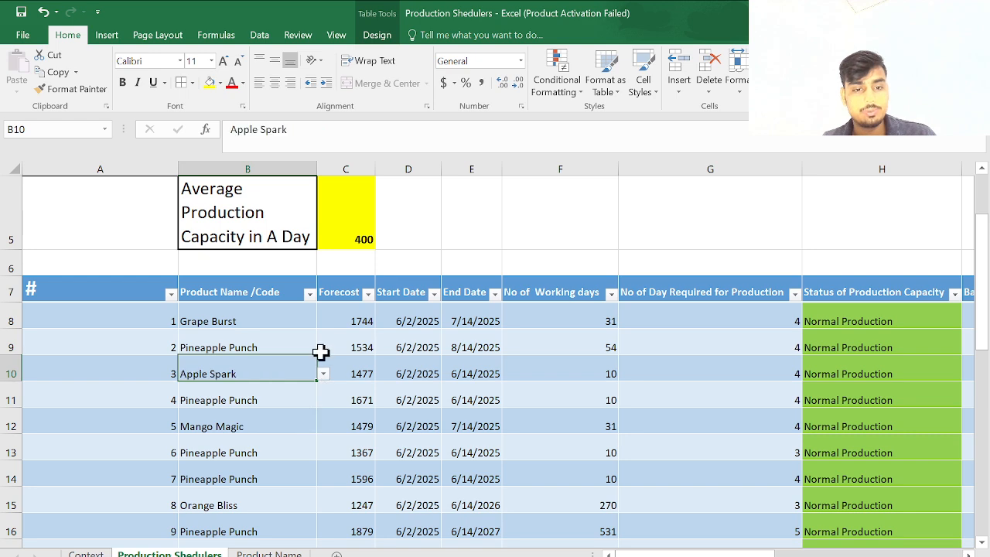
click(324, 373)
click(279, 438)
click(280, 437)
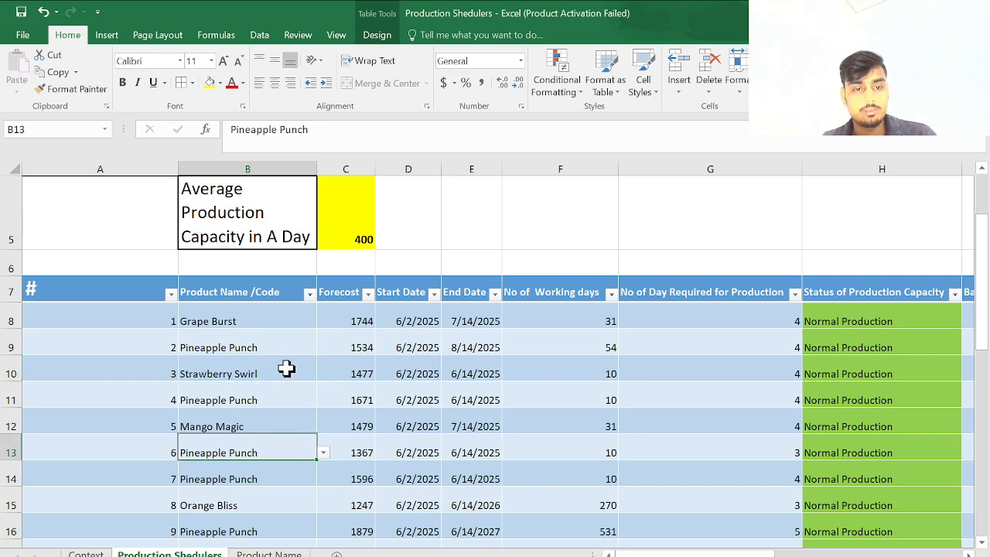
- Try Litchi Delight and then Watermelon Wave as the product name in cell B9
click(285, 335)
click(324, 348)
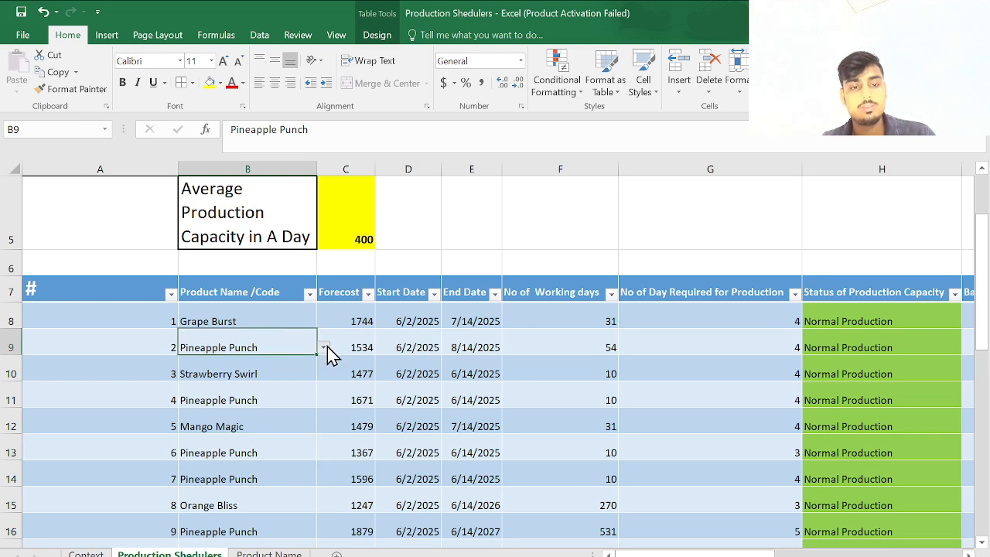
click(312, 387)
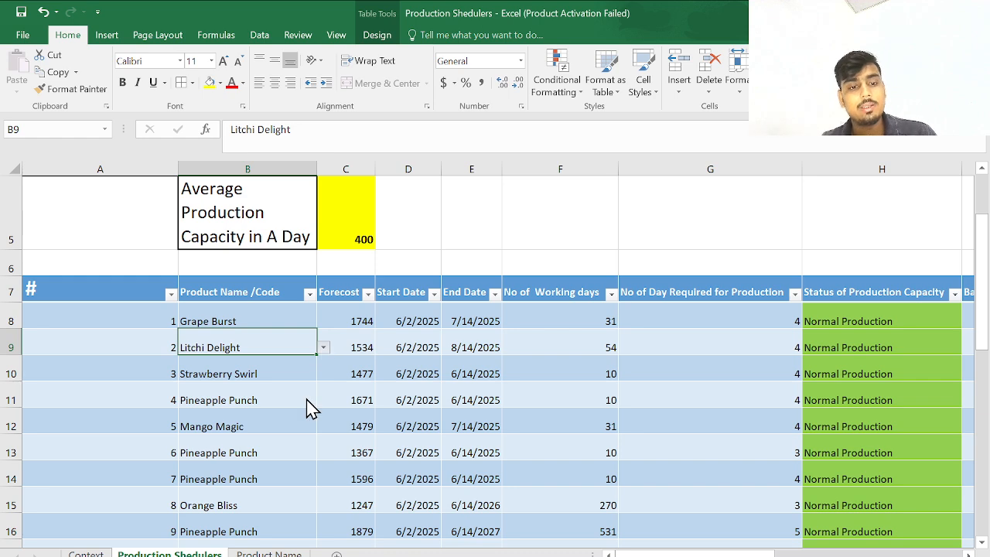
click(309, 407)
click(325, 340)
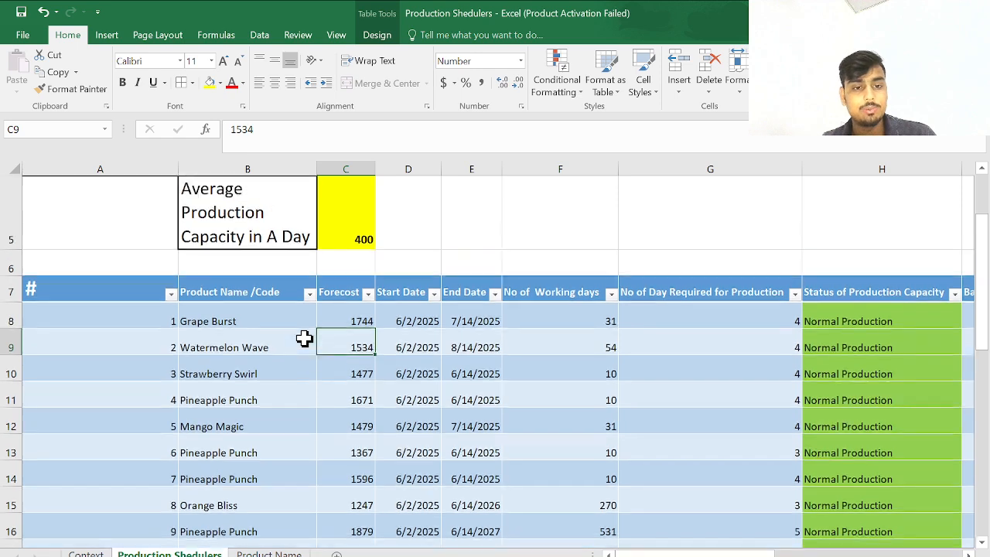
- Set the product name in cell B9 to Grape Burst, matching the row above
click(304, 338)
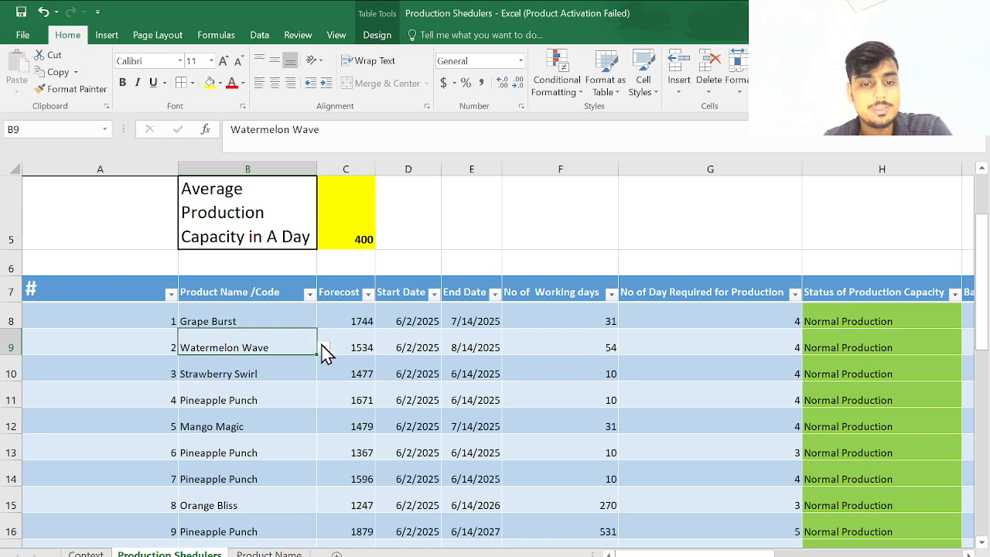
key(ctrl+d)
scroll(290, 393, down, 1)
scroll(287, 388, up, 1)
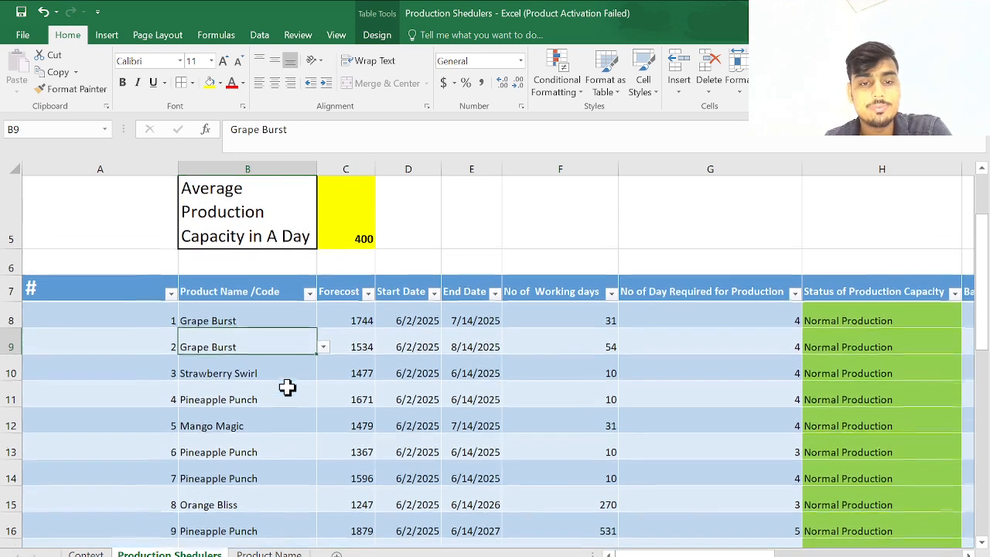
click(360, 289)
- Set the product name in cell B8 to Strawberry Swirl
click(210, 328)
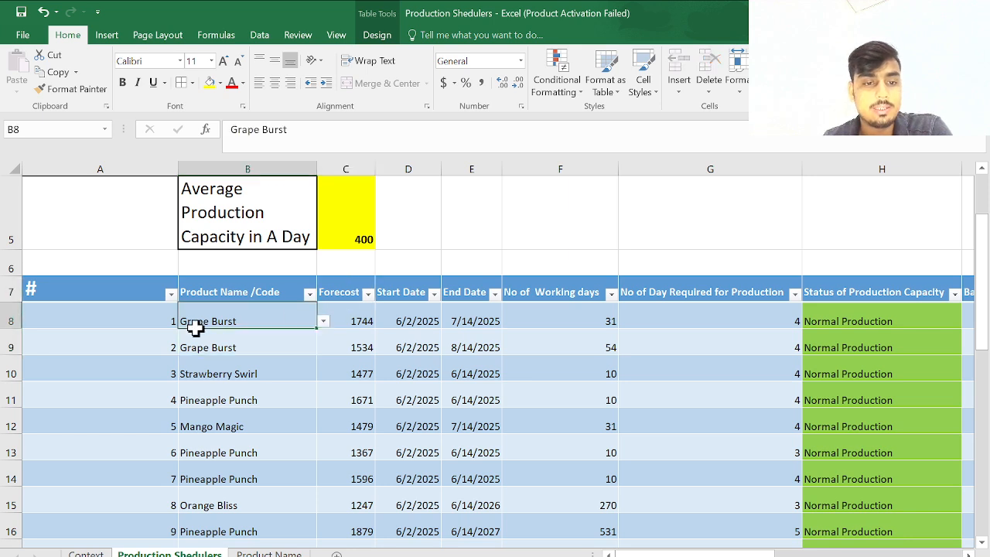
scroll(221, 343, up, 1)
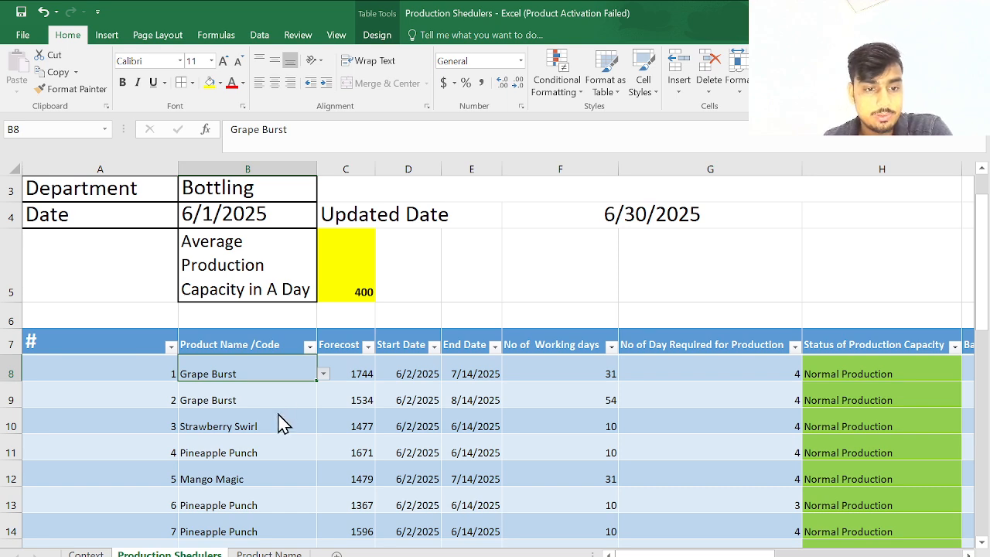
click(254, 426)
click(254, 426)
- Set the product name in cell B9 to Mango Magic
click(301, 383)
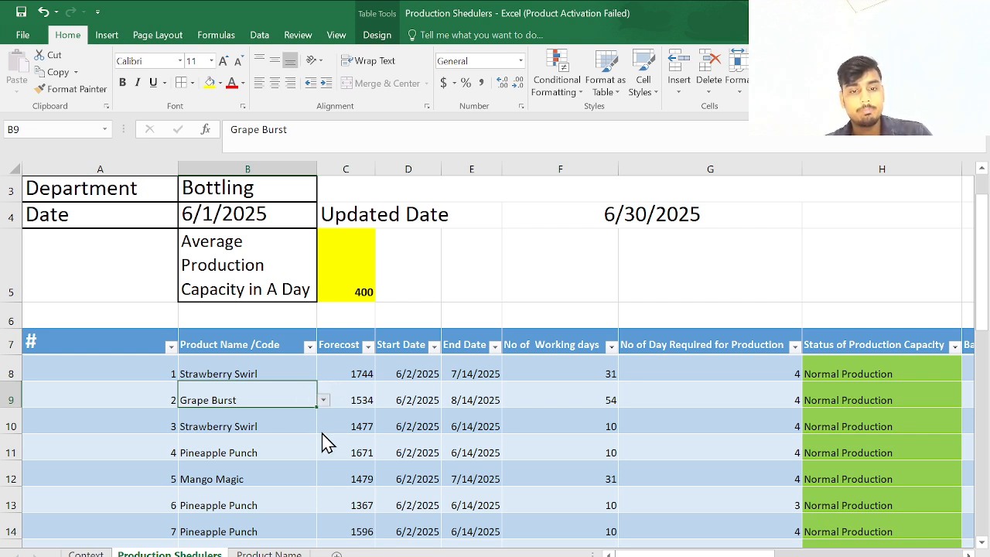
click(328, 401)
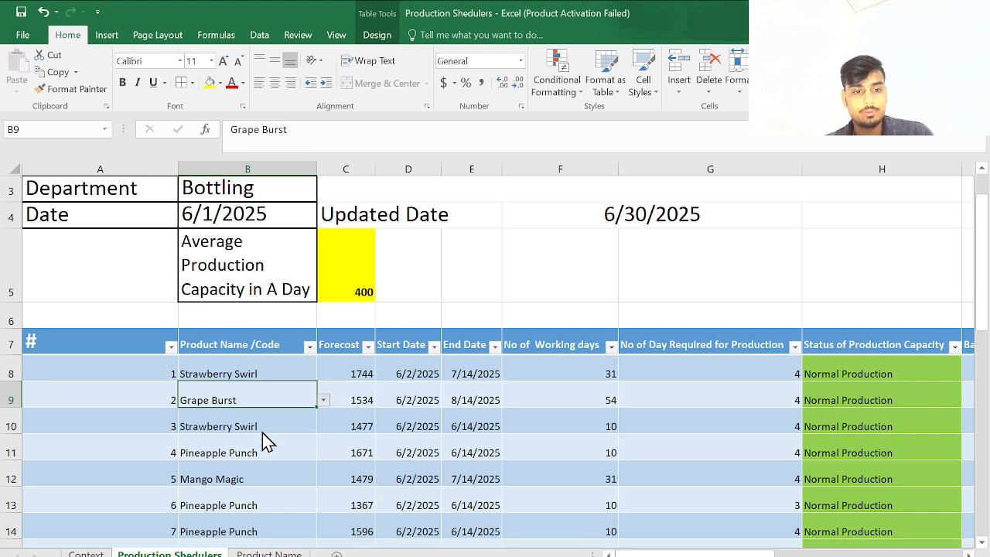
click(263, 436)
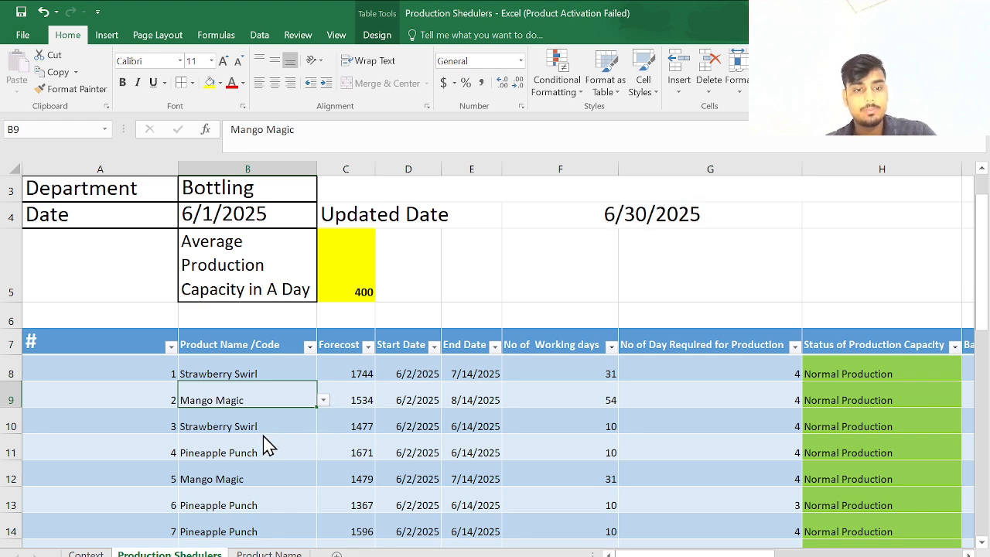
- Examine the forecast, start date, end date and working days formula of the Mango Magic row
click(344, 400)
scroll(343, 400, right, 1)
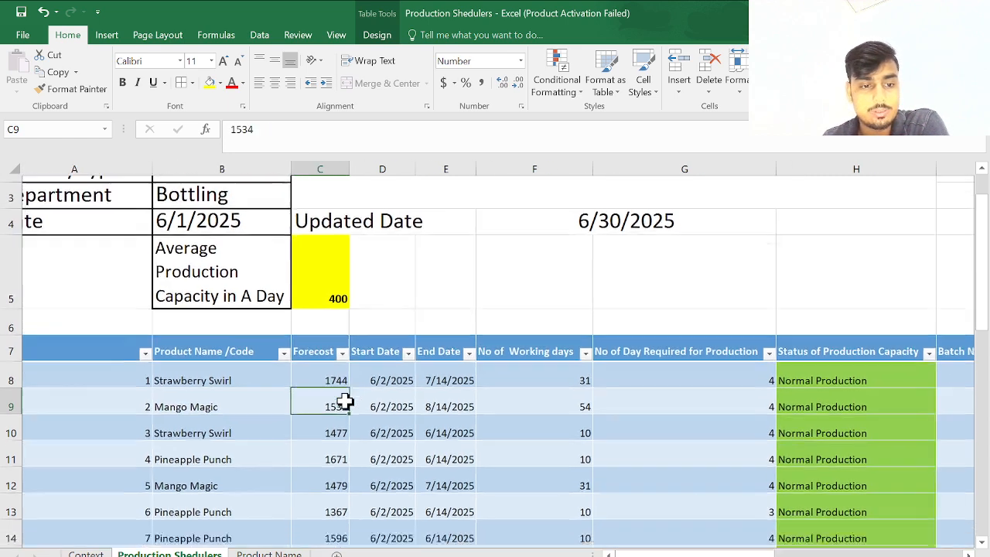
scroll(342, 417, left, 1)
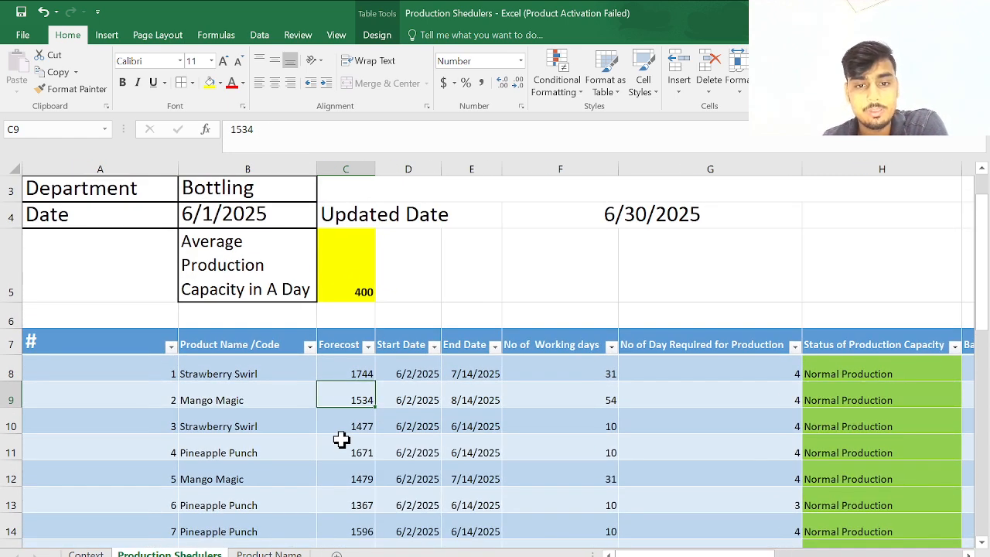
click(389, 405)
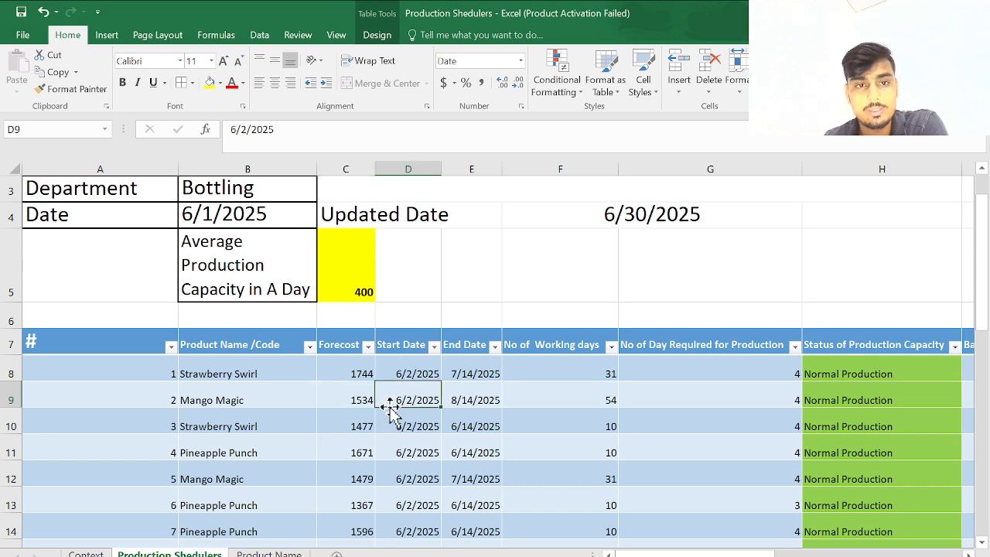
click(475, 401)
scroll(475, 400, left, 1)
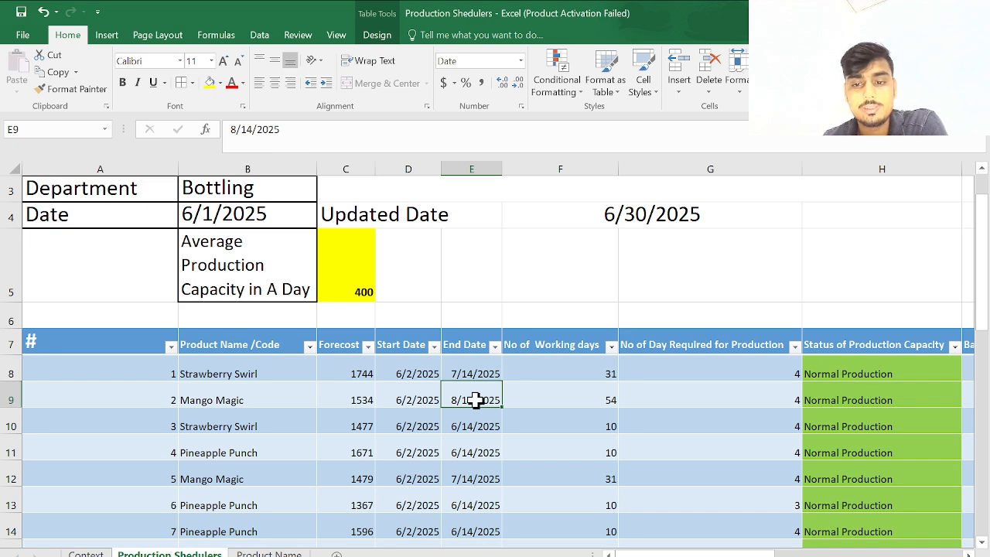
click(414, 407)
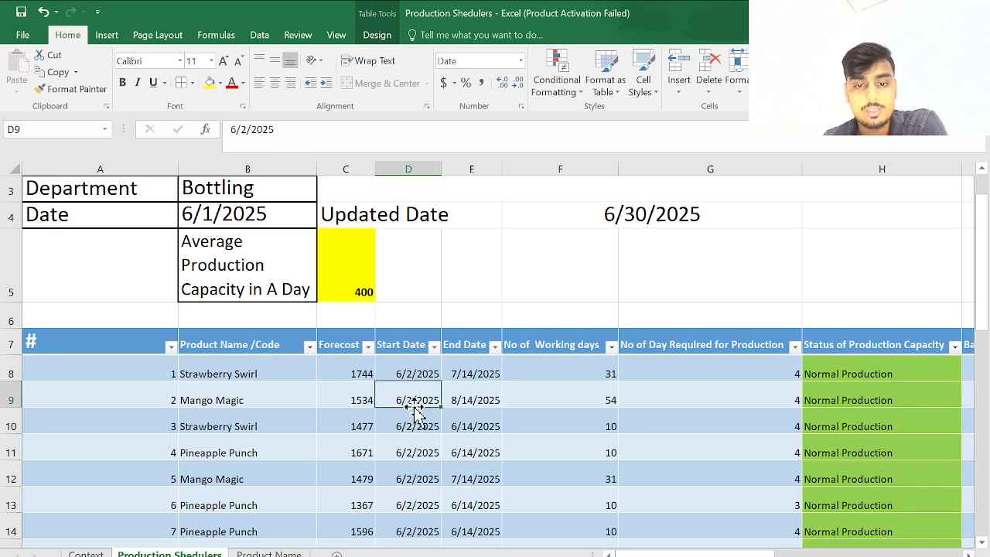
click(473, 403)
click(555, 402)
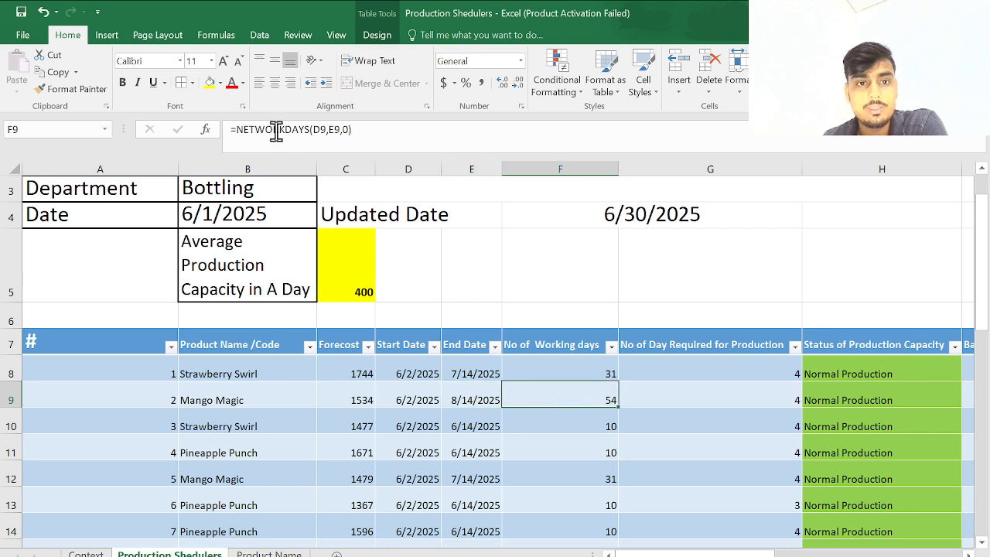
- Try =NETWORKDAYS(D9,E9,1) as the working days formula in cell F9 and undo the change
click(356, 129)
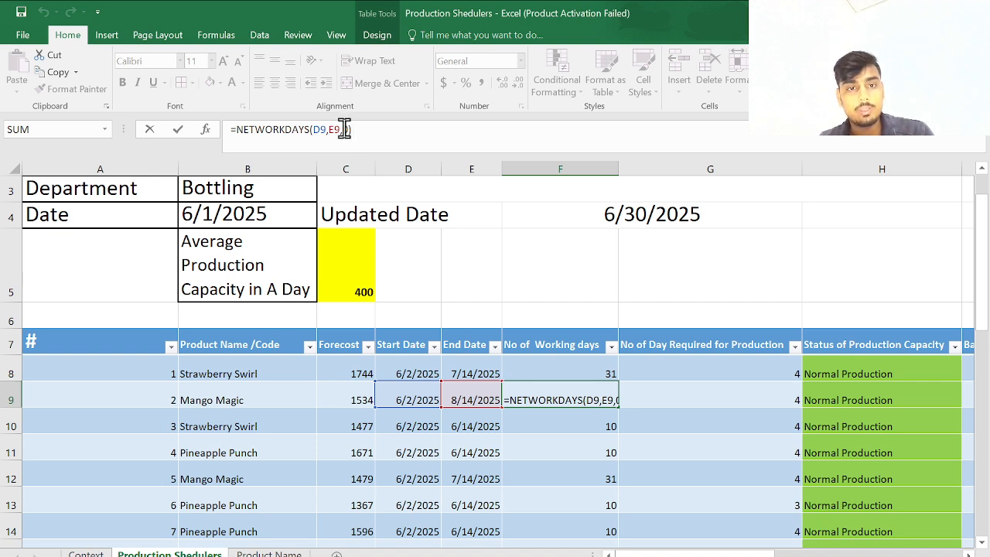
click(355, 130)
key(BackSpace)
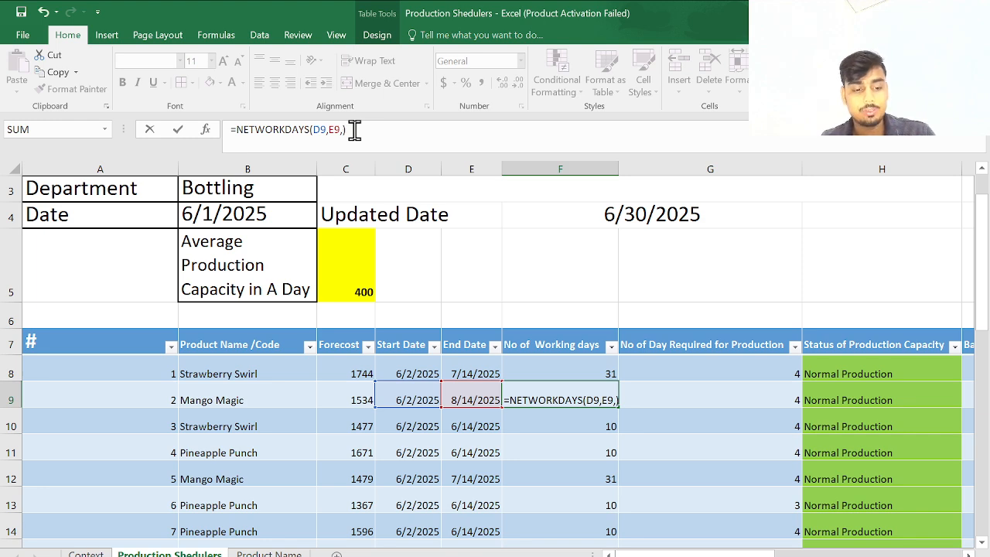
text(1)
key(Return)
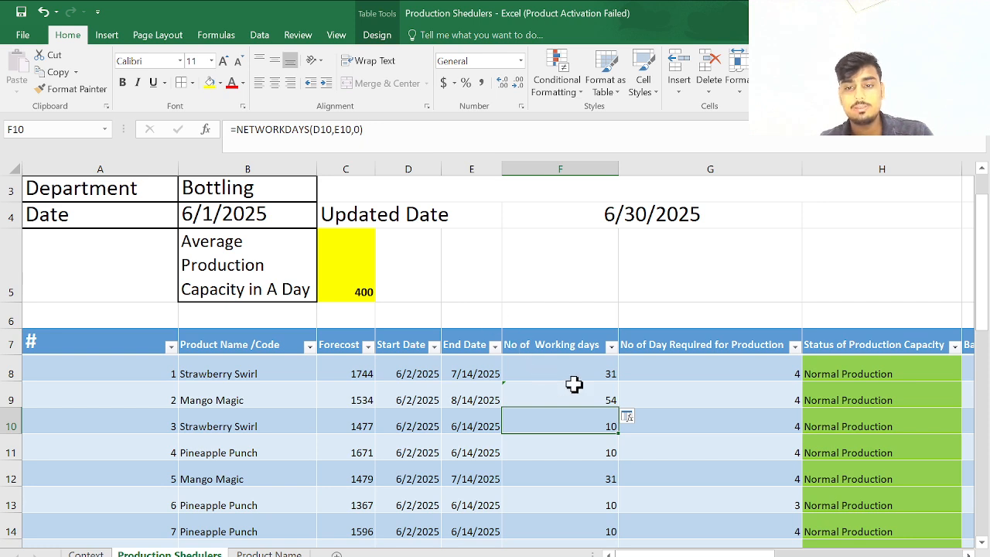
click(572, 387)
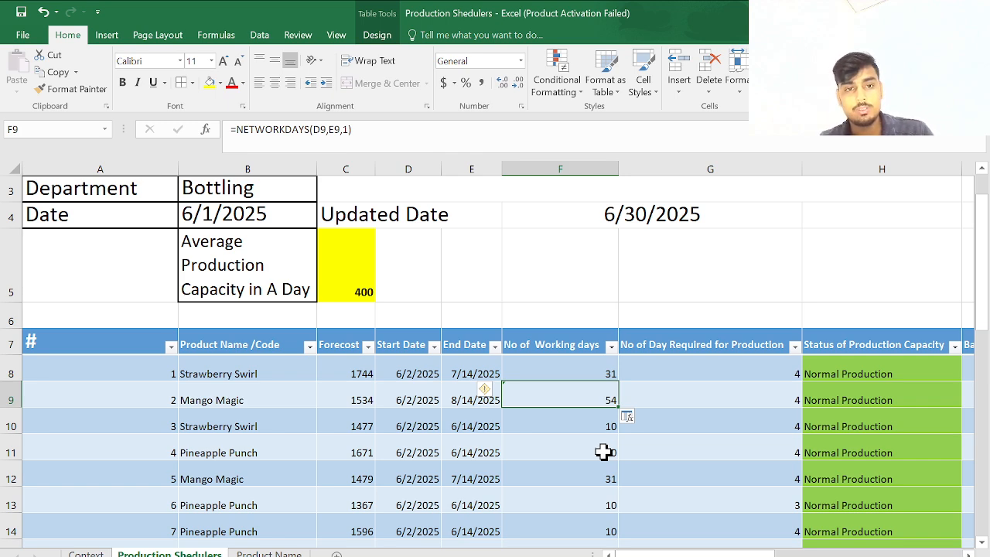
key(ctrl+z)
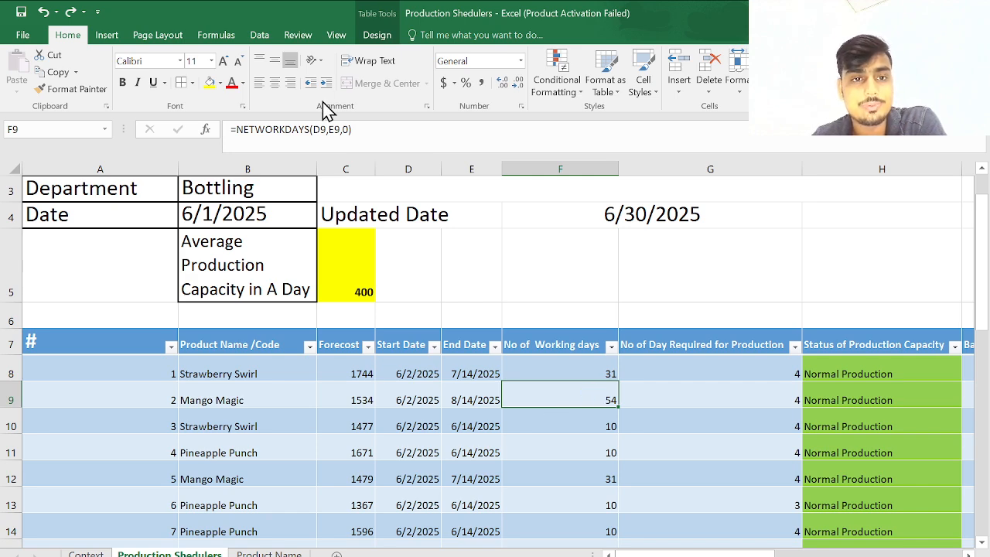
- Examine the days required for production formula in cell G8 and the forecast cell C8 it refers to
scroll(645, 380, down, 1)
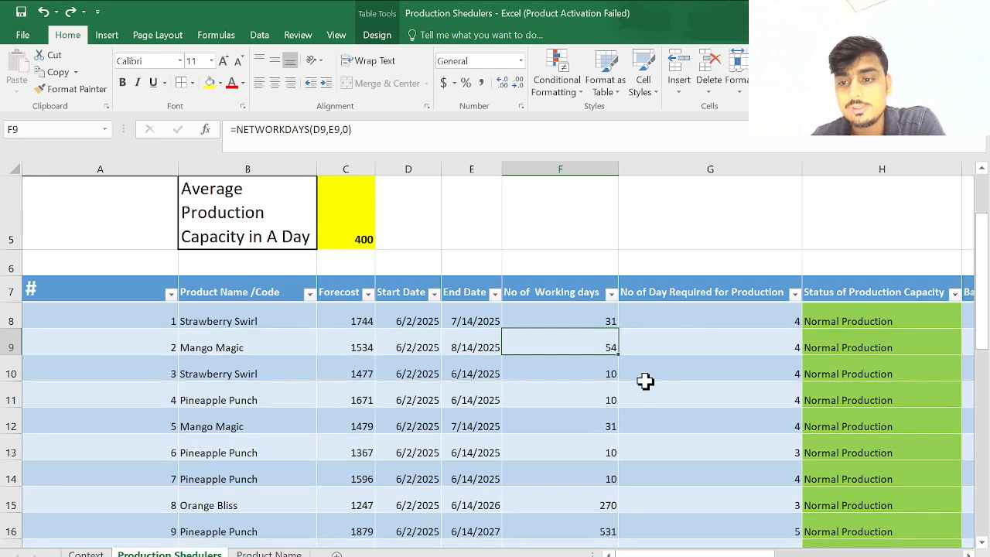
click(701, 315)
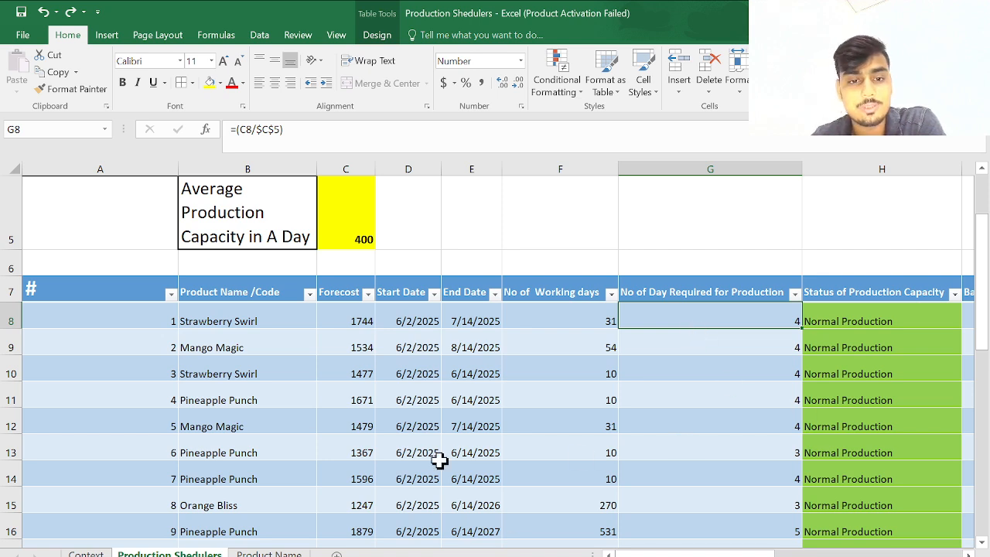
click(354, 322)
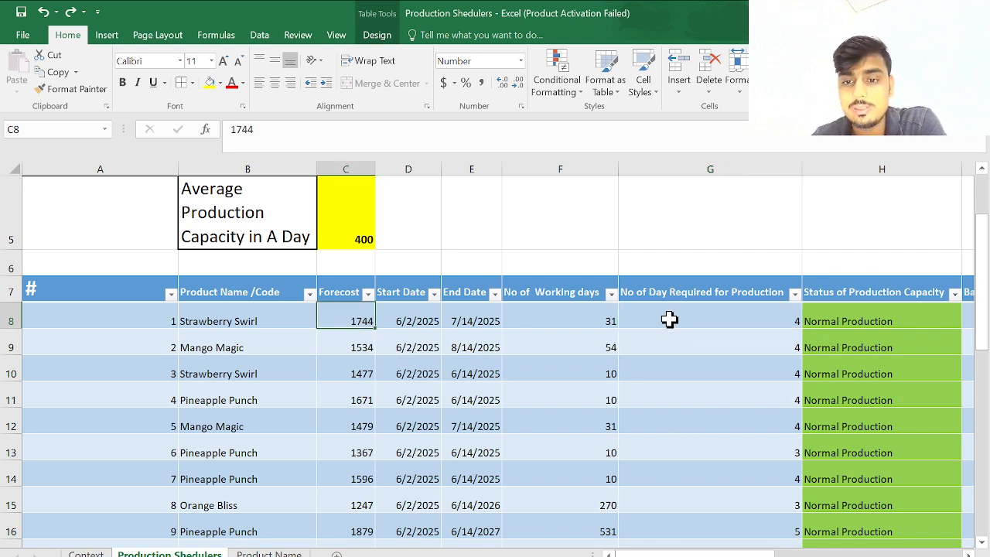
- Set the Strawberry Swirl forecast in cell C8 to 8000 and check the days required for production in G8
click(670, 319)
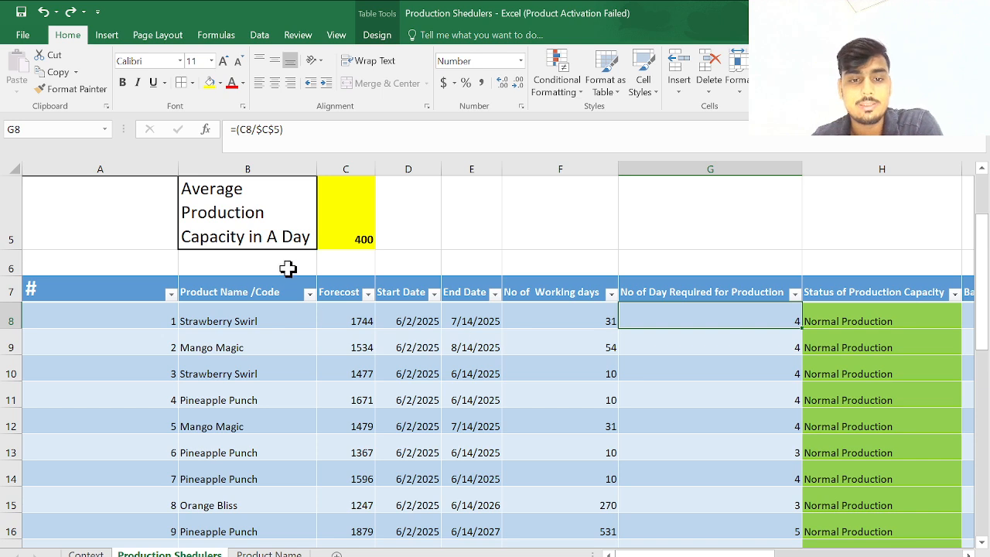
click(335, 338)
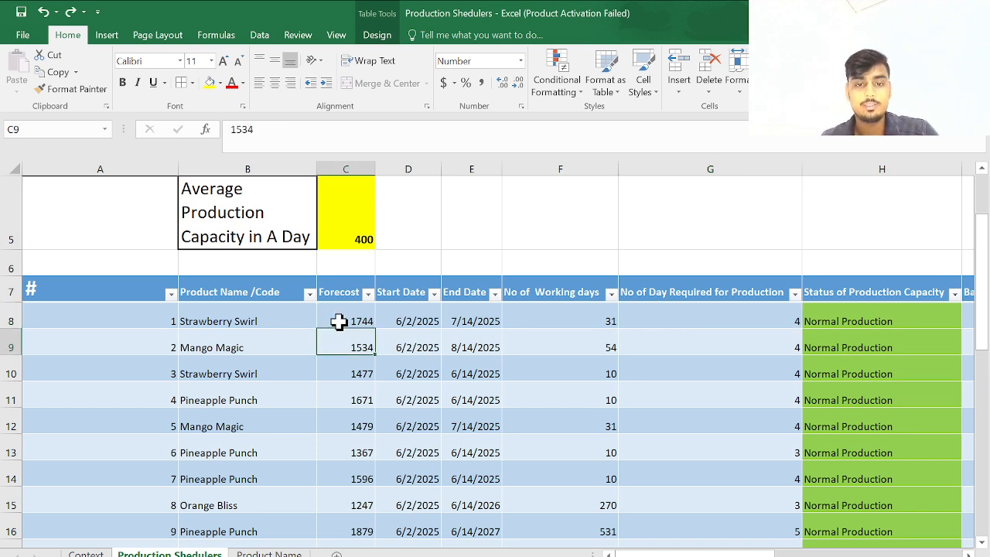
click(338, 321)
key(Delete)
text(8000)
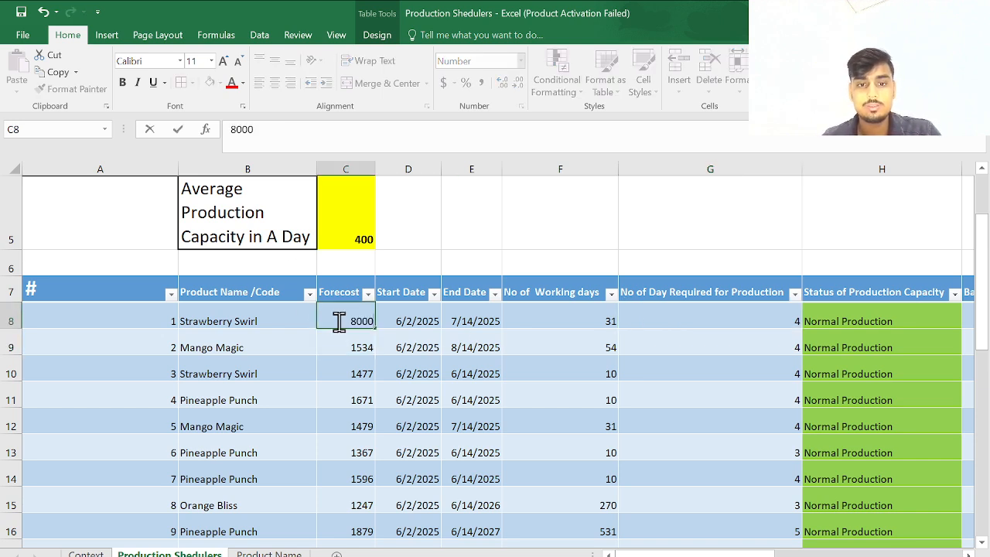
key(Return)
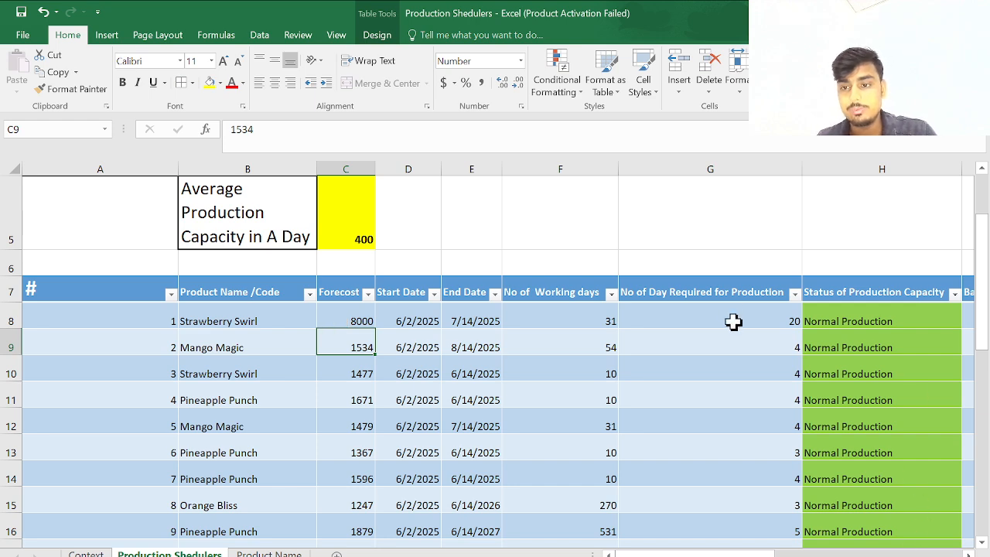
click(733, 322)
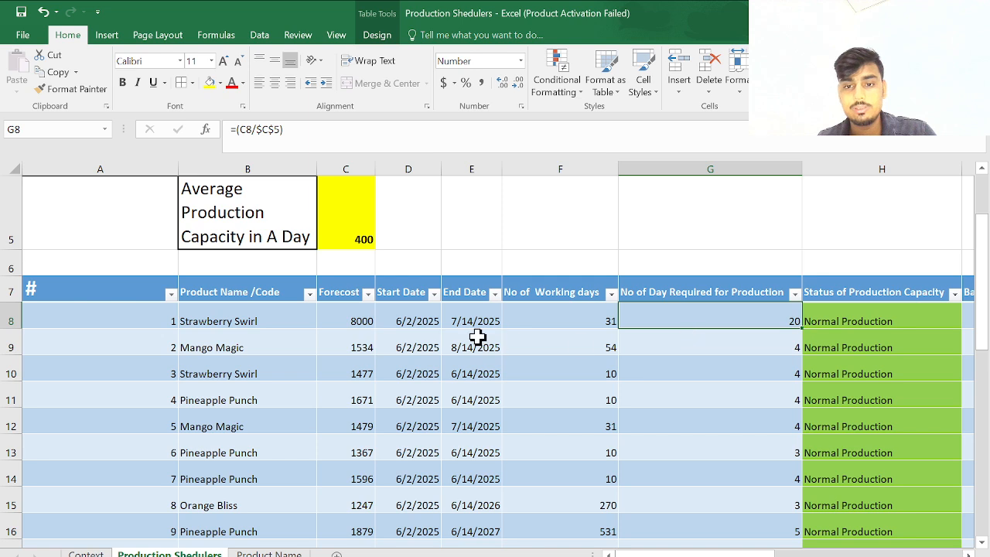
- Increase the Strawberry Swirl forecast in cell C8 to 80000
click(343, 317)
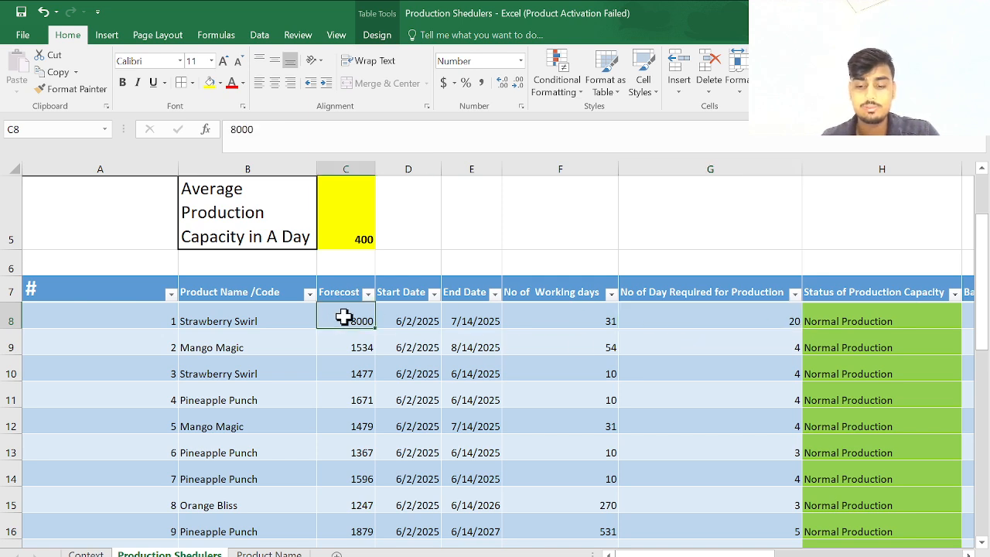
double_click(342, 317)
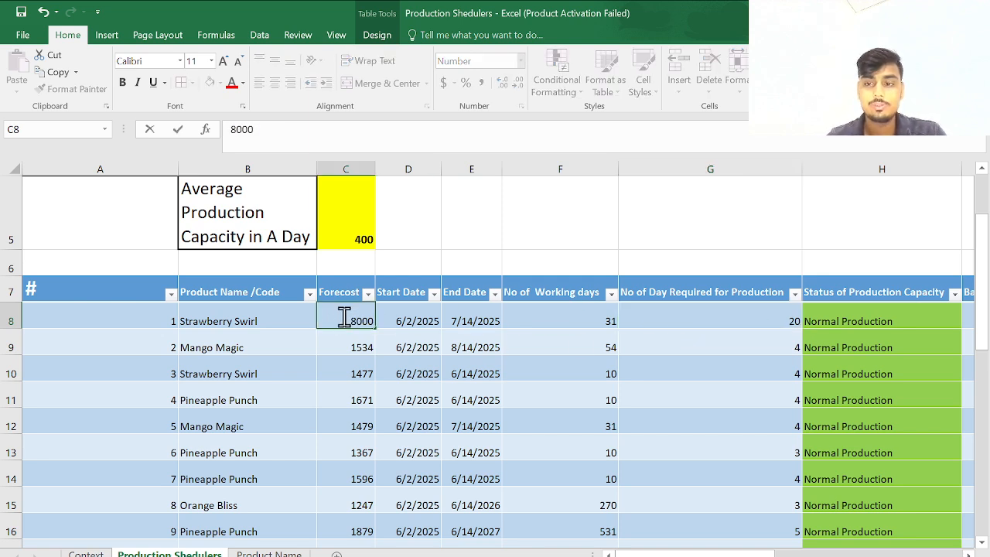
text(0)
key(Return)
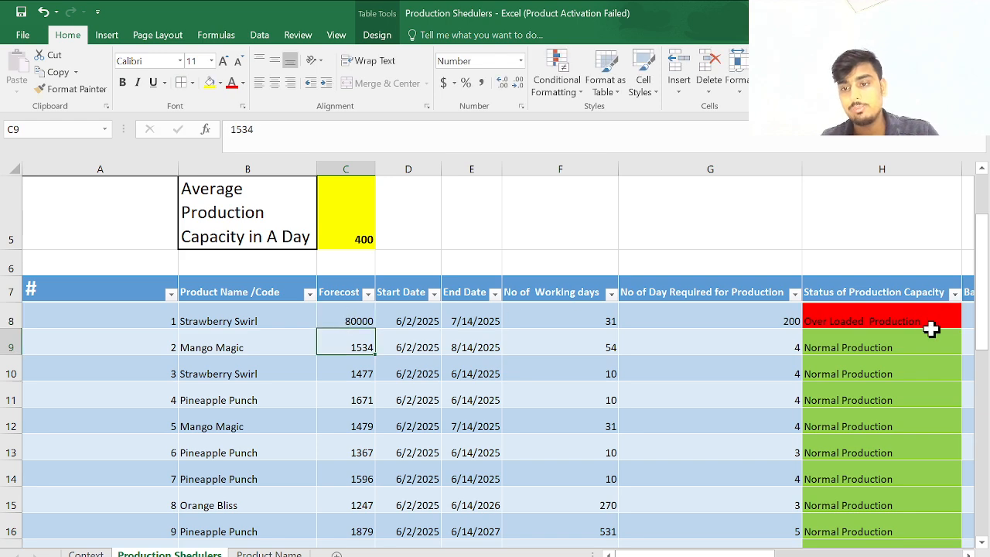
- Examine the days required for production, working days formula, start date and end date of the first Strawberry Swirl row
click(770, 321)
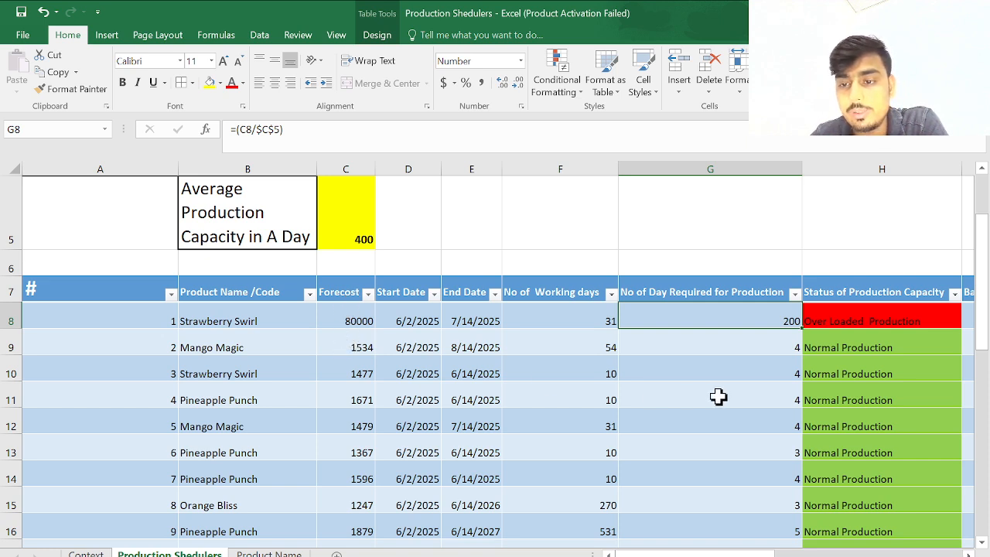
click(566, 321)
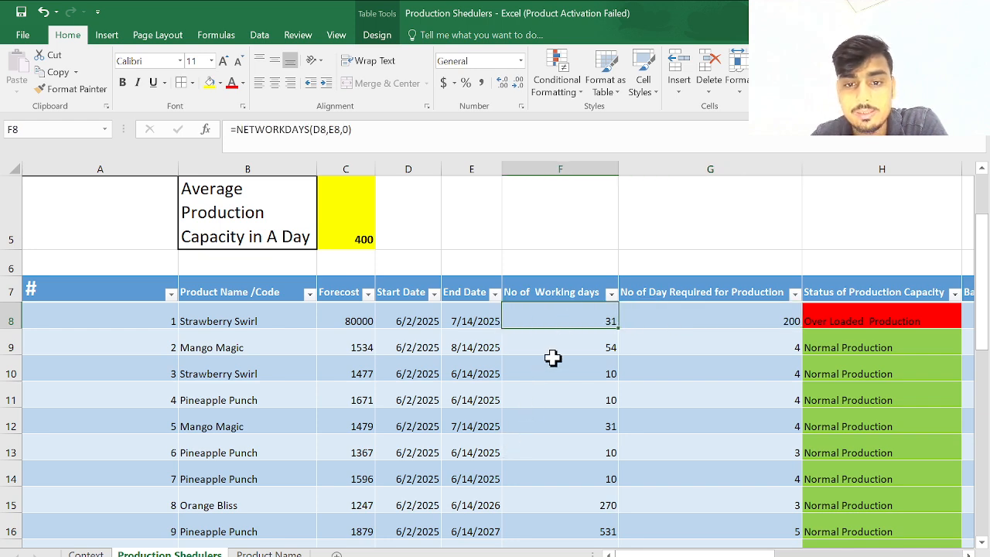
click(409, 318)
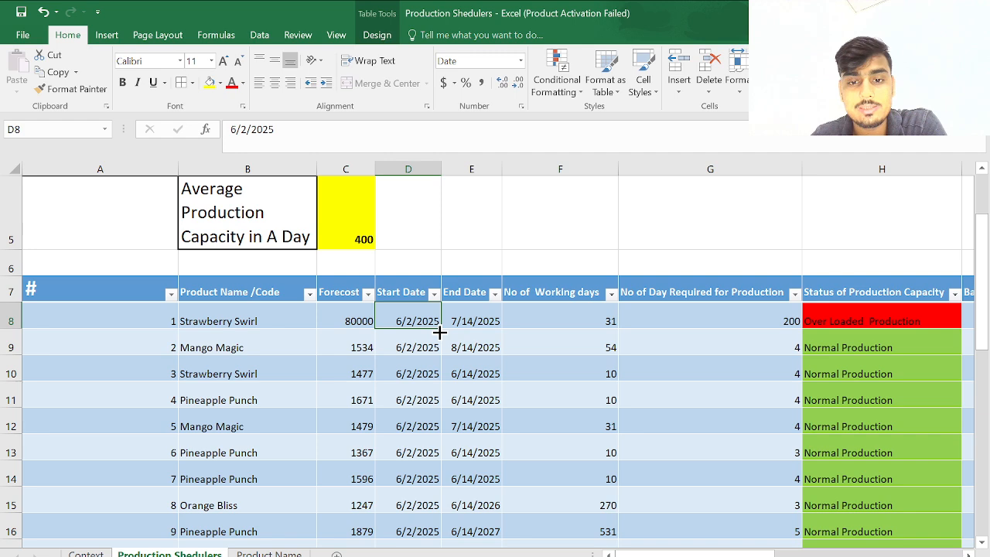
click(477, 321)
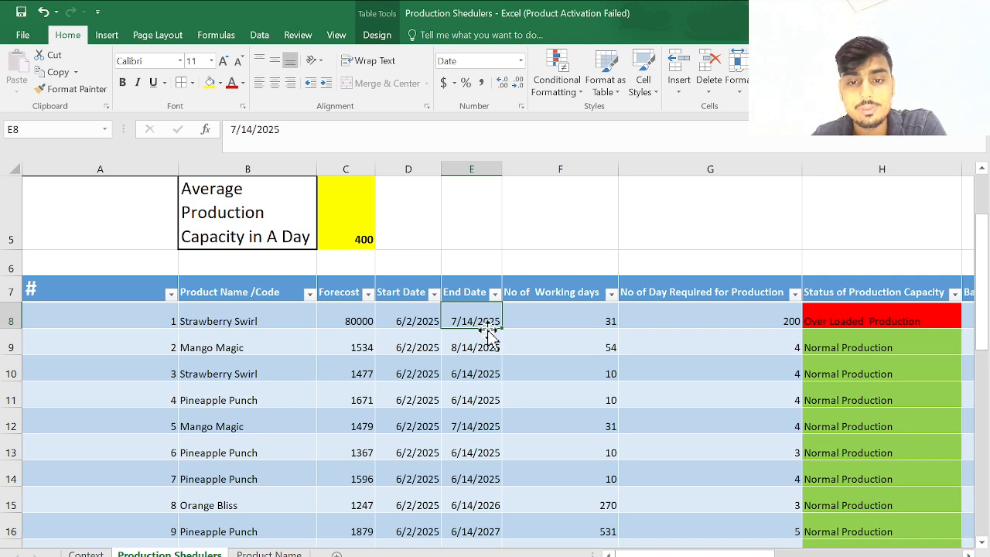
- Format the start and end dates in D8:E16 as long dates with the weekday
drag(395, 324, 475, 537)
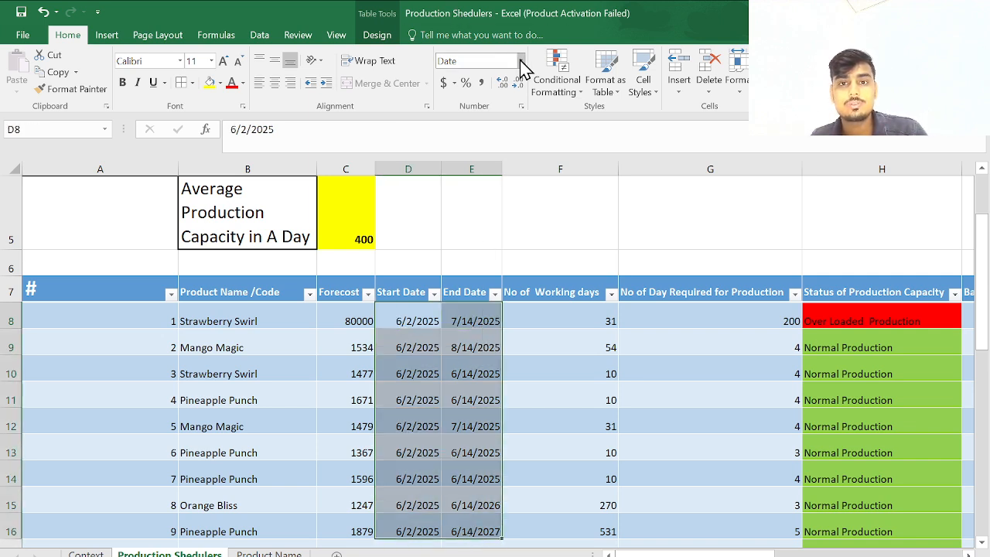
click(522, 238)
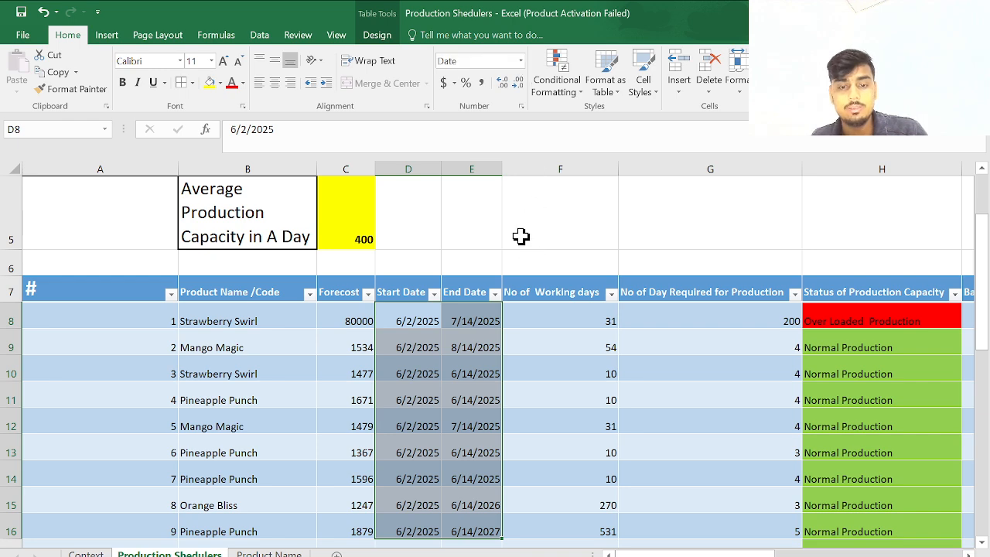
click(507, 363)
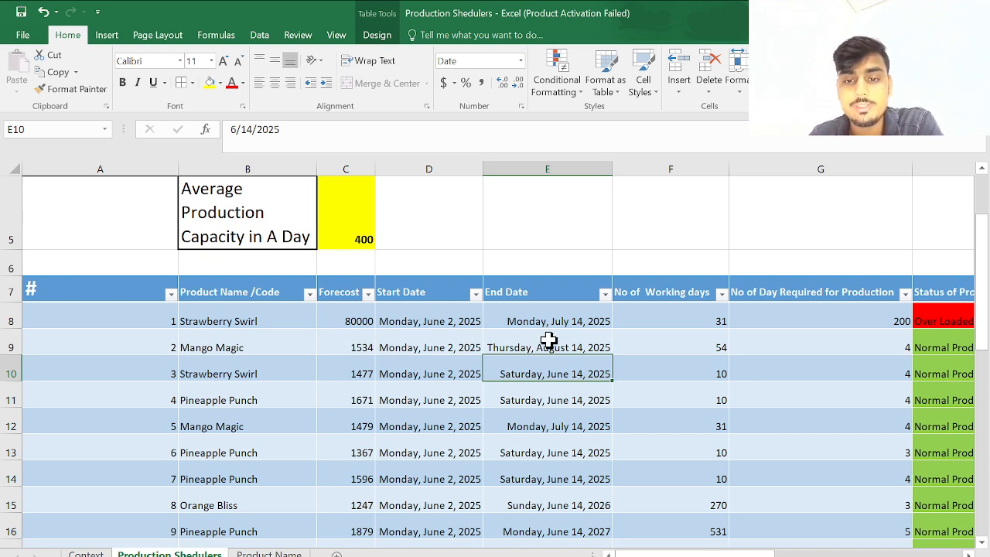
- Check the end date in E8 and compare the working days in F8 with the days required in G8
click(588, 321)
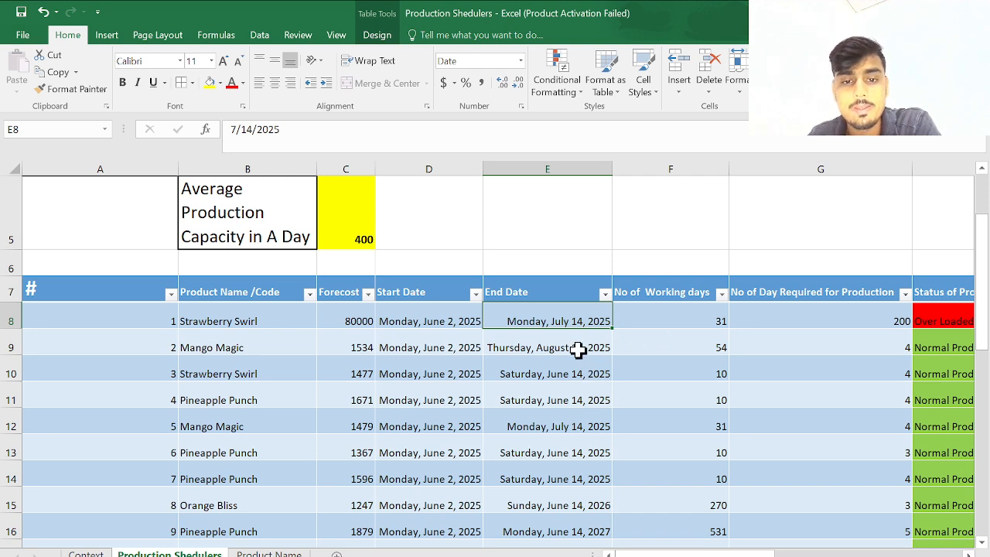
click(639, 327)
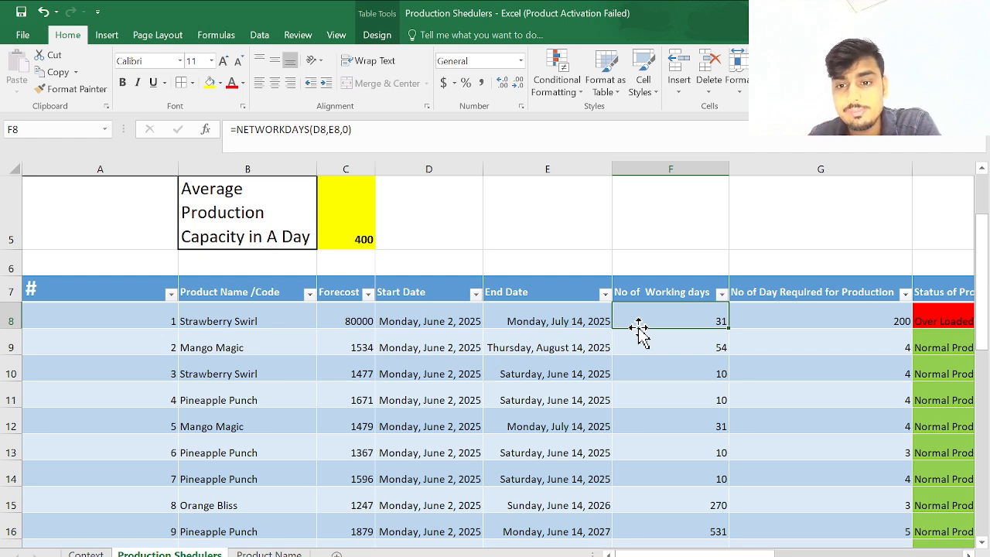
click(770, 326)
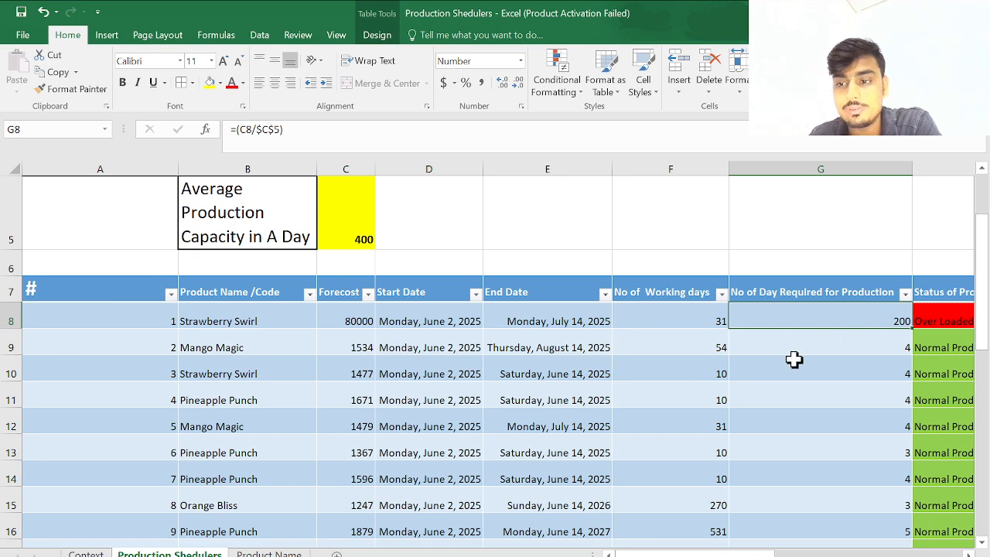
- Examine the production capacity status column and the IF formula in cell H8 with the cells it refers to
scroll(794, 359, right, 3)
scroll(766, 358, left, 1)
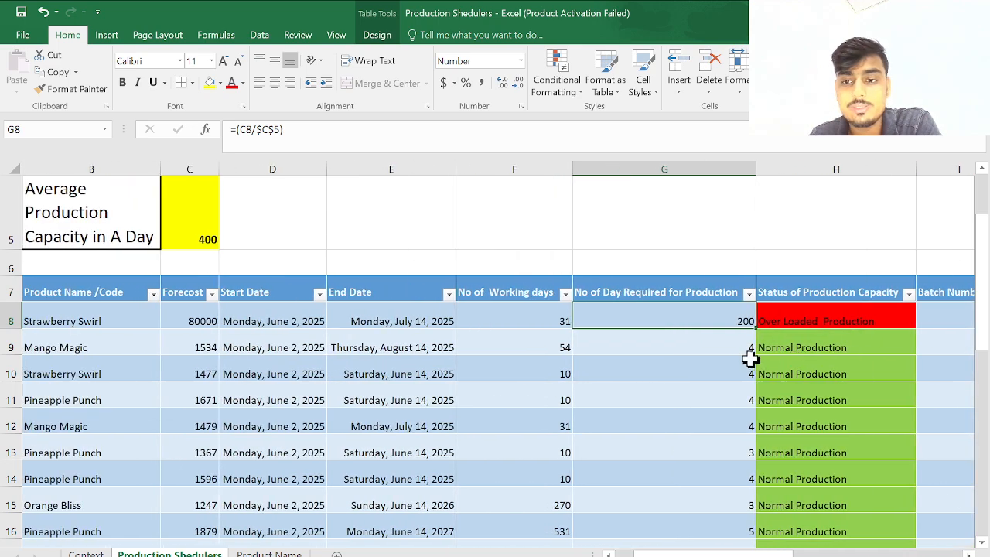
click(817, 312)
drag(818, 311, 800, 496)
click(848, 323)
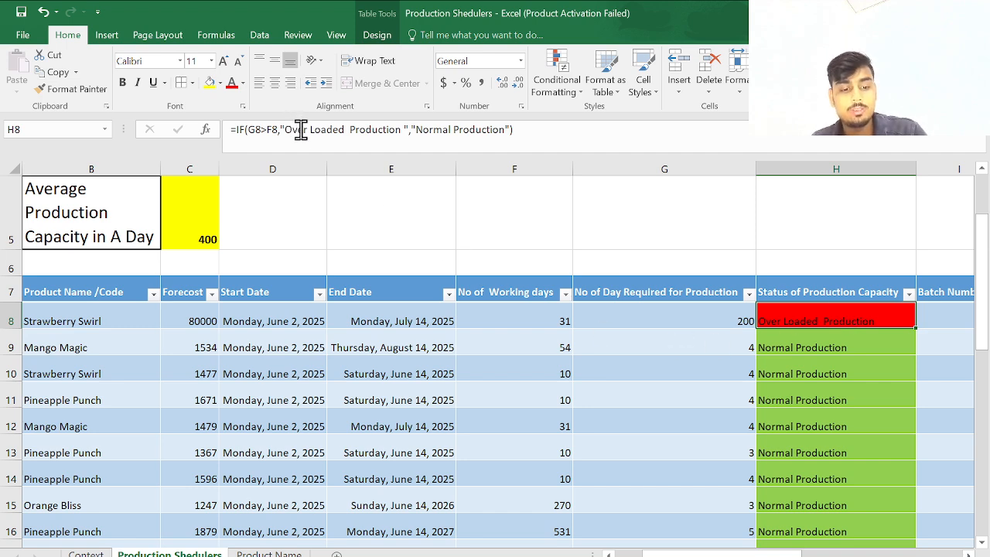
key(alt+Tab)
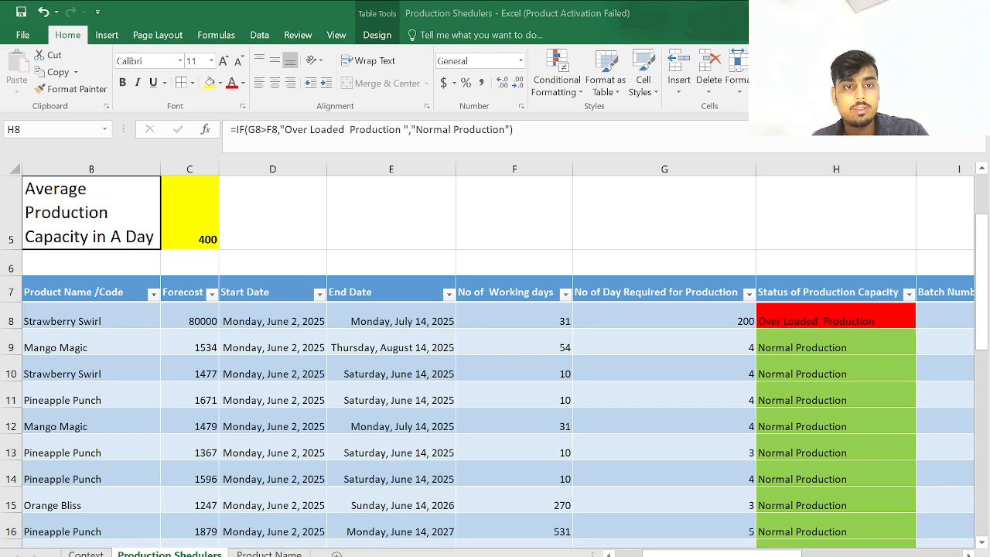
key(alt+Tab)
double_click(789, 319)
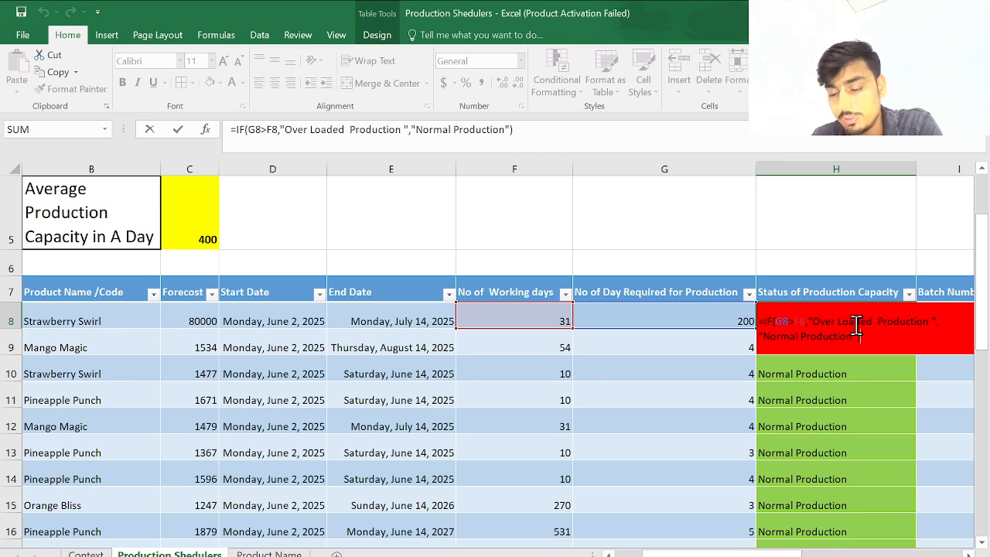
key(Return)
- Examine the working days, days required and capacity status formulas of the Mango Magic row in F9, G9 and H9
click(517, 340)
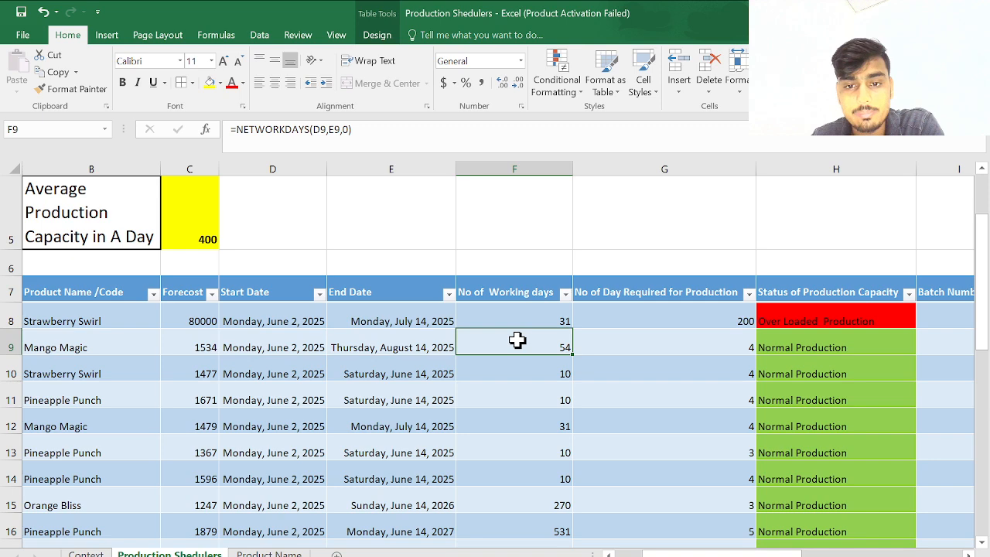
click(645, 350)
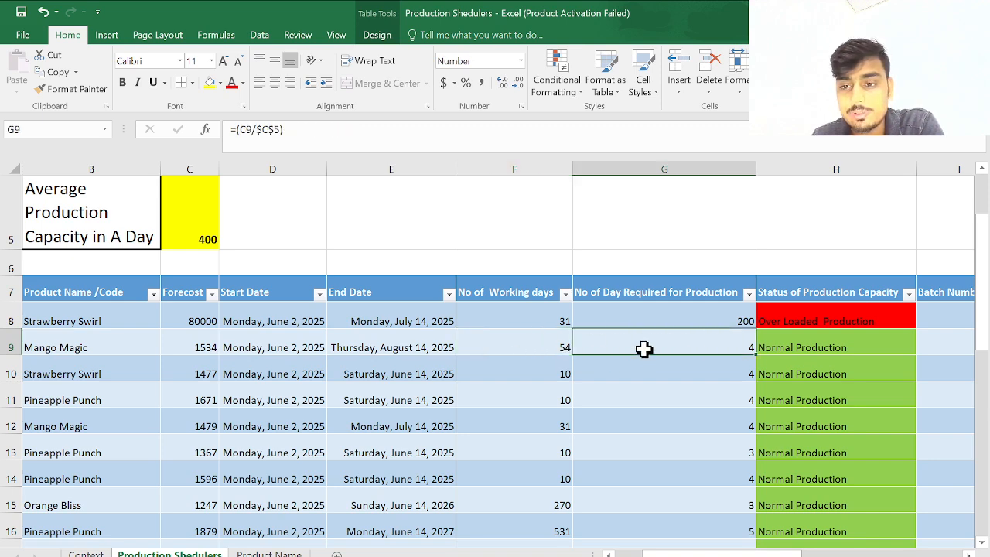
click(776, 348)
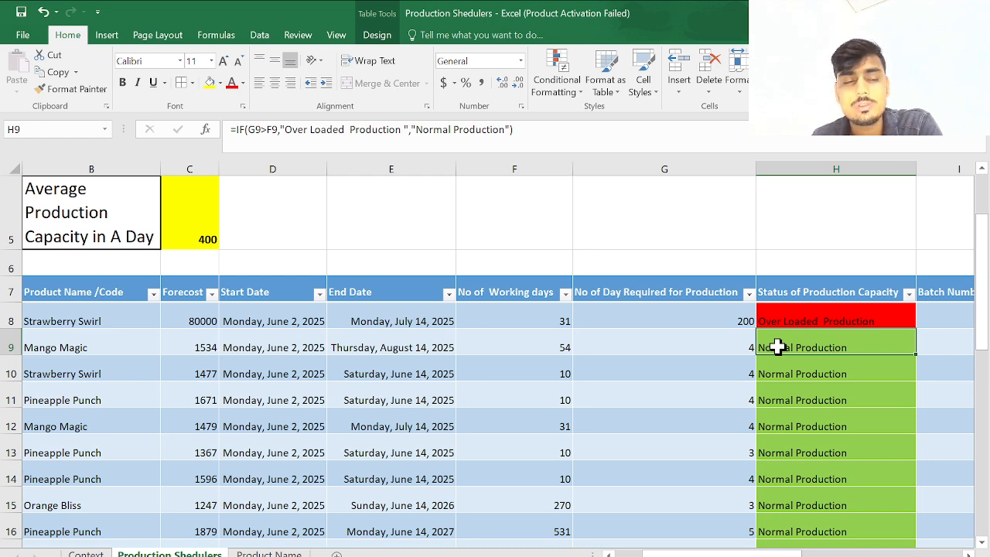
scroll(778, 347, down, 1)
scroll(777, 348, up, 1)
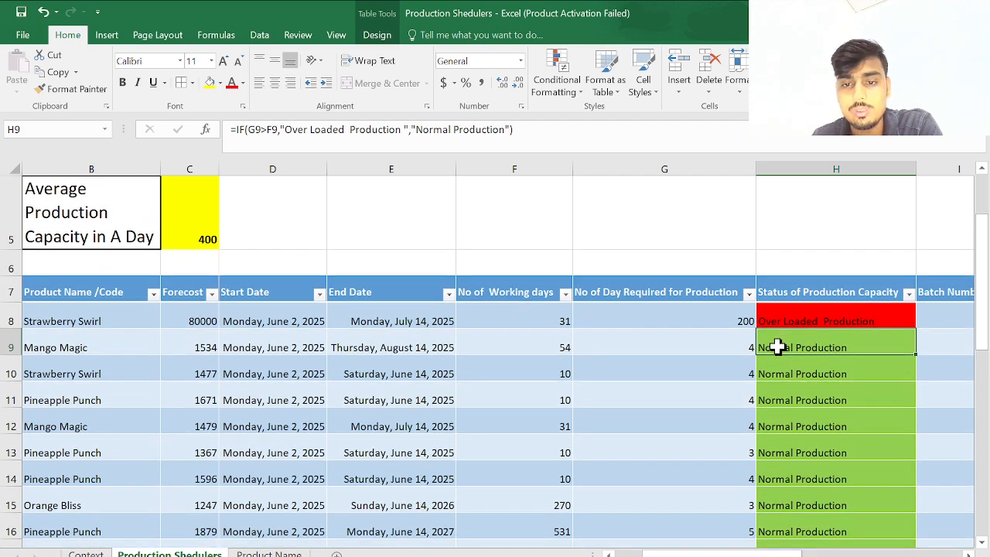
- Examine the working days formula in F10 and the start and end dates it refers to in D10 and E10
click(575, 350)
click(553, 362)
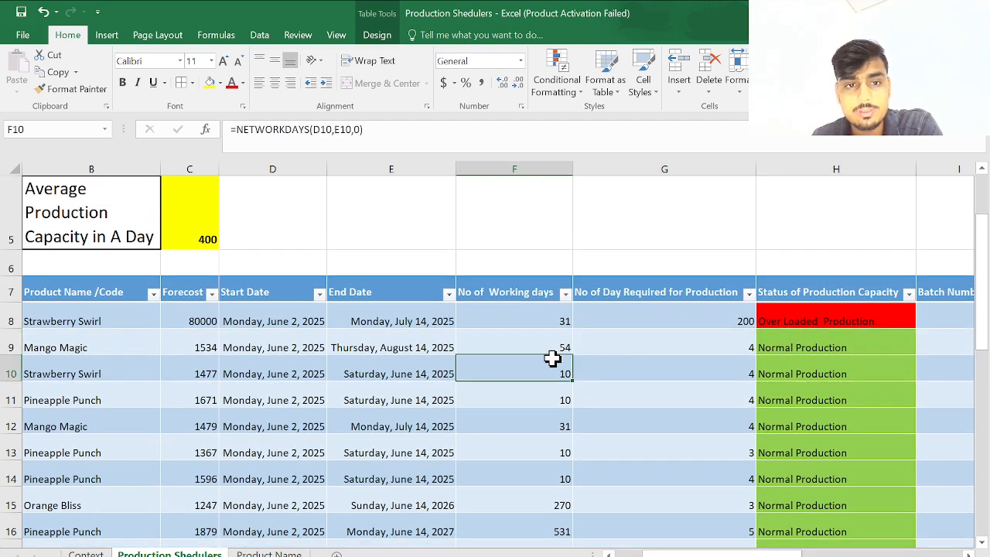
click(270, 375)
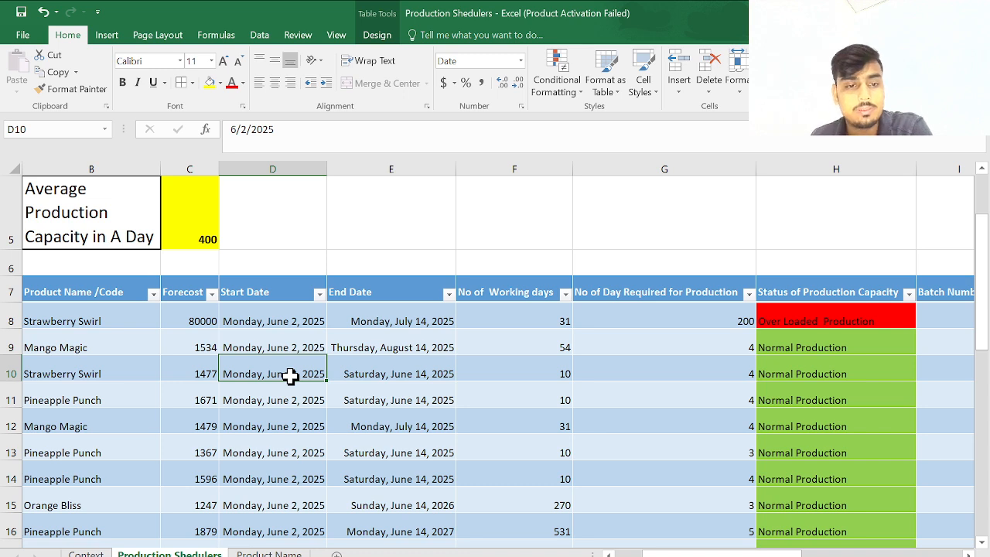
click(352, 372)
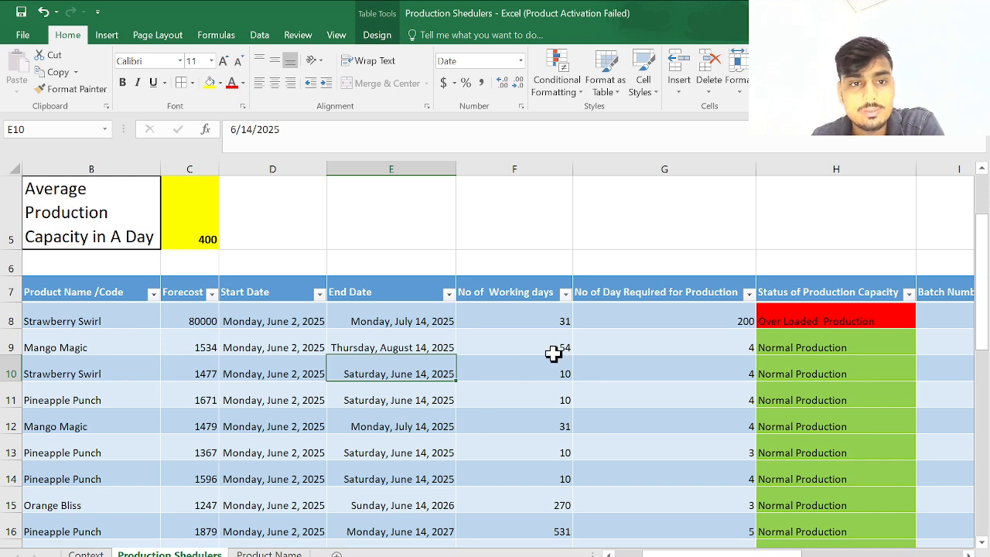
- Compare the working days in F9 with the days required in G9 and check the capacity status in H9
click(553, 350)
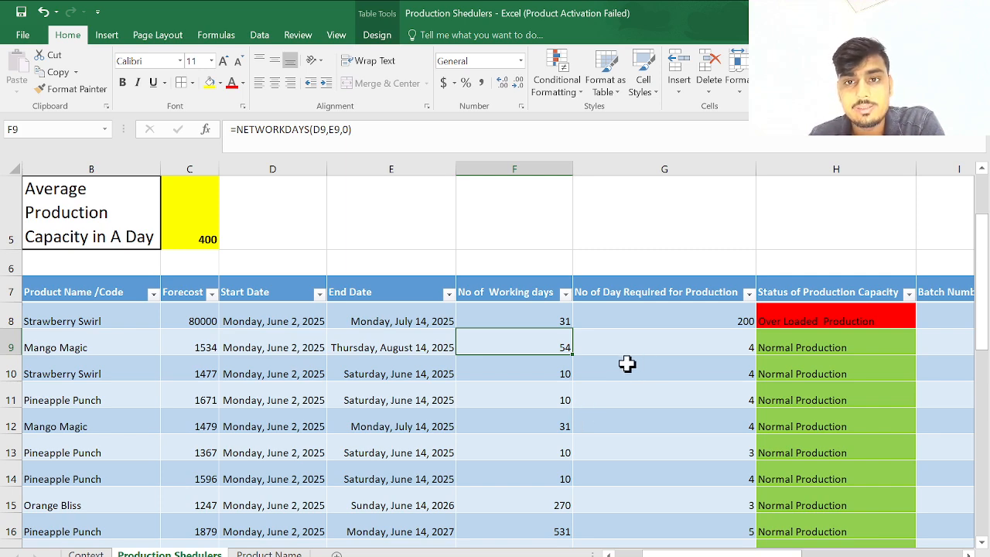
scroll(627, 364, right, 1)
scroll(627, 364, left, 1)
click(734, 352)
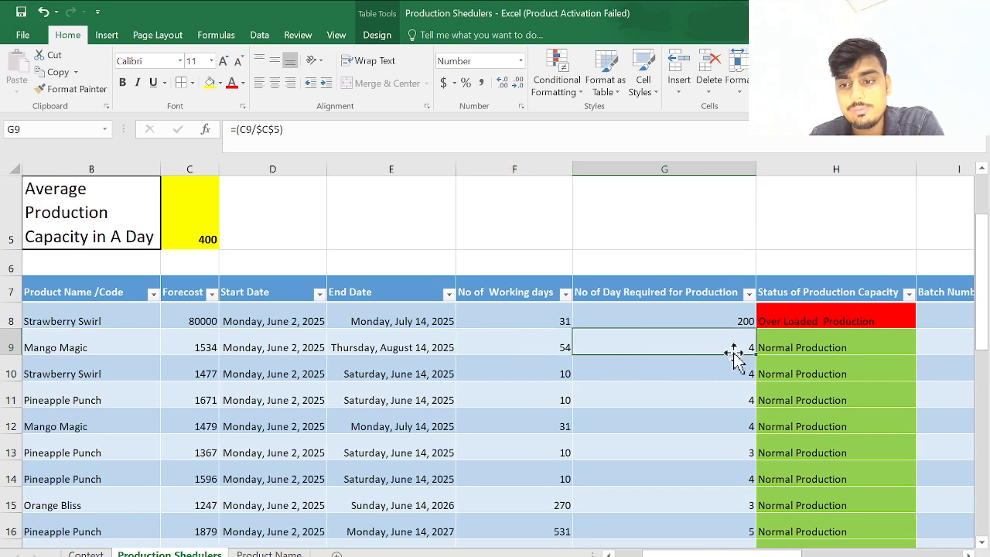
scroll(734, 352, right, 1)
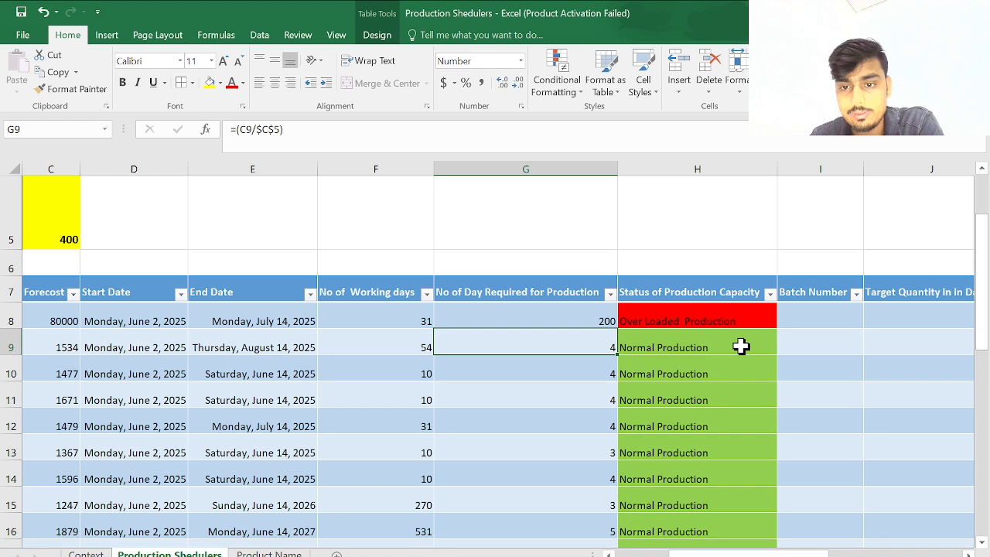
click(741, 347)
- Enter batch number 213 for the first row in I8 and 123 for the rows below in I9 through I11
scroll(740, 348, right, 1)
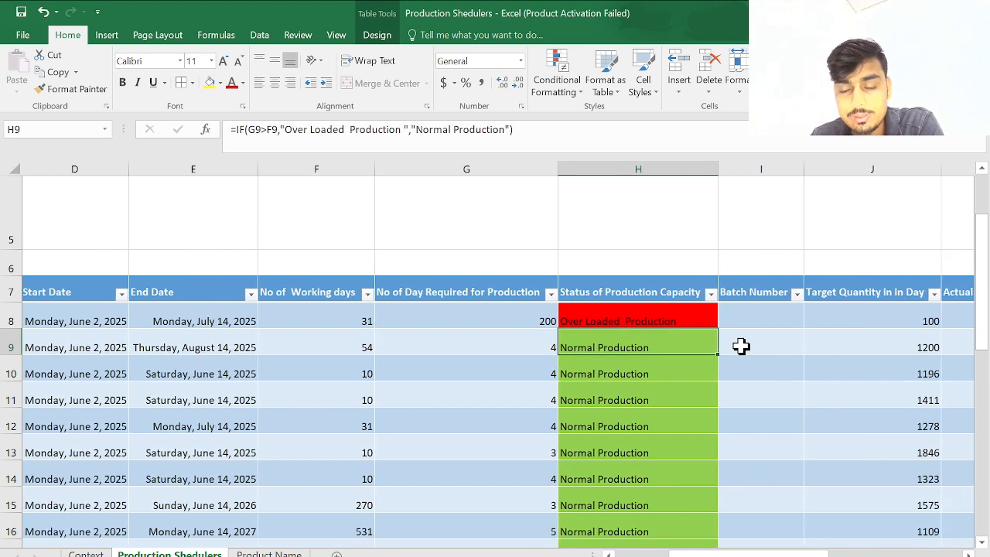
scroll(711, 356, right, 1)
click(665, 321)
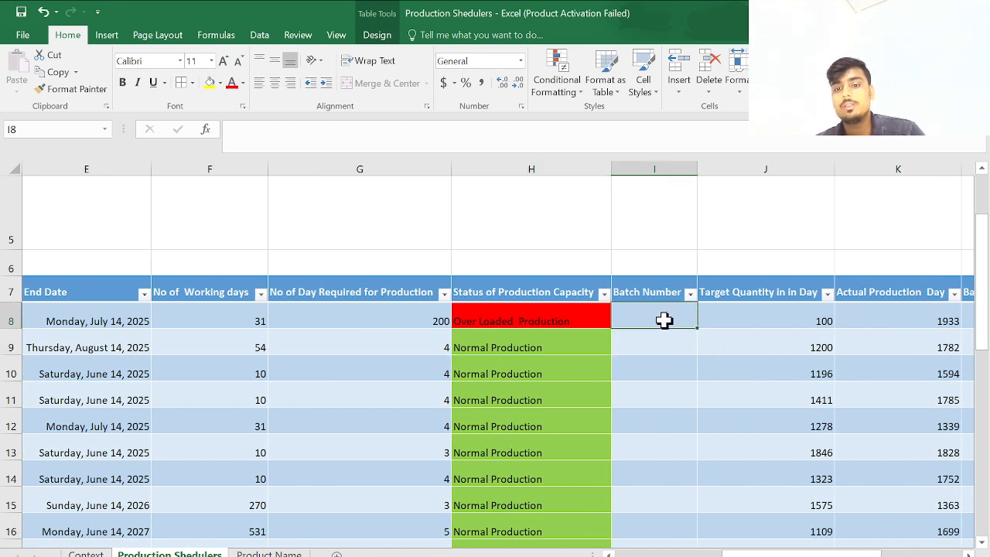
text(213)
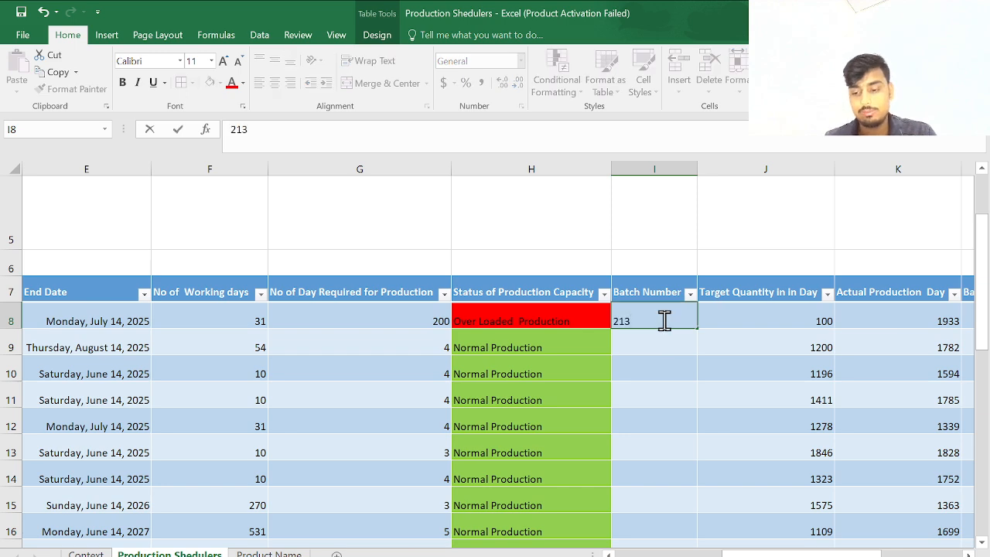
key(Return)
text(123)
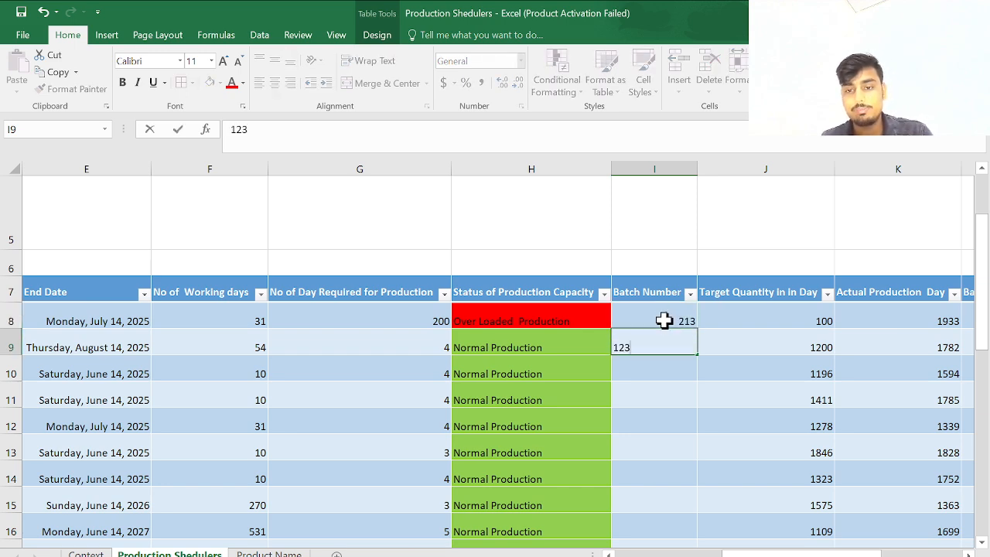
key(Return)
text(123)
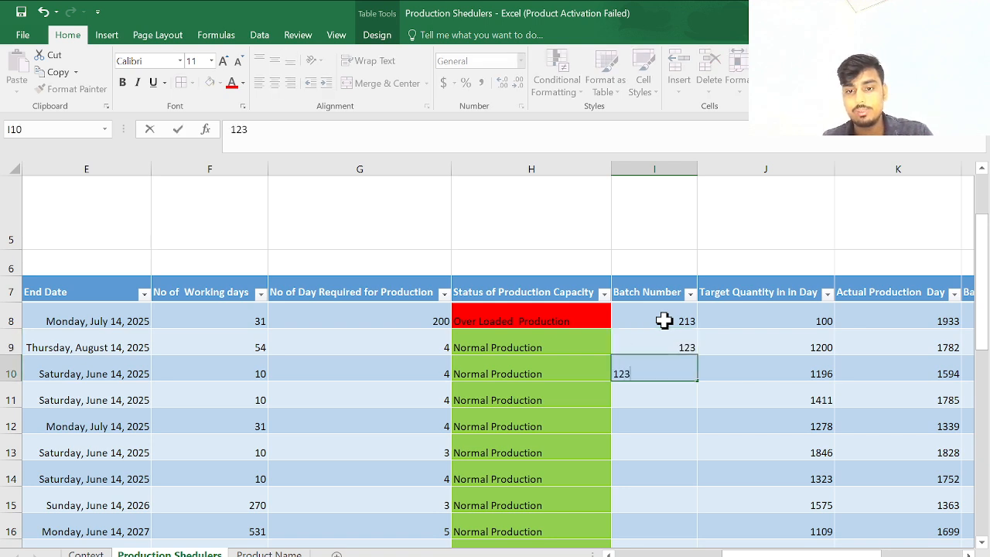
key(Return)
text(123)
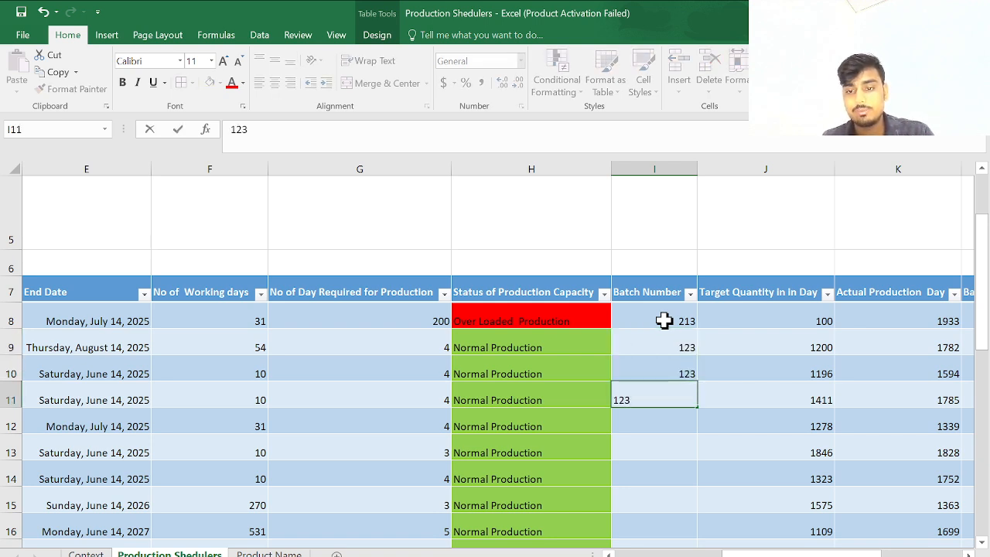
key(Return)
- Clear the manually entered batch numbers in I8 and I9
click(664, 320)
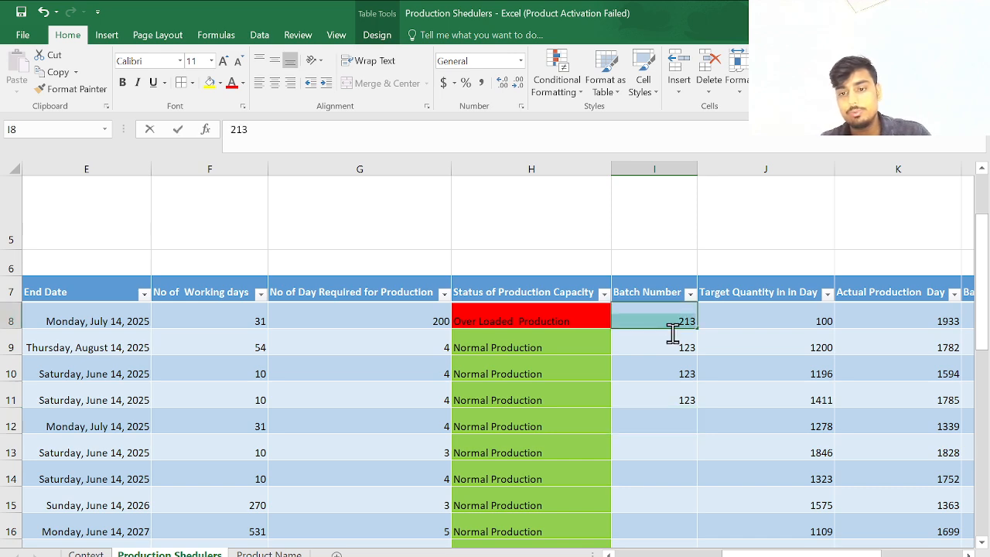
click(674, 404)
drag(675, 403, 665, 502)
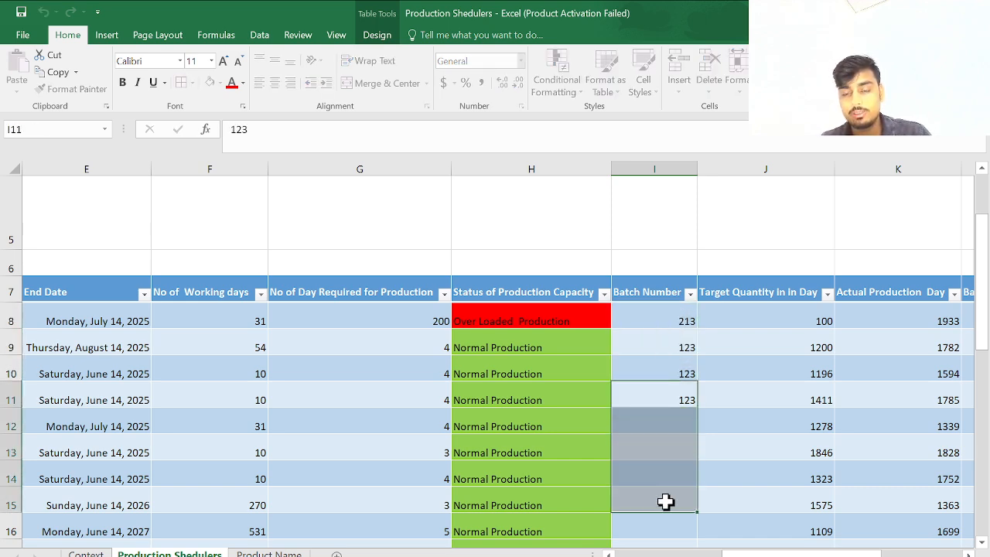
drag(662, 331, 663, 479)
key(BackSpace)
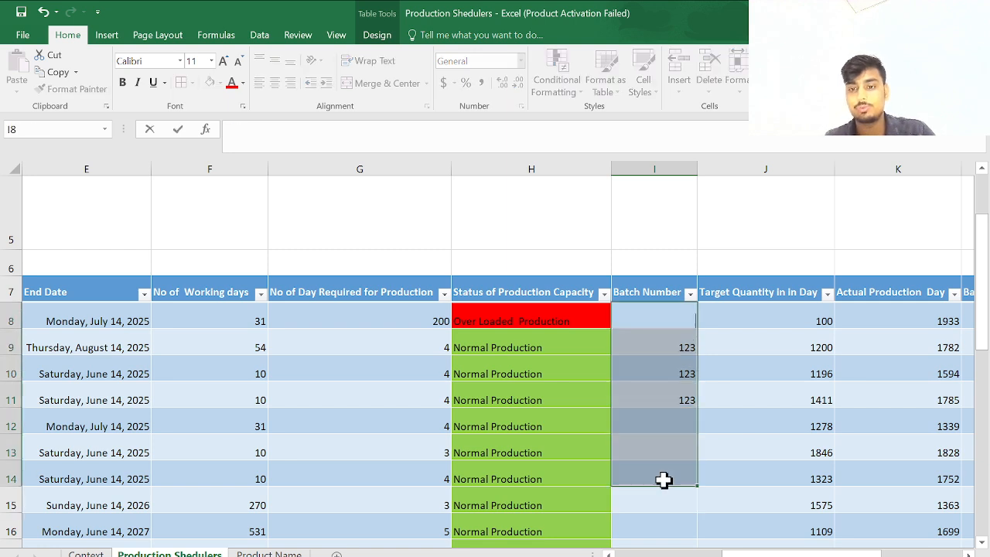
click(662, 479)
drag(663, 337, 669, 425)
text(\)
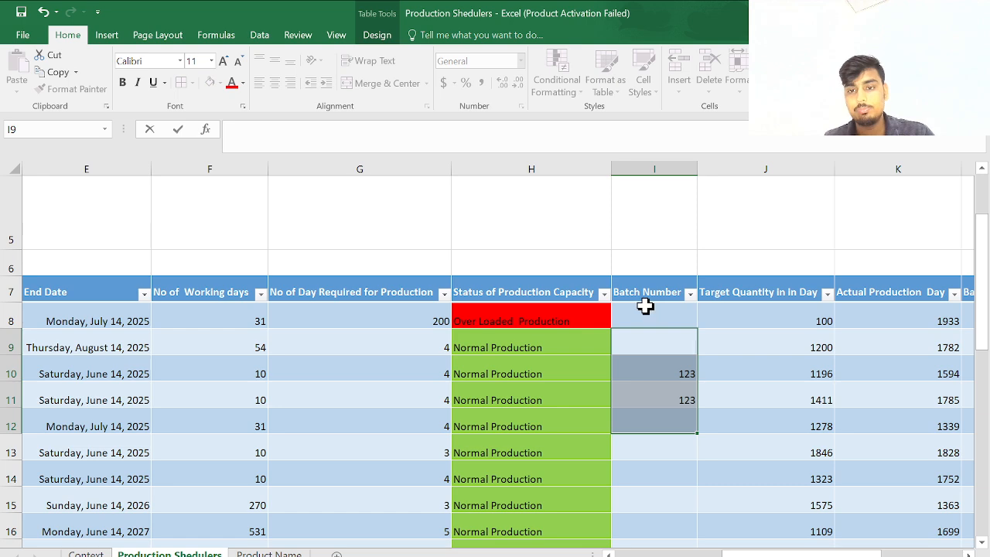
key(Escape)
- Enter the formula =RANDBETWEEN(100,200) as the batch number in I8
click(645, 308)
text(=)
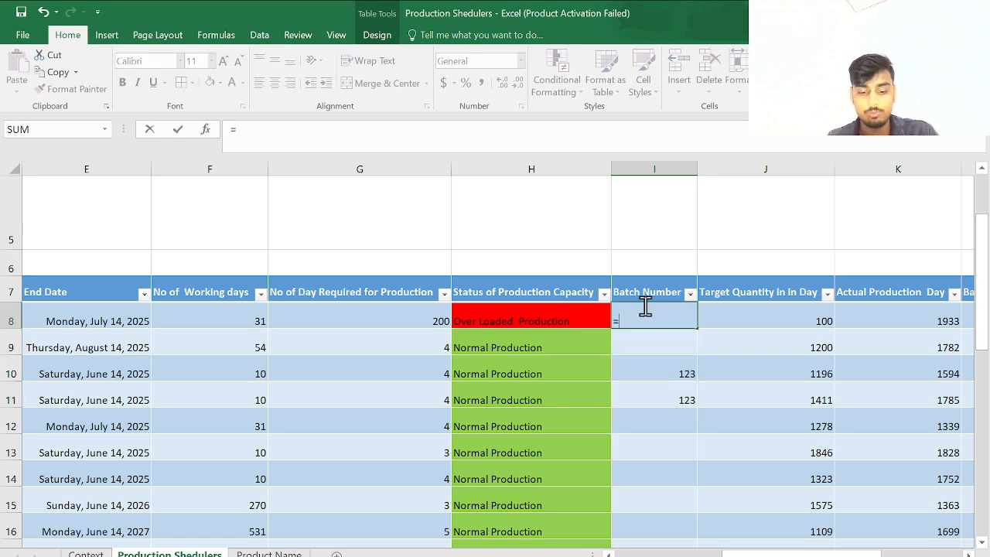
text(rn)
text(and)
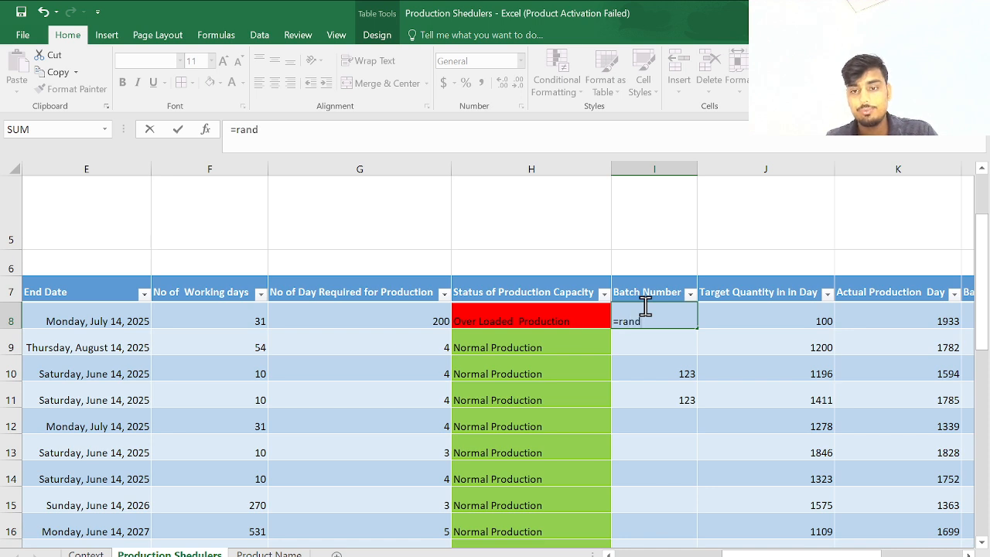
key(Tab)
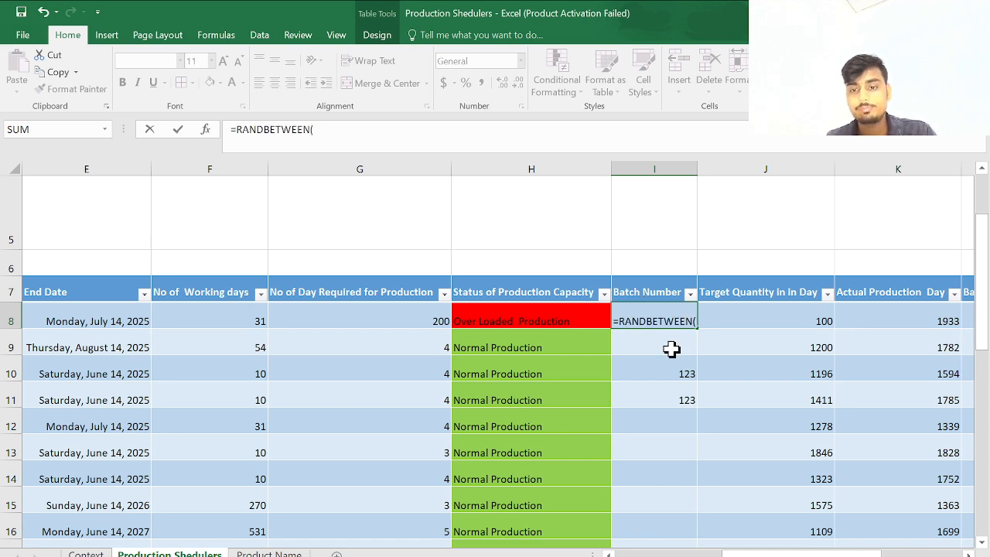
text(10)
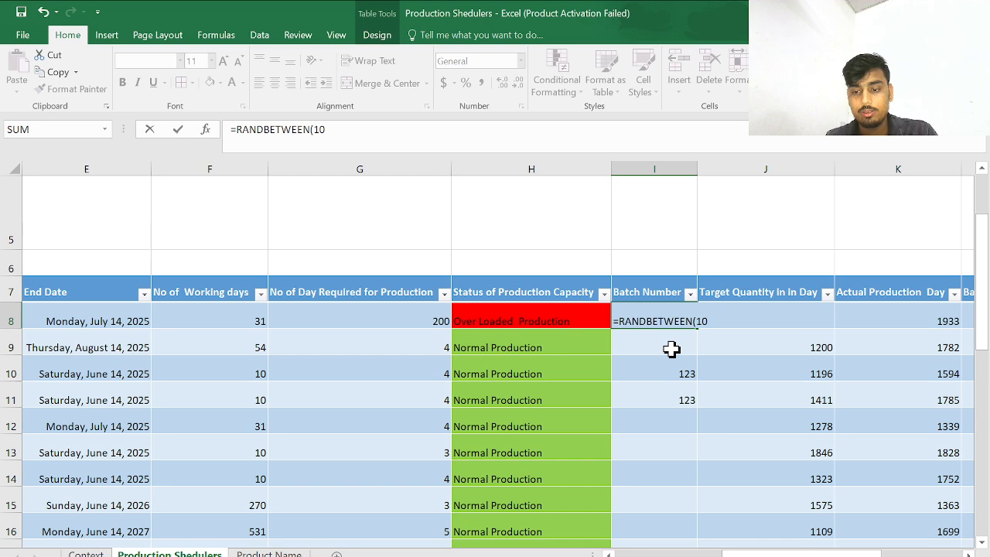
text(0,200)
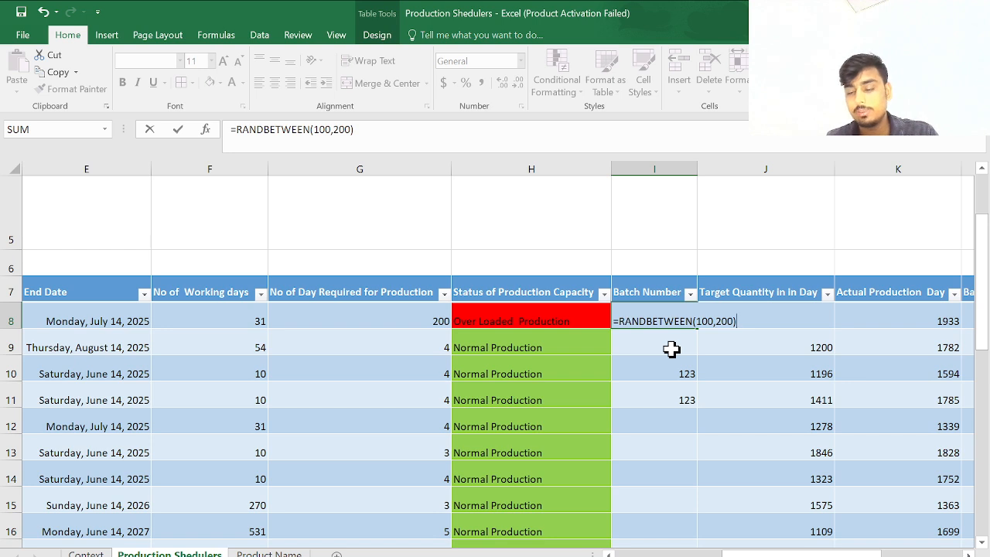
key(Return)
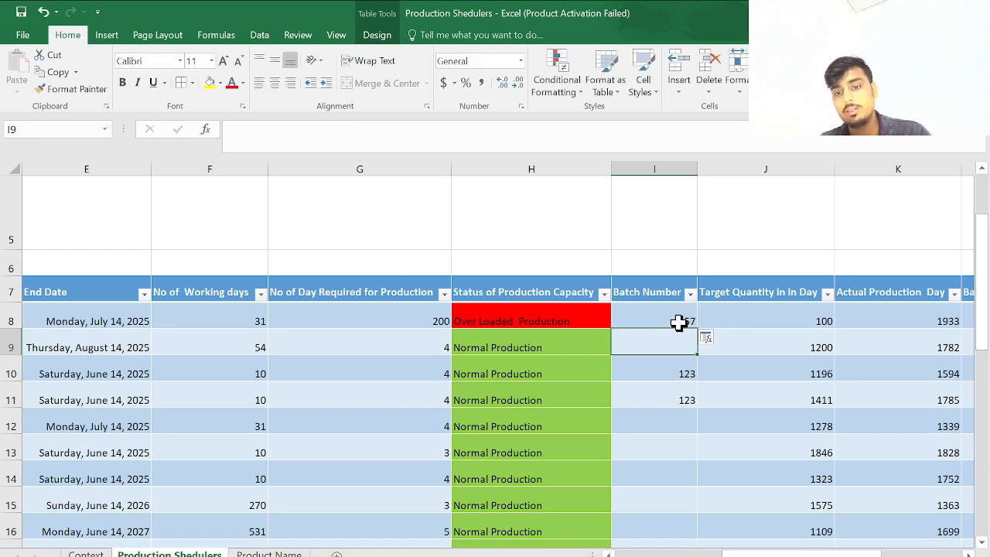
- Fill the RANDBETWEEN formula from I8 down the Batch Number column through the table's remaining rows
click(678, 323)
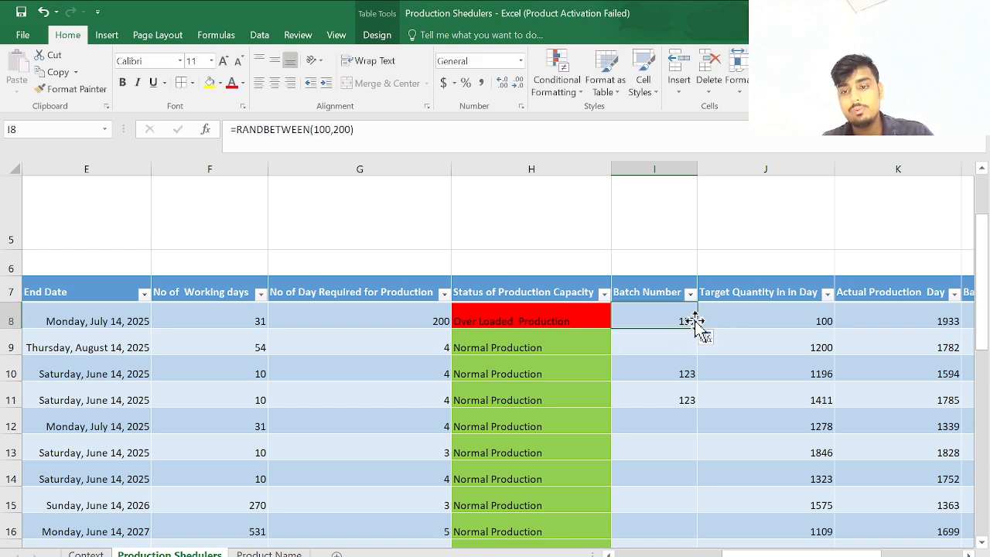
drag(699, 328, 685, 485)
scroll(685, 486, up, 5)
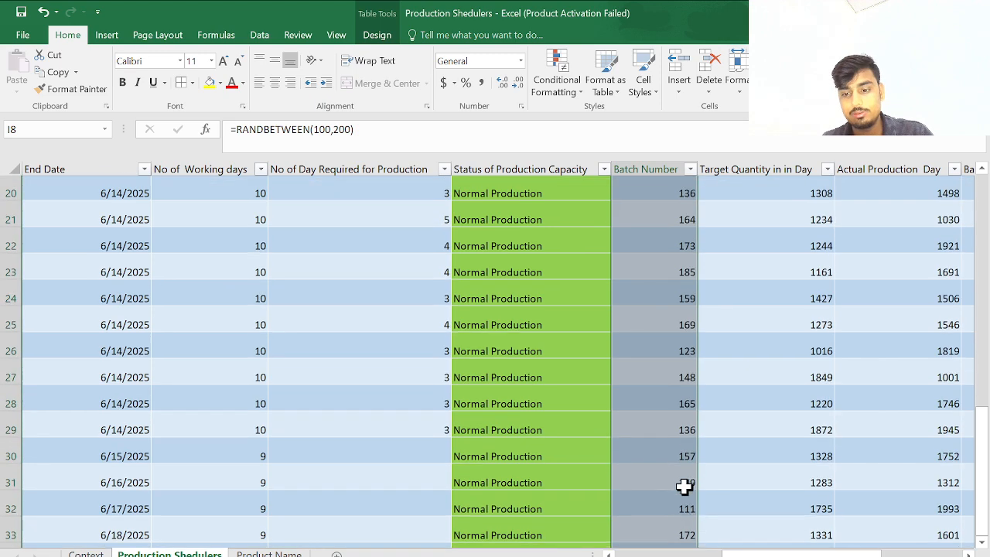
scroll(686, 387, down, 1)
scroll(678, 367, up, 4)
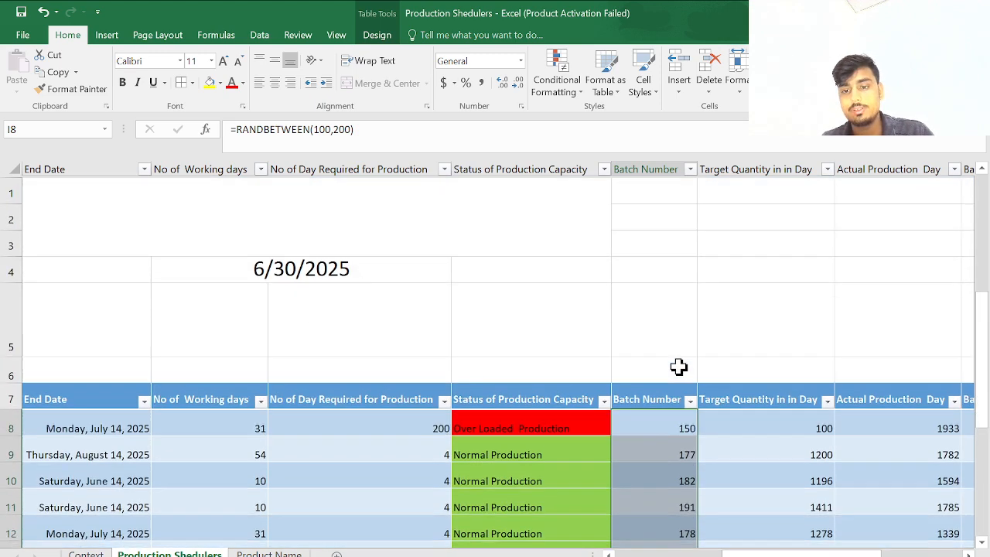
- Copy the random batch numbers and paste them over themselves as fixed values, starting at I8
key(ctrl+c)
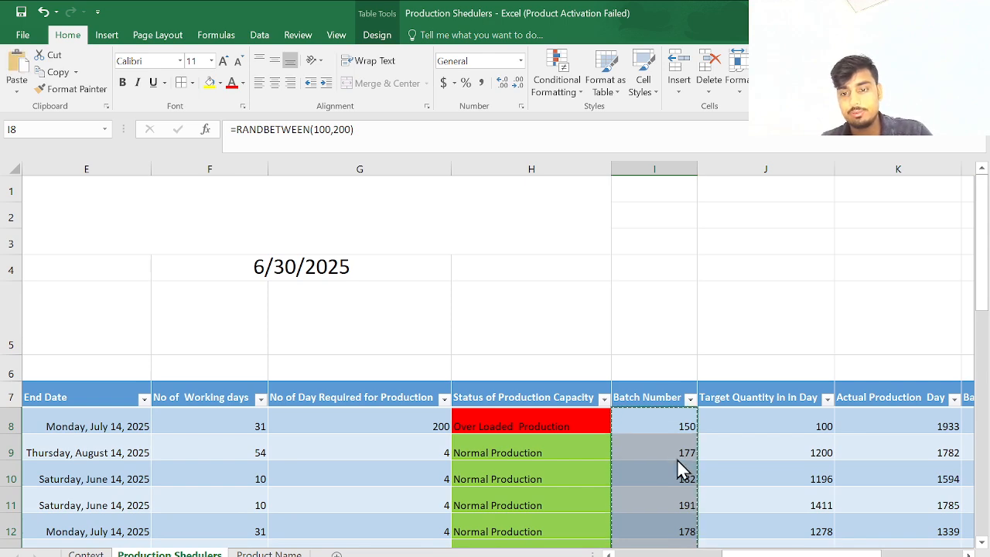
click(734, 164)
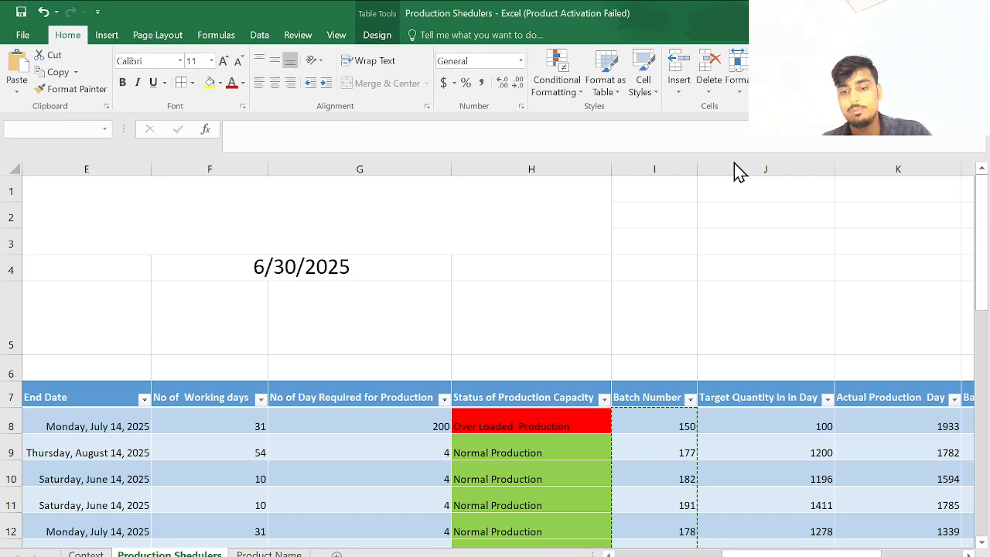
click(629, 433)
key(ctrl+v)
scroll(629, 442, down, 2)
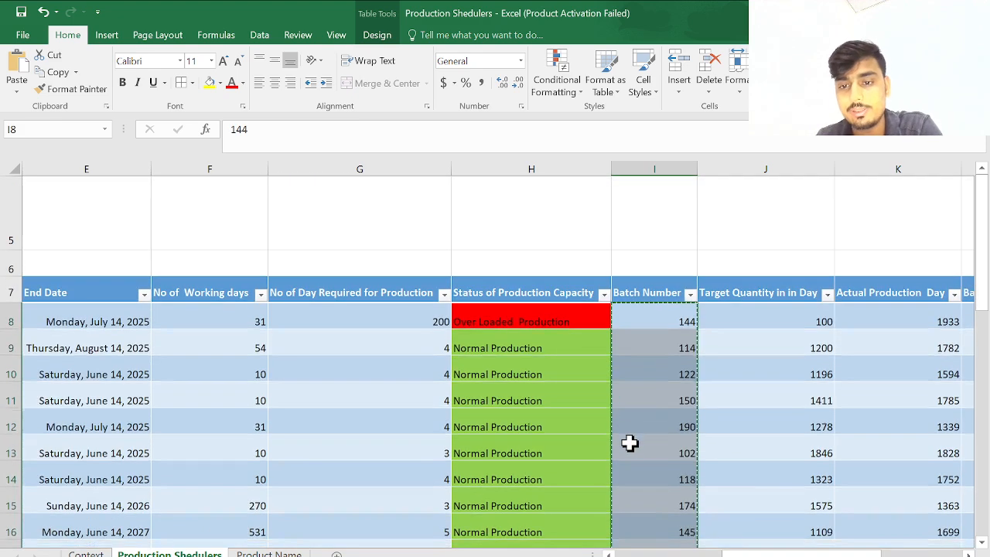
click(666, 316)
scroll(666, 315, down, 1)
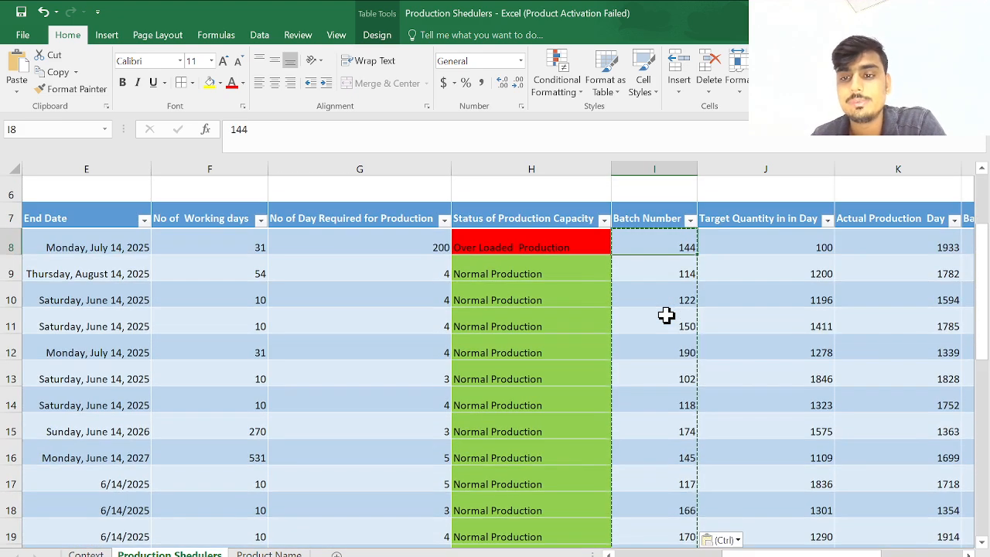
click(669, 262)
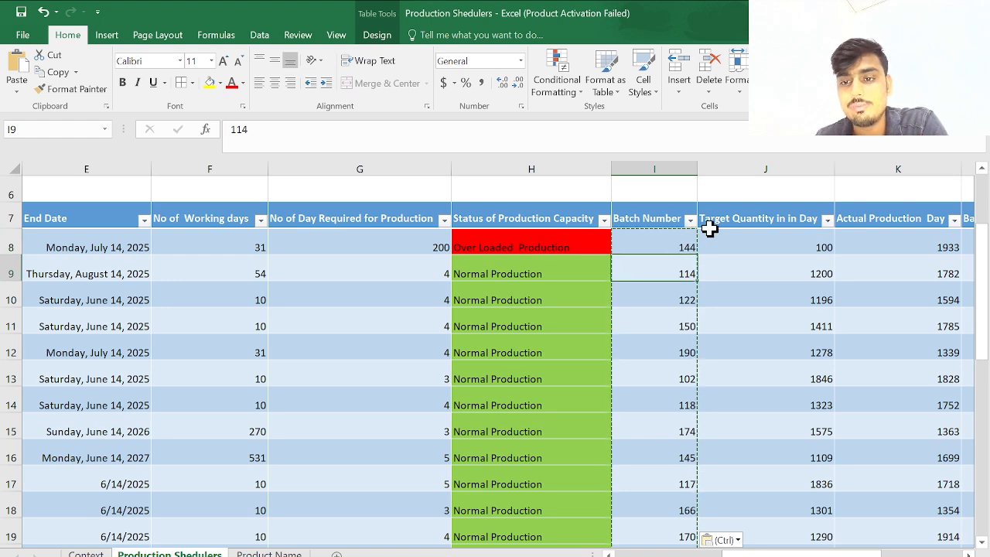
- Examine the target quantities in J9 and J8 and the actual production entry in K8
click(742, 263)
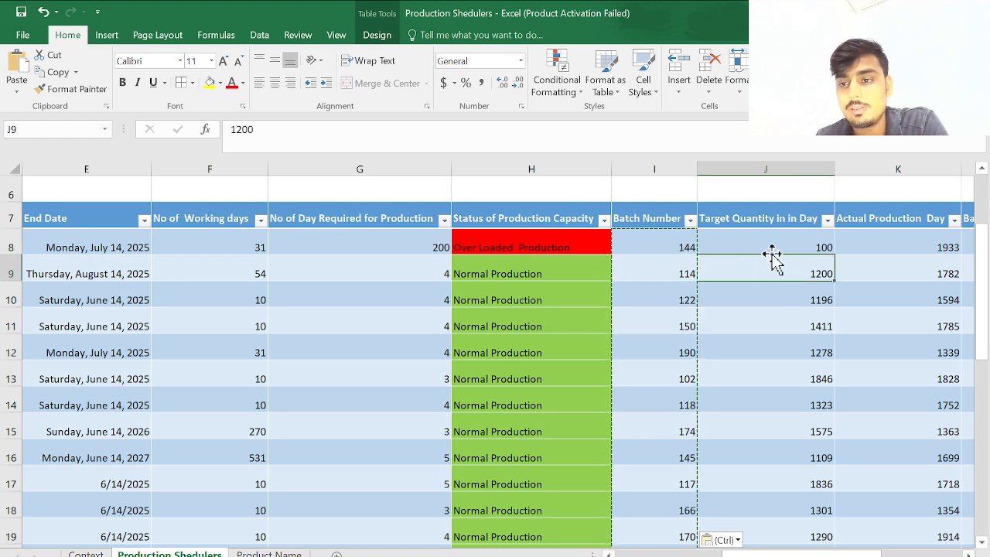
click(756, 237)
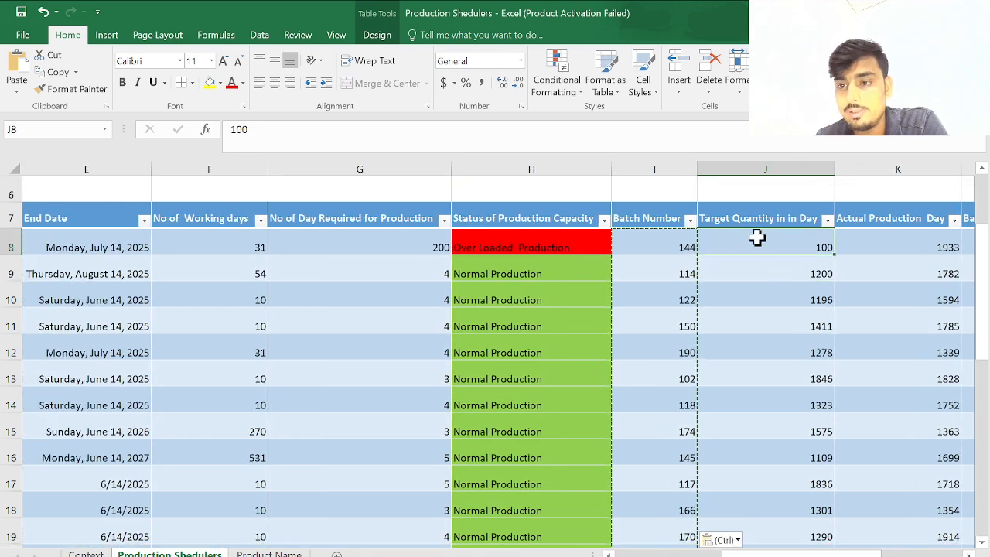
scroll(756, 238, right, 3)
click(755, 237)
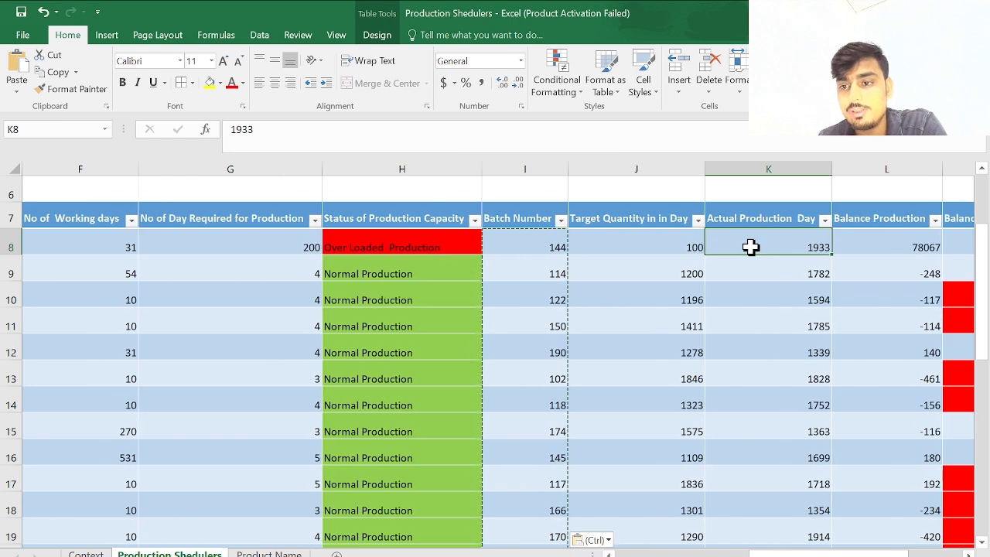
- Set the target quantity per day in J8 to 10000, after trying 1000
click(665, 241)
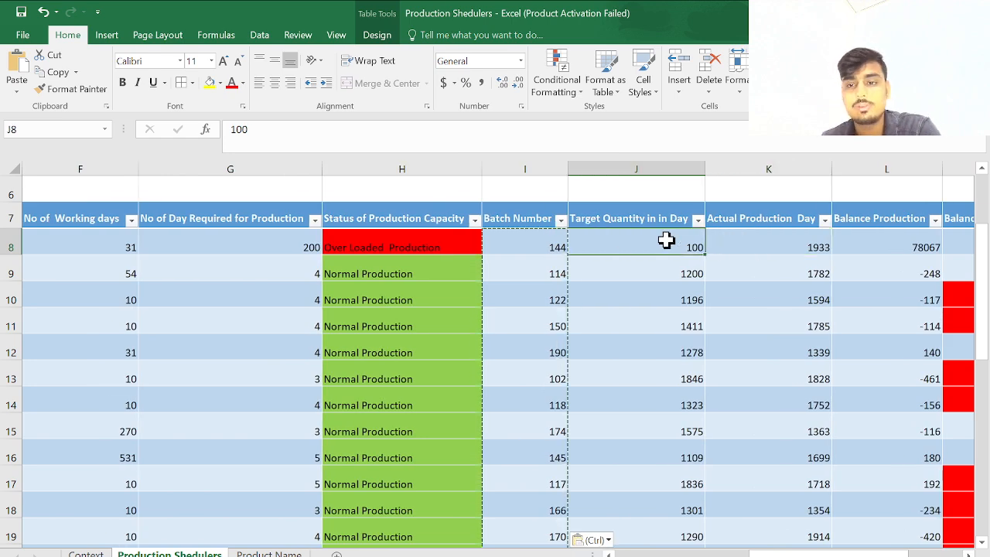
key(F2)
text(0)
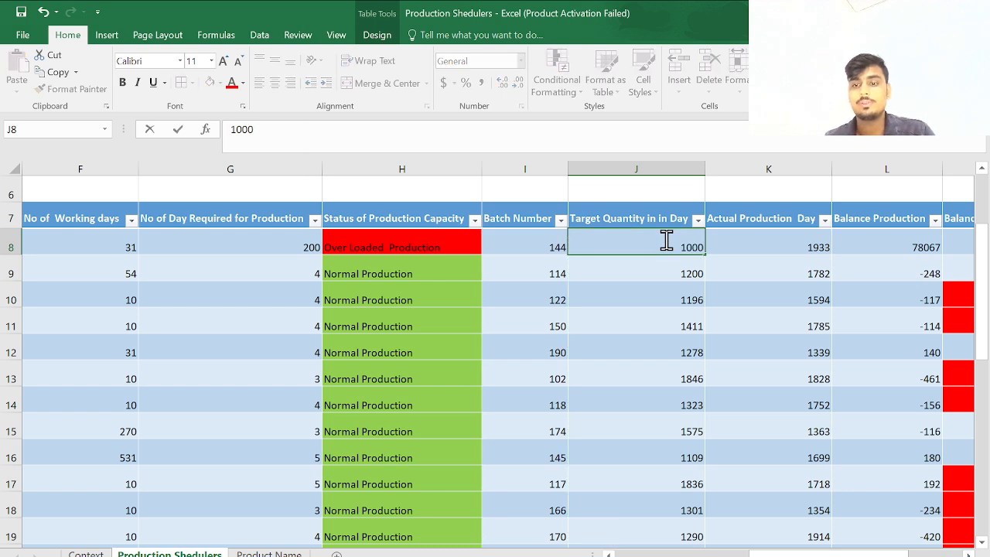
key(Return)
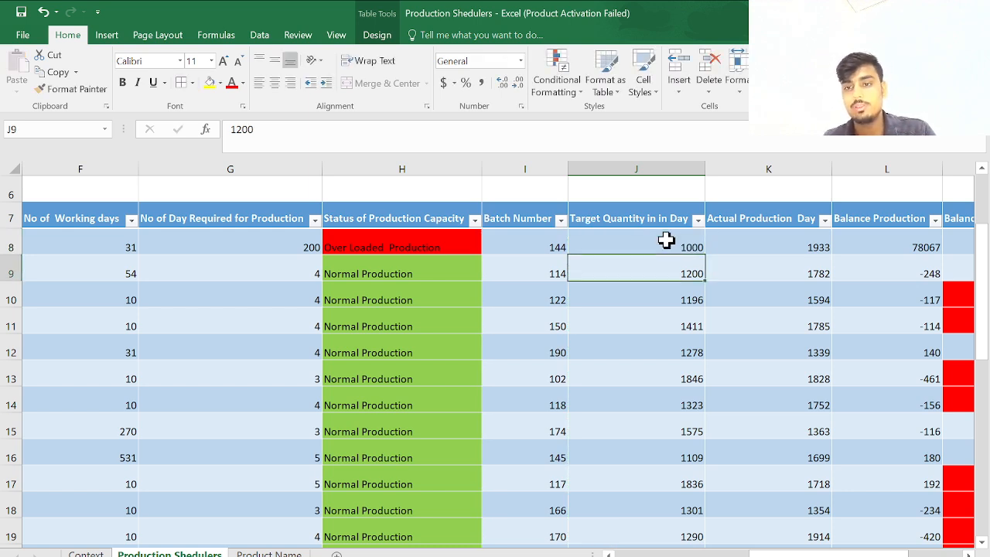
click(666, 241)
text(10)
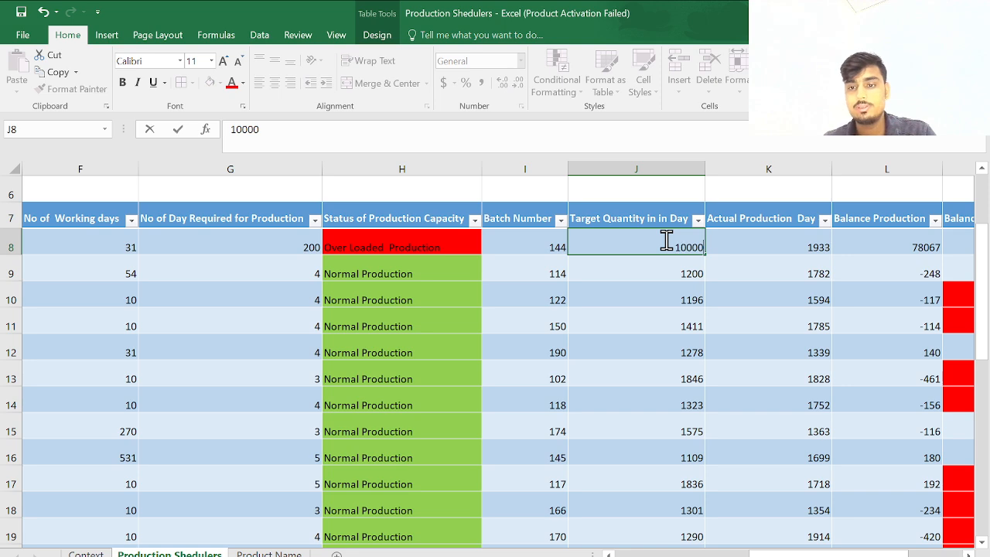
key(Return)
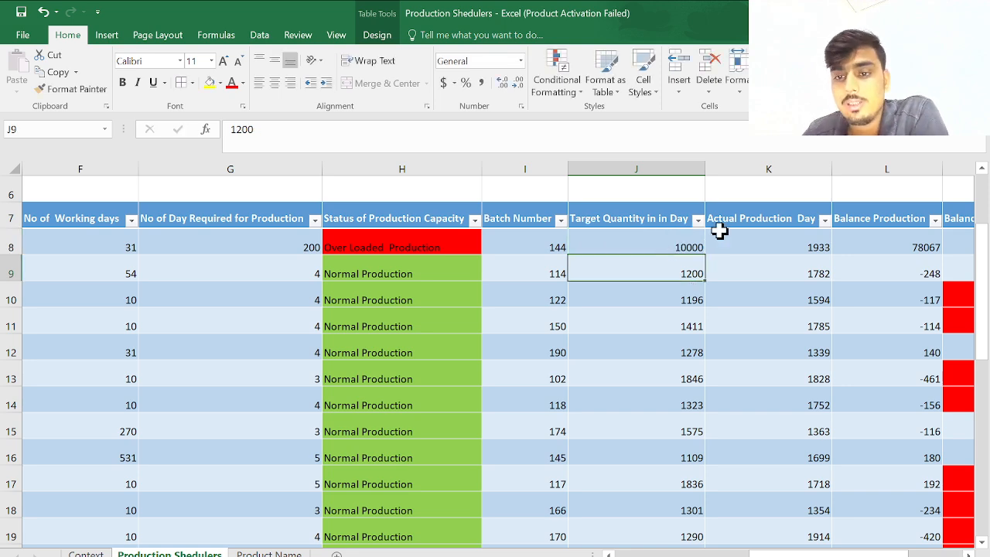
- Examine the actual production entry in K8 and trace the Balance Production formula in L8 to its referenced forecast and actual production cells
click(767, 239)
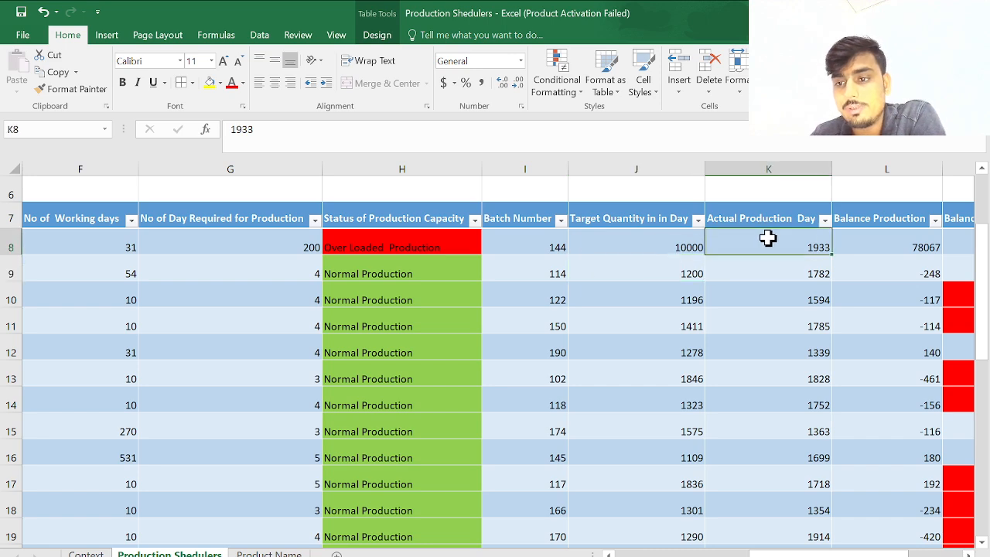
scroll(699, 267, right, 1)
click(760, 248)
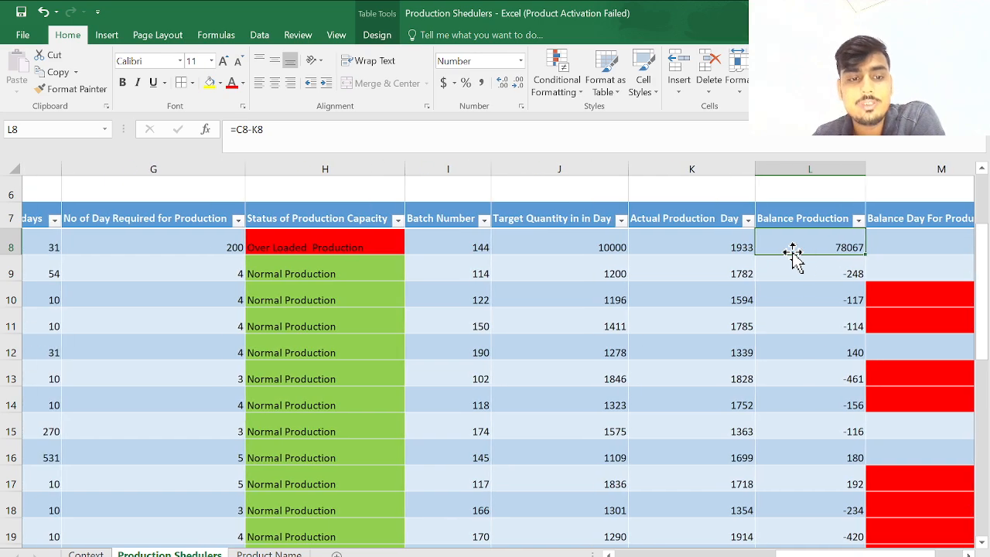
double_click(792, 247)
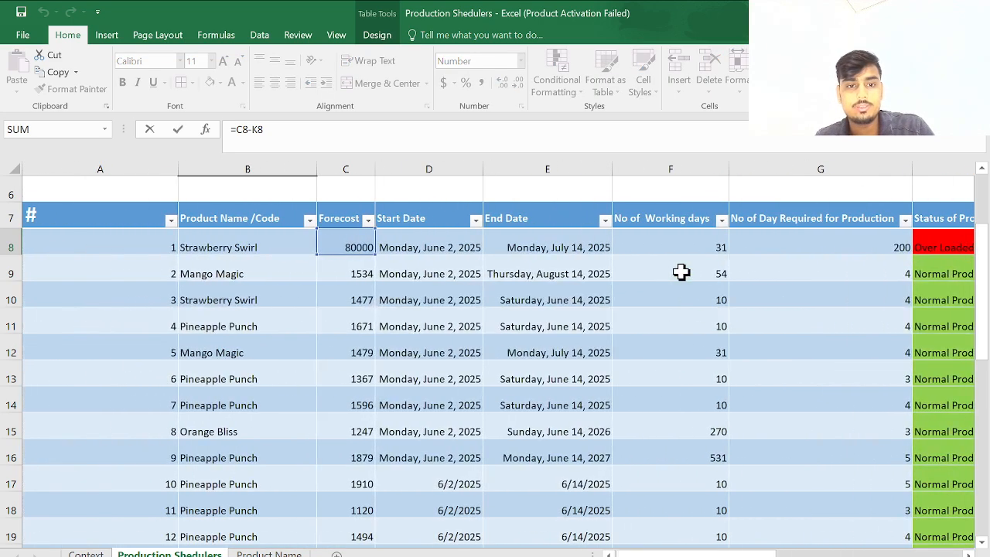
scroll(384, 274, right, 2)
scroll(384, 275, right, 5)
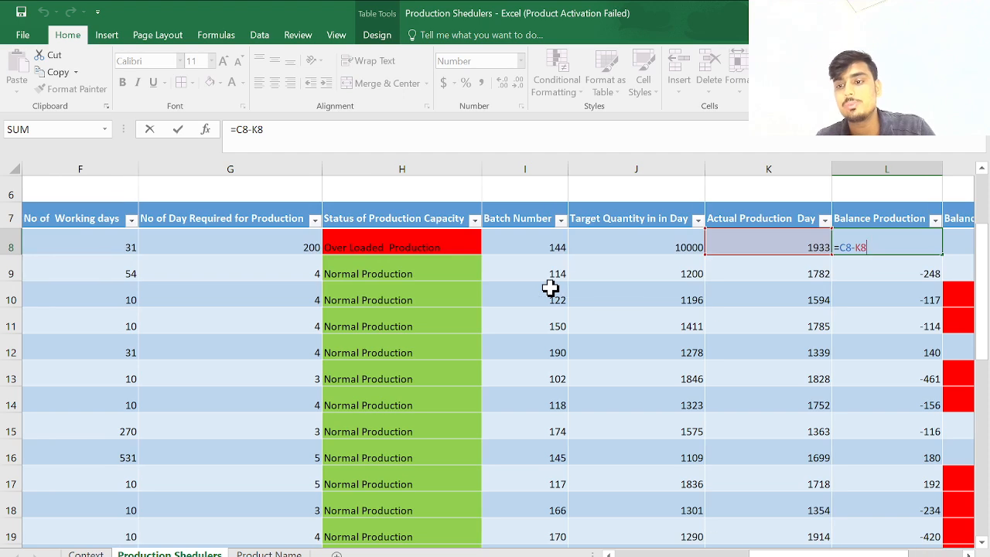
key(Return)
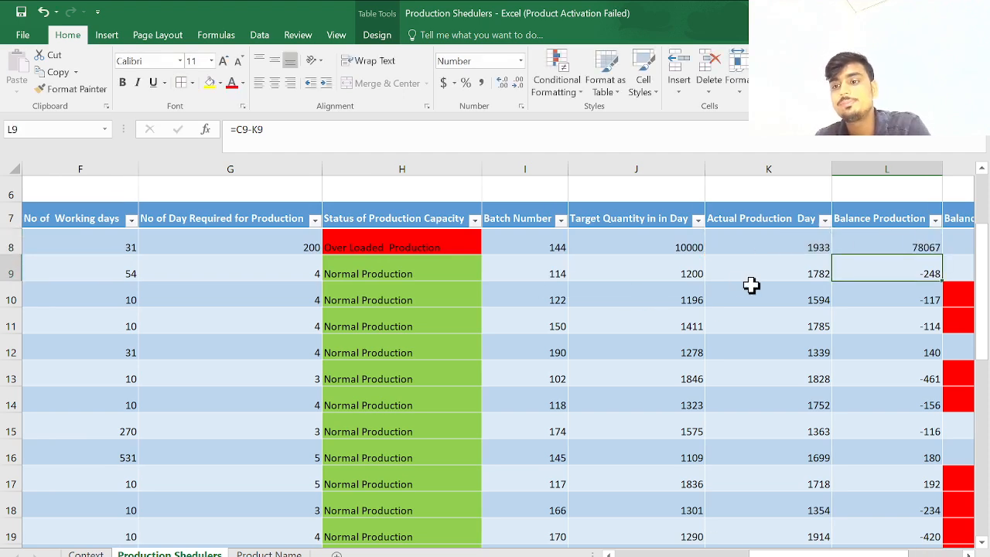
- Examine the Balance Day For Production formulas in M8 and M9 and check the matching end dates in column E
scroll(751, 284, right, 2)
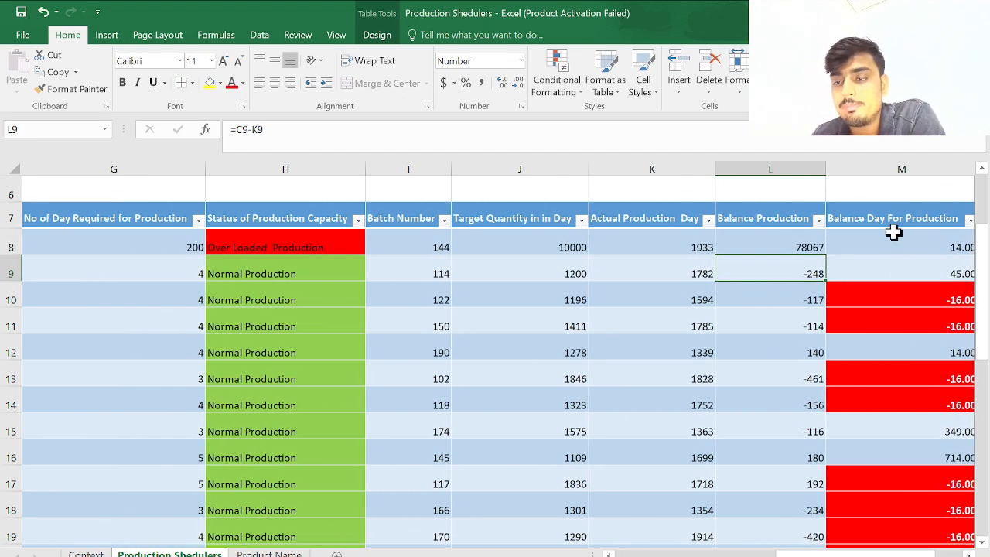
click(896, 246)
scroll(896, 245, right, 2)
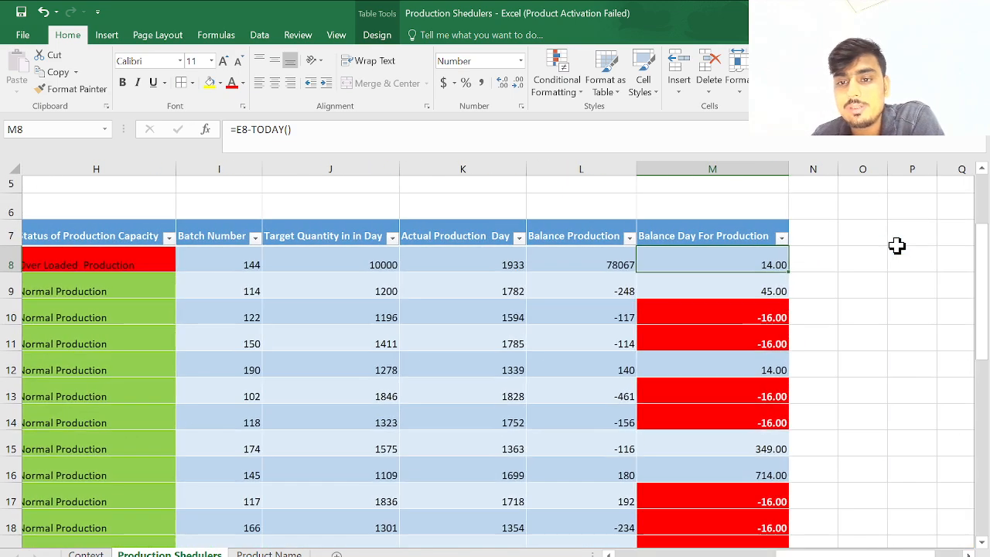
scroll(896, 246, down, 1)
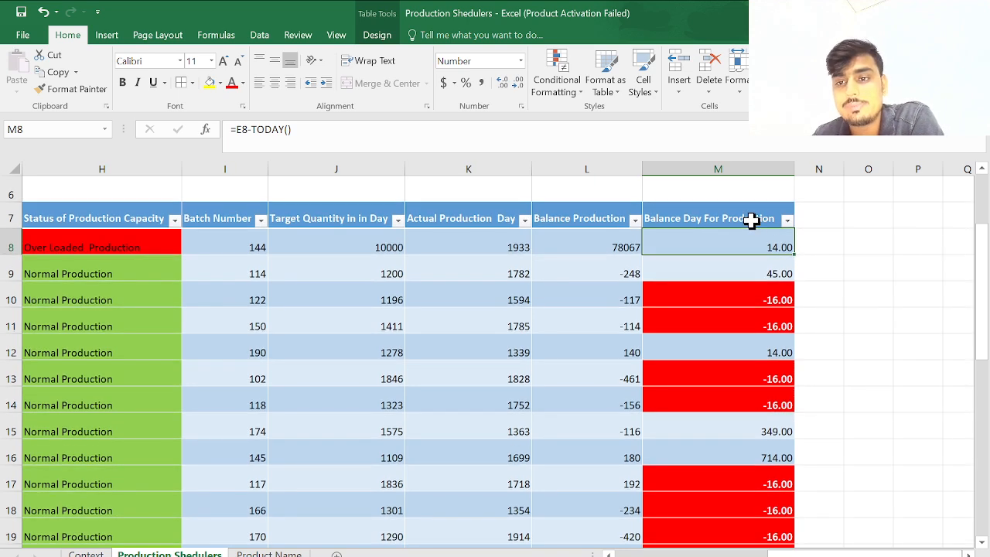
scroll(662, 253, left, 1)
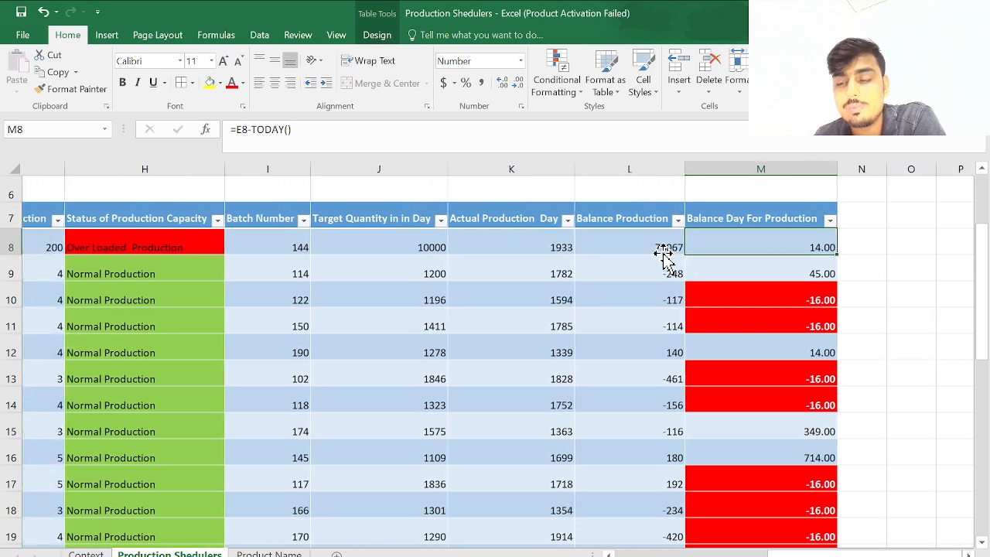
scroll(663, 253, right, 1)
click(728, 288)
click(730, 271)
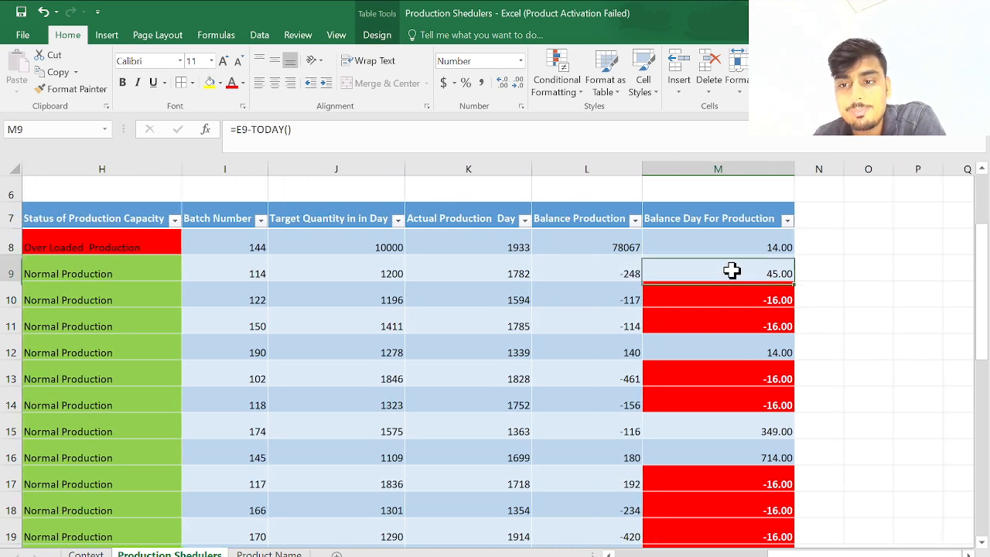
scroll(617, 276, left, 2)
scroll(617, 276, left, 5)
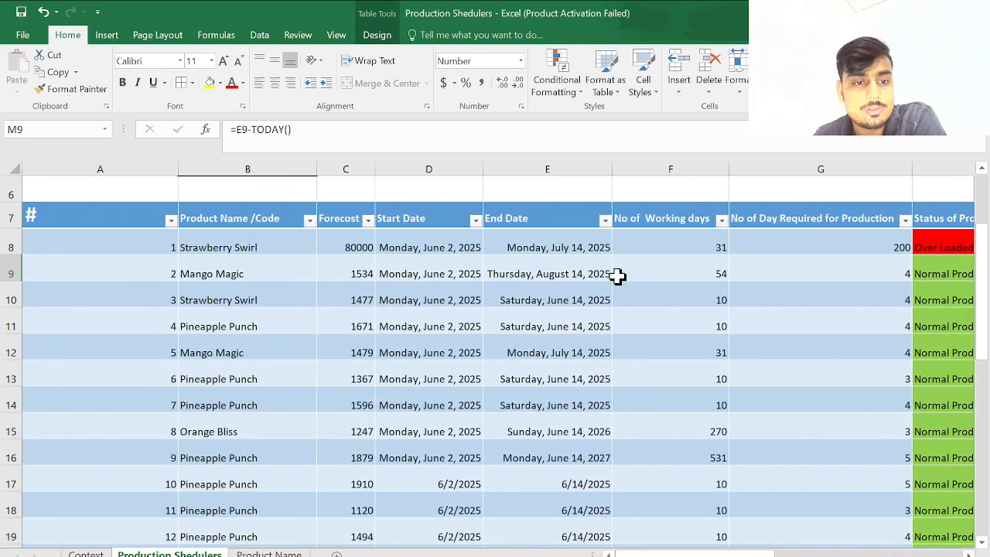
scroll(617, 276, right, 7)
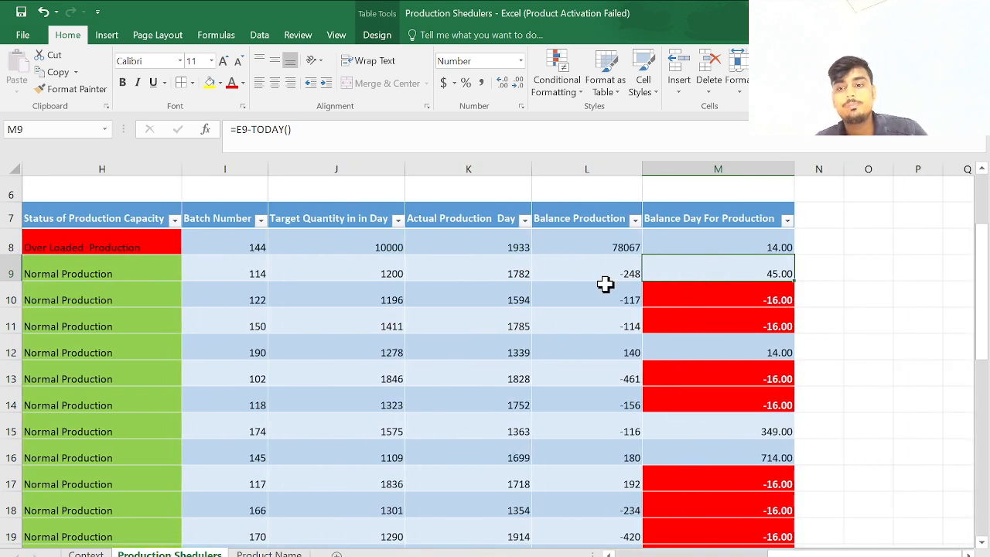
- Compare the red-highlighted Balance Day For Production cells in M10 and M11 with the unhighlighted cells in M8 and M9
click(763, 318)
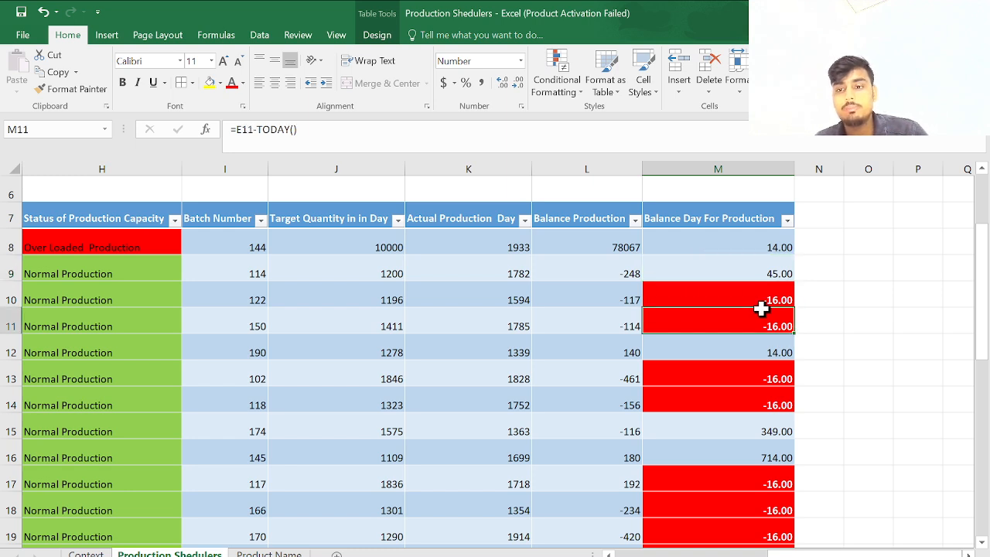
click(764, 295)
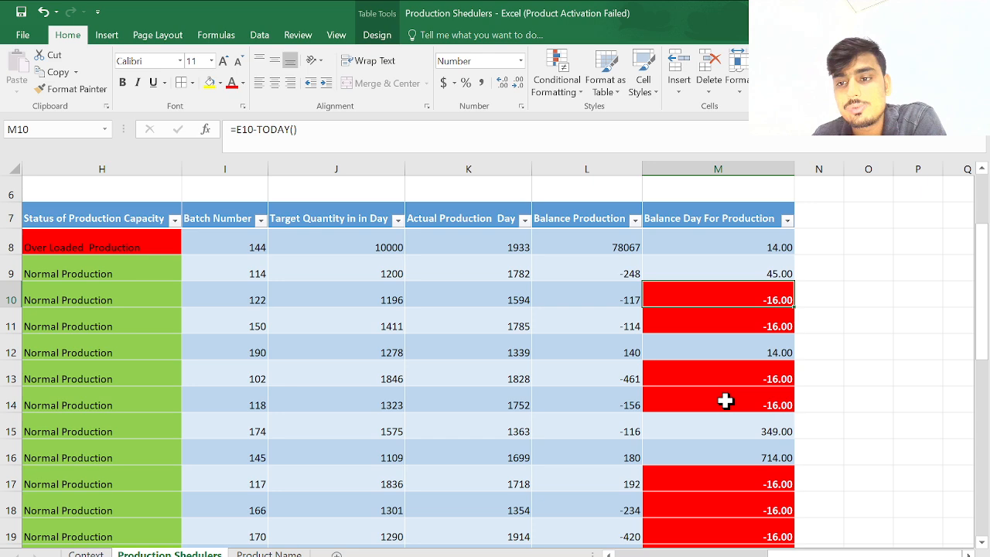
click(740, 335)
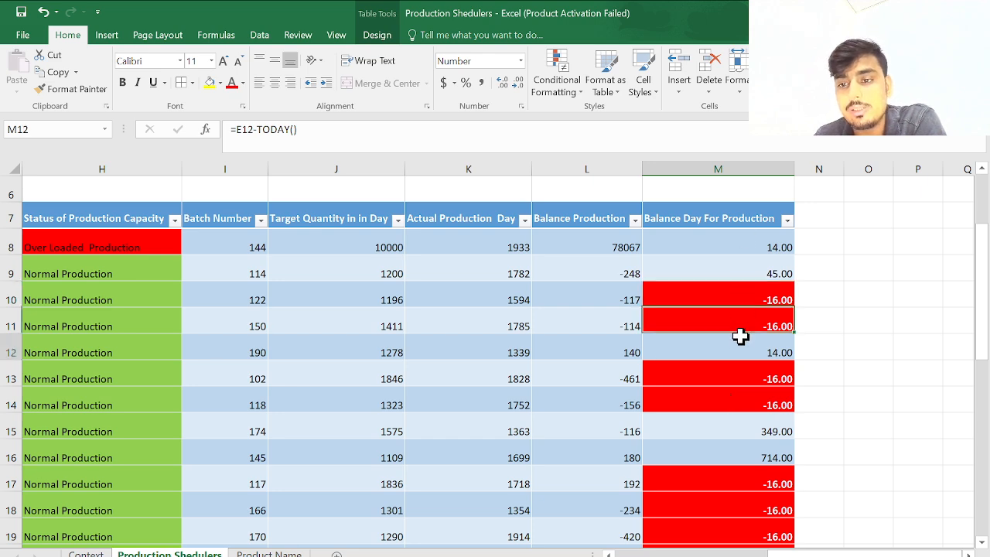
click(769, 286)
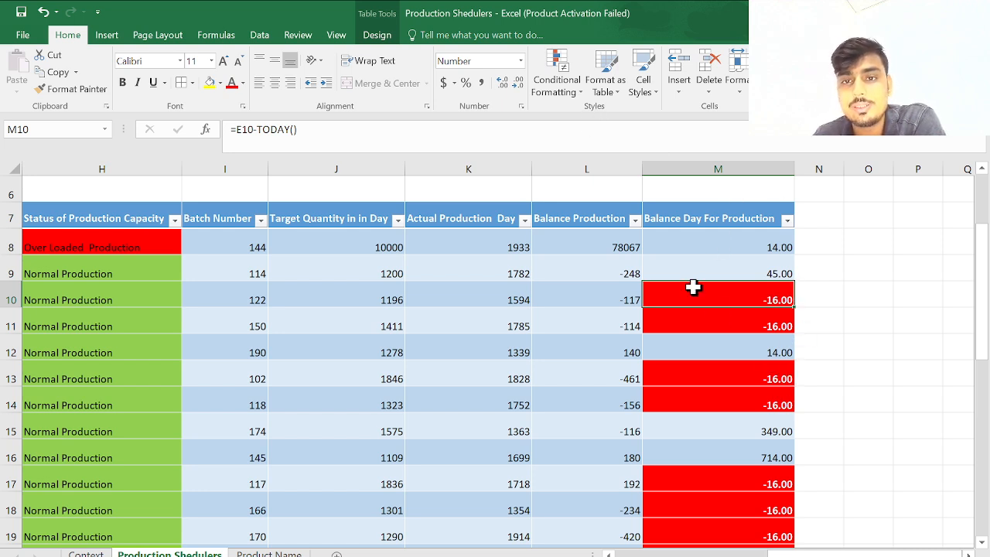
click(775, 255)
click(769, 303)
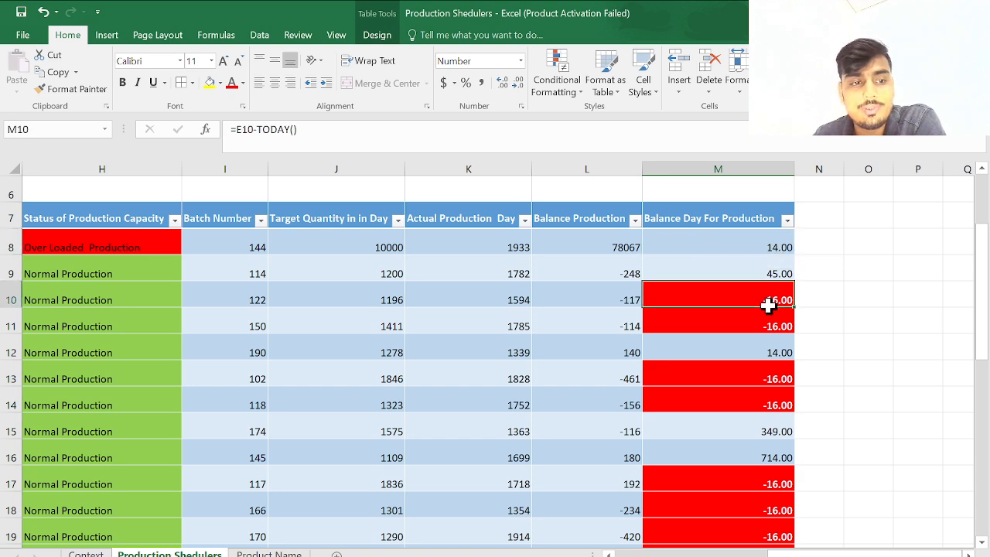
click(768, 263)
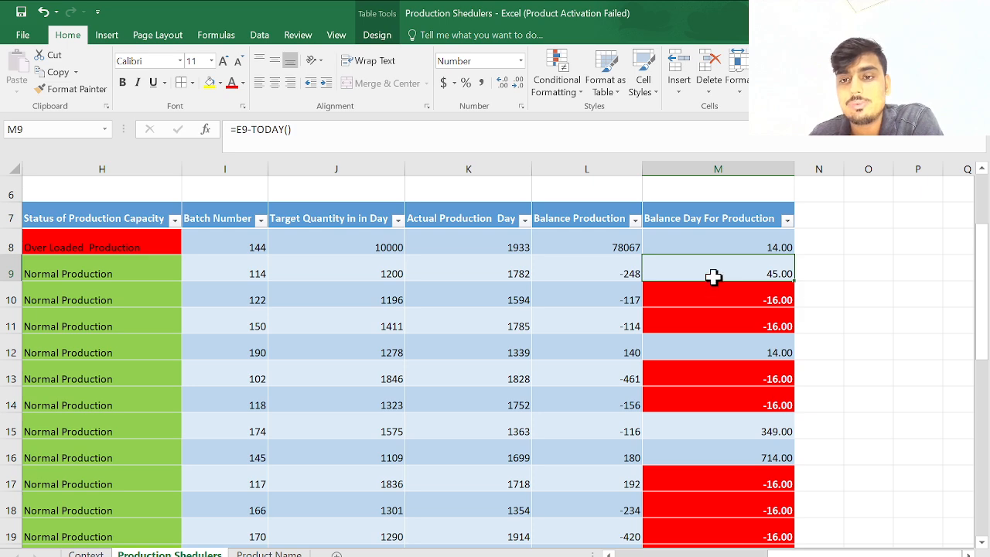
click(754, 248)
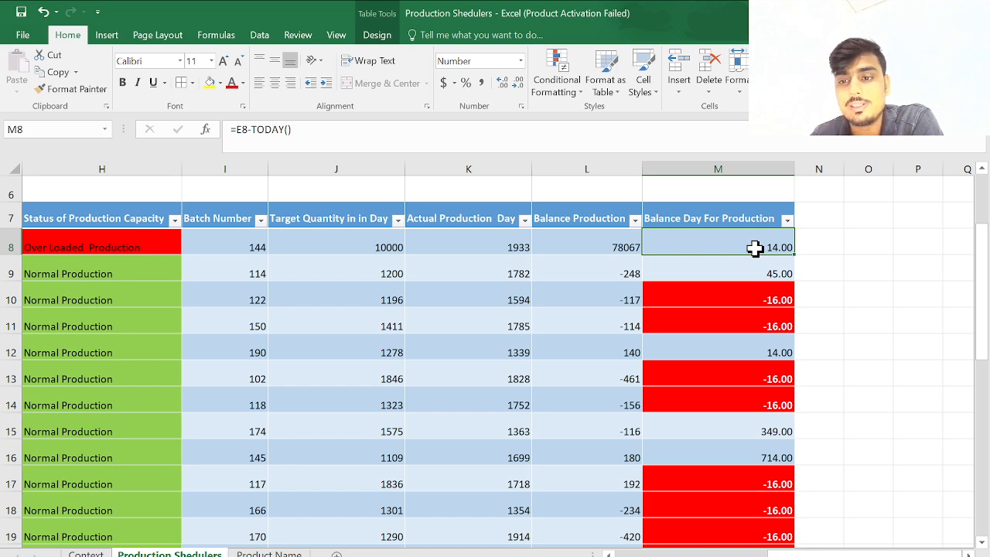
click(768, 315)
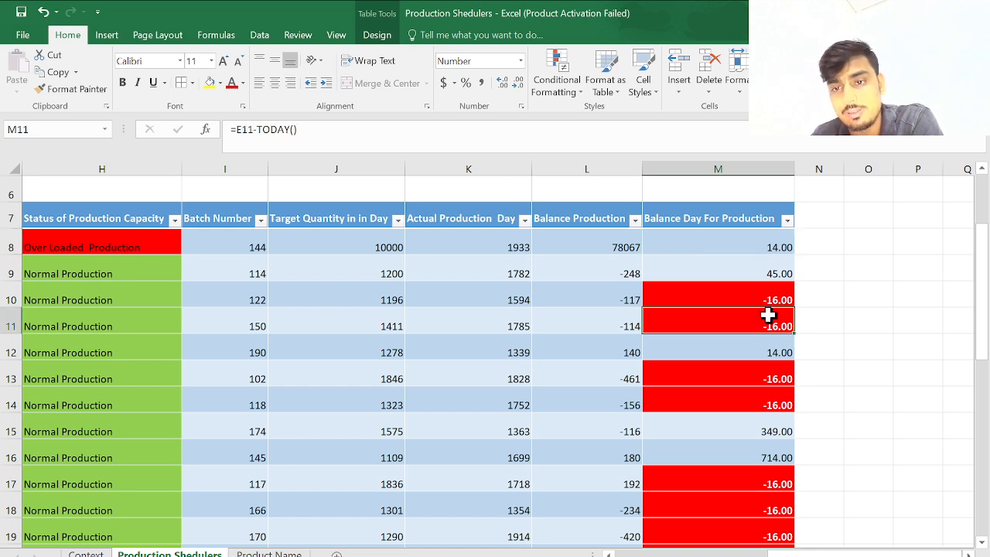
click(761, 249)
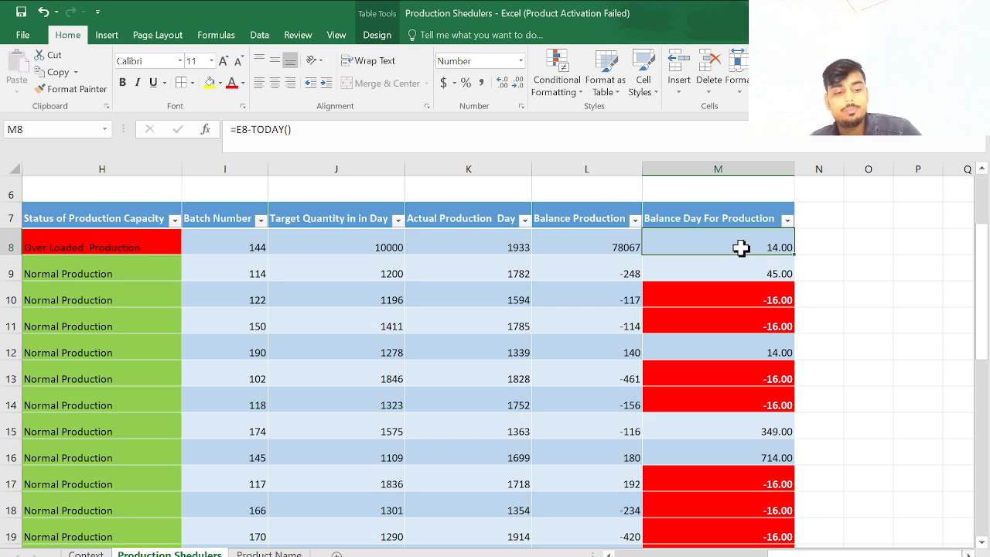
- Open the Balance Day For Production formula in M8, trace its reference to the end date in E8, and close it unchanged
double_click(741, 248)
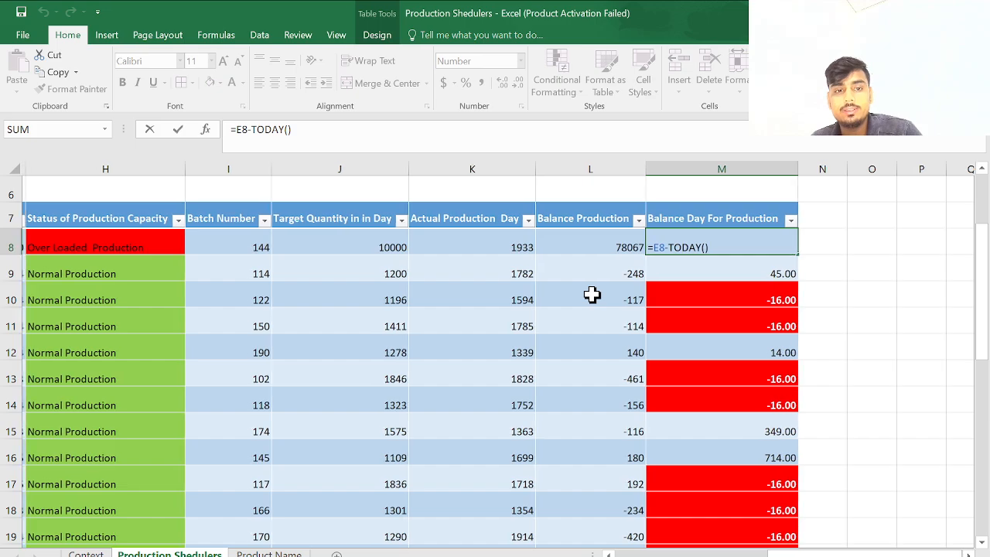
scroll(593, 294, left, 4)
scroll(593, 293, right, 2)
scroll(592, 294, left, 6)
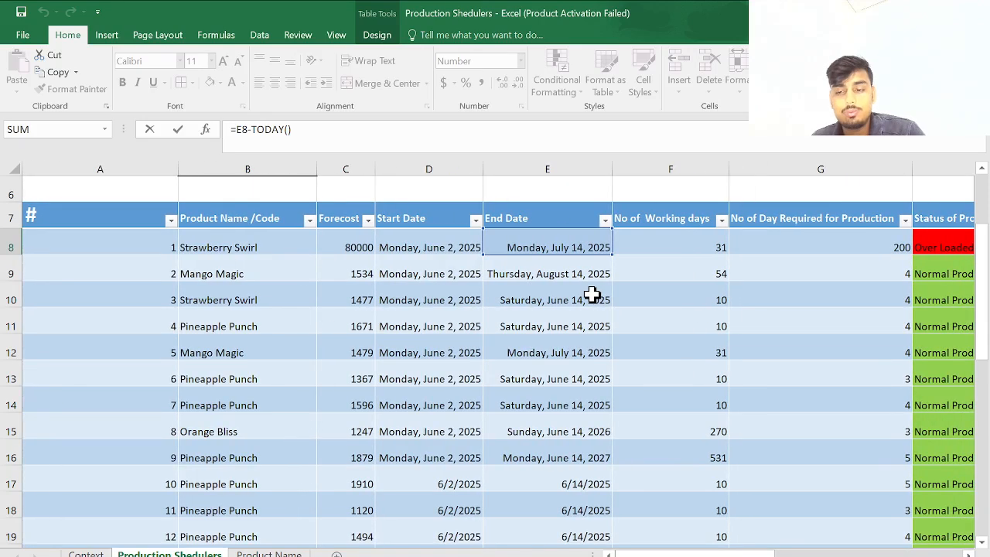
scroll(592, 294, right, 6)
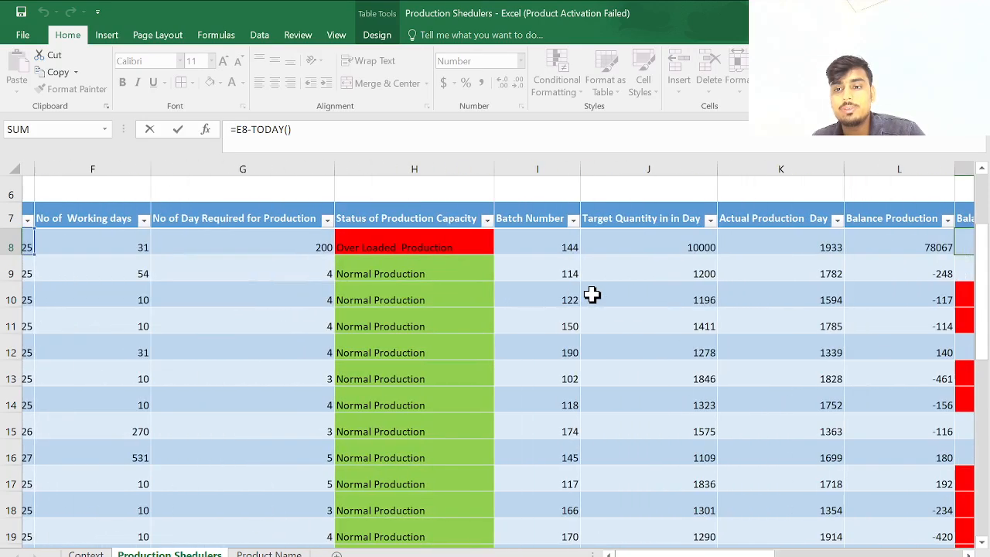
key(Return)
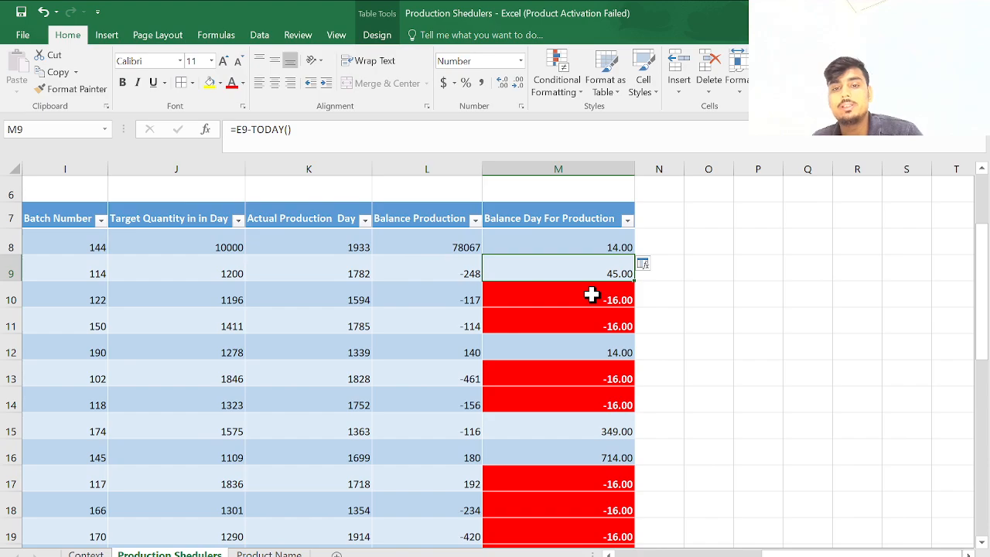
- Review the whole scheduler table, from product names and dates across to the target quantities and down through the lower rows
scroll(592, 294, left, 5)
scroll(592, 293, left, 4)
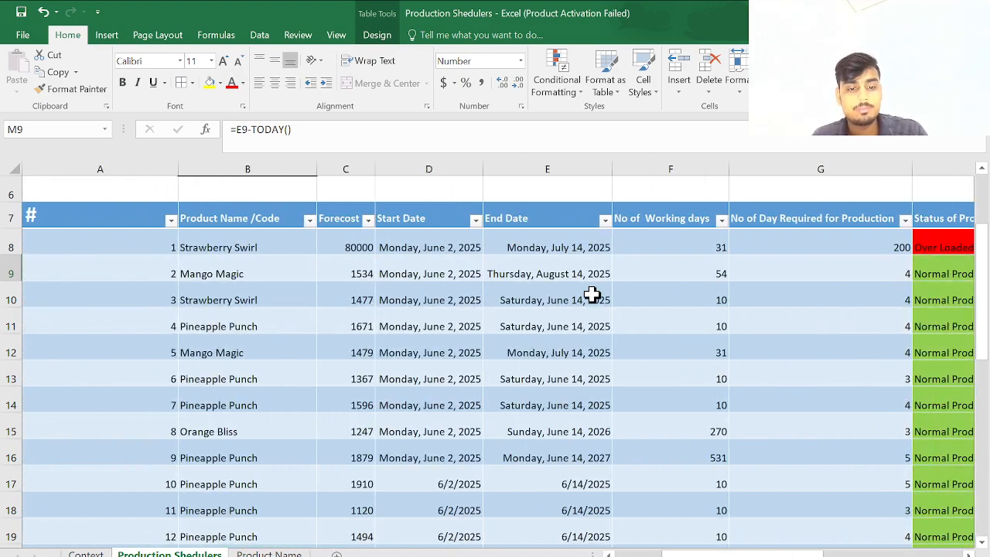
scroll(592, 294, up, 1)
scroll(451, 307, down, 1)
scroll(452, 309, right, 8)
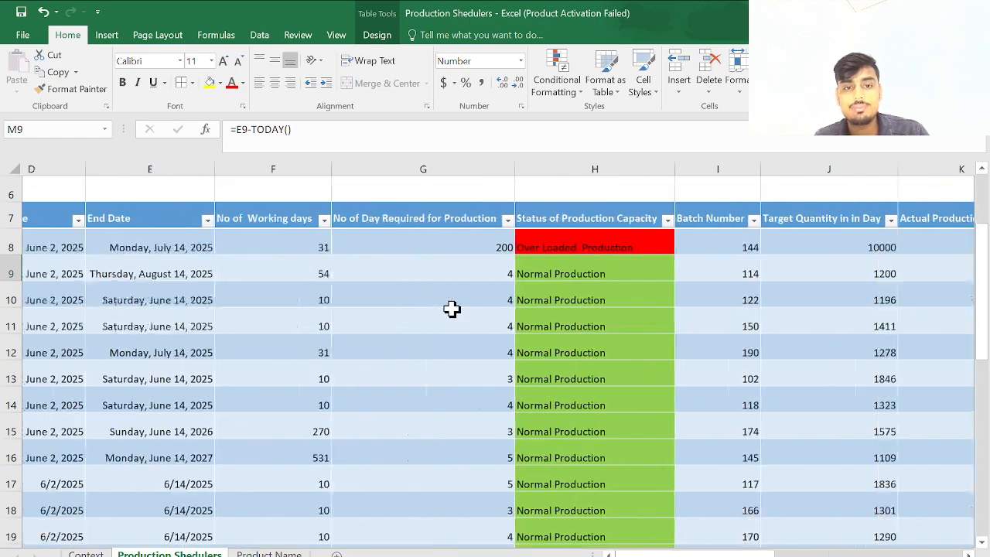
scroll(451, 308, left, 8)
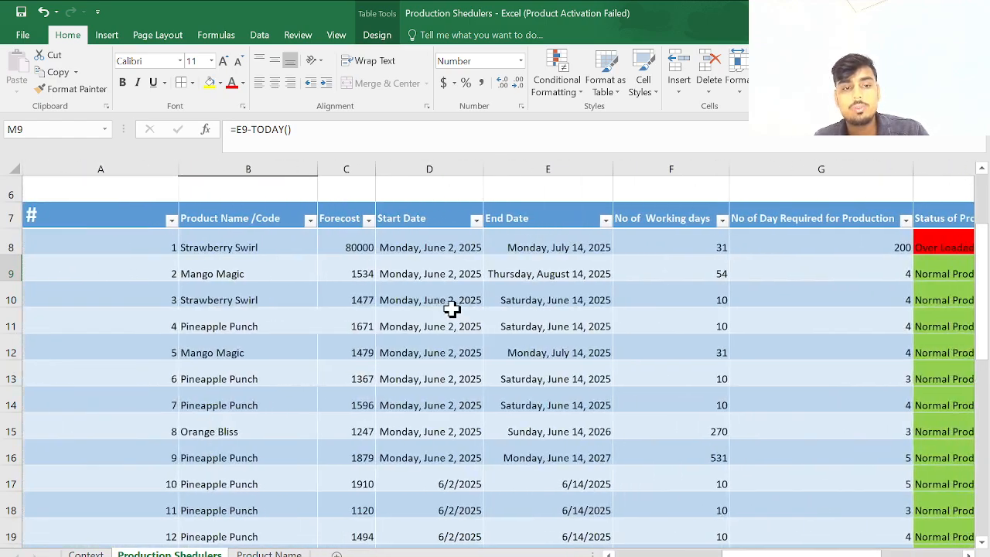
click(452, 317)
scroll(452, 309, down, 1)
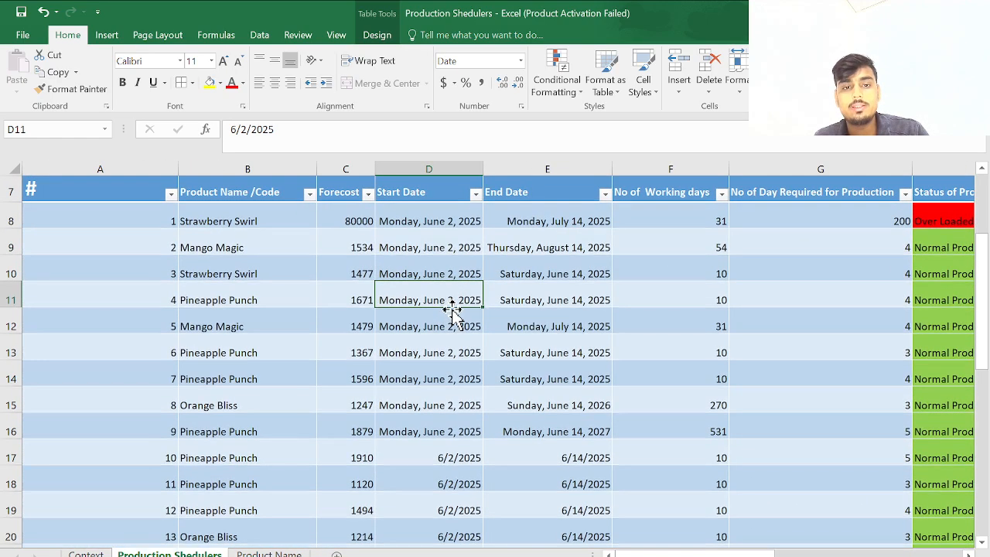
scroll(453, 310, down, 5)
scroll(452, 308, up, 7)
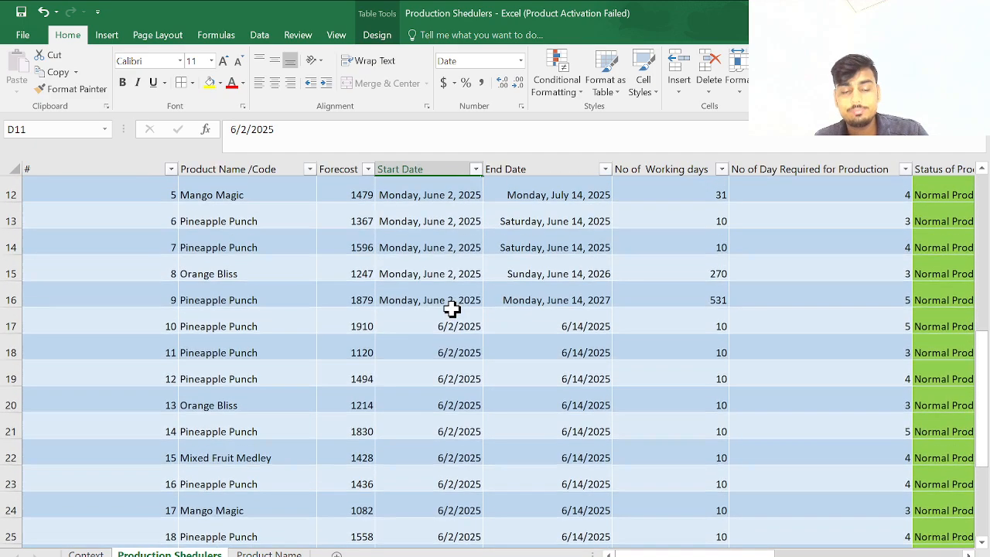
scroll(441, 333, down, 2)
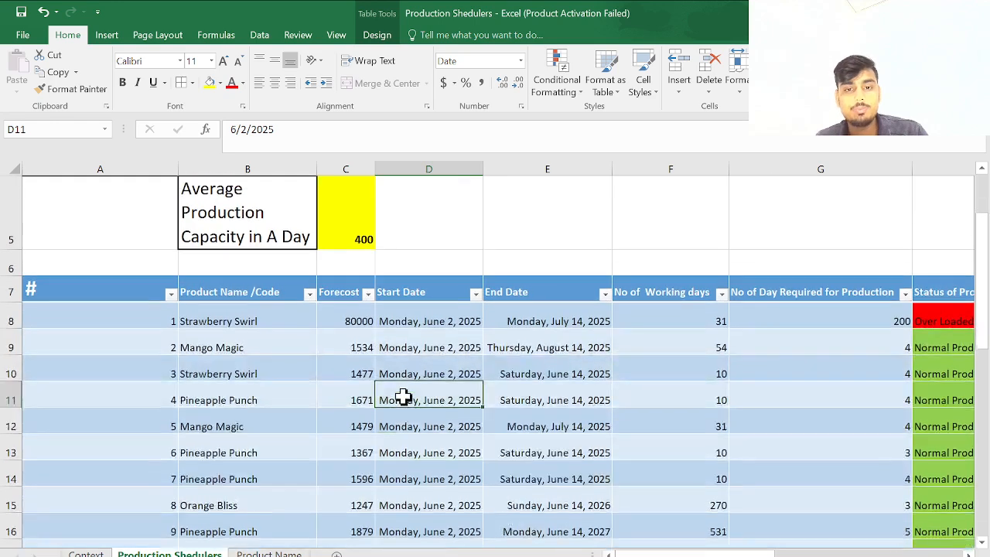
scroll(343, 398, down, 1)
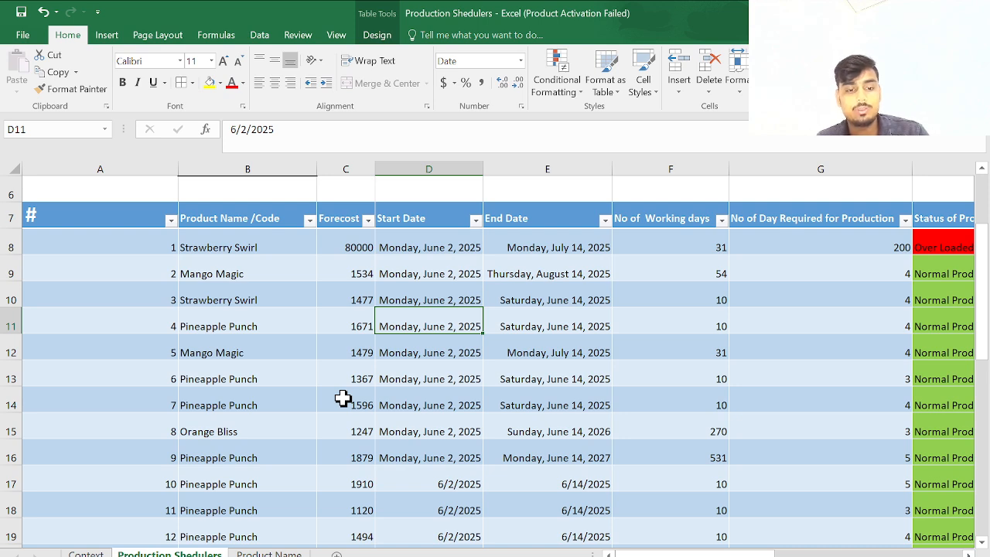
- Examine the forecast entries in C17 and C8, the end date in E10 and the start date in D11
click(328, 475)
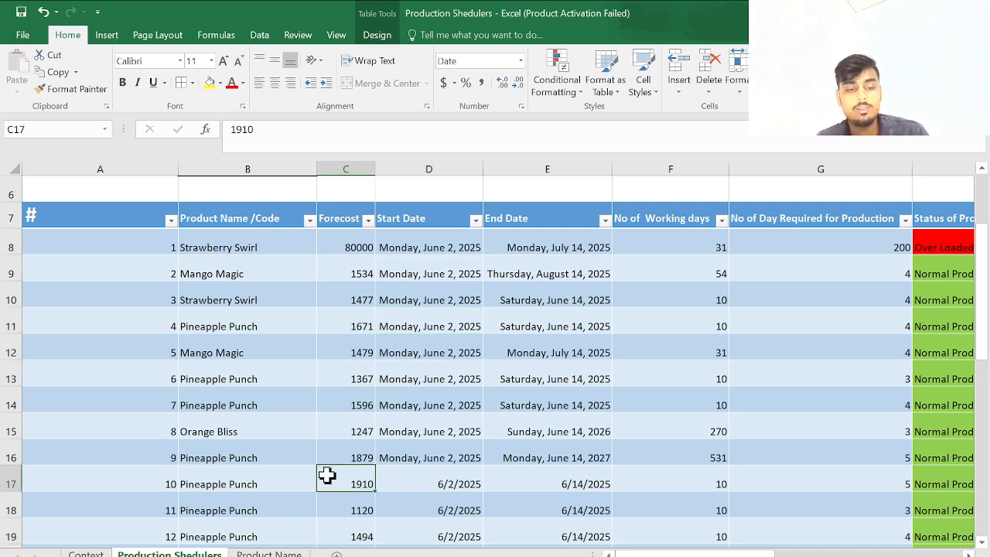
click(331, 256)
click(516, 300)
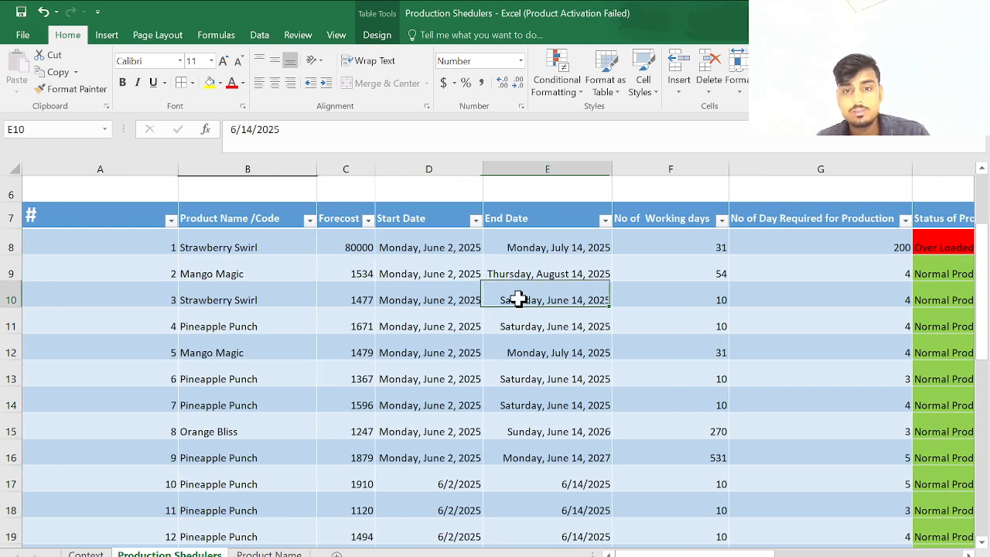
click(455, 317)
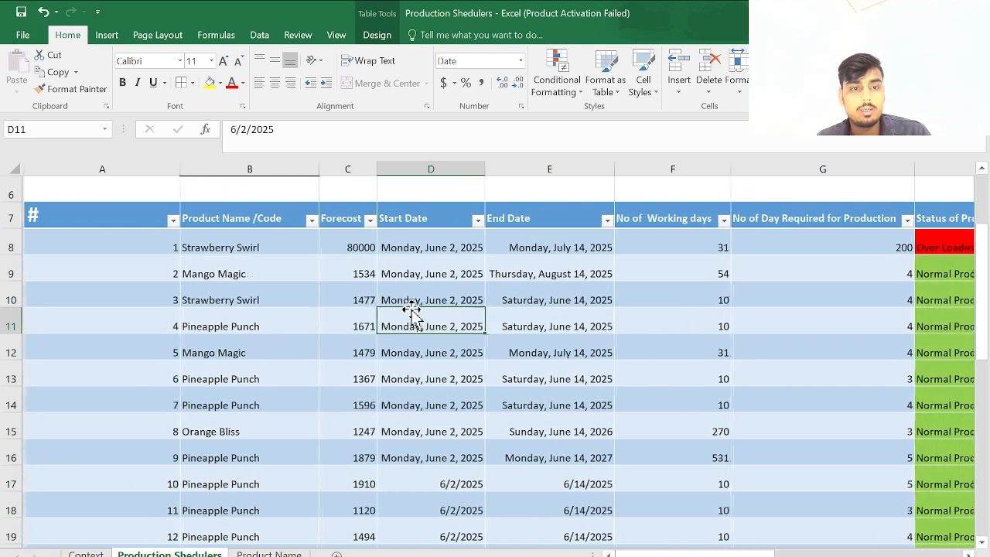
- Compare the product entries in B9 and B11 of the scheduler table with the list on the Product Name sheet
click(292, 268)
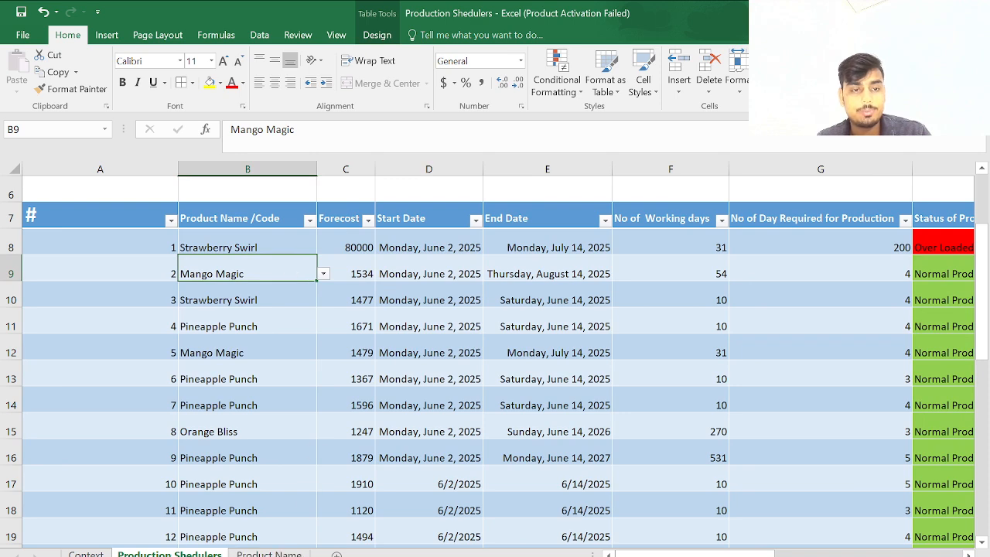
click(269, 553)
click(108, 263)
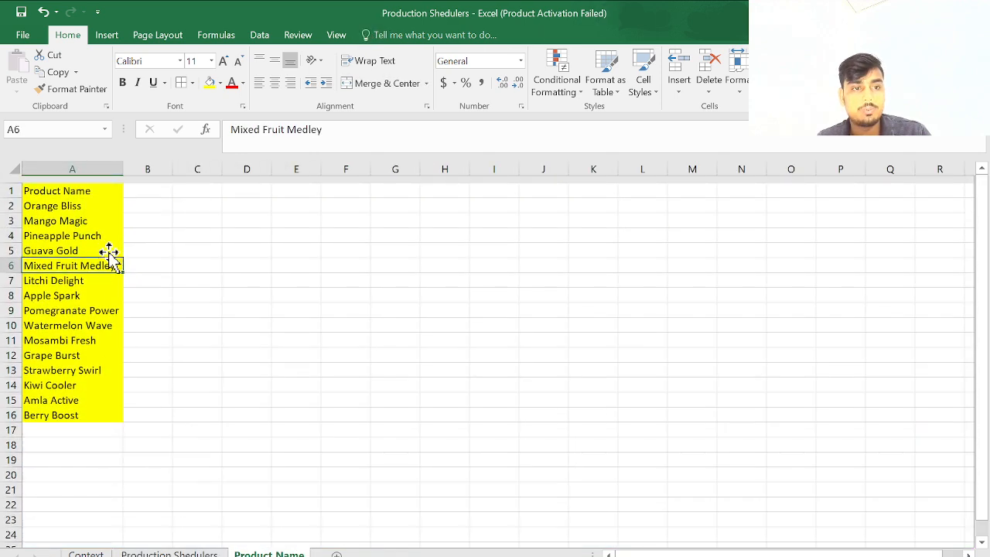
click(82, 184)
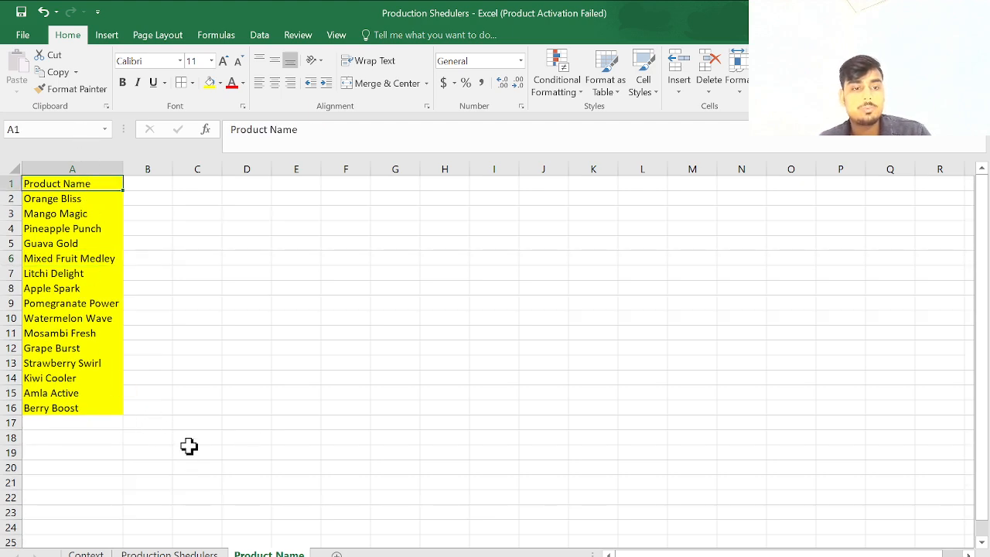
click(170, 554)
click(258, 319)
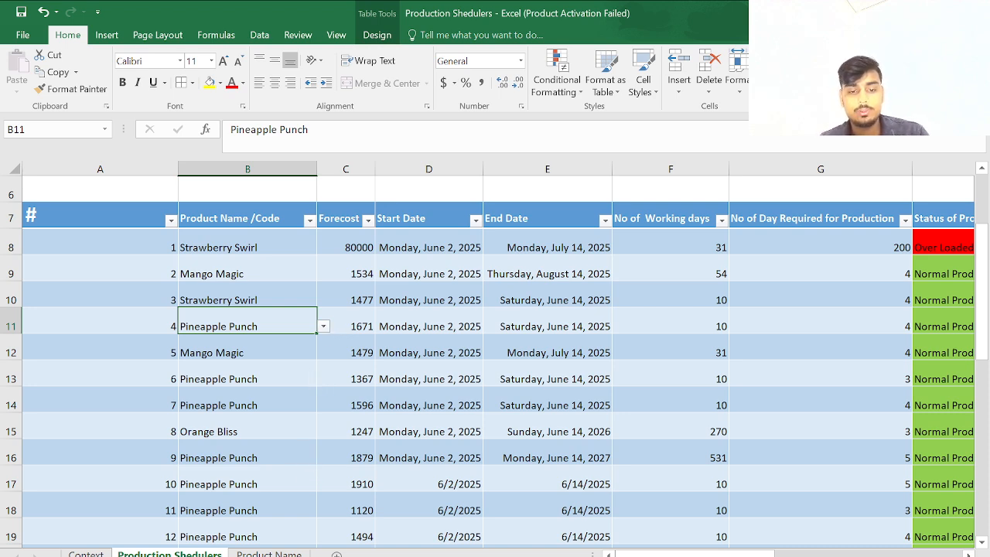
- Insert a new worksheet before the Product Name sheet and name it Production Shedulers Project 02
key(shift+F11)
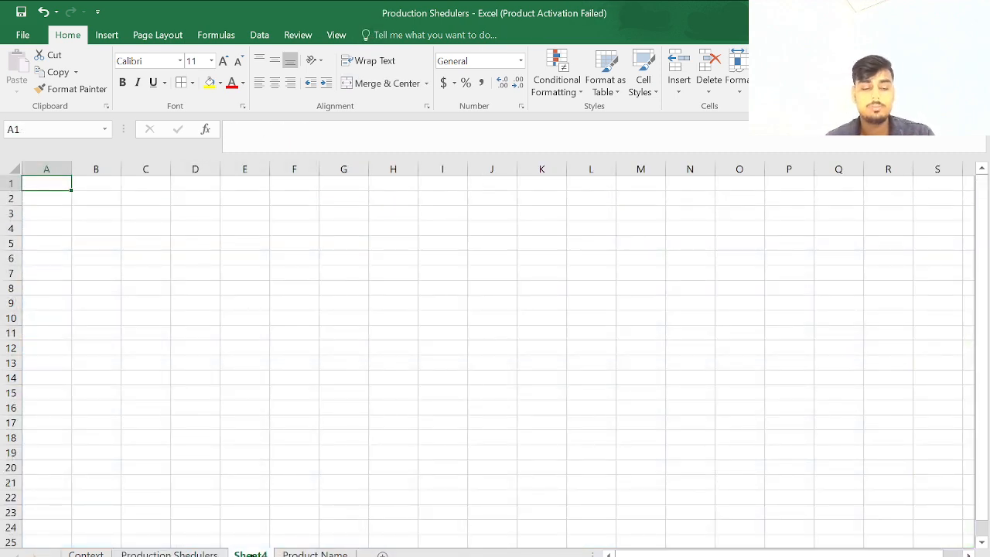
double_click(250, 552)
text(Produc)
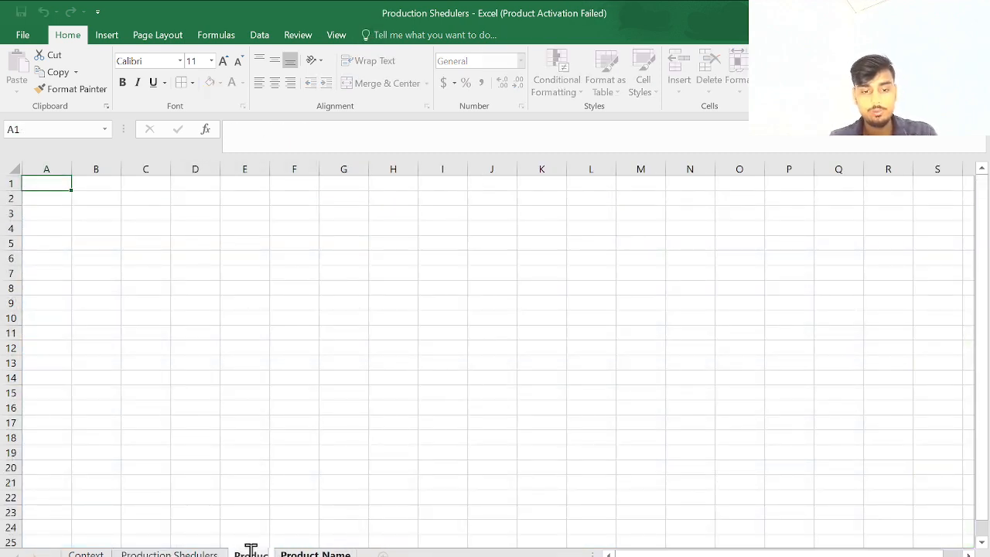
text(tion Shedu)
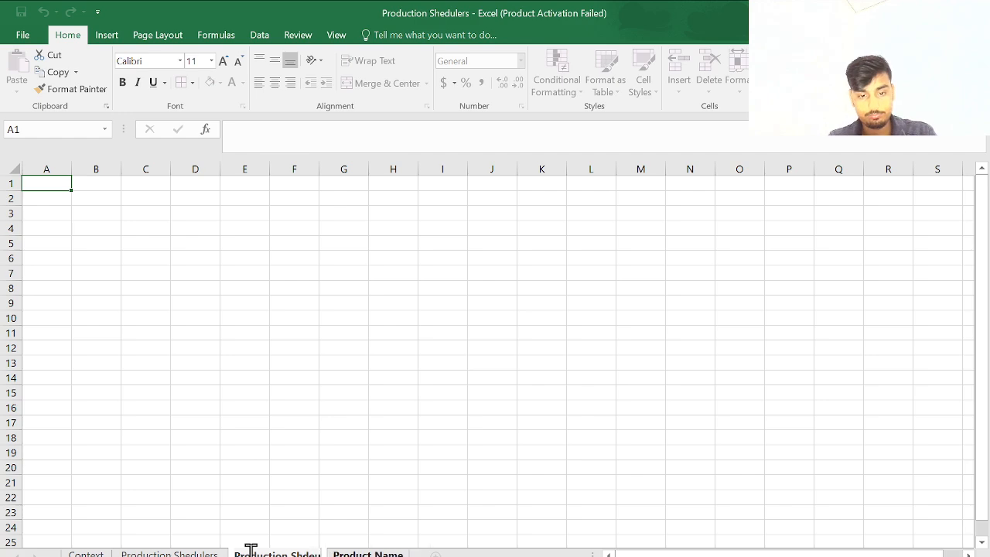
text(ller)
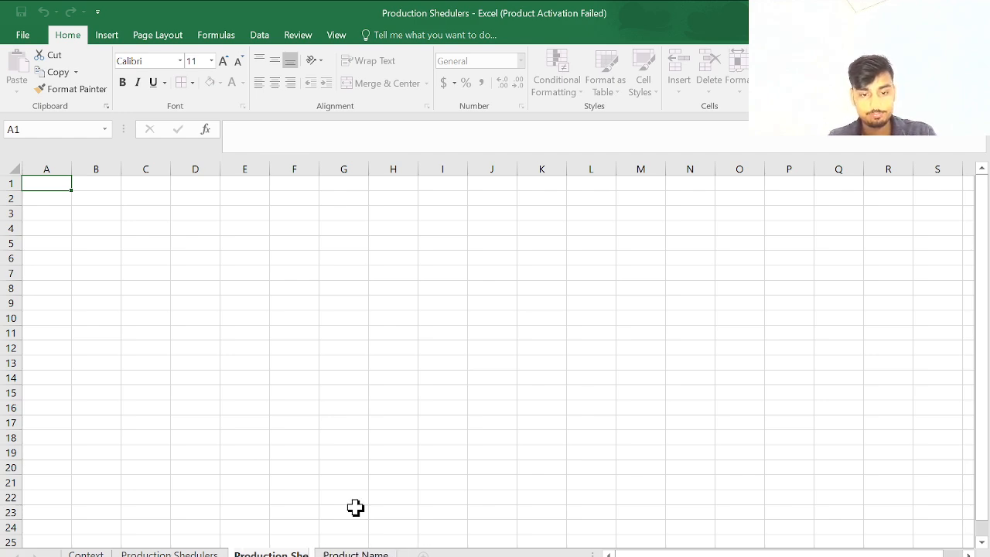
text(s)
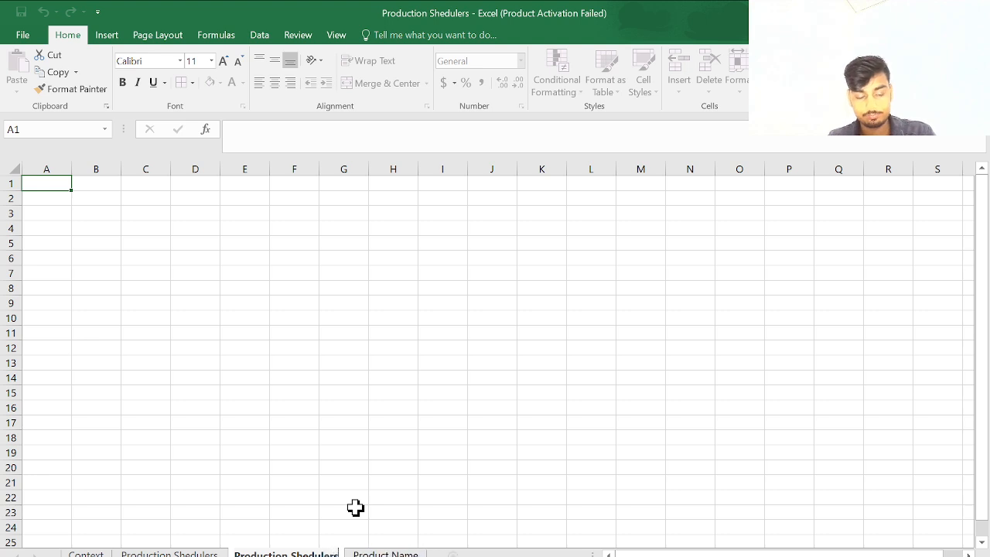
text( Pr)
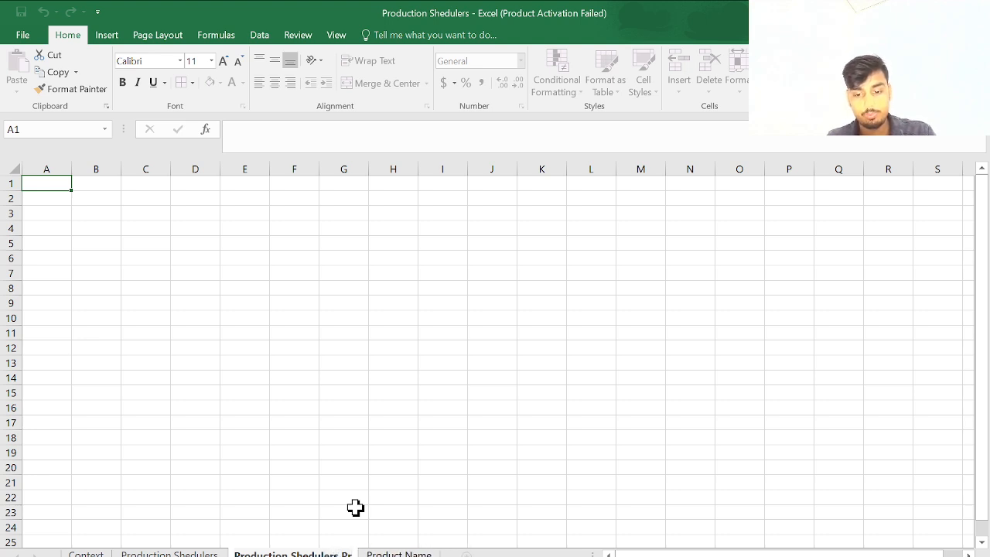
text(oject)
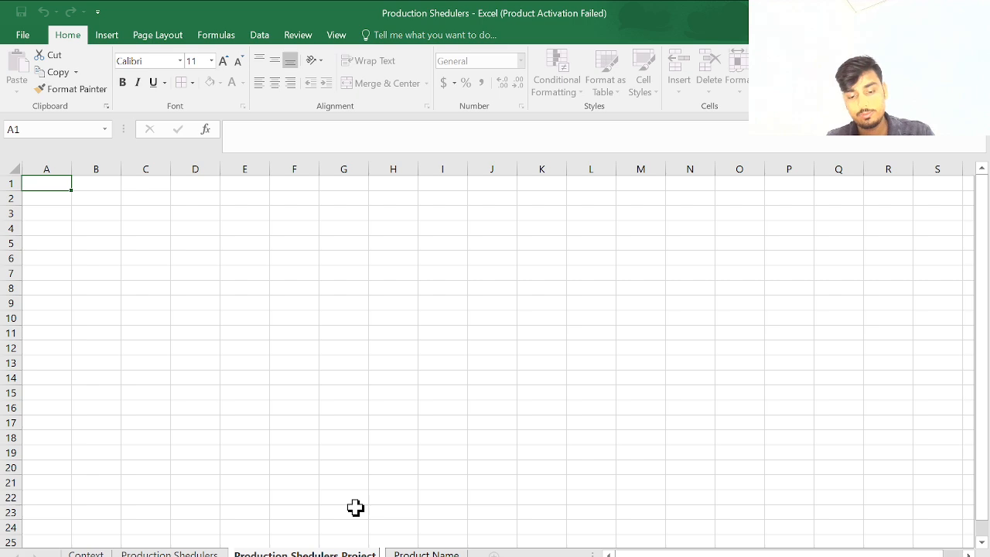
text( M)
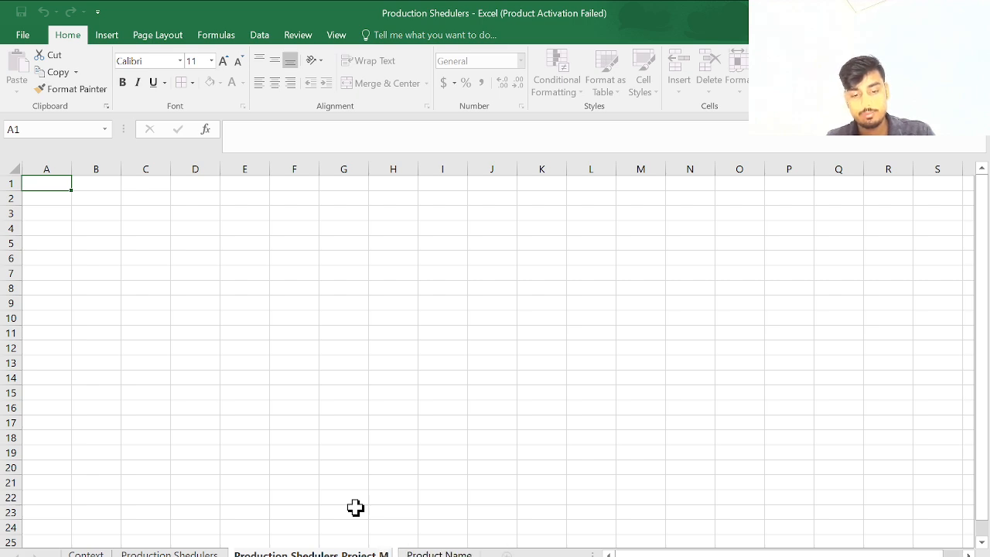
text(f)
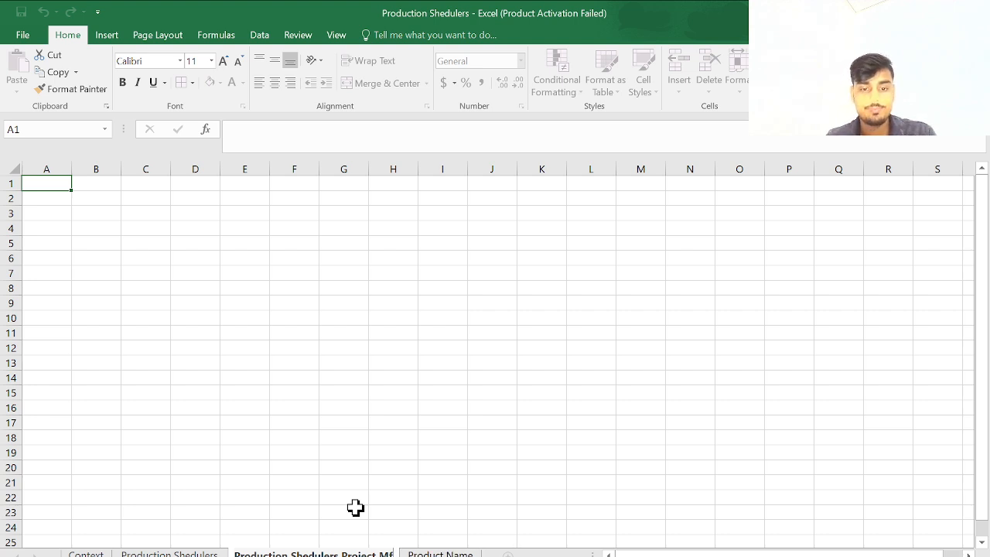
key(BackSpace)
key(BackSpace)
key(BackSpace)
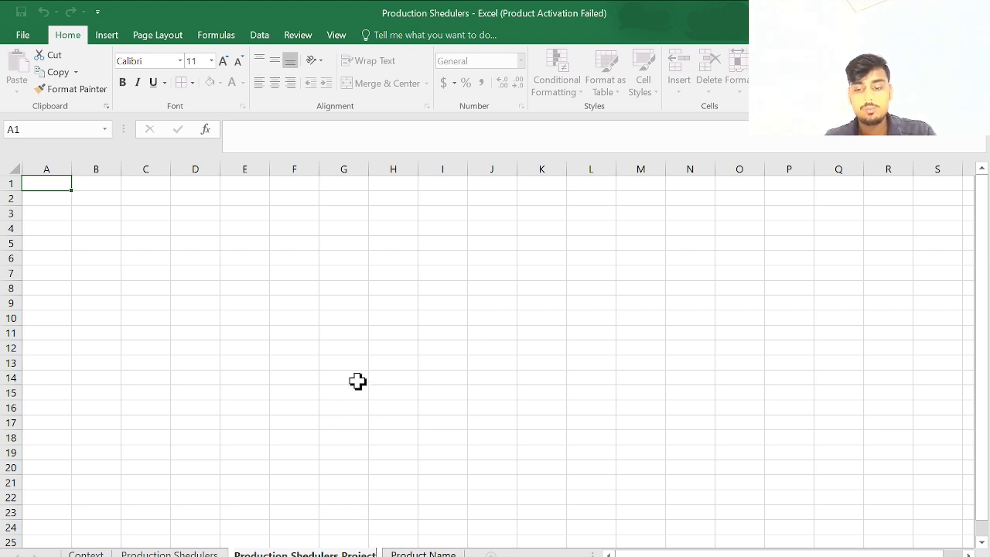
text(02)
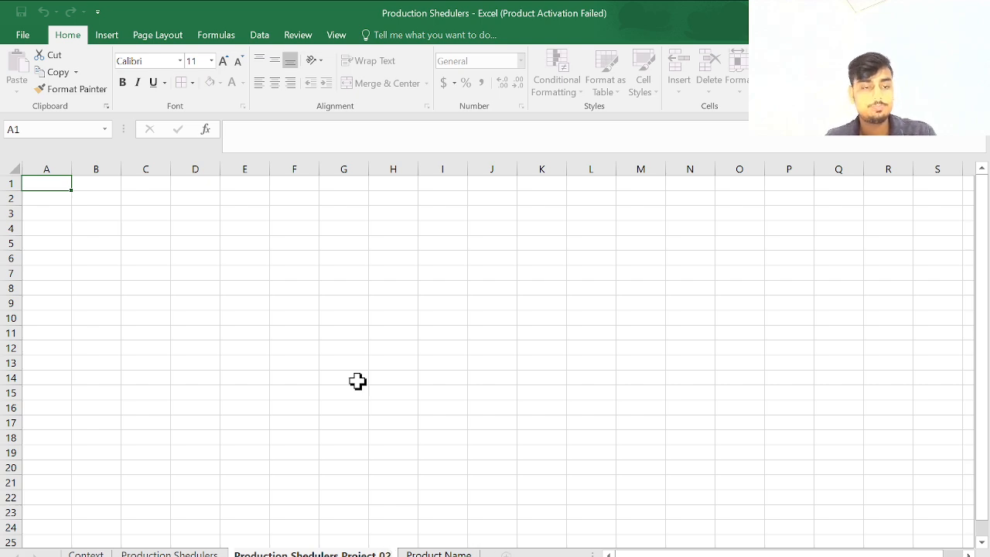
click(26, 213)
- Enter the labels Company Name in A1 and Industry name in A2, and fit column A's width to them
click(46, 187)
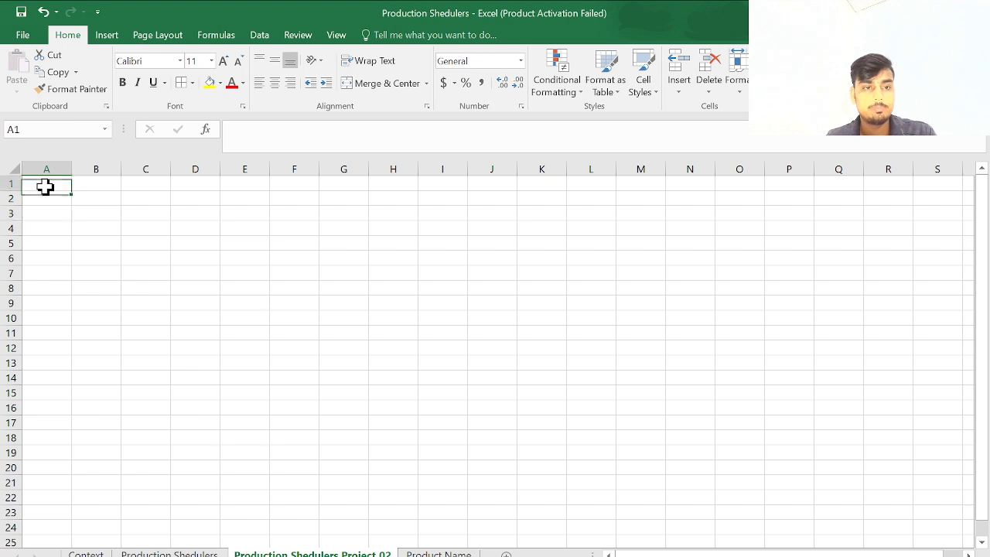
text(Comp)
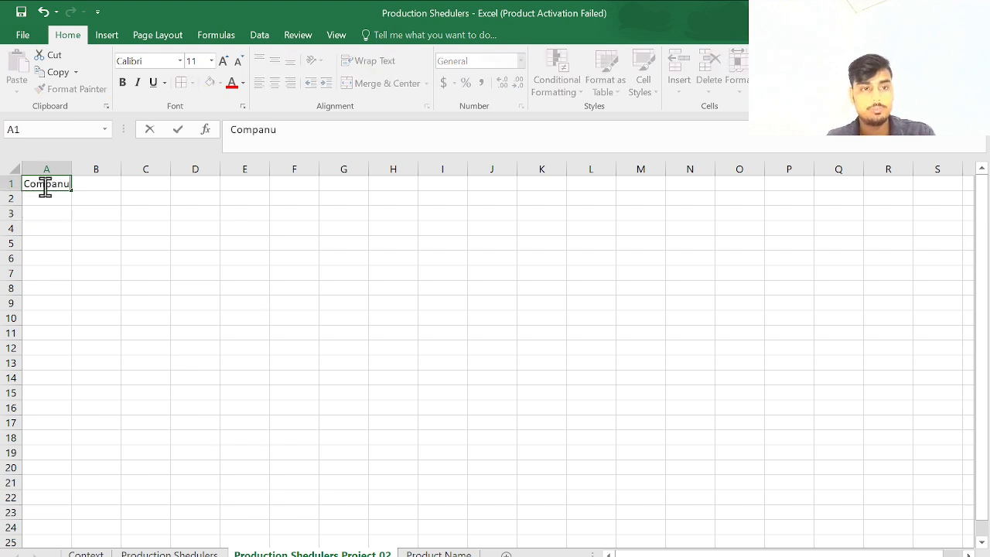
text(any Nam,)
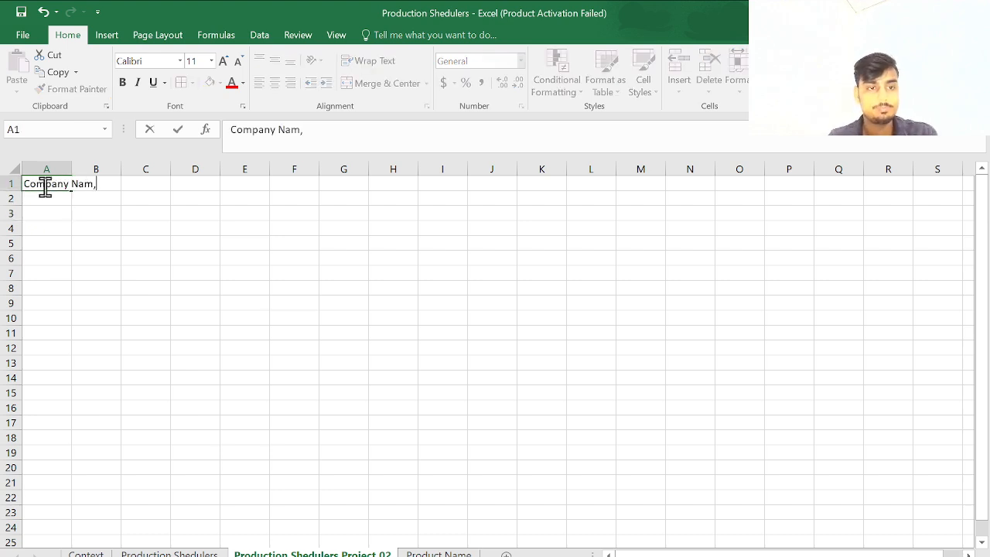
text(e)
key(Return)
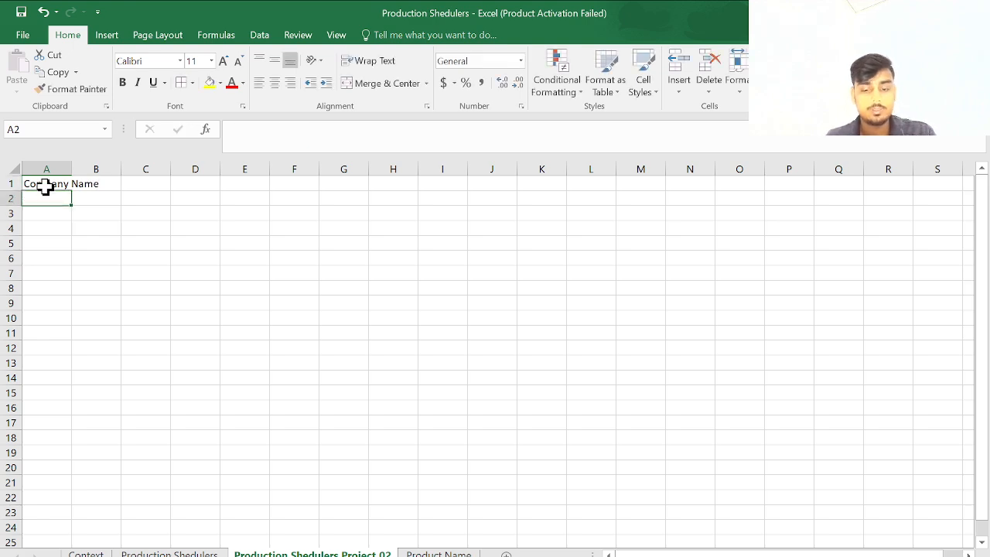
text(Industry)
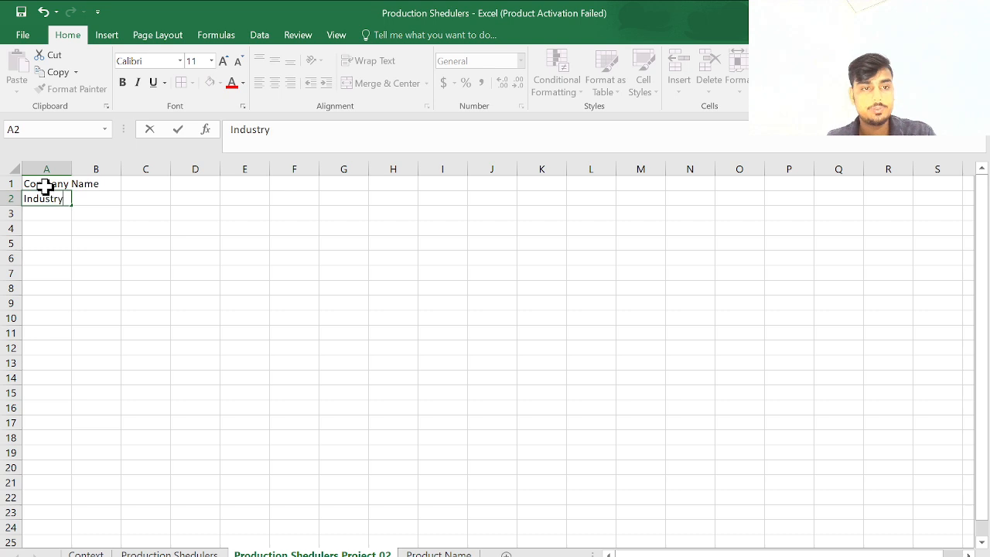
text( name)
key(Return)
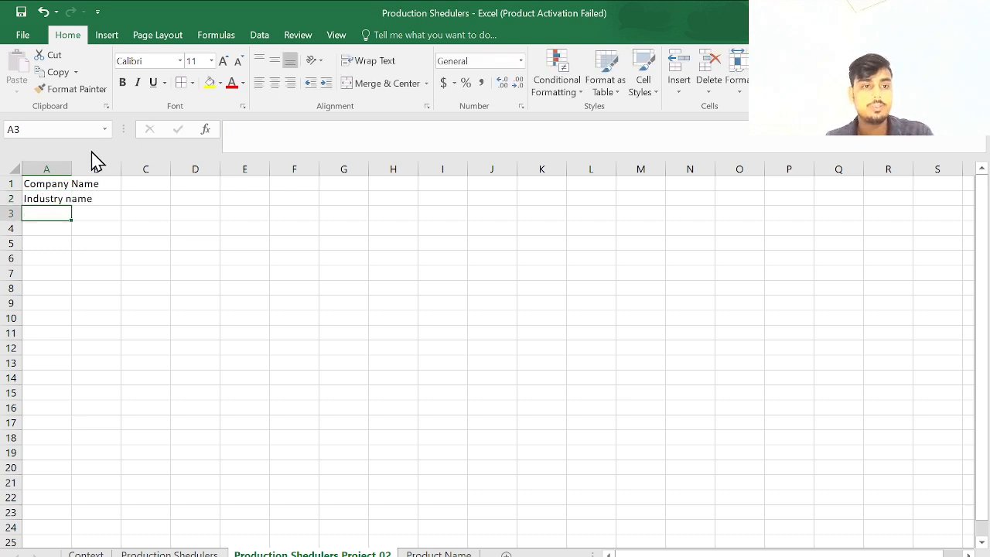
double_click(73, 160)
- Enter the label "Departmemt Name" in A3, below the industry label
text(D)
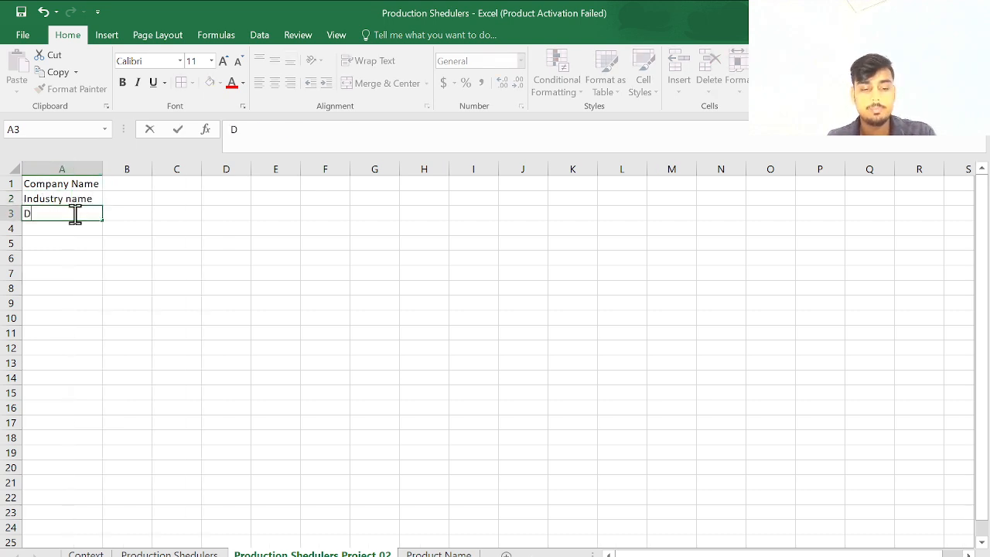
text(epartmemt)
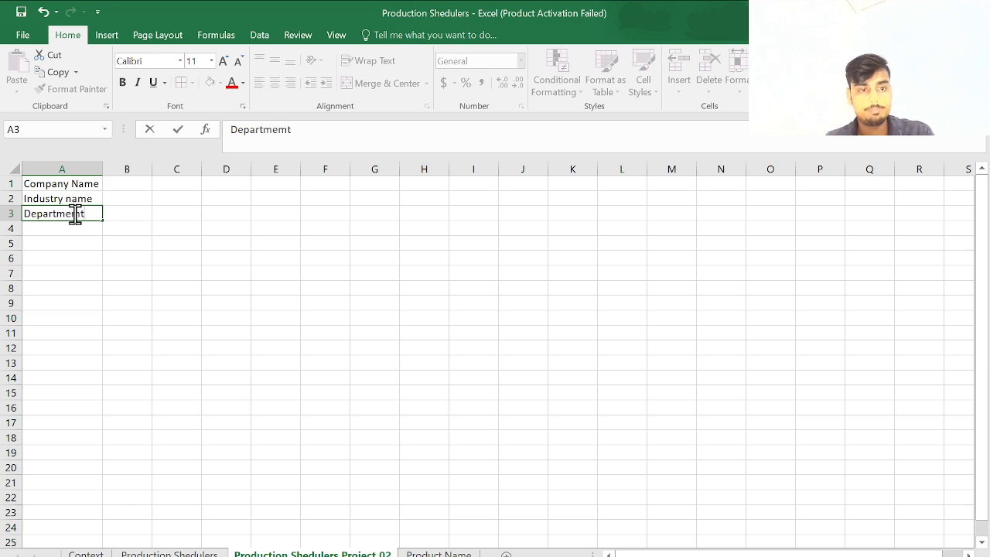
text( NM)
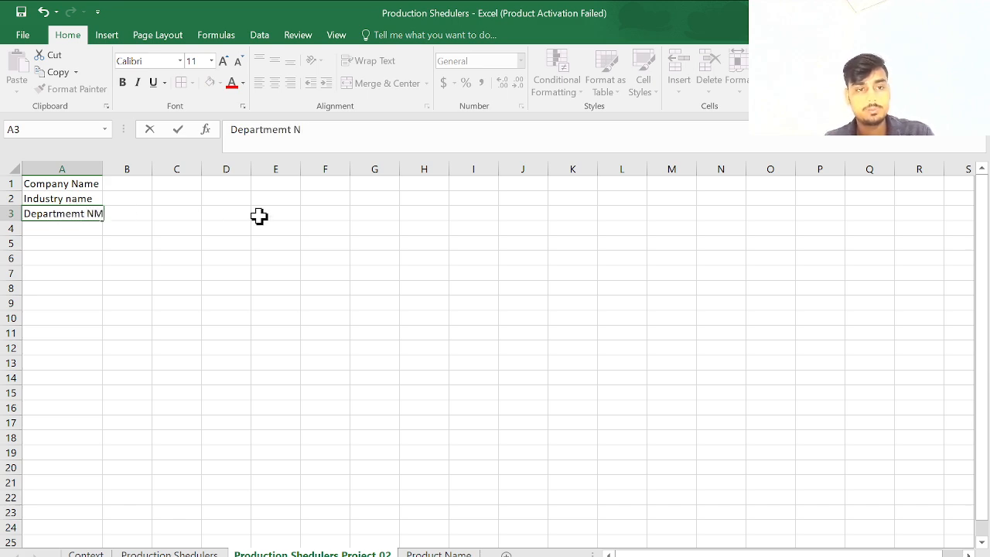
key(BackSpace)
key(BackSpace)
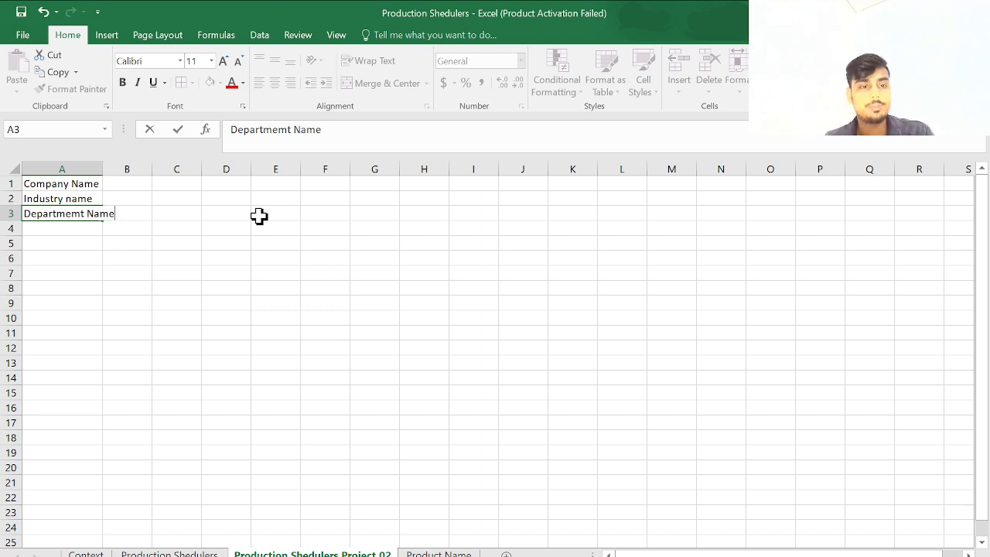
key(Return)
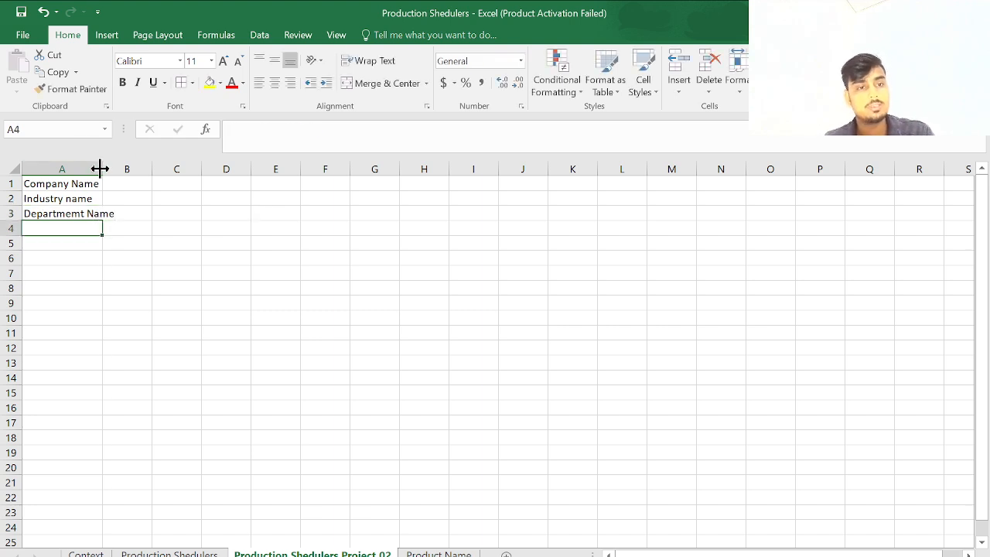
click(100, 216)
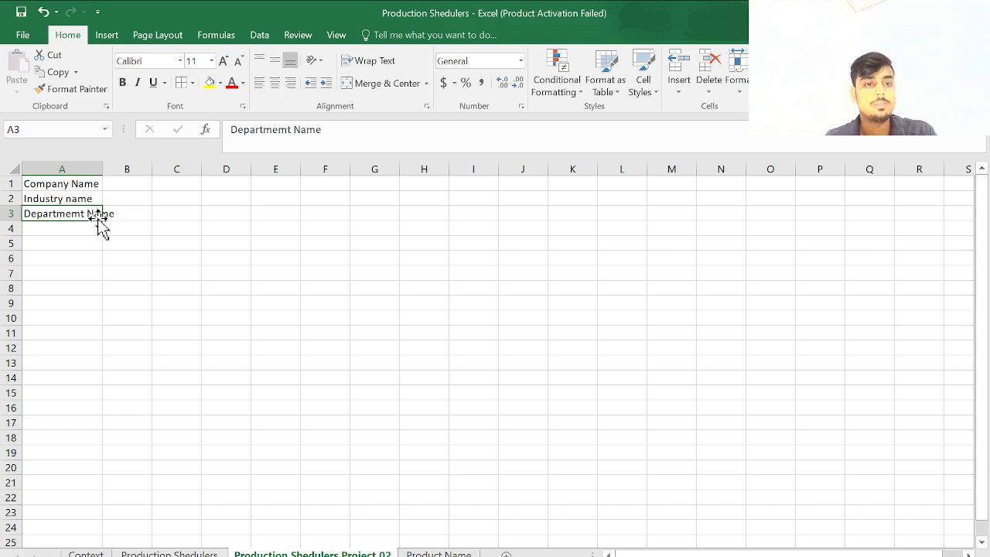
click(88, 229)
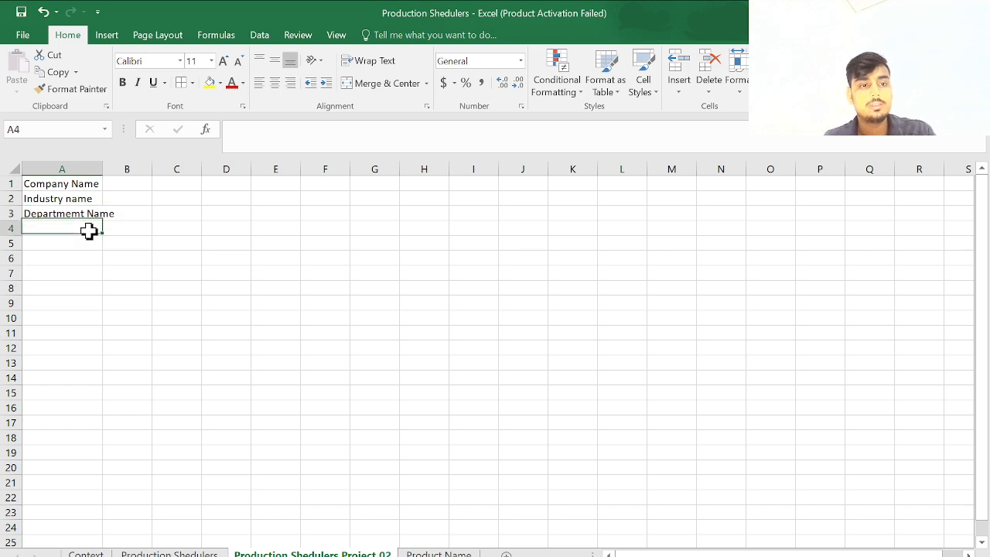
click(103, 191)
click(92, 216)
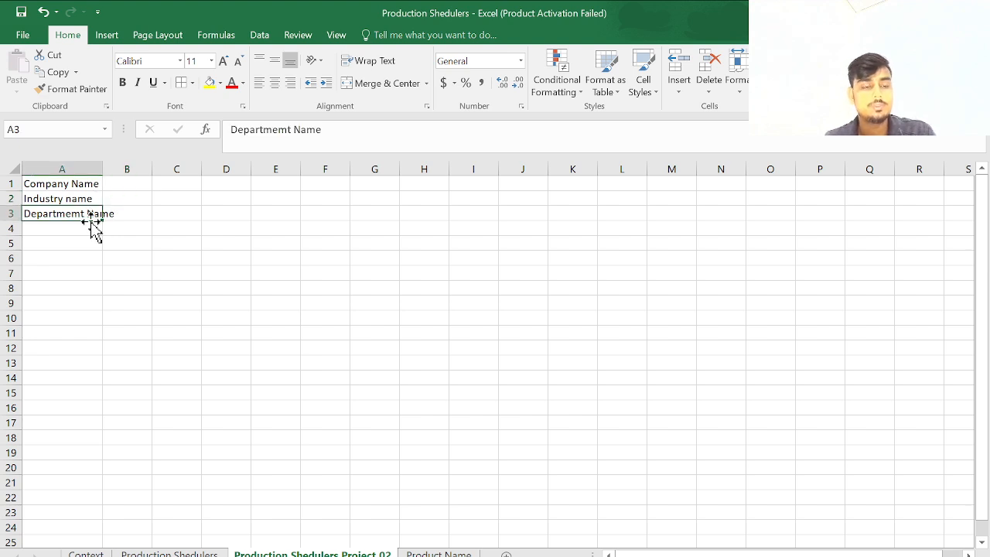
- Enter the label "Average Production in Day" in A4, below the department label
click(90, 226)
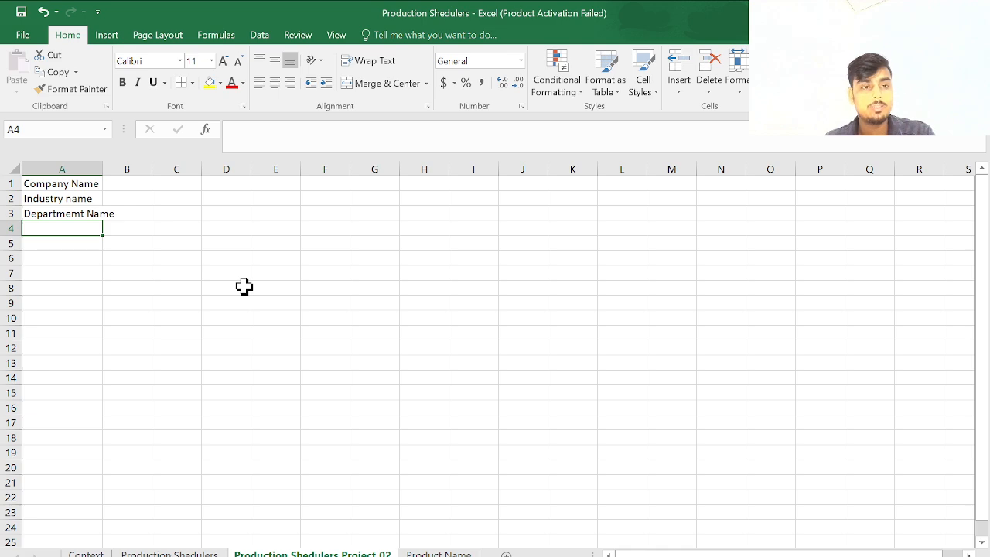
text(Avatb)
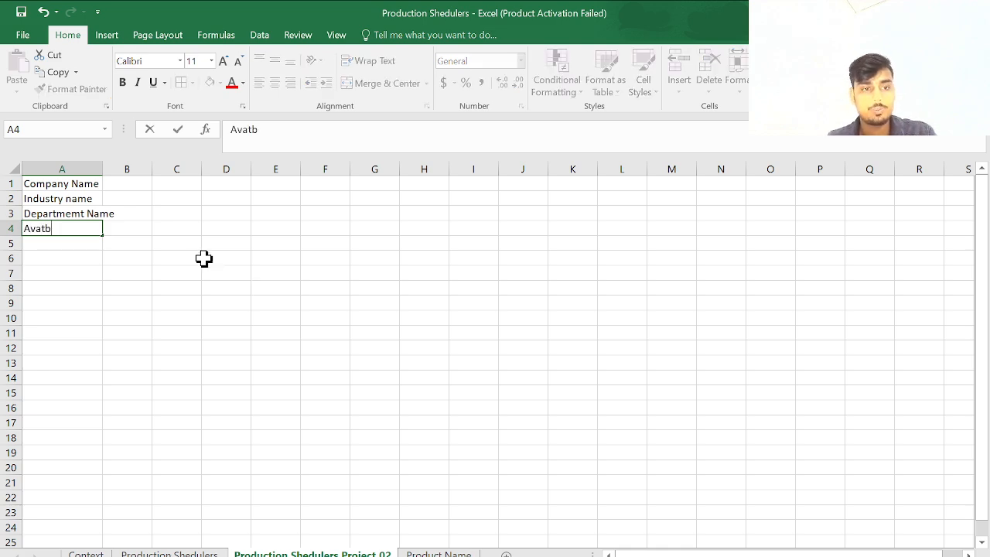
key(BackSpace)
key(BackSpace)
text(ge)
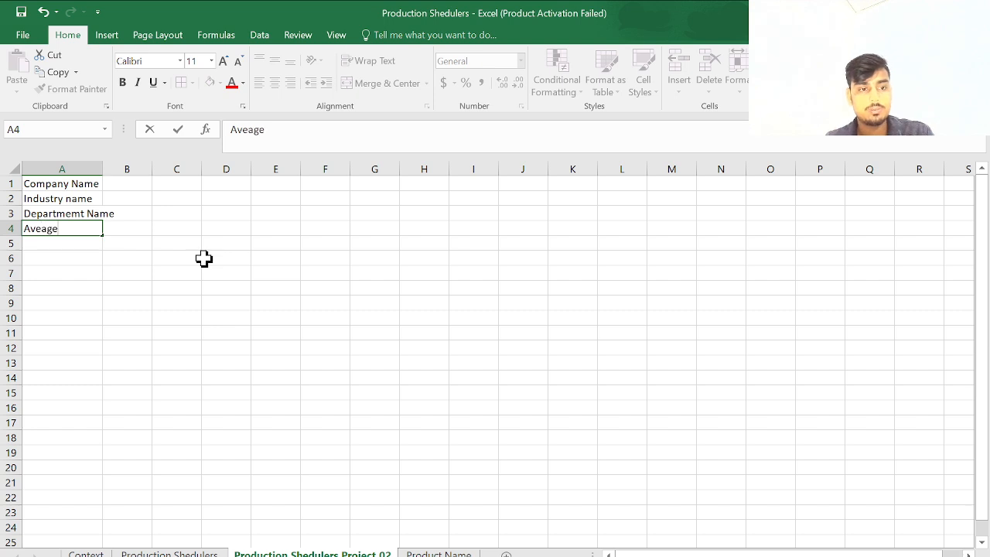
key(BackSpace)
key(BackSpace)
key(BackSpace)
text(erage)
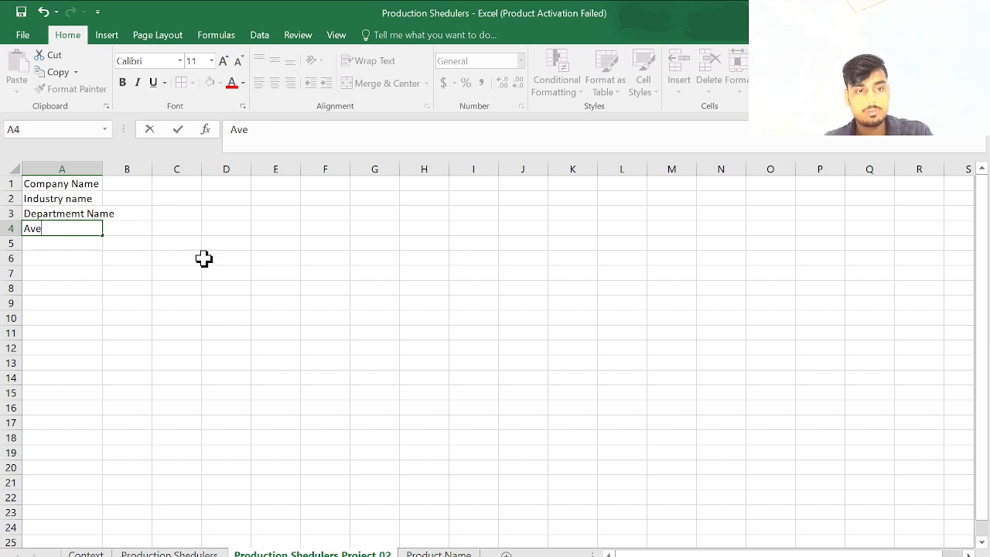
text( Prodic)
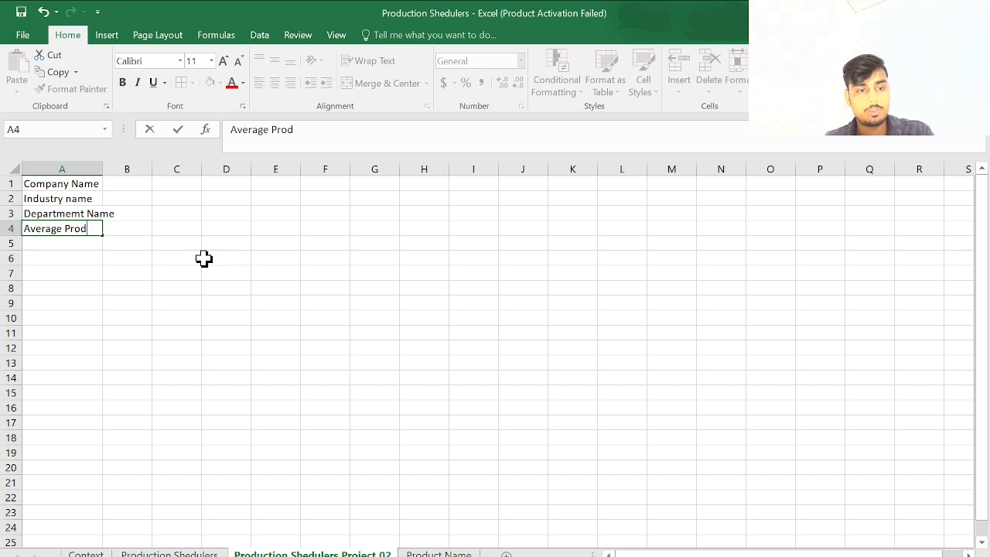
key(BackSpace)
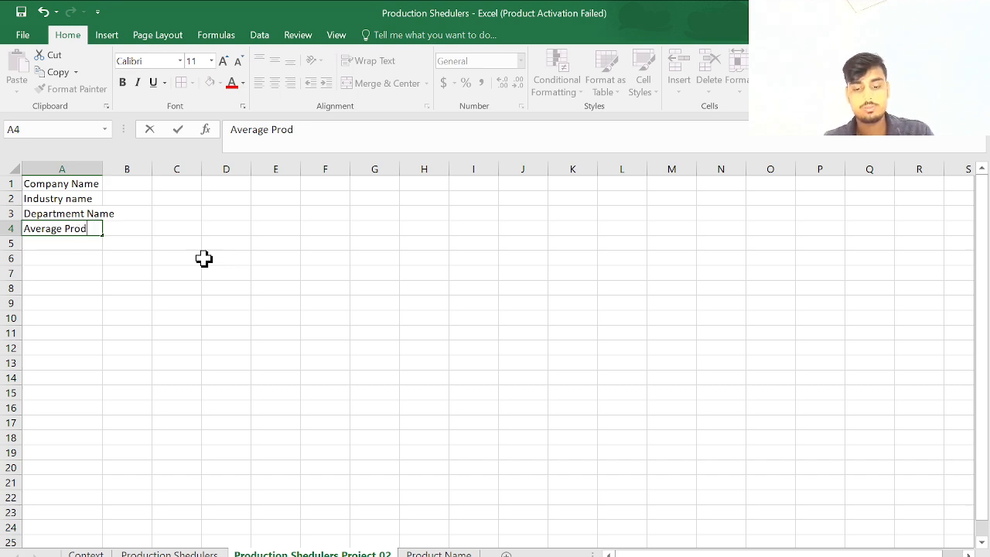
text(uction  in)
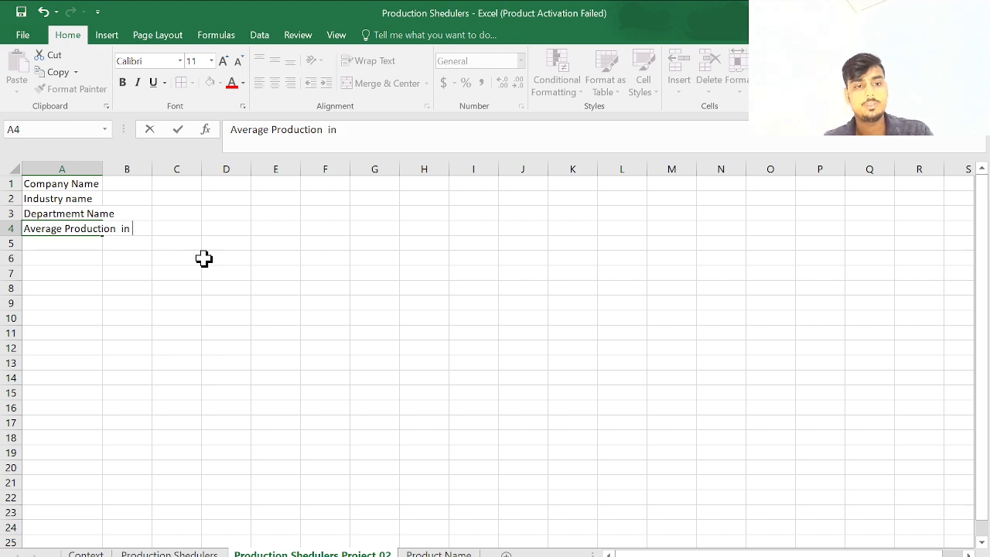
text( A dya)
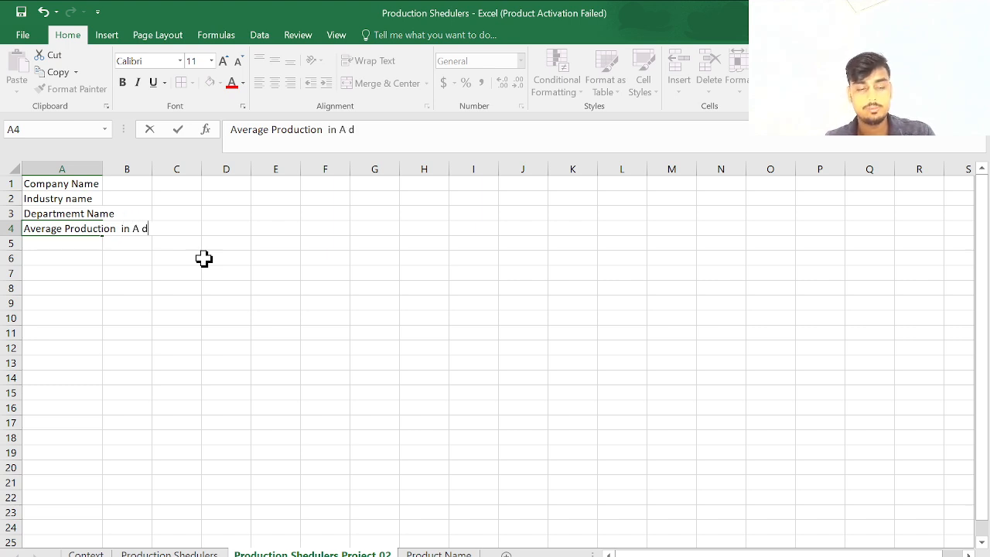
key(BackSpace)
key(BackSpace)
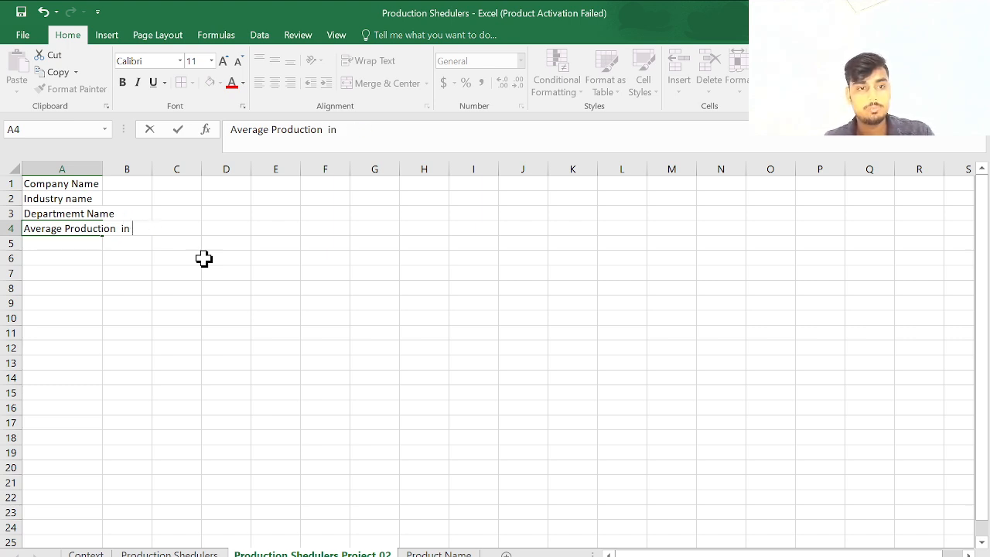
key(BackSpace)
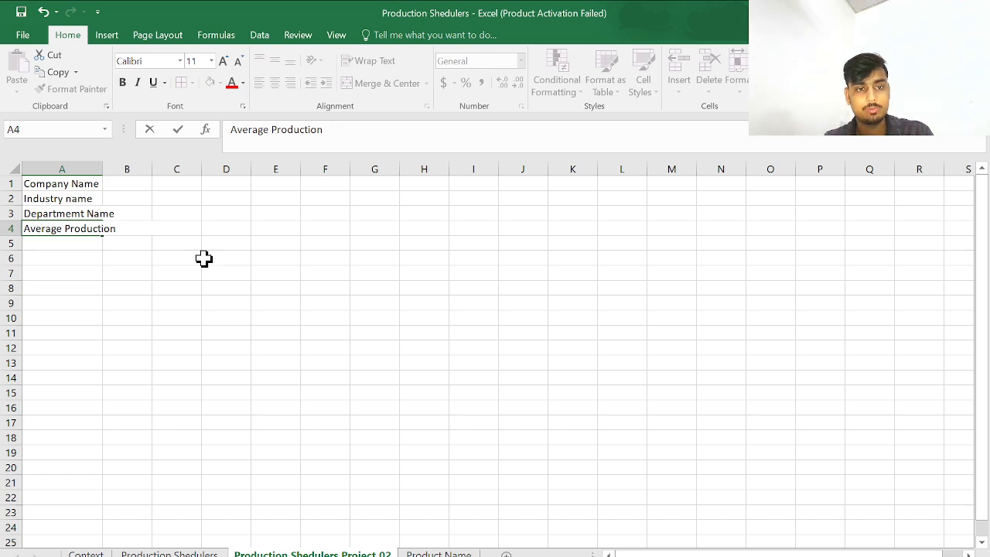
text(in Day)
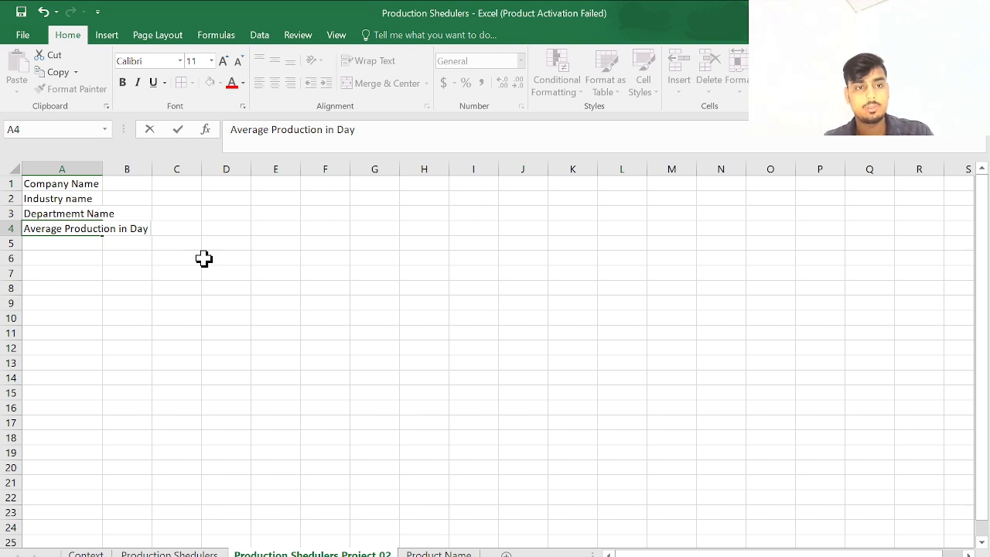
- Fit column A's width to its longest label
click(106, 169)
double_click(103, 168)
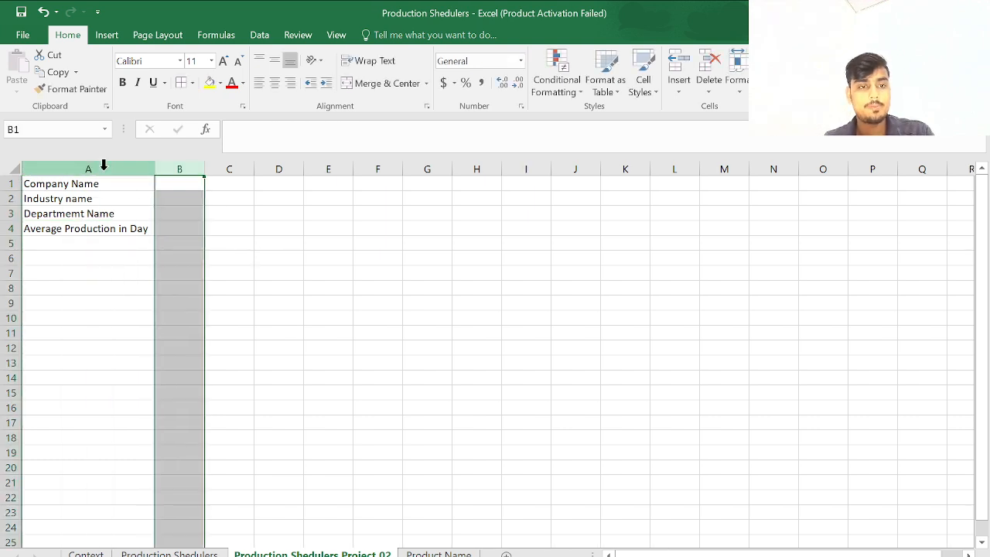
click(133, 271)
- Enter Suraj.Co/MfgExcellenceHub as the company name in B1
click(172, 191)
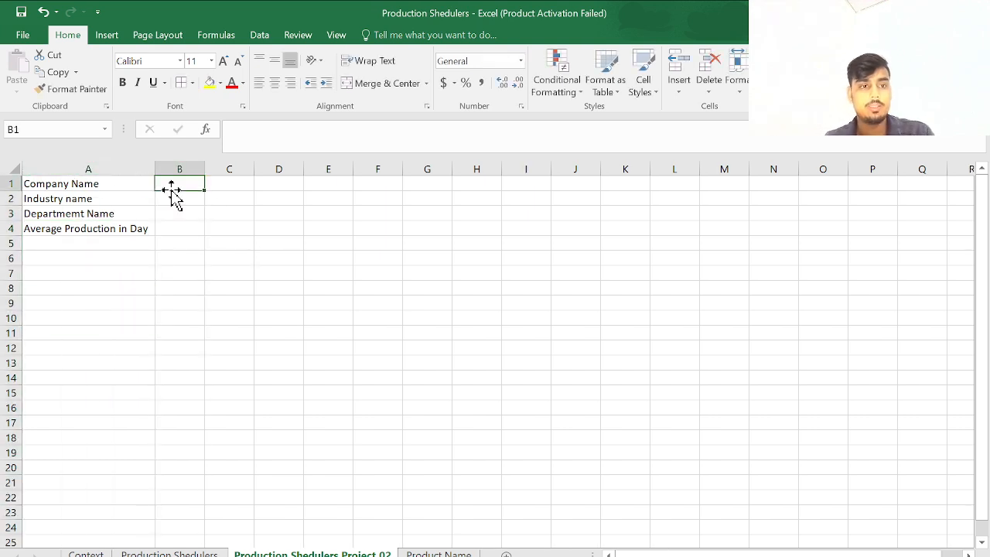
text(Suraj.)
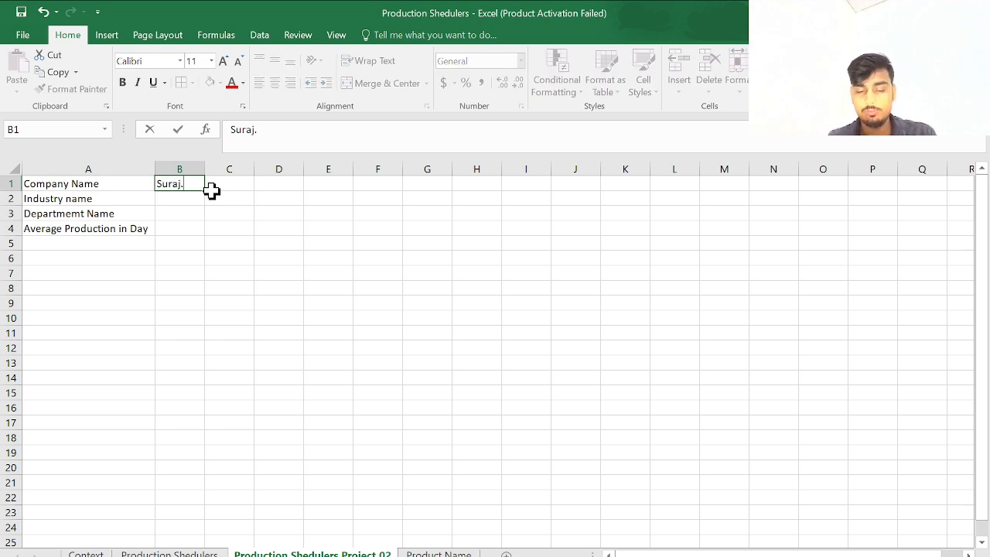
text(Co)
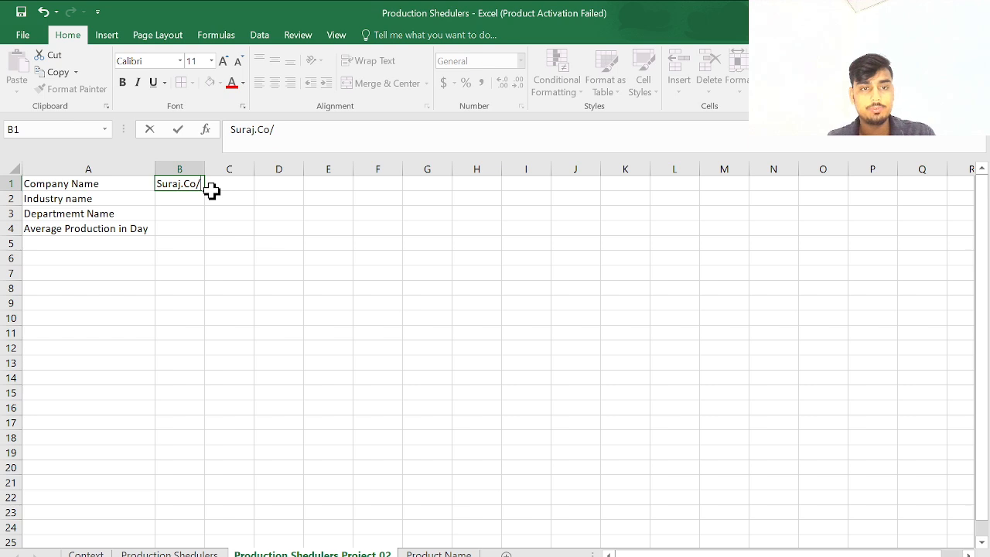
text(/Mfg)
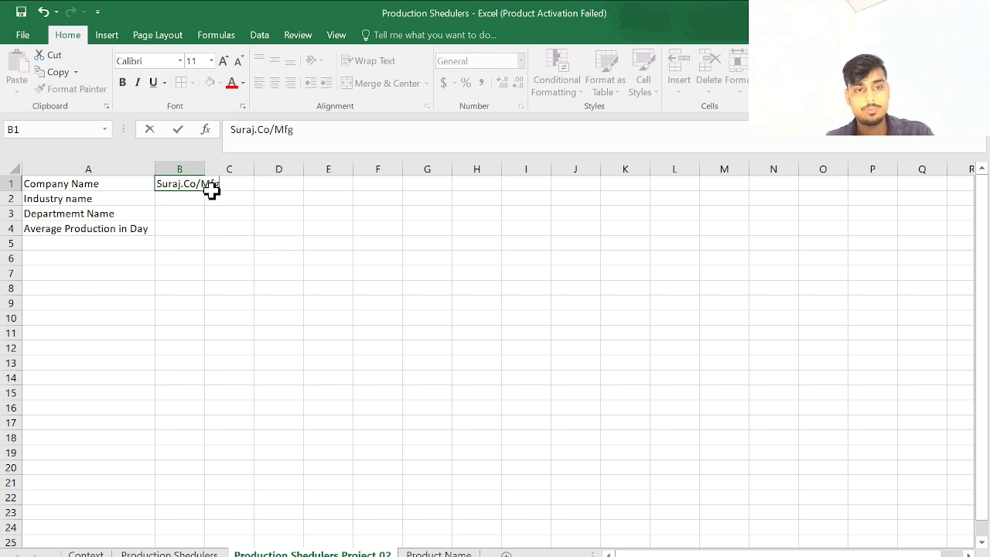
text(ExcellenceHUB)
key(BackSpace)
key(BackSpace)
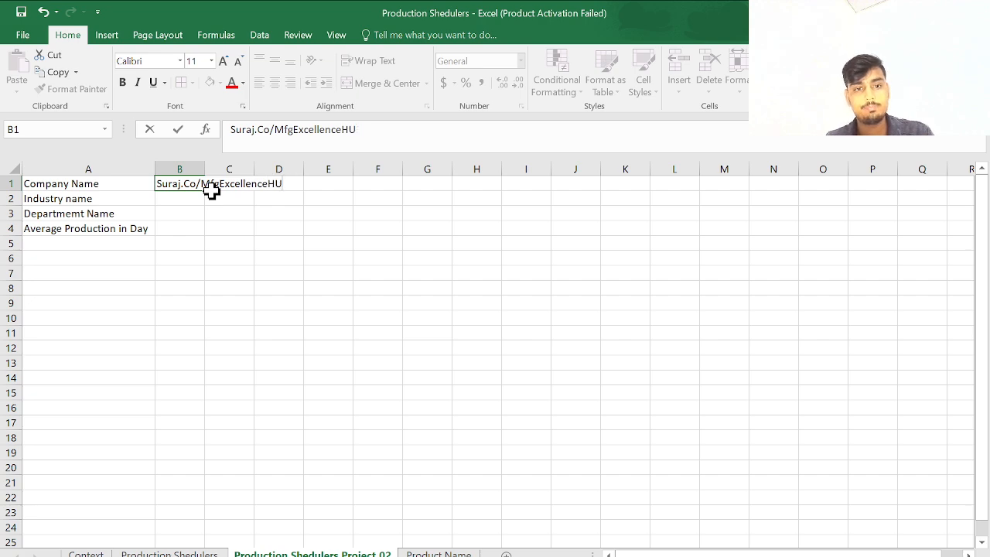
text(ub)
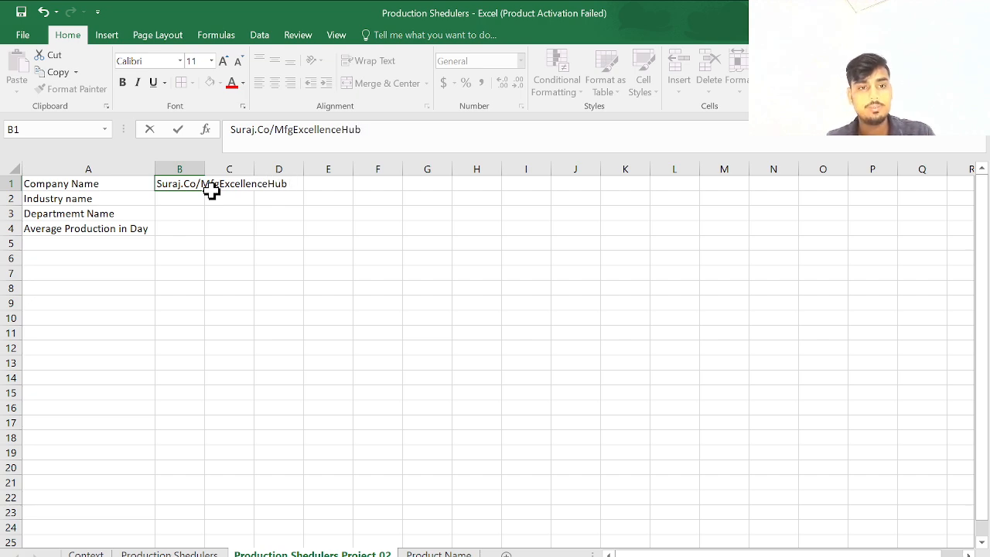
key(Return)
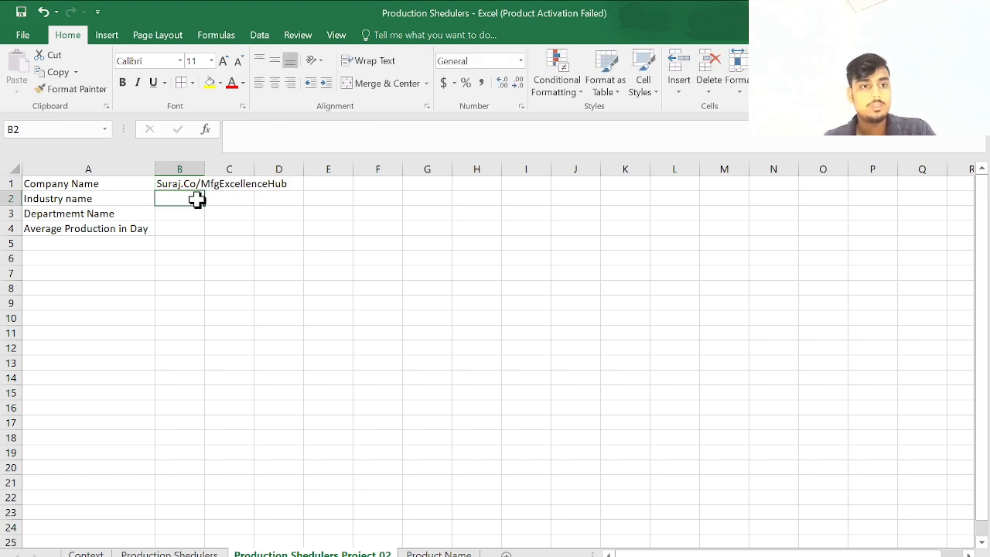
text(Bottl)
key(BackSpace)
key(BackSpace)
key(BackSpace)
key(BackSpace)
key(BackSpace)
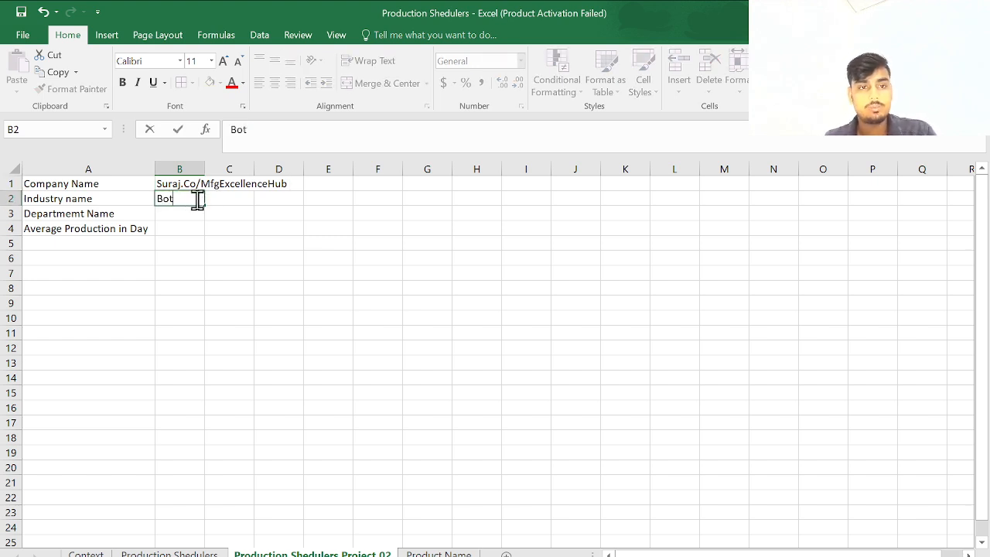
text(M)
key(BackSpace)
key(BackSpace)
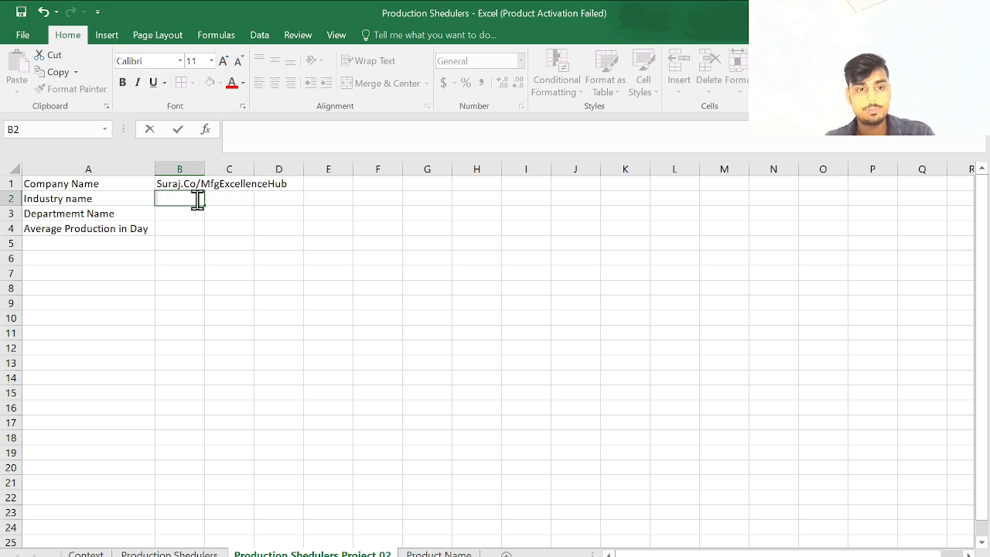
- Fill B2:B4 with the industry mfg, the department Bottling and the average daily production 10,000
text(mfg)
key(Return)
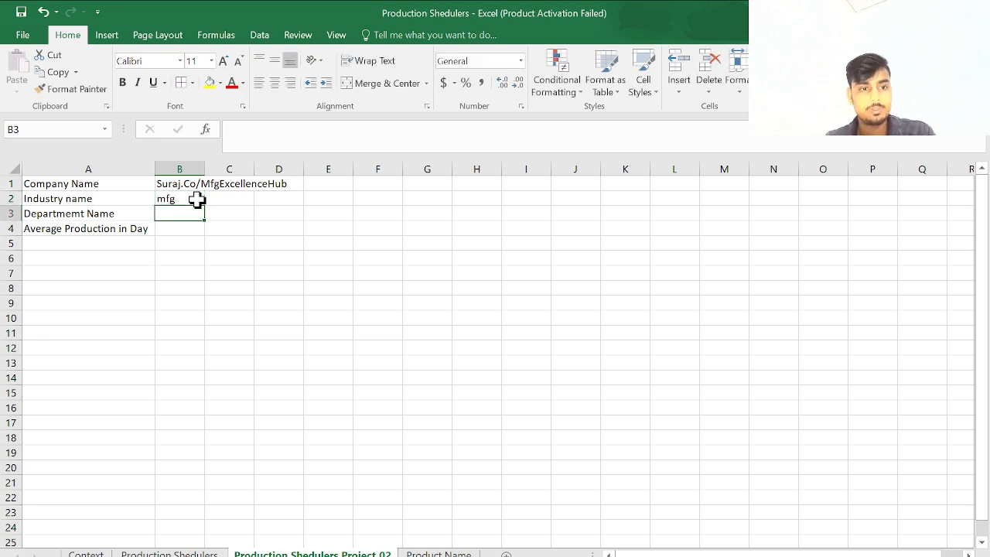
text(Bottling)
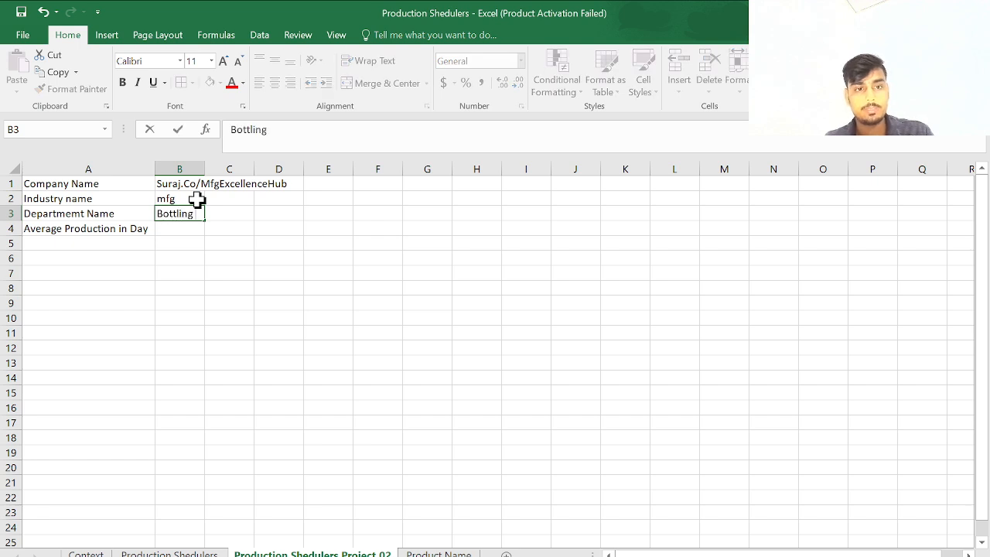
key(Return)
text(10)
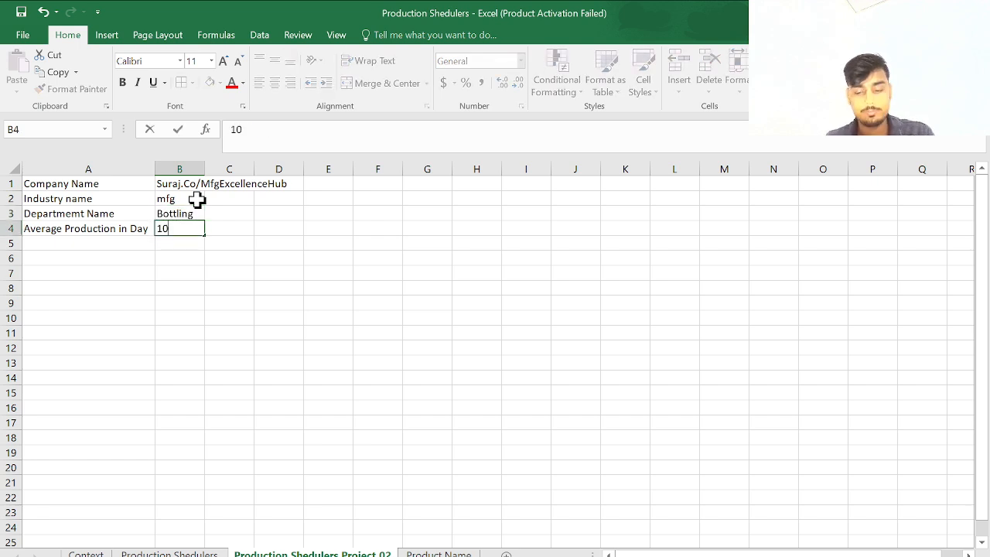
text(,000)
key(Return)
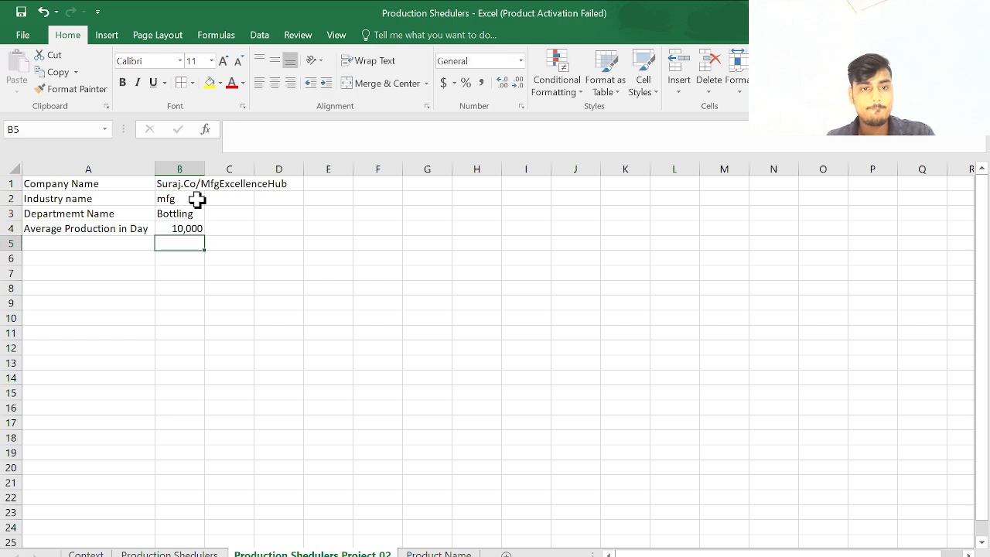
- Enter the table headings "#" in A5 and "Product Name/ Product Code" in B5
click(68, 241)
text(#)
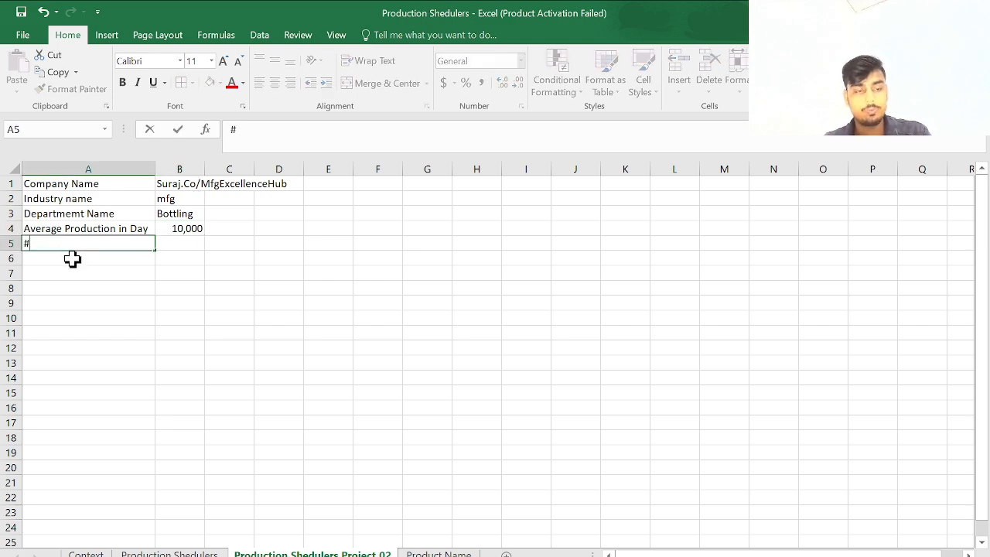
key(Tab)
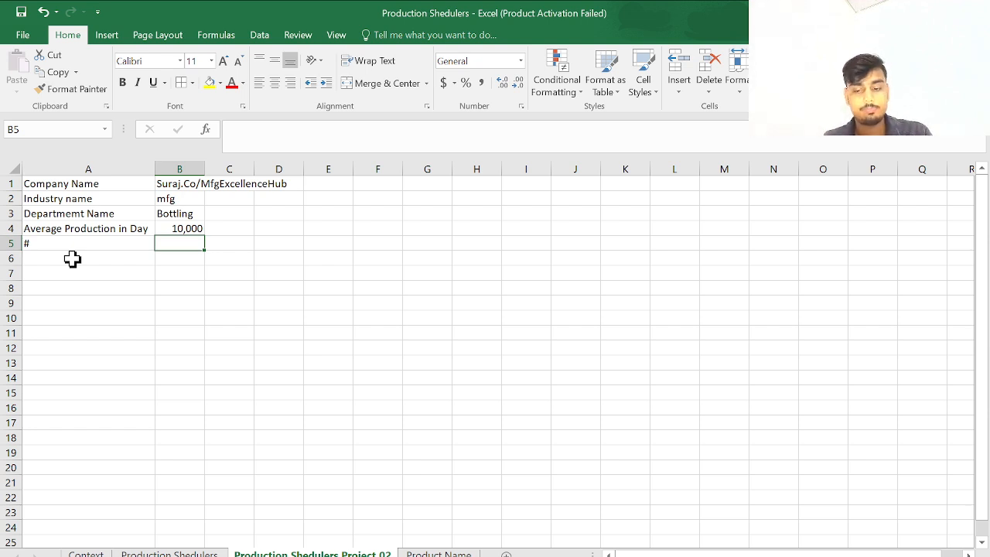
text(Productu)
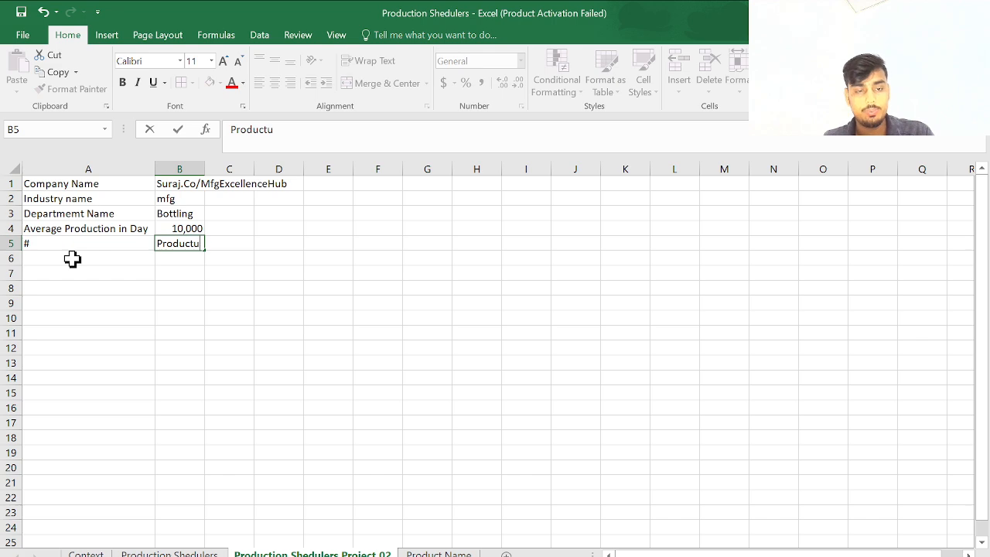
key(BackSpace)
text(ion)
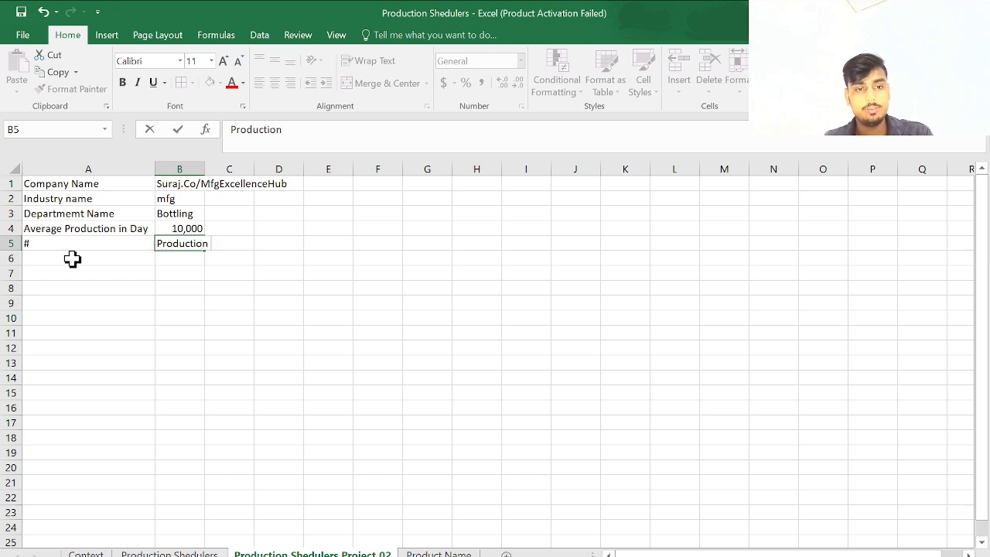
key(BackSpace)
key(BackSpace)
key(BackSpace)
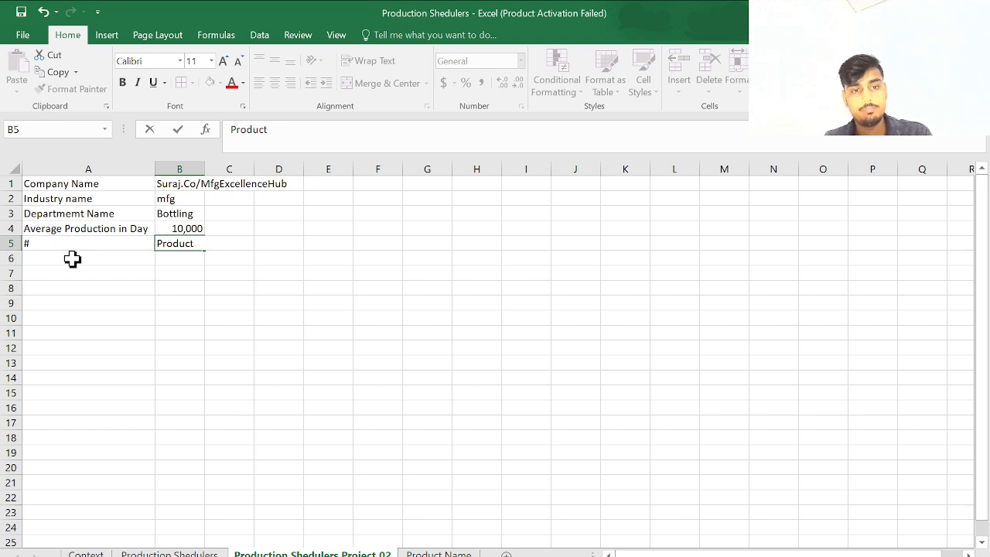
text(N)
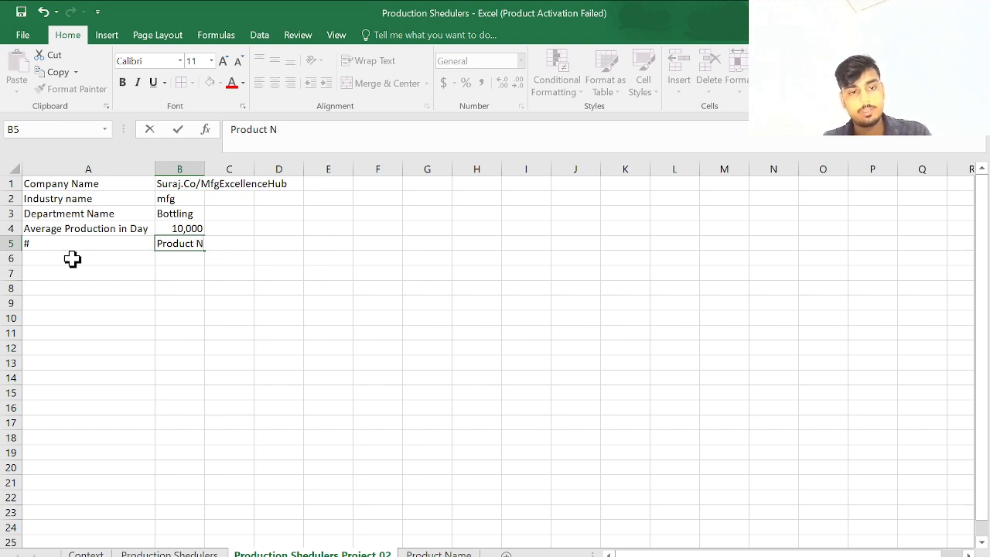
text(ame/)
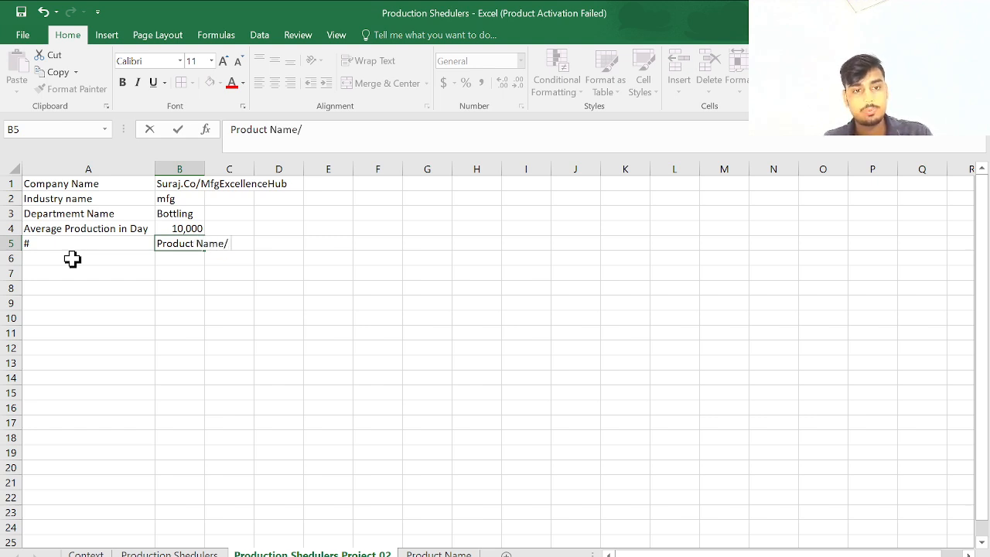
text( Product)
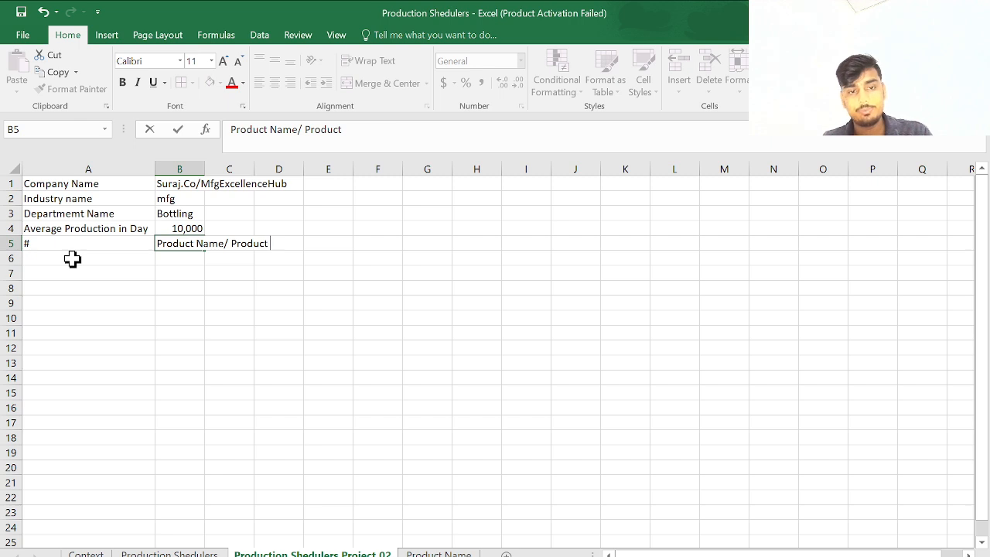
text( Code)
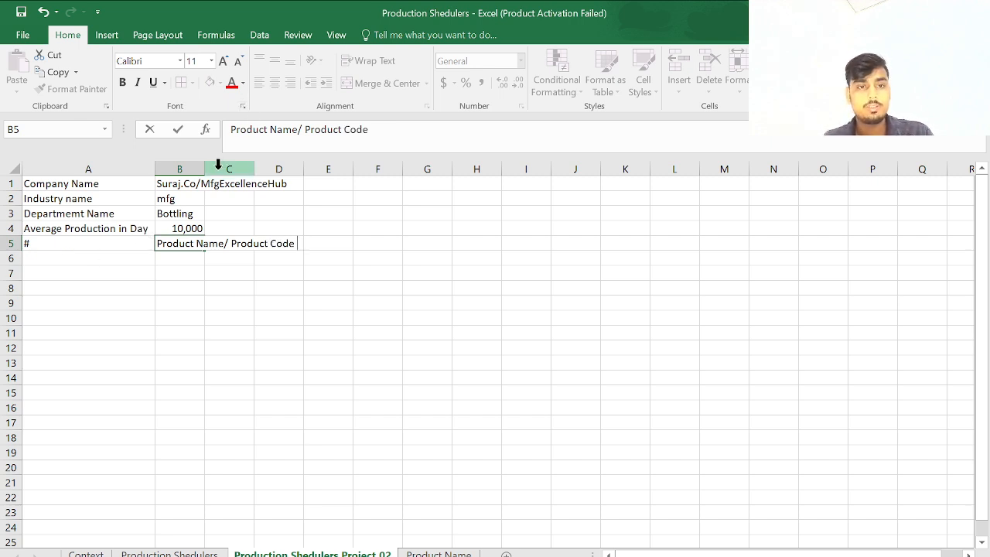
drag(192, 259, 193, 247)
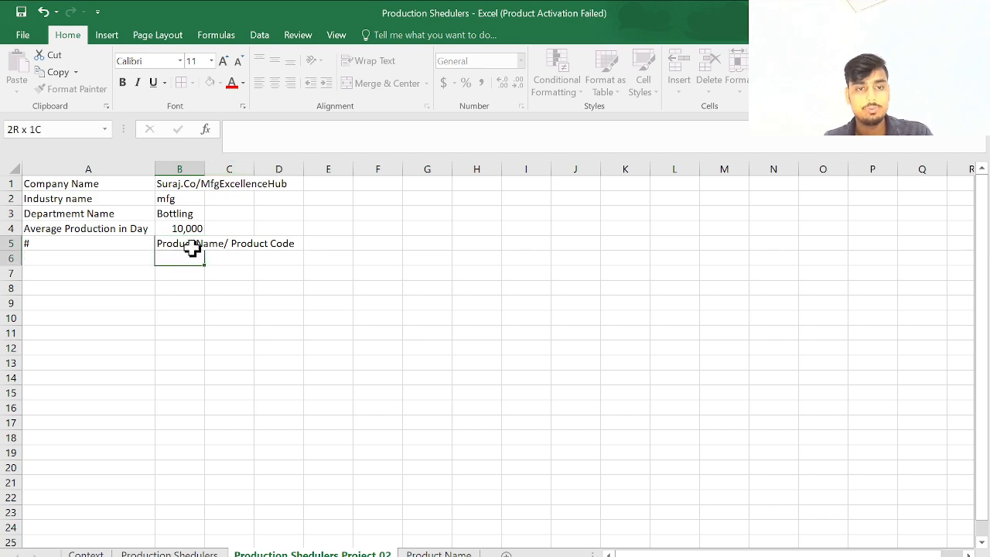
- Wrap the text of the "Product Name/ Product Code" heading in B5
click(193, 247)
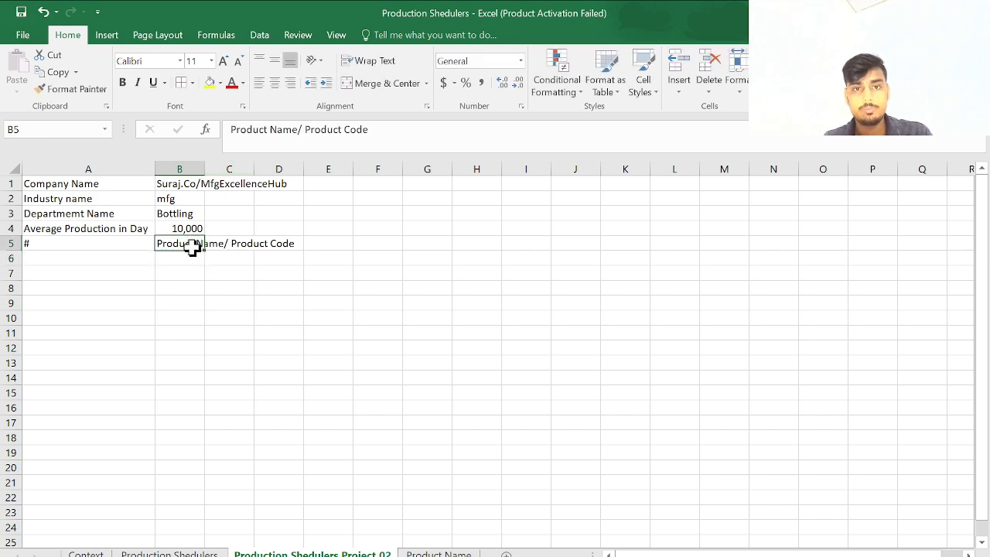
click(383, 62)
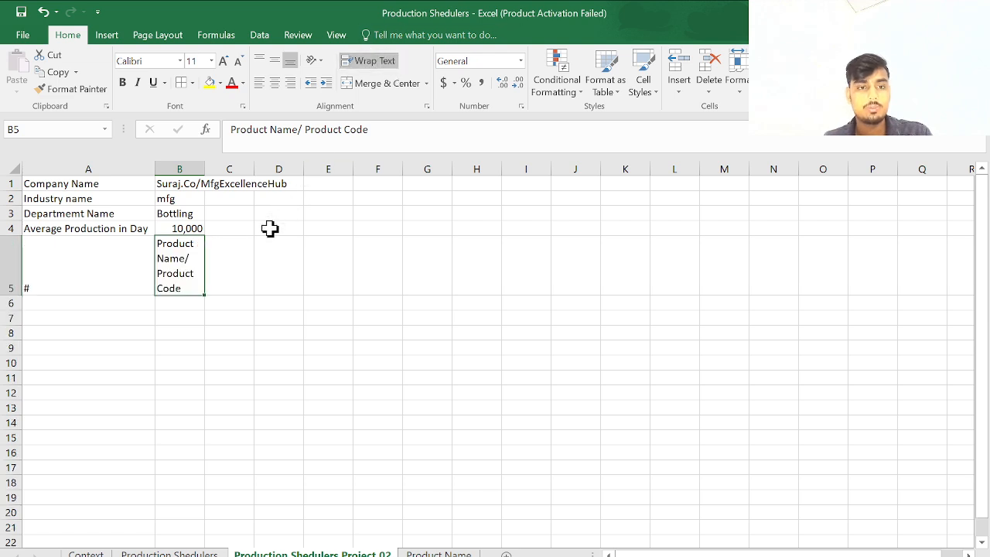
click(260, 256)
- Enter the table heading "Forecost" in C5
click(225, 267)
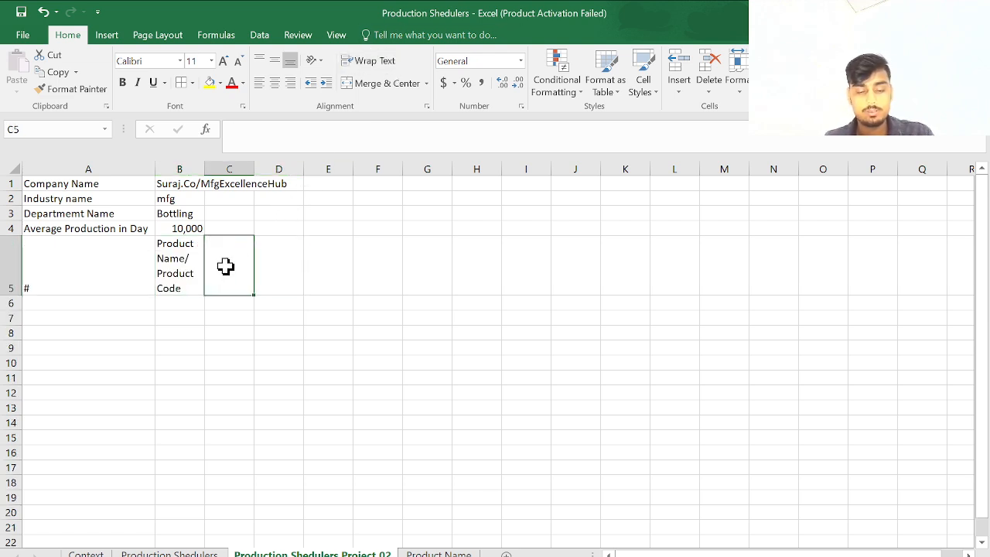
text(Forecos)
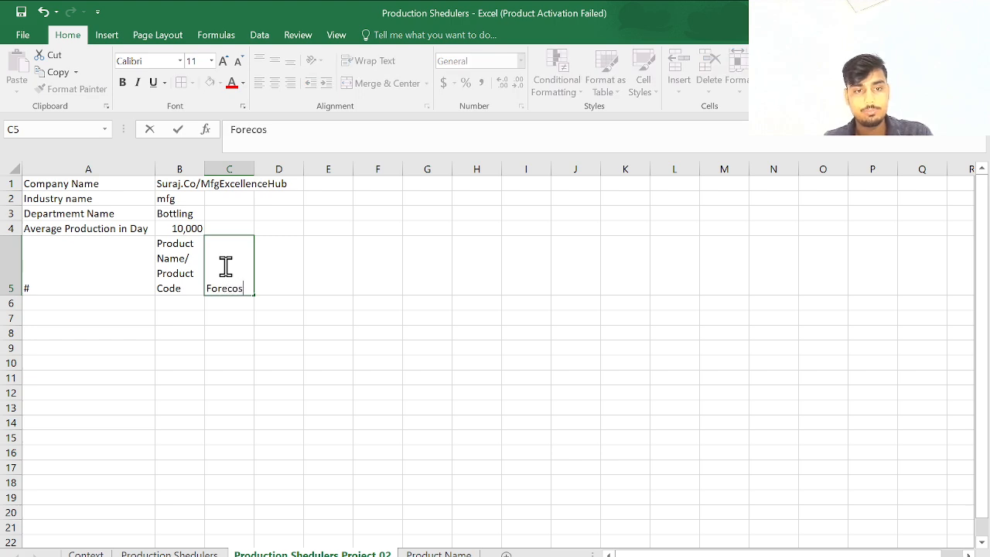
text(t of the)
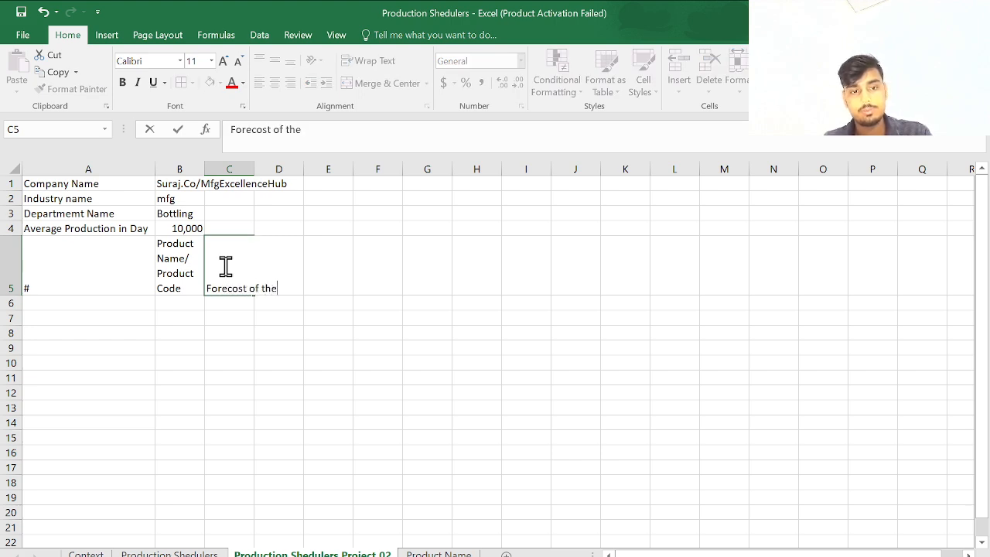
text( Producrt)
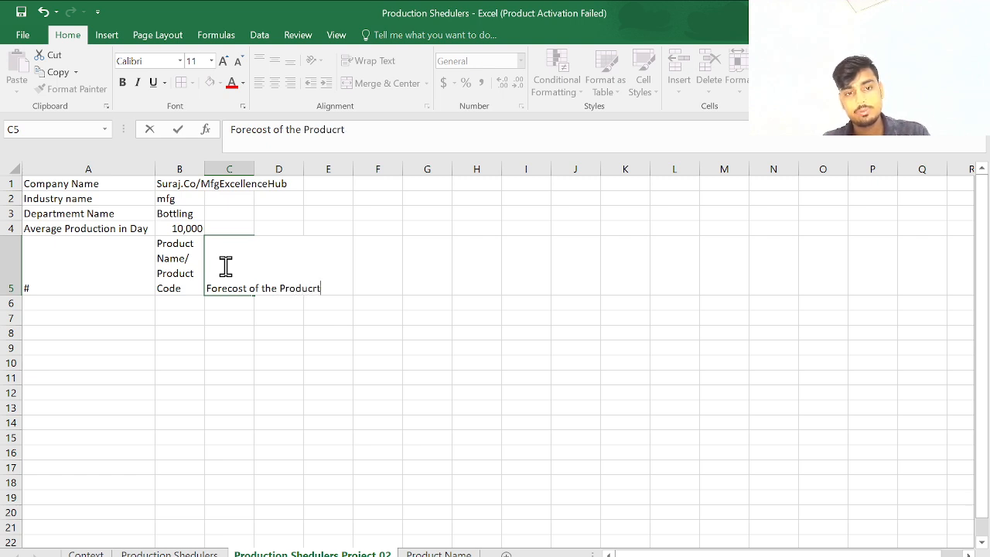
key(BackSpace)
key(BackSpace)
key(BackSpace)
key(BackSpace)
key(BackSpace)
key(BackSpace)
key(BackSpace)
key(BackSpace)
key(BackSpace)
key(BackSpace)
key(BackSpace)
text(orecost o)
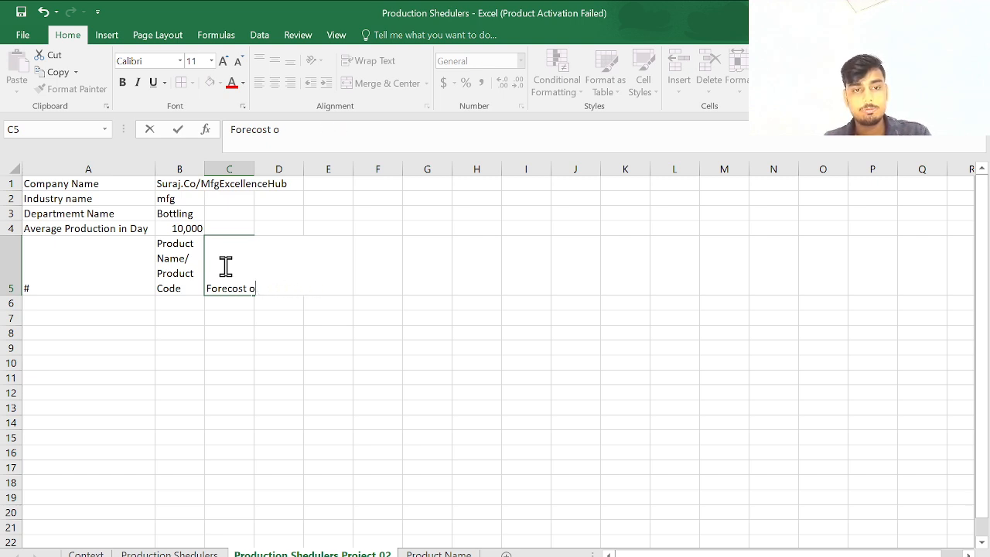
key(BackSpace)
key(Tab)
- Enter the table headings "Start Date" in D5 and "End Date" in E5
text(Stra)
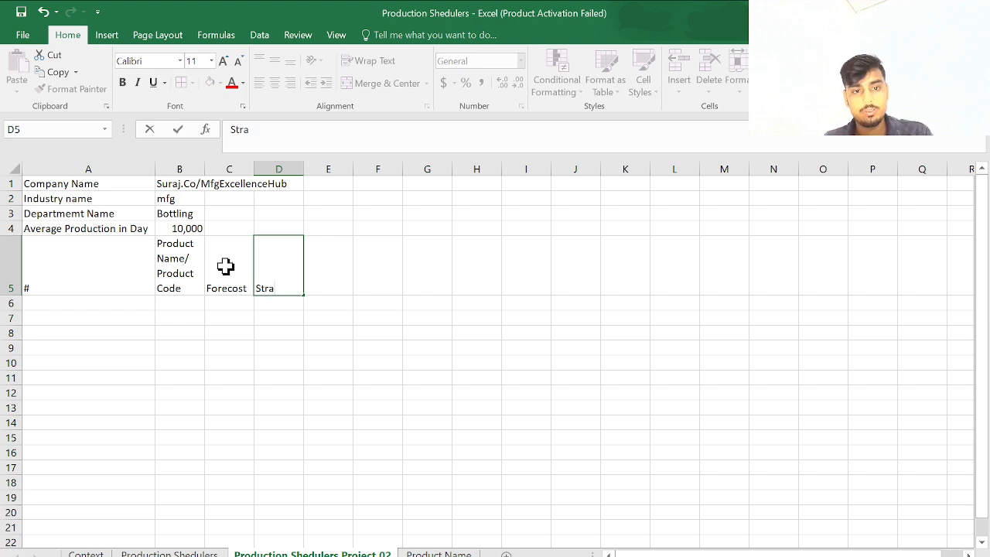
key(BackSpace)
key(BackSpace)
key(BackSpace)
text(a)
key(BackSpace)
text(t)
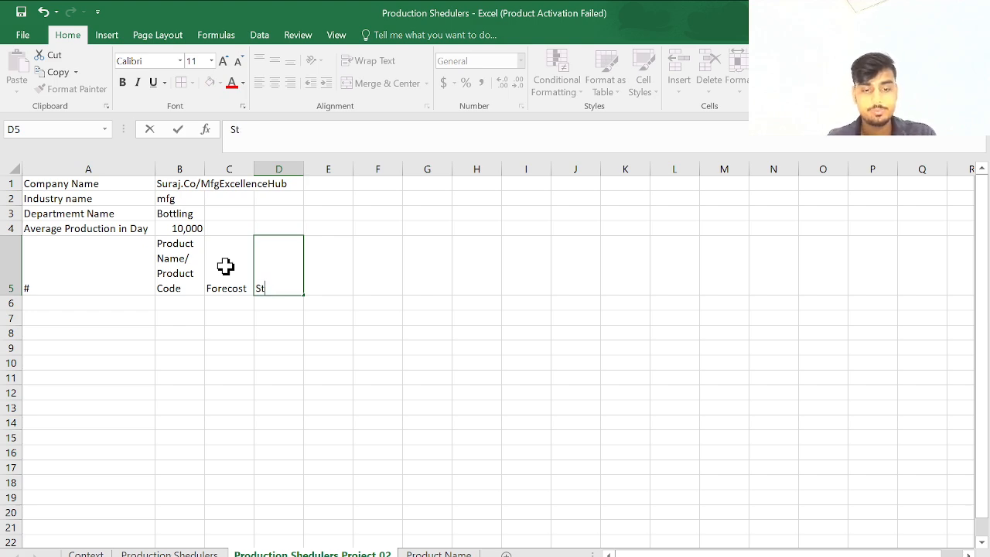
text(art Date)
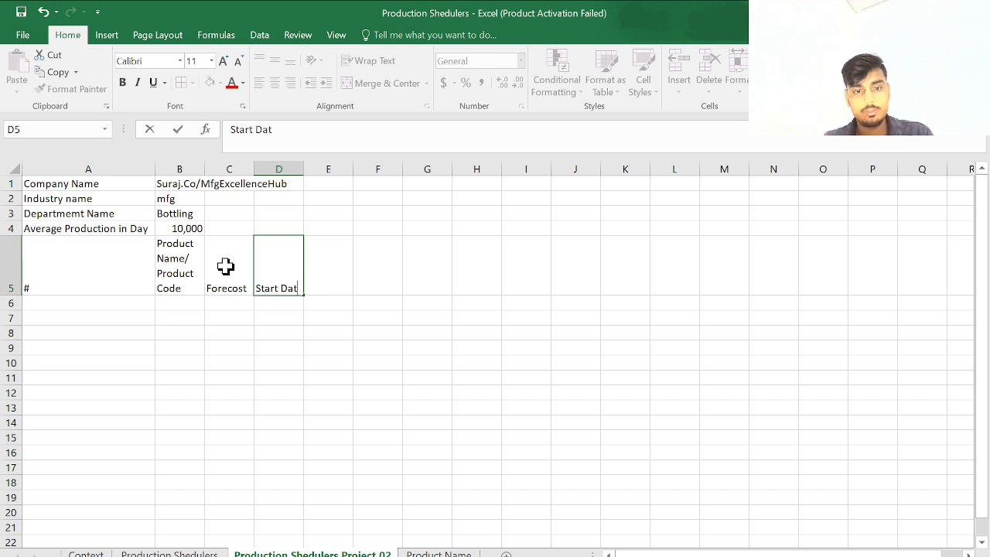
key(Tab)
text(End )
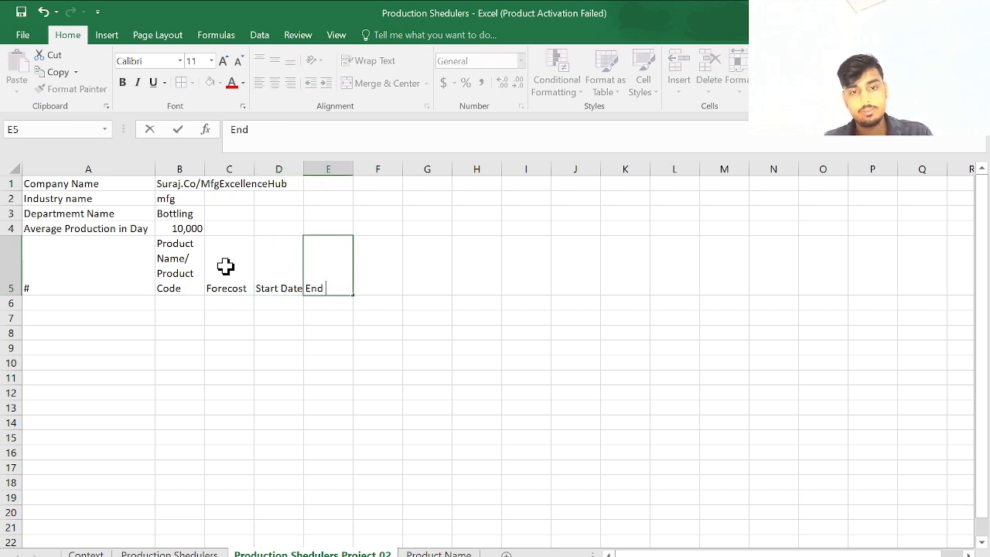
text(Date)
key(Tab)
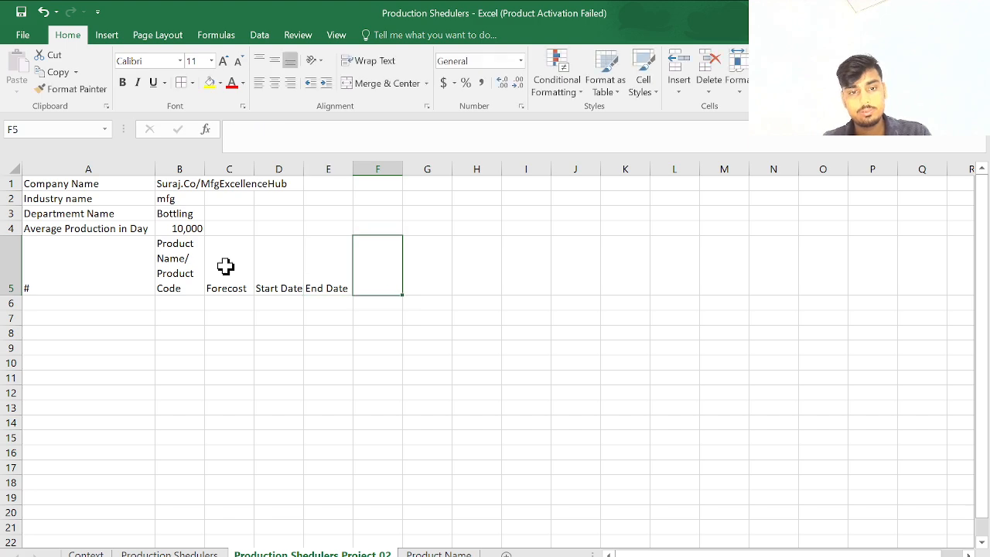
- Enter the table heading "No of Day Required for Production" in F5
text(No of)
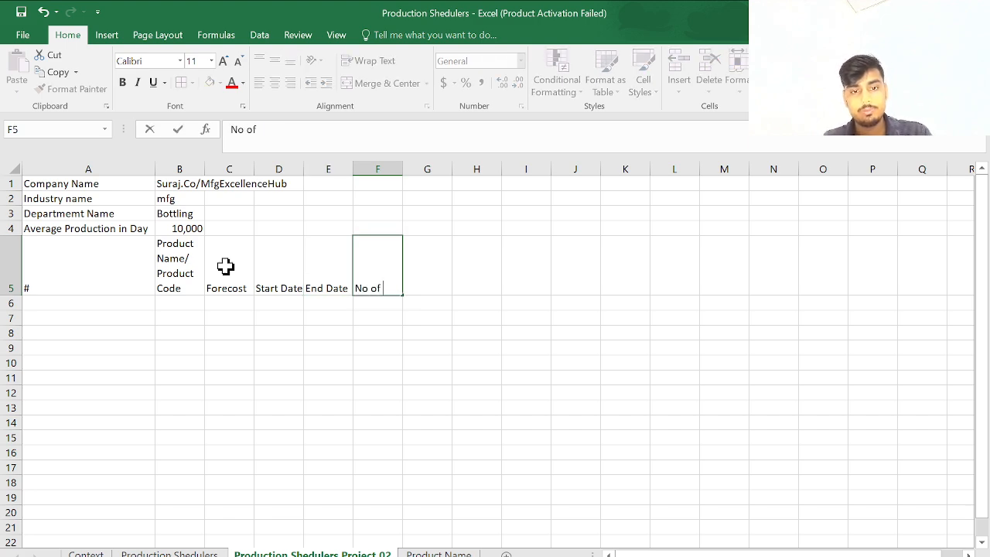
text( Day R)
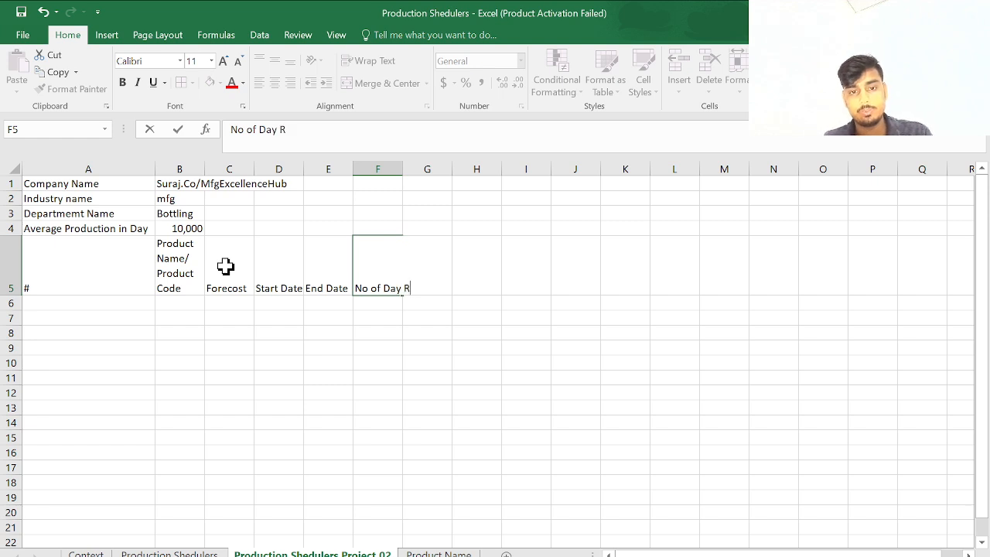
text(equired)
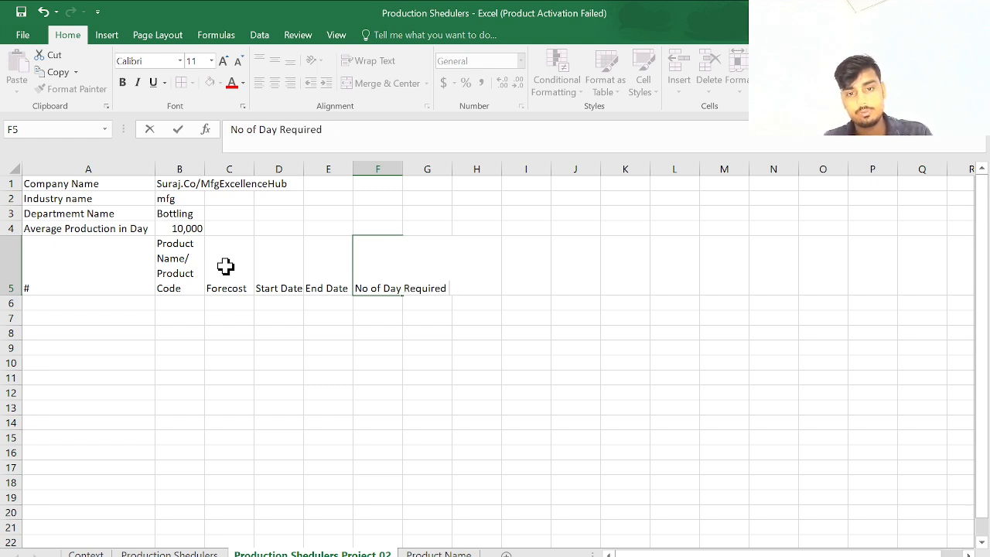
text( for Pr)
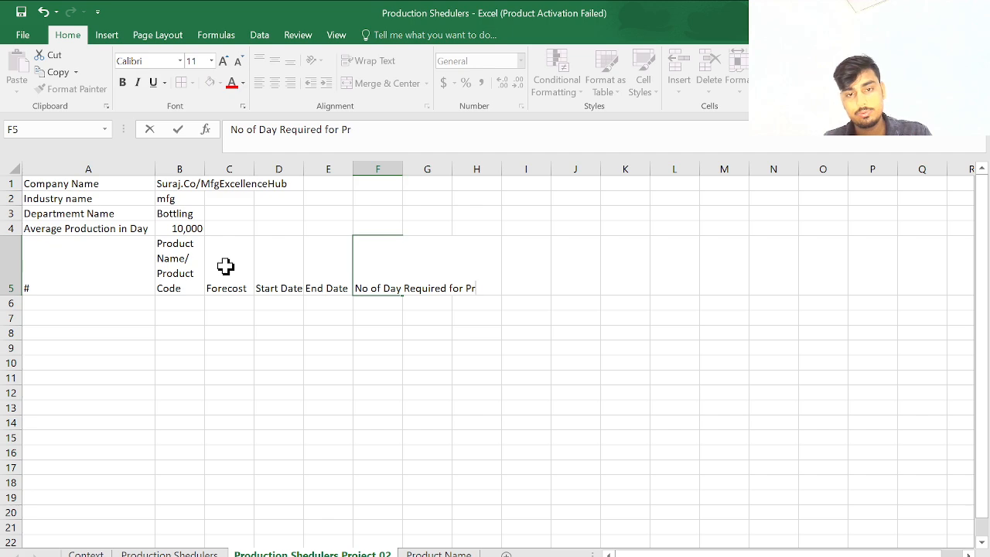
text(oduction)
key(Return)
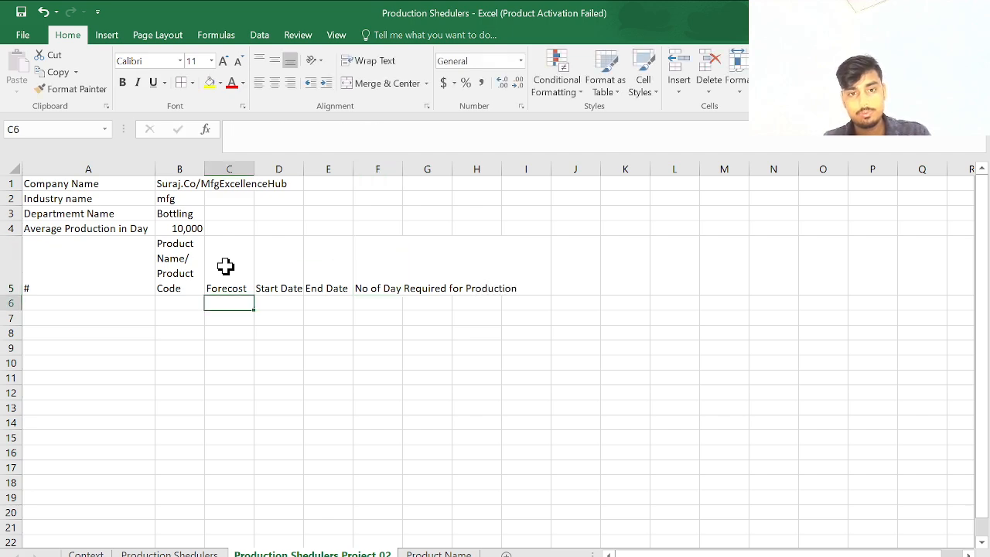
click(187, 315)
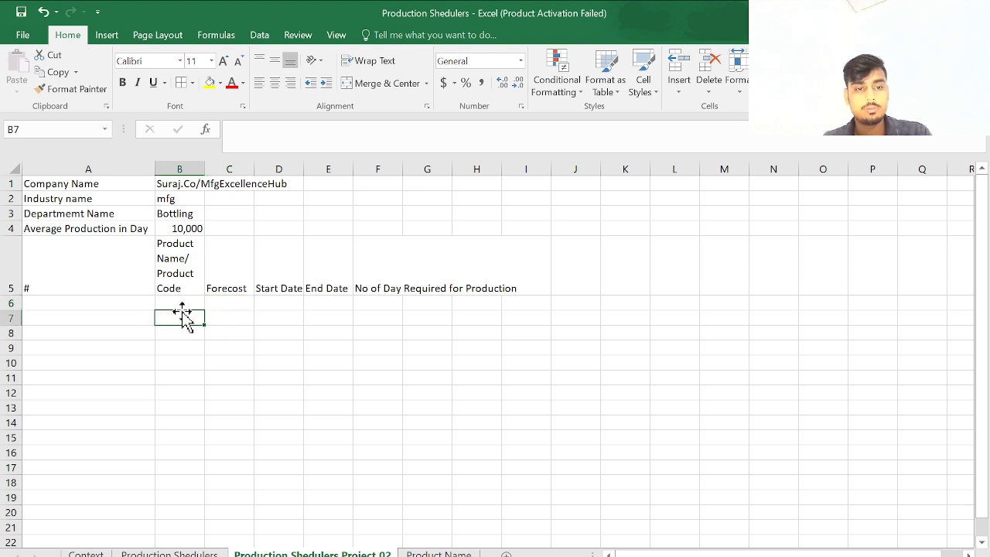
click(227, 304)
click(359, 284)
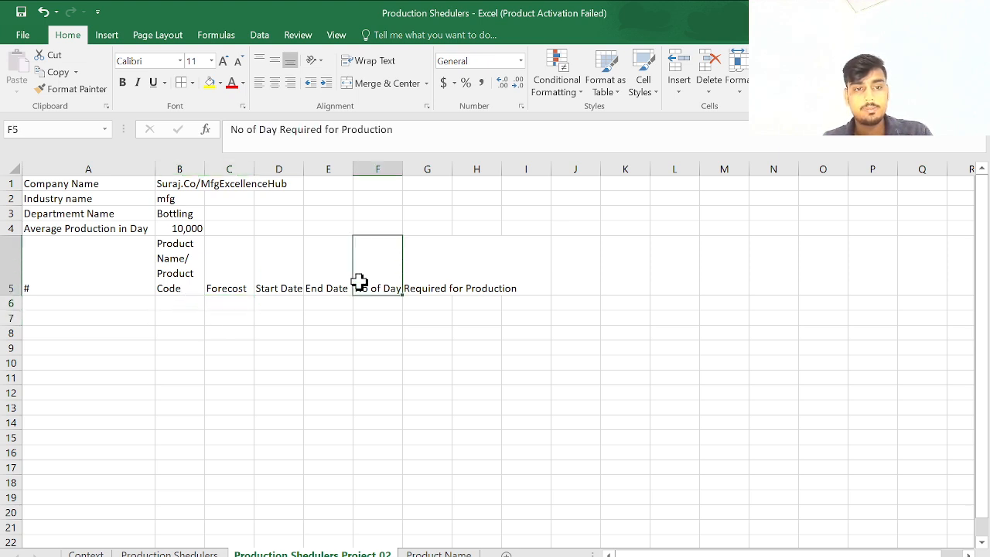
click(169, 303)
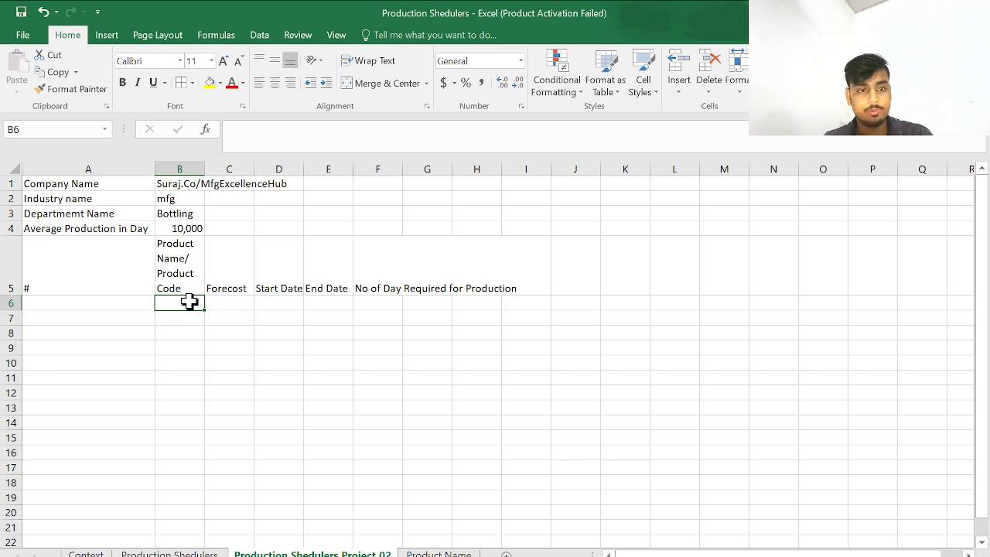
drag(190, 302, 229, 551)
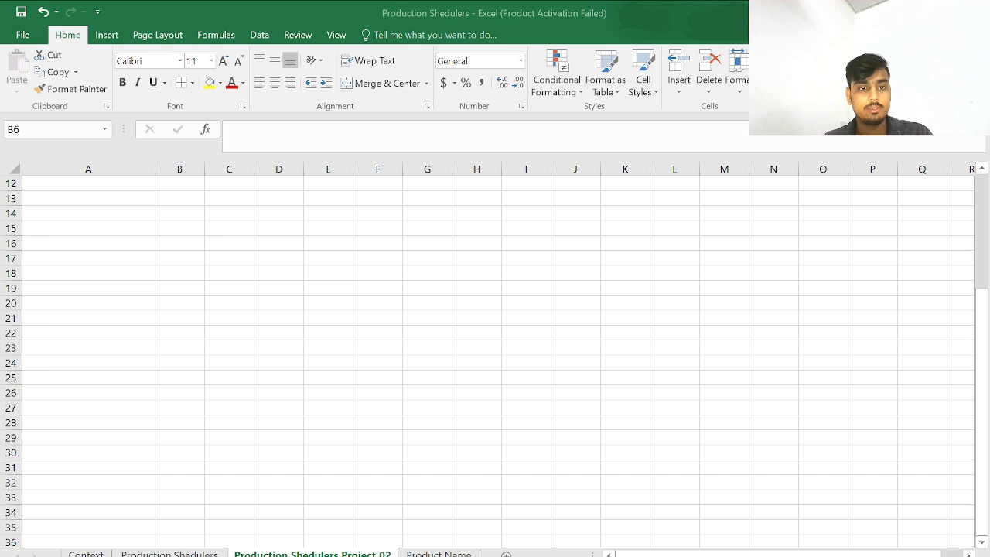
scroll(199, 237, up, 4)
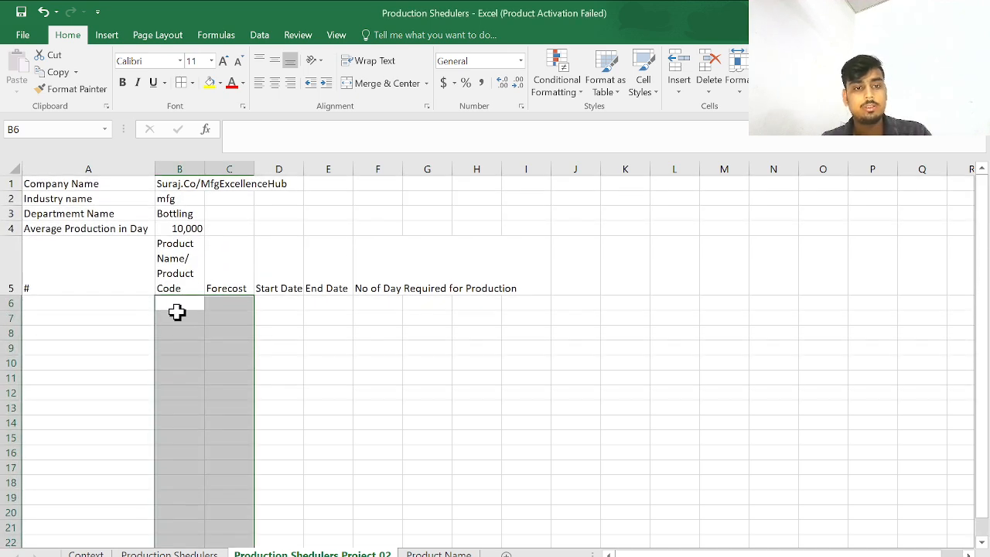
click(178, 317)
click(178, 303)
shift+click(186, 437)
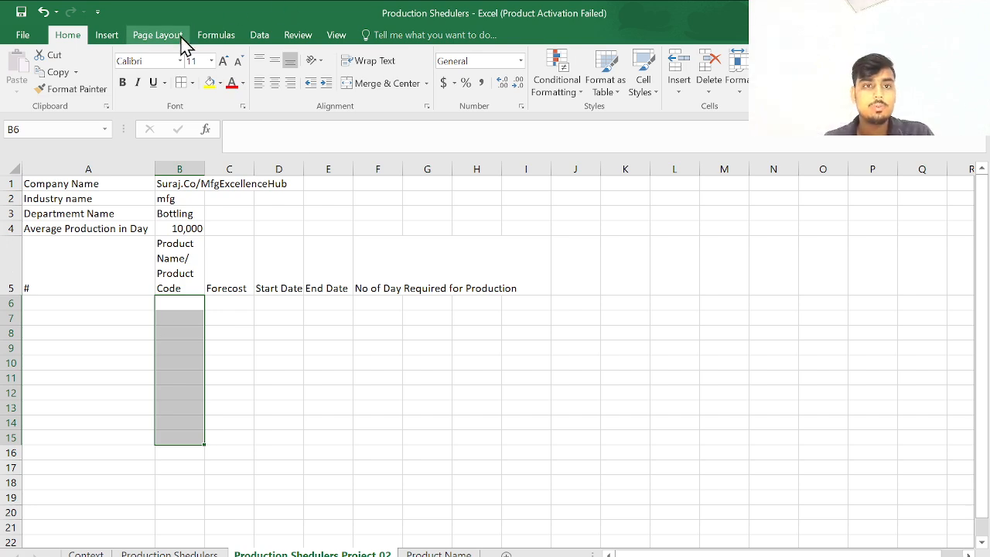
- Add a data validation drop-down list to B6, using A1:A16 of the Product Name sheet as its source
click(183, 302)
click(263, 36)
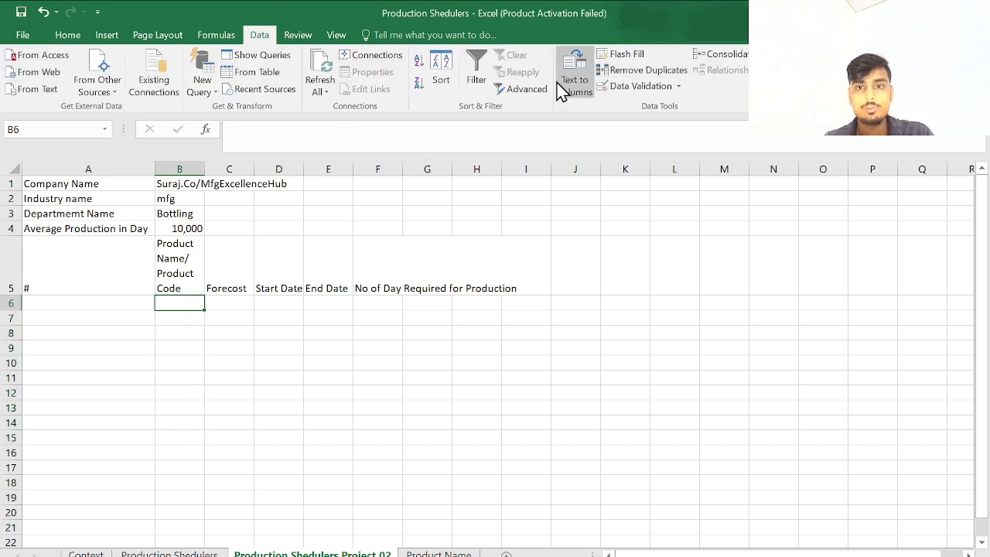
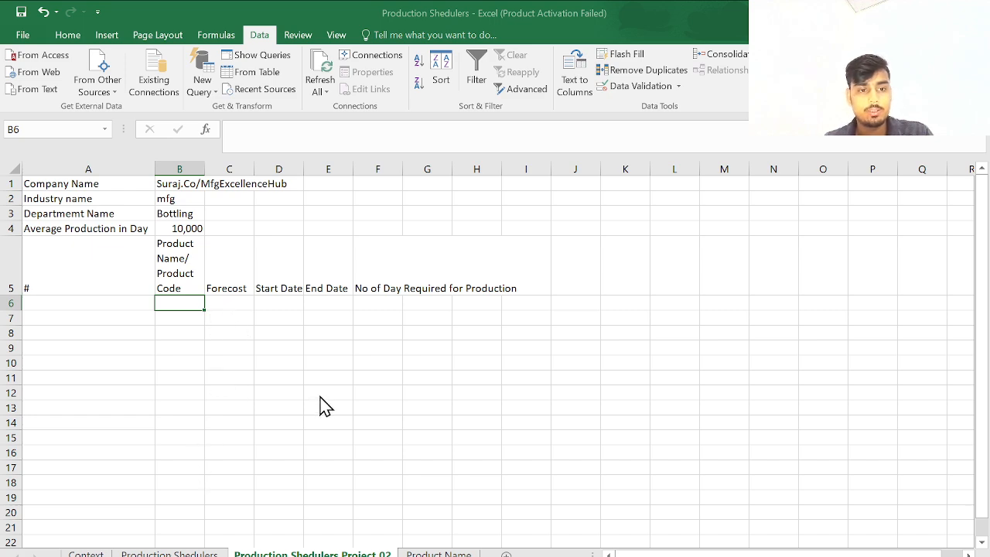
click(438, 553)
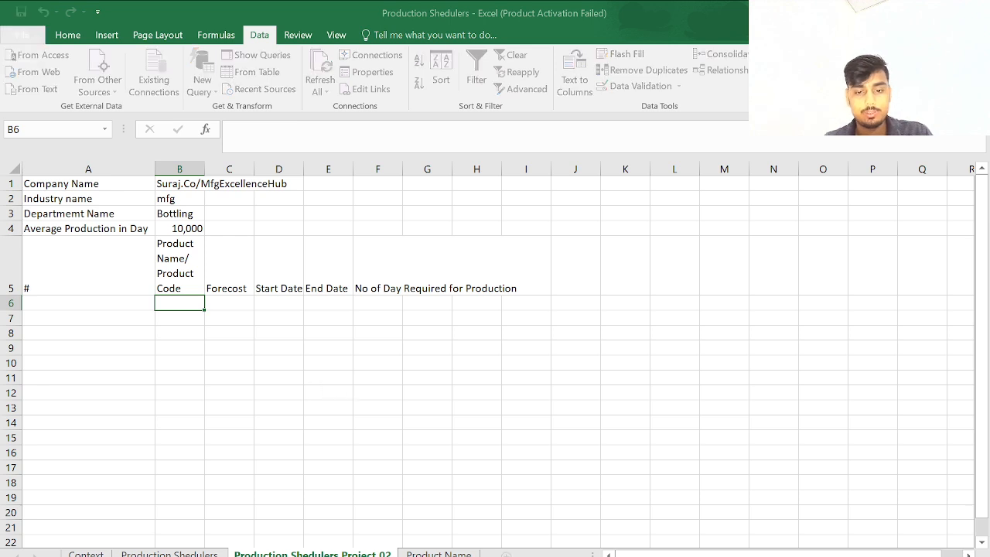
click(74, 169)
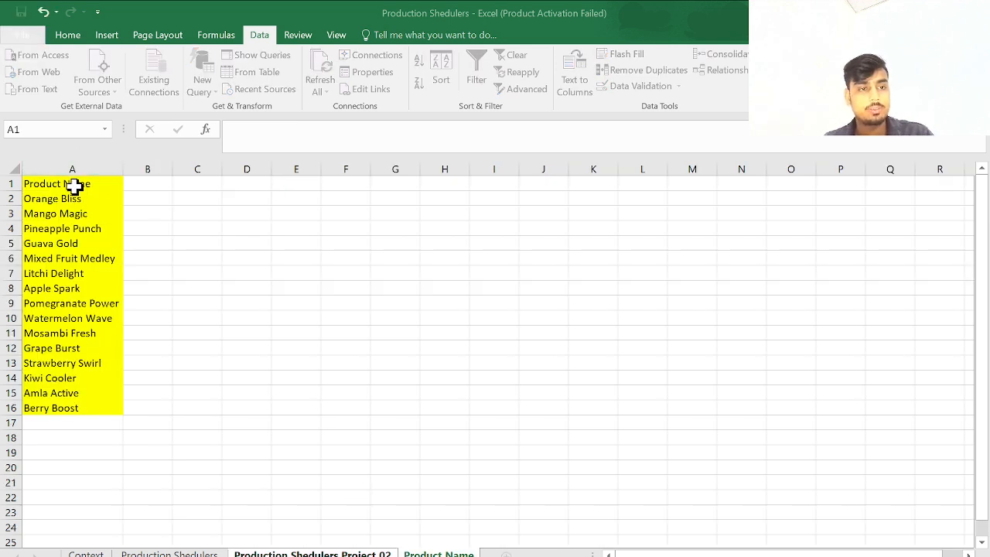
drag(73, 186, 55, 402)
key(ctrl+c)
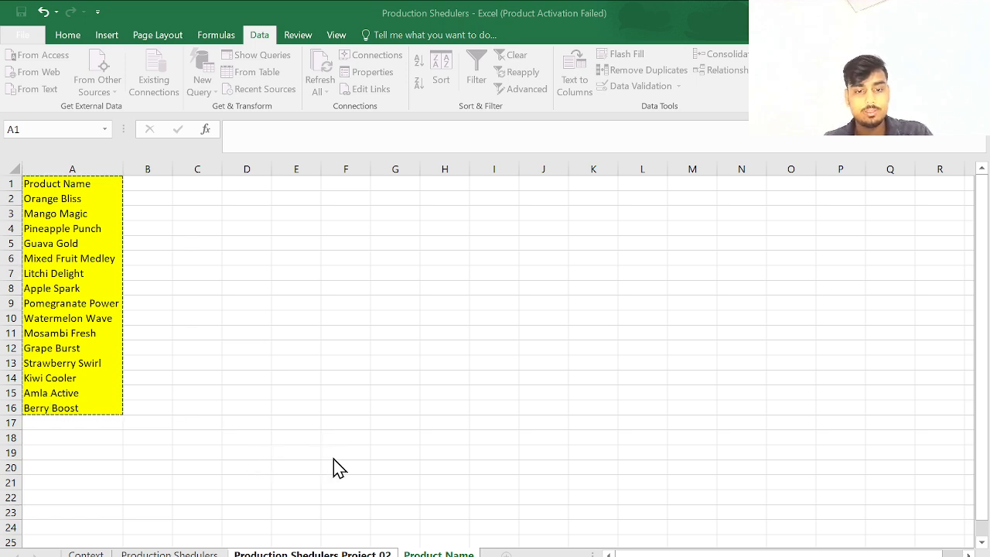
key(ctrl+Page_Up)
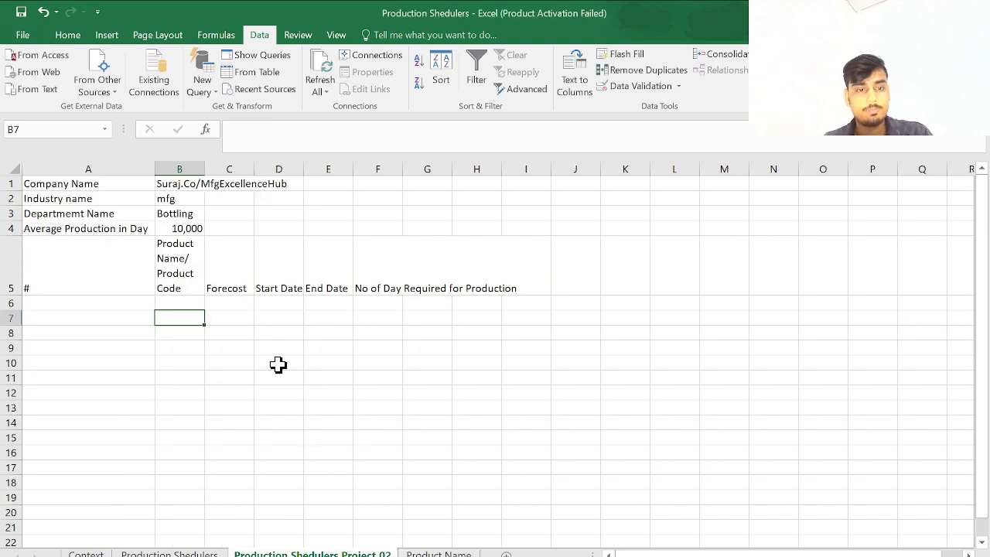
- Fill the drop-down list of B6 down through B20
click(177, 304)
drag(206, 313, 203, 518)
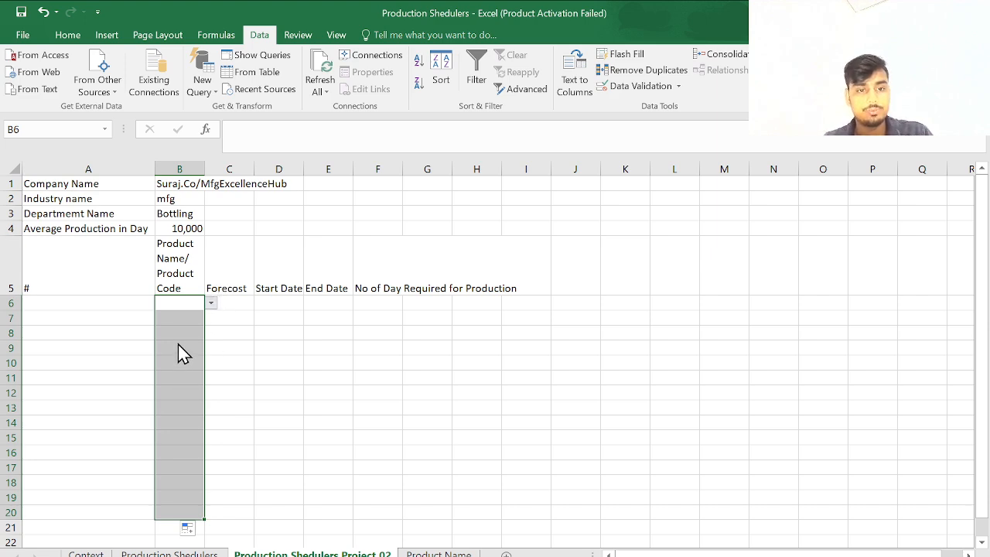
- Choose Mango Magic from the drop-down list in B6 and fit column B's width to its contents
key(ctrl+v)
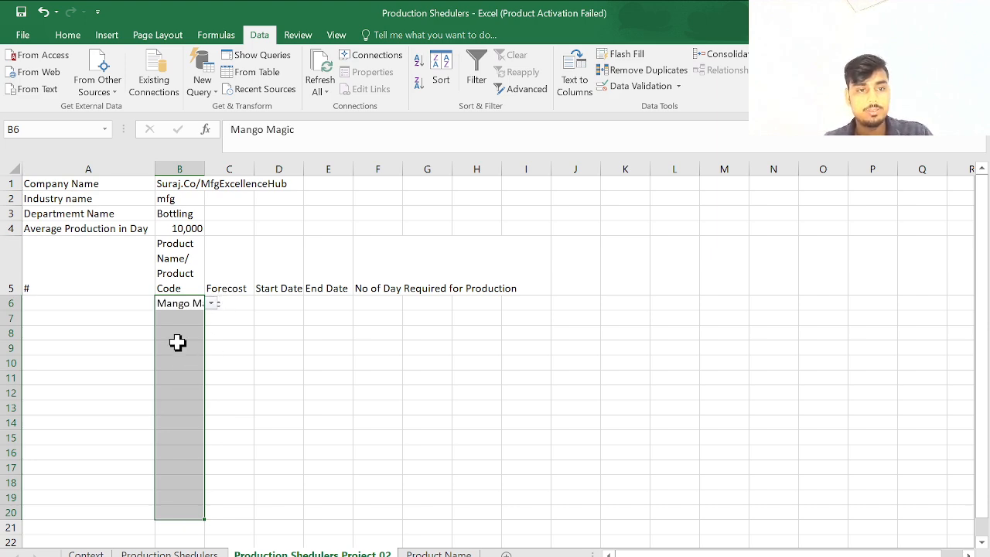
double_click(204, 167)
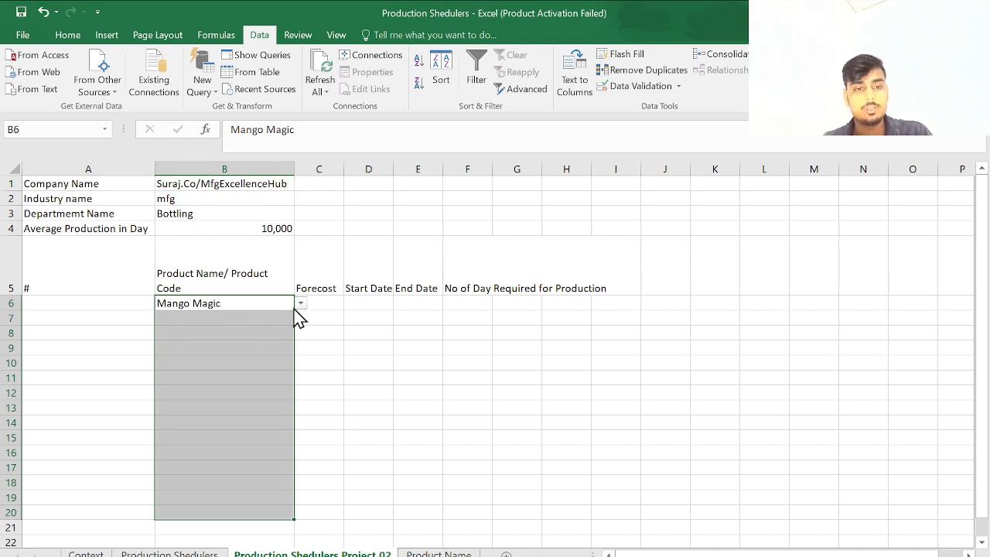
click(265, 308)
click(320, 308)
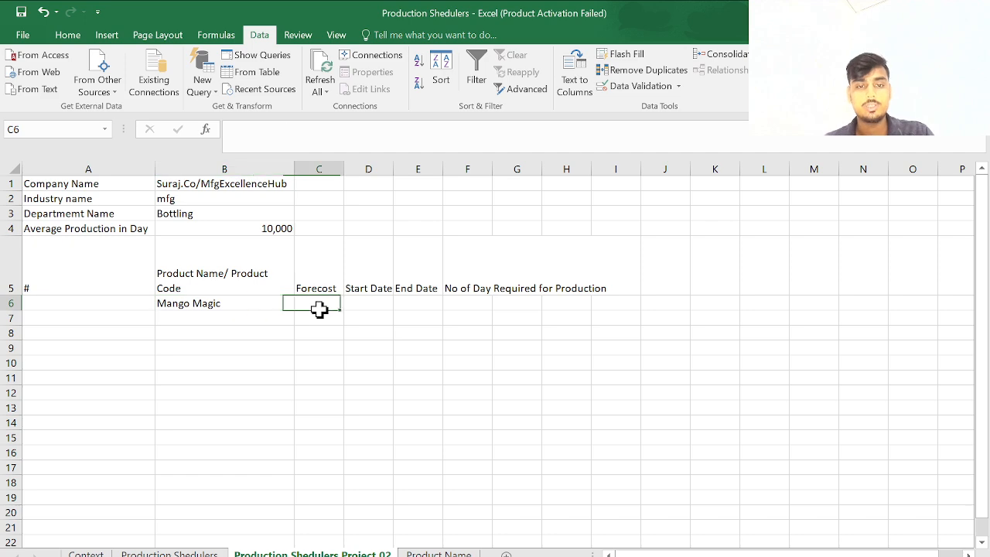
text(10)
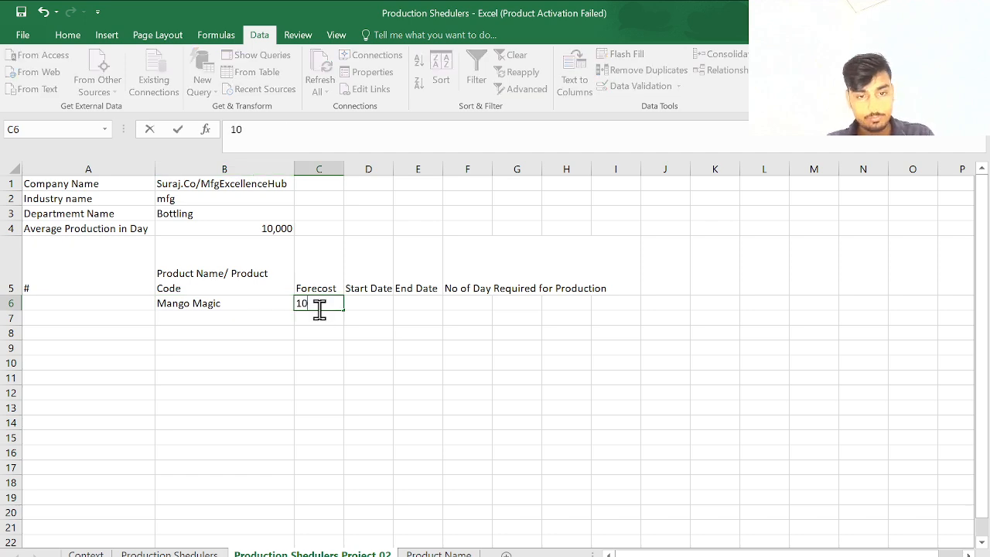
key(BackSpace)
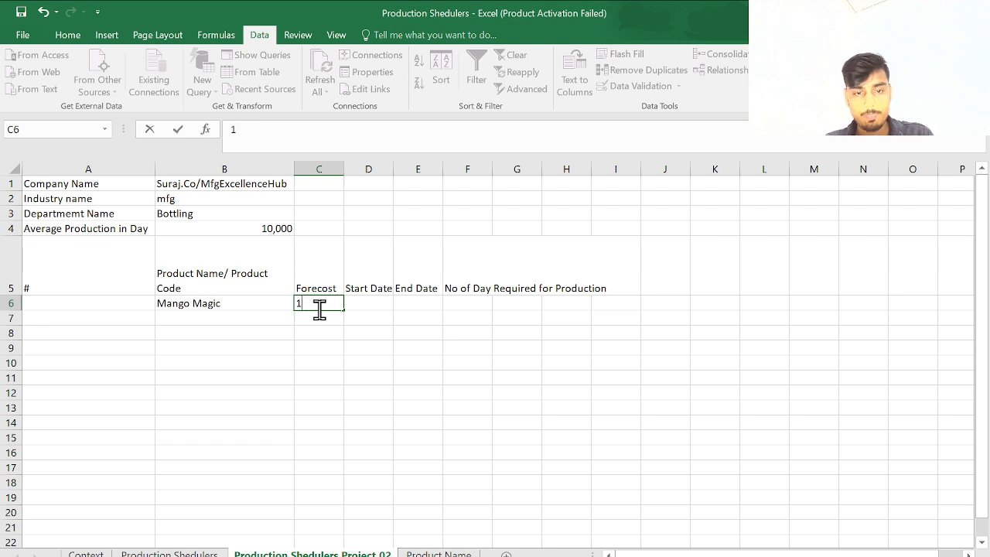
text(,000)
key(Tab)
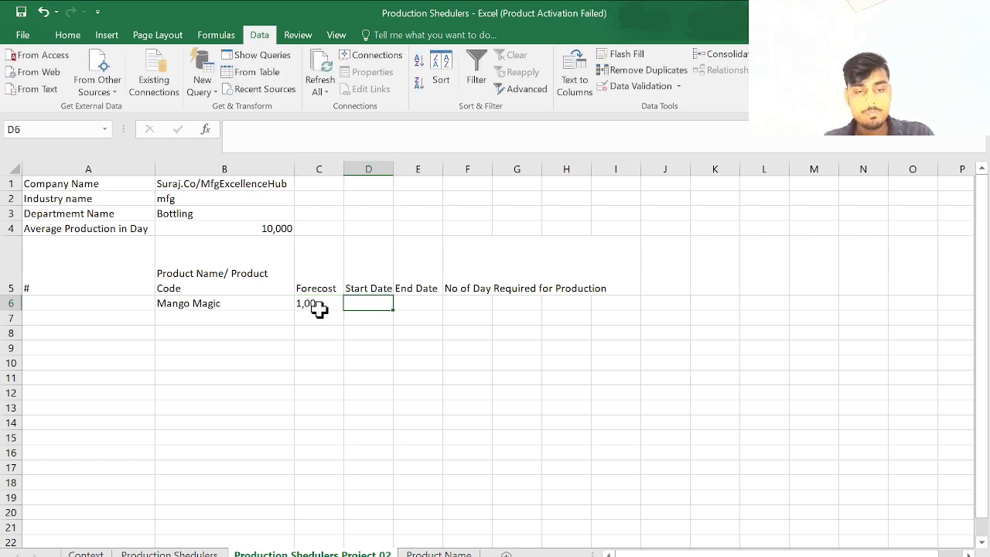
- Enter a forecast of 1000 for Mango Magic in C6
click(318, 307)
text(100)
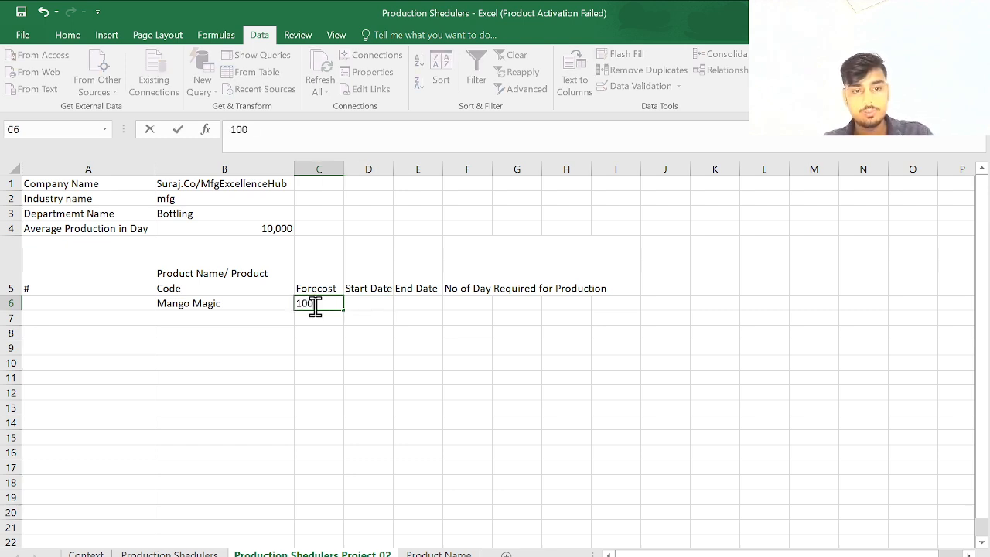
click(361, 334)
click(322, 302)
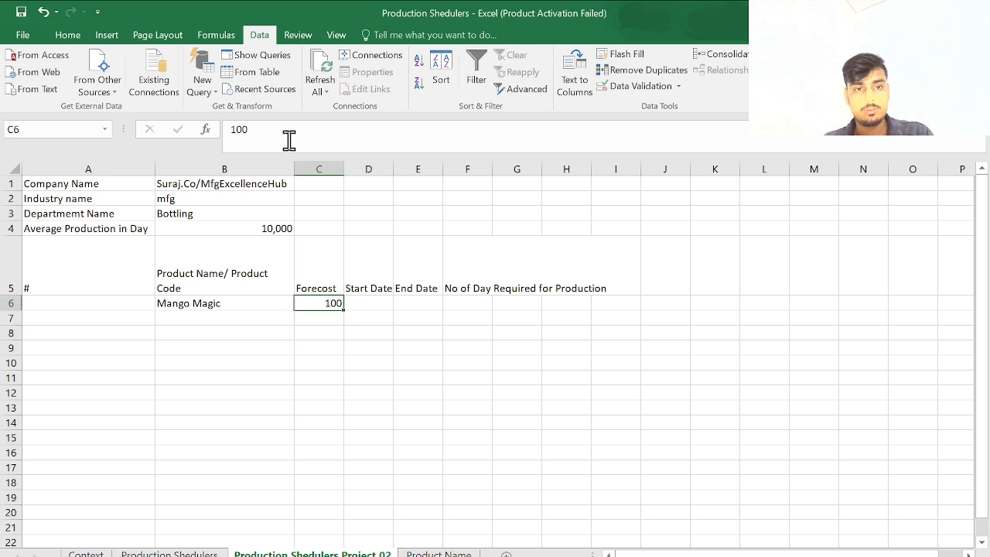
click(287, 136)
text(0)
key(Tab)
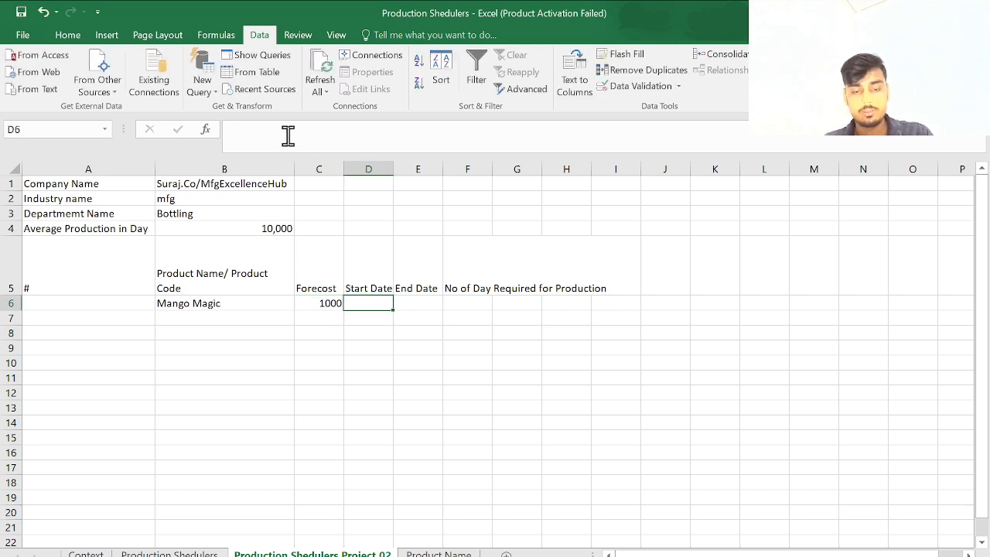
- Enter 7/1/2025 as the start date for Mango Magic in D6
text(7)
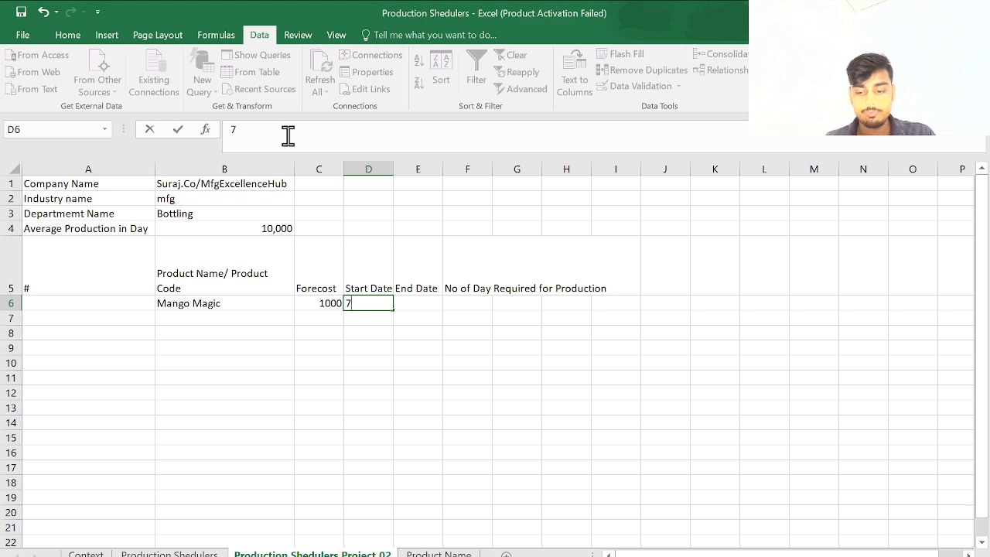
text(/01/202)
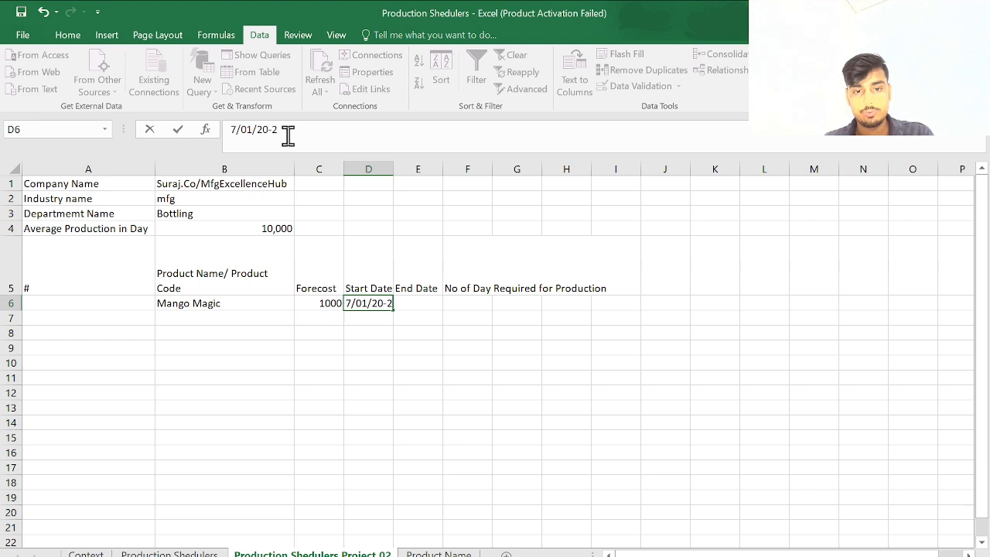
key(BackSpace)
text(2)
key(BackSpace)
text(23)
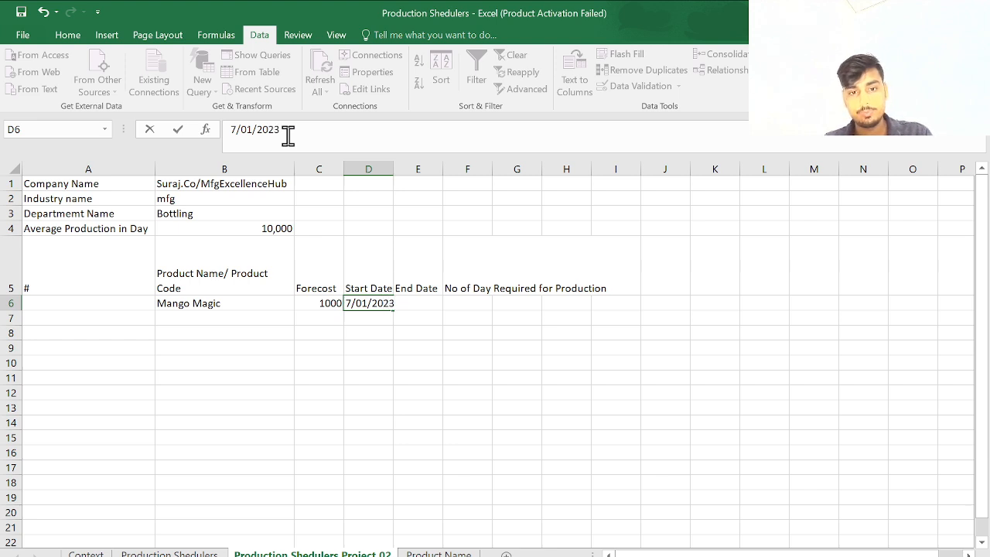
key(Tab)
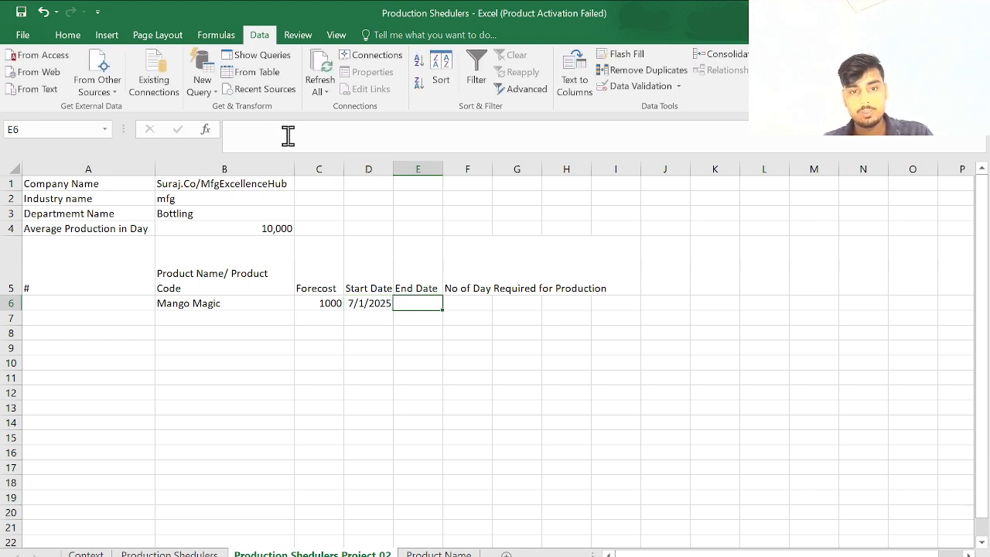
- Enter 7/30/2025 as the end date for Mango Magic in E6
text(3)
key(BackSpace)
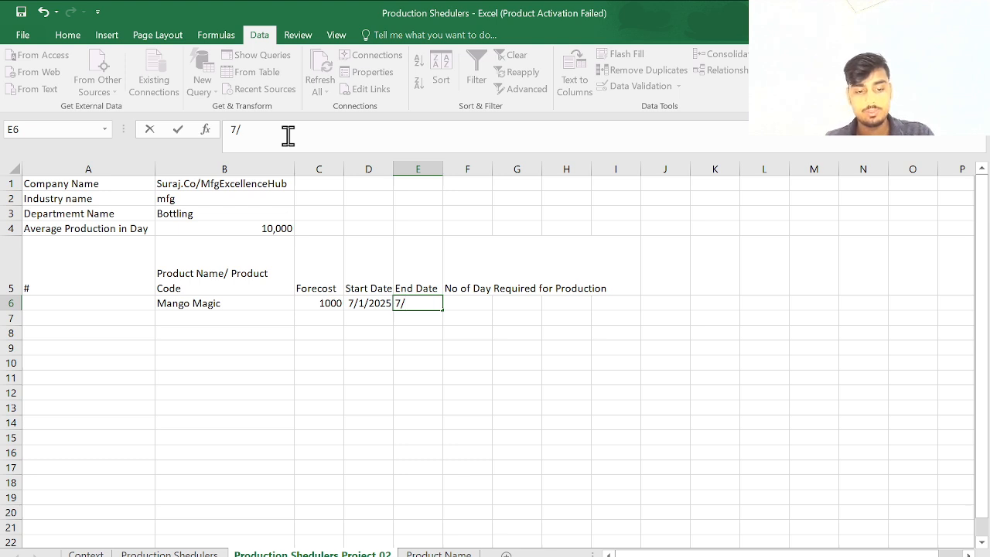
text(7/30)
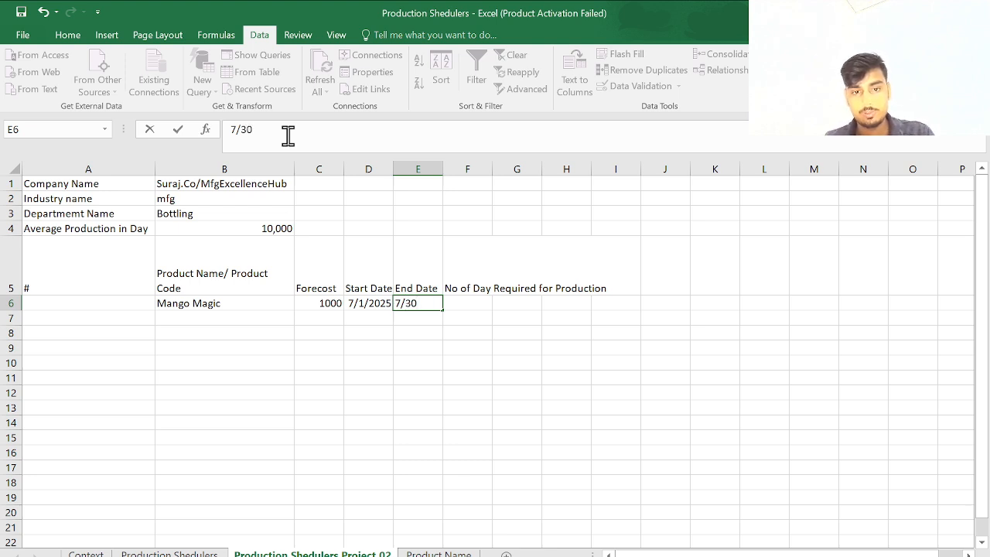
text(/202)
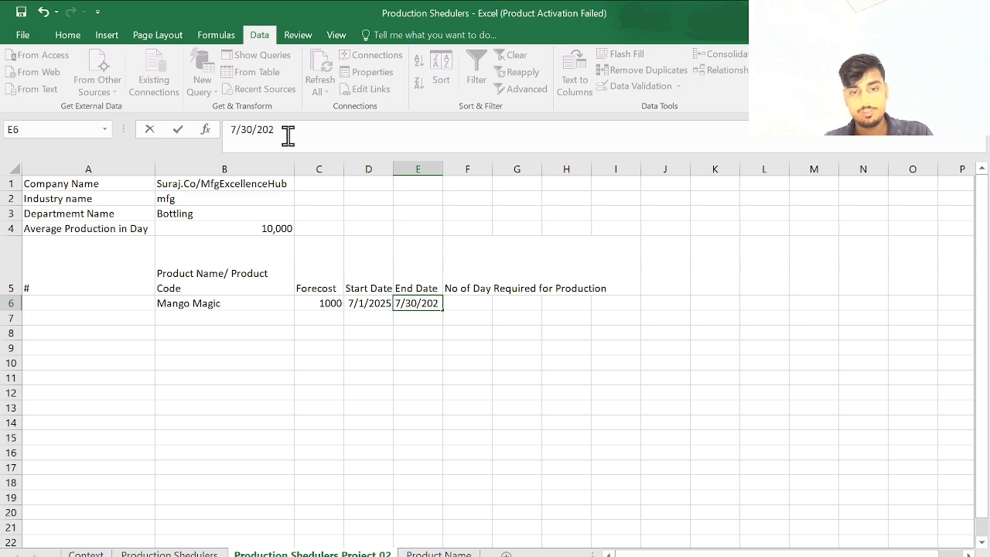
text(5)
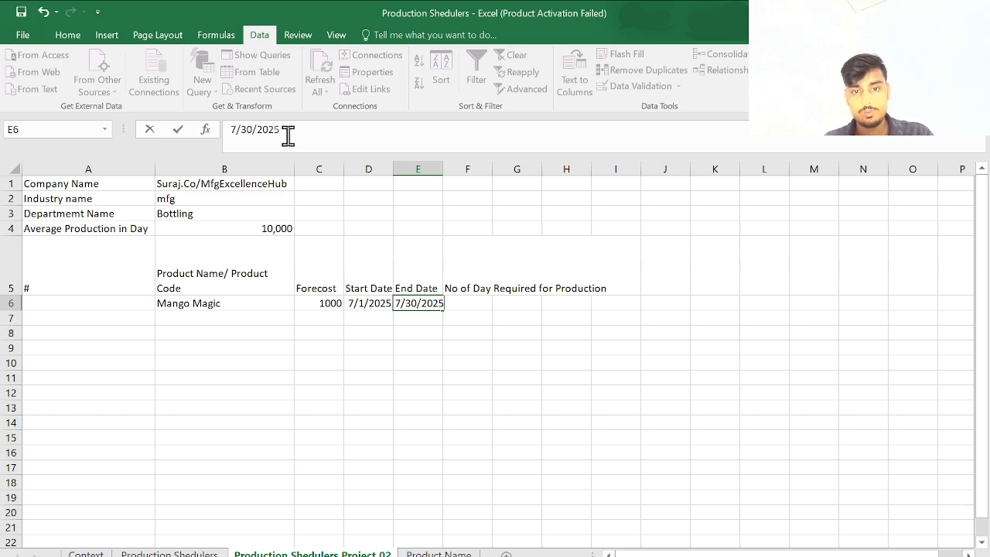
key(Tab)
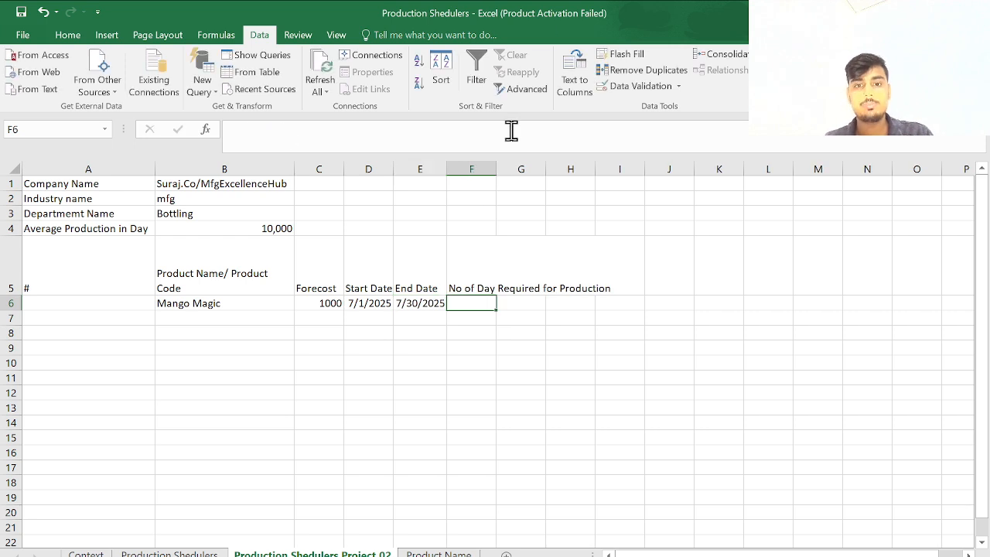
- Insert a new column F headed "Net Working Days" in F5 and fit its width to the heading
click(480, 167)
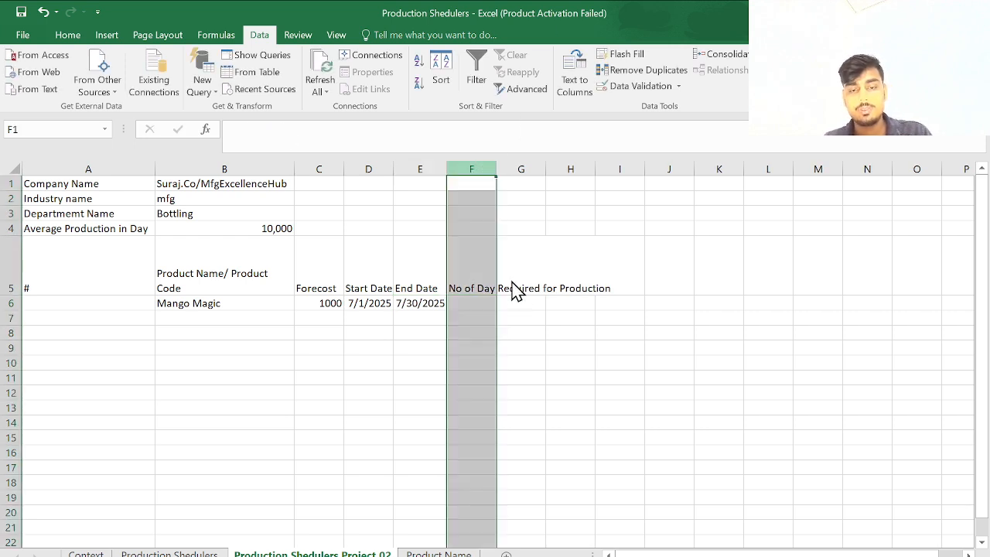
key(ctrl+shift+plus)
click(478, 260)
text(Net)
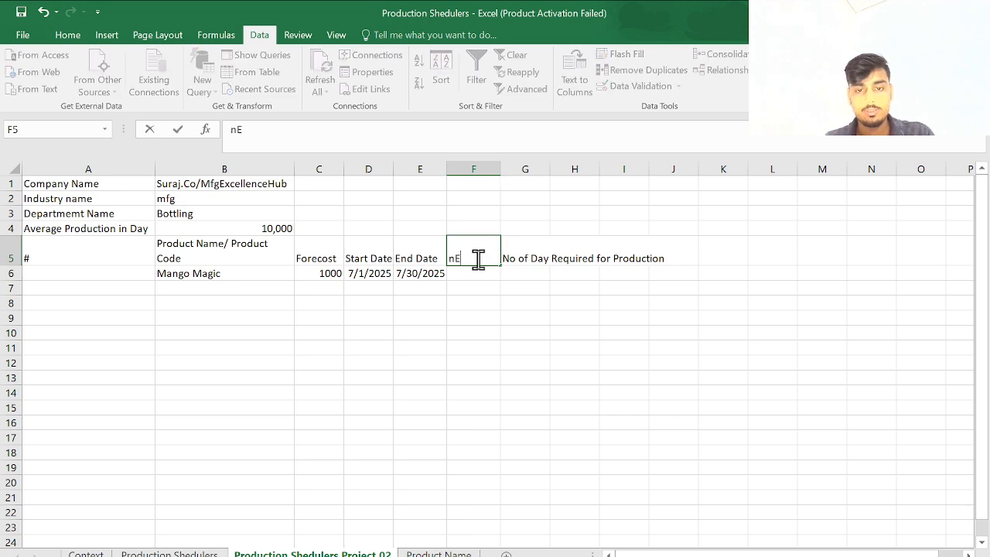
text( inv)
key(BackSpace)
key(BackSpace)
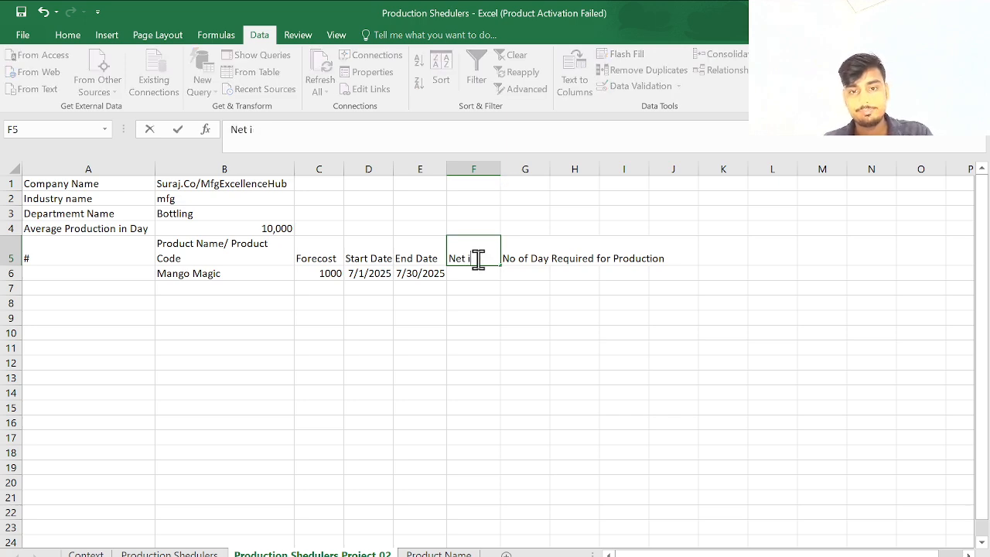
key(BackSpace)
key(BackSpace)
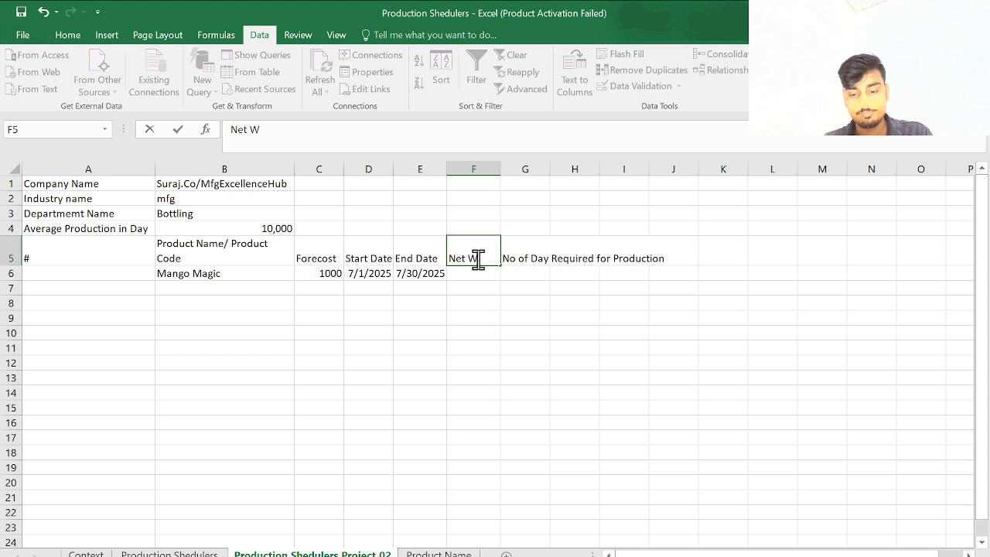
text(ing Da)
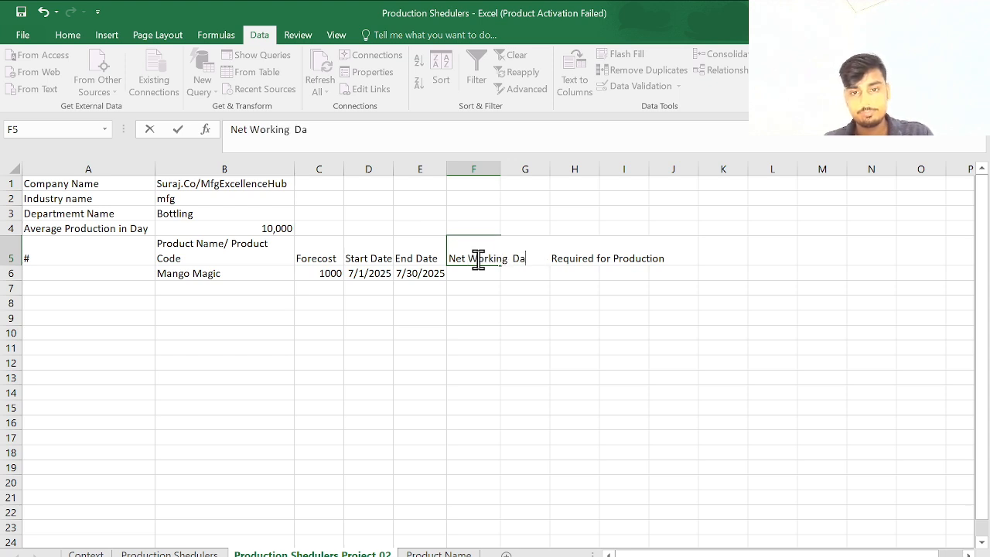
text(y)
key(Return)
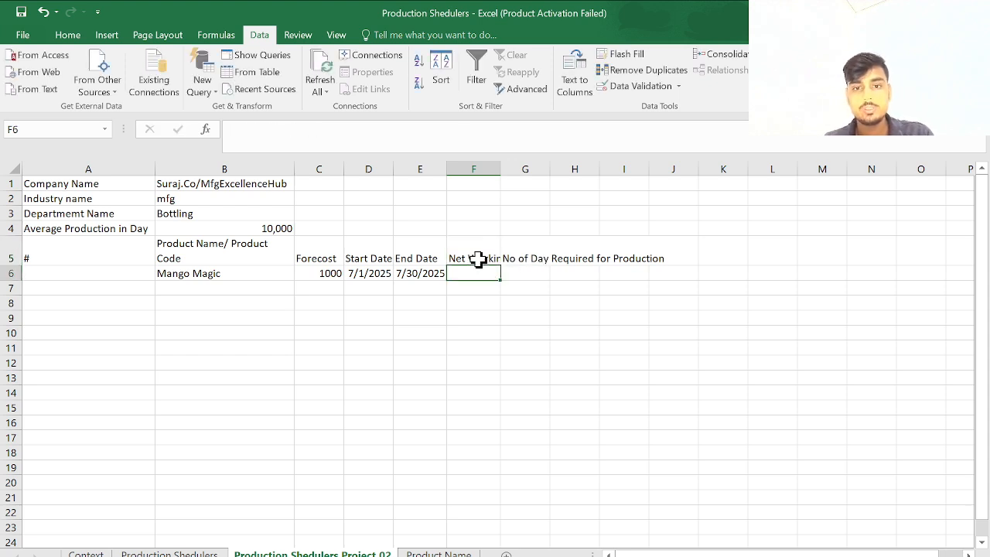
double_click(506, 166)
- Try to calculate the net working days in F6 with the formula =NETWORKDAYS((D6,E6,0)
text(=)
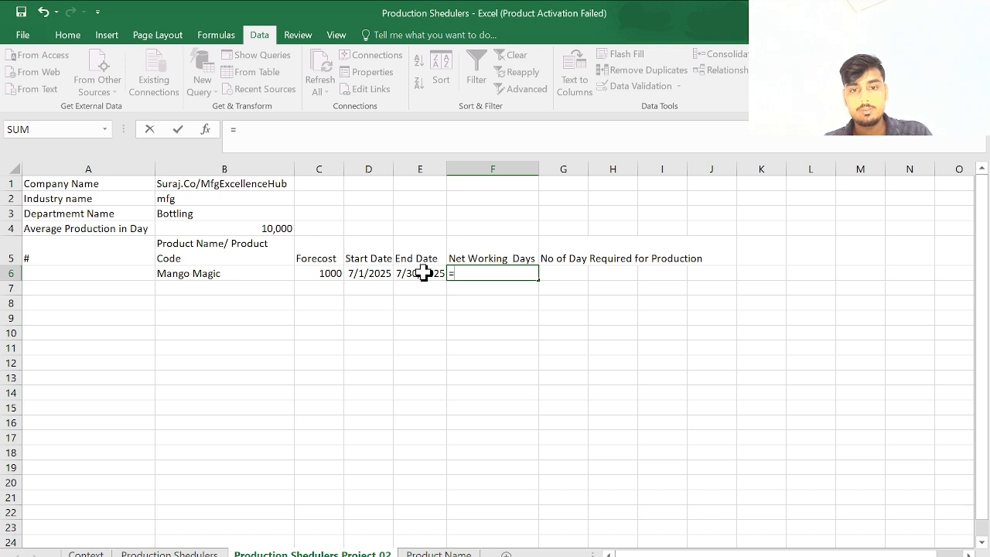
text(net)
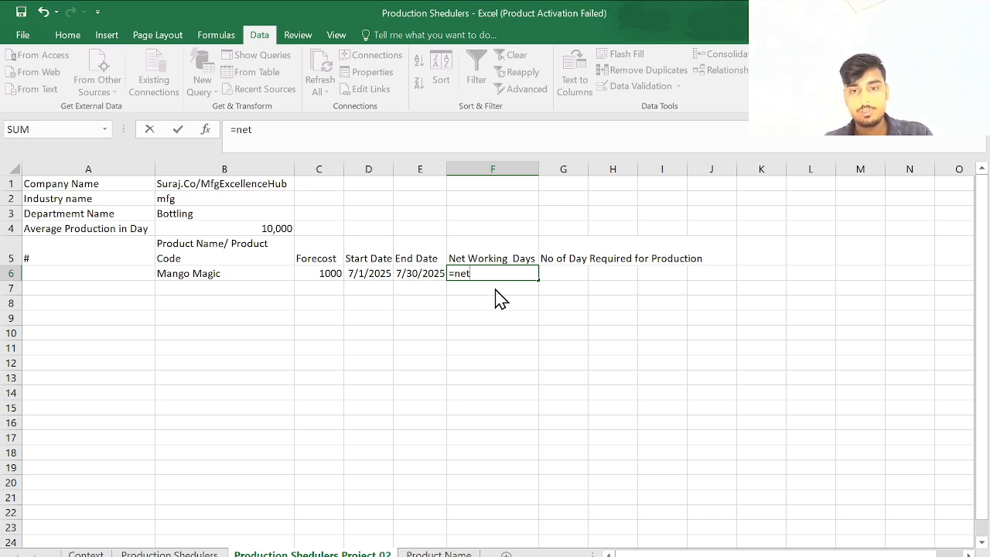
key(Tab)
text(()
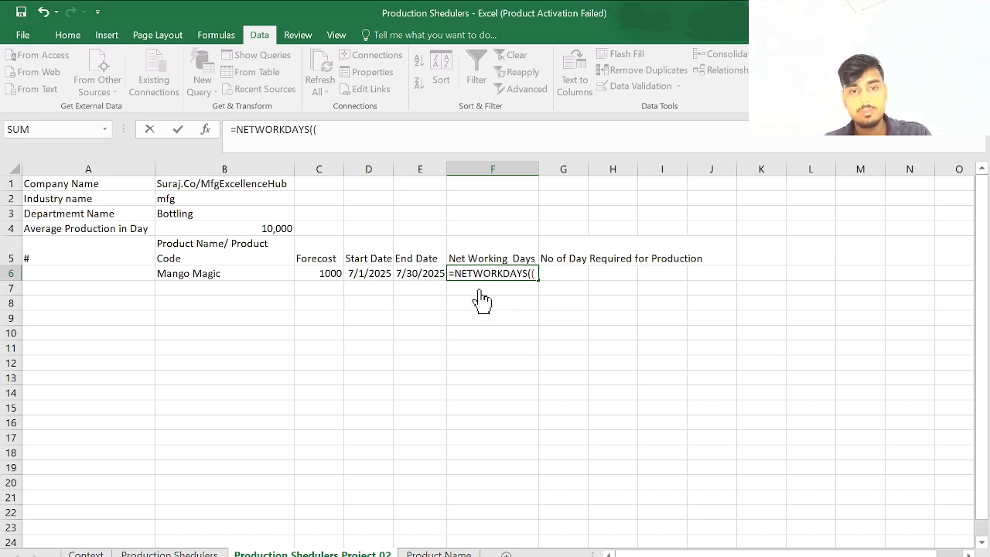
click(377, 272)
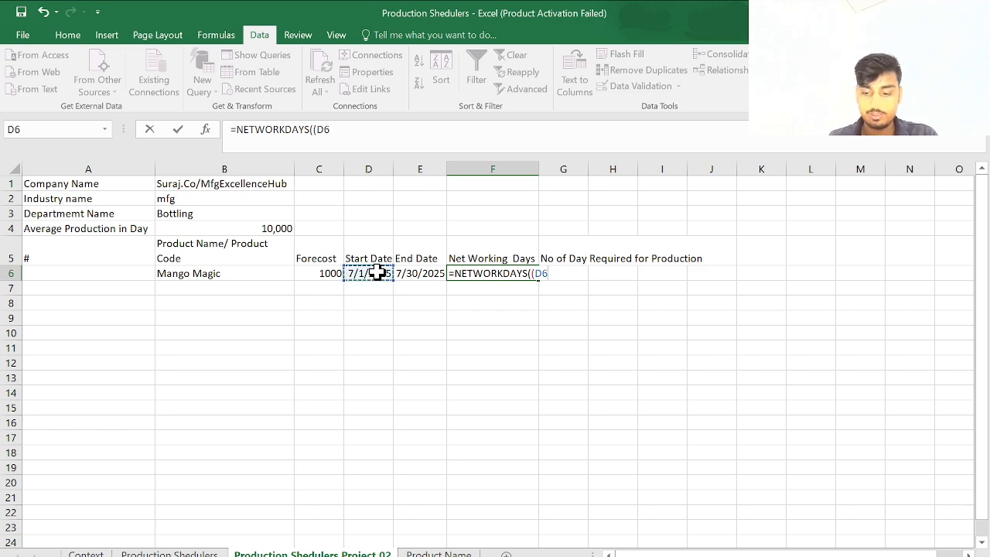
text(,)
click(414, 274)
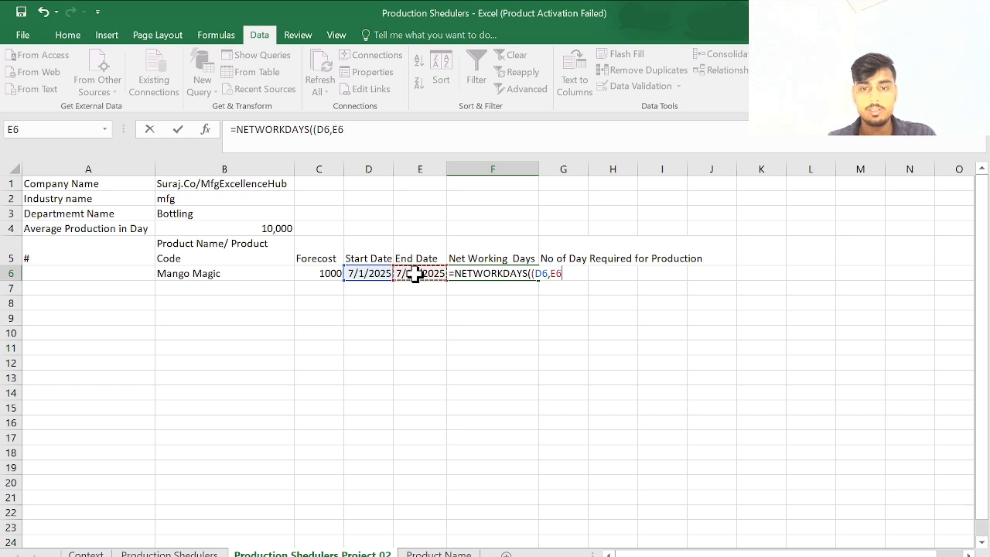
text(,0)
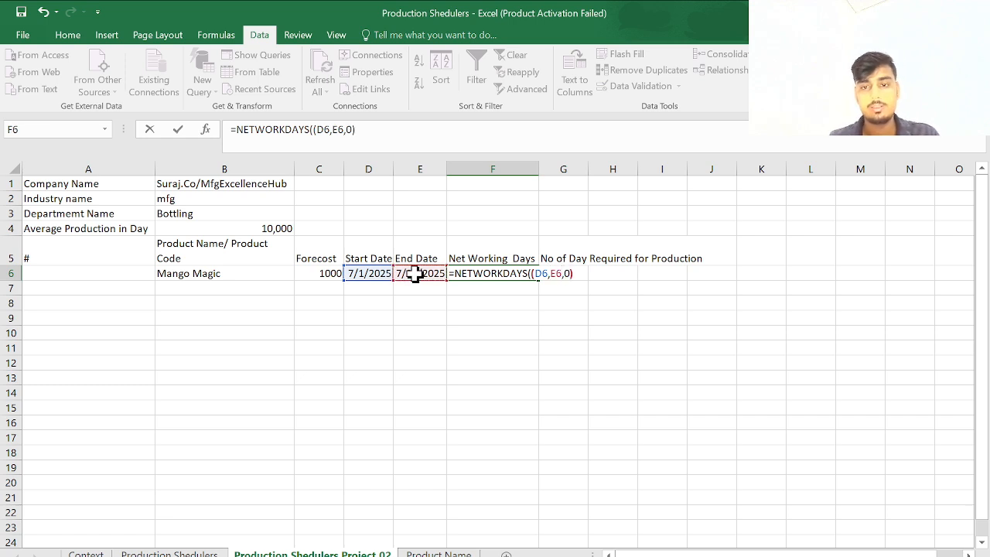
key(Return)
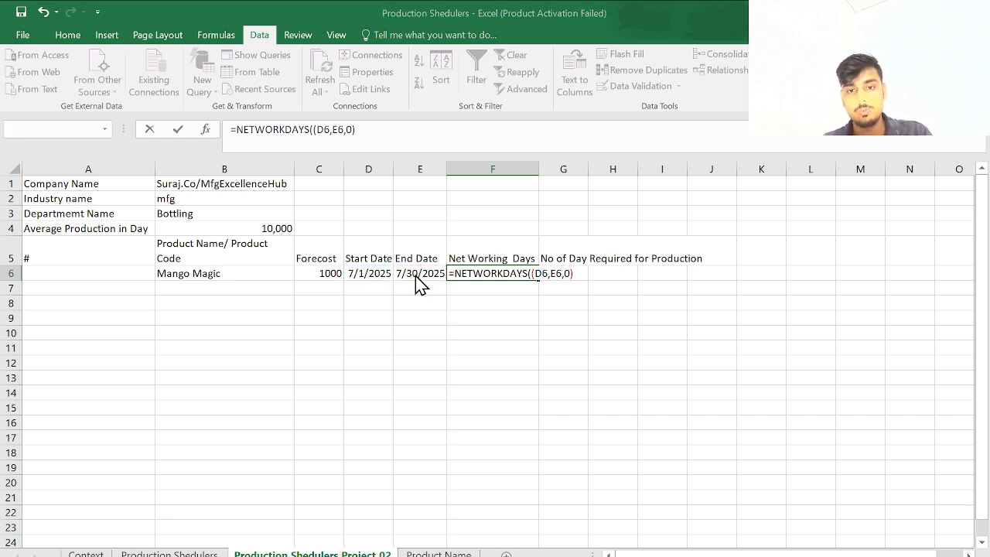
click(648, 239)
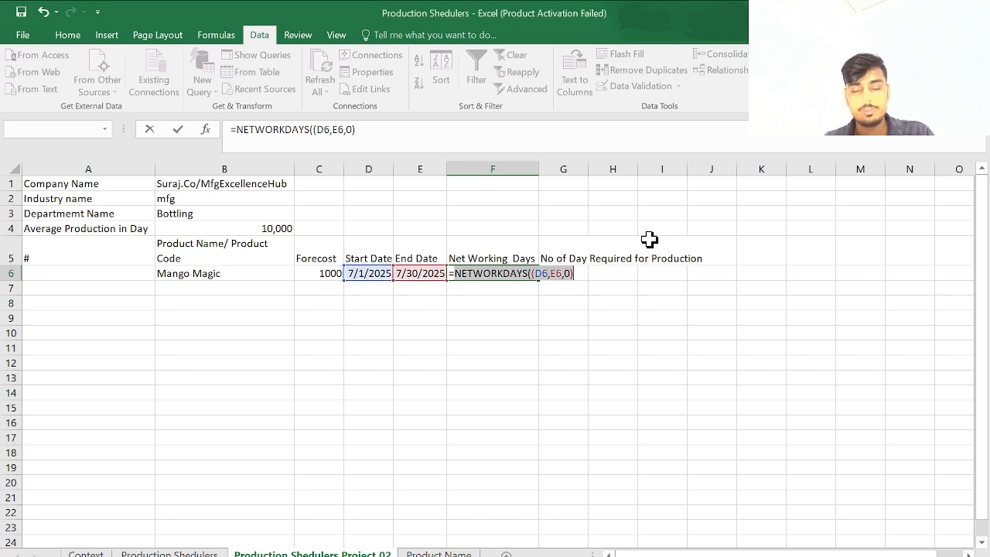
click(391, 129)
key(Return)
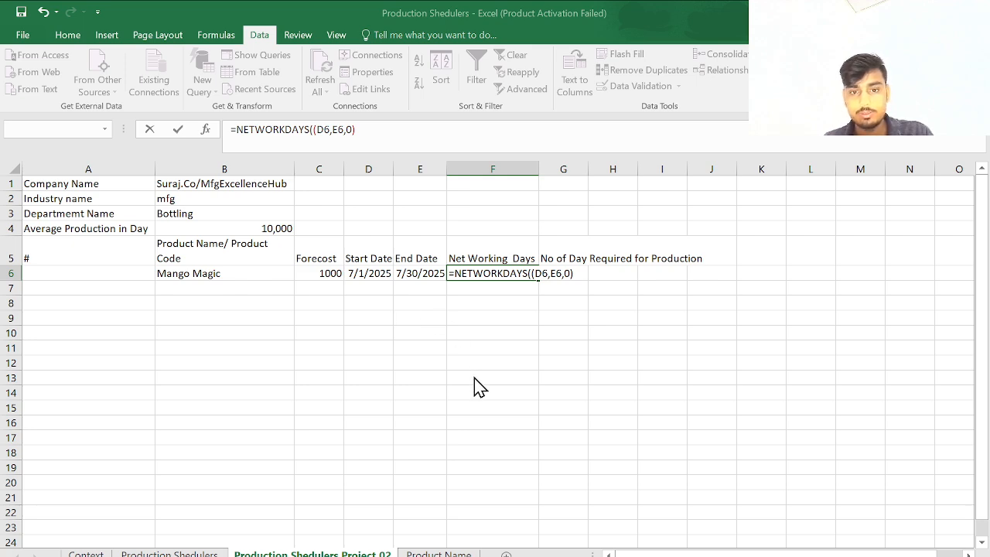
- Delete the whole NETWORKDAYS formula from F6 and leave the cell empty
key(F2)
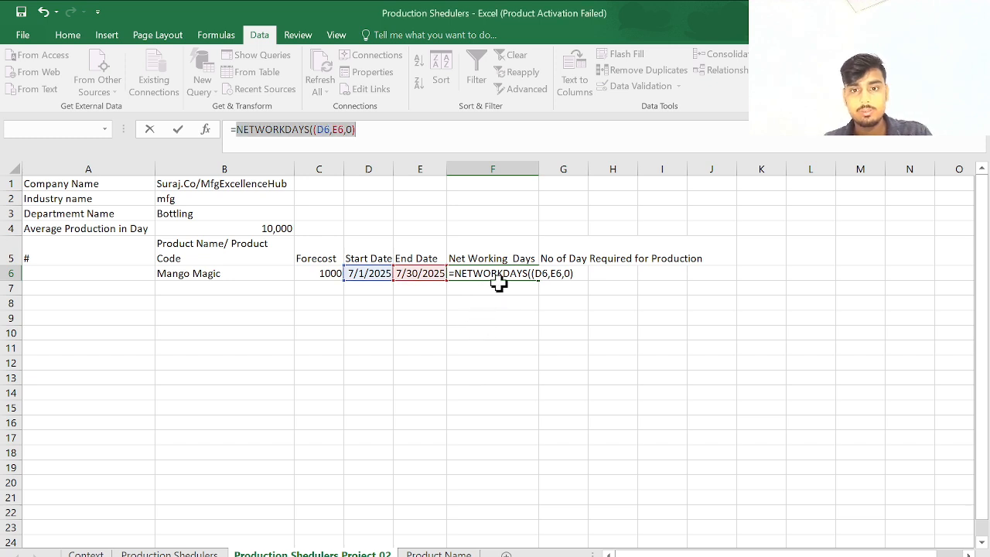
click(362, 130)
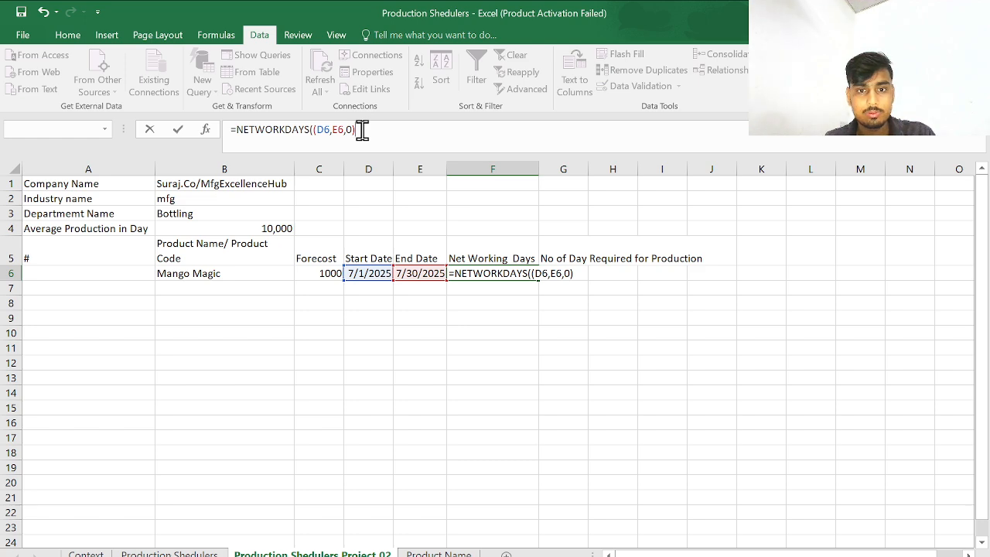
key(BackSpace)
key(BackSpace)
key(BackSpace)
key(BackSpace)
key(BackSpace)
key(BackSpace)
key(BackSpace)
key(BackSpace)
key(BackSpace)
key(BackSpace)
key(BackSpace)
key(BackSpace)
key(BackSpace)
key(BackSpace)
key(BackSpace)
key(BackSpace)
key(BackSpace)
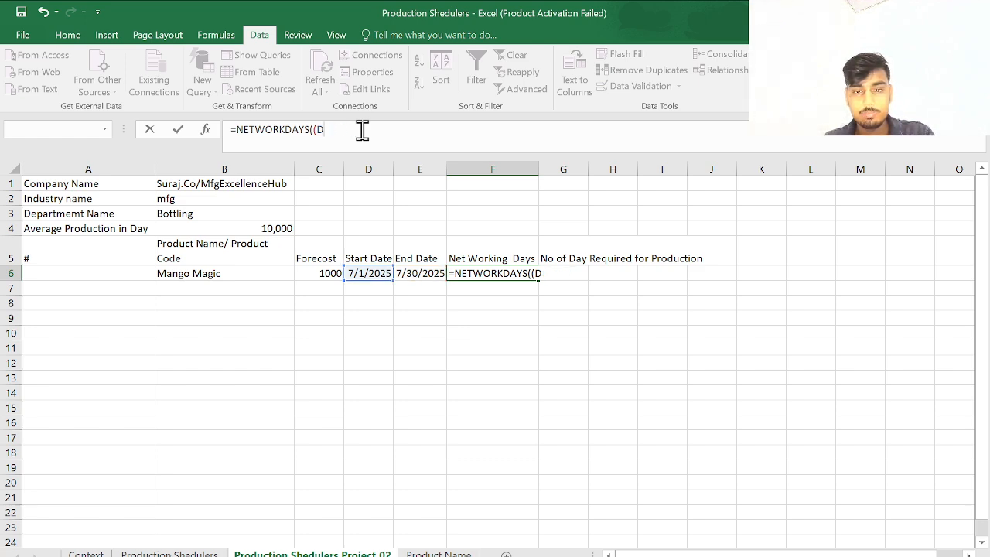
key(BackSpace)
key(BackSpace)
key(BackSpace)
key(BackSpace)
key(BackSpace)
key(Return)
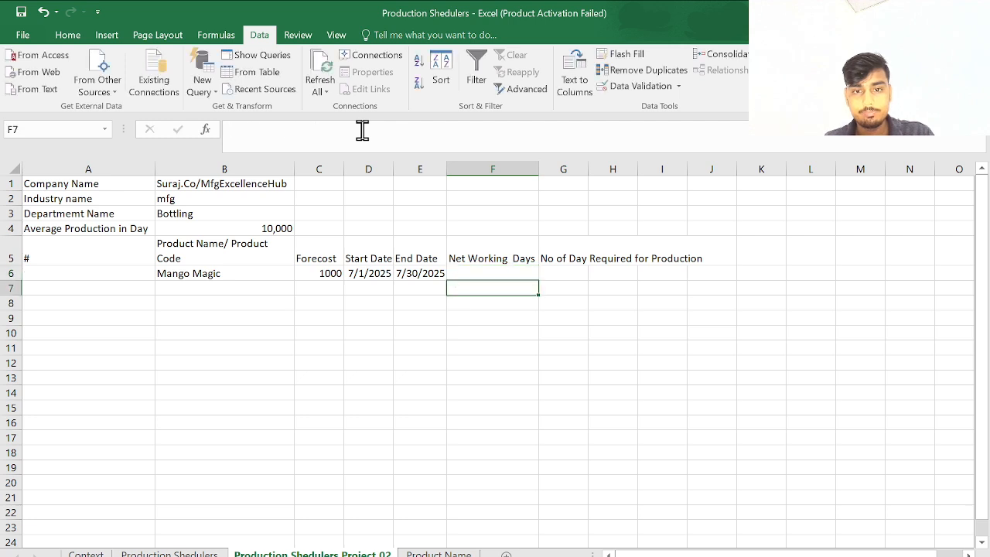
- Format the start and end dates in D6:E6 as Long Date
drag(358, 277, 404, 276)
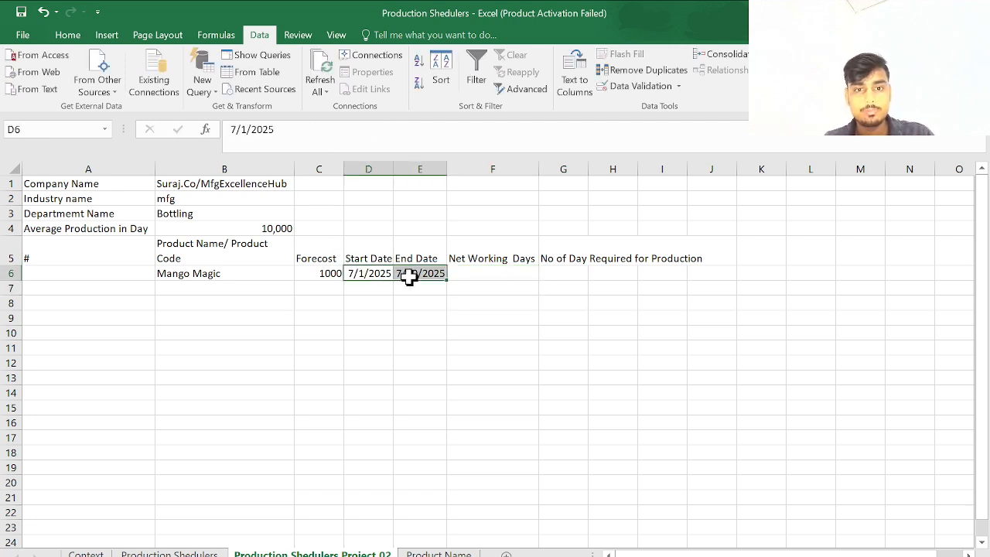
click(68, 39)
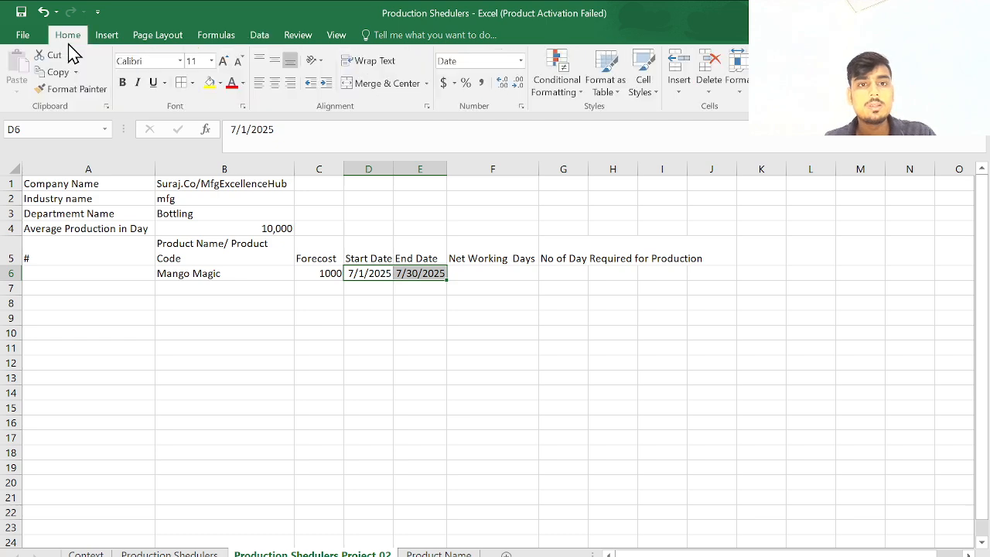
click(521, 61)
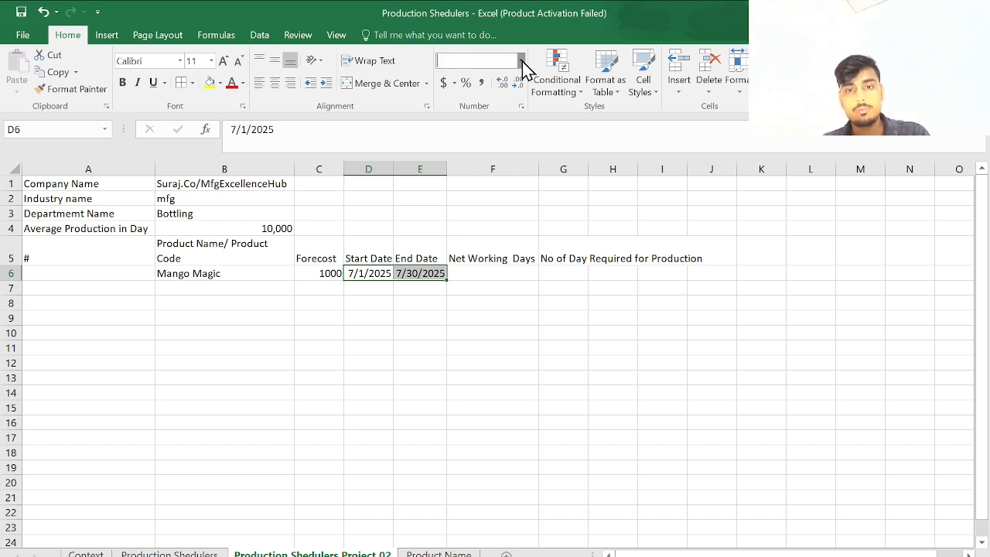
click(536, 256)
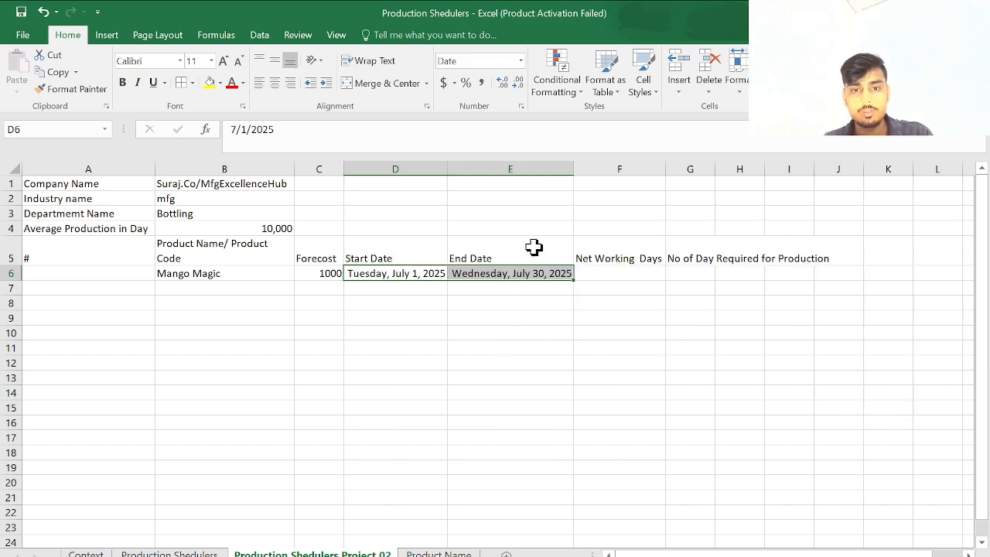
- Begin a NETWORKDAYS formula in F6 with the start date in D6 as its first argument
click(589, 262)
click(595, 270)
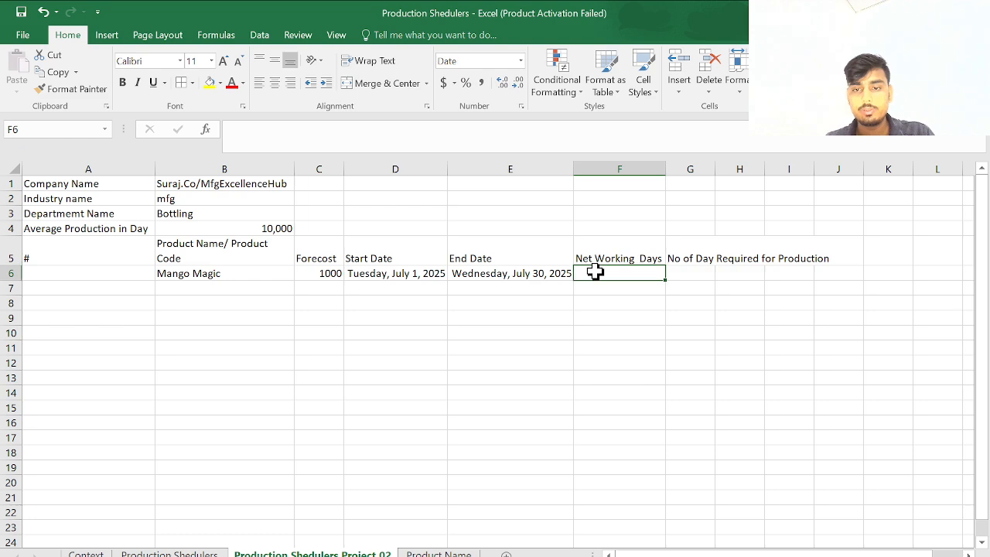
text(=ne)
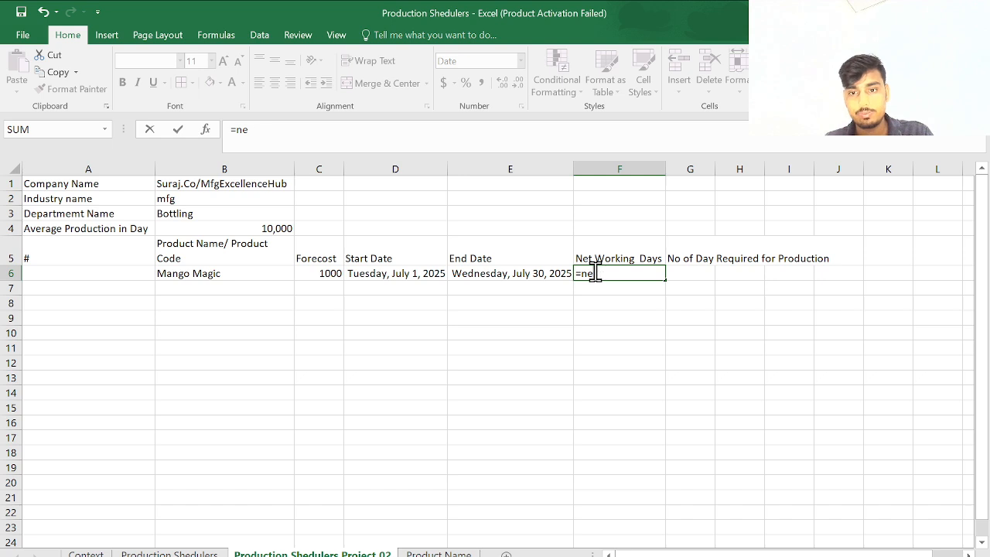
text(t)
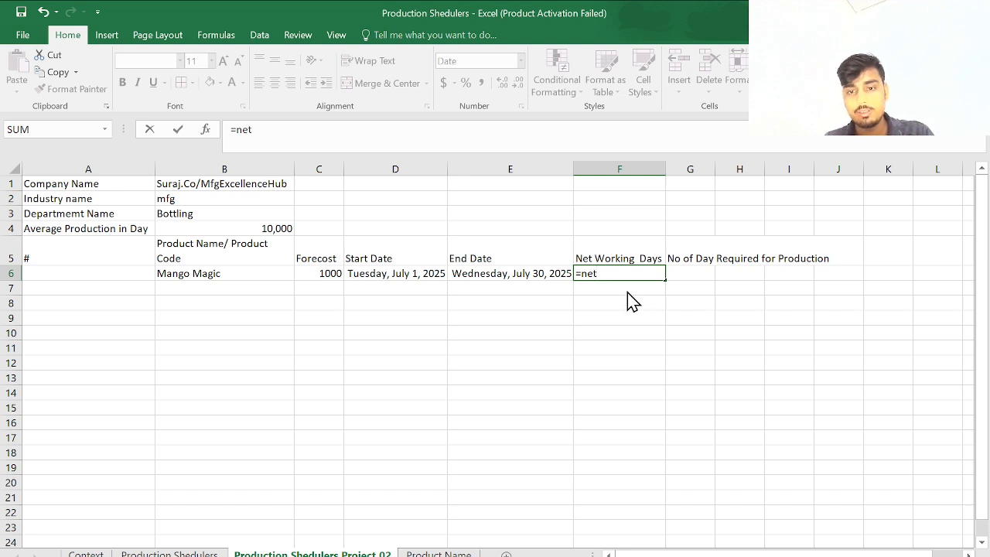
key(Tab)
click(416, 277)
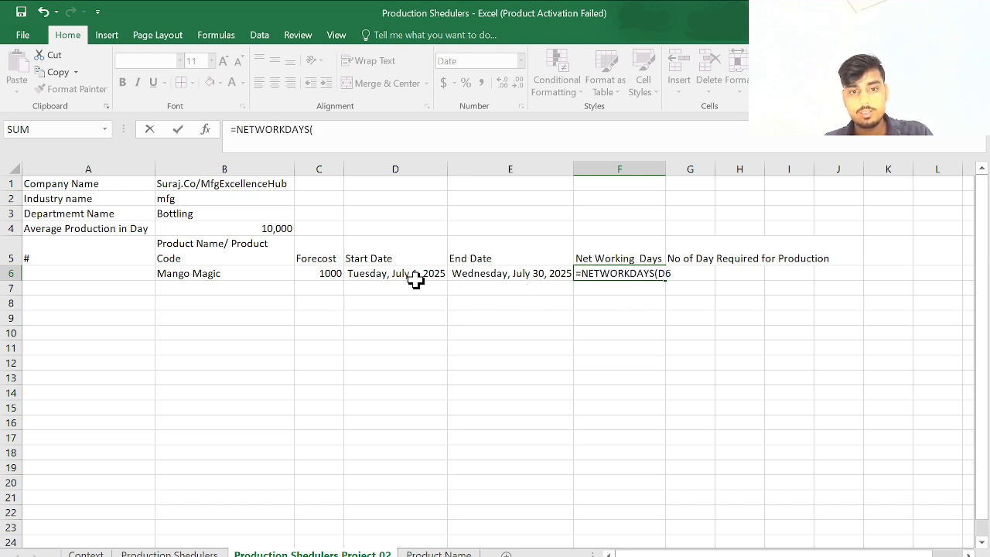
- Complete the Net Working Days formula in F6 as =NETWORKDAYS(D6,E6,0), using the start date, end date and 0 for holidays
text(,)
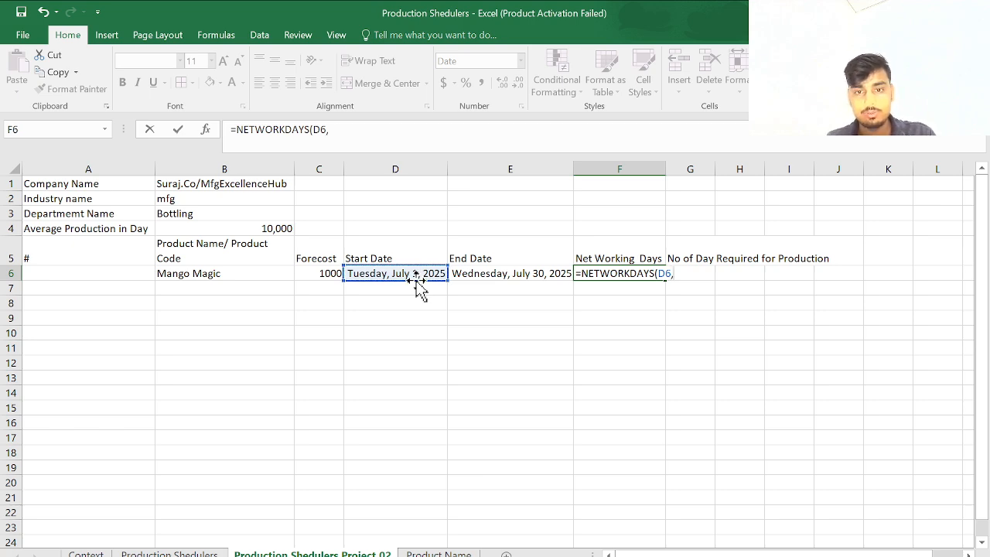
click(502, 276)
text(,0)
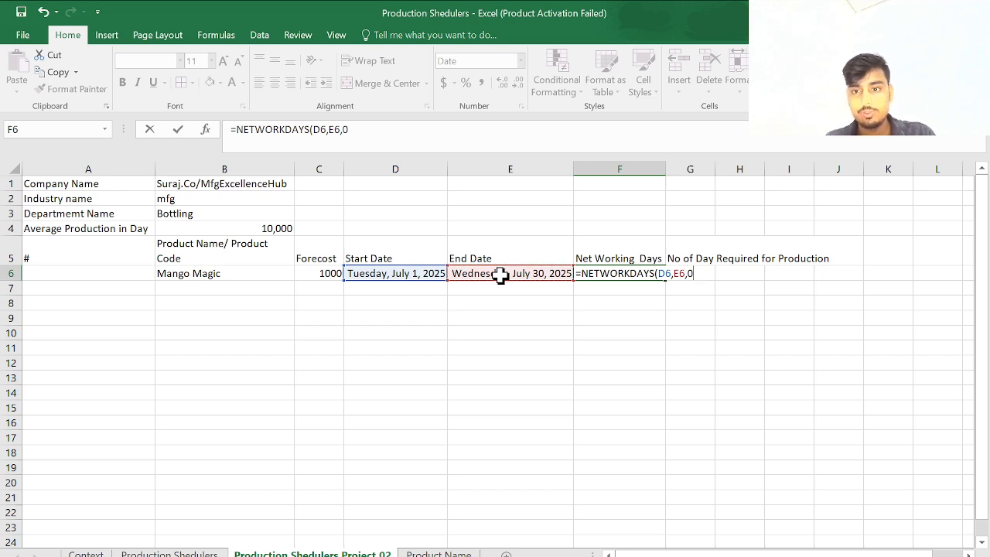
key(Return)
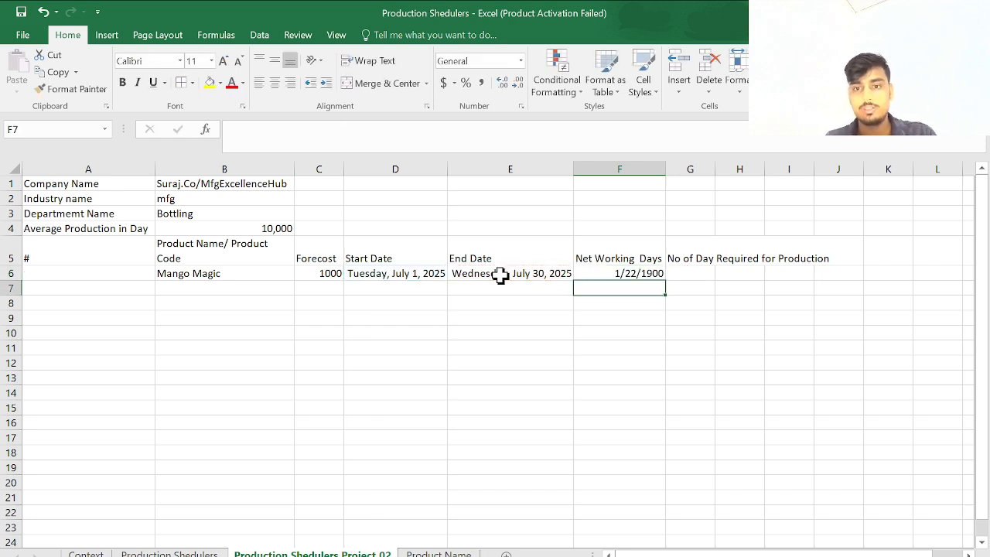
- Format the Net Working Days cell F6 as Number
click(584, 273)
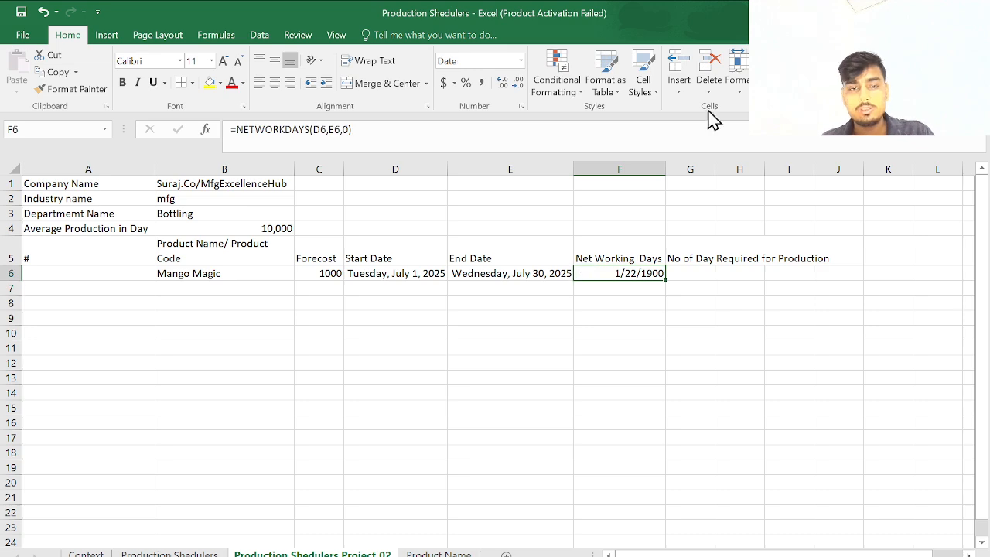
click(521, 61)
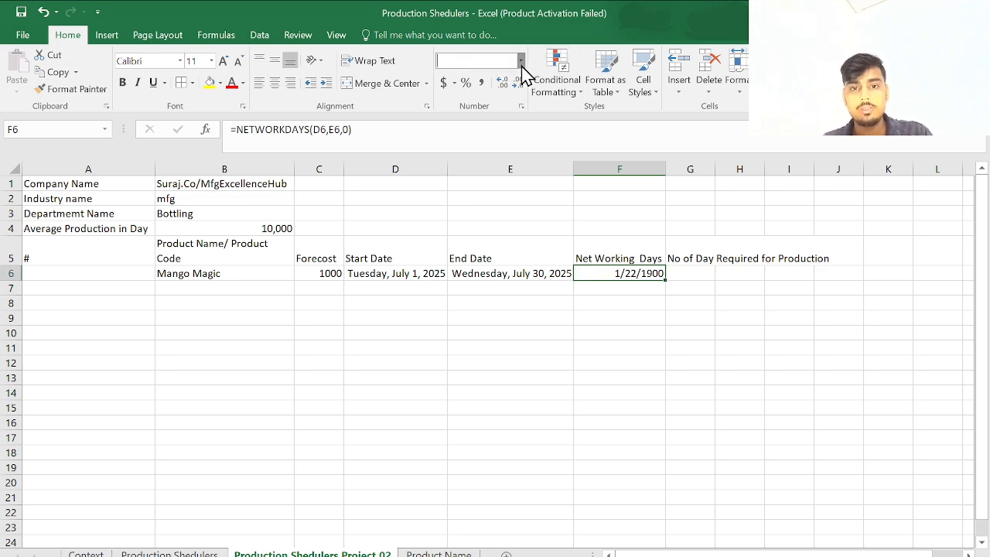
click(499, 123)
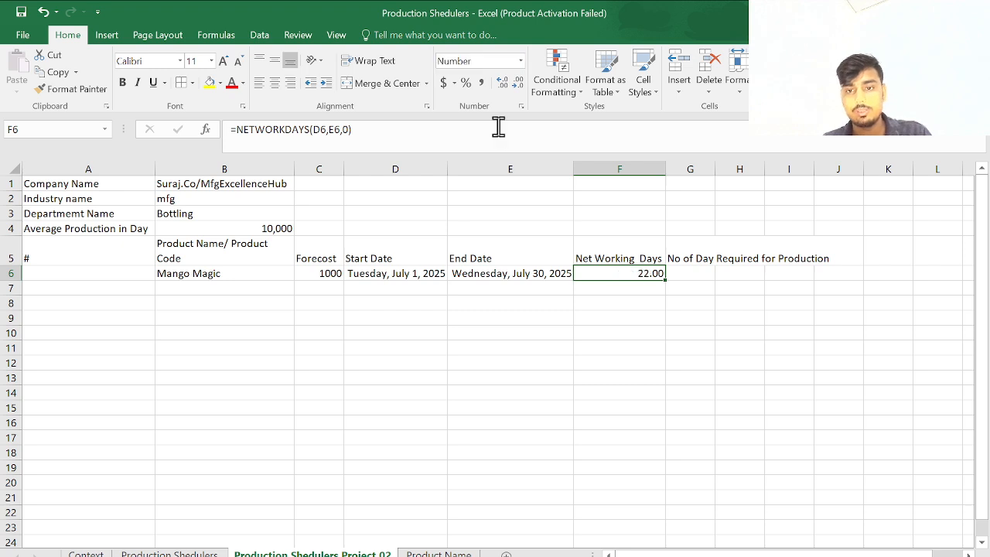
- Fit column G to its header and calculate the days required for production in G6 with =C6/B4
click(680, 276)
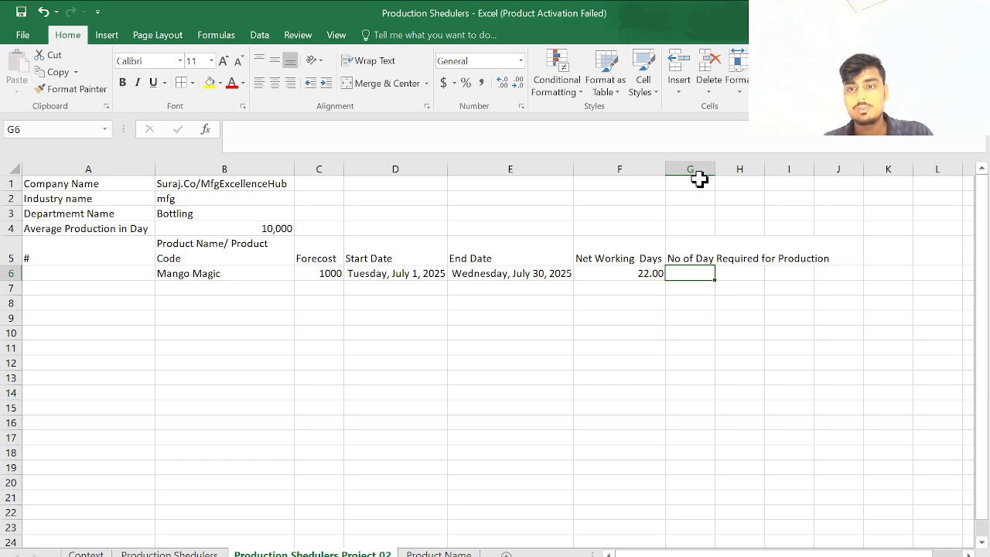
double_click(714, 166)
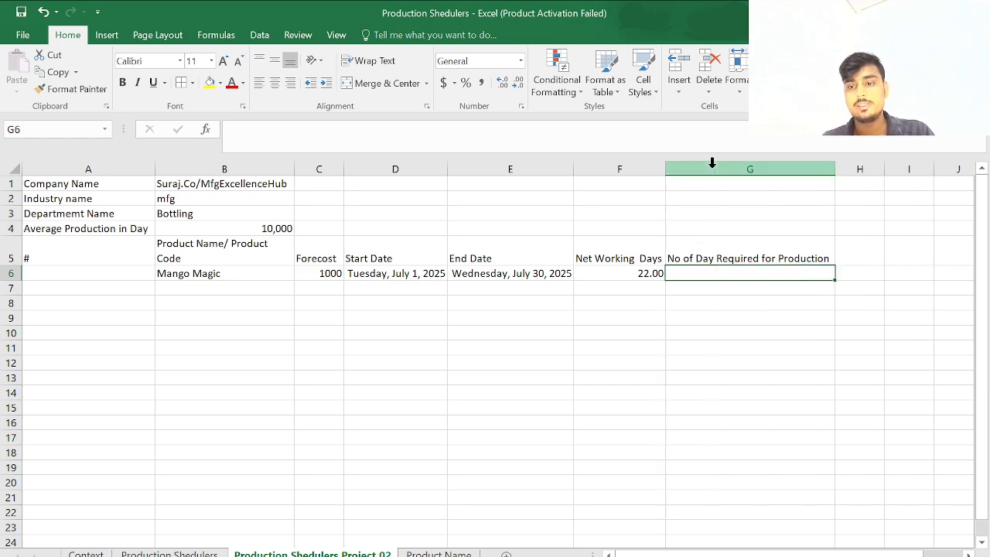
text(=)
key(Escape)
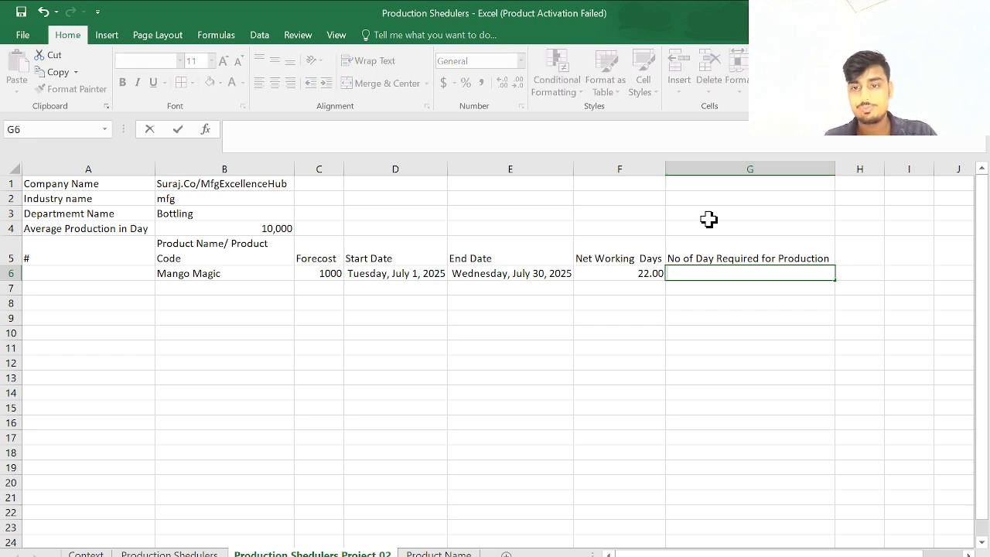
text(=)
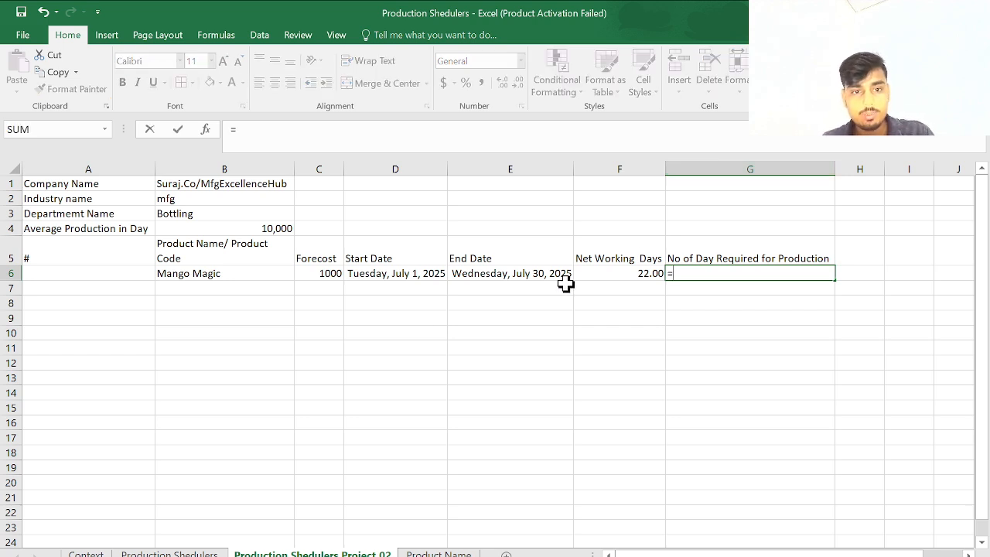
click(318, 288)
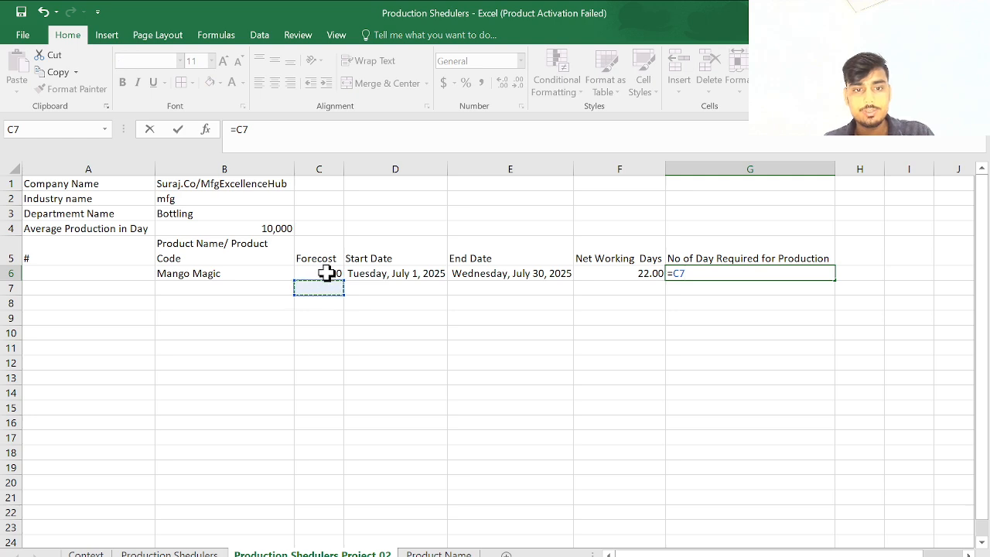
click(326, 273)
text(/)
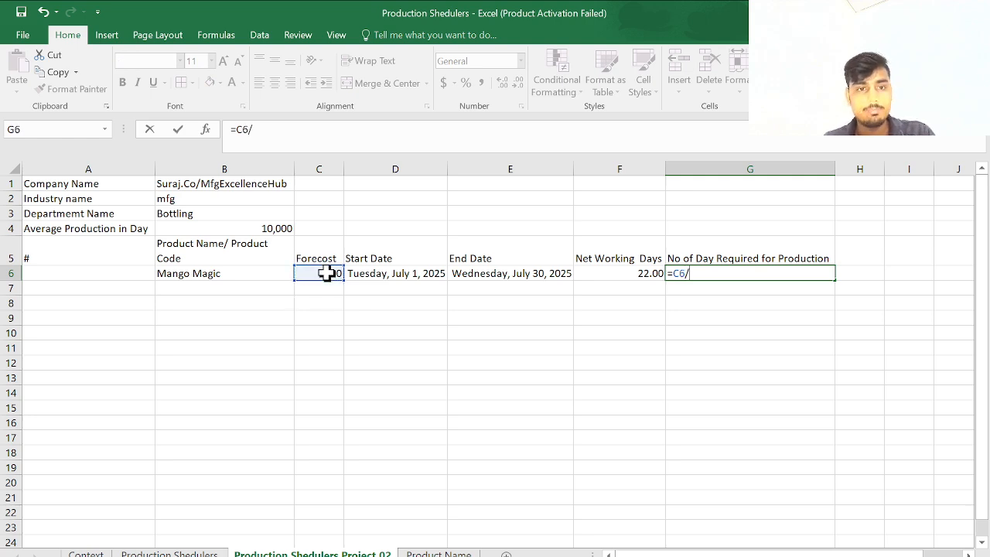
click(264, 229)
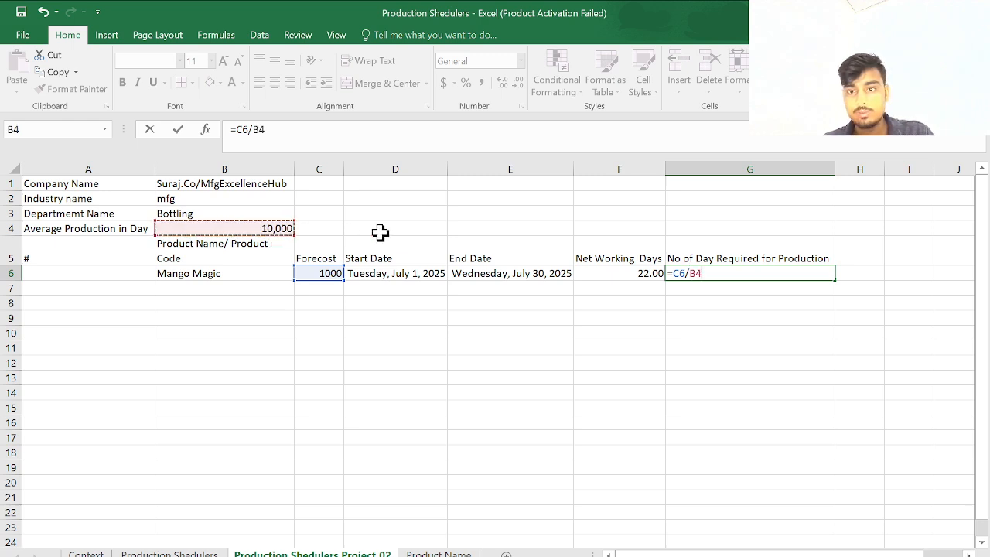
key(Return)
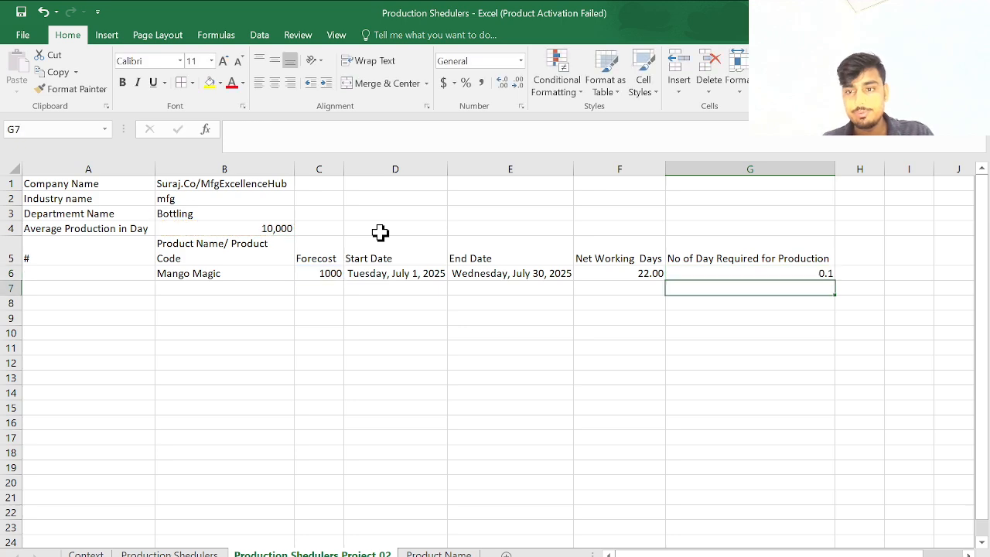
click(718, 272)
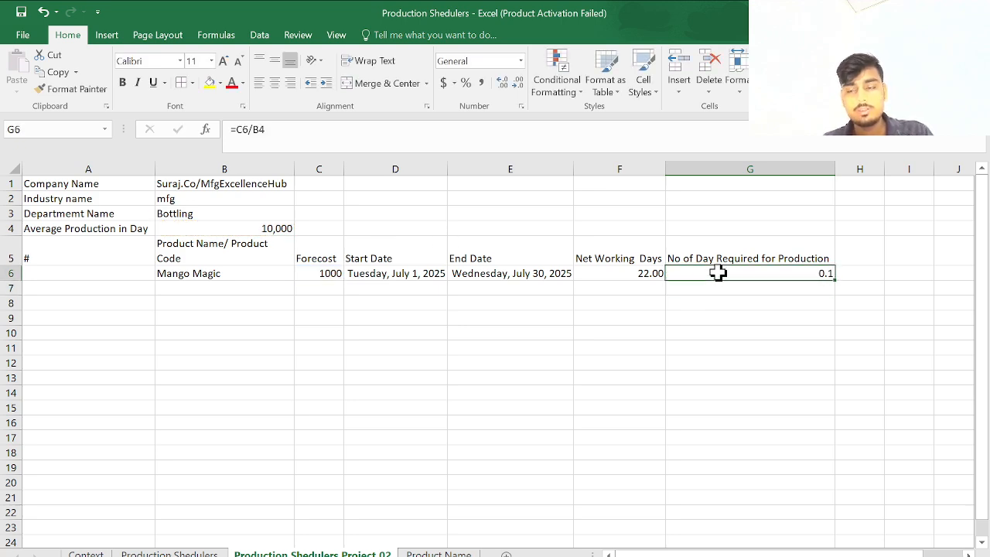
- Change the Mango Magic forecast in C6 to 100,000 and check the required and net working days formulas
click(309, 275)
click(326, 124)
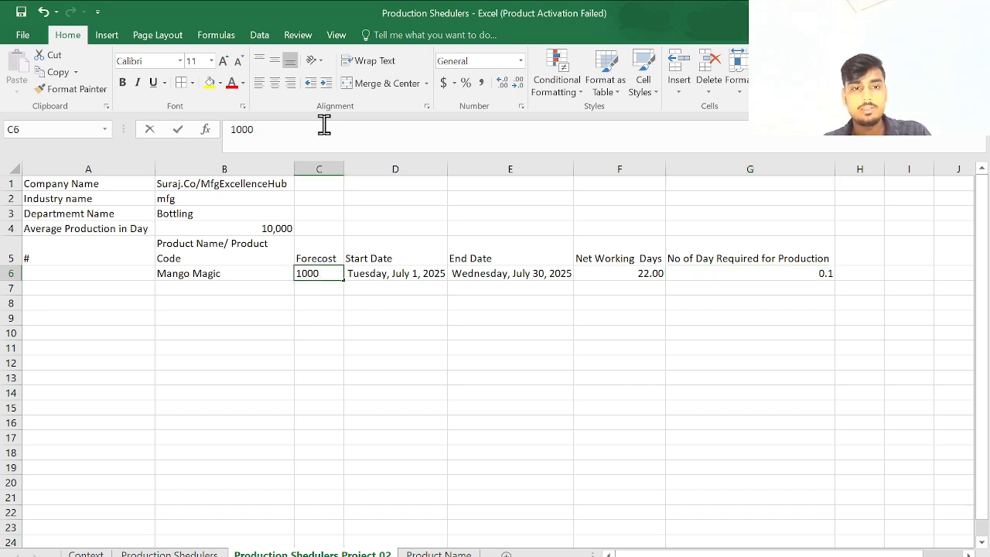
text(00)
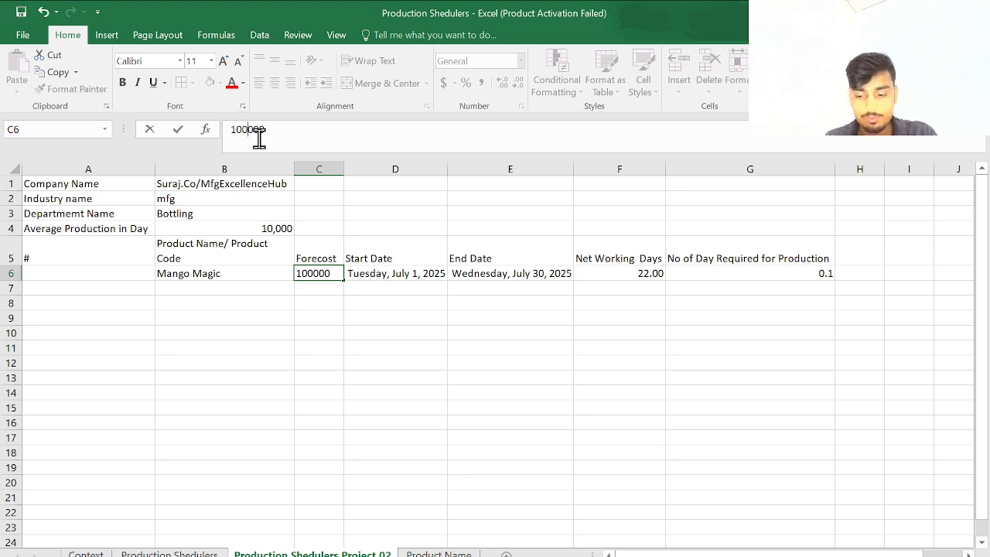
text(,)
key(Return)
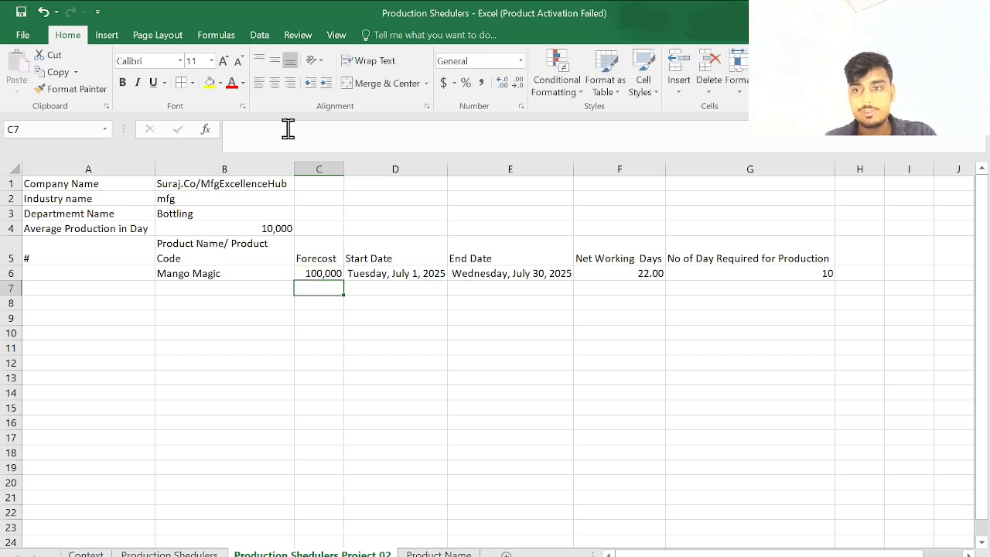
click(817, 277)
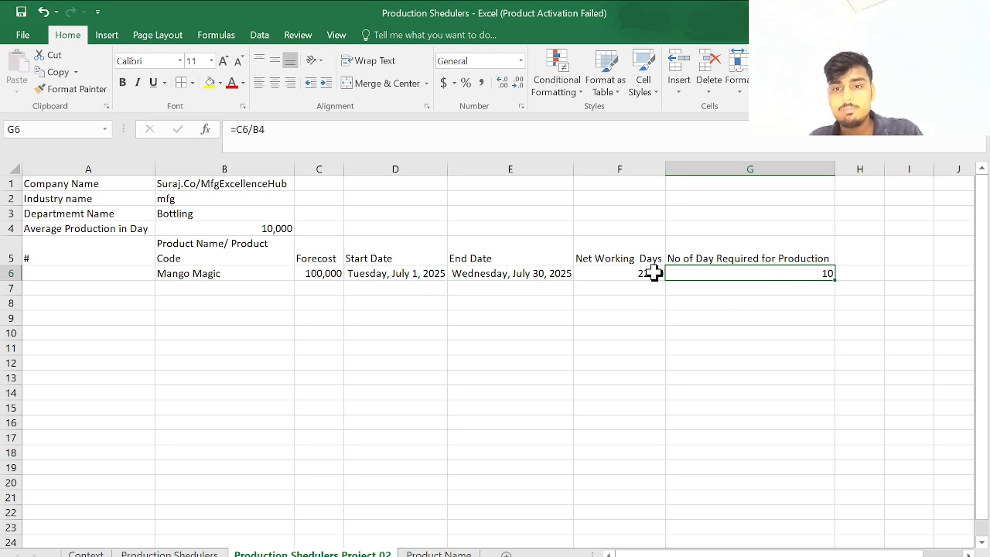
click(607, 276)
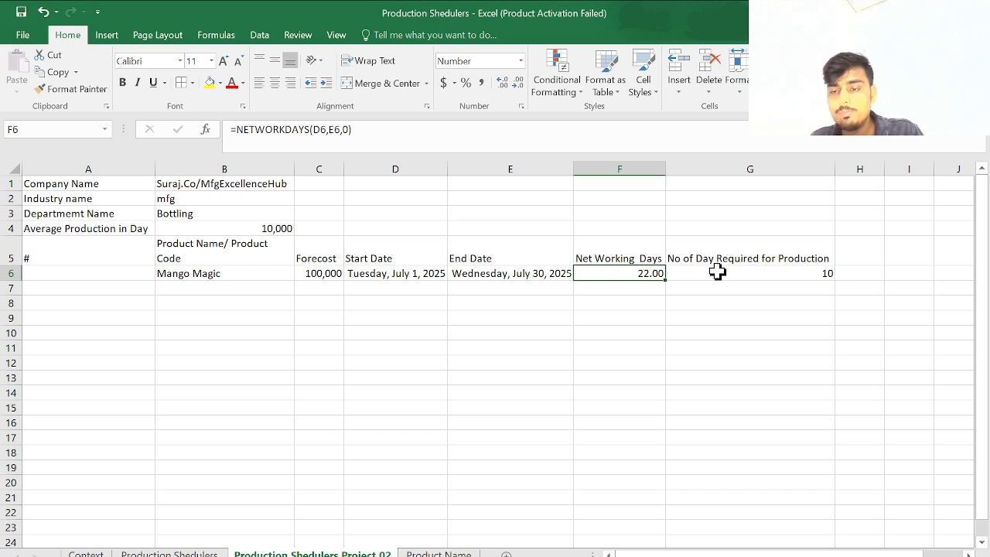
- Add the column header "Capacity Status" in H5
click(842, 273)
click(843, 252)
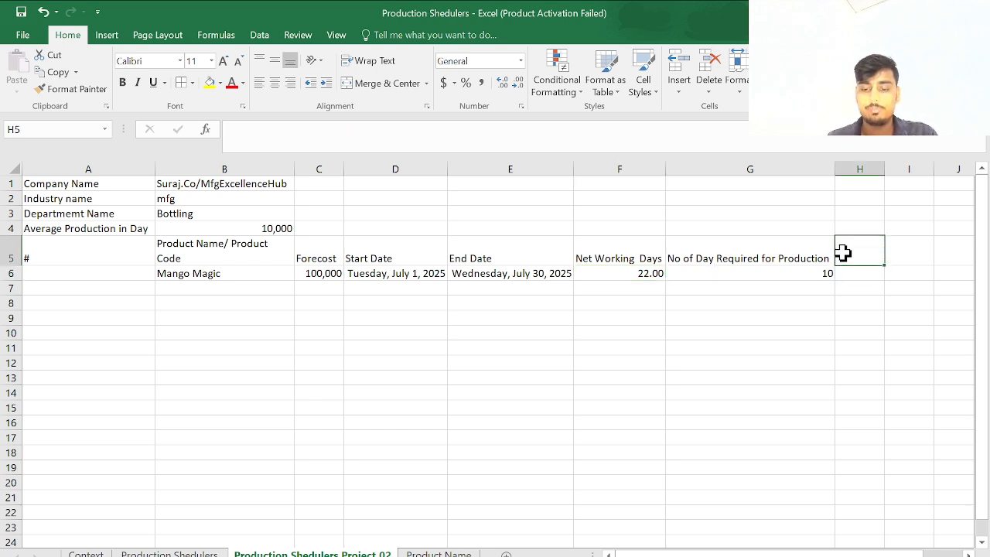
text(Cpa)
key(BackSpace)
key(BackSpace)
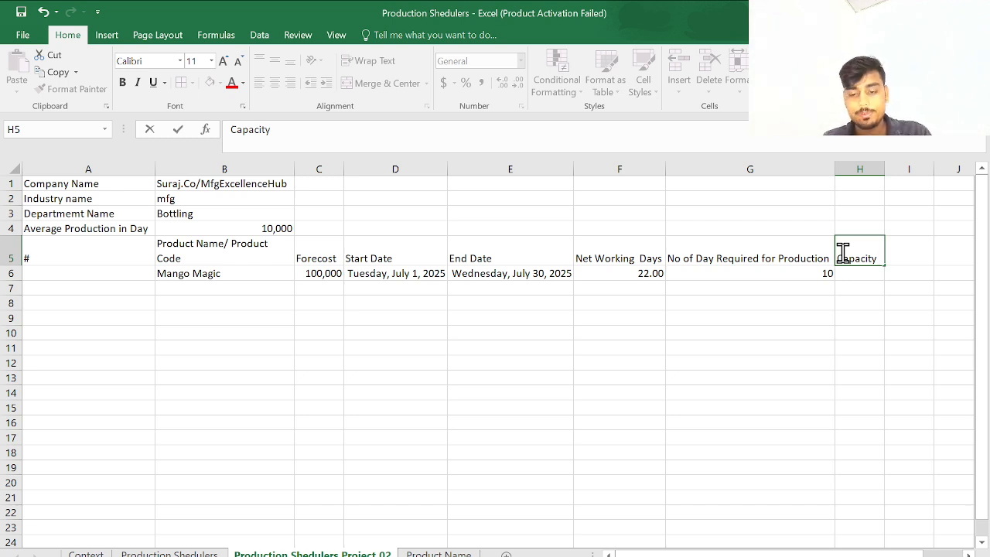
text(Status)
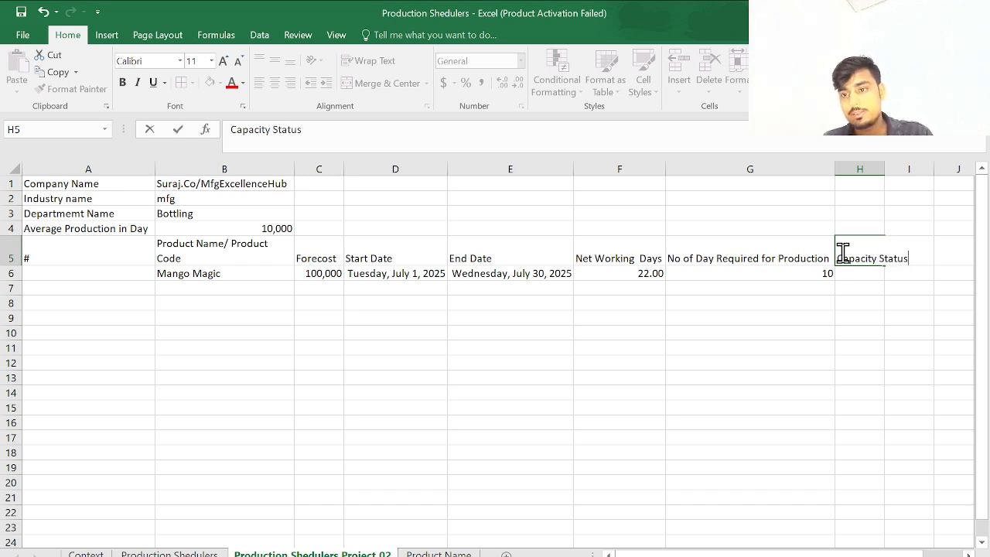
key(Return)
- Begin an IF formula in H6 that tests whether net working days exceed the days required, F6>G6
text(=)
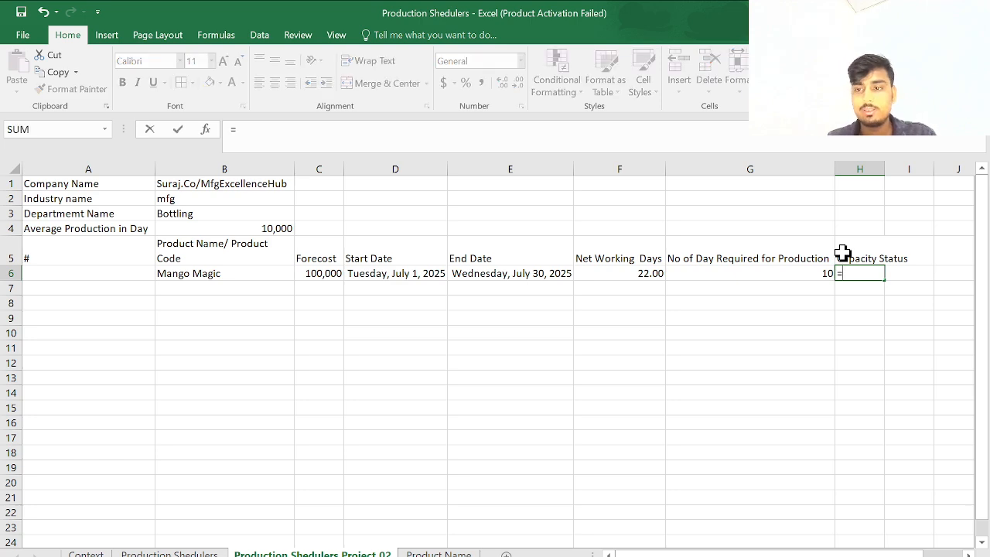
text(if)
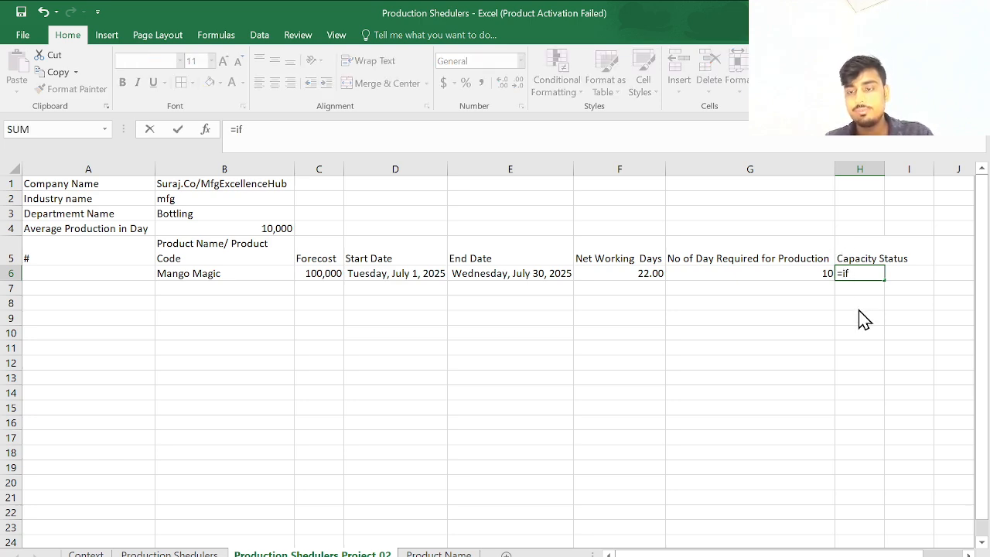
key(Tab)
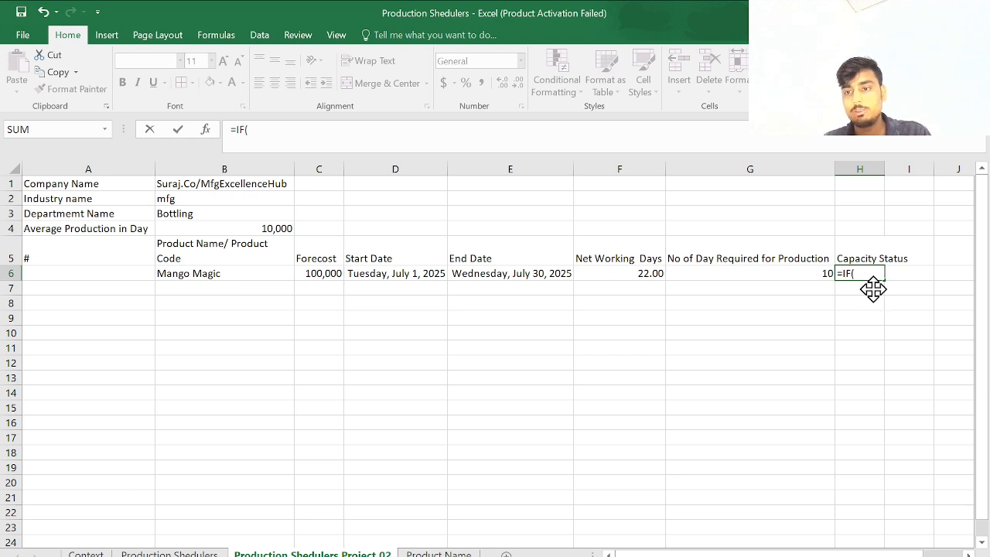
click(661, 276)
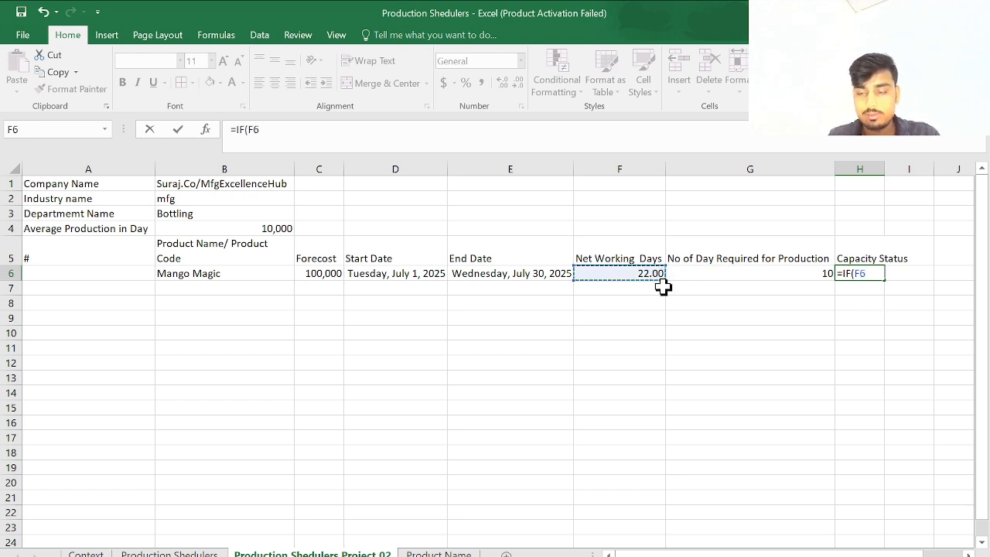
text(>)
click(727, 270)
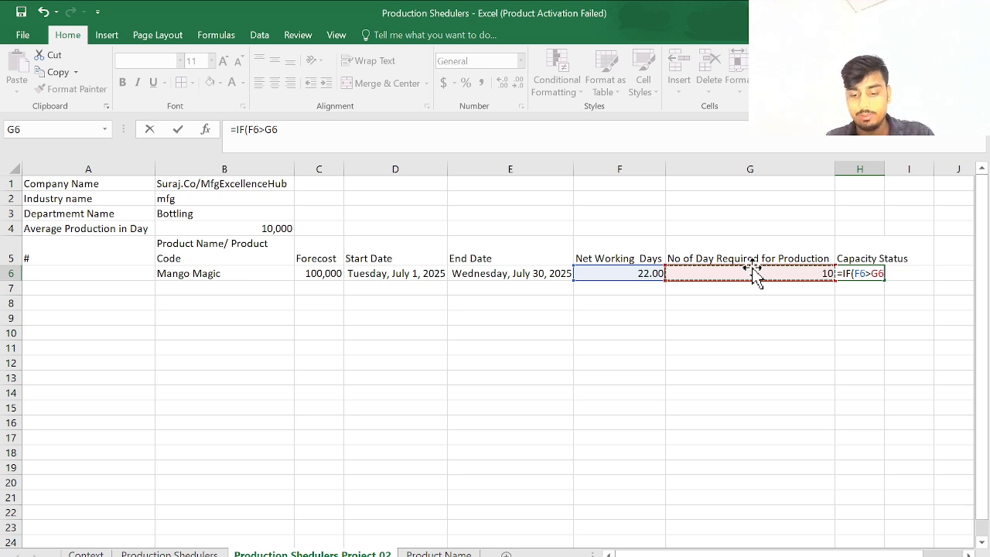
- Complete the IF formula in H6 to return "Normal Production" when true and "Over Loaded production" when false
text(,)
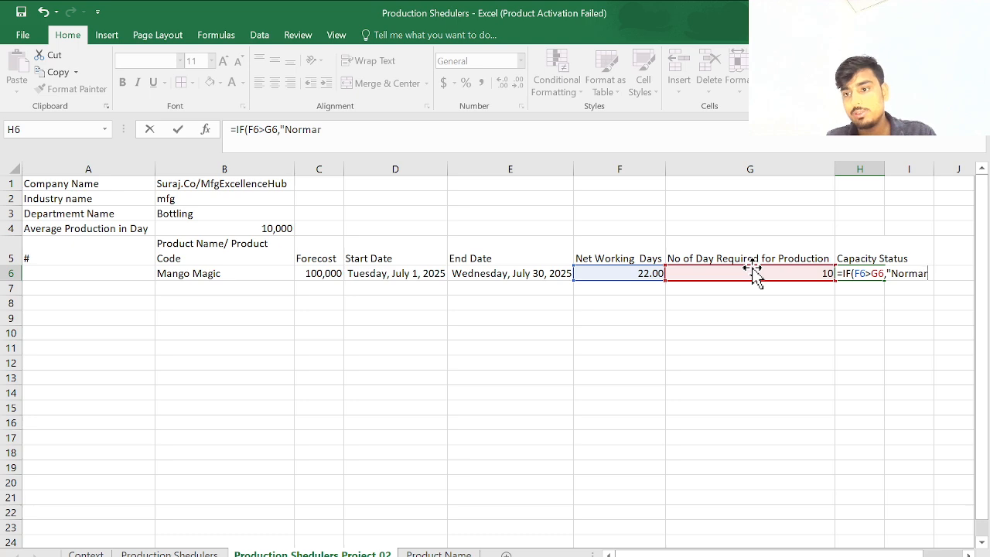
text("Normal Prodiuc)
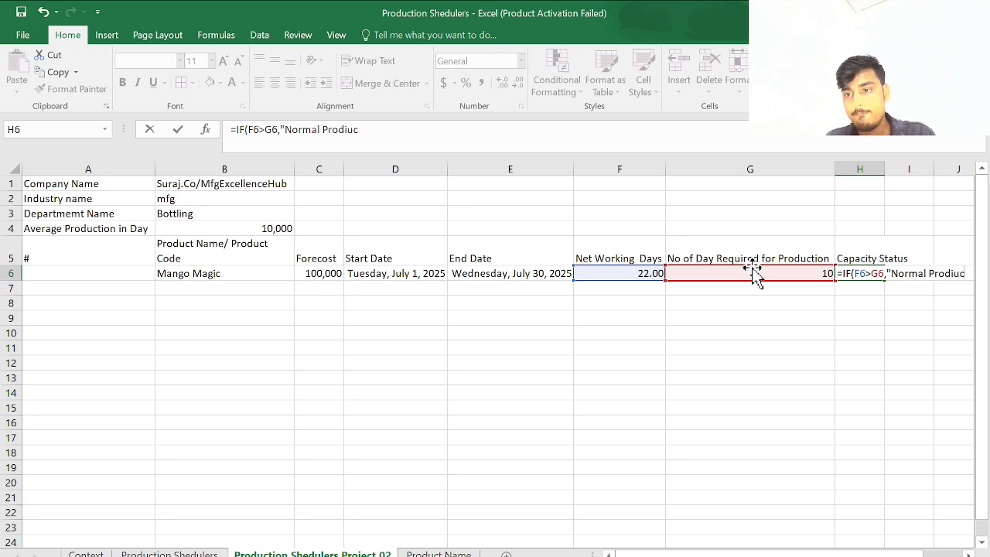
key(BackSpace)
text(ciu)
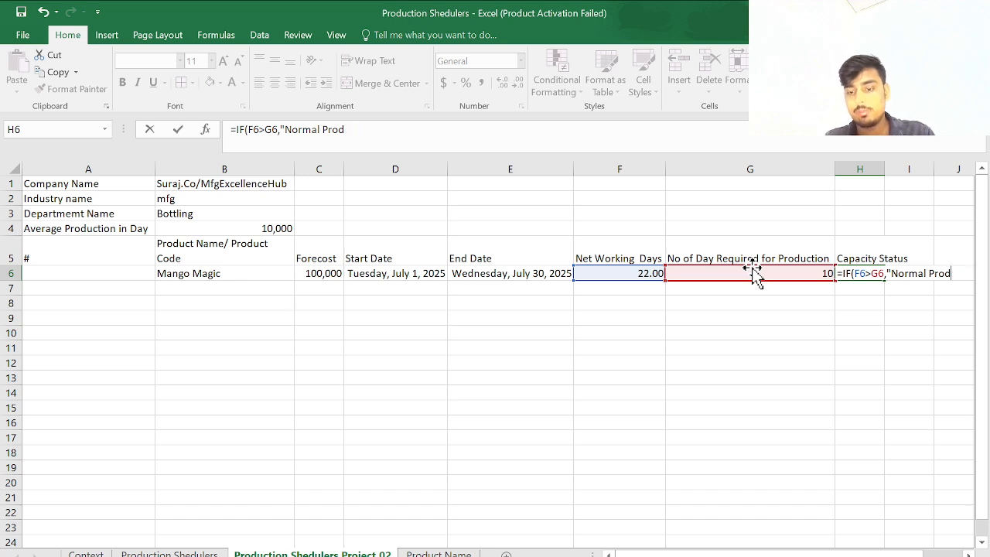
text(n", Overl)
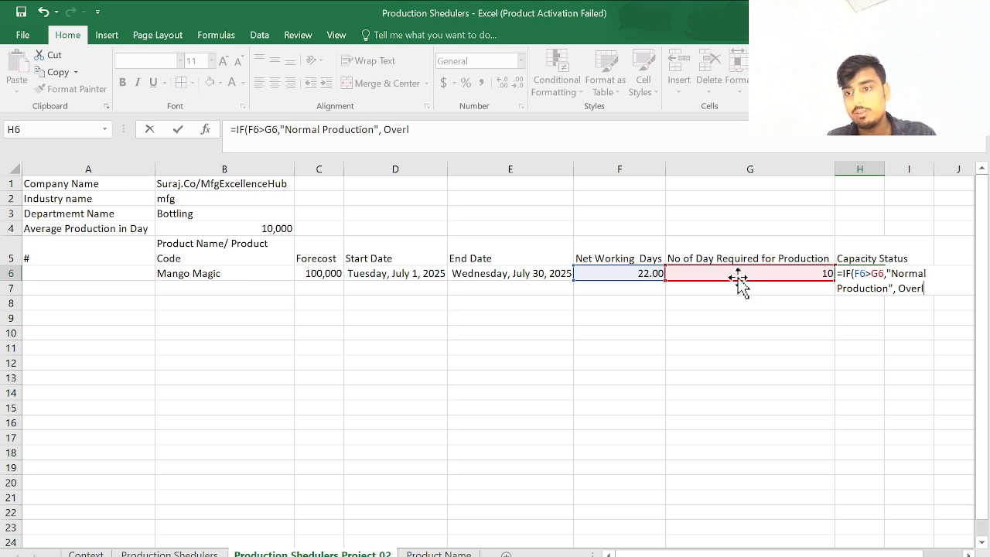
key(BackSpace)
key(BackSpace)
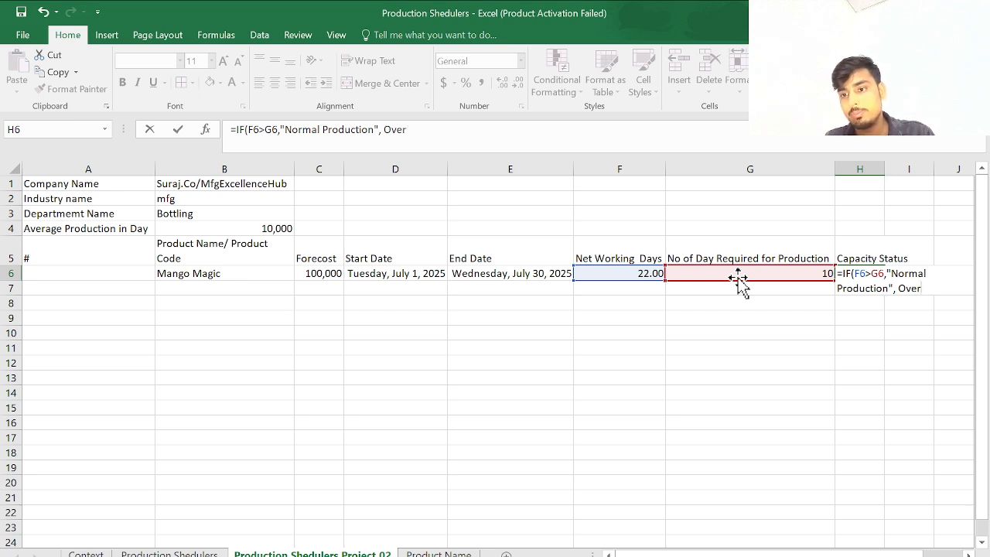
text(oad)
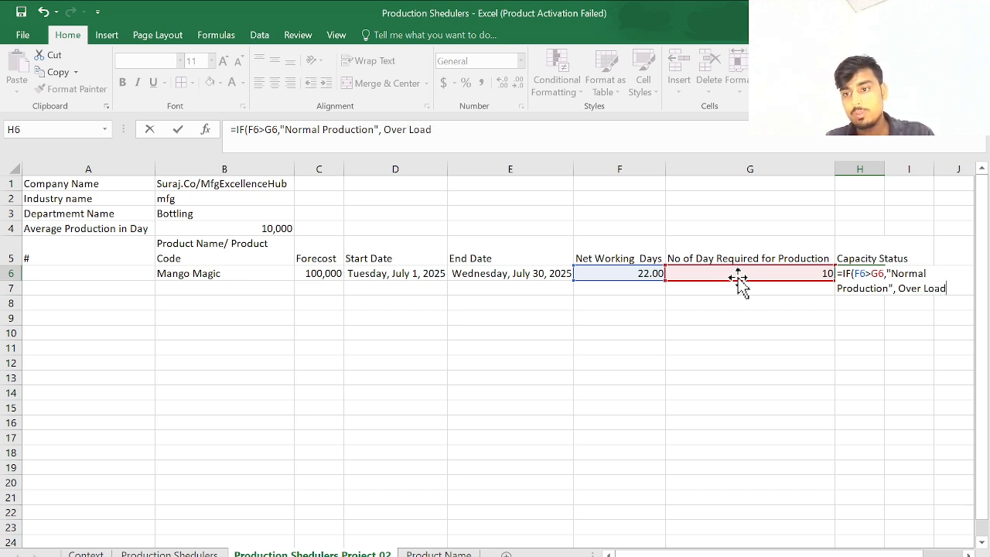
text(ed production")
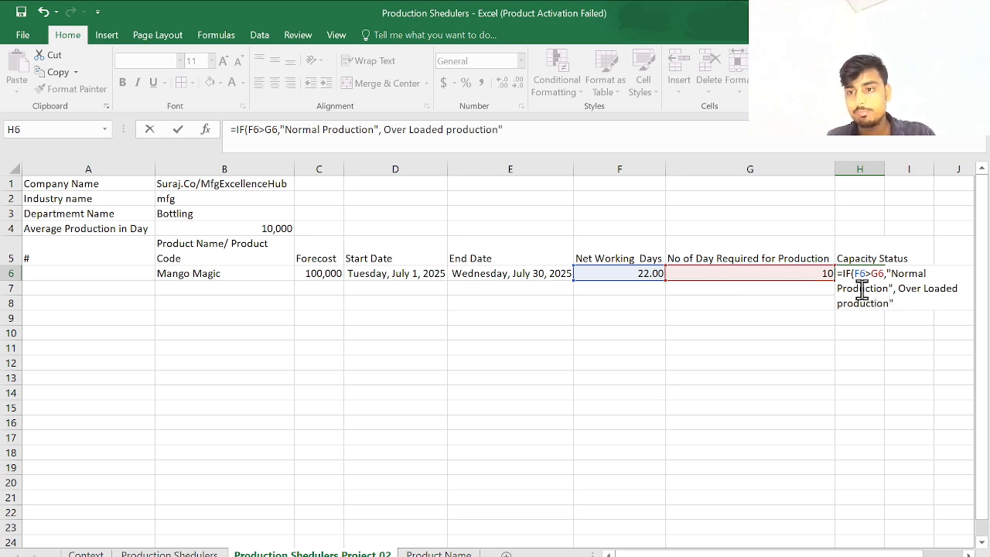
click(900, 289)
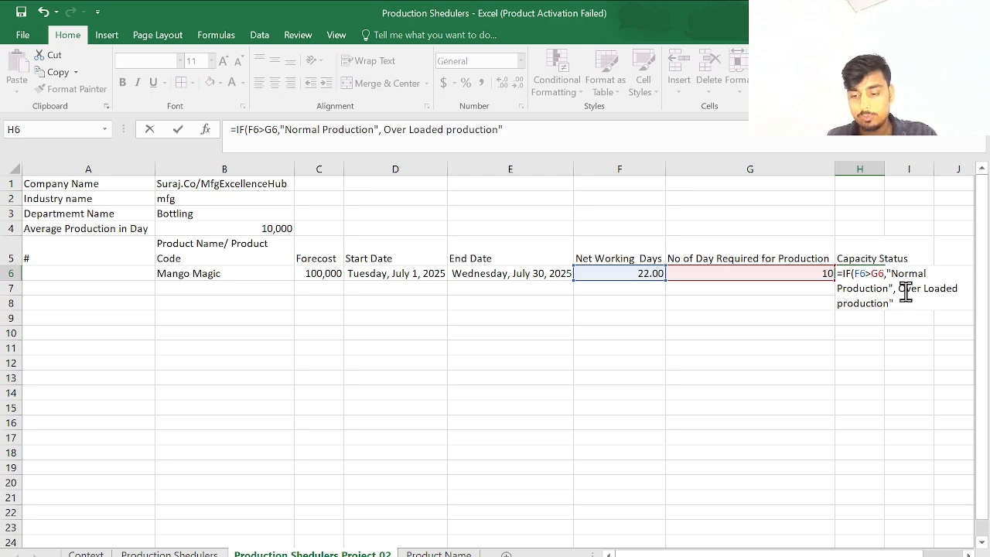
text(")
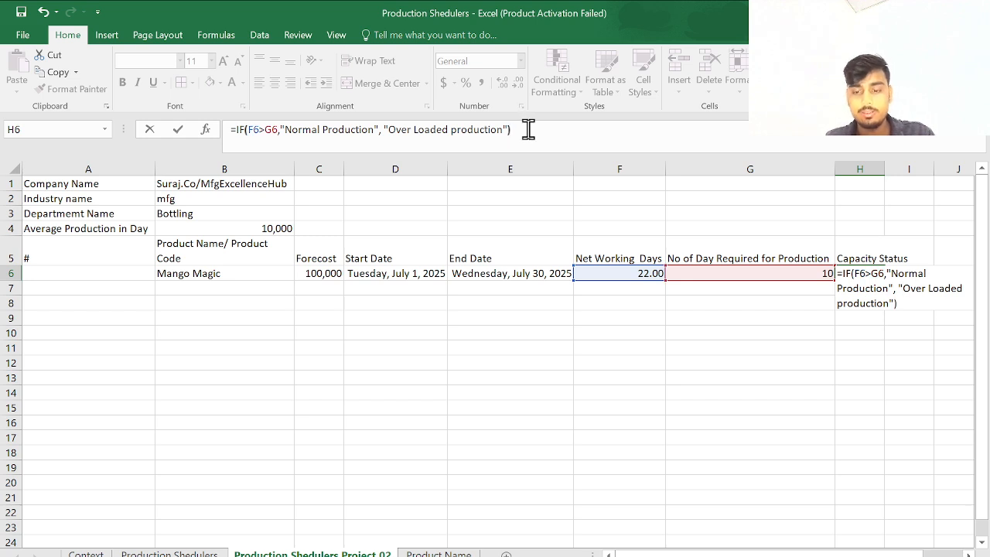
key(Return)
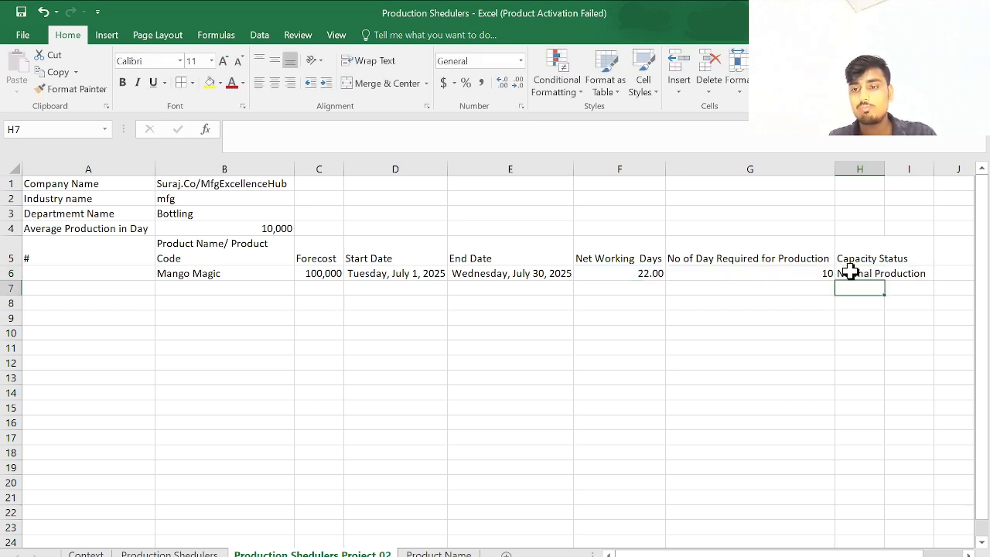
- Fit the width of column H to its capacity status text
click(851, 272)
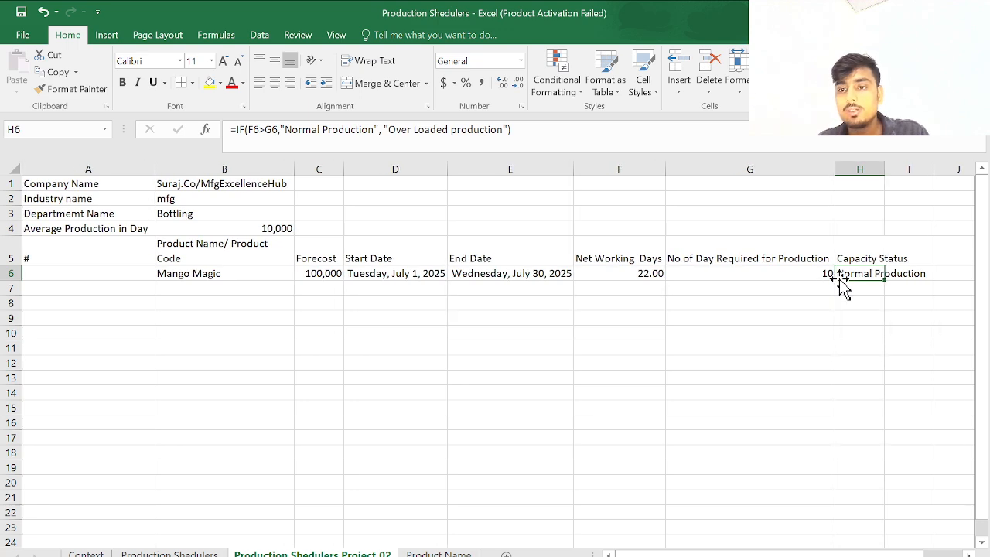
scroll(720, 281, right, 1)
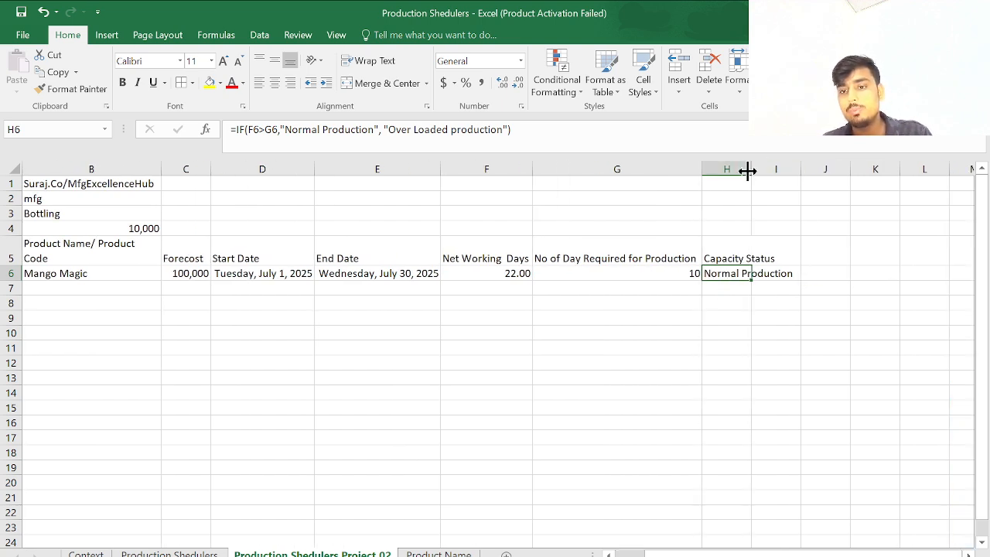
double_click(751, 169)
click(748, 171)
click(760, 291)
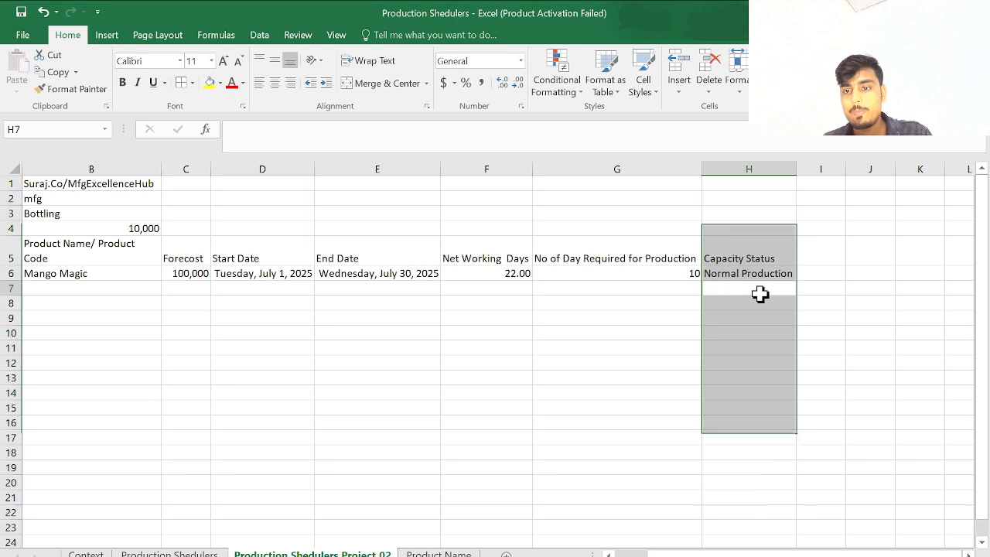
- Check the headers following the capacity status on the Production Shedulers sheet, and enter "Bath Number" in I5 of the project sheet
click(825, 260)
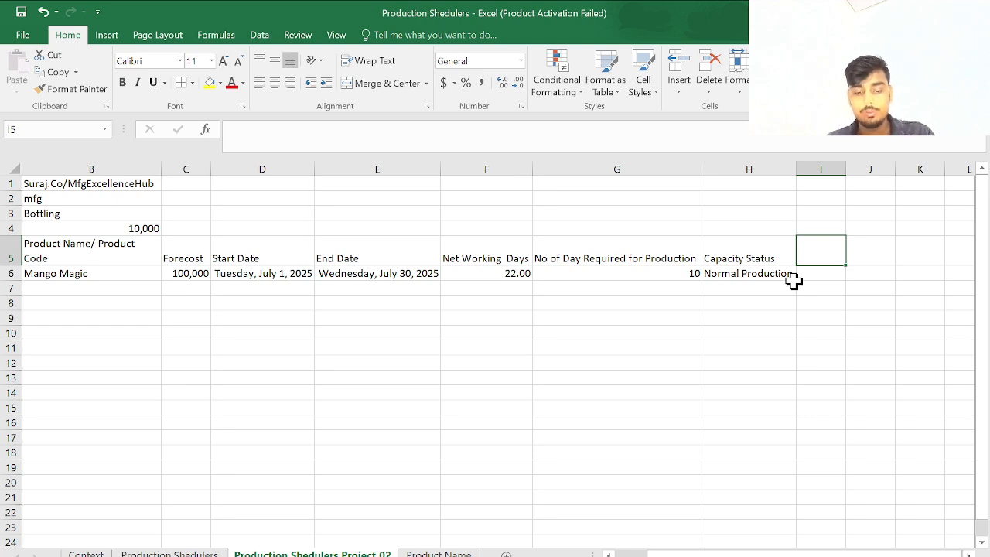
key(F2)
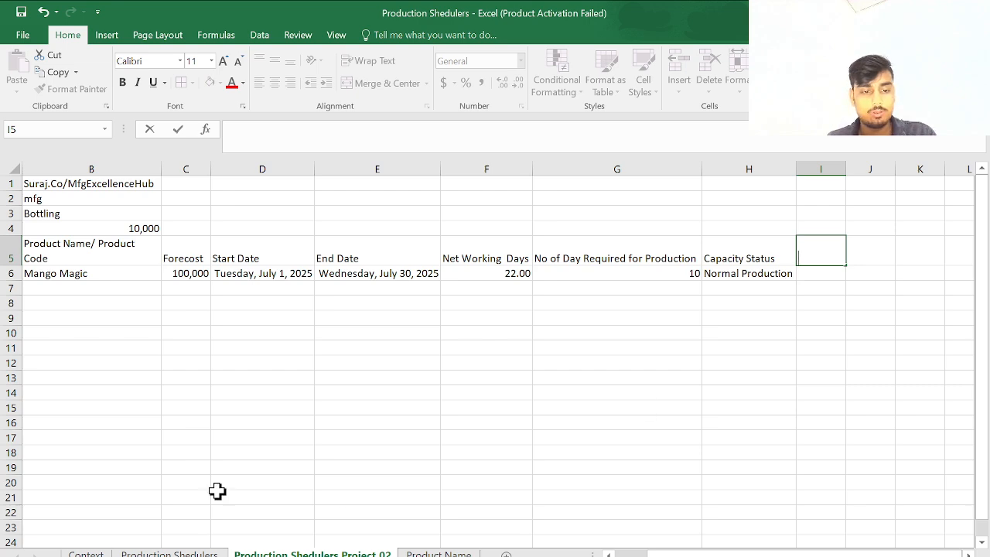
click(197, 554)
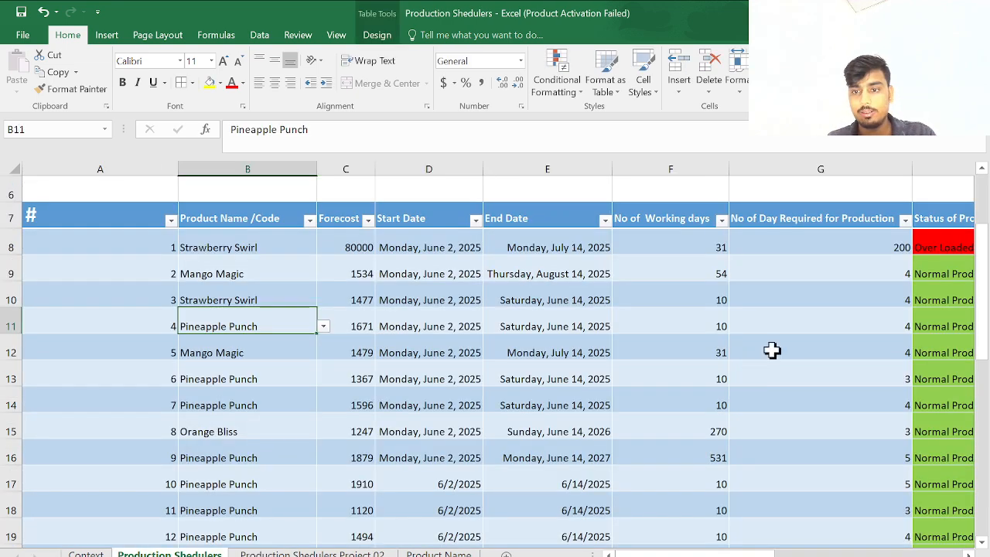
scroll(807, 218, right, 3)
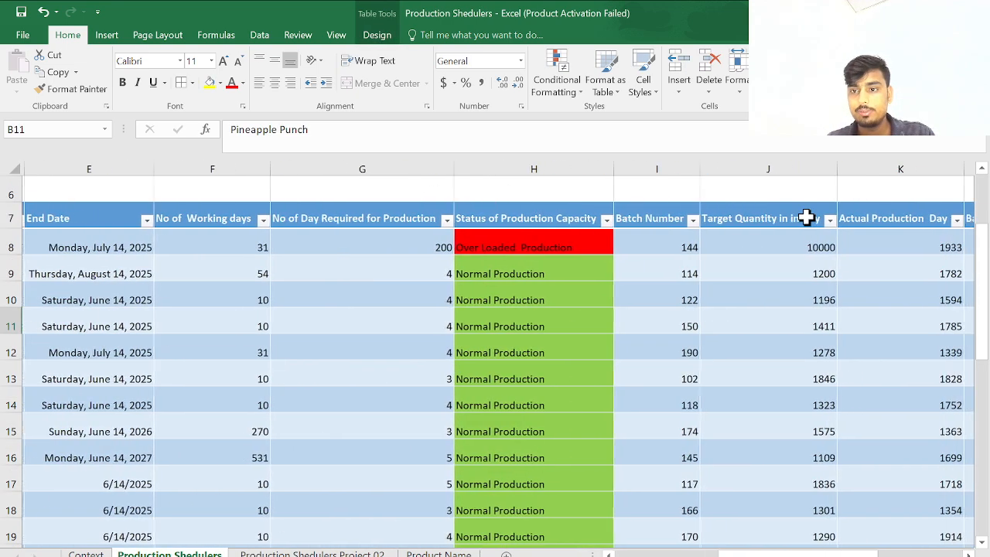
click(808, 219)
key(ctrl+Page_Down)
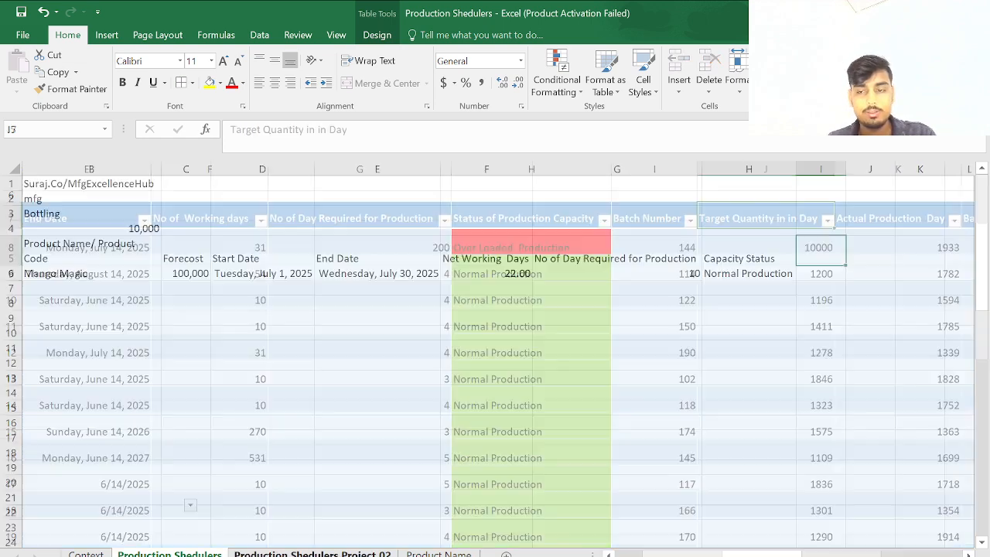
text(Bat)
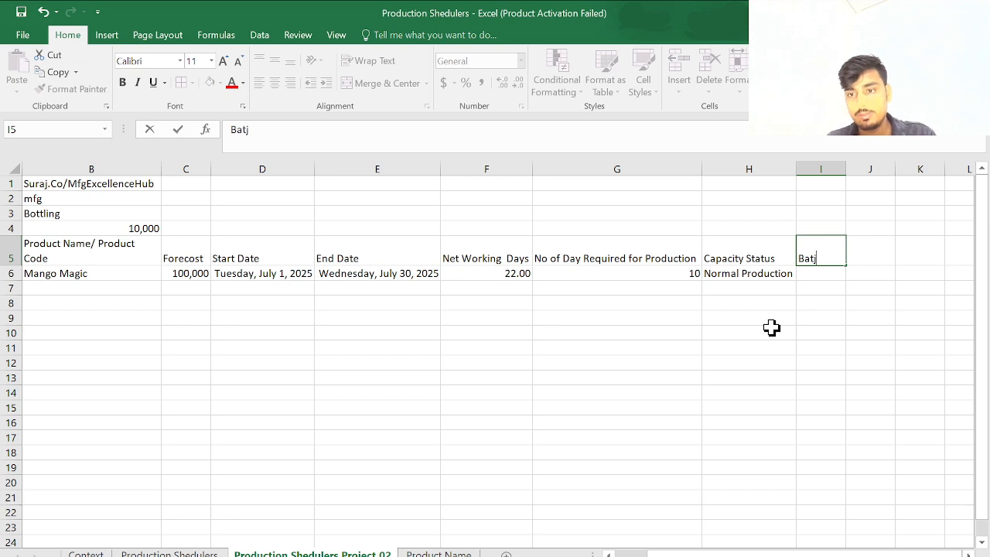
text(h Numne)
key(BackSpace)
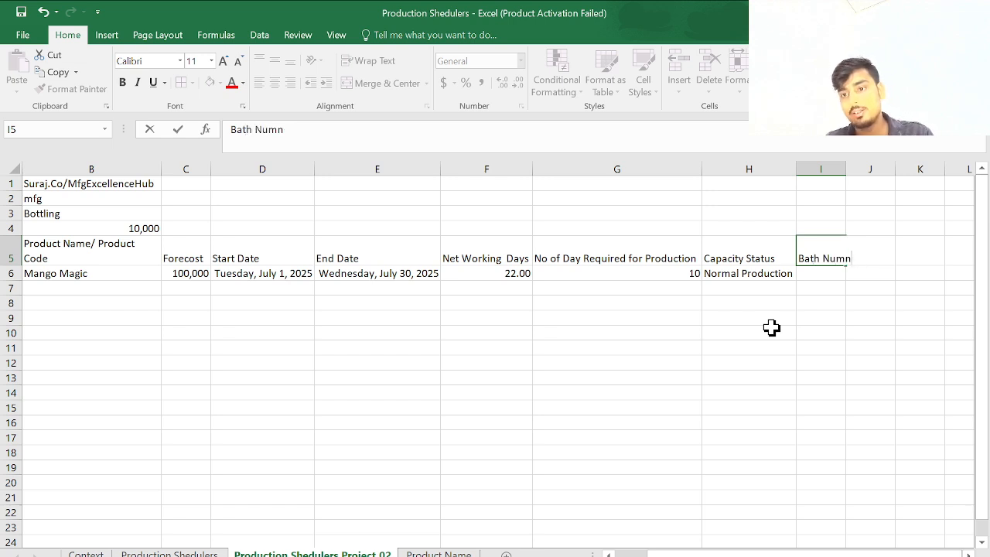
text(mber)
key(Tab)
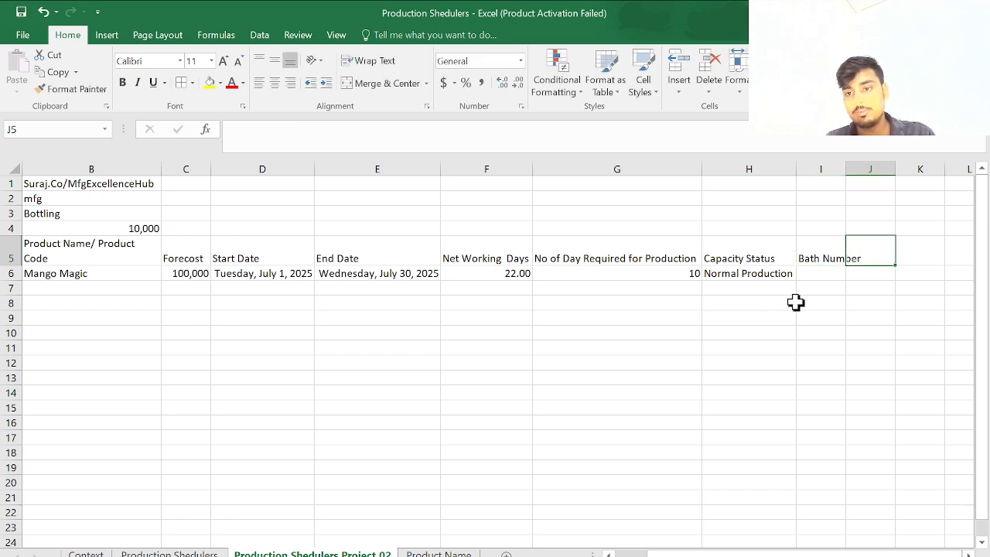
- Correct the spelling of the header in I5 to "Batch Number"
click(816, 249)
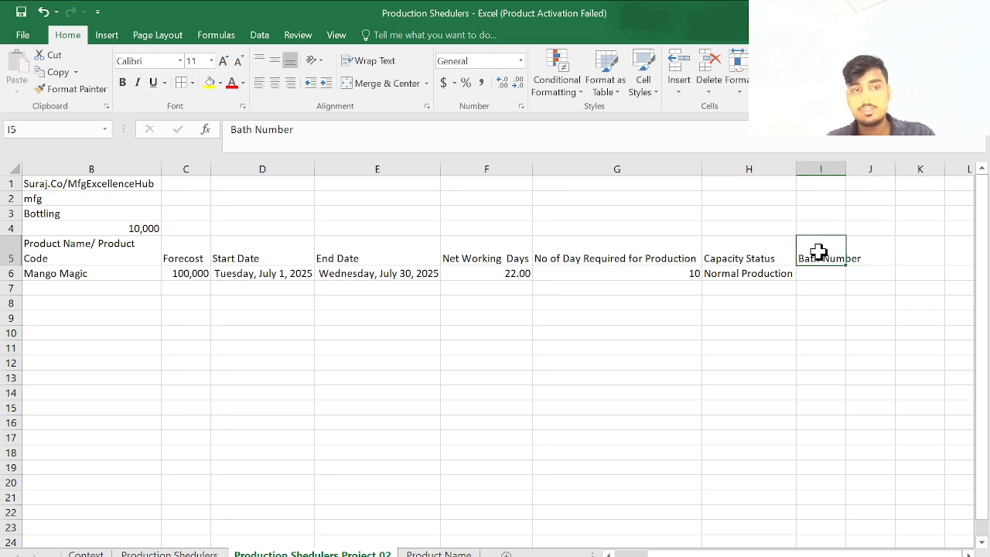
click(253, 129)
key(BackSpace)
text(ch)
key(Tab)
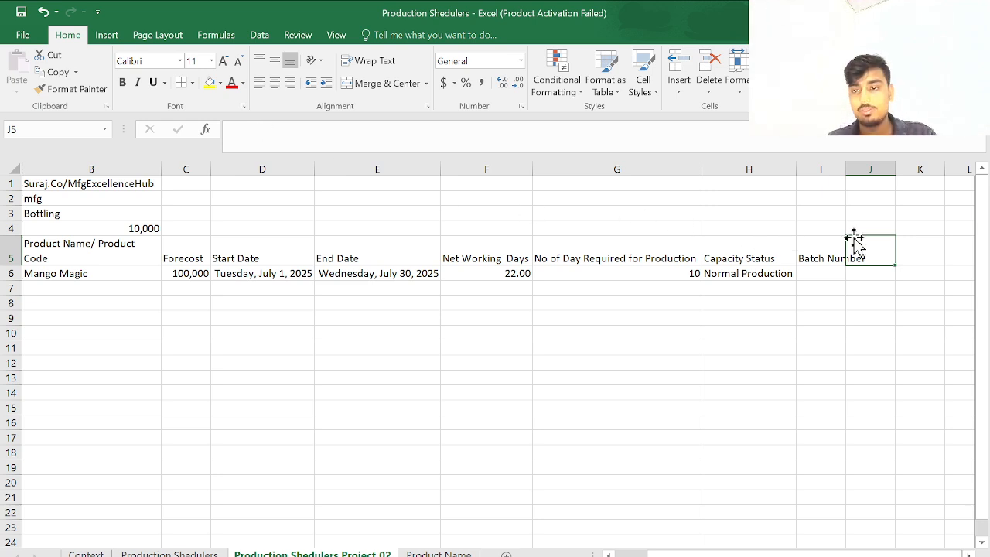
- Add the column header "Target Quantity" in J5
text(Targ)
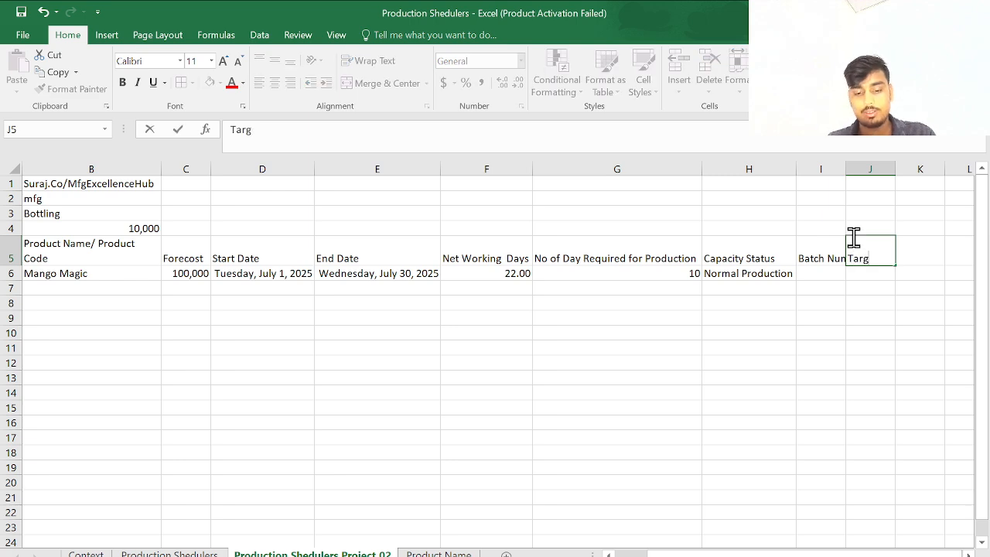
text(et Au)
key(BackSpace)
key(BackSpace)
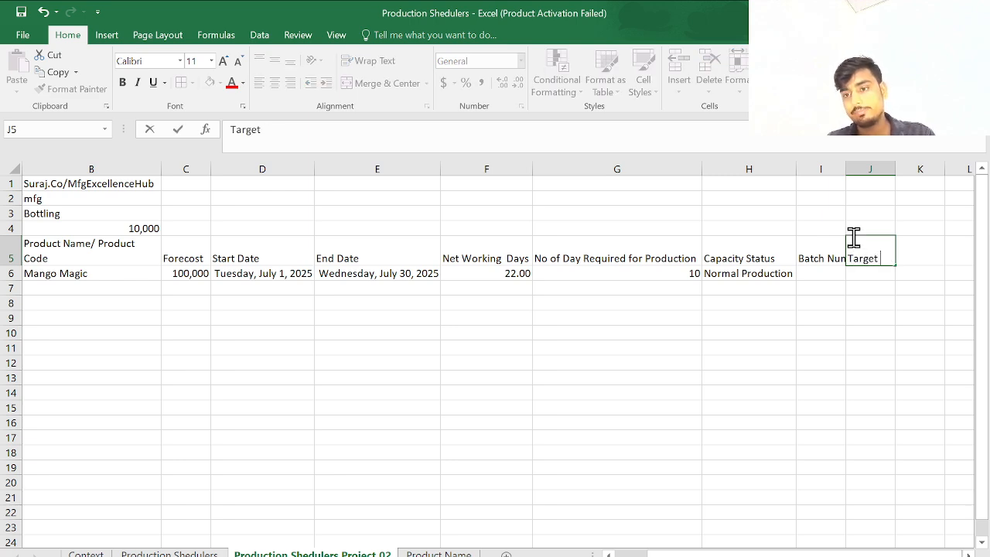
text(Qun)
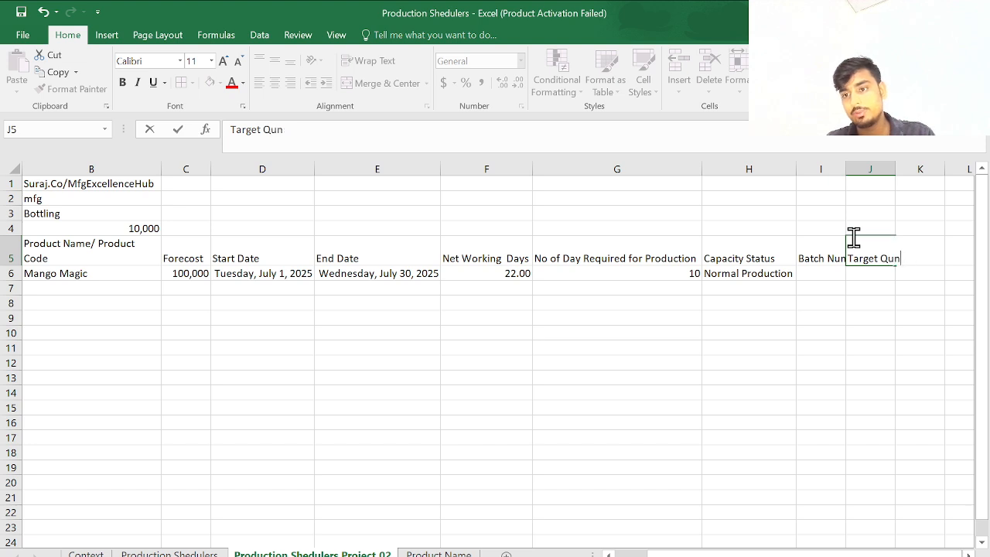
key(BackSpace)
text(antity)
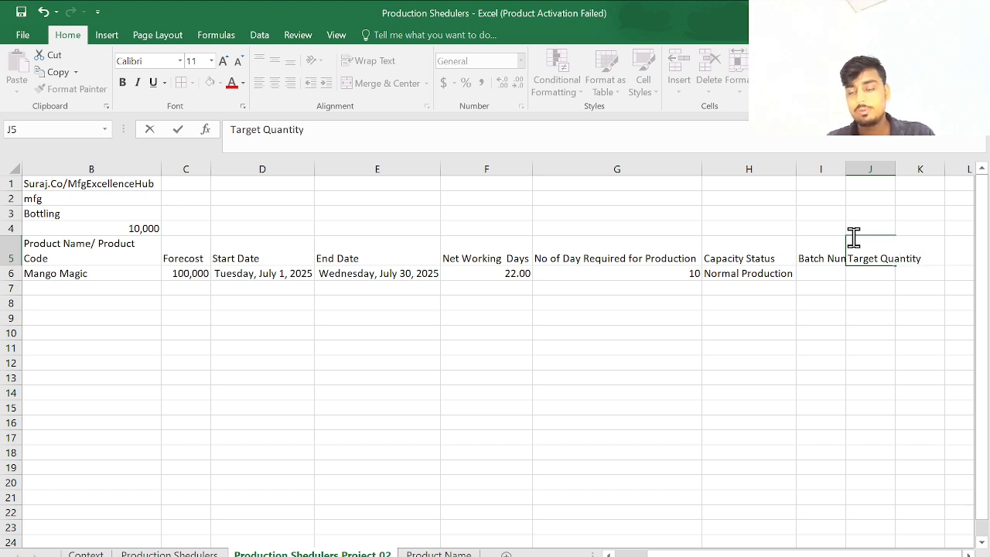
key(Tab)
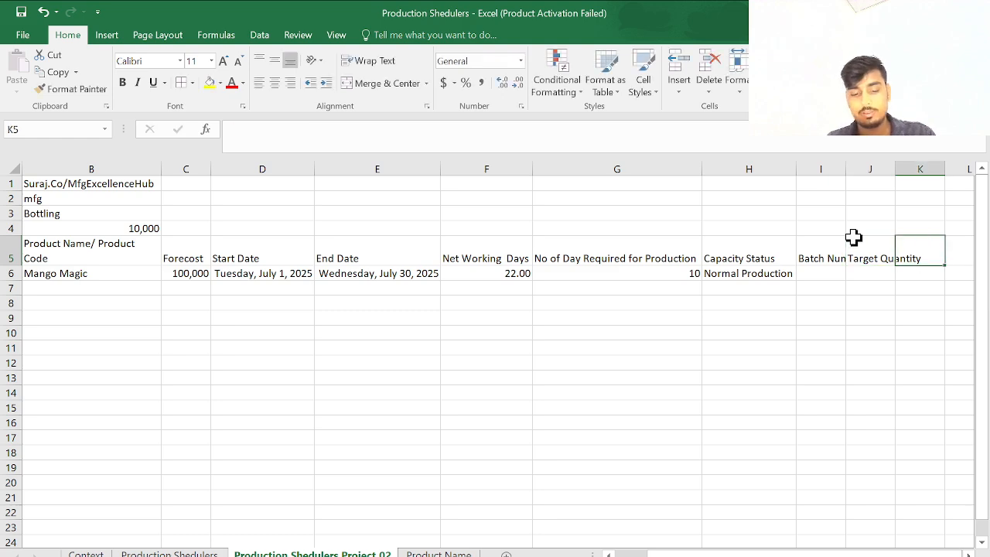
- Add the column header "Actual Quantity" in K5
text(Actual )
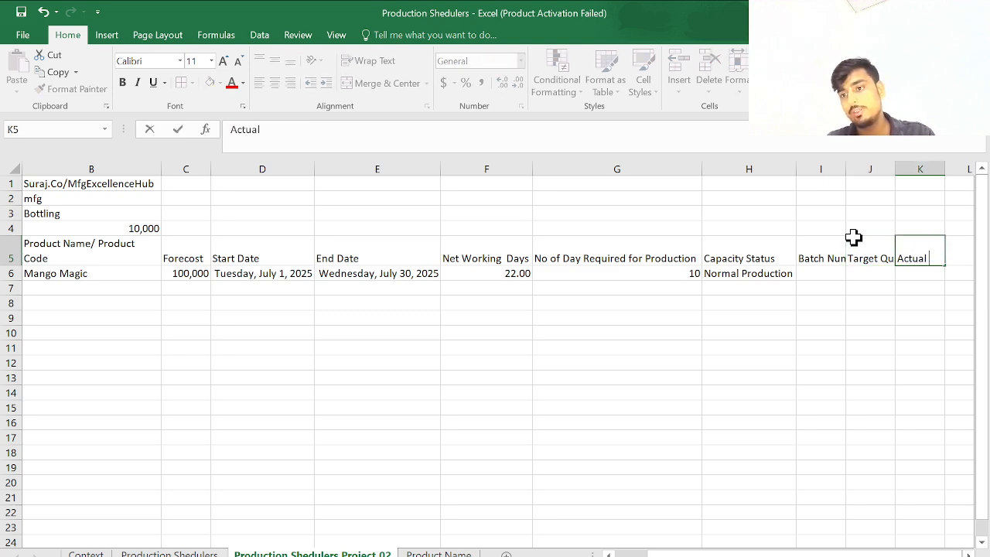
text(Quanti)
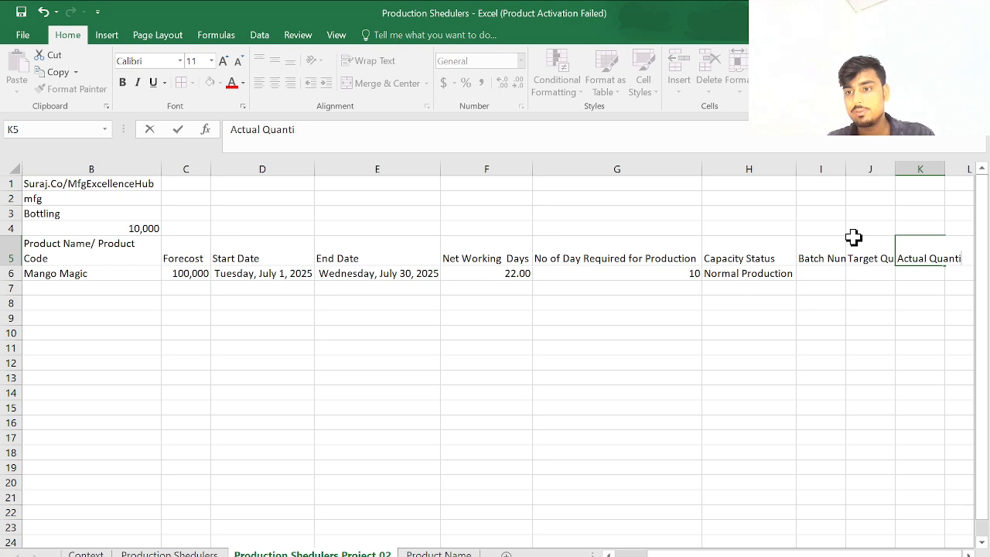
text(ty)
key(Tab)
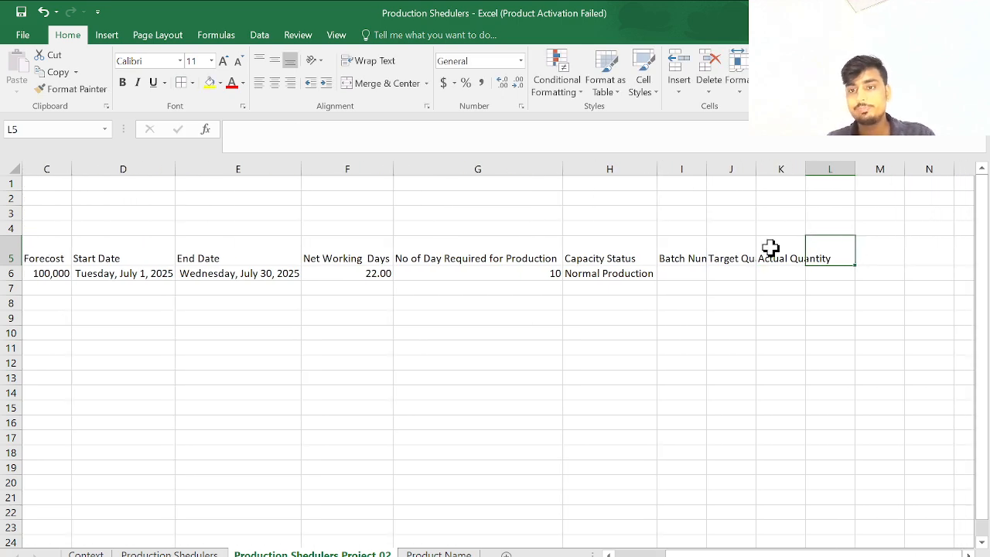
- Add the column header "Balance Quantity" in L5
text(N)
text(aka)
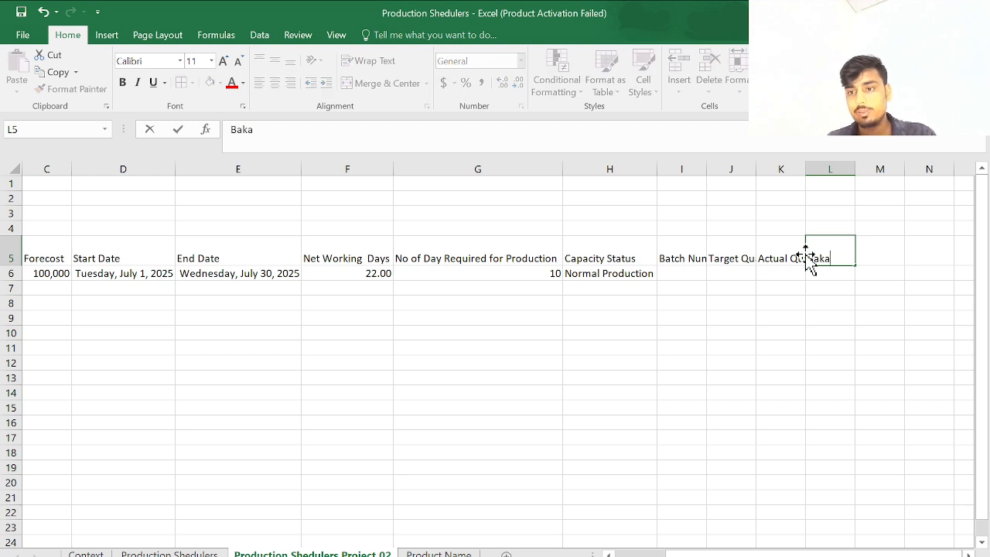
text(lance qu)
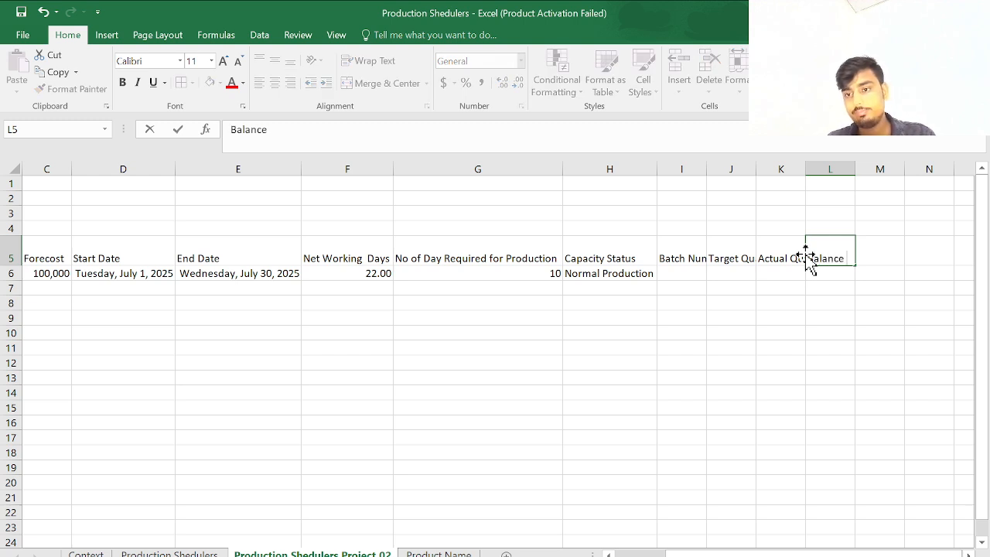
key(BackSpace)
key(BackSpace)
key(BackSpace)
text(Qu)
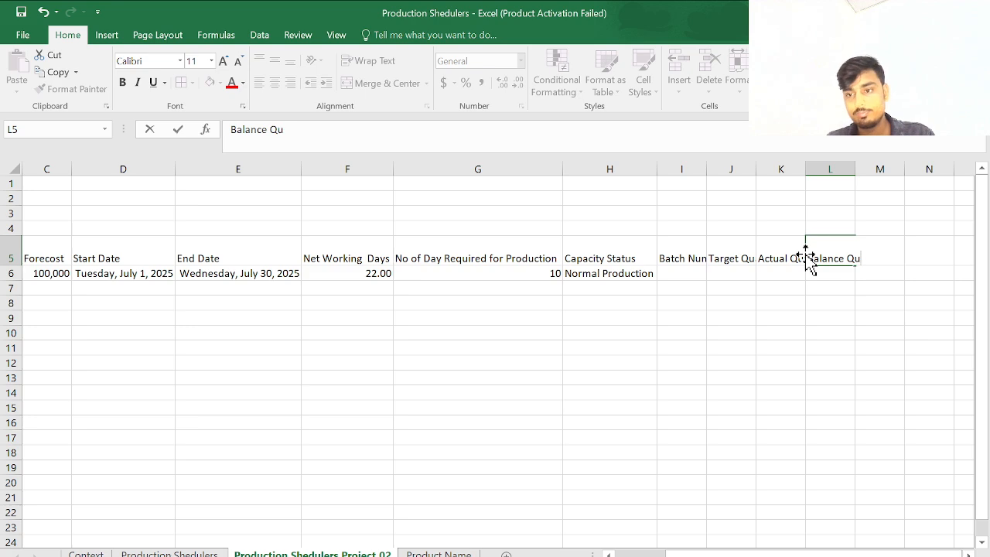
text(an)
text(tituy)
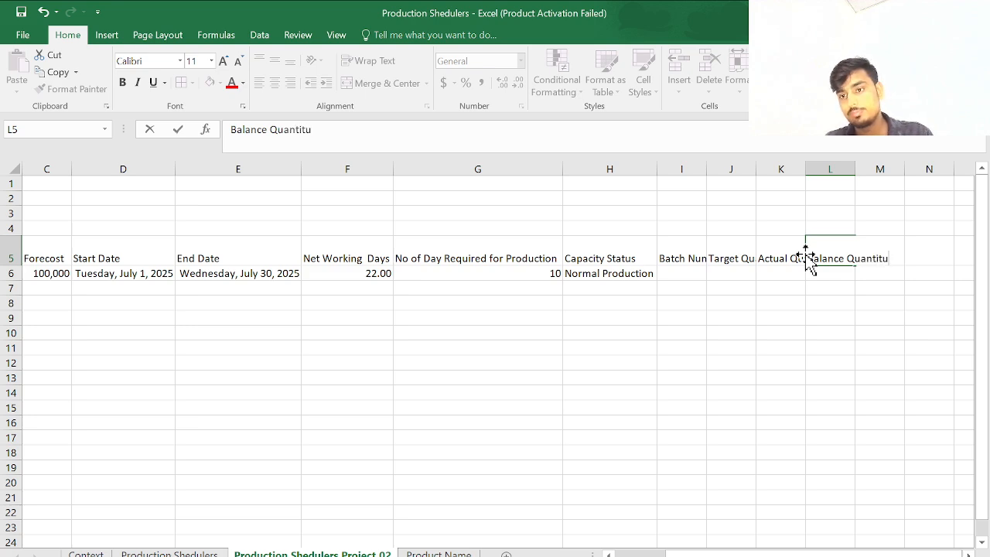
key(Tab)
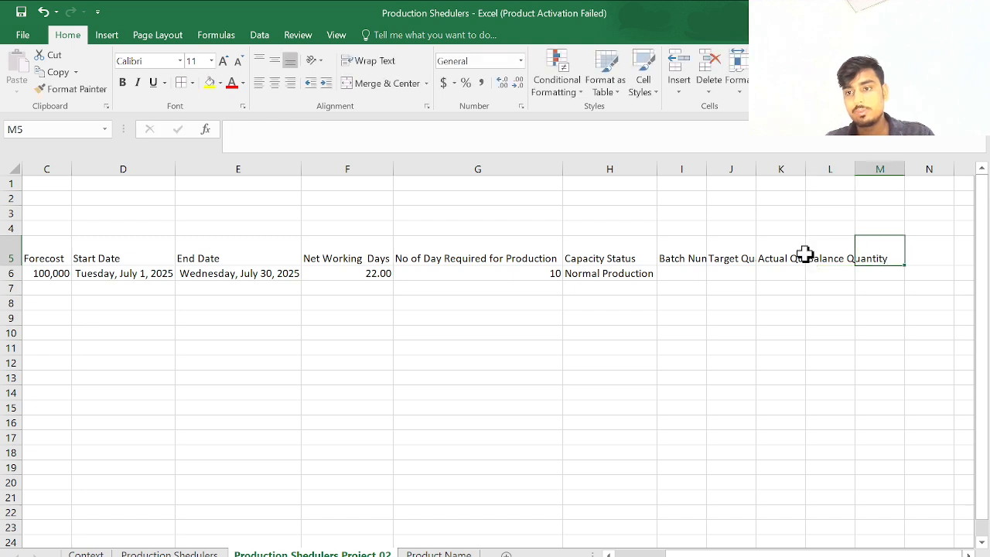
- Add the column header "Balance Day Production" in M5
text(Balance ad)
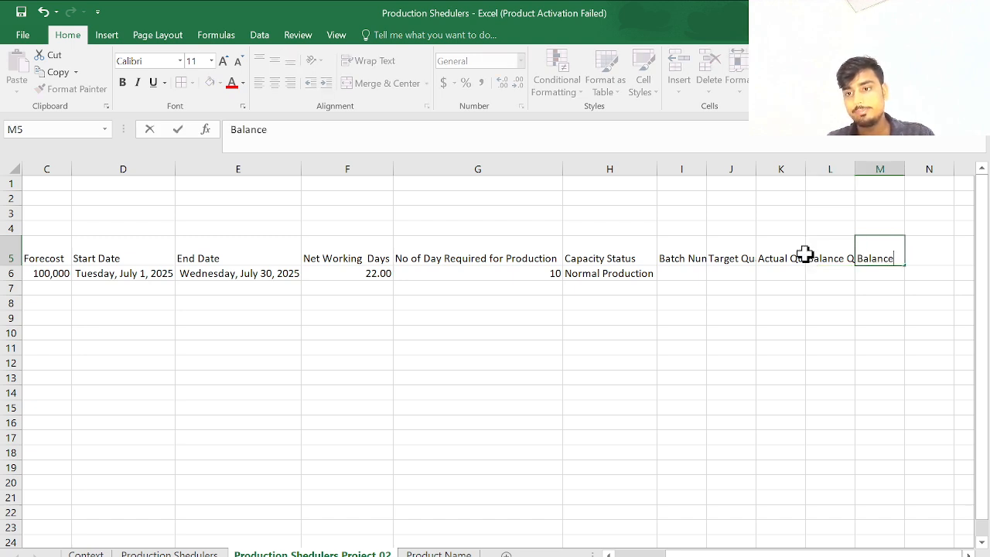
key(BackSpace)
key(BackSpace)
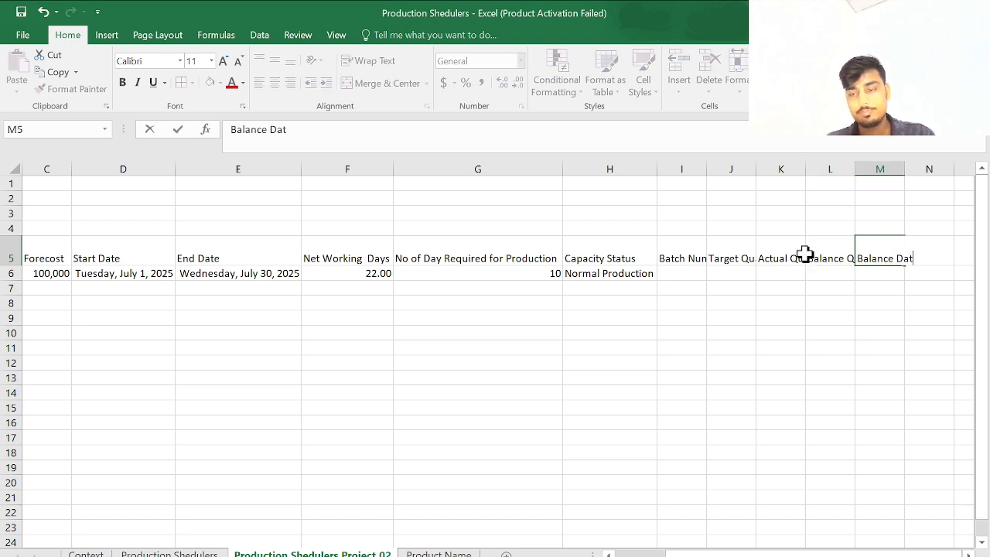
text(Day )
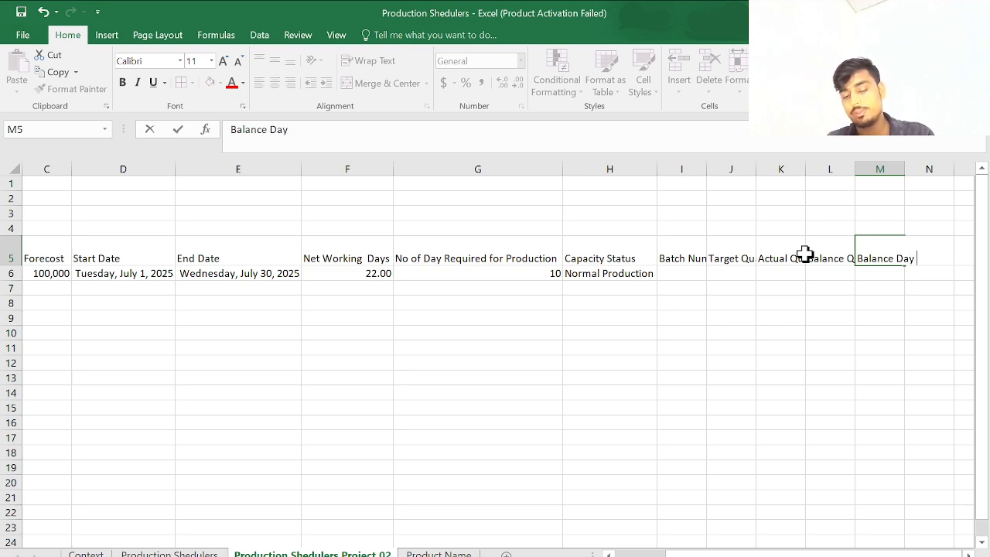
text(Fio)
text(or)
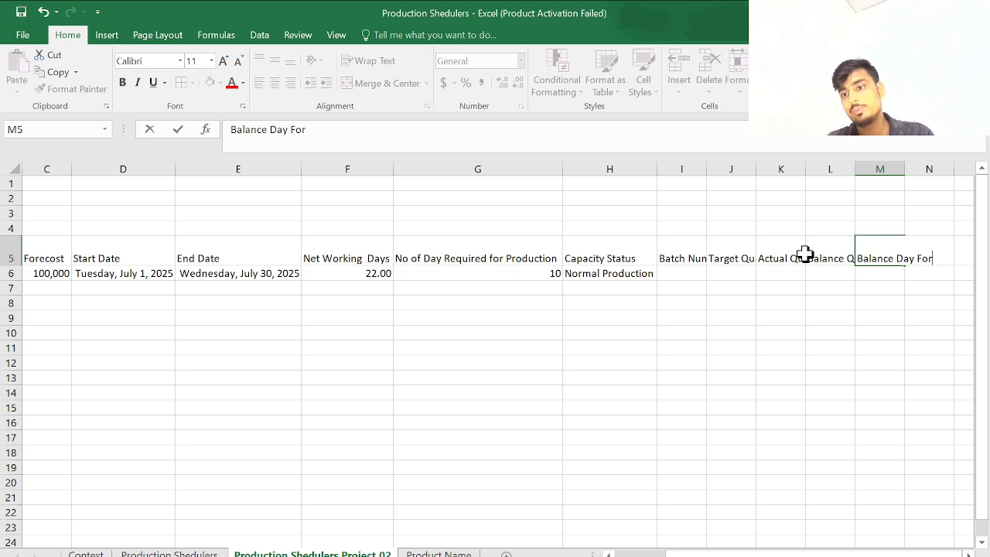
key(BackSpace)
key(BackSpace)
key(BackSpace)
text(Produc)
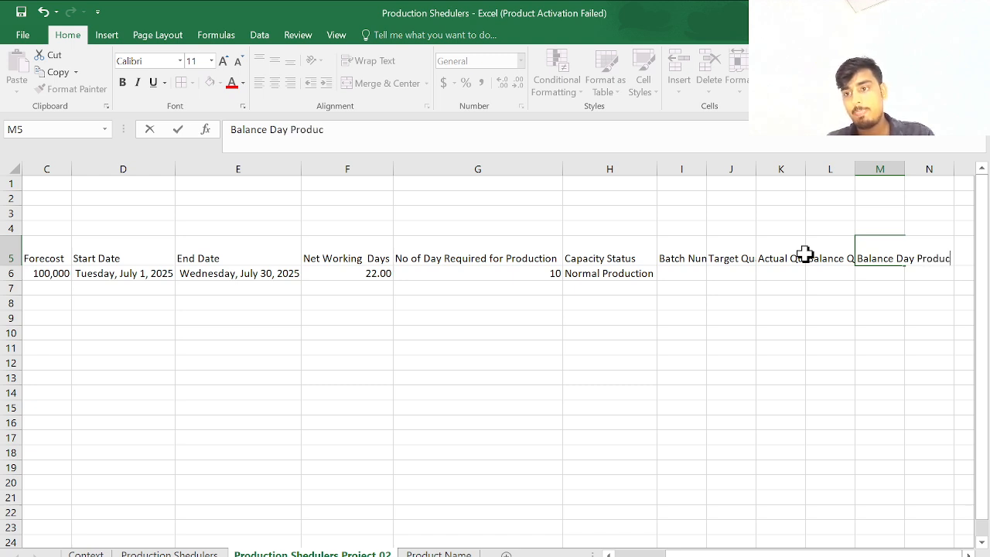
text(tion)
- Extend the header in L5 to read "Balance Quantity to be Production"
click(812, 257)
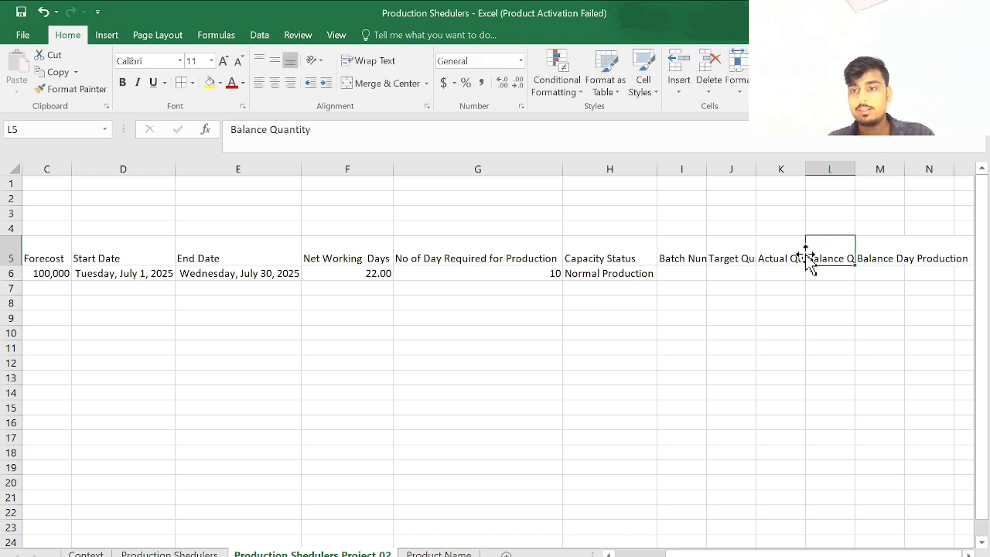
click(444, 135)
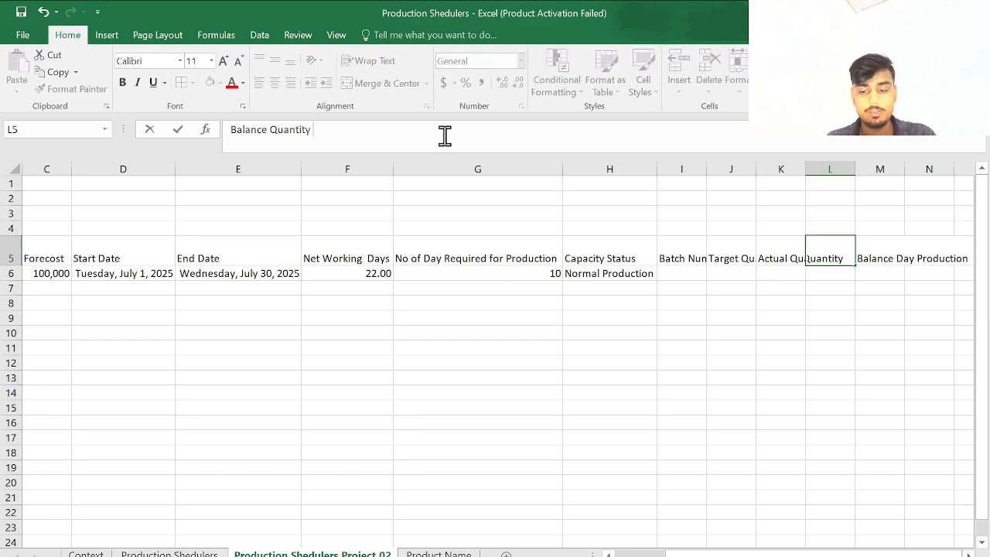
text(Produ)
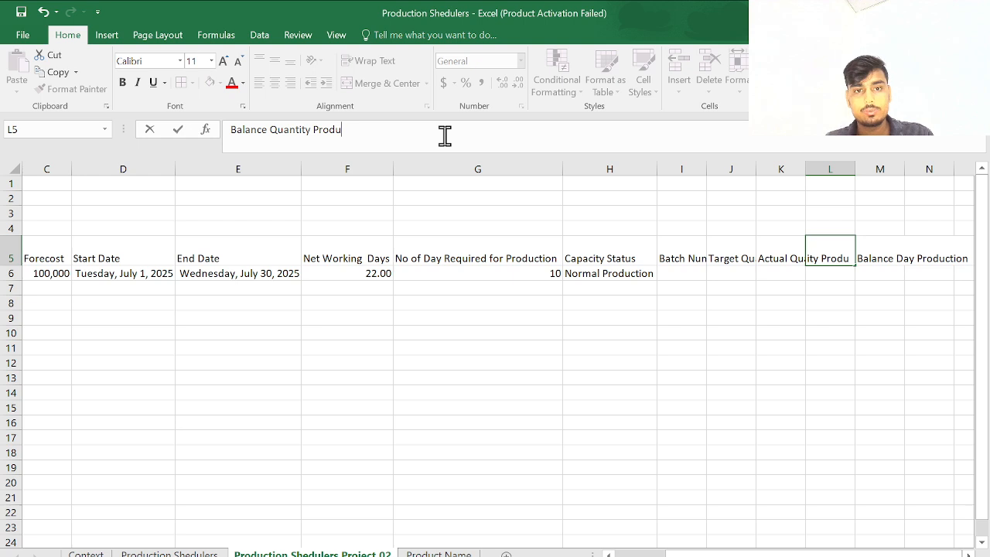
key(BackSpace)
key(BackSpace)
key(BackSpace)
key(BackSpace)
key(BackSpace)
text(Ot b)
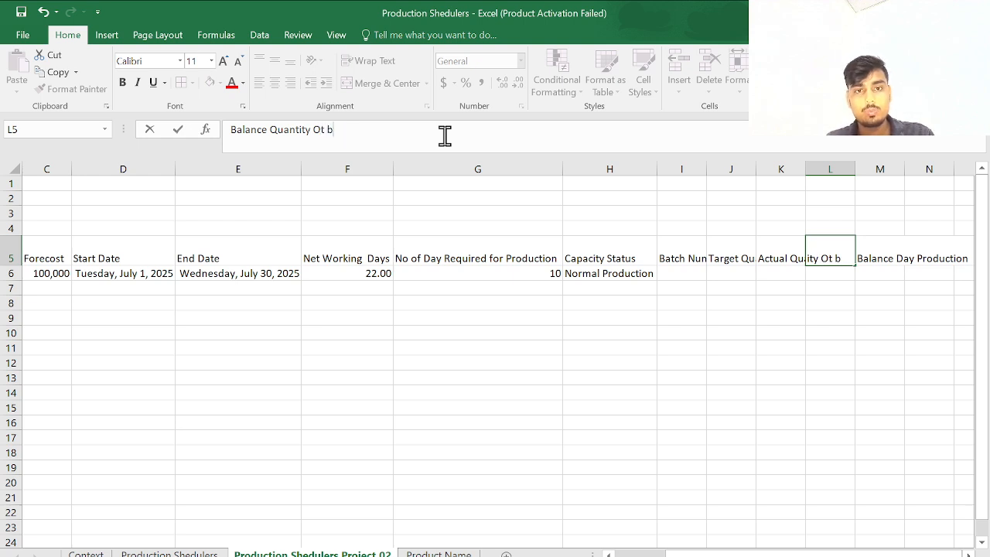
key(BackSpace)
key(BackSpace)
key(BackSpace)
key(BackSpace)
text(to be )
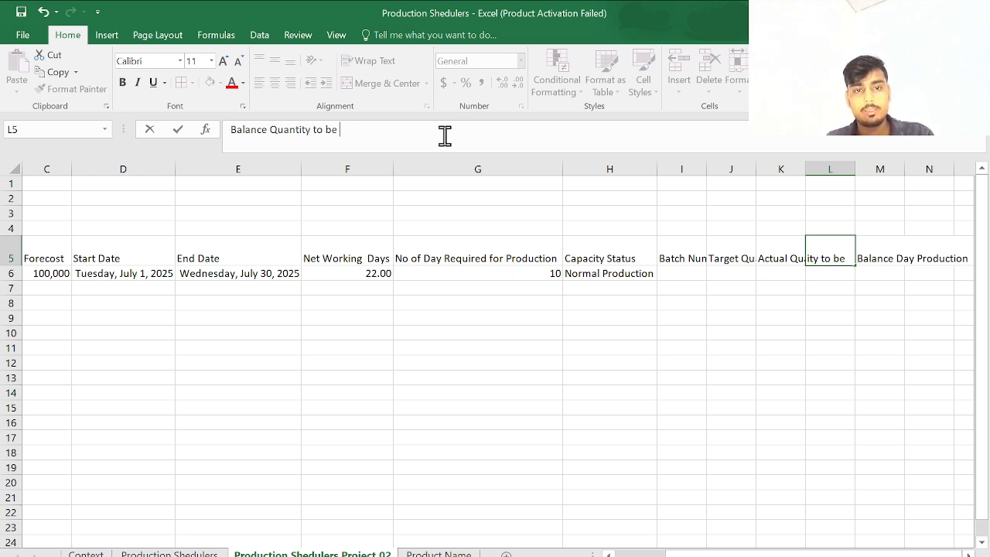
text(Product)
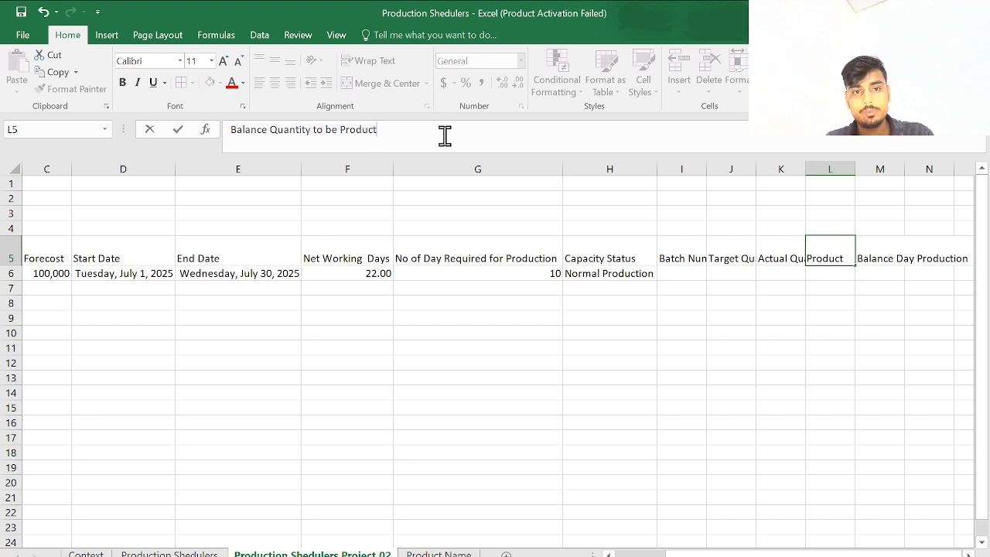
text(ion)
key(Return)
click(550, 306)
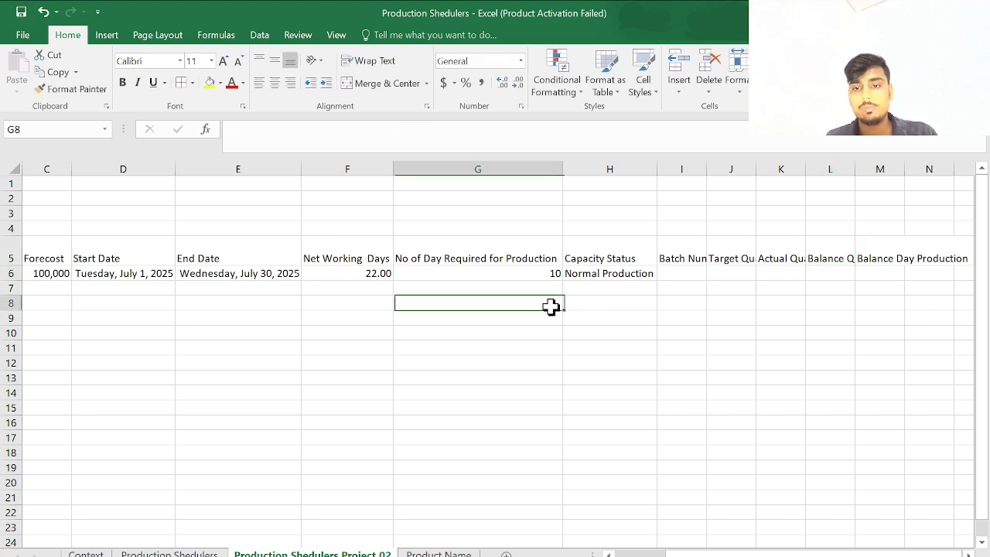
- Enter 1 as the batch number for Mango Magic in I6
click(677, 273)
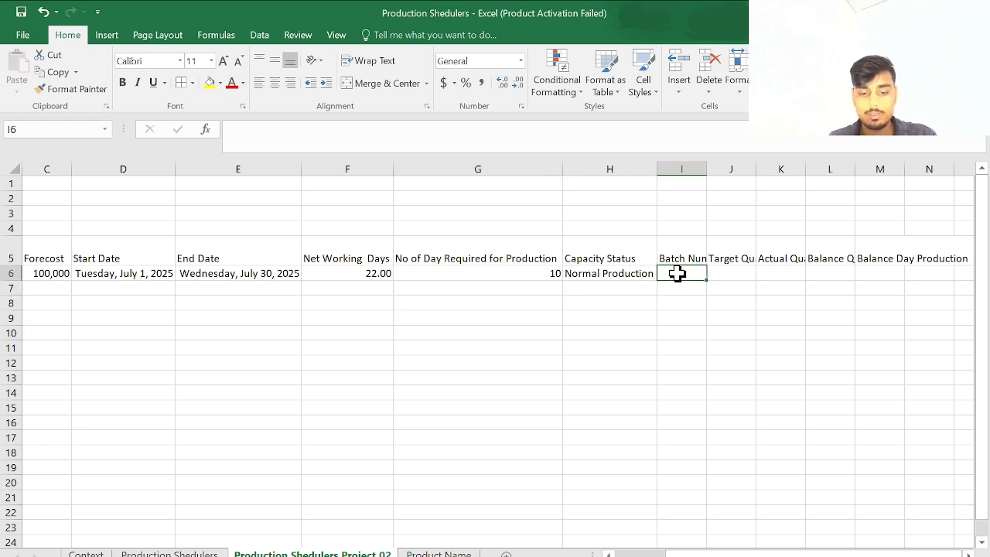
text(1)
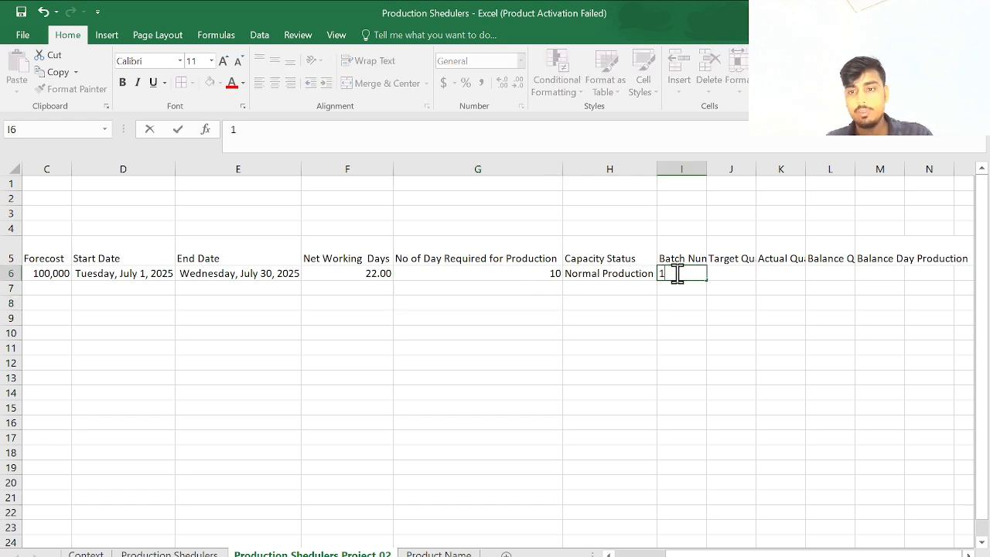
text(`)
key(BackSpace)
key(Tab)
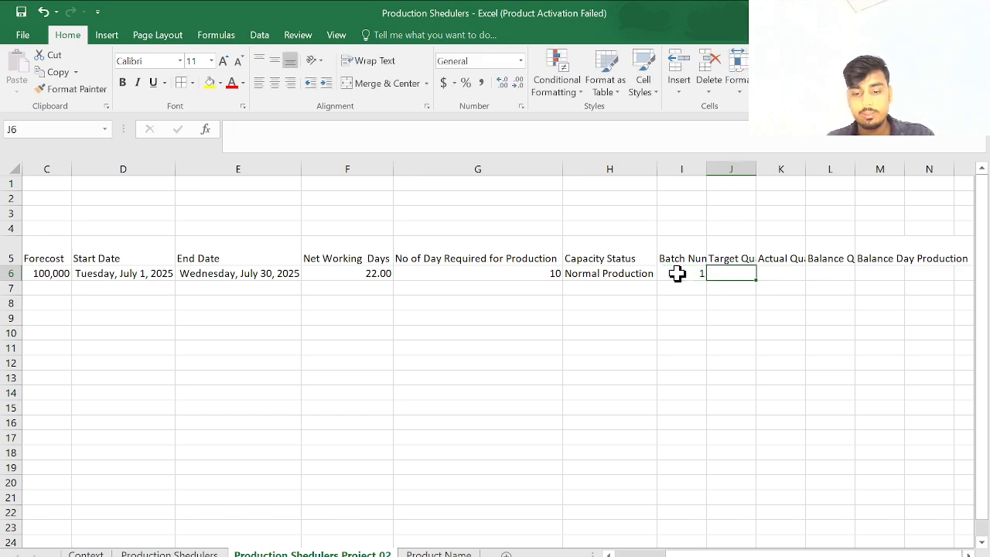
- Enter a target quantity of 11,000 for Mango Magic in J6
text(1)
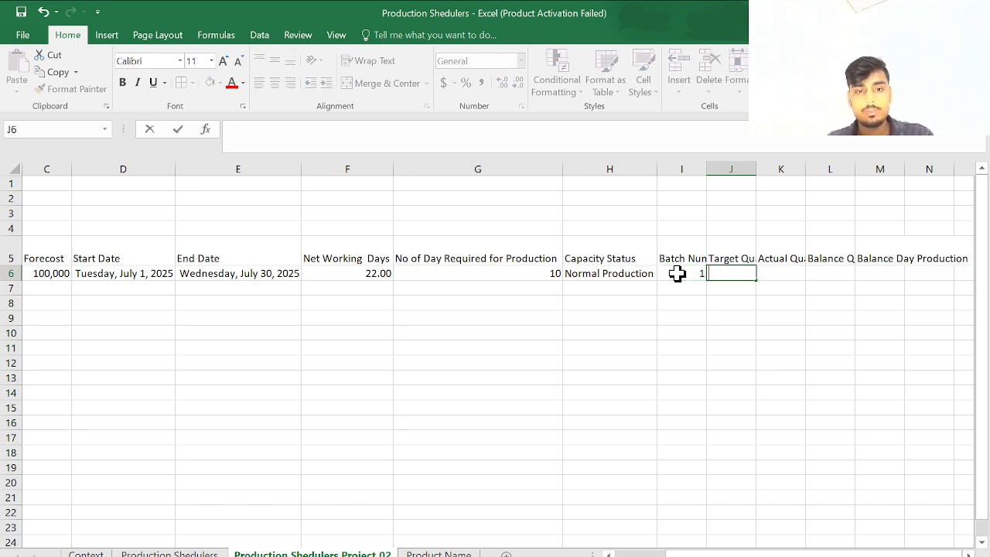
scroll(612, 322, left, 2)
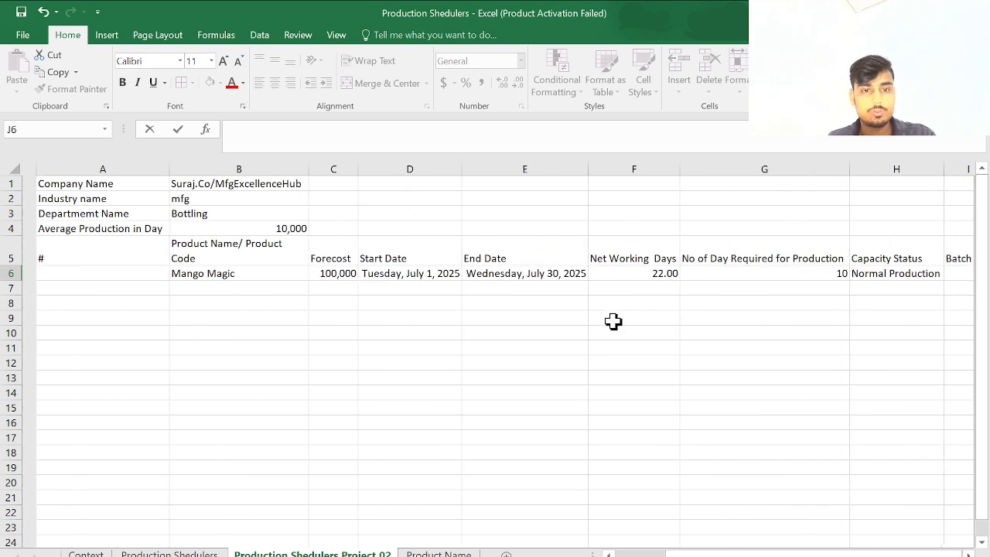
scroll(613, 322, right, 2)
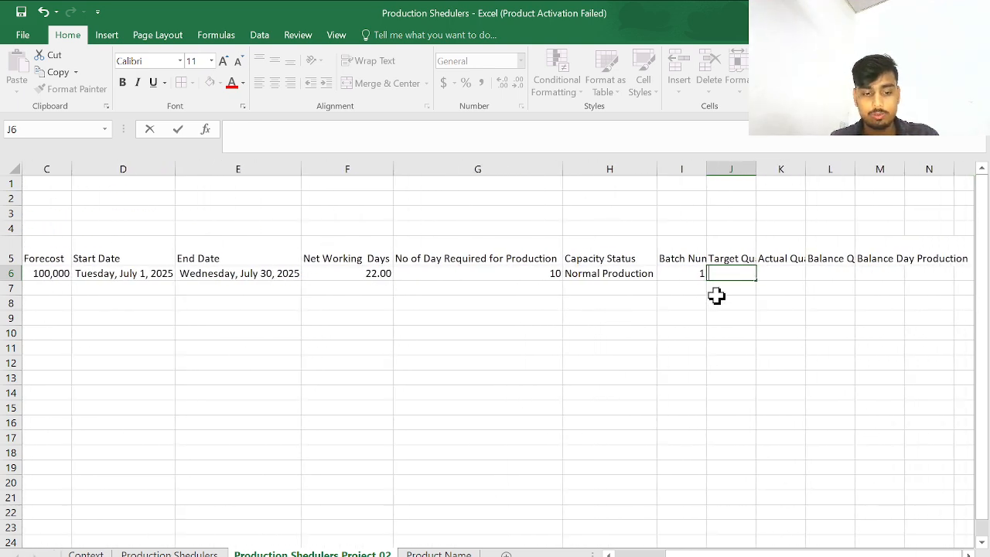
text(1,0000)
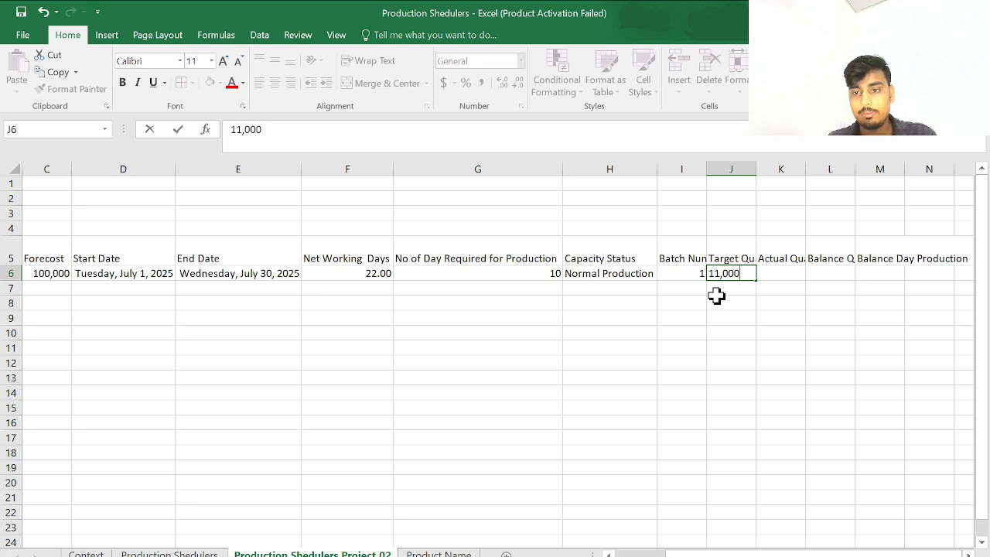
key(Tab)
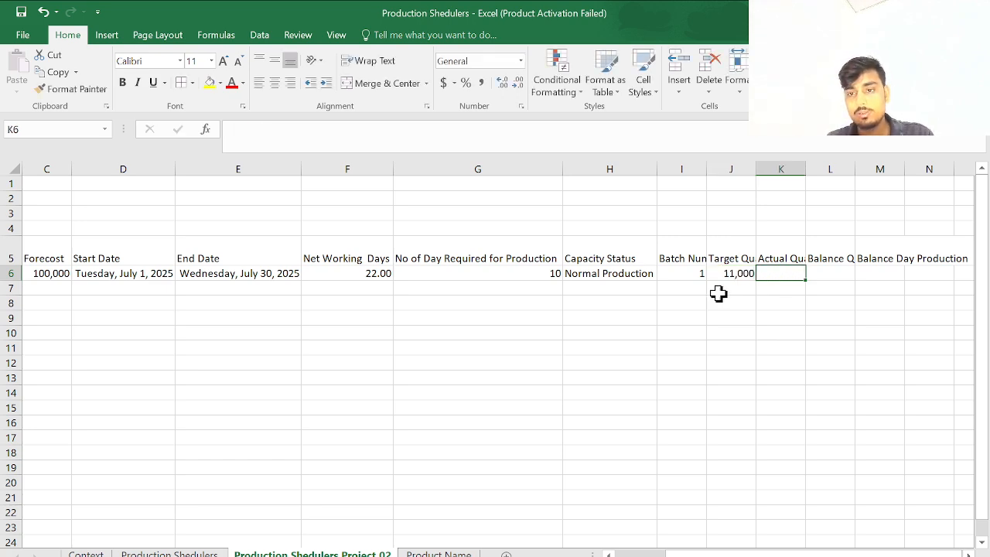
click(729, 278)
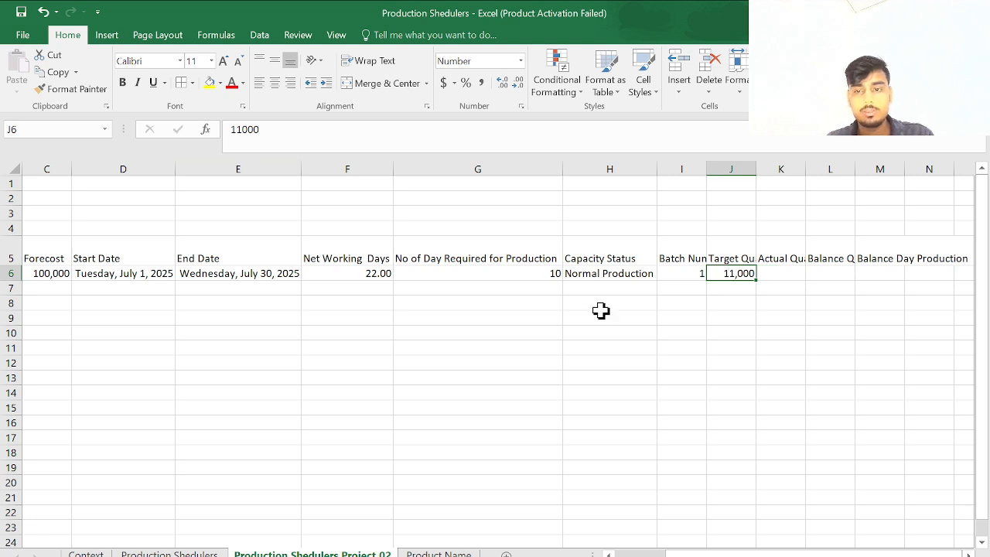
- Enter an actual quantity of 10,000 for the first batch in K6
scroll(601, 312, right, 2)
click(623, 277)
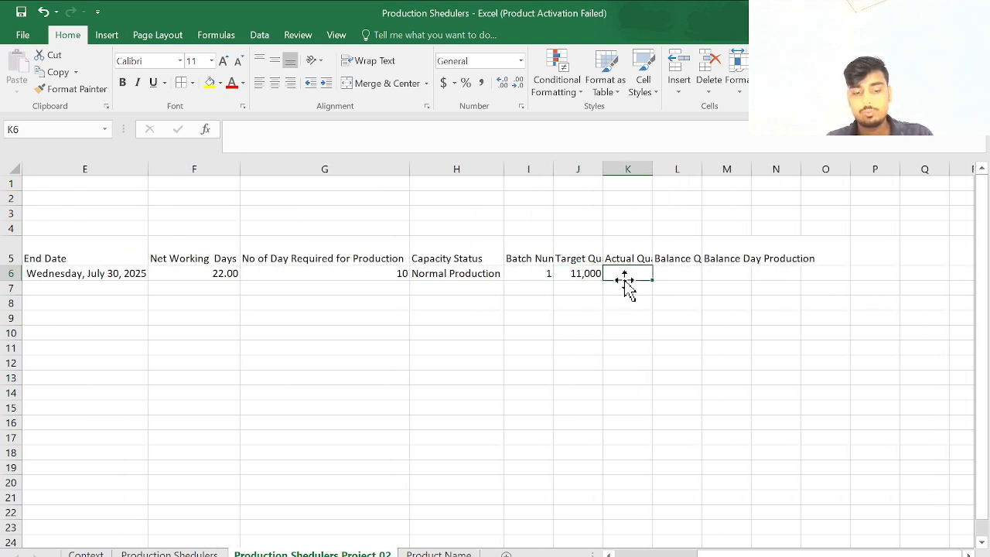
text(100)
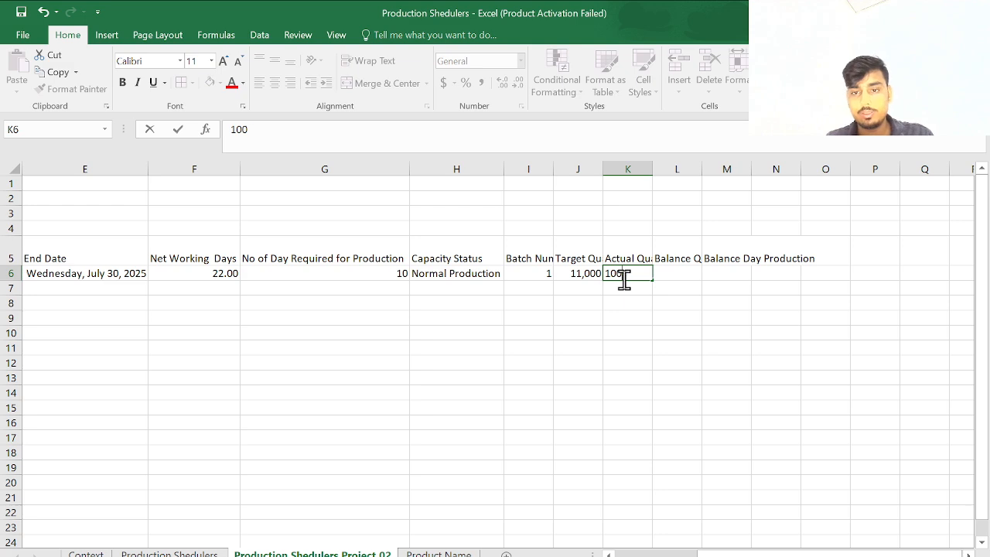
text(0000)
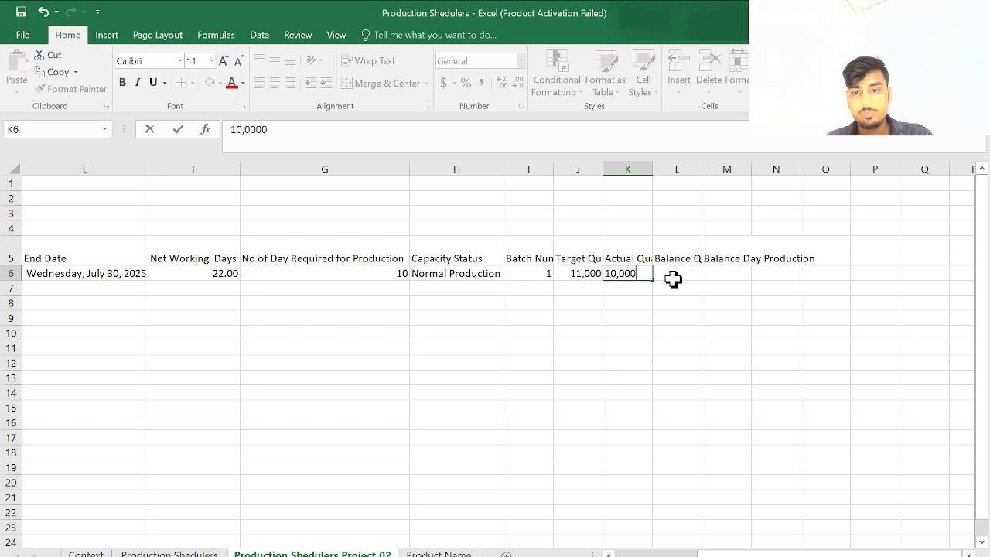
- Calculate the balance quantity in L6 by subtracting the actual quantity from the forecast with the formula =C6-K6
click(673, 280)
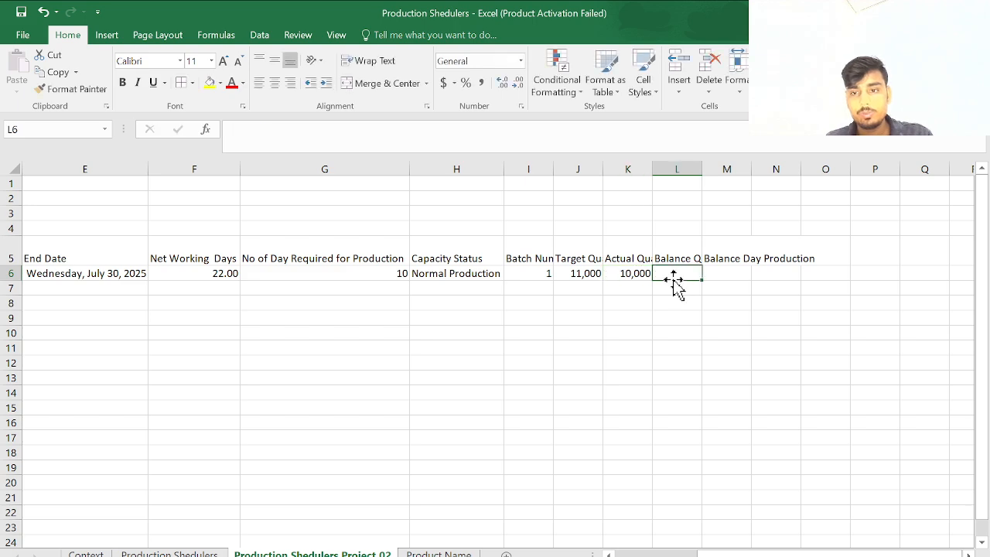
text(=)
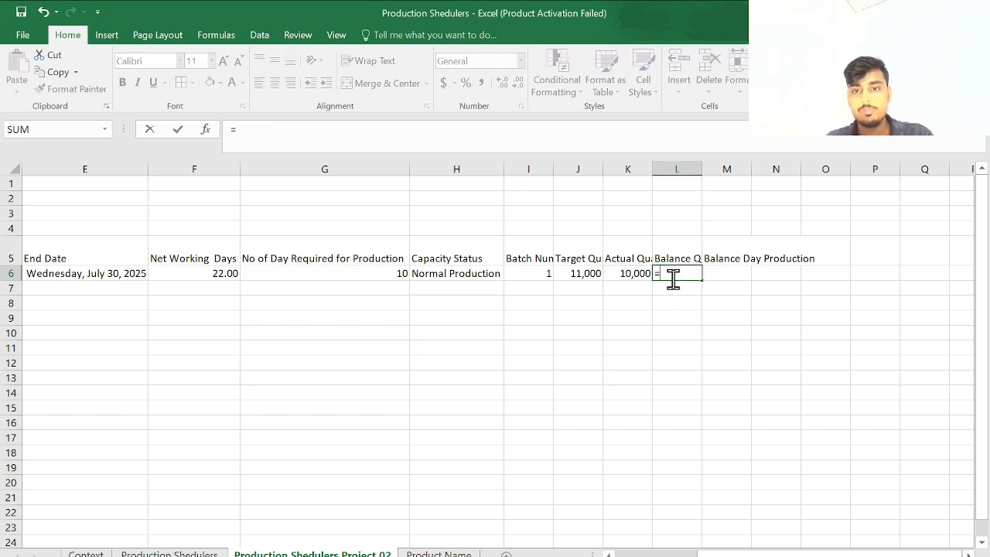
scroll(576, 282, left, 3)
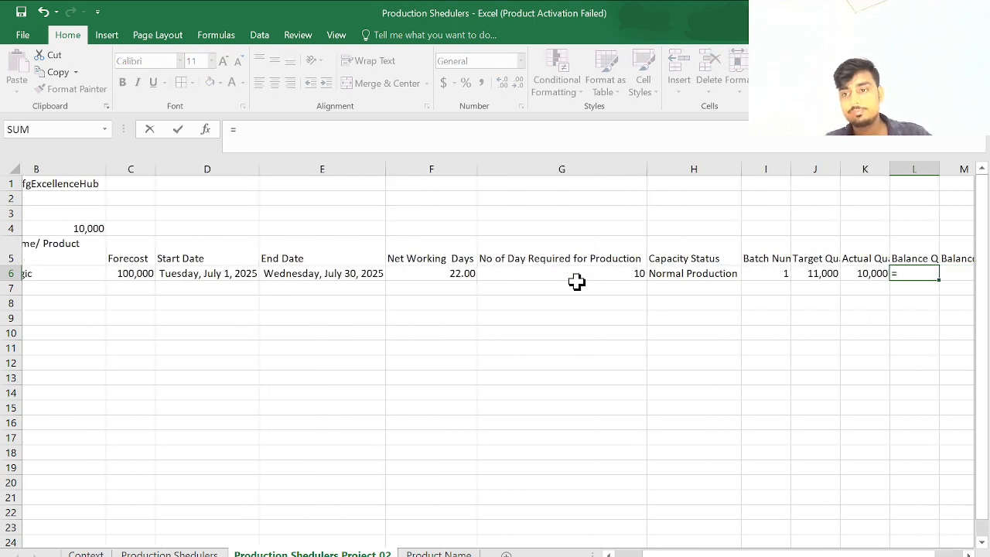
click(185, 273)
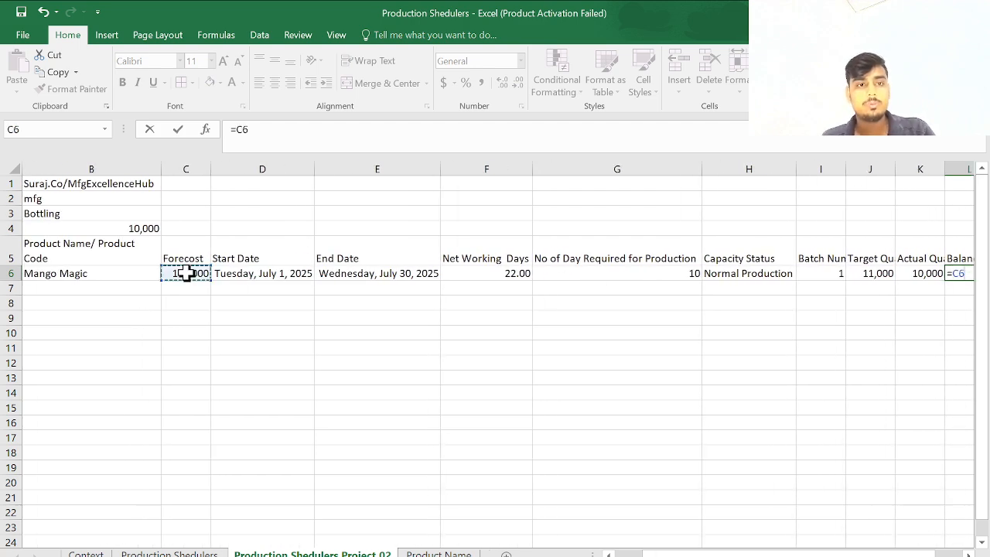
text(-)
scroll(340, 333, right, 2)
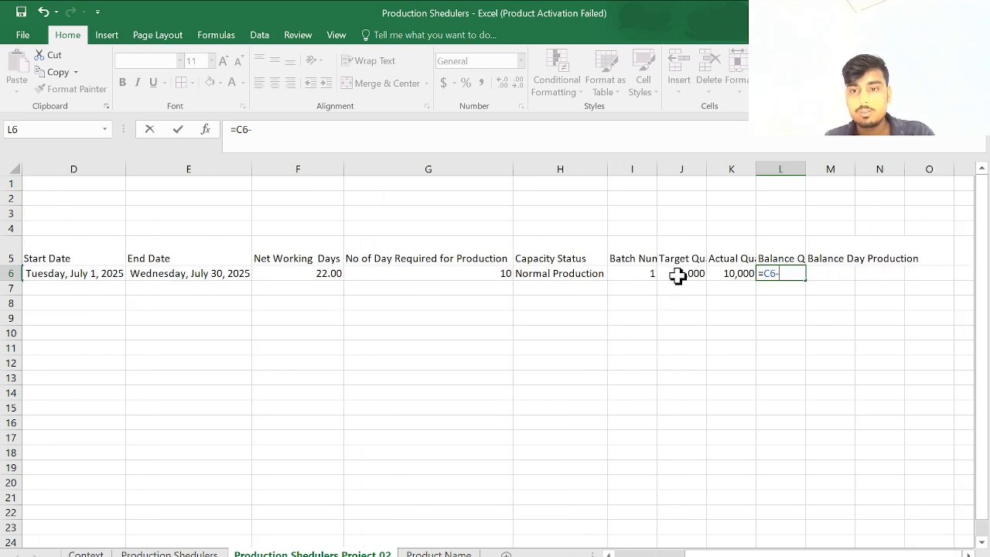
click(747, 274)
key(Return)
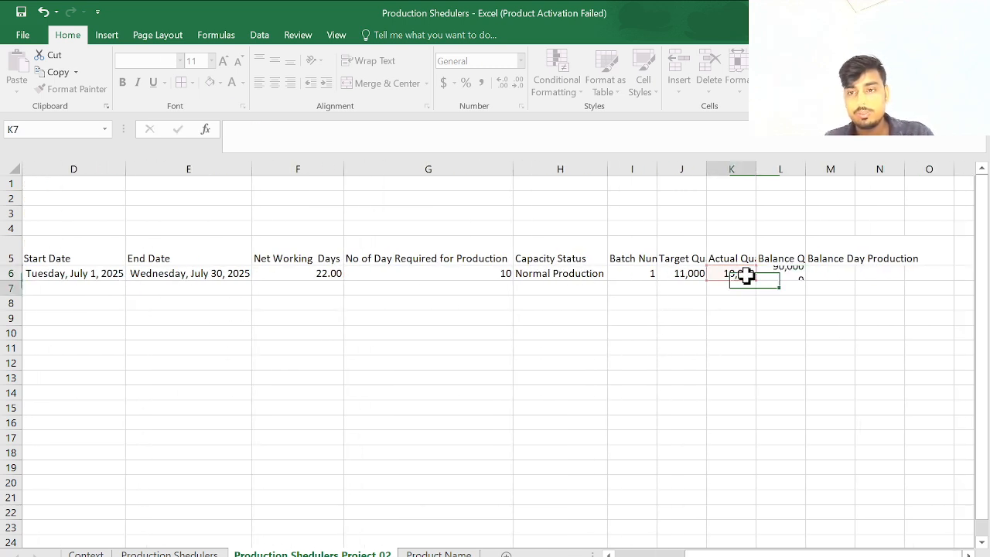
- Calculate the balance days of production in M6 by subtracting today's date from the end date with the formula =E6-TODAY()
click(781, 262)
click(777, 274)
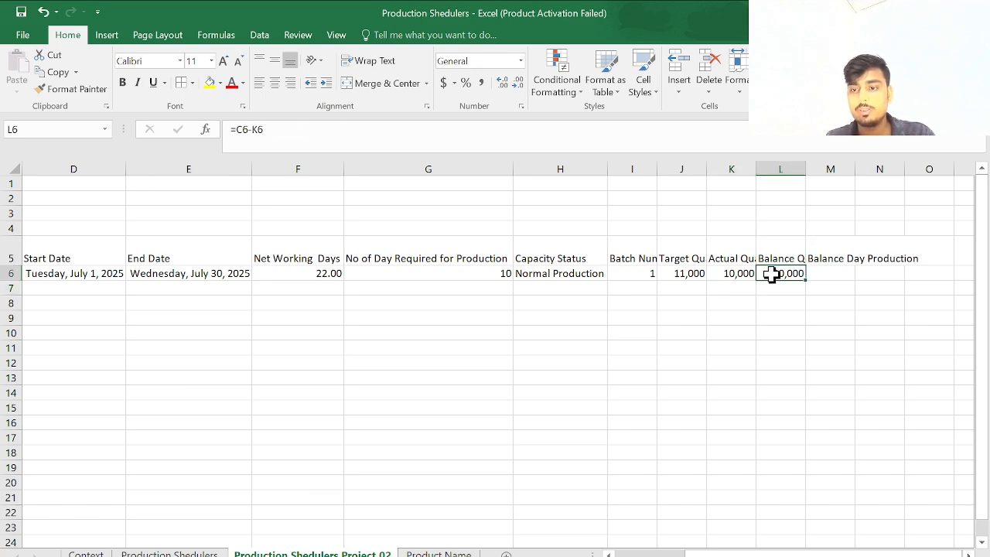
click(845, 277)
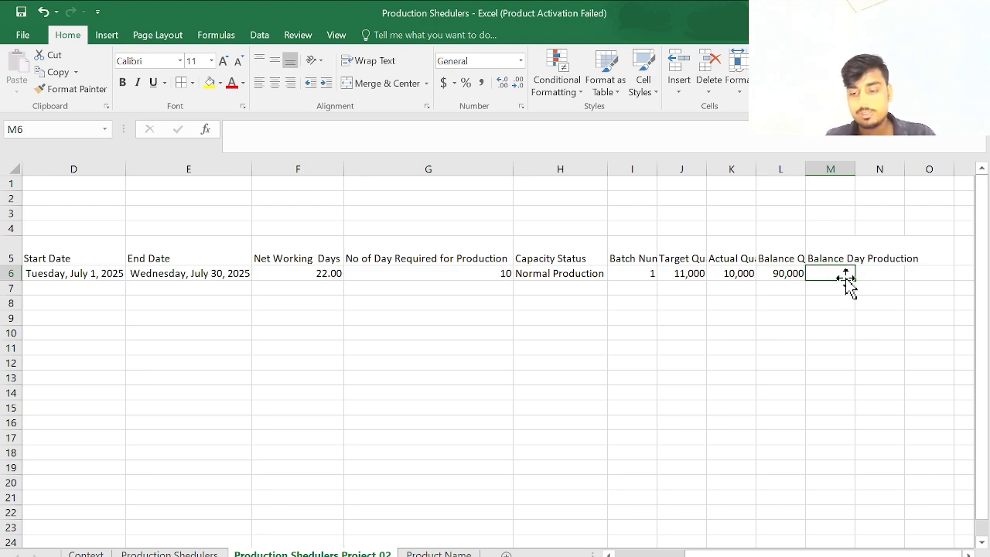
text(=)
scroll(566, 301, left, 5)
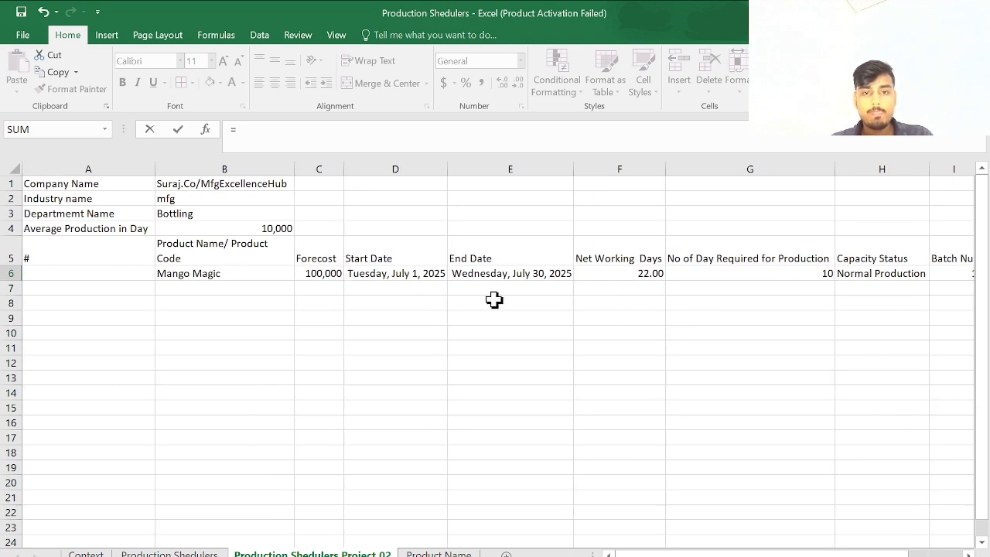
click(358, 287)
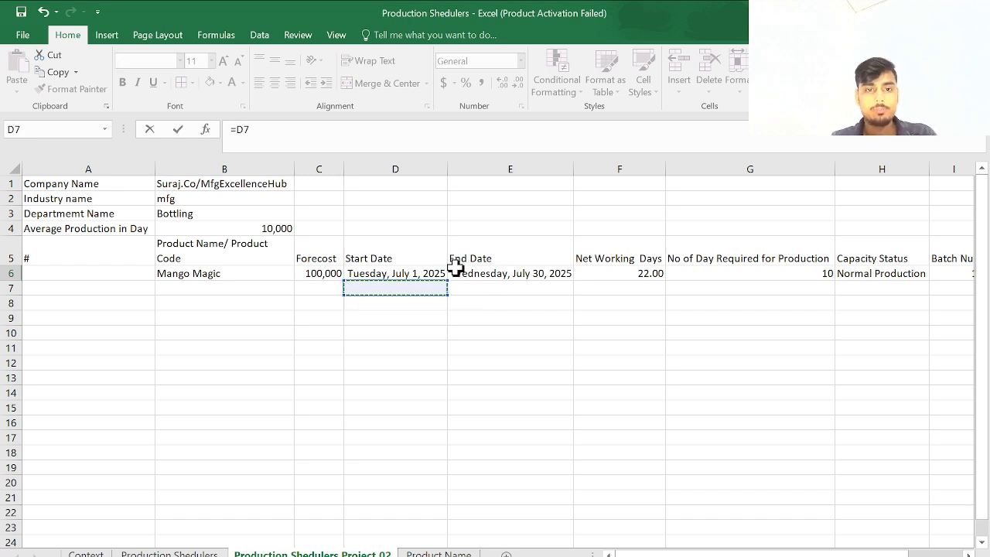
click(521, 272)
text(-)
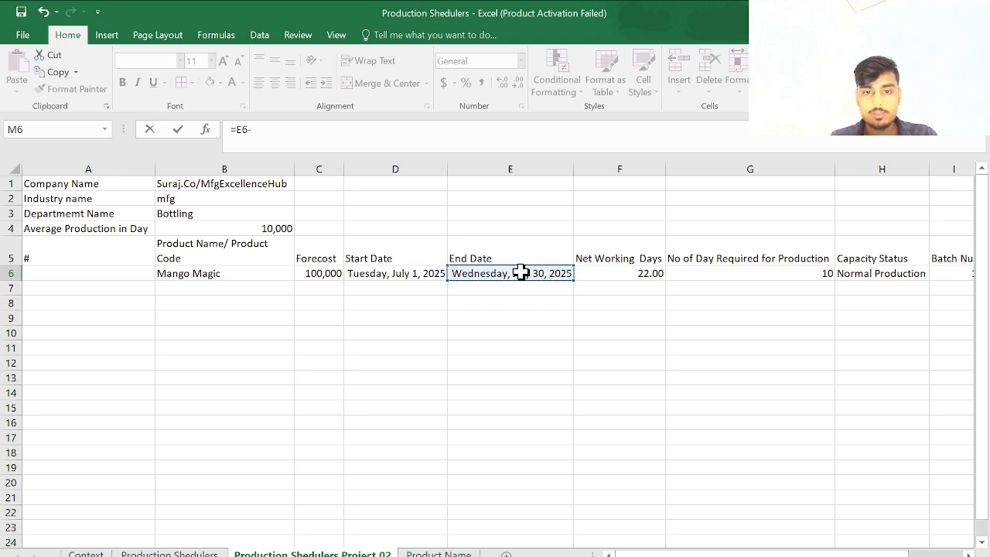
text(Toda)
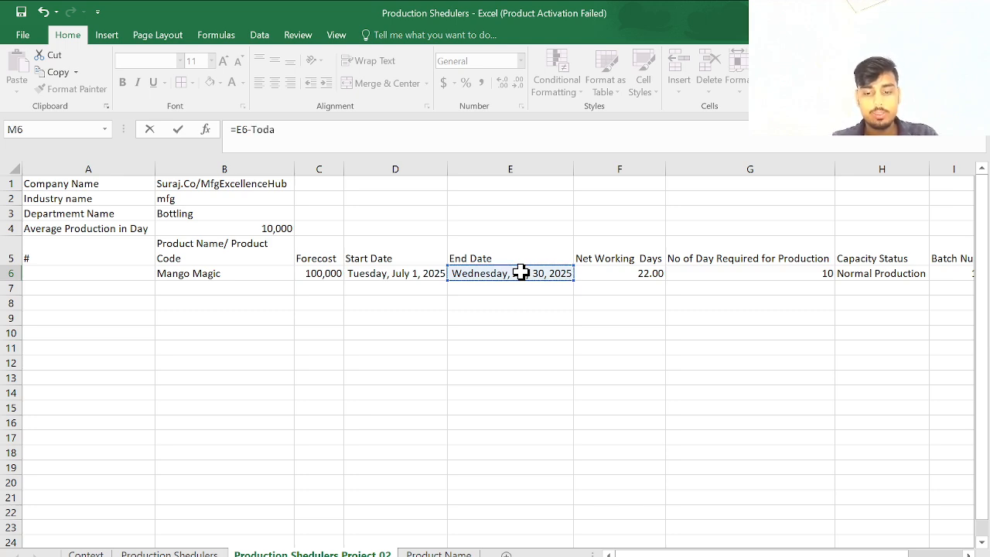
text(y()
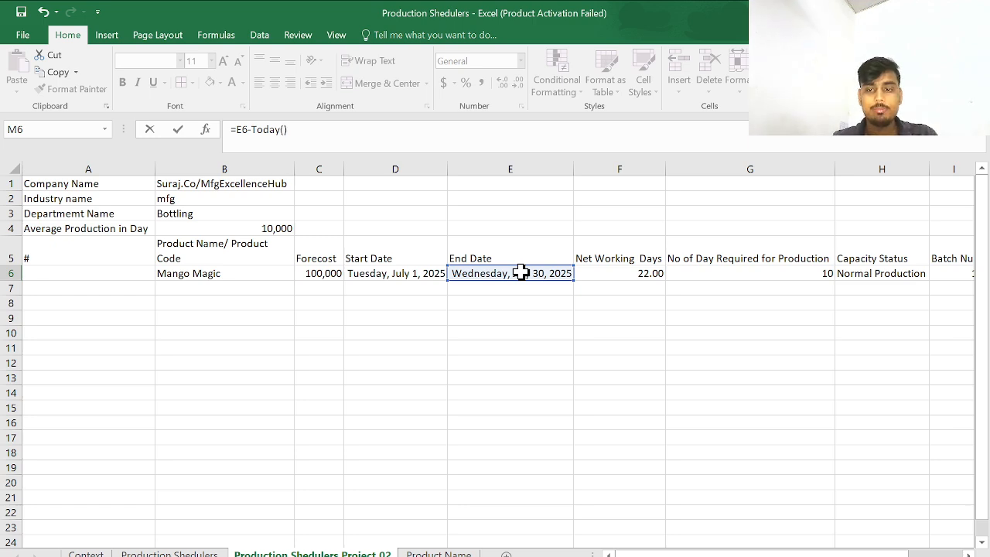
scroll(444, 400, right, 4)
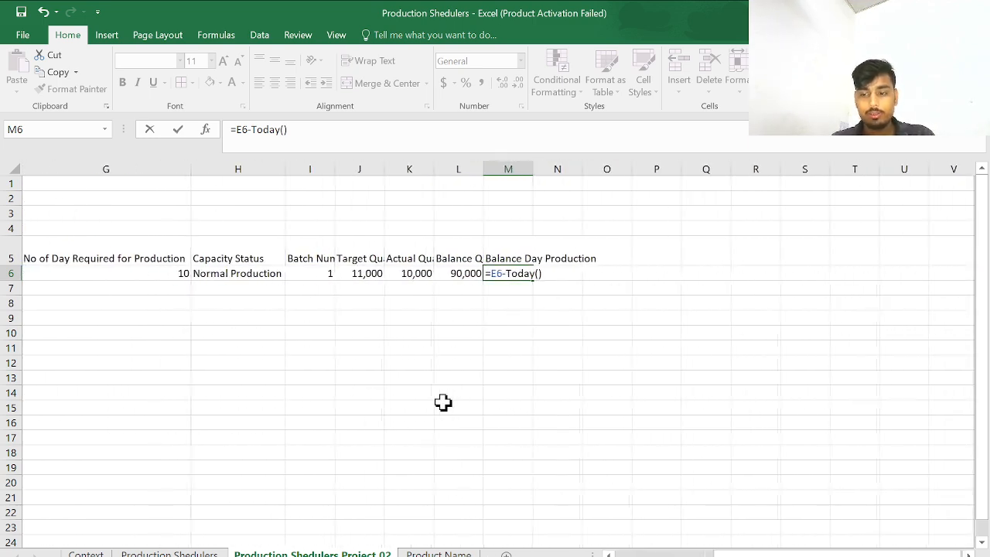
key(Return)
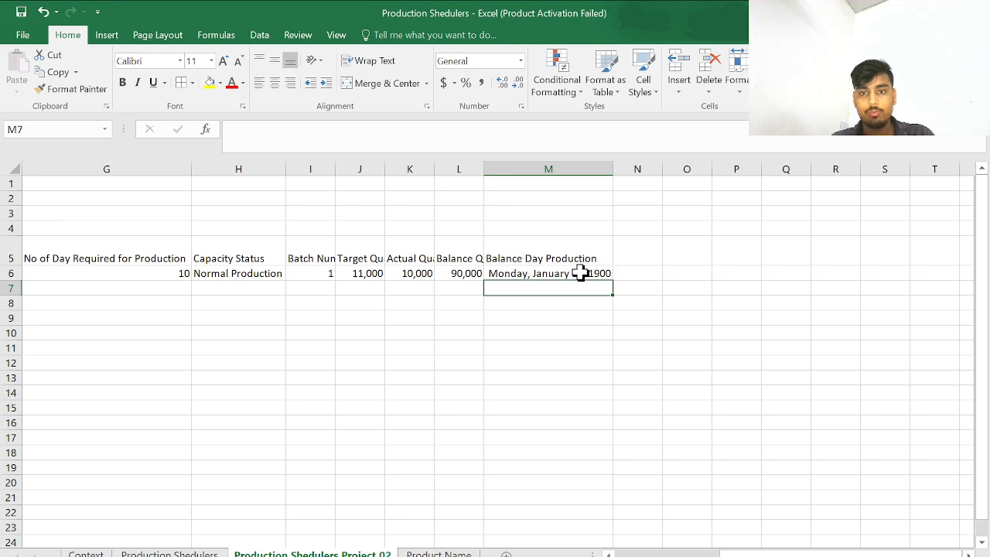
- Change the format of the balance days result in M6 from a date to Number
click(580, 273)
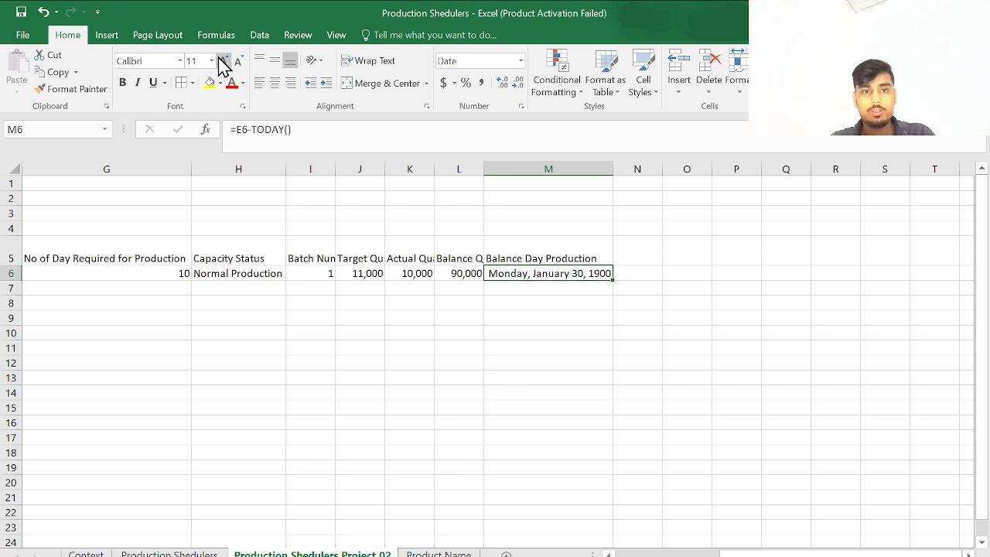
click(523, 62)
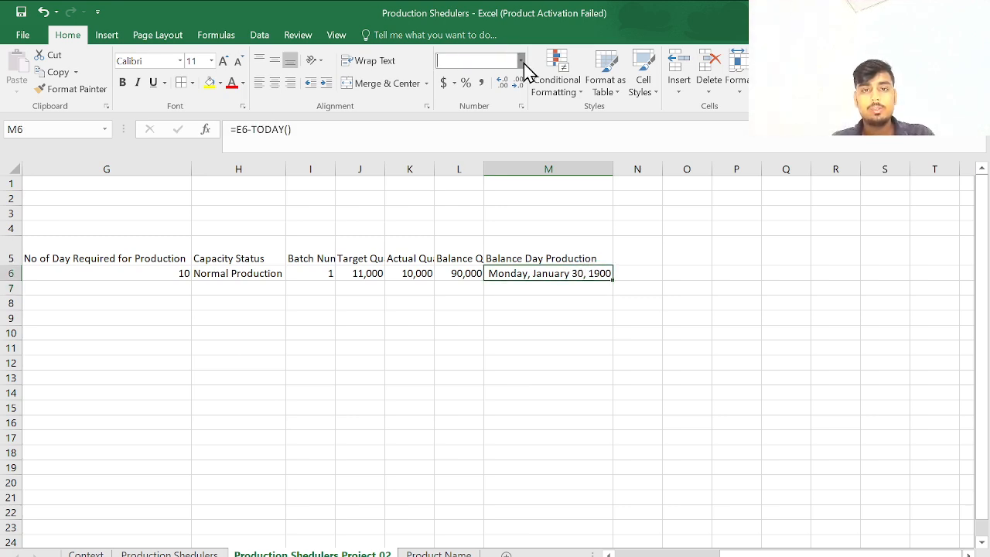
click(522, 114)
click(580, 346)
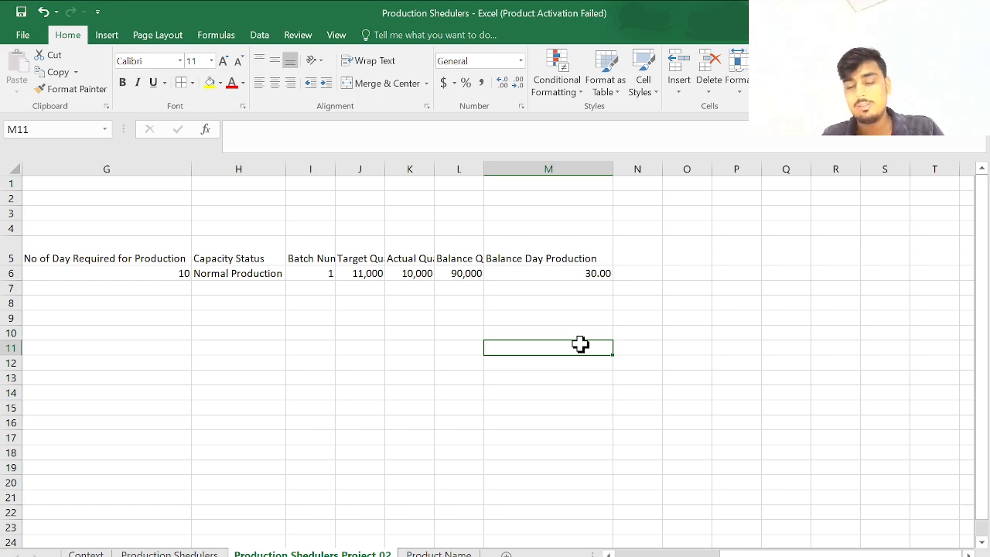
- Review the Mango Magic row from the product name and dates through to the balance quantity and balance days
scroll(580, 346, down, 1)
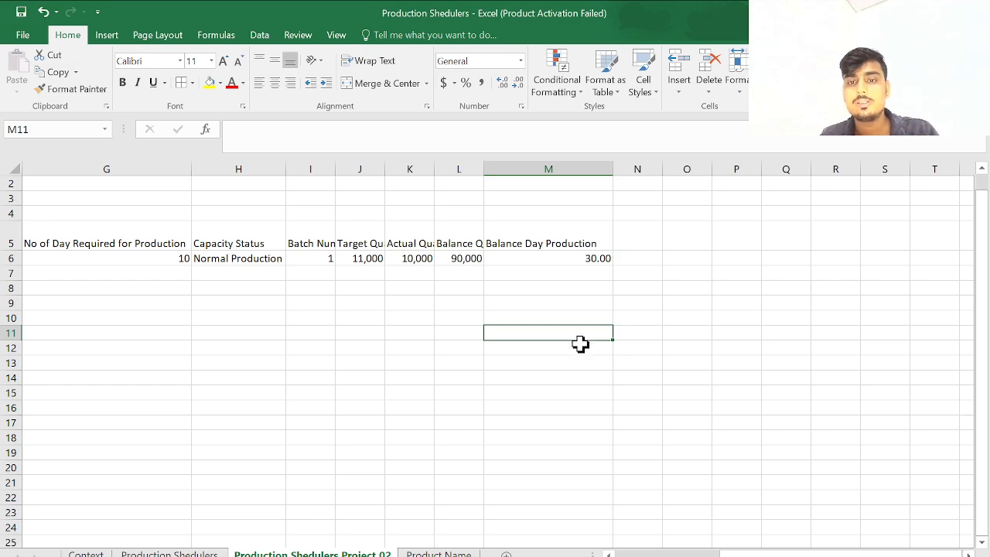
scroll(580, 345, left, 3)
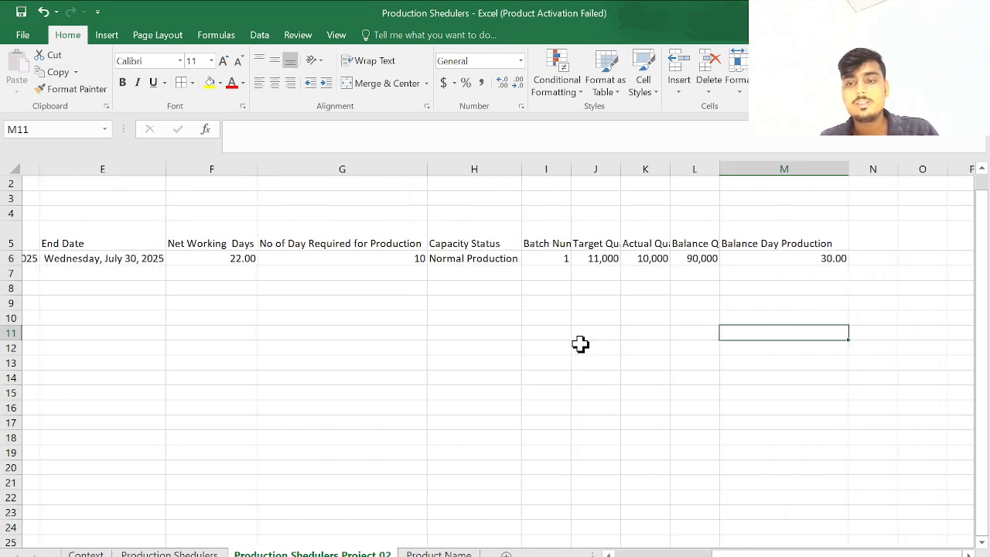
scroll(580, 346, right, 1)
scroll(580, 346, left, 3)
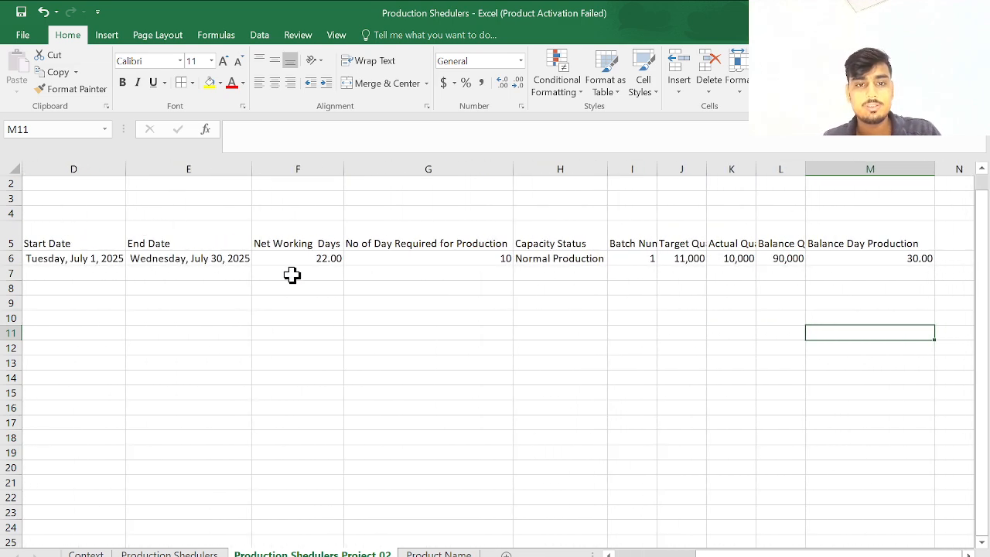
scroll(327, 255, left, 3)
click(194, 289)
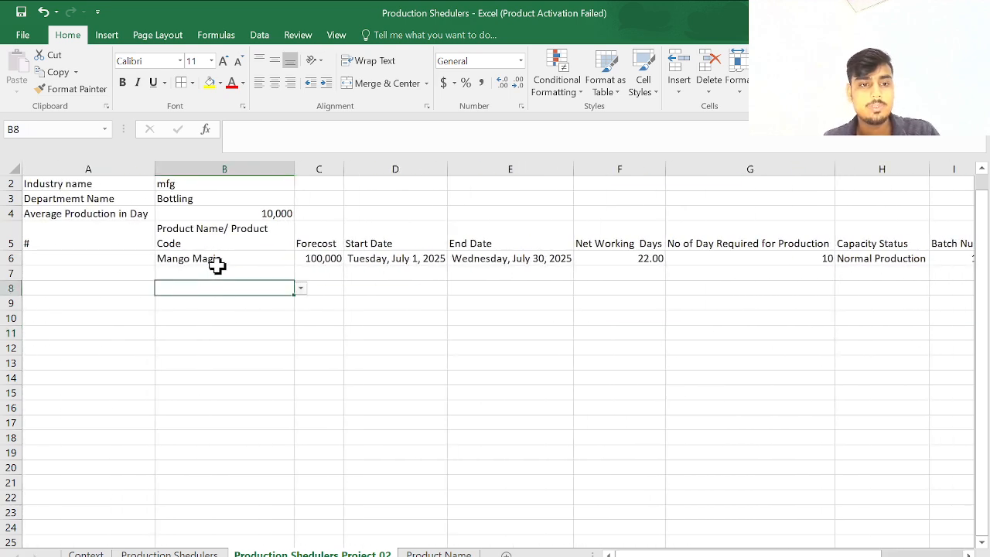
click(217, 264)
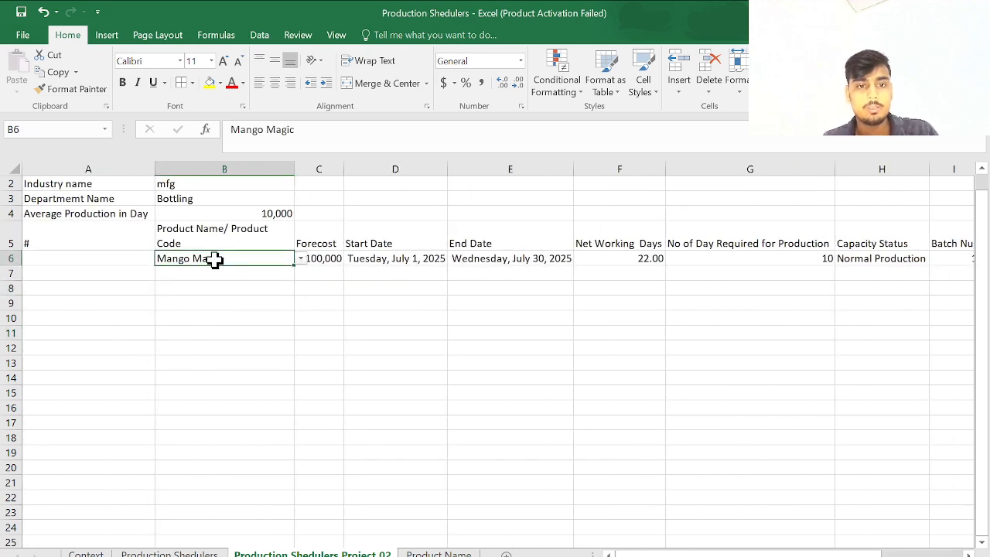
click(349, 259)
click(489, 261)
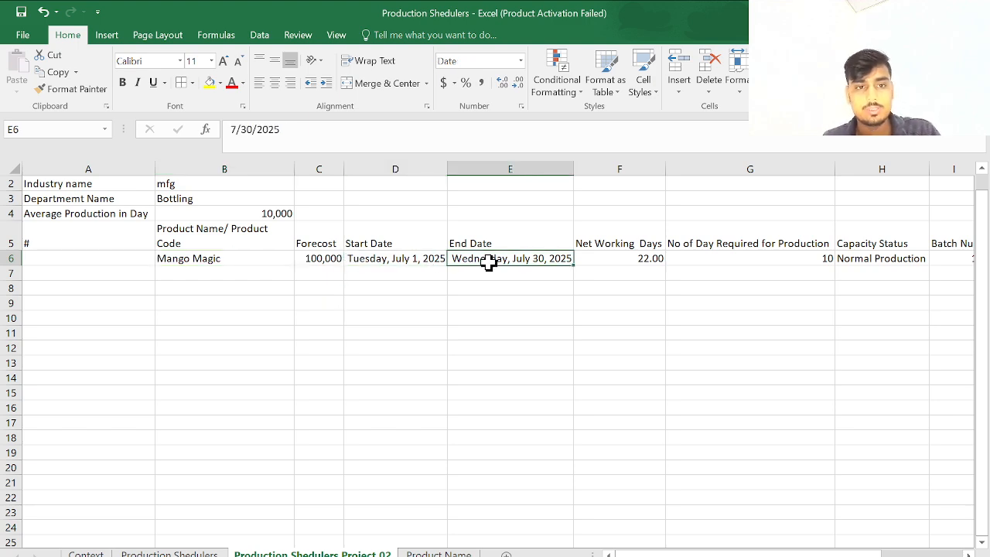
scroll(490, 266, right, 3)
scroll(489, 263, right, 2)
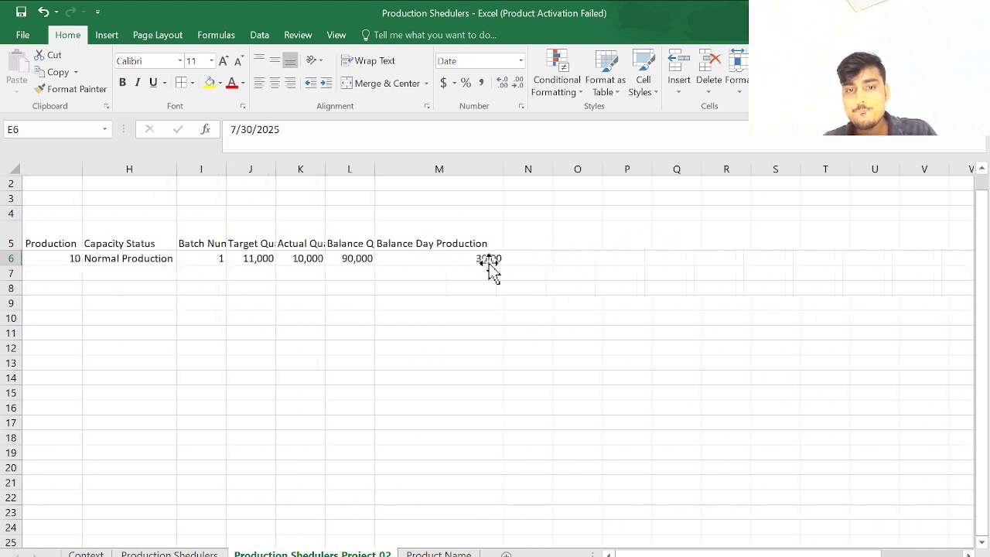
scroll(489, 263, left, 2)
click(489, 263)
scroll(489, 263, left, 2)
scroll(489, 263, left, 3)
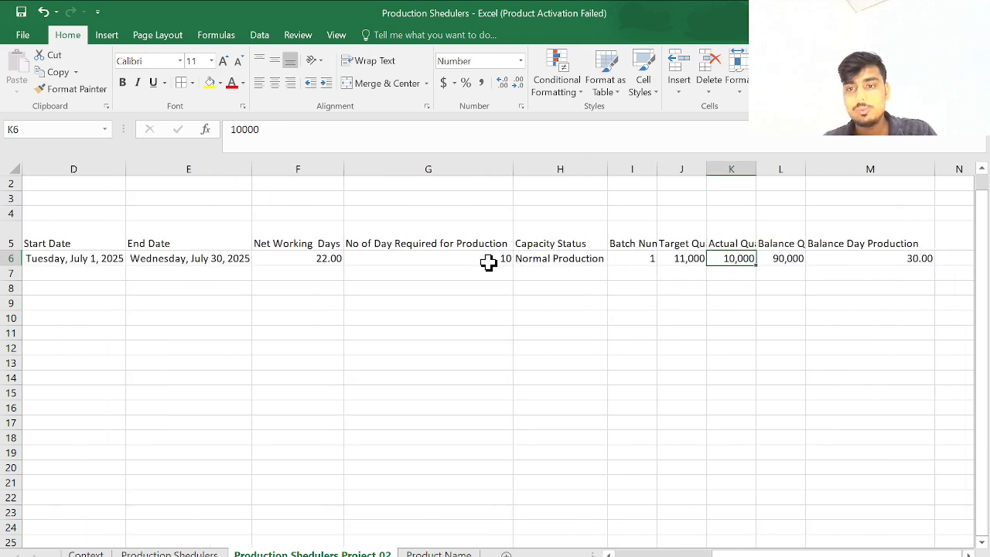
- Check the formulas behind the number of days required in G6 and the net working days in F6
scroll(606, 275, left, 1)
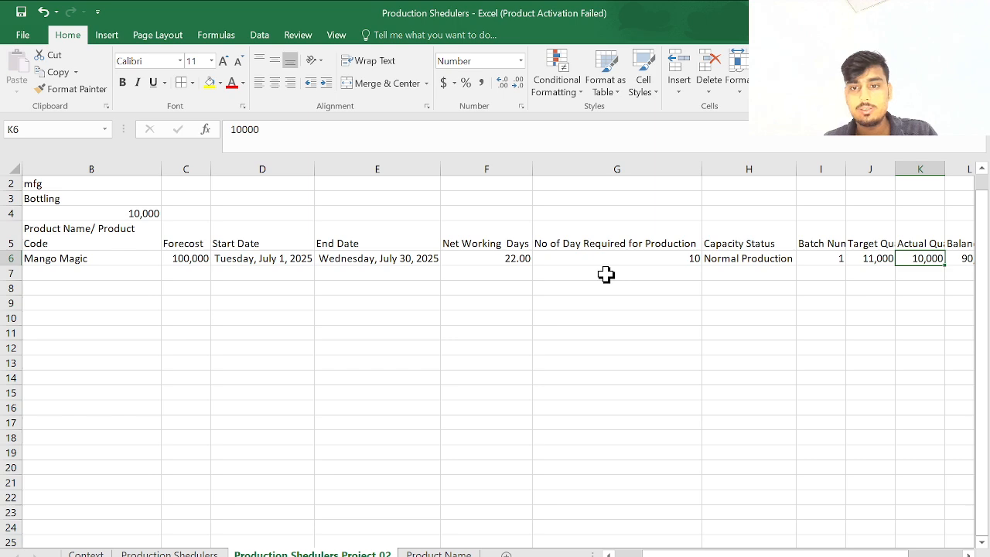
click(606, 274)
click(663, 256)
scroll(663, 256, up, 1)
scroll(664, 256, right, 2)
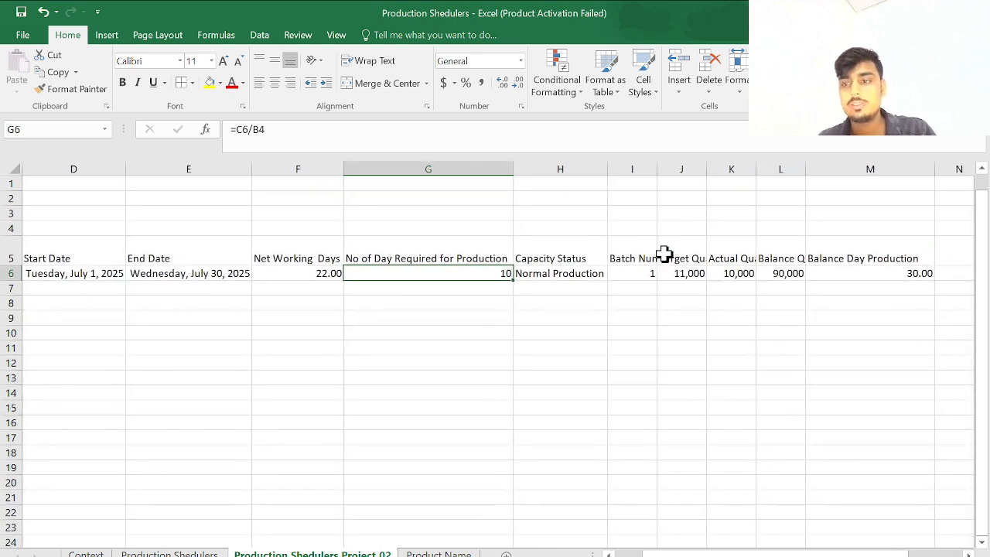
scroll(663, 254, left, 2)
scroll(665, 256, left, 1)
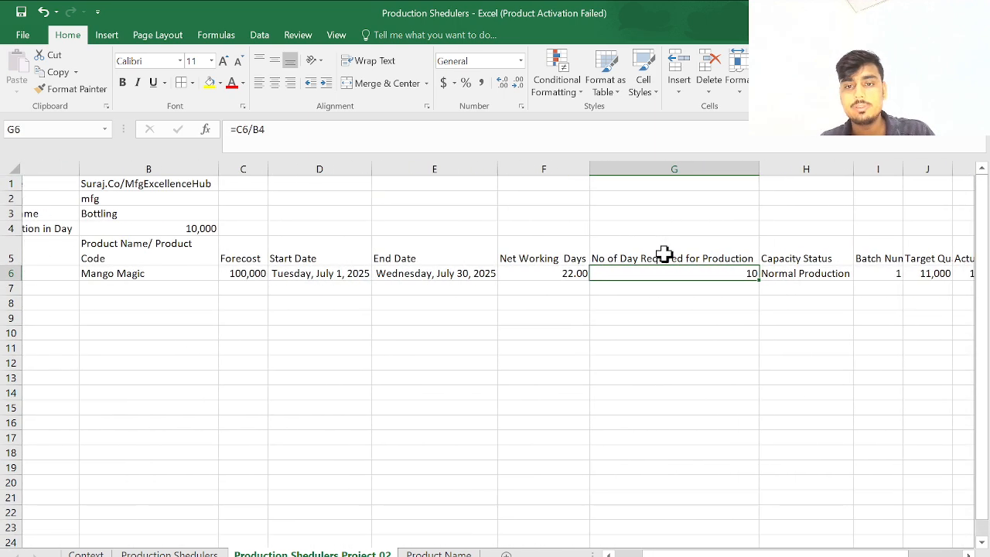
scroll(531, 265, right, 1)
click(529, 271)
scroll(529, 270, left, 3)
scroll(310, 293, right, 1)
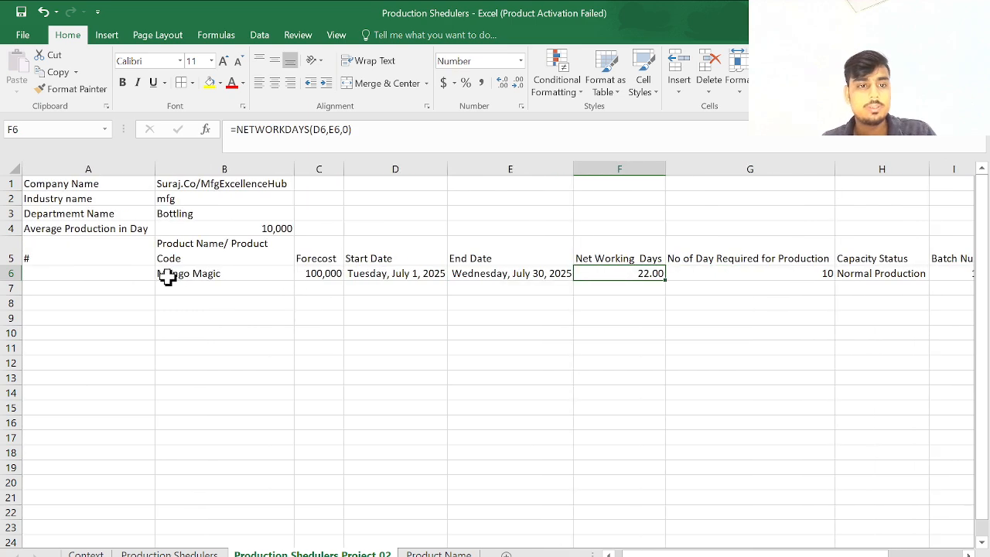
- Enter 1 as the serial number of the Mango Magic row in A6
click(126, 284)
click(126, 277)
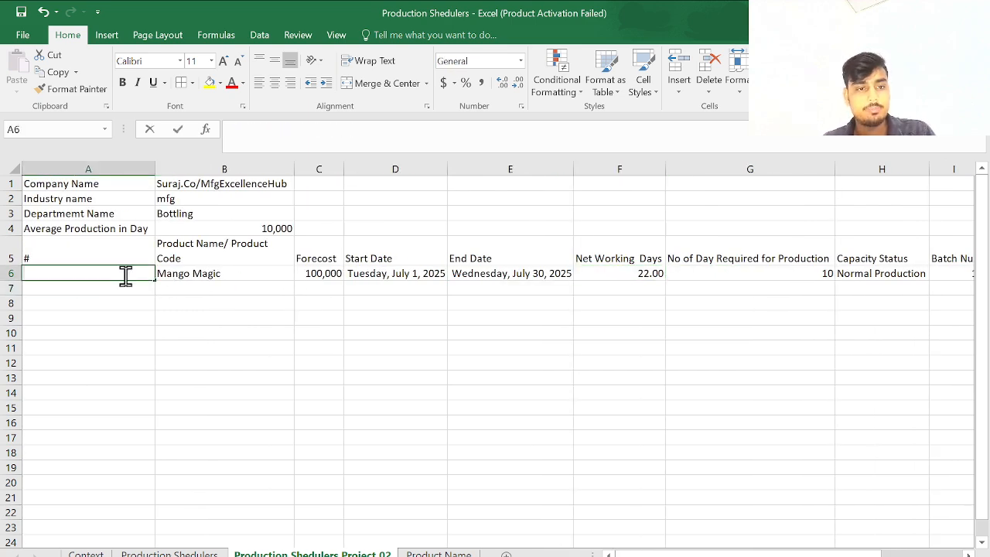
text(1\)
key(BackSpace)
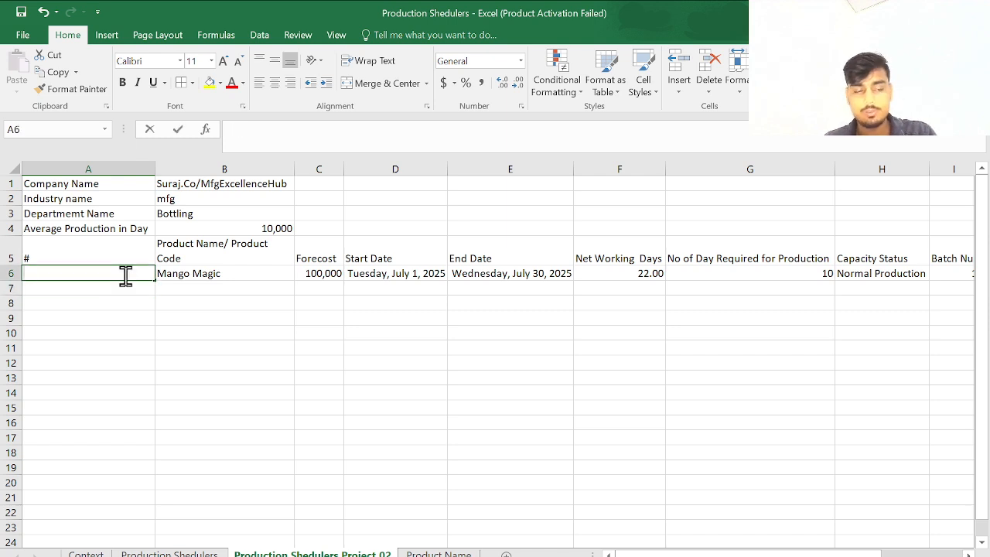
key(Return)
click(696, 333)
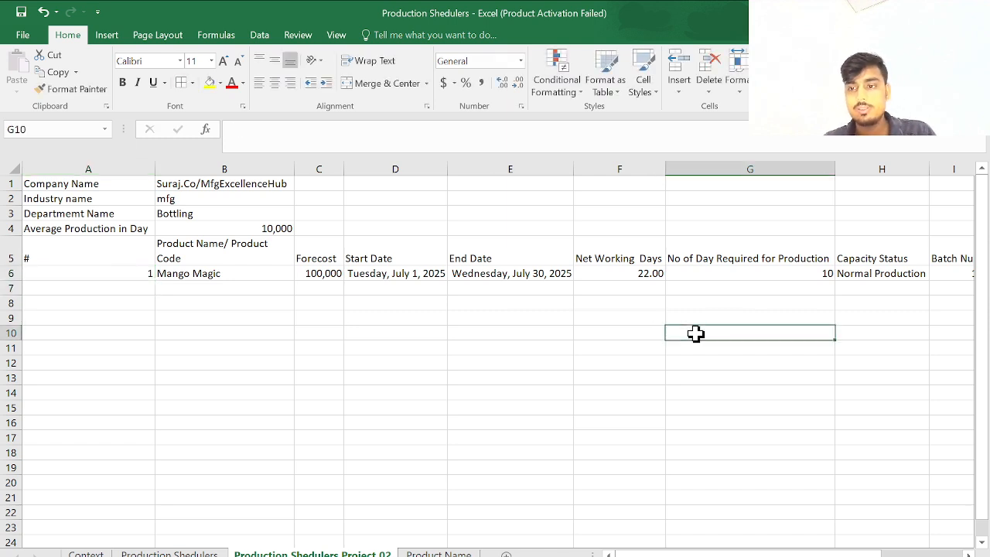
- Enter 2 as the serial number of the next product row in A7
click(150, 285)
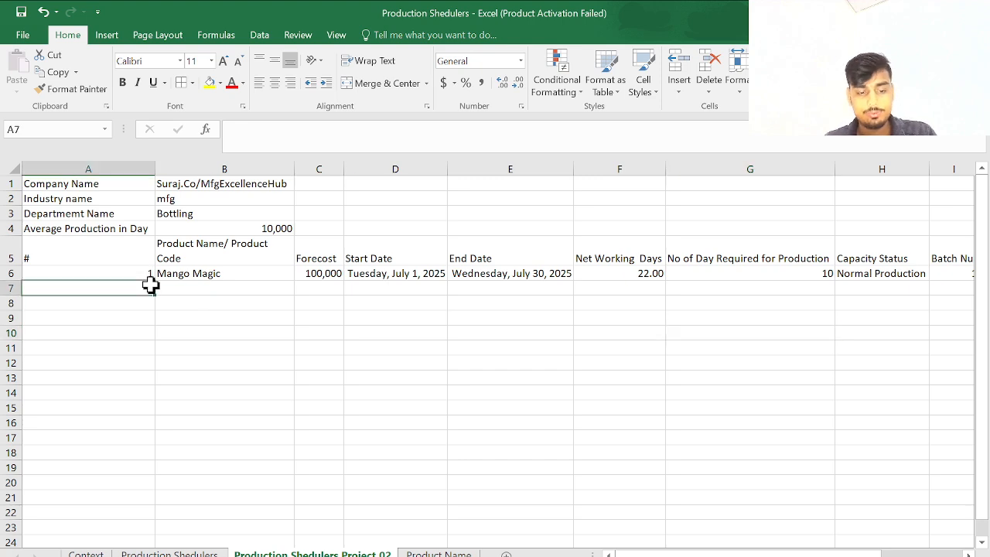
text(2)
key(Tab)
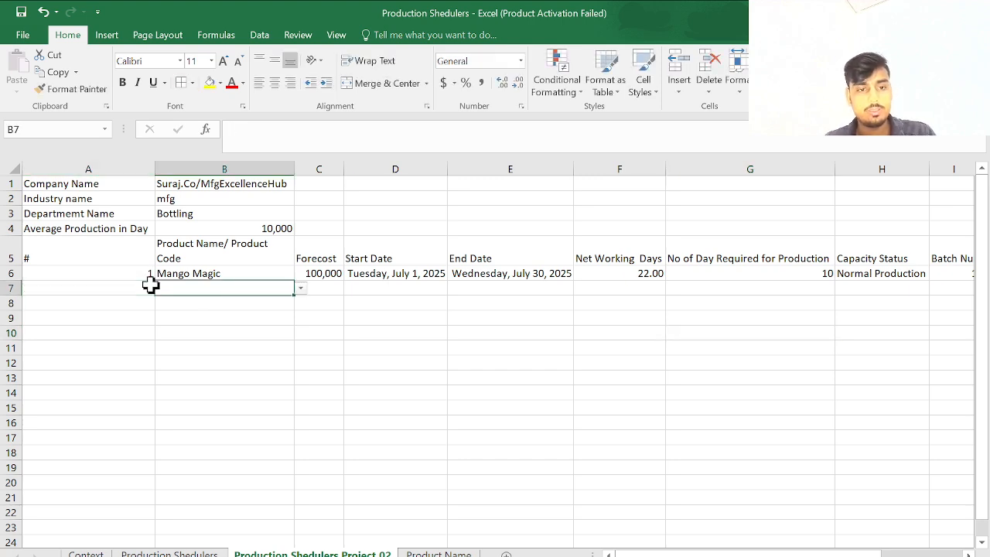
- Choose Apple Spark as the product in B7 and copy the 100,000 forecast down into C7
click(307, 287)
click(265, 285)
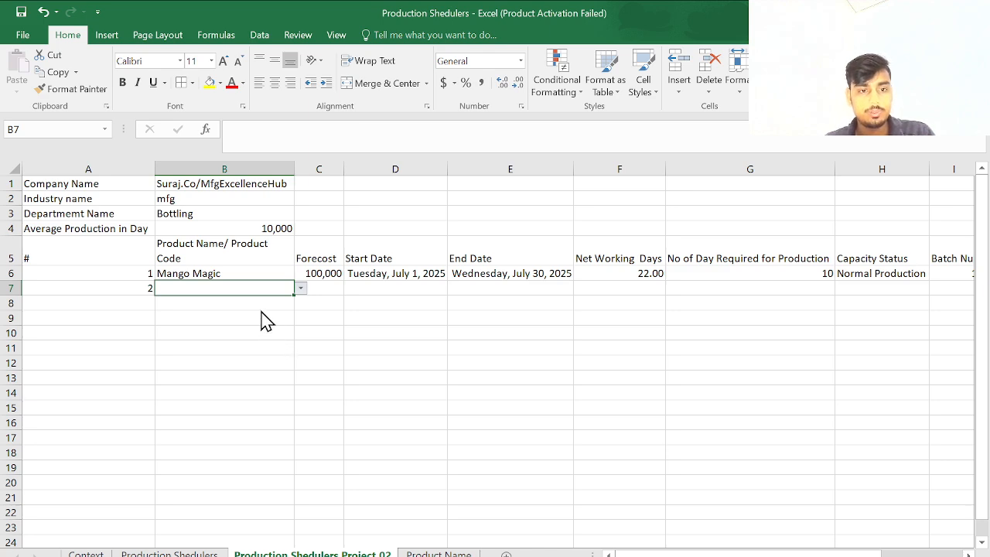
text(Apple Spark)
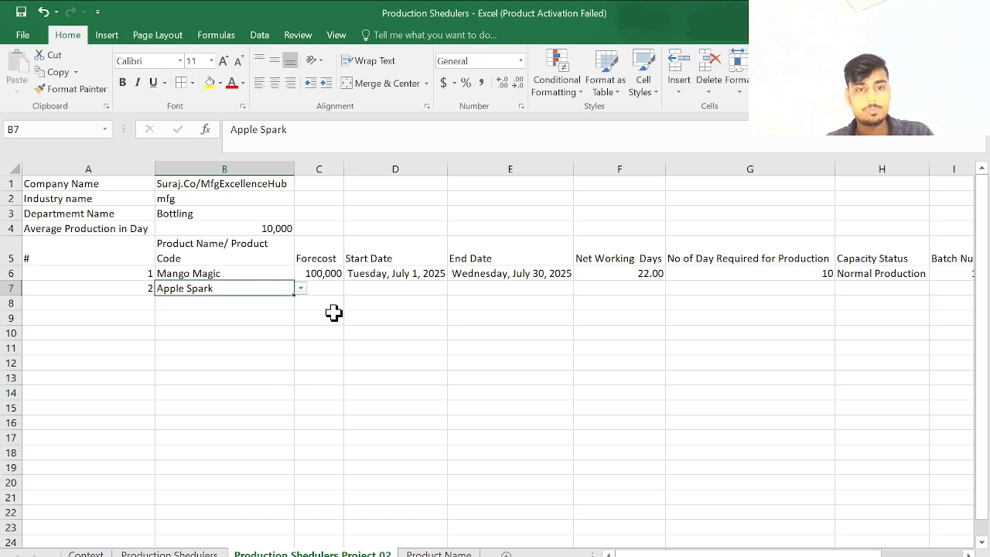
click(340, 288)
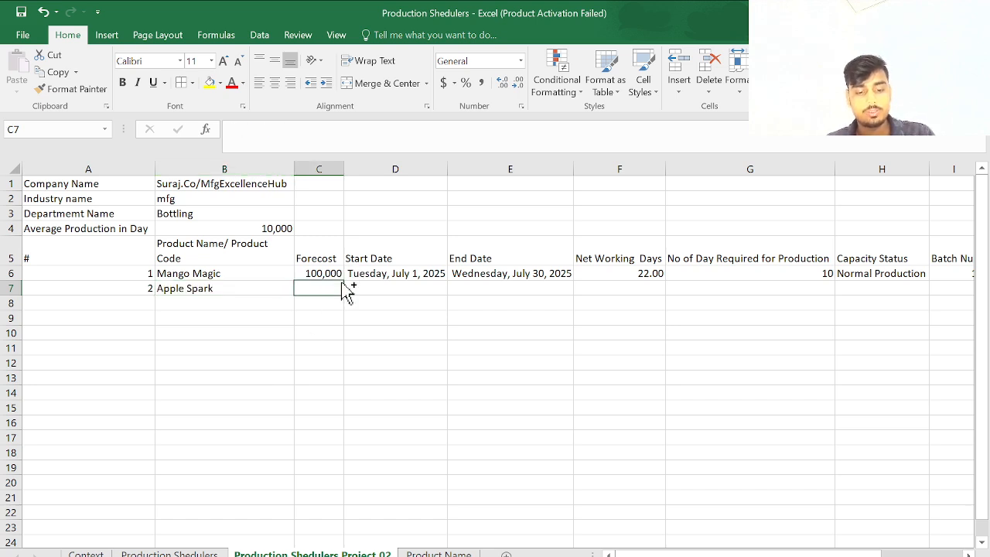
key(ctrl+d)
- Enter 8/01/2025 as the start date of the Apple Spark row in D7
click(396, 286)
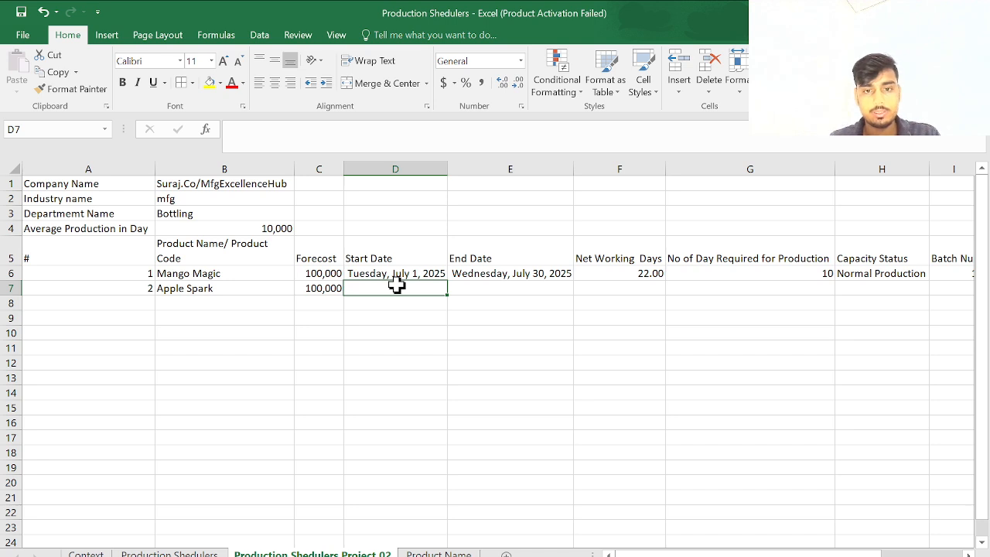
double_click(396, 285)
text(1)
key(BackSpace)
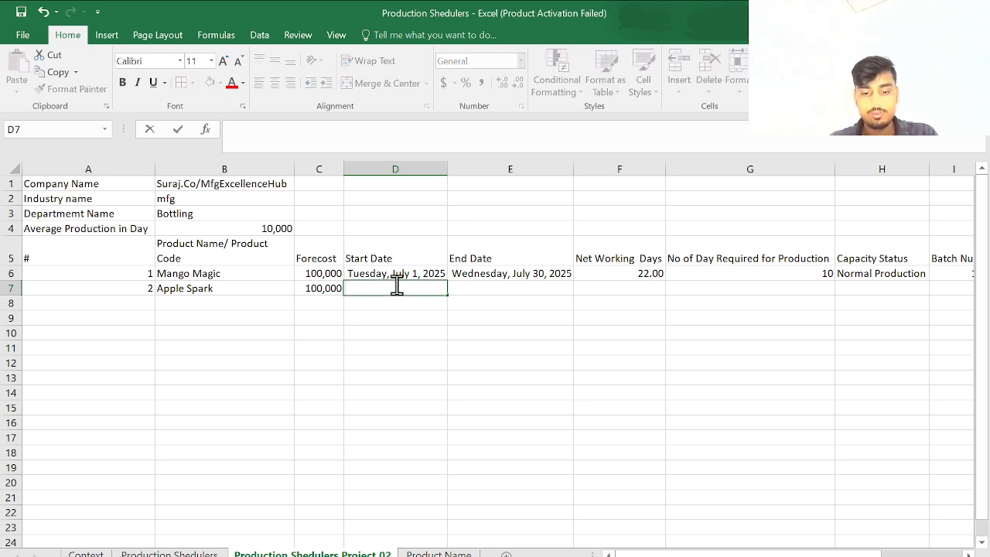
text(8)
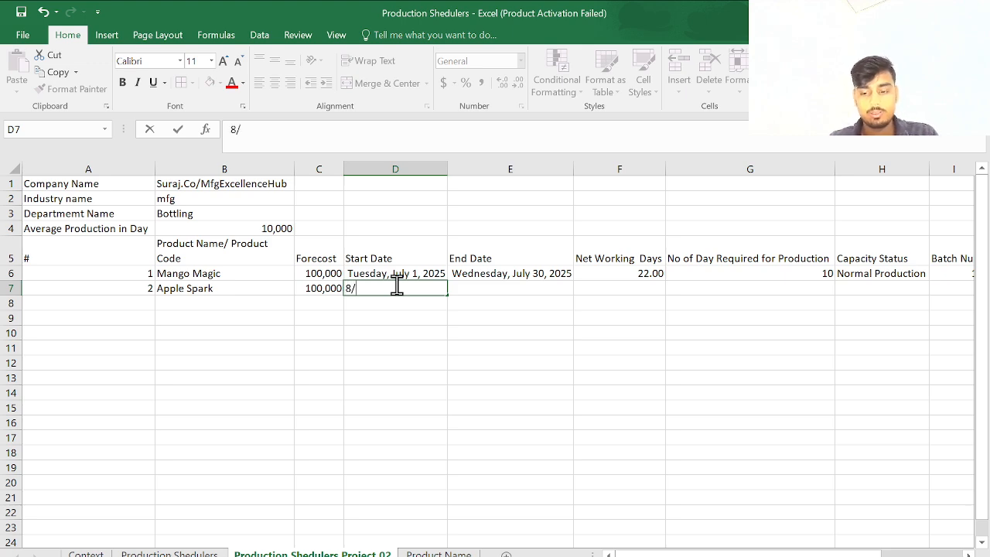
text(/01/202)
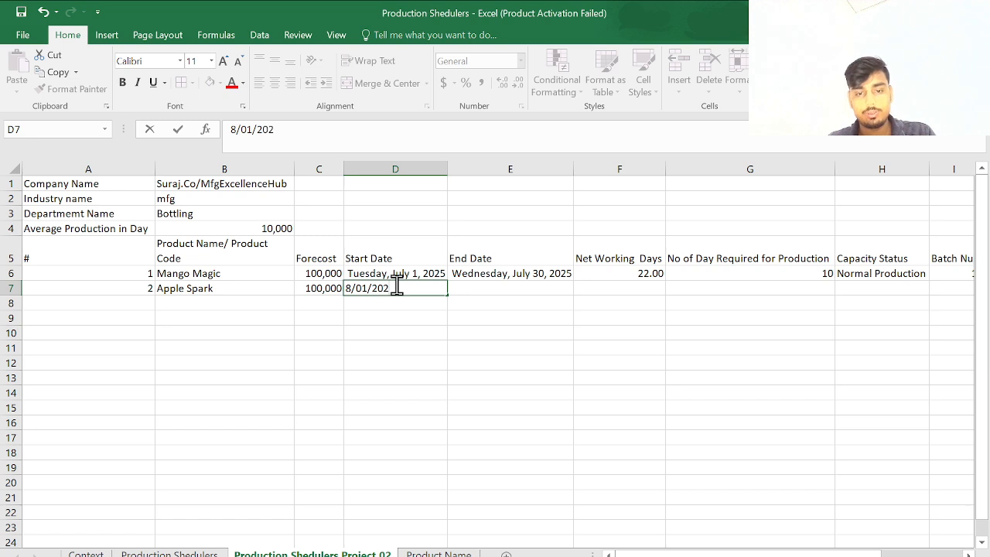
text(3)
key(BackSpace)
text(5)
key(Tab)
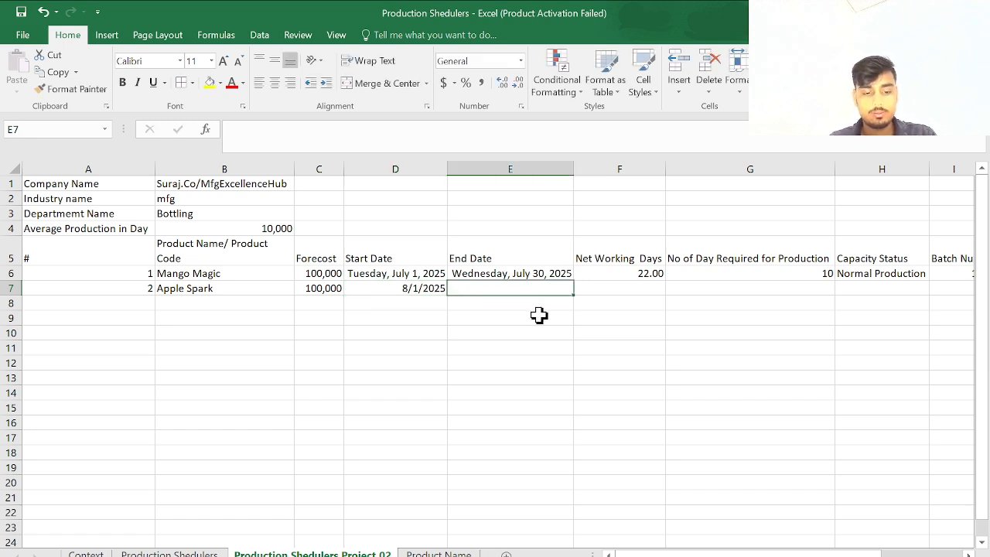
- Enter 8/30/2025 as the end date of the Apple Spark row in E7
text(9)
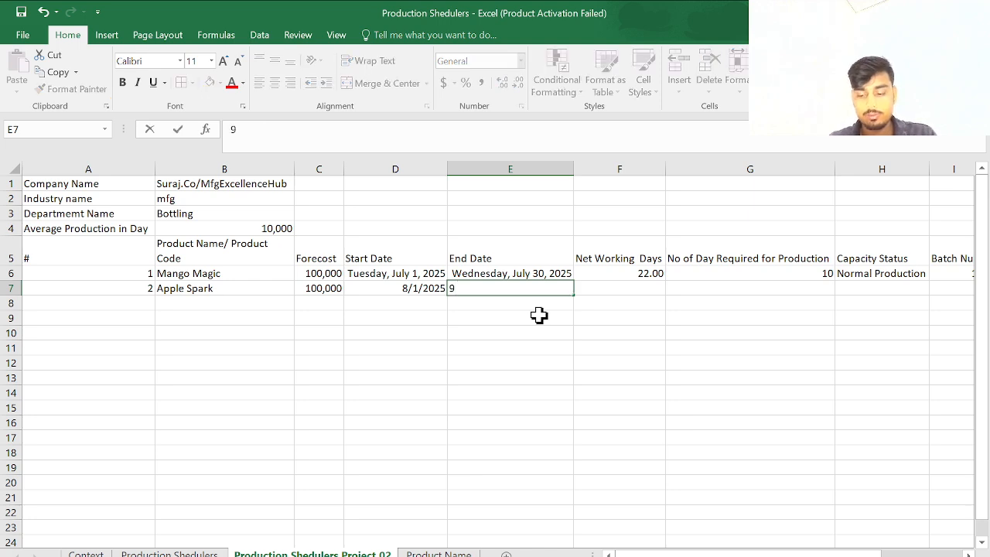
key(BackSpace)
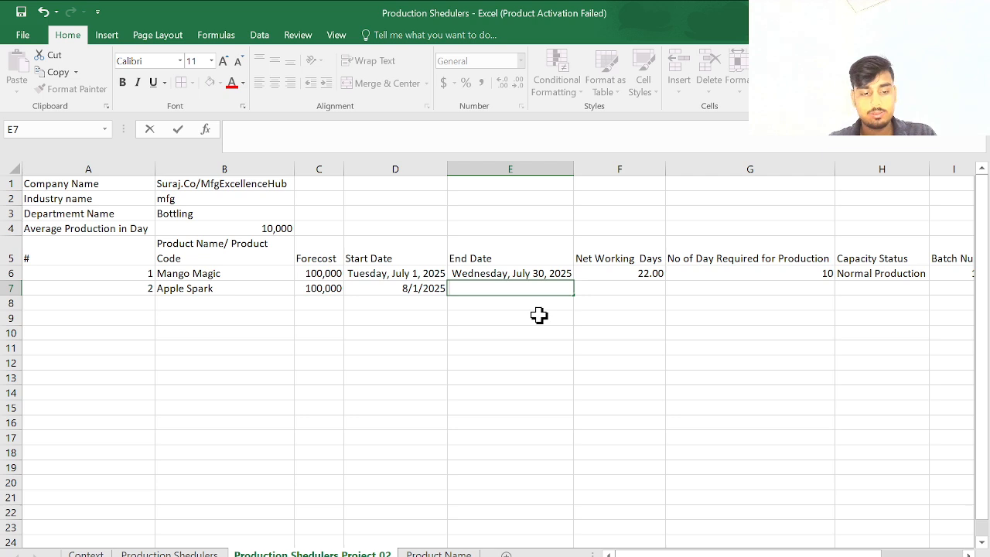
text(30/)
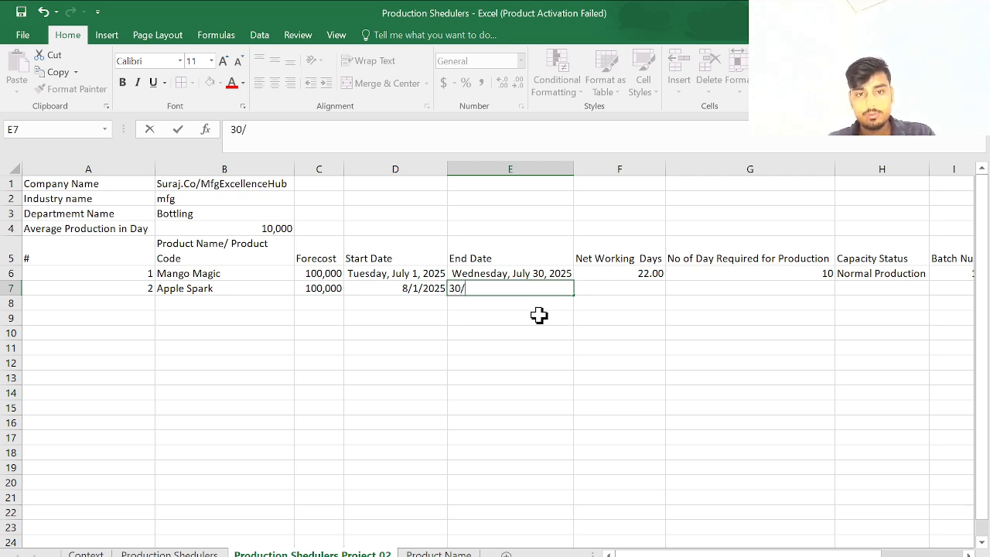
key(BackSpace)
key(BackSpace)
text(8)
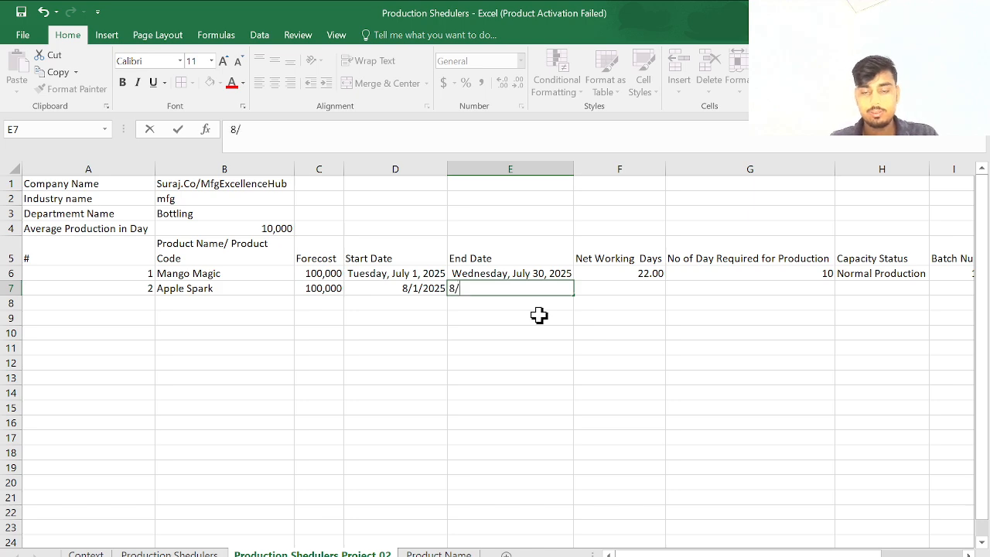
text(/3)
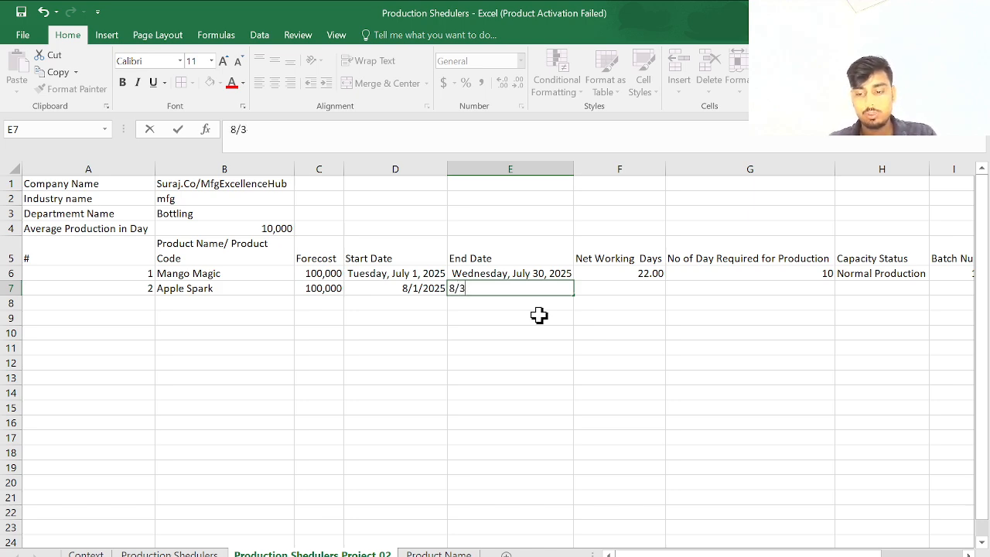
text(-0/202)
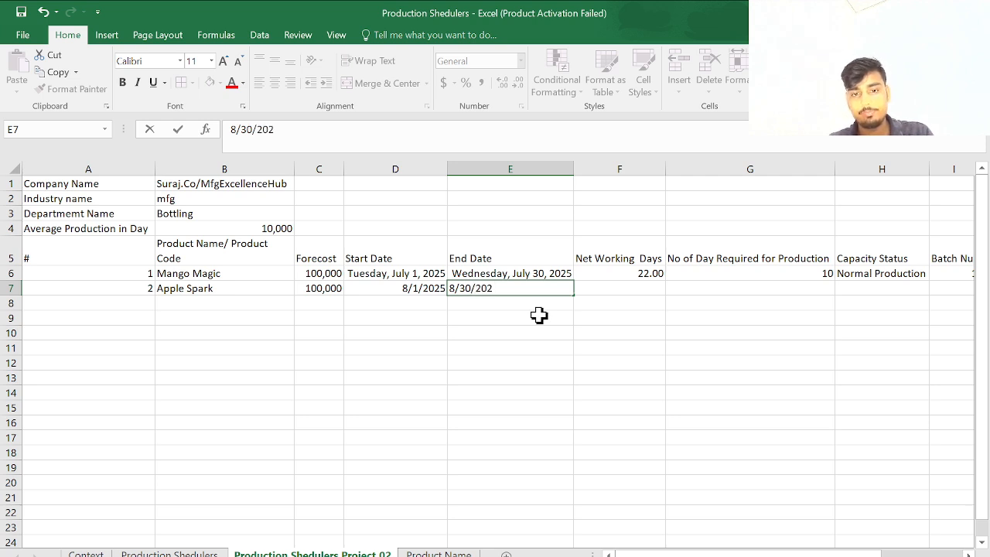
text(5)
key(Tab)
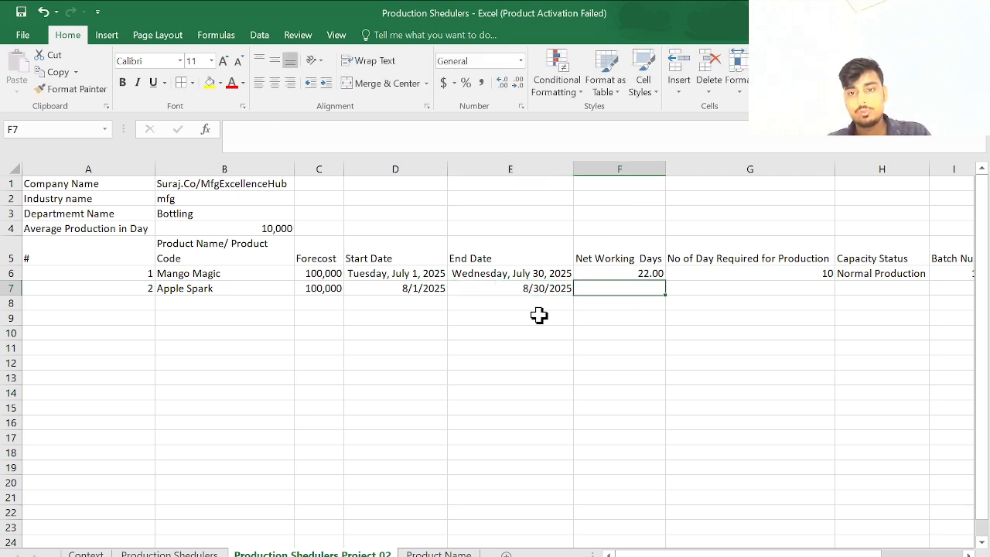
- Copy the net working days and days-required formulas from the Mango Magic row down into F7 and G7
key(ctrl+d)
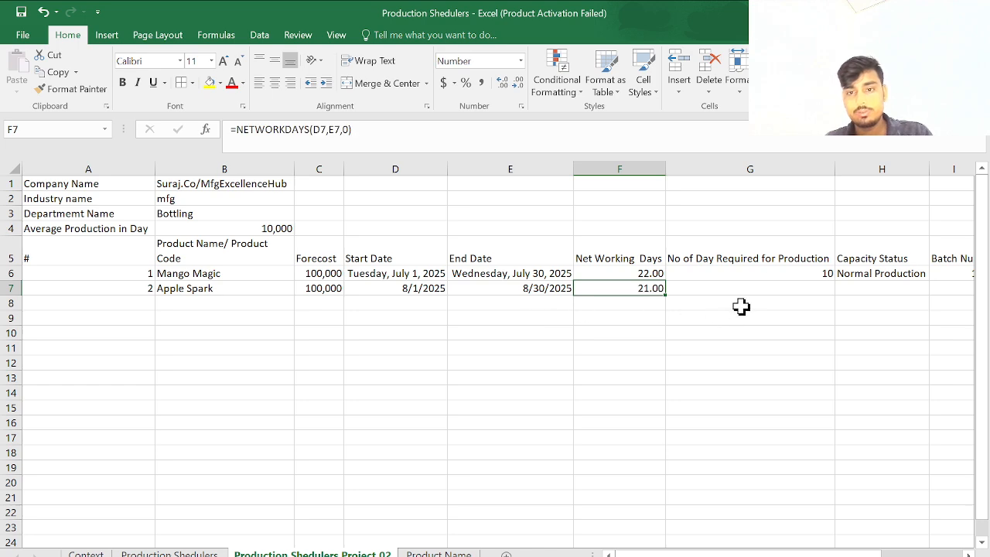
click(764, 286)
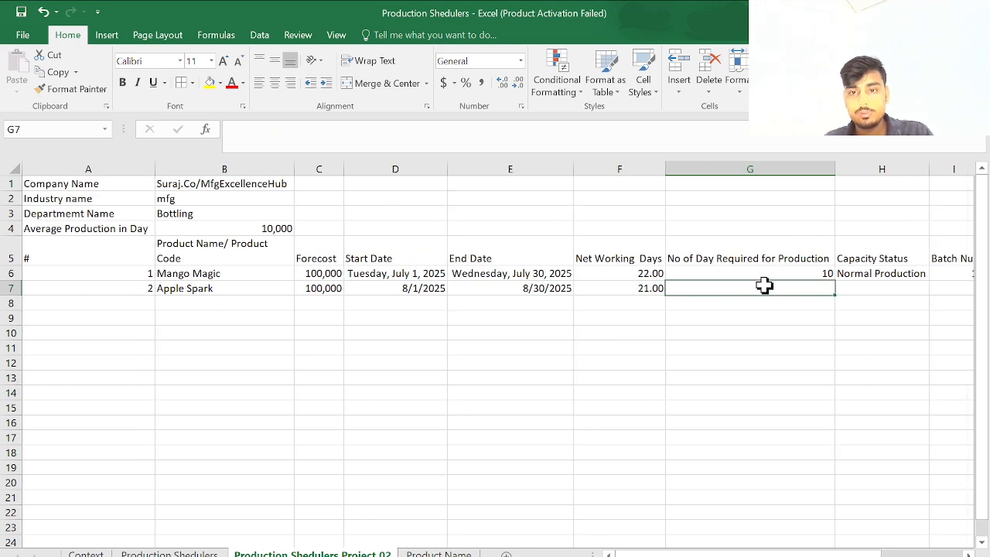
key(ctrl+d)
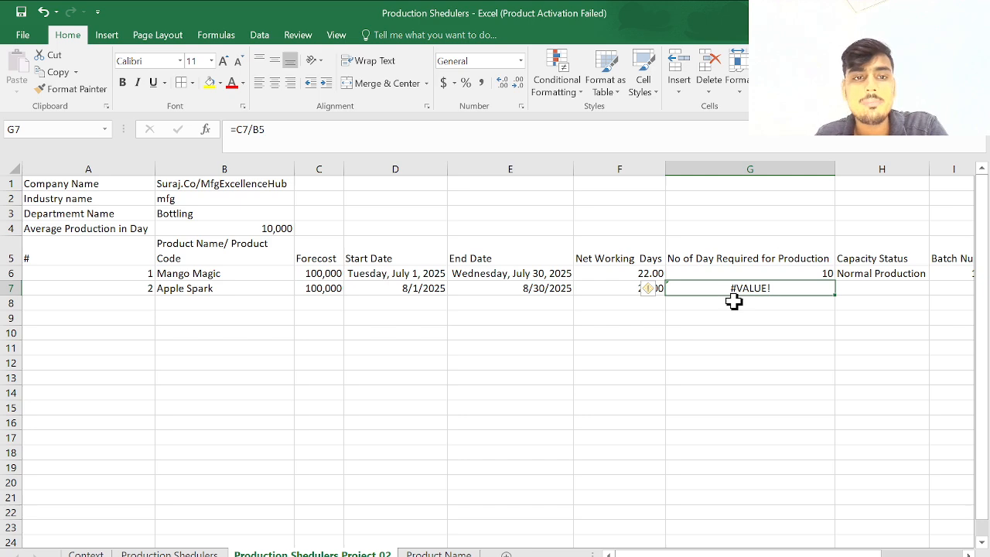
- Check the cell references in G7 and fill the days-required formula from G6 down to G23
key(F2)
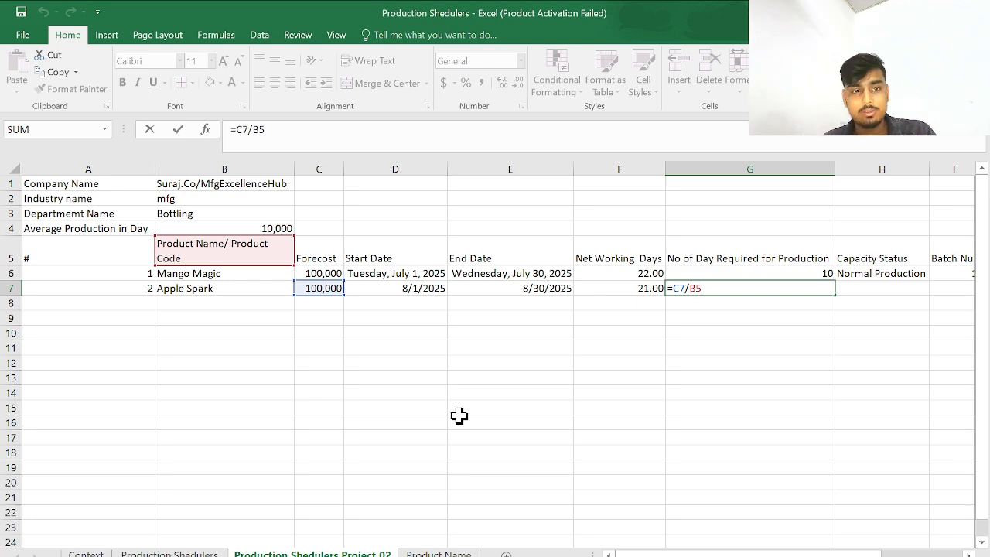
key(Return)
click(787, 273)
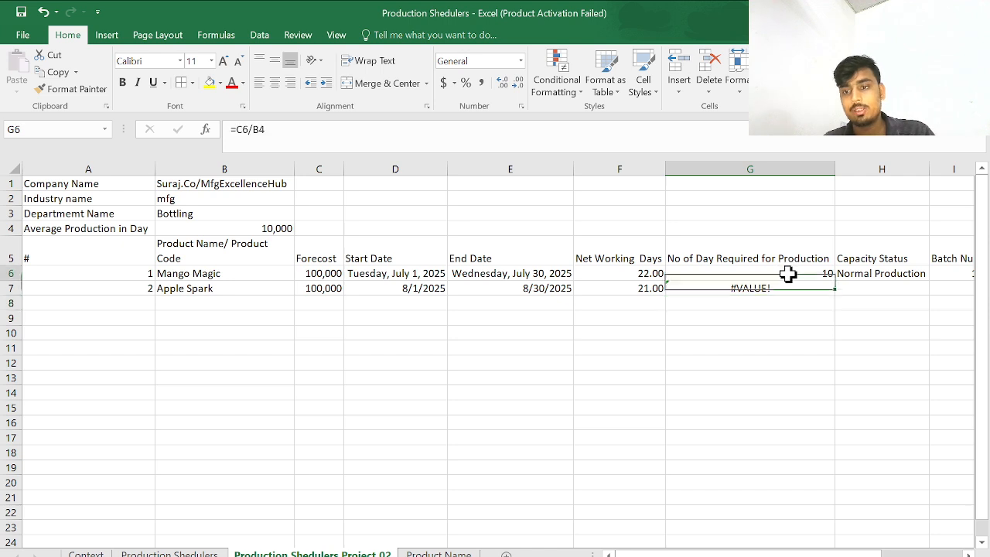
drag(833, 285, 787, 529)
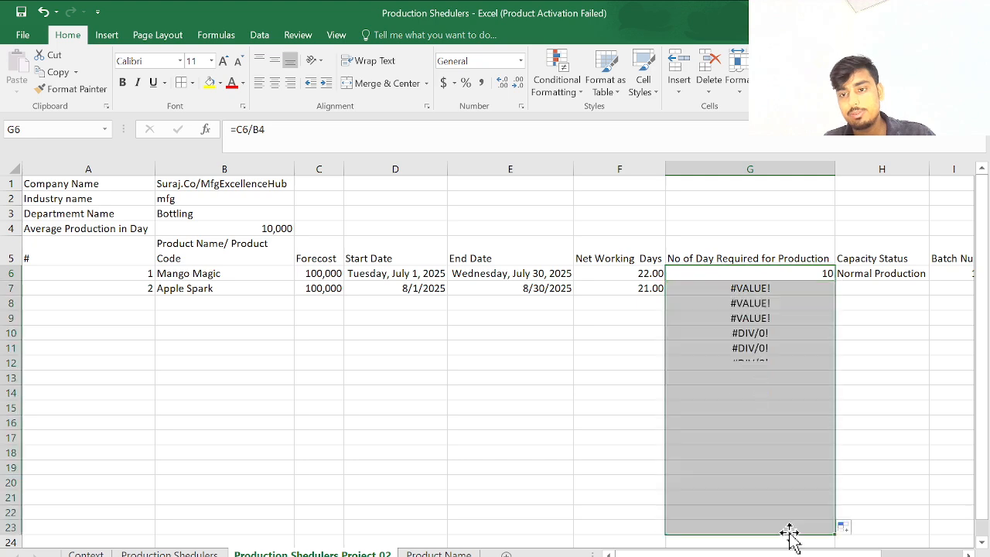
- Inspect the cell references in the copied days-required formulas in G7, G8 and the rows below
click(811, 365)
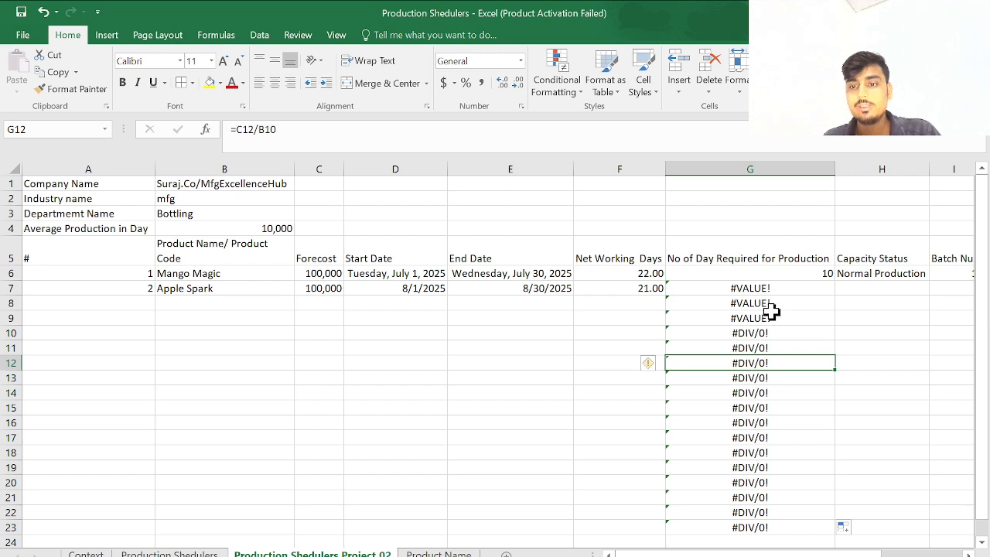
click(783, 289)
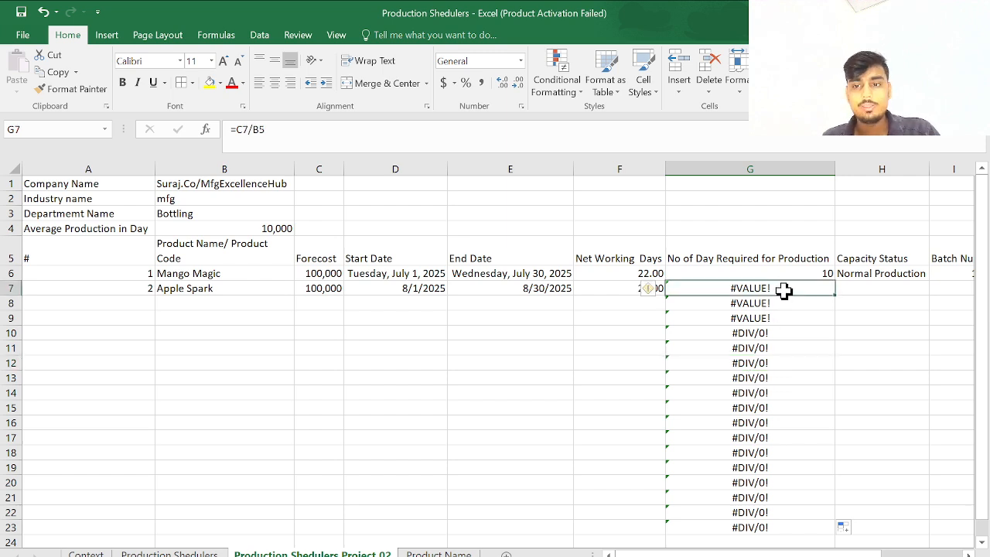
double_click(784, 289)
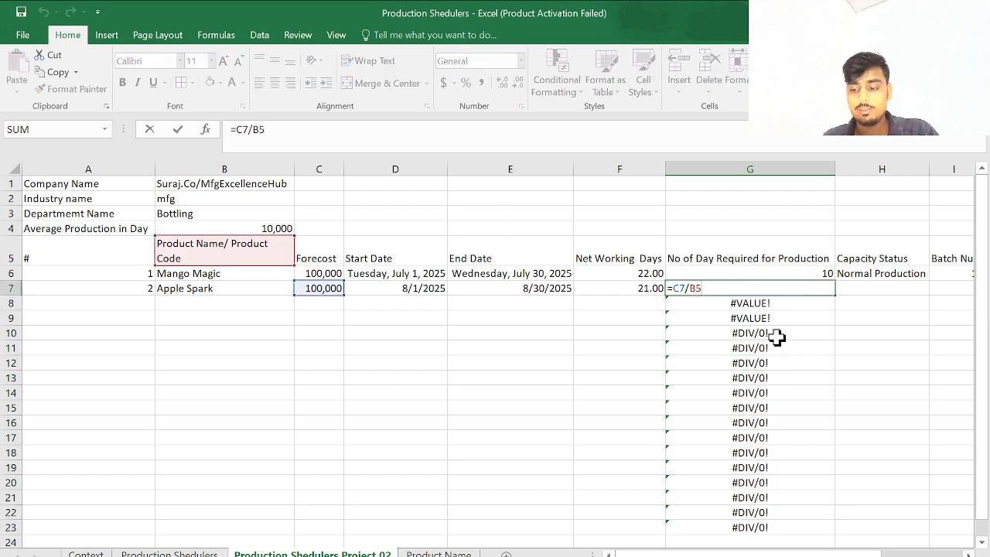
key(Return)
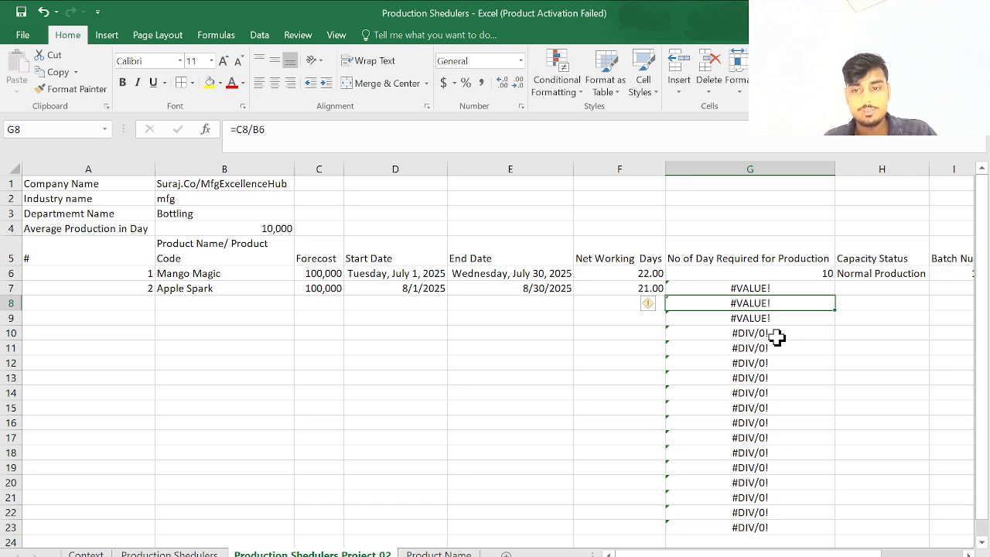
key(F2)
click(789, 398)
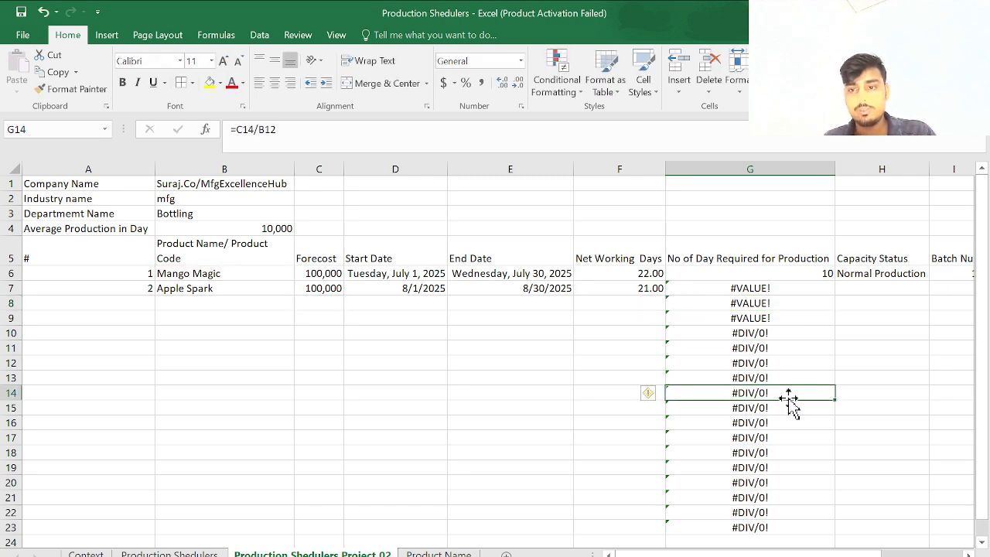
- Re-enter B4 as the divisor of the days-required formula in G6
click(810, 277)
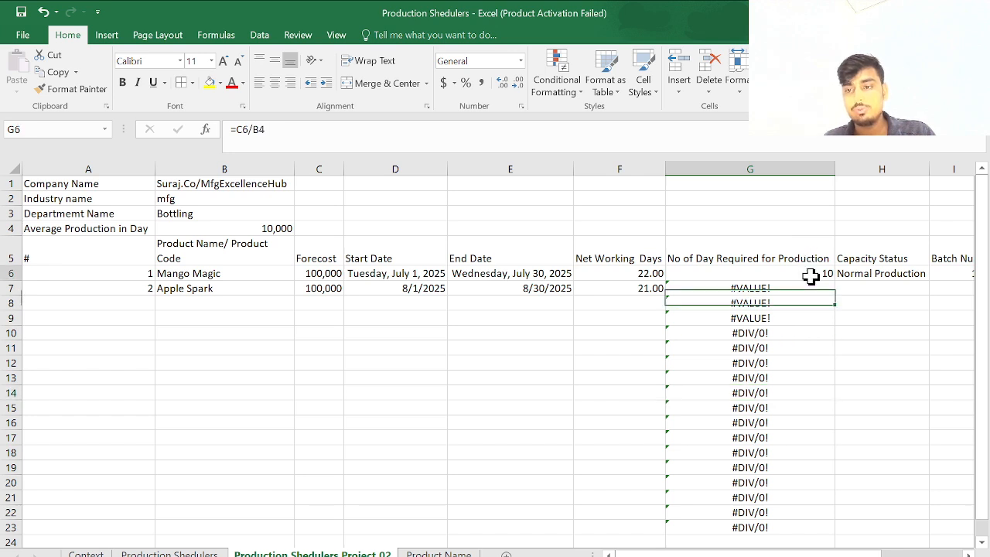
click(433, 142)
key(BackSpace)
key(BackSpace)
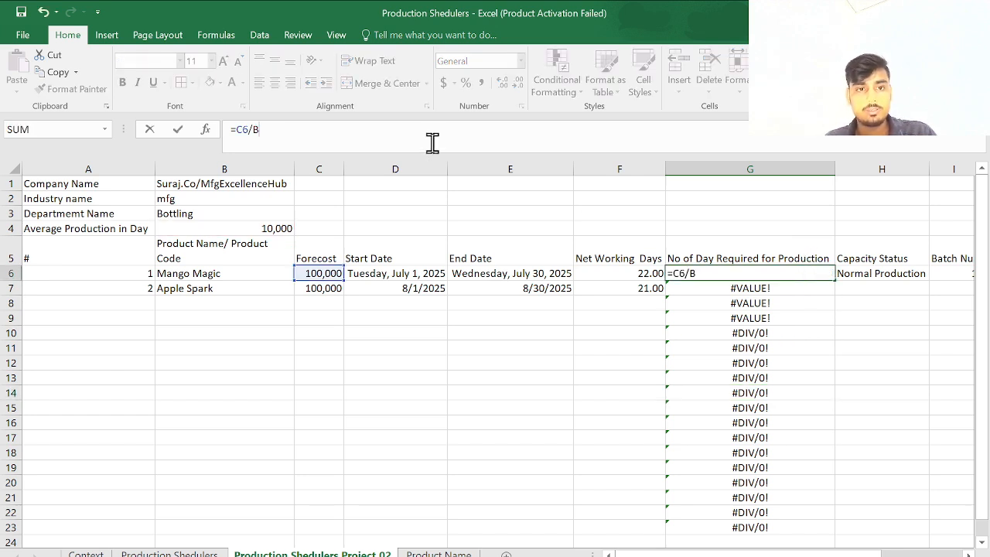
text(b4)
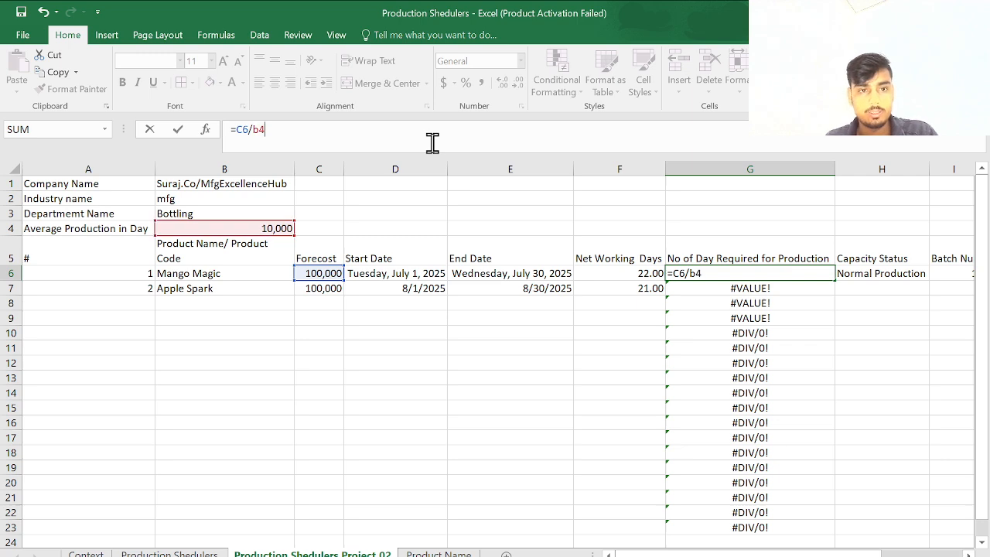
key(Return)
key(Right)
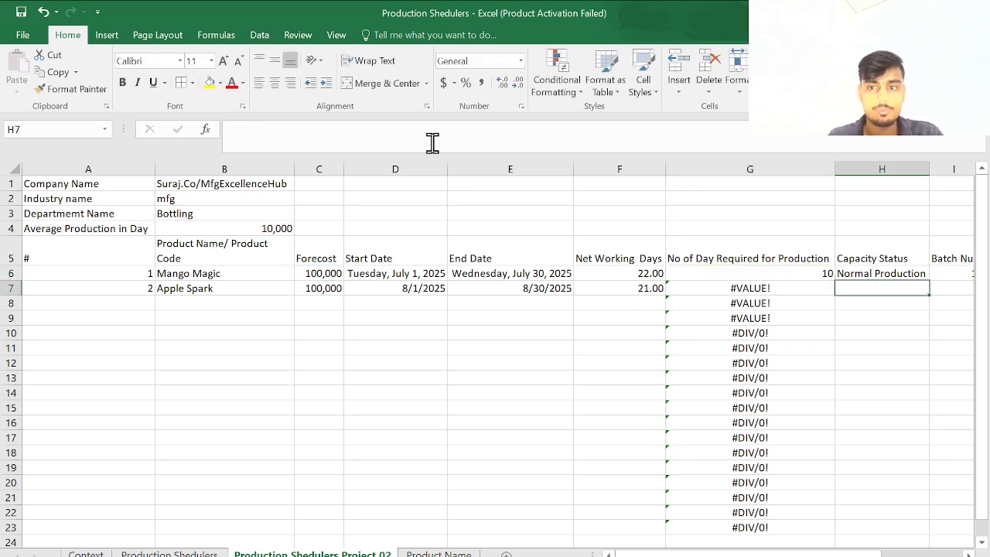
- Make the divisor reference absolute in G6 so the days-required formula is =C6/$B$4
key(Left)
key(Up)
click(447, 125)
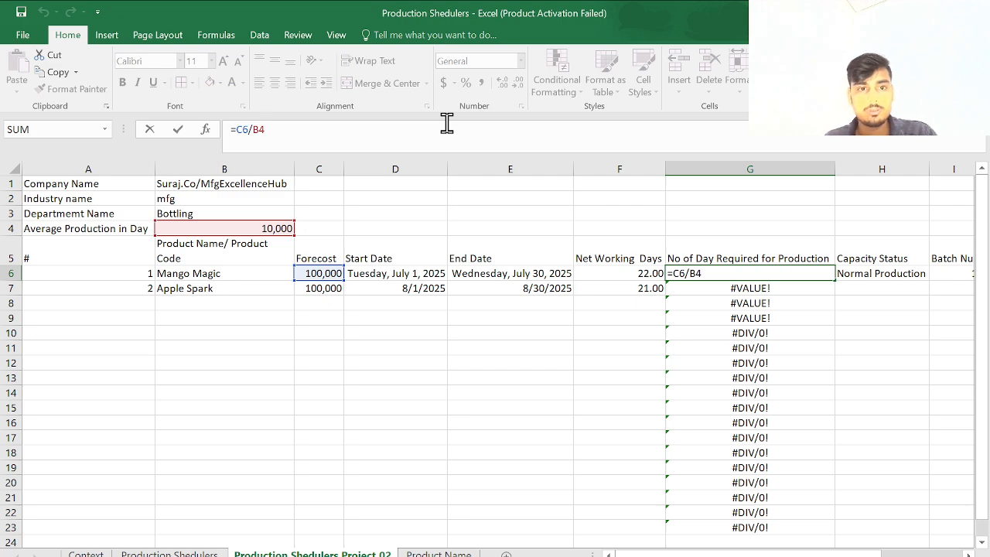
key(F4)
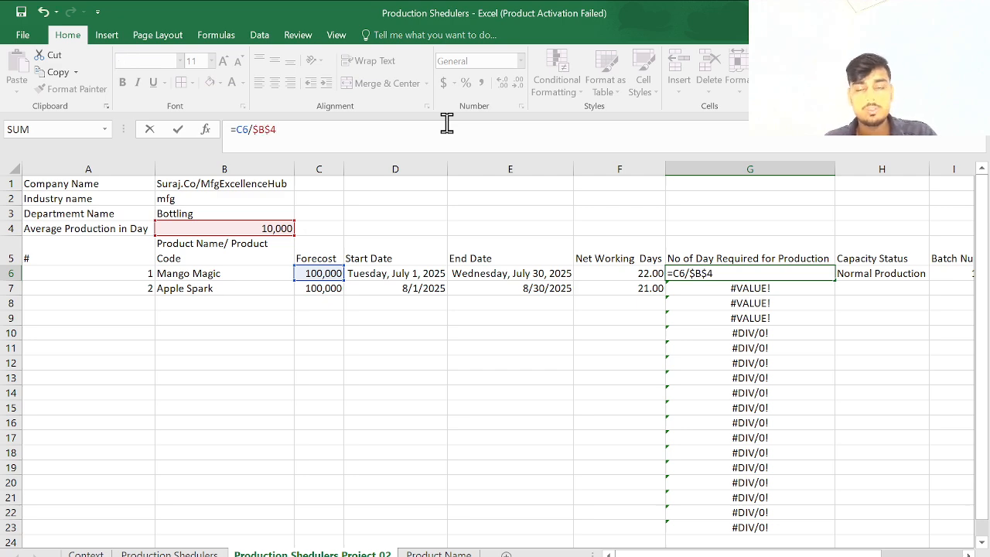
key(Return)
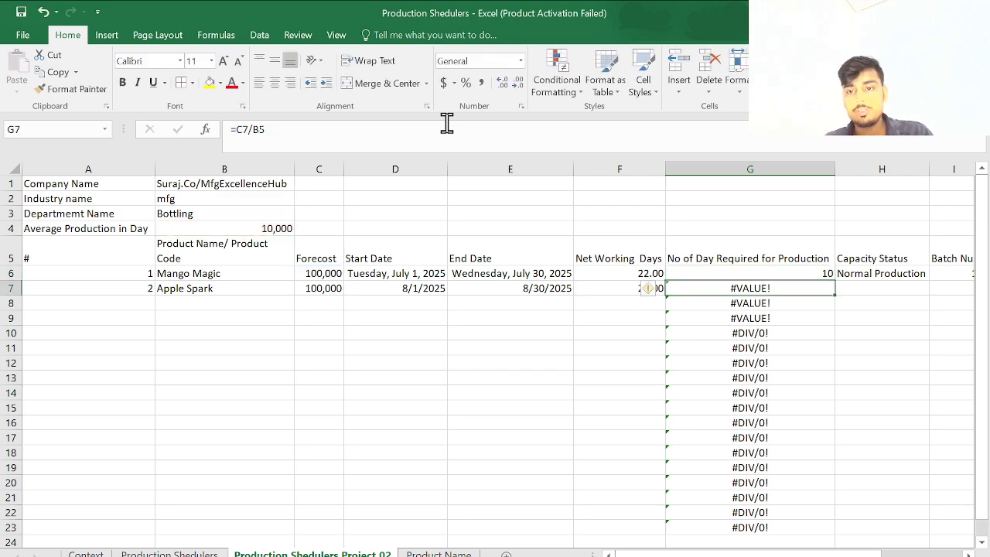
- Fill the days-required formula from G6 down to G24
click(748, 272)
drag(834, 281, 818, 542)
click(804, 392)
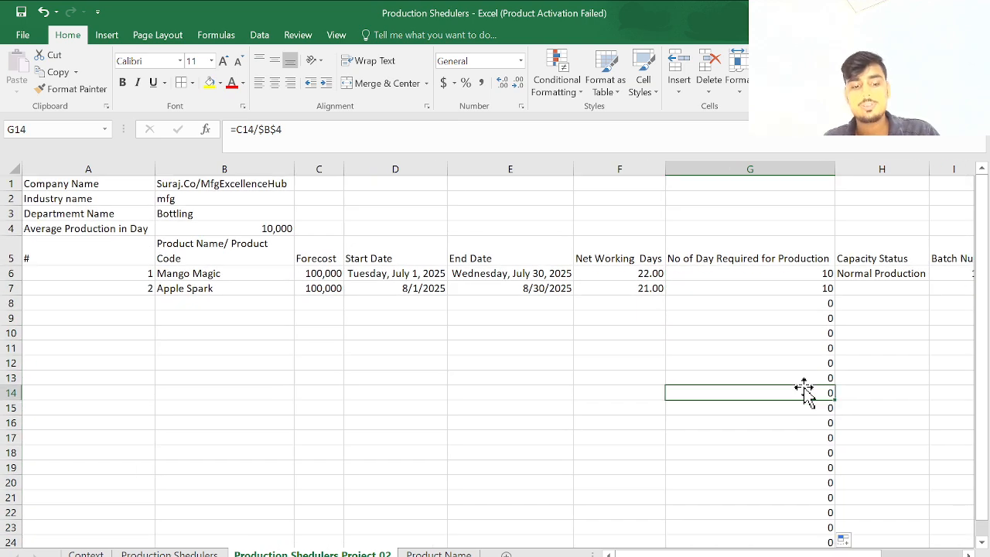
- Copy the capacity status formula from H6 down into H7 for Apple Spark
scroll(806, 392, right, 2)
scroll(751, 318, left, 2)
scroll(751, 317, right, 3)
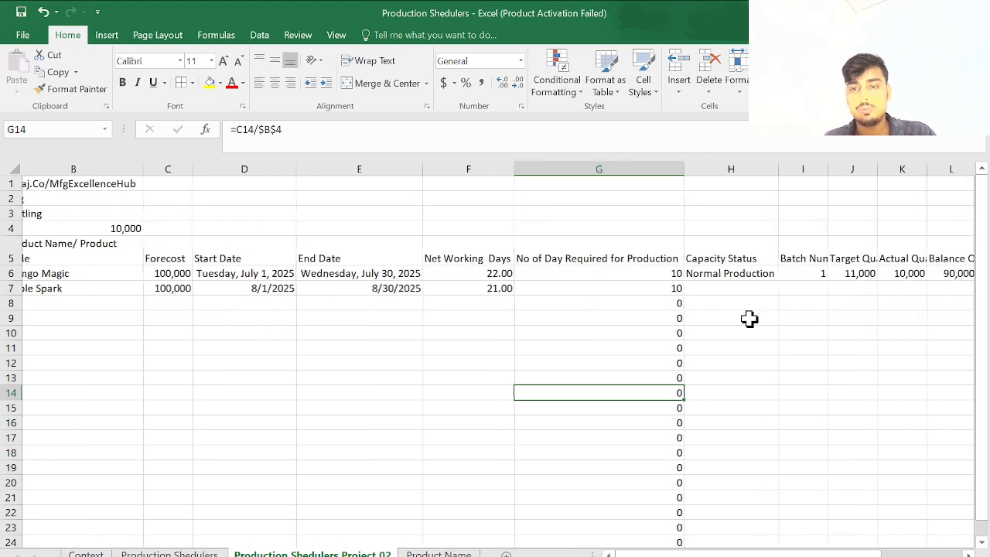
click(690, 278)
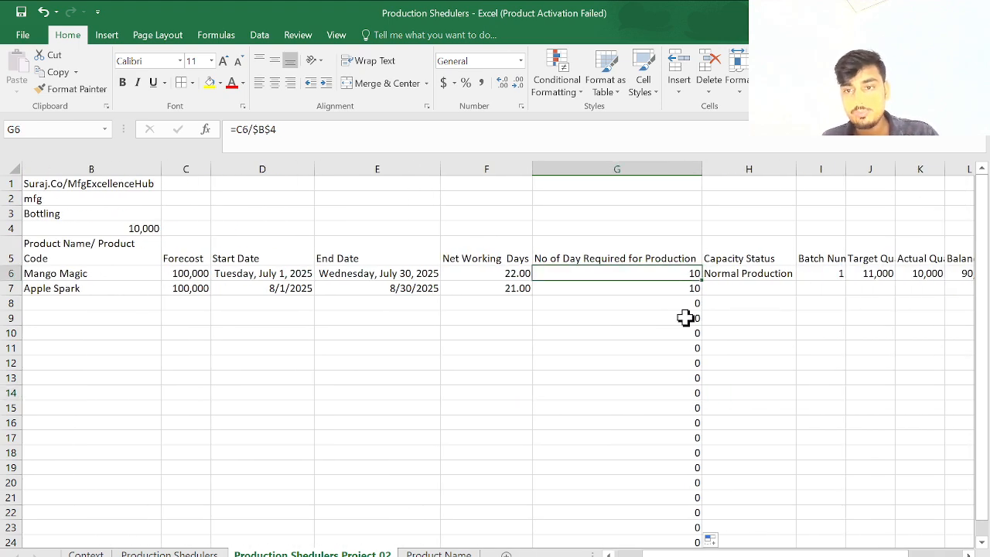
click(719, 292)
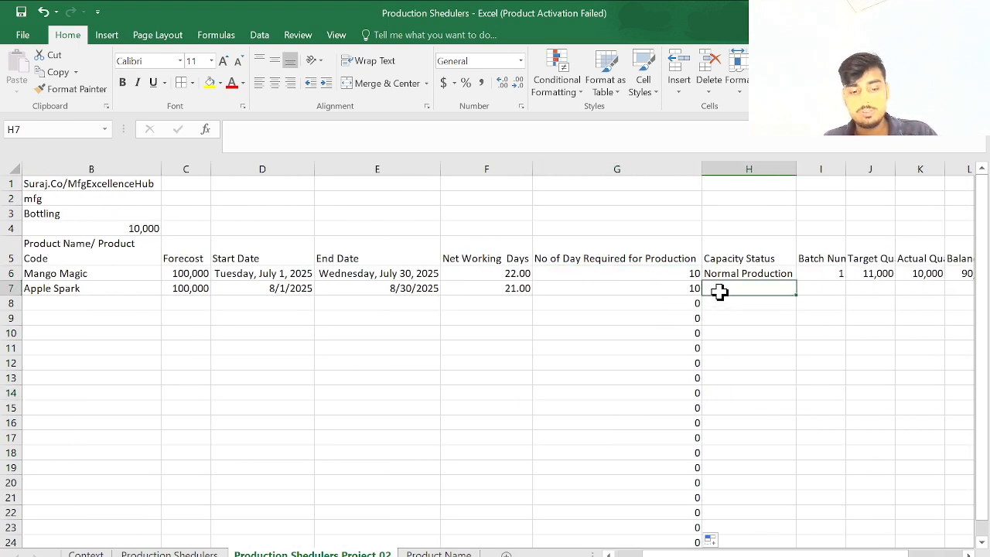
key(ctrl+d)
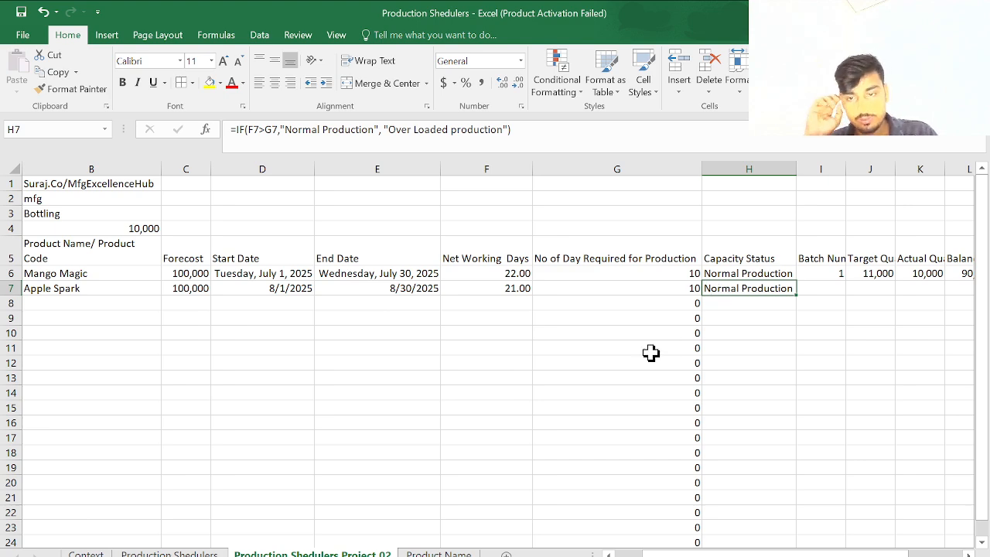
- Try a forecast of 100 for Apple Spark in C7, and undo the entry
scroll(327, 332, left, 3)
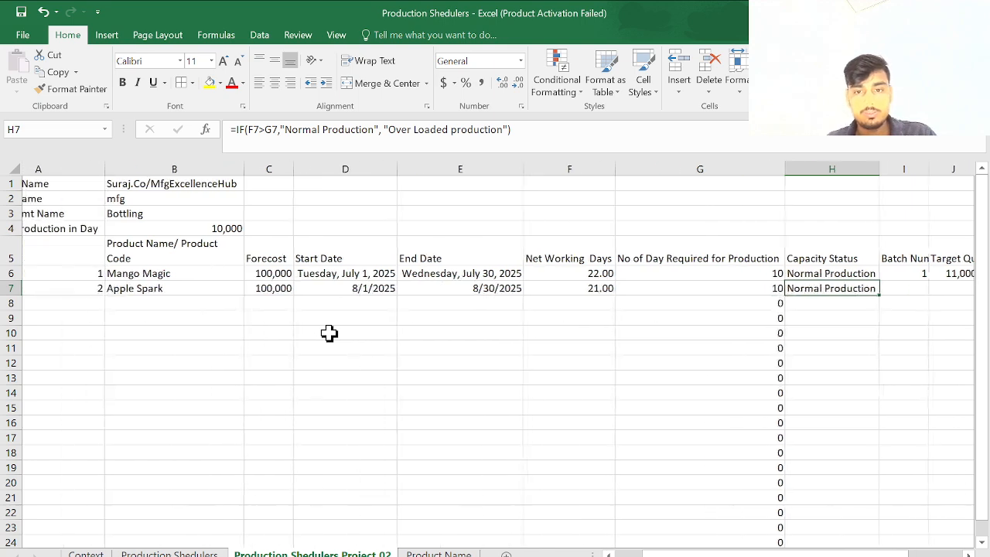
click(315, 286)
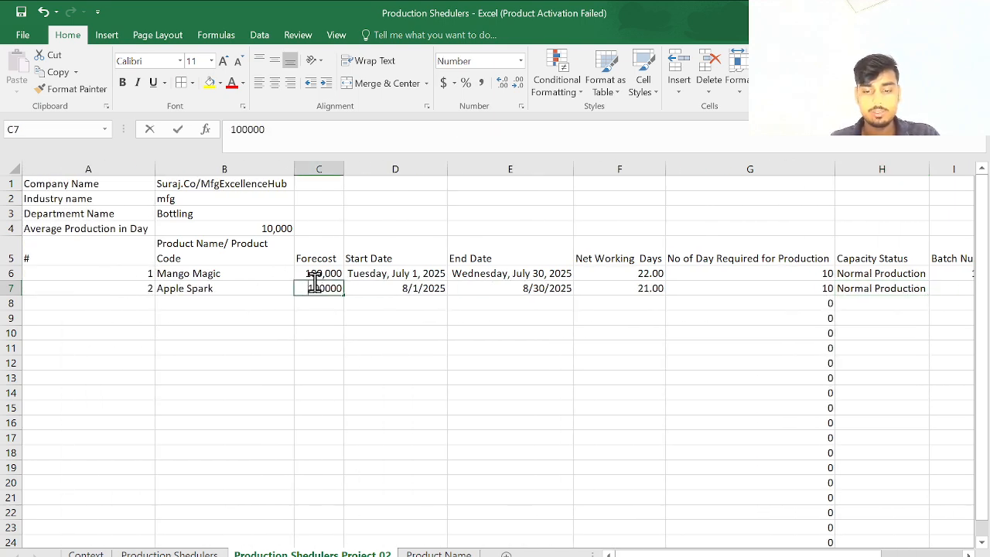
text(100)
key(Return)
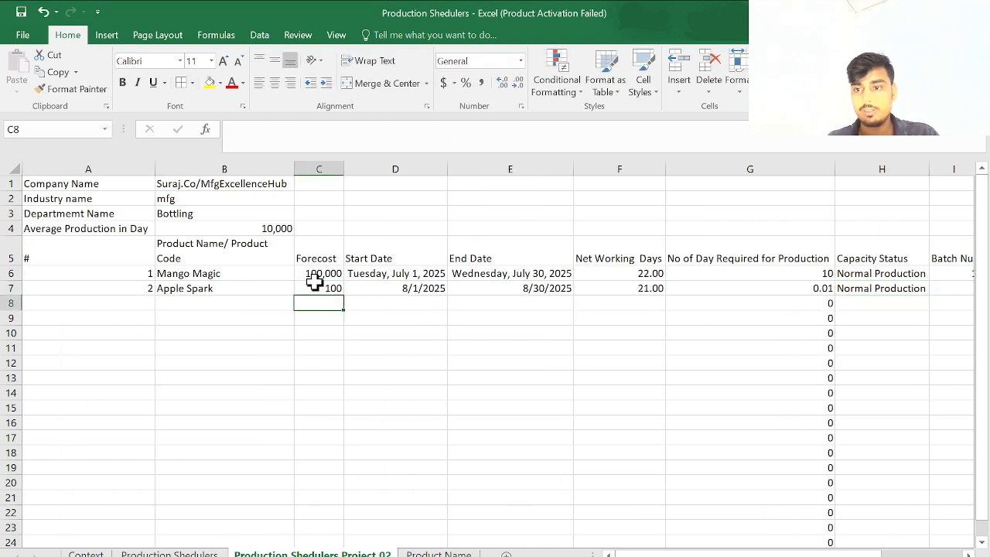
key(ctrl+z)
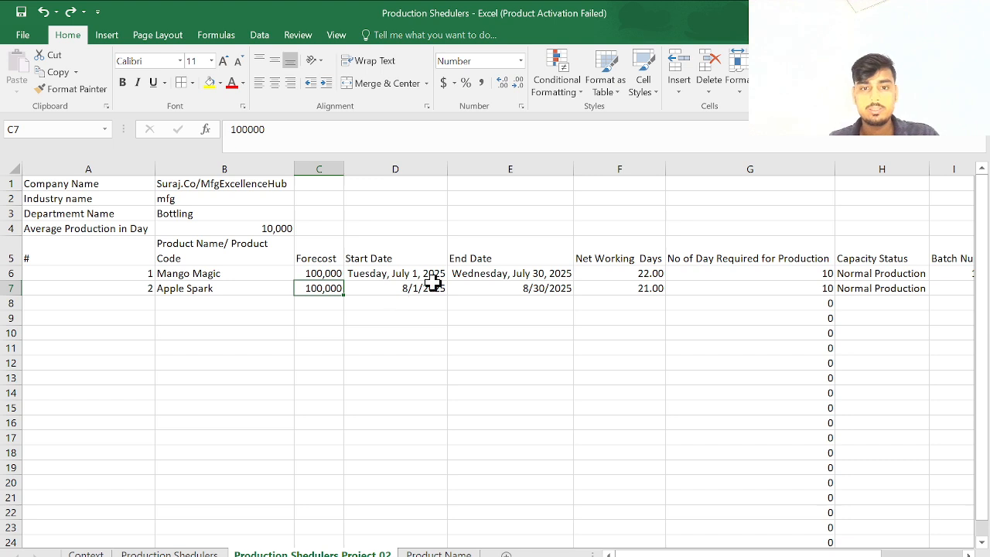
- Set Apple Spark's end date in E7 to 8/10/2025 and inspect its net working days and days-required cells
click(503, 286)
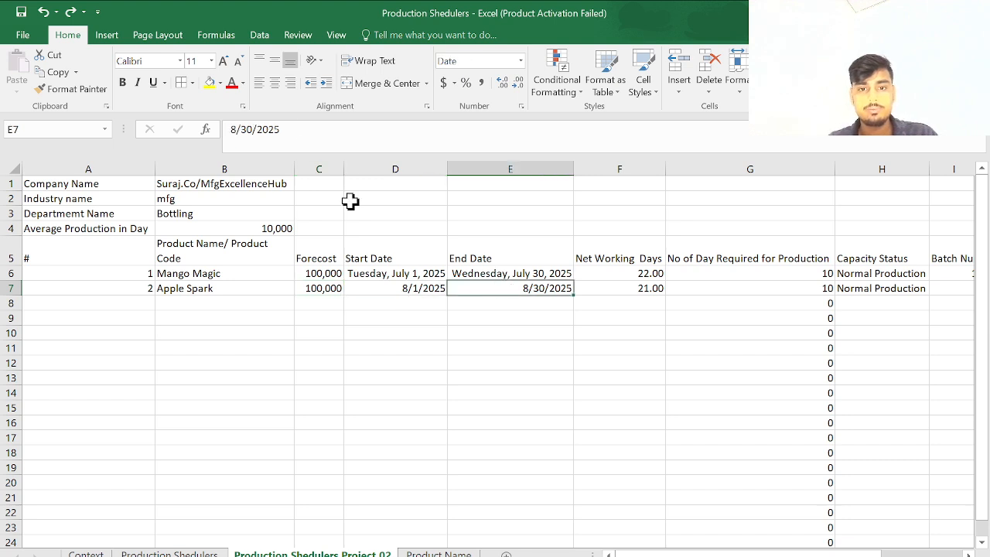
click(251, 129)
key(BackSpace)
key(BackSpace)
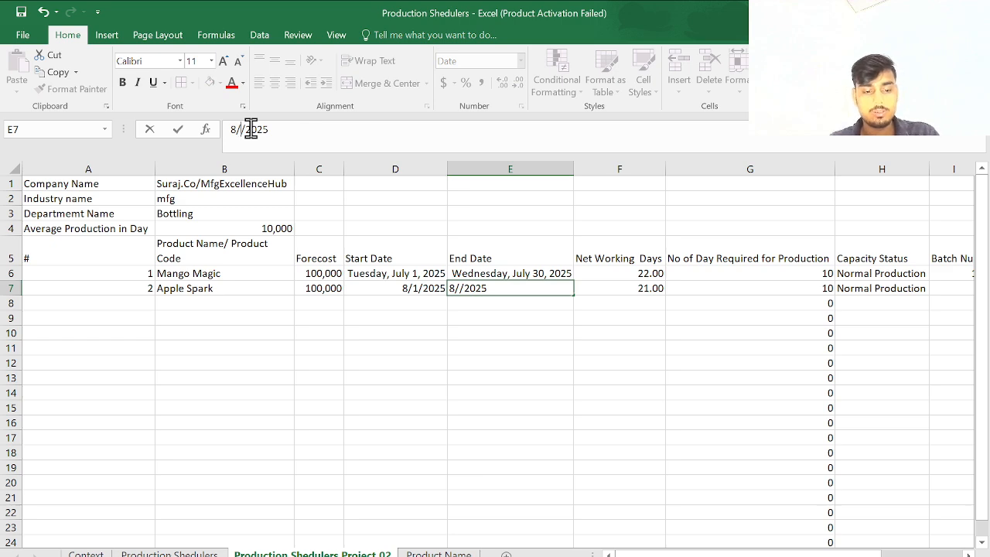
text(10)
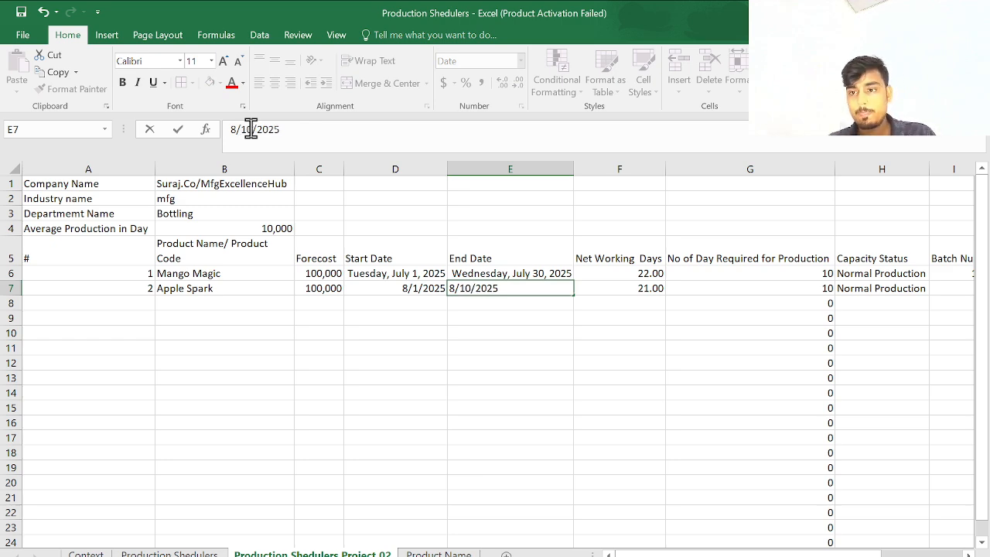
key(Return)
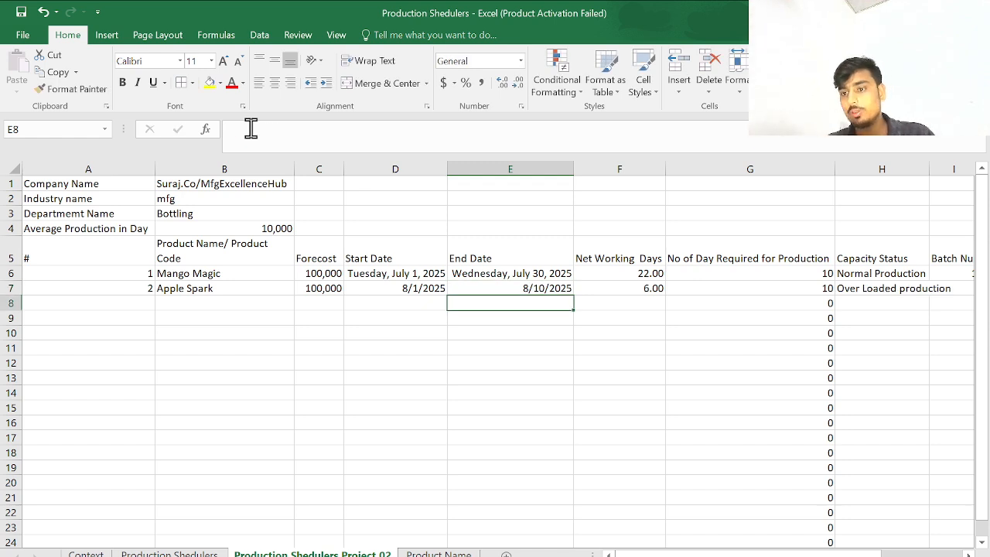
drag(755, 287, 624, 288)
click(628, 277)
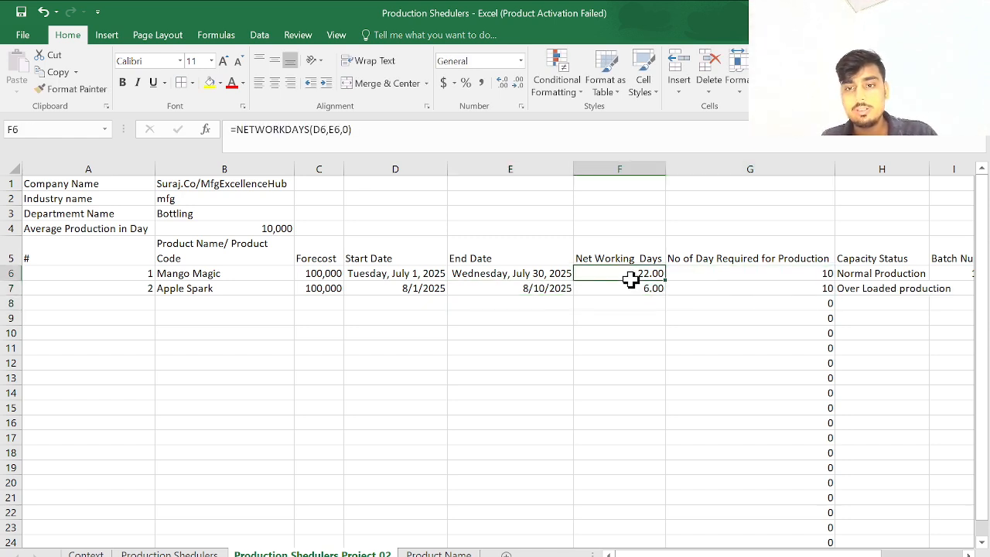
click(636, 286)
scroll(757, 290, right, 2)
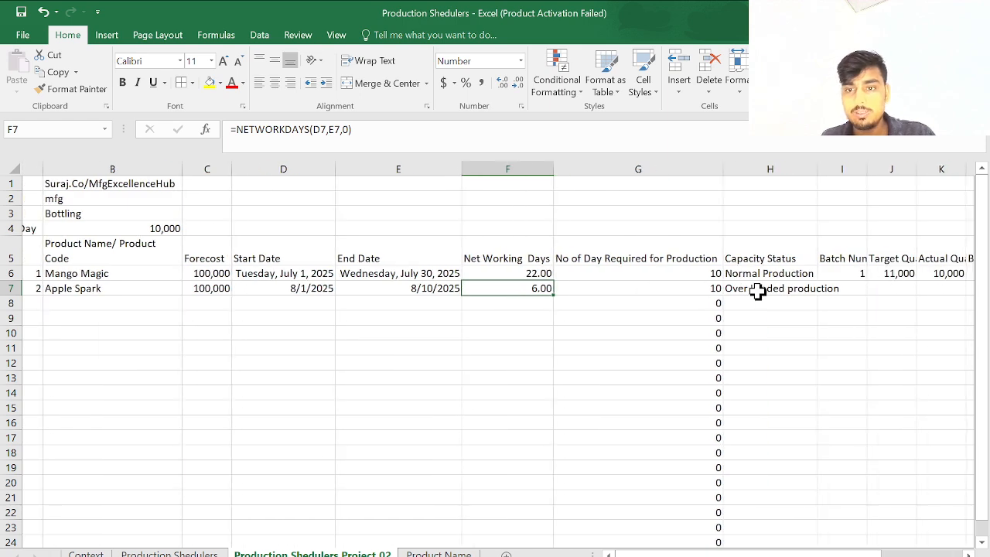
click(667, 289)
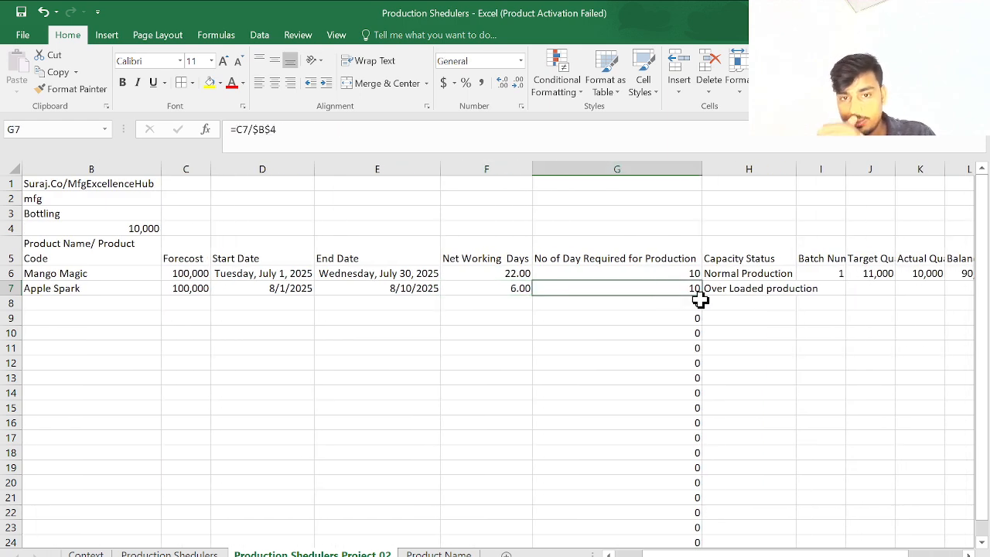
- Add a formula-based conditional formatting rule comparing F6>G6 to the capacity status cells H6:H24, with green fill and bold white text
click(788, 294)
drag(784, 277, 762, 425)
scroll(762, 418, up, 3)
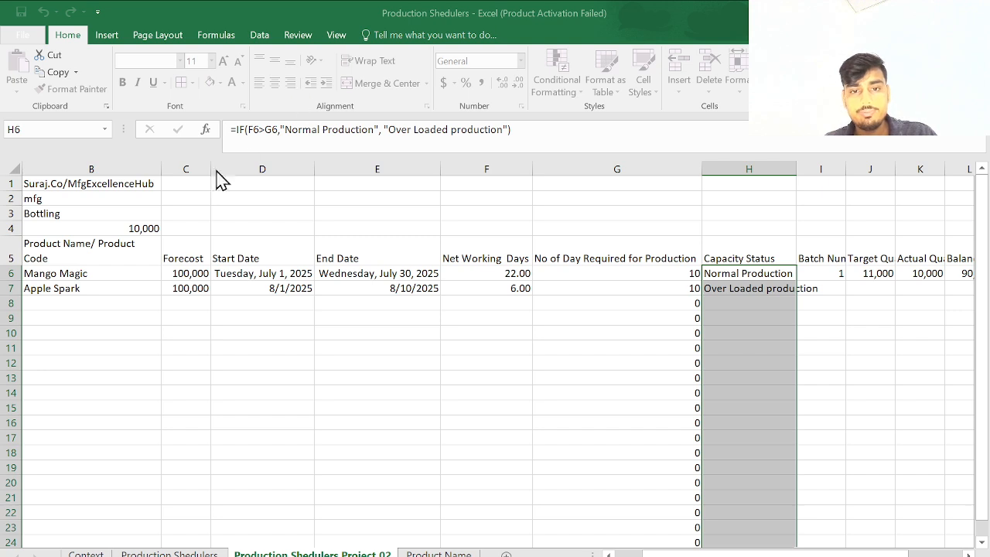
click(483, 278)
key(ctrl+c)
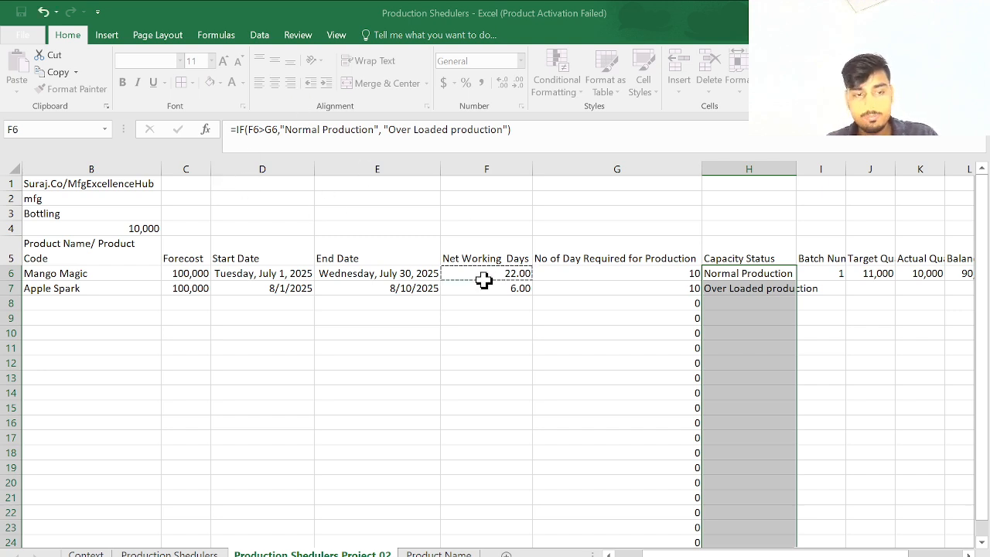
text(>)
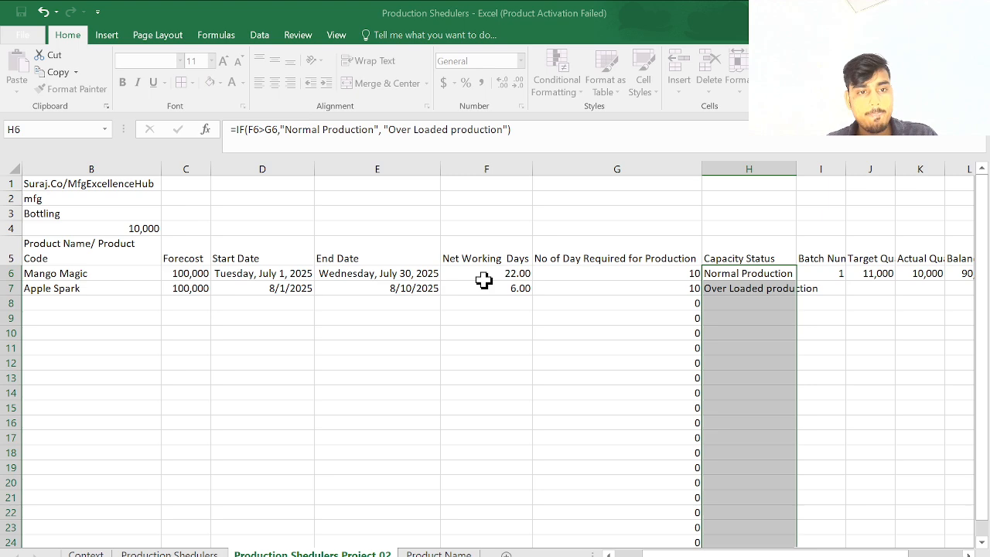
click(592, 273)
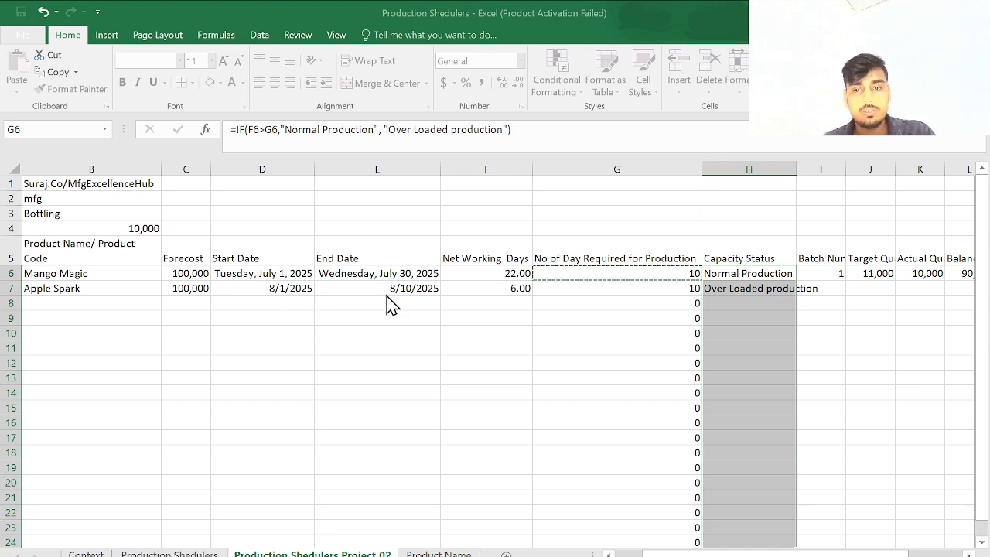
text(,)
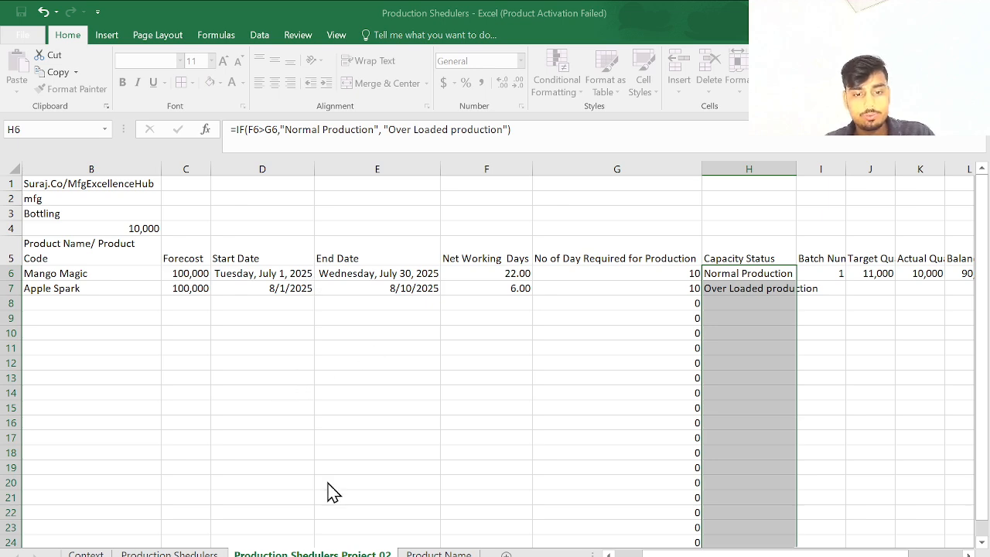
click(357, 547)
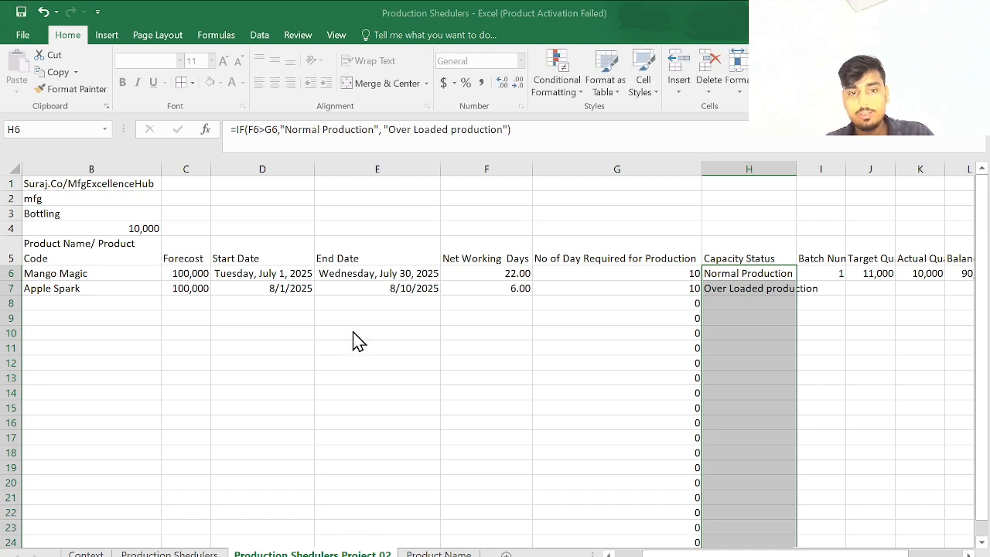
click(313, 334)
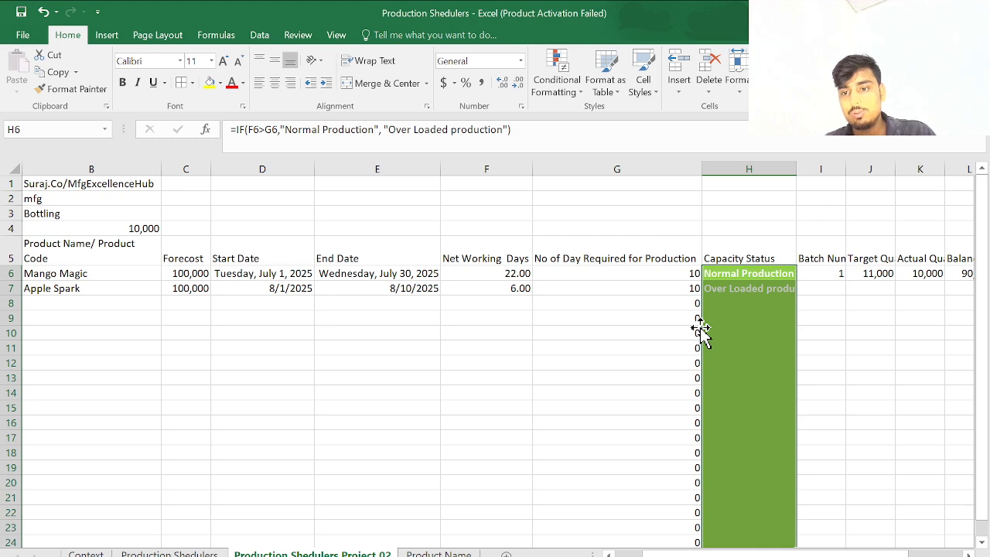
- Add a second formula-based conditional formatting rule to H6:H24 that compares net working days in F6 with required days in G6
click(747, 301)
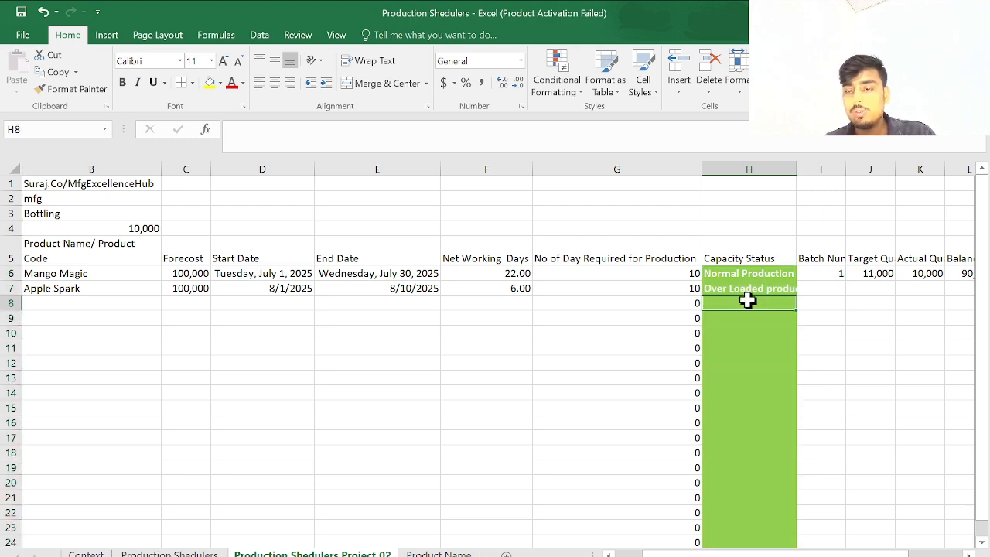
click(752, 286)
drag(757, 275, 766, 210)
scroll(766, 210, up, 7)
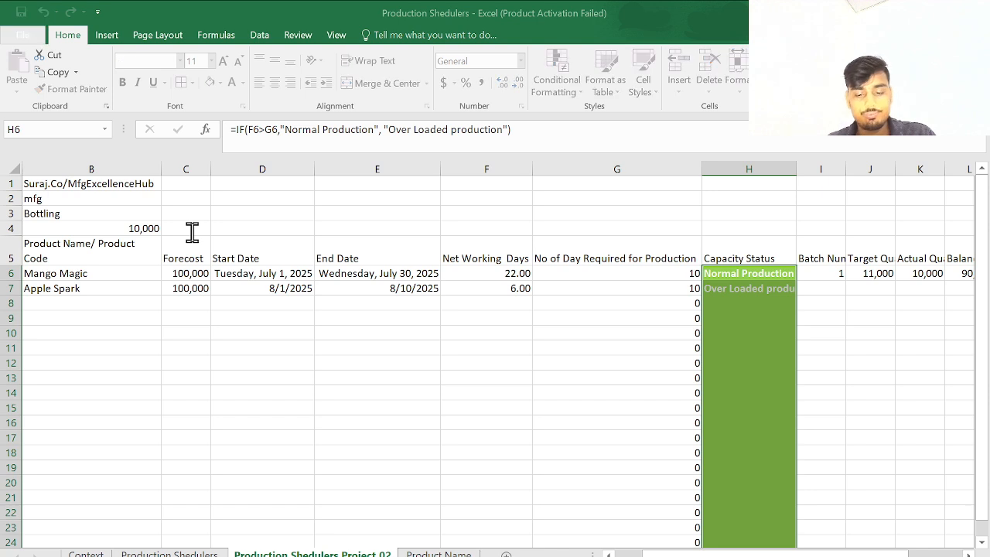
click(483, 272)
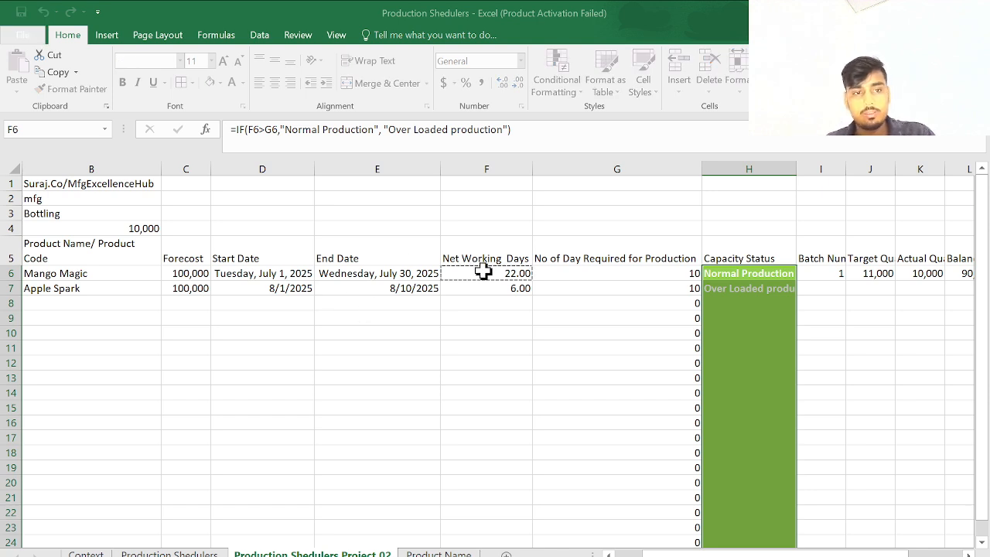
text(>)
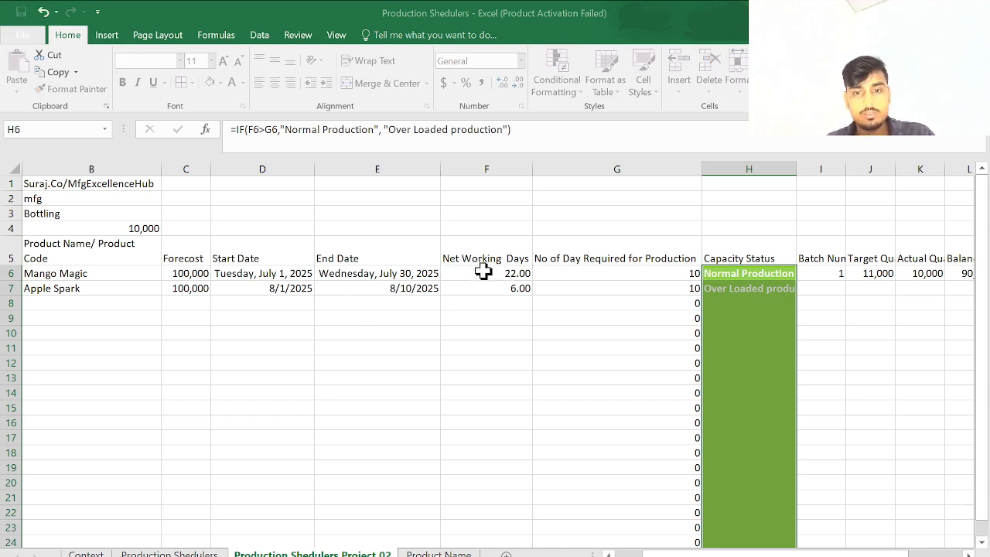
click(580, 270)
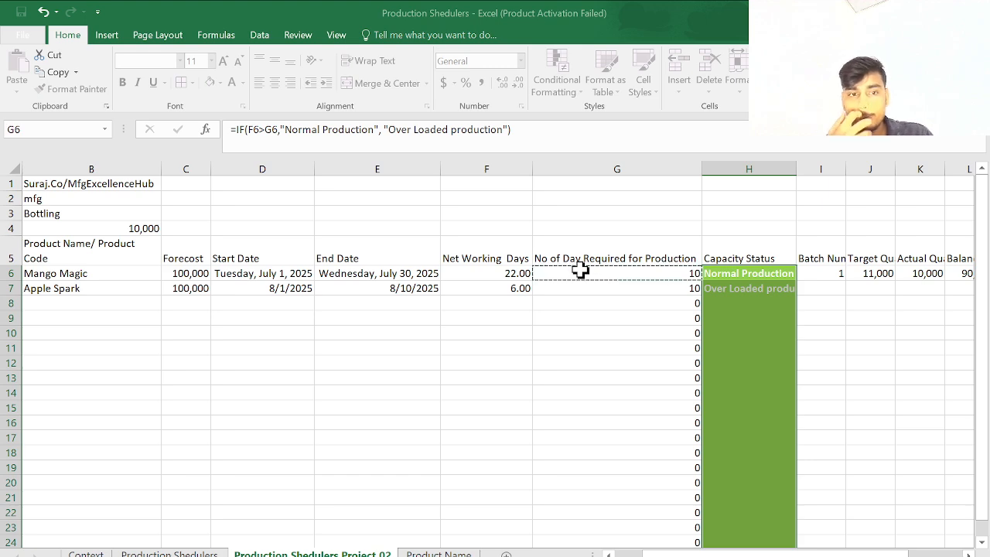
click(297, 285)
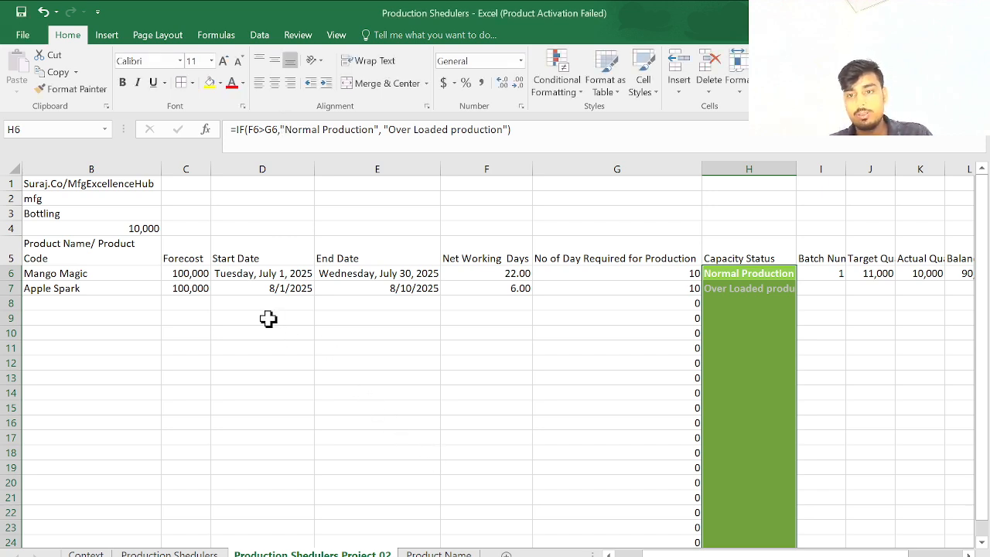
- Edit the conditional formatting rules for H6:H24 so Normal Production cells are filled green and Over Loaded production cells red
click(787, 269)
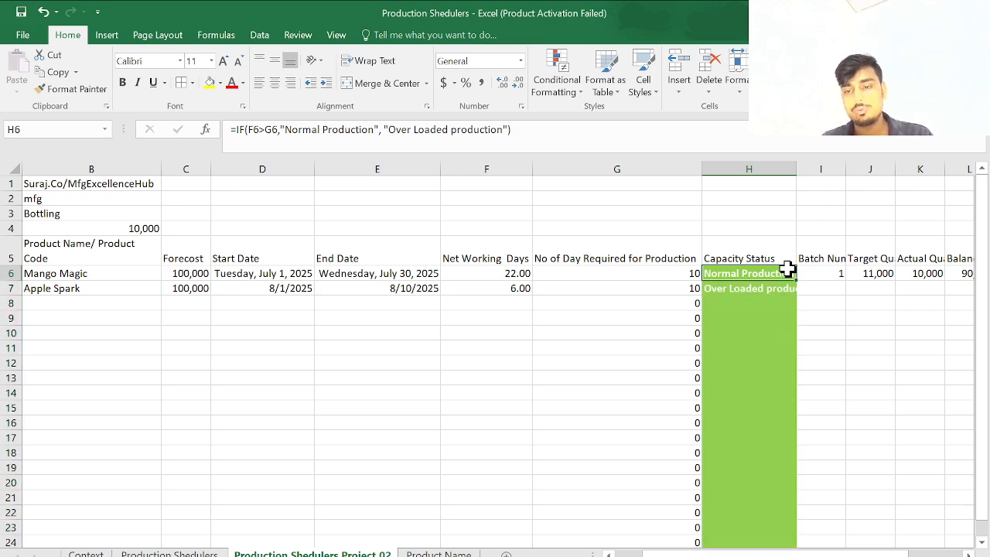
drag(787, 269, 751, 481)
scroll(751, 482, up, 2)
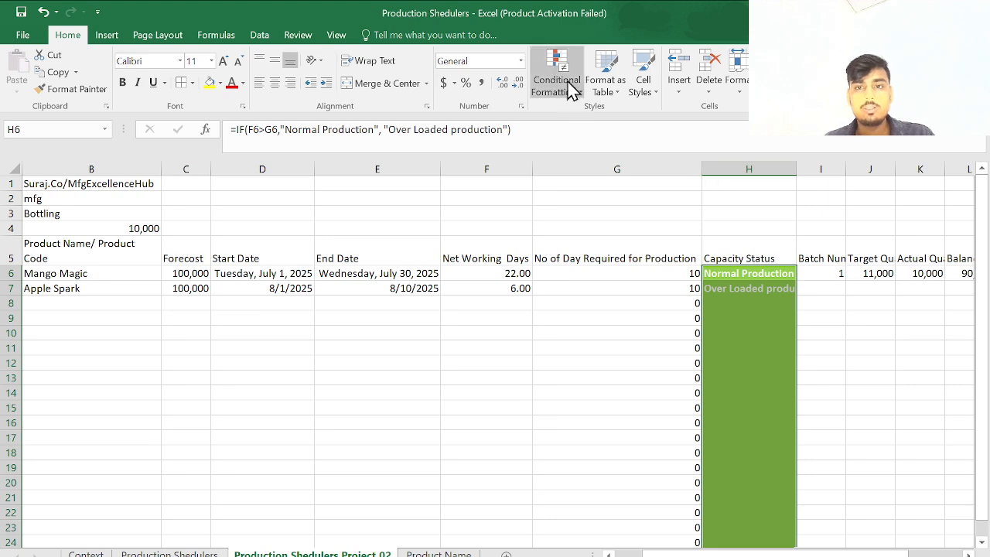
click(575, 91)
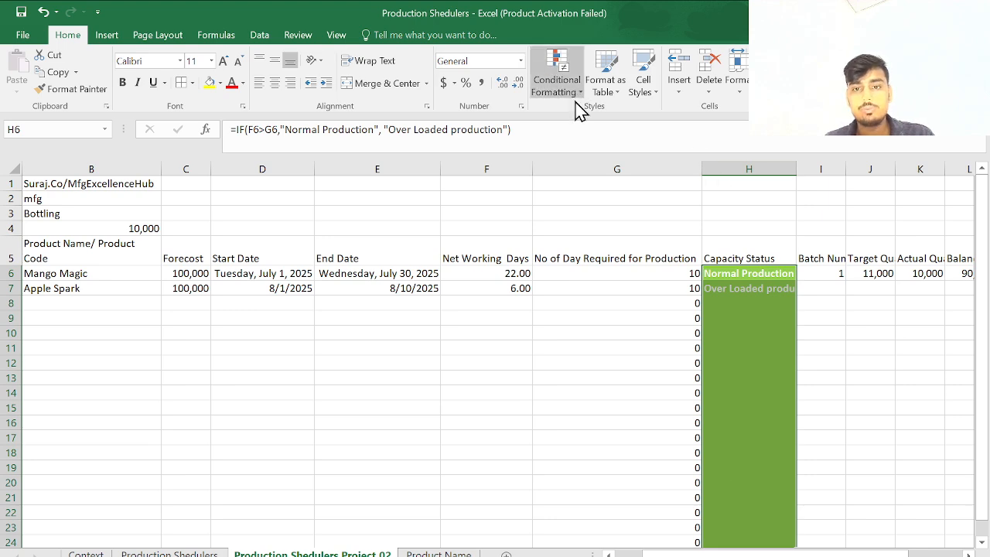
click(600, 312)
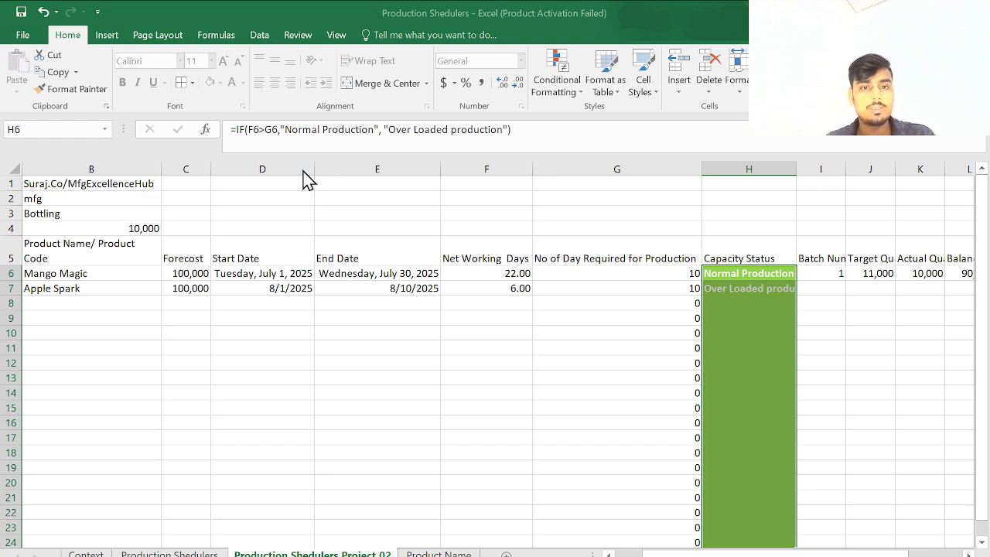
scroll(310, 176, down, 1)
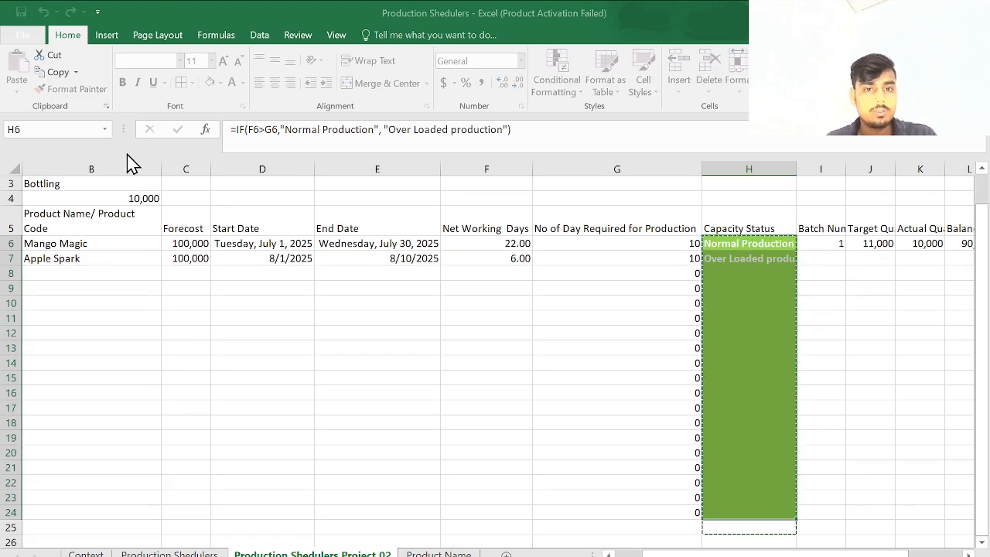
click(102, 137)
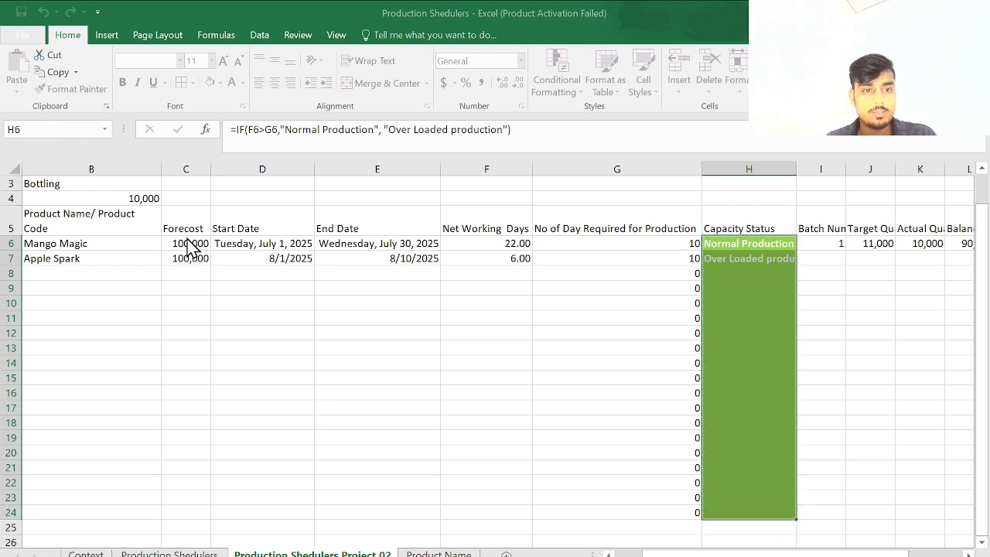
click(307, 313)
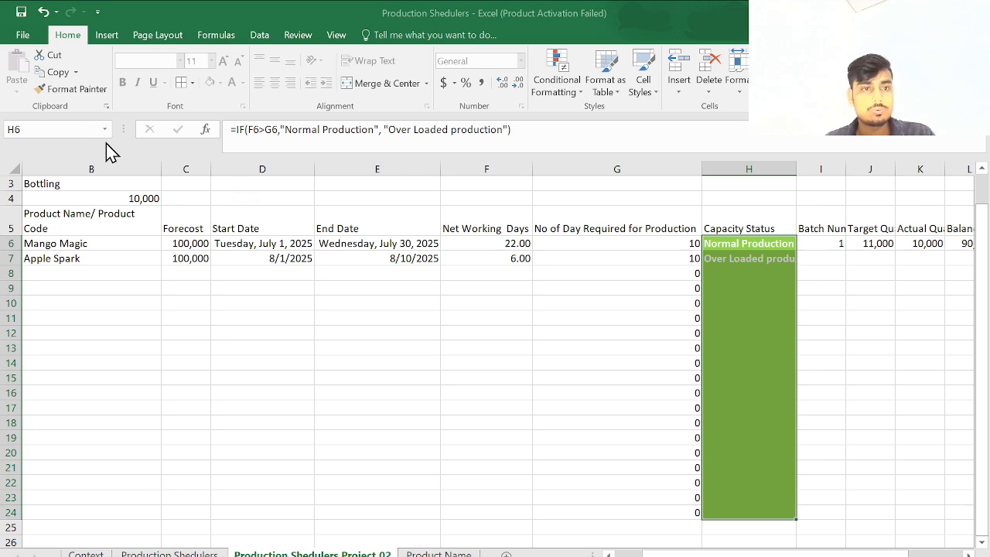
click(147, 235)
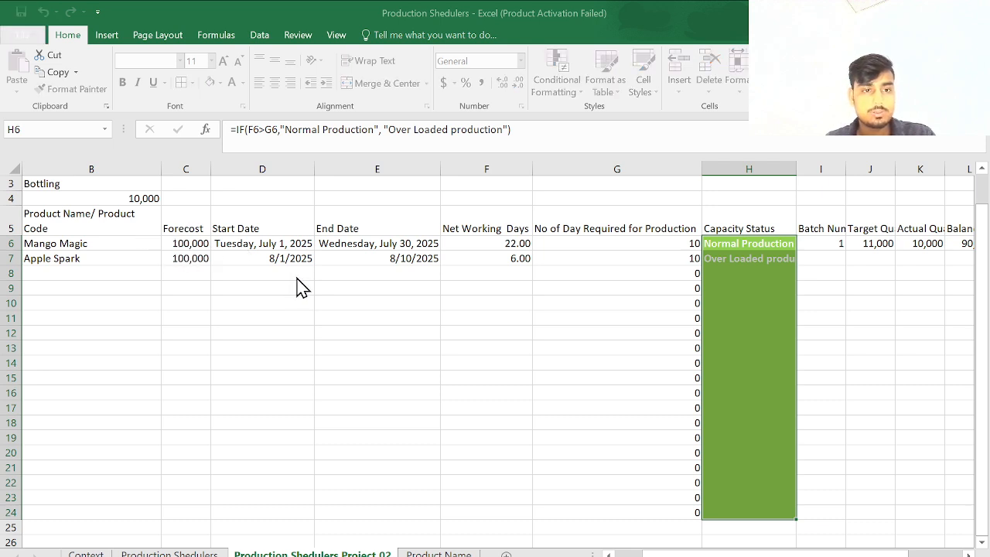
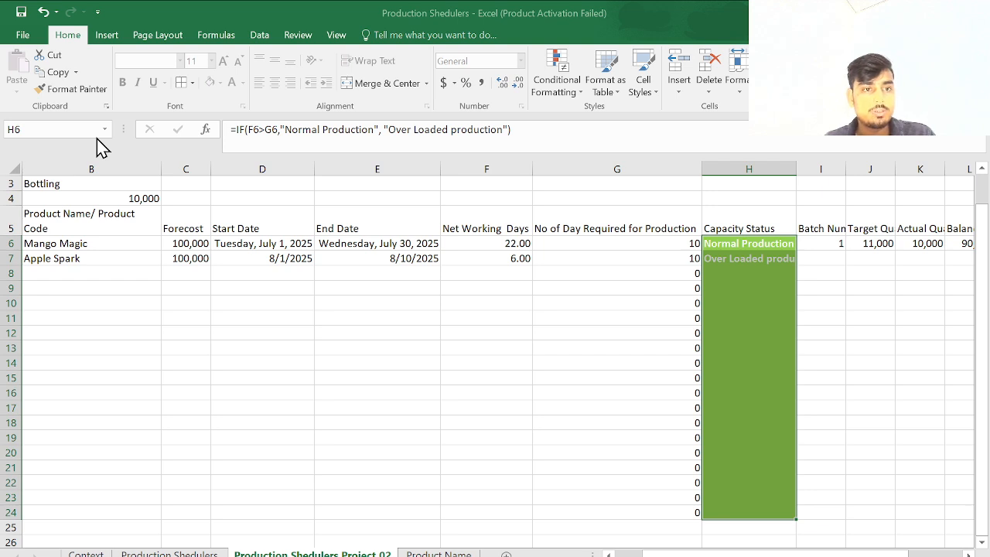
click(177, 232)
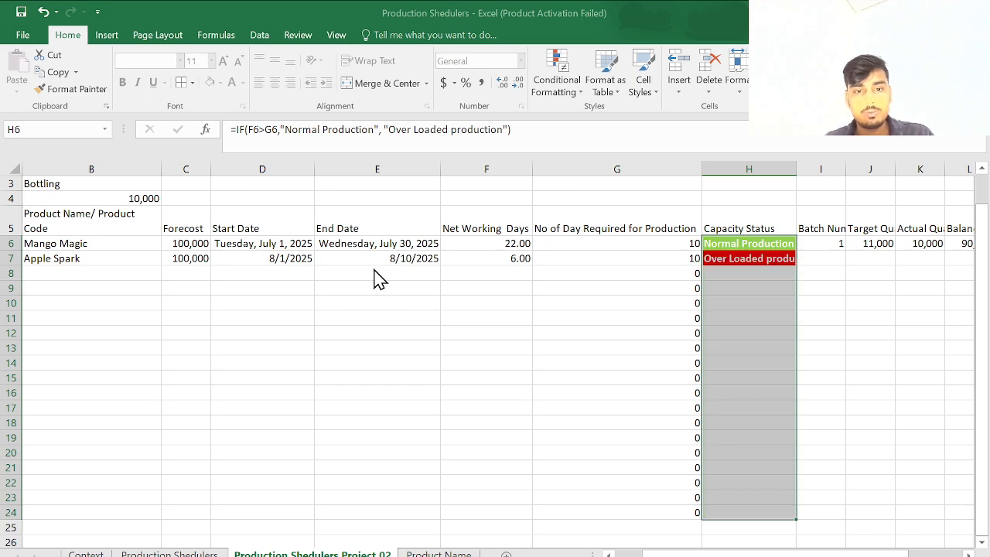
click(725, 269)
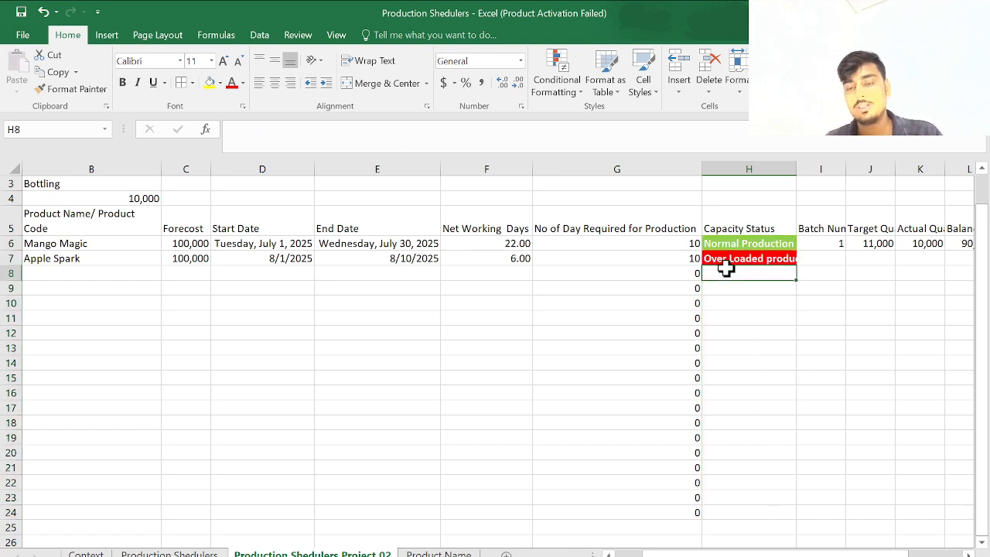
- Widen the Capacity Status column to fit its longest status text
scroll(725, 271, up, 1)
click(732, 277)
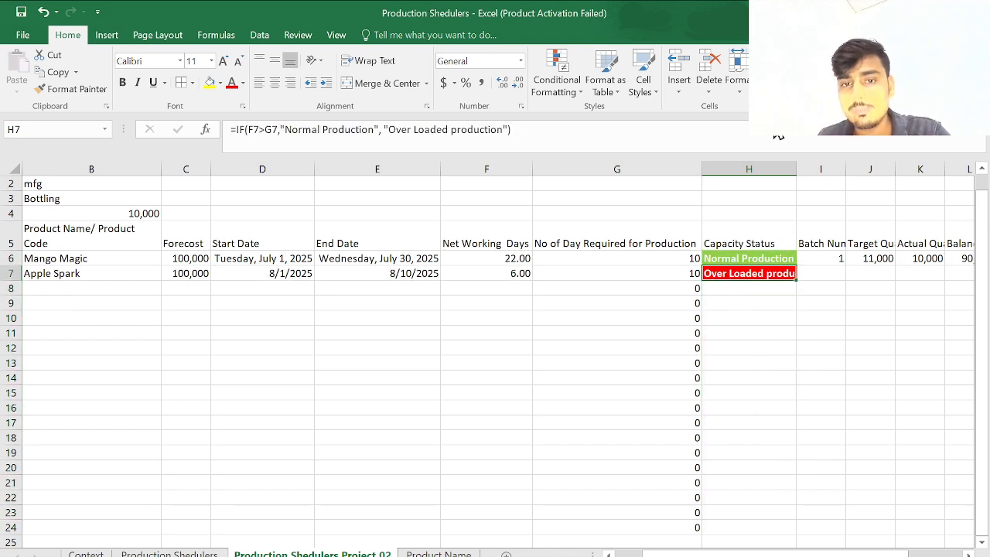
double_click(798, 172)
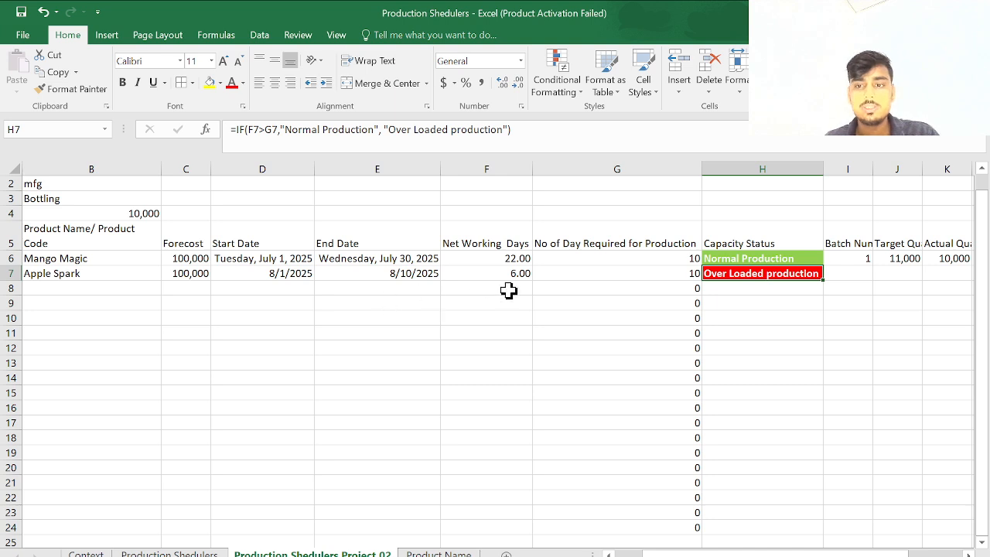
- Add Mixed Fruit Medley as the product in B8 with a forecast of 50,000 in C8
click(280, 272)
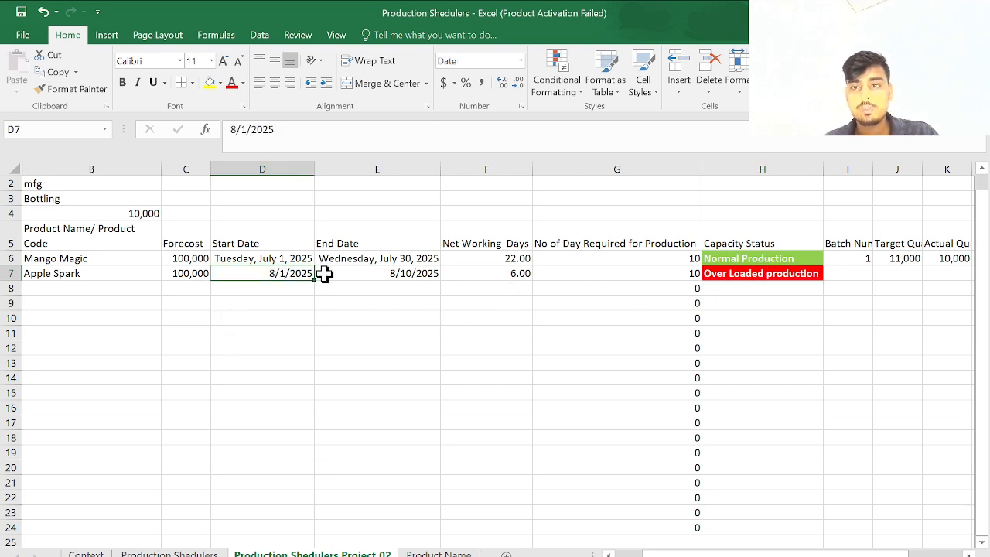
click(276, 303)
click(177, 284)
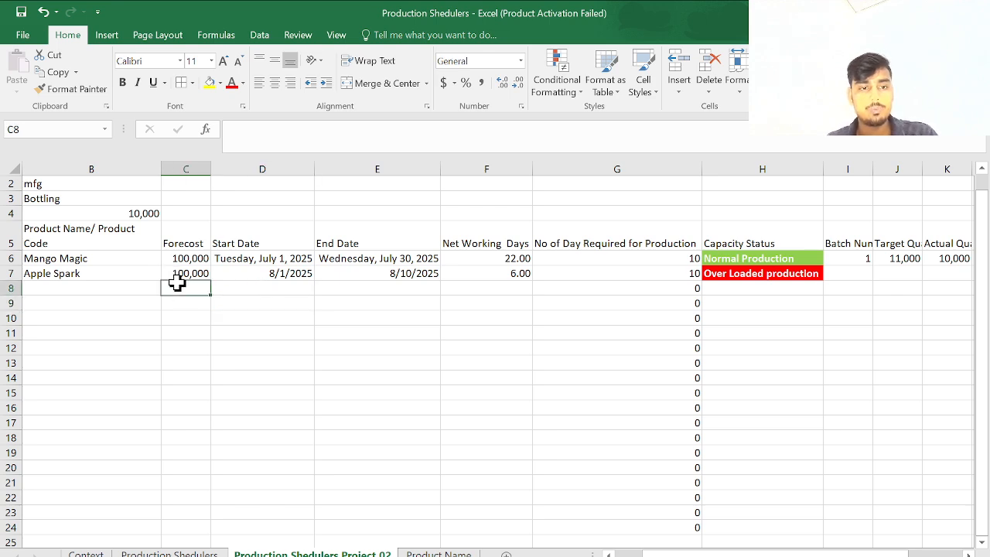
click(124, 286)
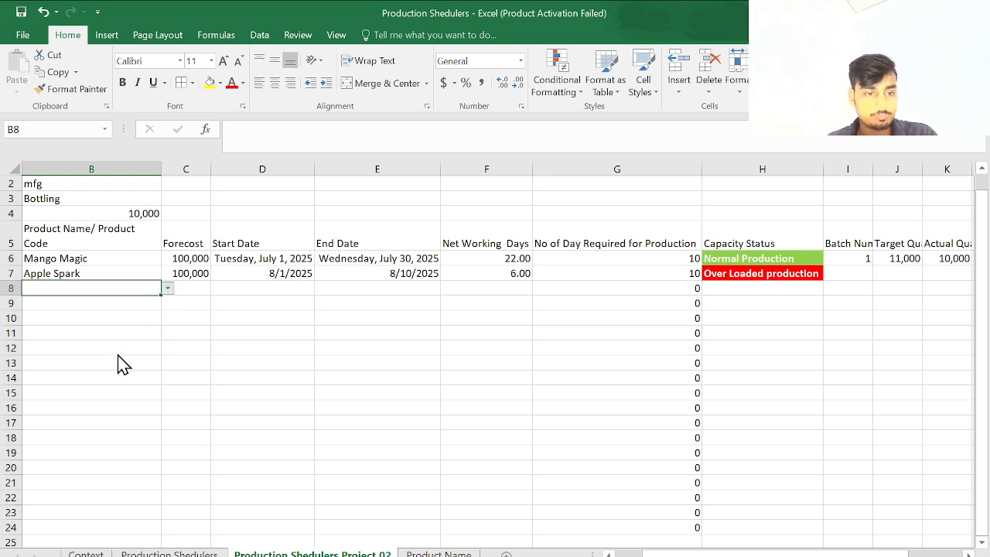
text(Mixed Fruit Medley)
click(174, 296)
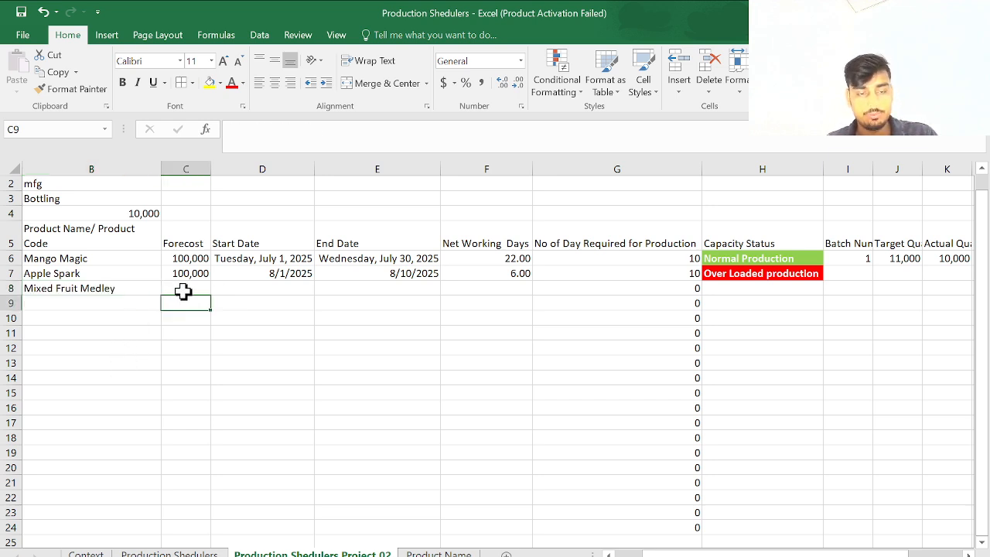
text(50,)
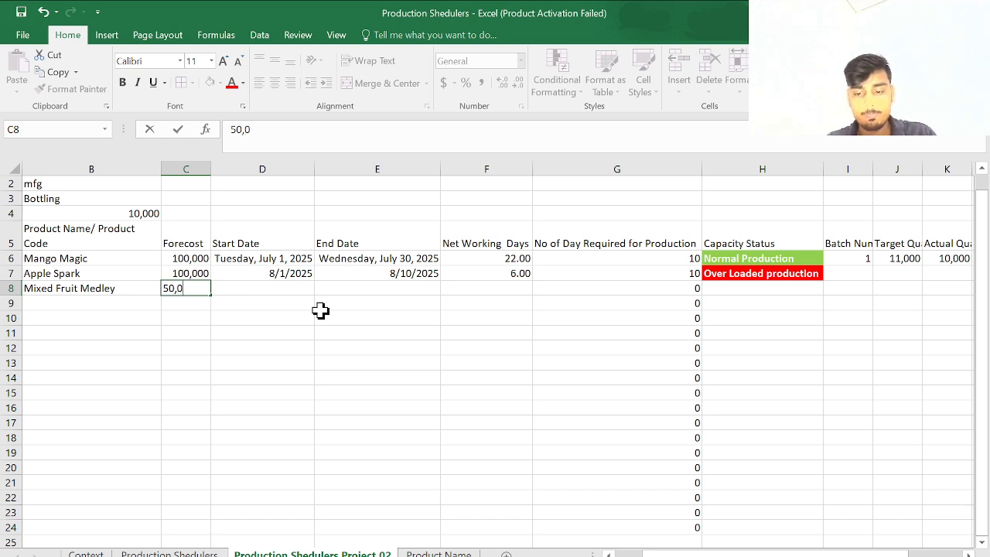
text(0)
- Copy the start date, end date, net working days formula and capacity status formula from row 7 into row 8
key(Tab)
key(ctrl+d)
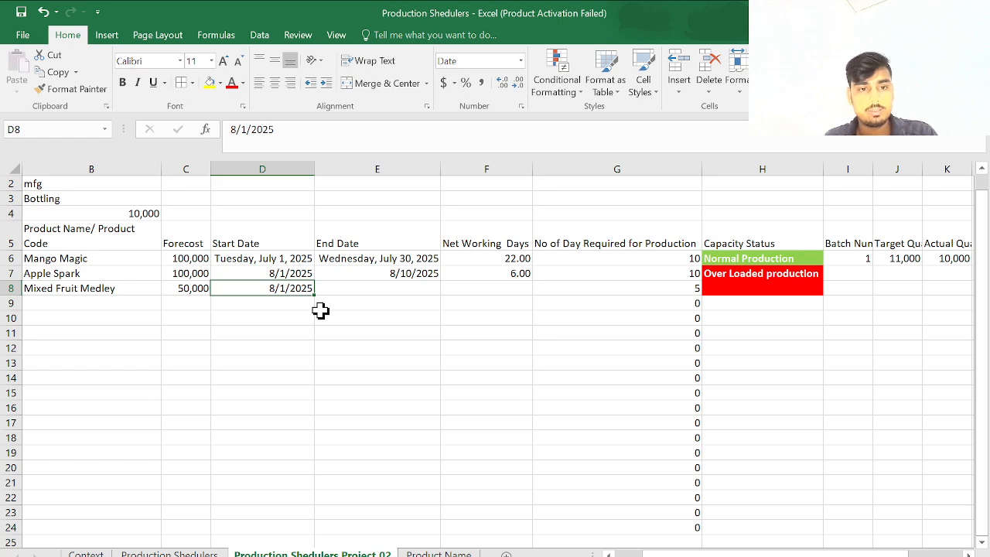
key(Tab)
key(ctrl+d)
key(Tab)
key(ctrl+d)
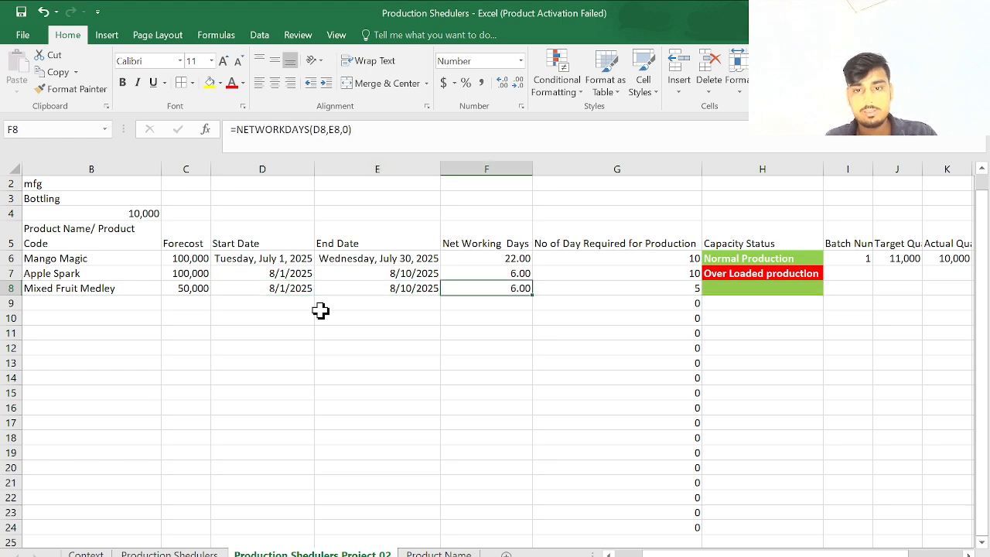
key(Tab)
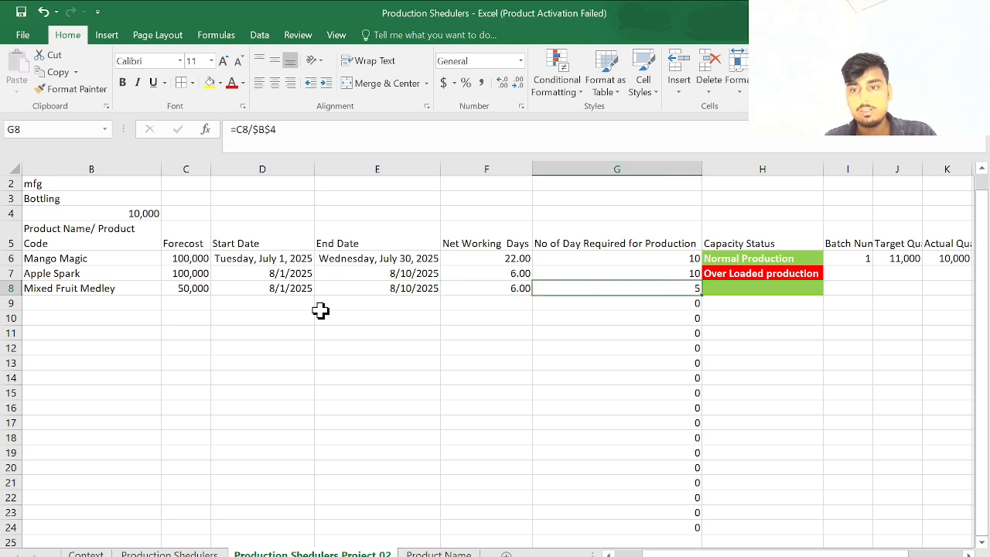
click(727, 288)
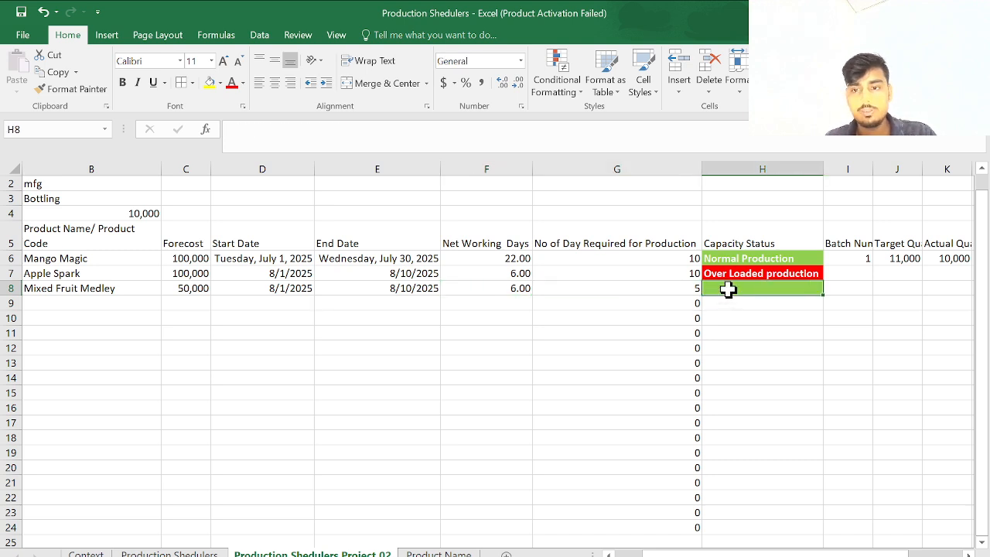
key(ctrl+d)
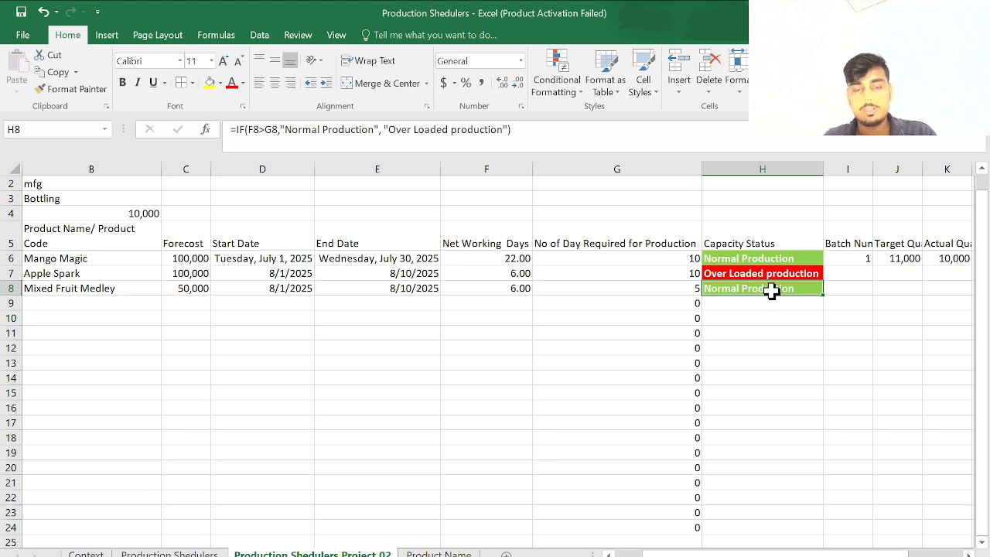
- Fill the capacity status formula from H8 down to row 43, and change the comparison in H9 to F9>=G9
drag(822, 297, 825, 518)
scroll(727, 427, up, 7)
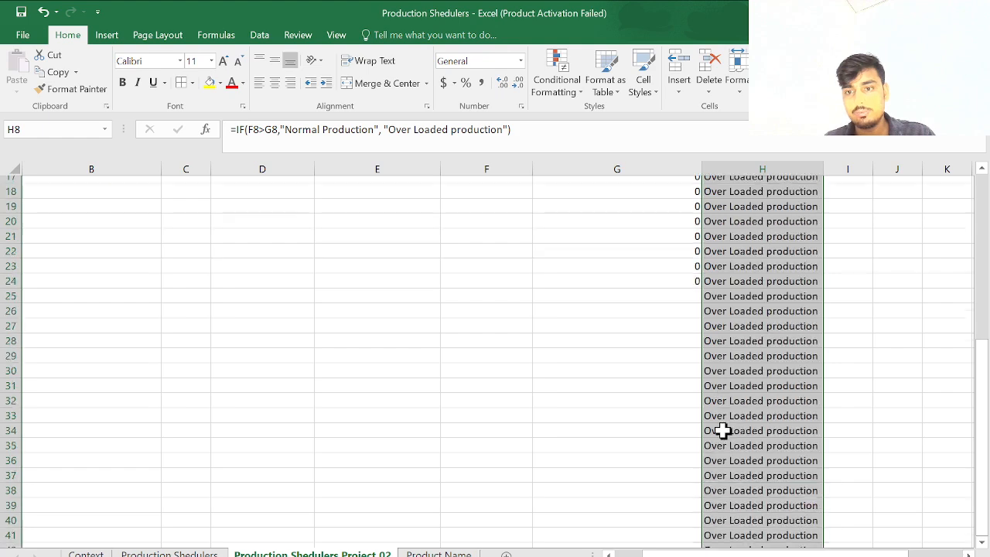
click(749, 320)
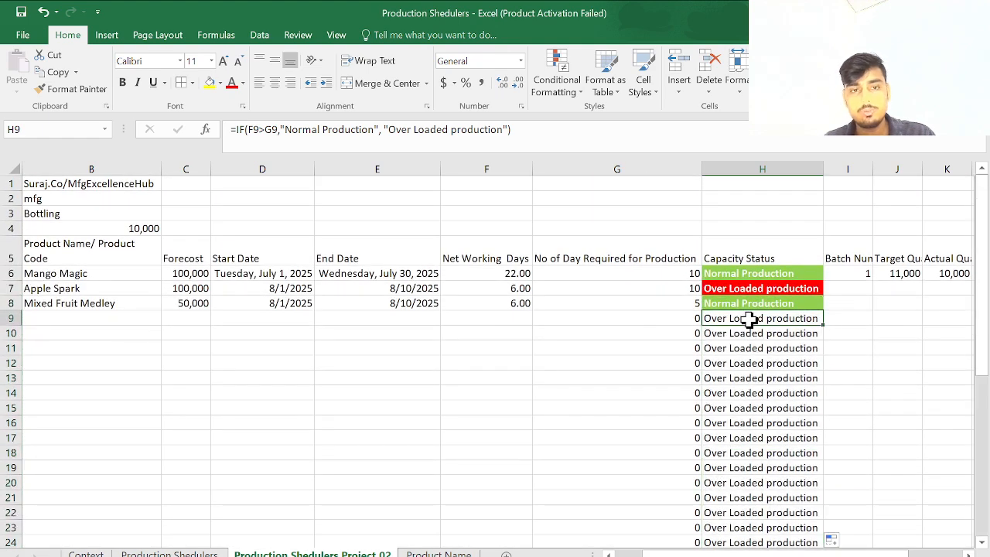
click(263, 129)
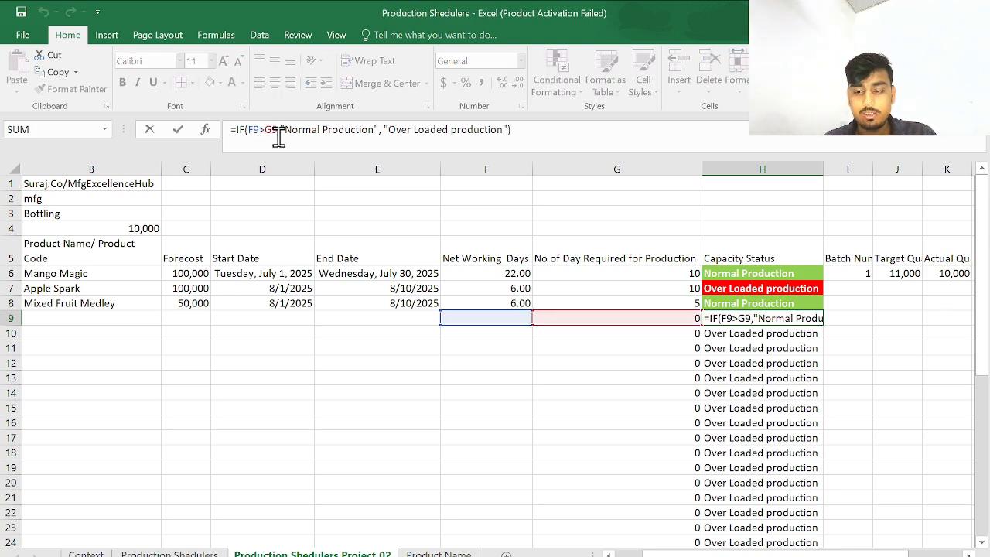
text(=)
key(Return)
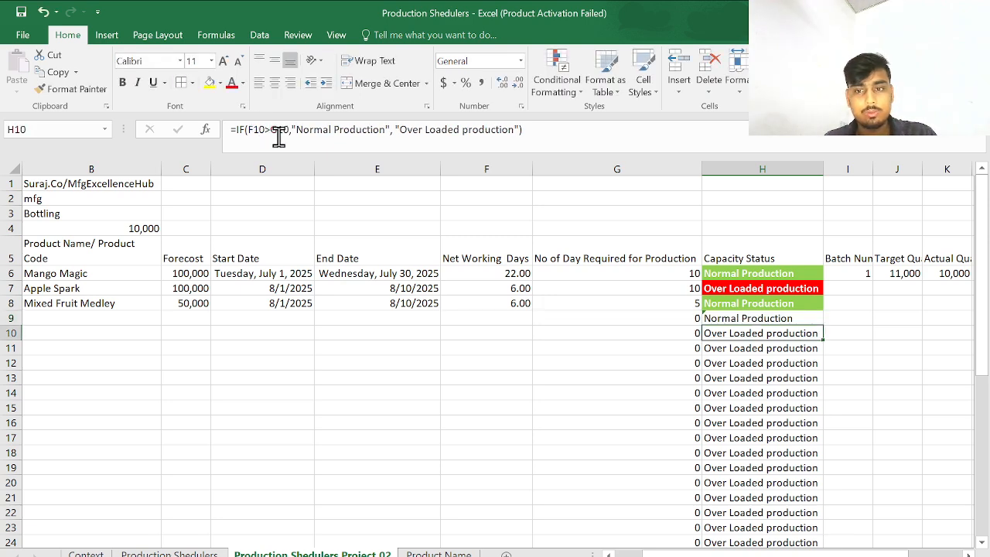
- Try filling H9's revised capacity status formula down column H, and undo the fill
click(730, 320)
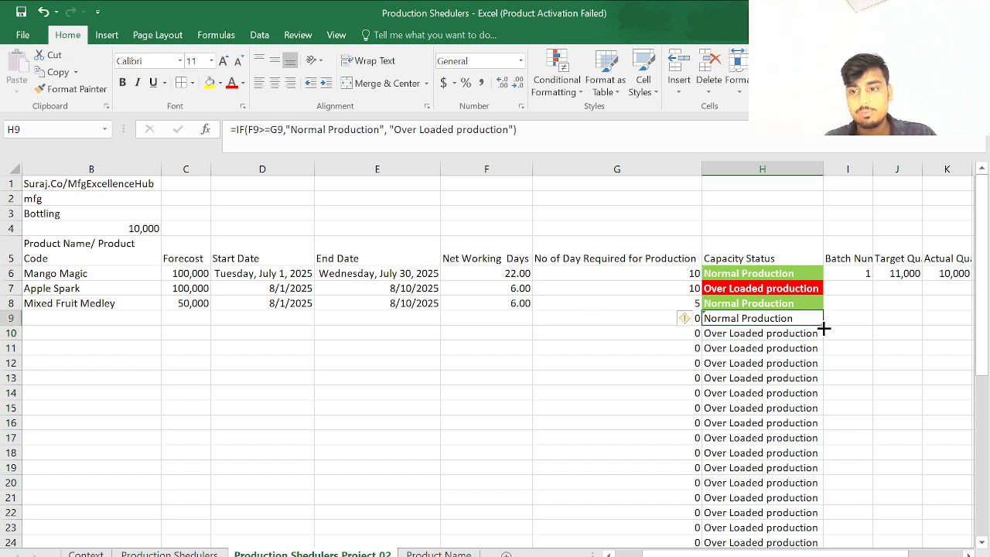
drag(823, 326, 778, 528)
key(ctrl+z)
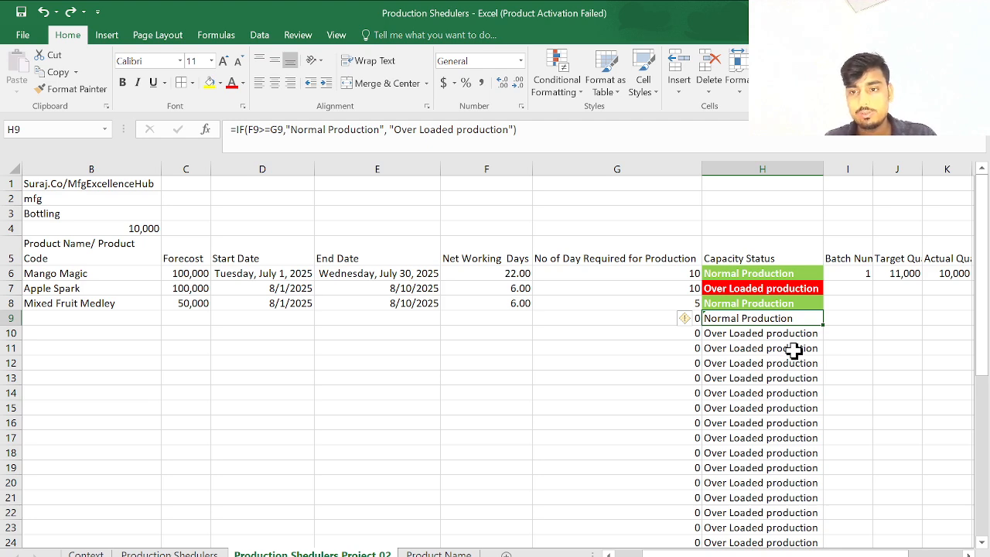
scroll(604, 364, right, 1)
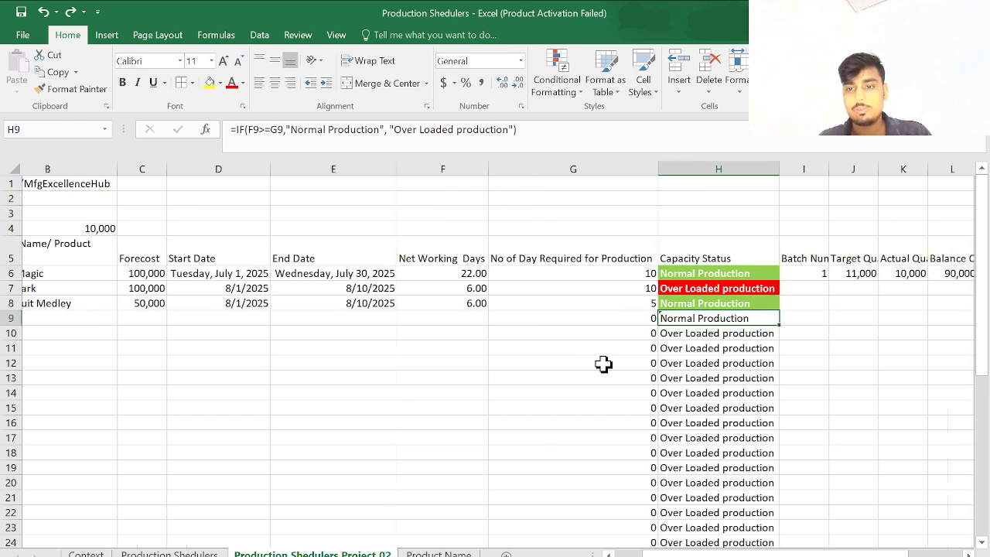
scroll(603, 364, left, 1)
- Enter a forecast of 10,000 in C9
click(371, 330)
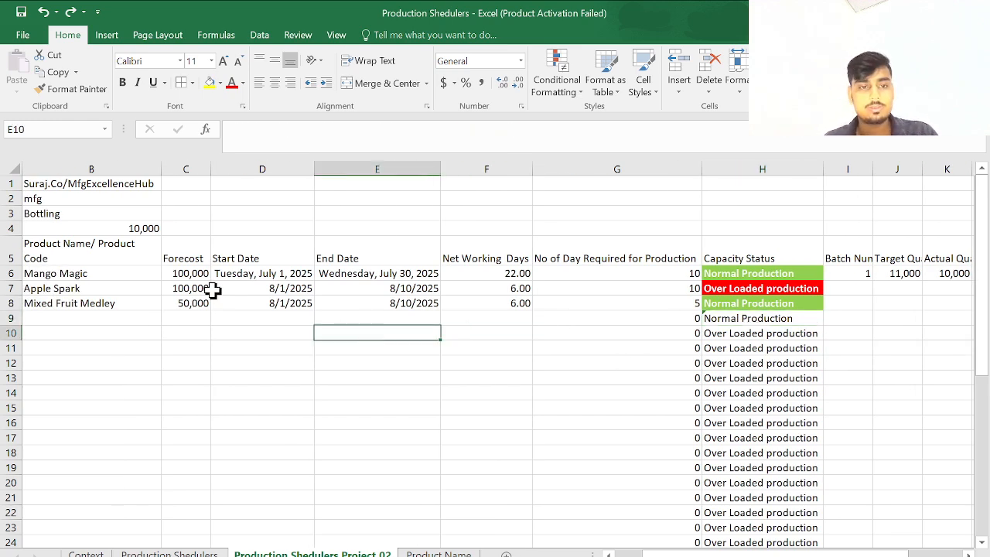
click(183, 320)
text(60)
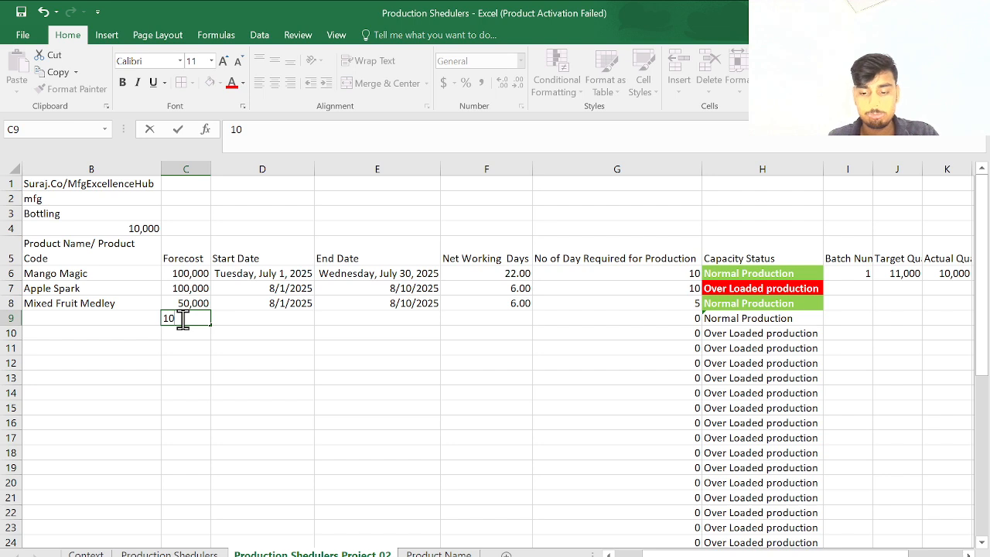
key(Tab)
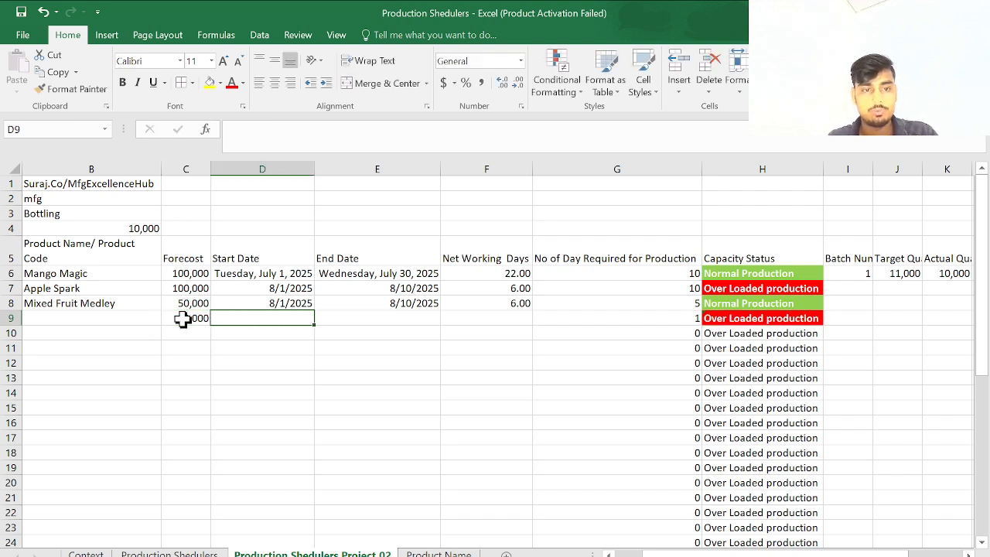
- Copy the start date, end date and net working days formula from row 8 into row 9
key(ctrl+d)
key(Tab)
key(ctrl+d)
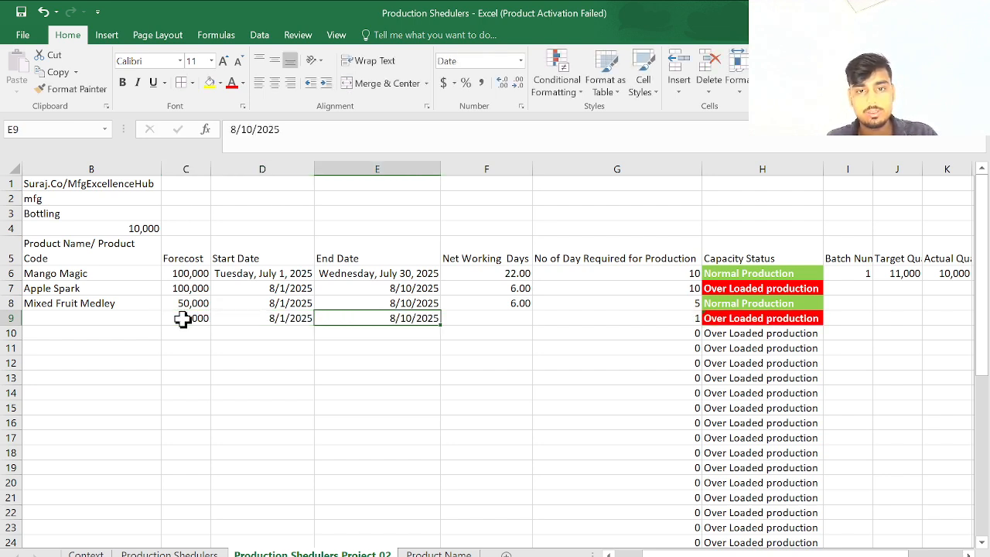
key(Tab)
key(ctrl+d)
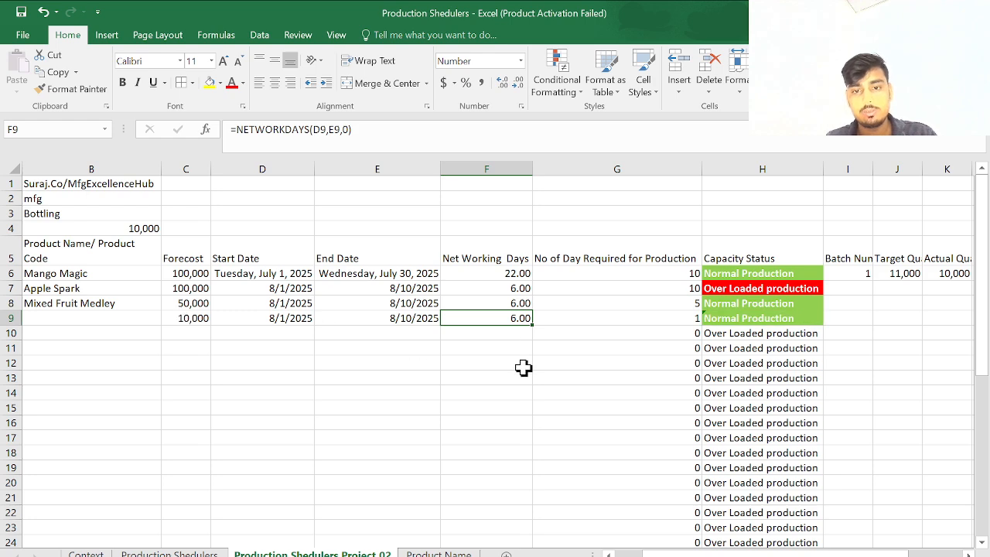
click(587, 319)
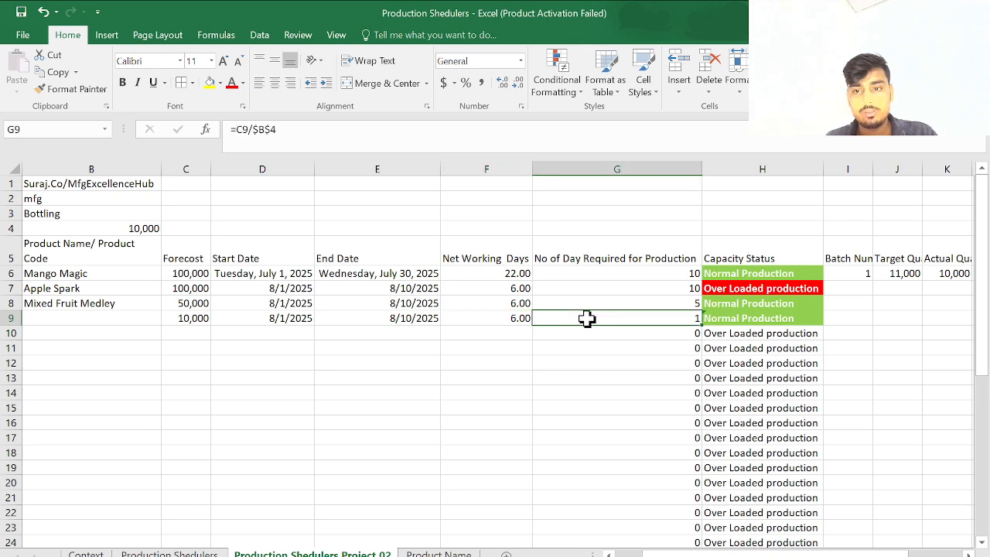
- Fill the NETWORKDAYS formula from F9 down the Net Working Days column to row 39
click(488, 314)
drag(537, 322, 537, 533)
scroll(579, 347, up, 5)
scroll(580, 346, down, 2)
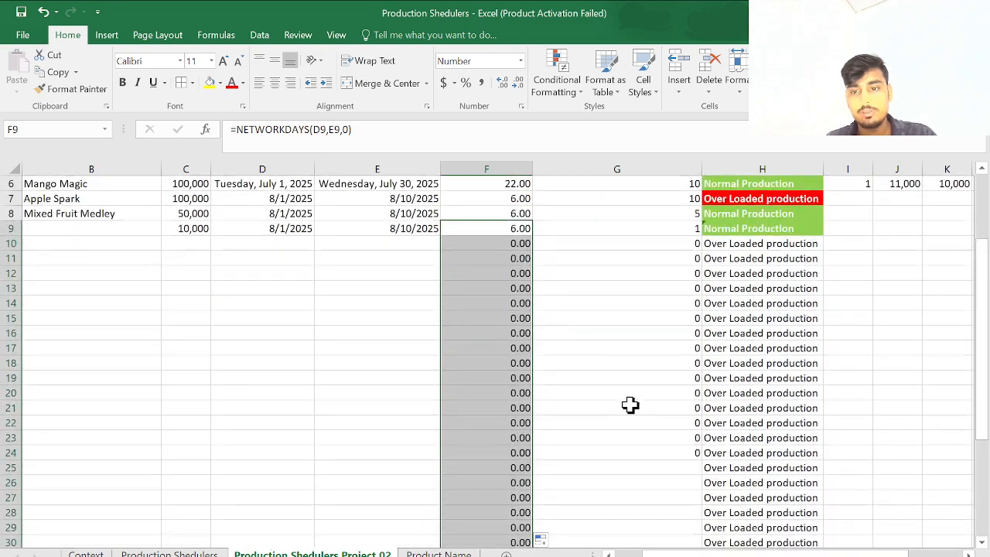
- Extend the days-required formula from G22 down to row 39
click(639, 429)
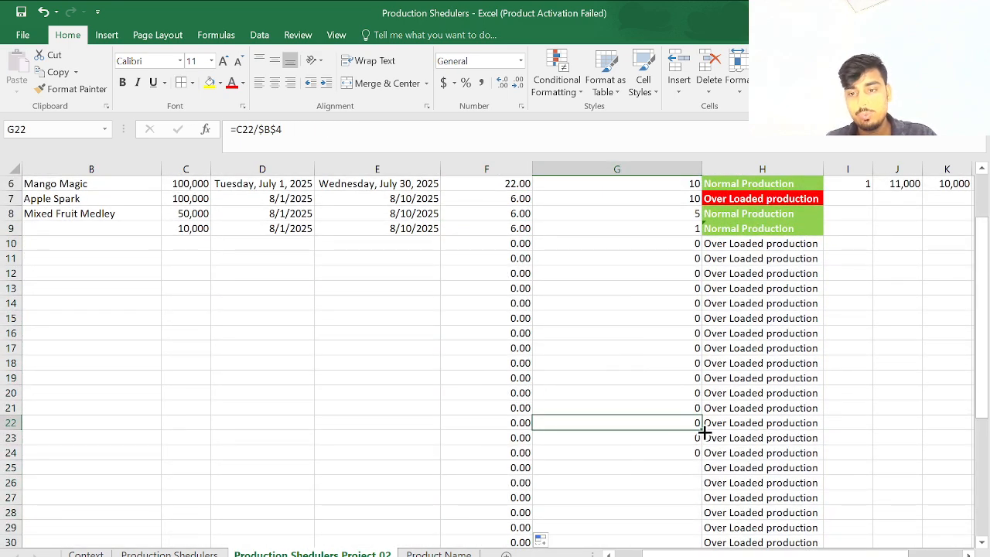
drag(701, 430, 688, 473)
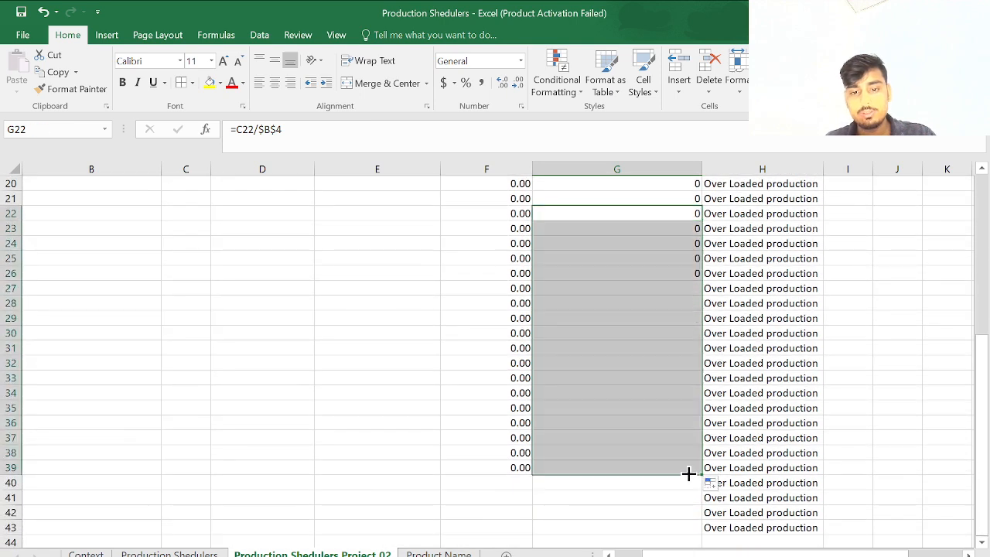
scroll(690, 474, up, 6)
- Try to enter the formula =RAND(100,000,200,000) as the forecast in C10
click(298, 347)
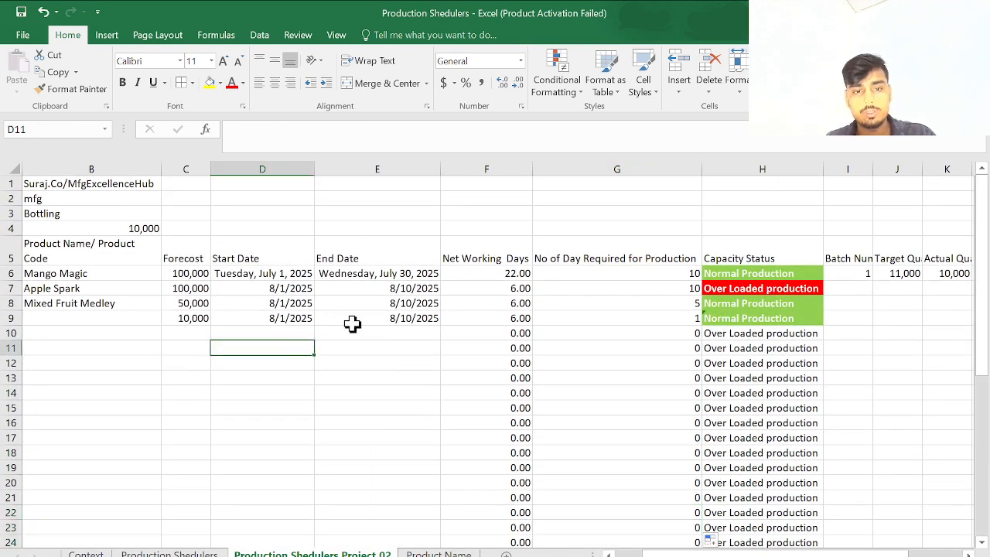
drag(193, 337, 214, 418)
scroll(214, 419, up, 5)
click(185, 336)
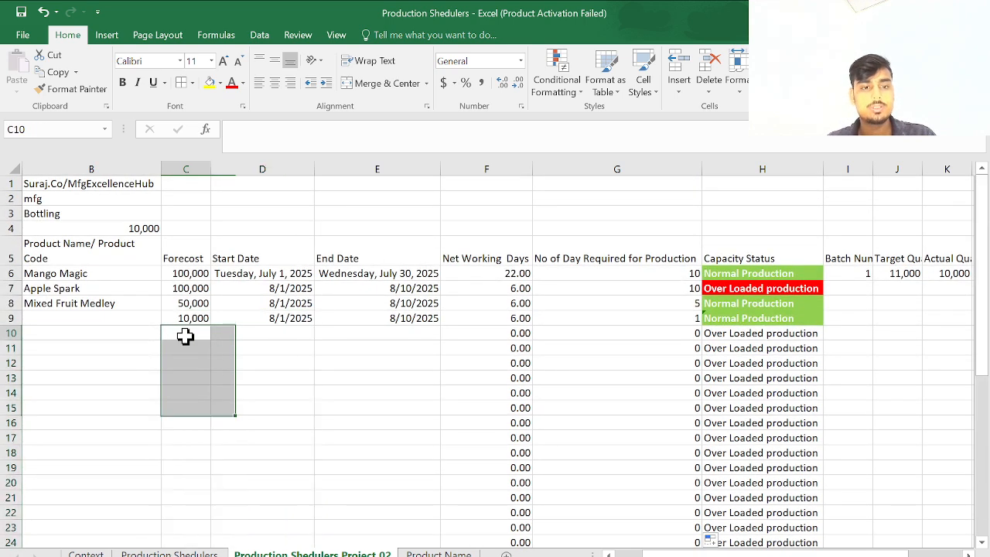
text(=rand)
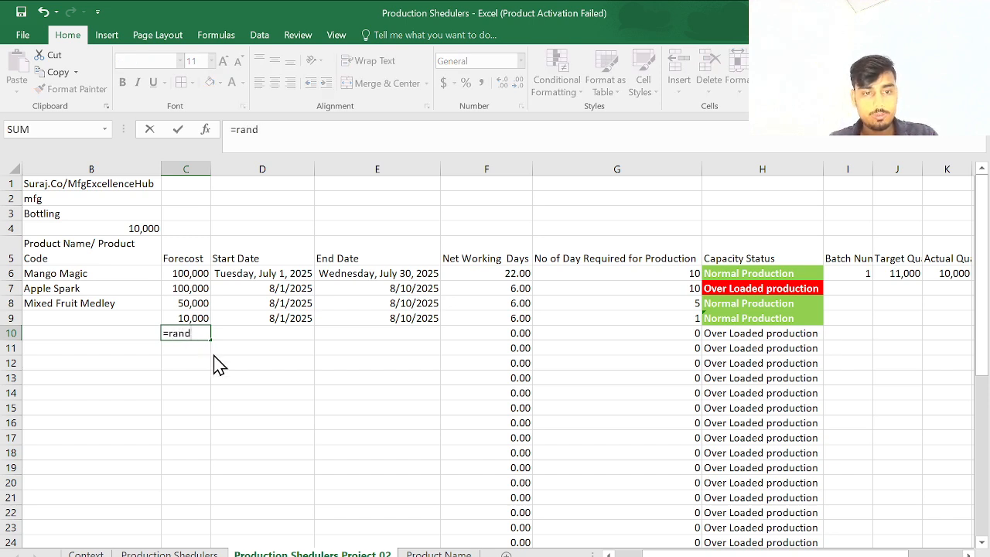
key(Tab)
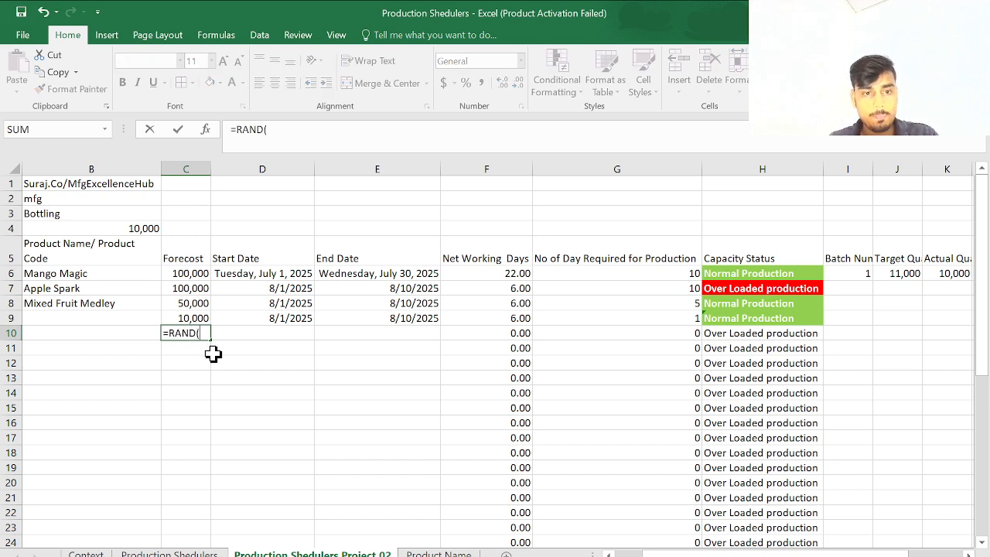
text(100,000,200,000)
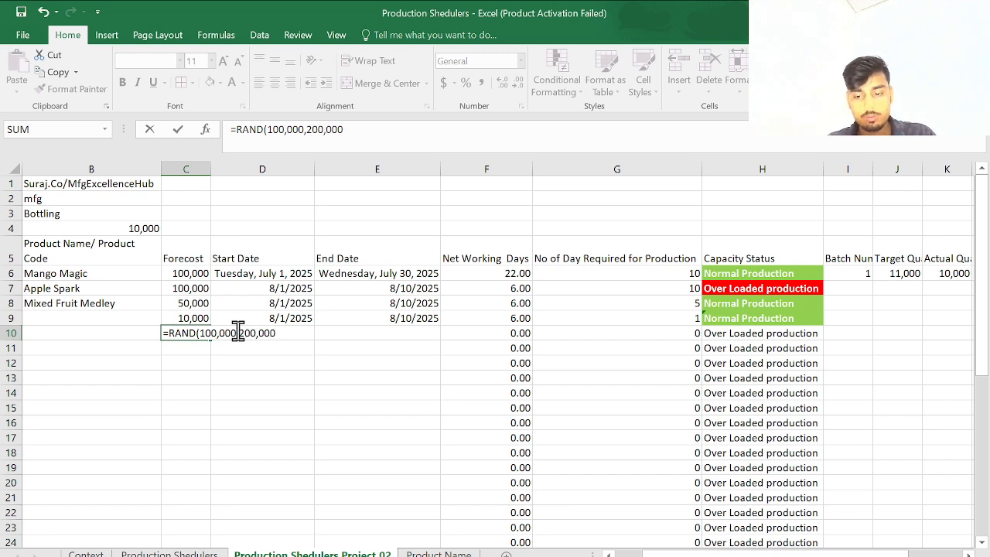
key(Return)
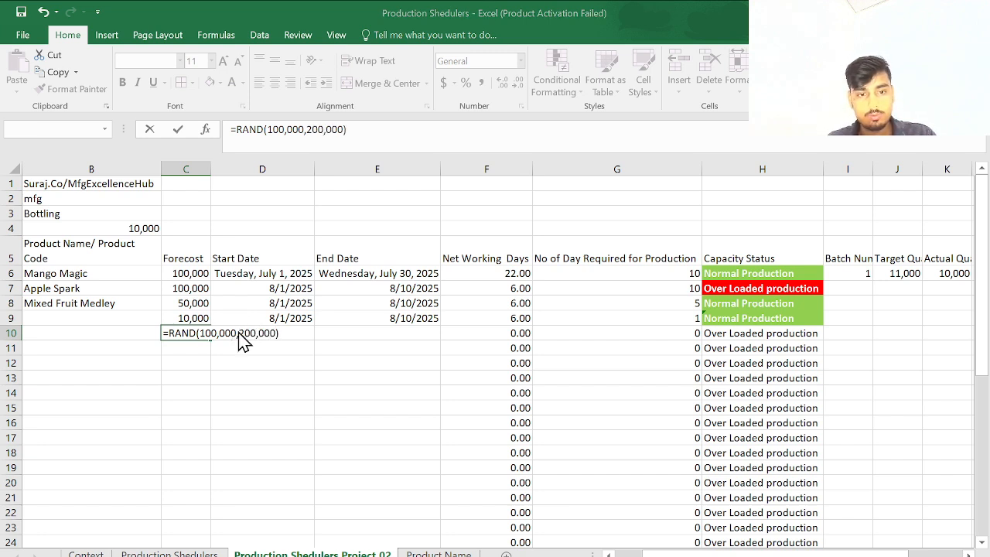
- Remove the thousands separators from the C10 formula so its arguments read 100000,200000
click(659, 246)
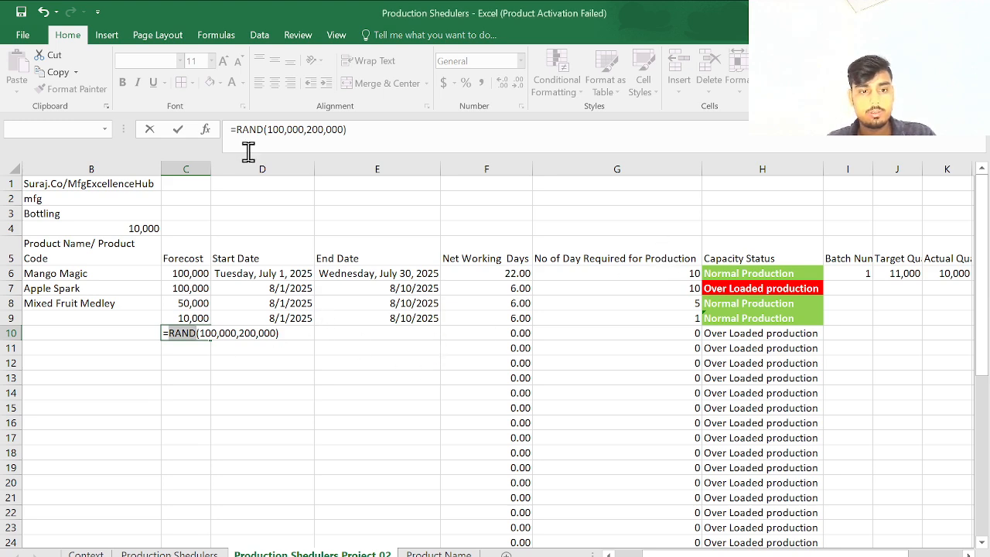
click(285, 129)
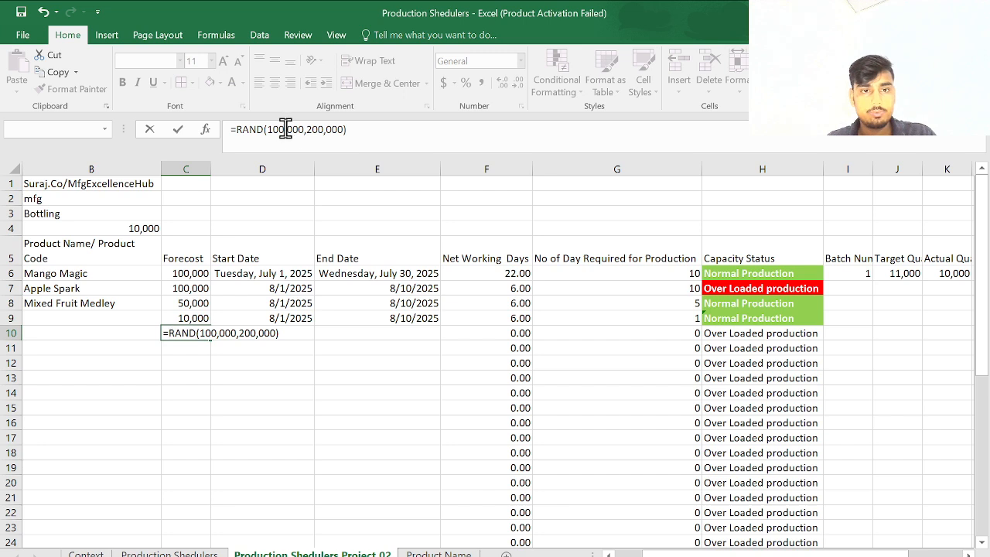
drag(286, 129, 301, 141)
click(287, 130)
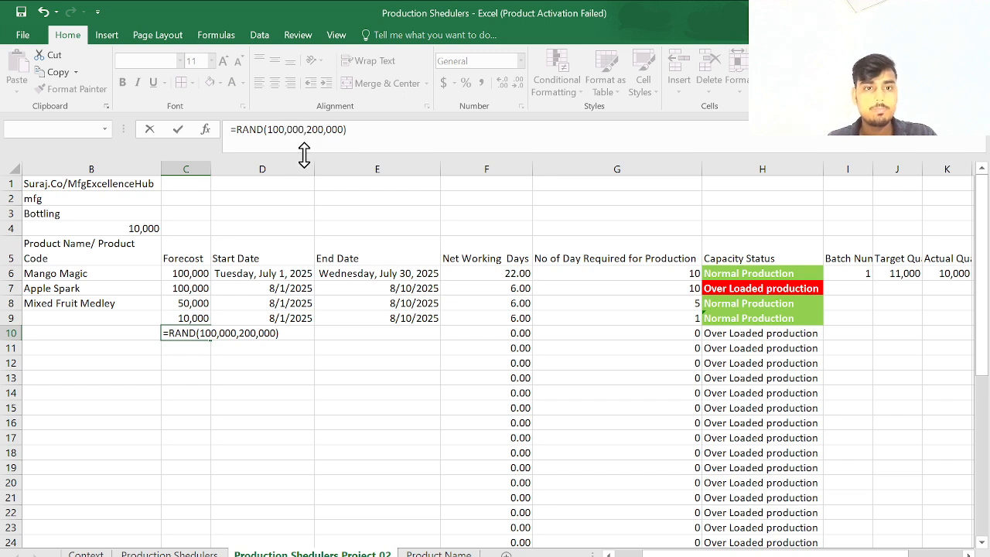
key(BackSpace)
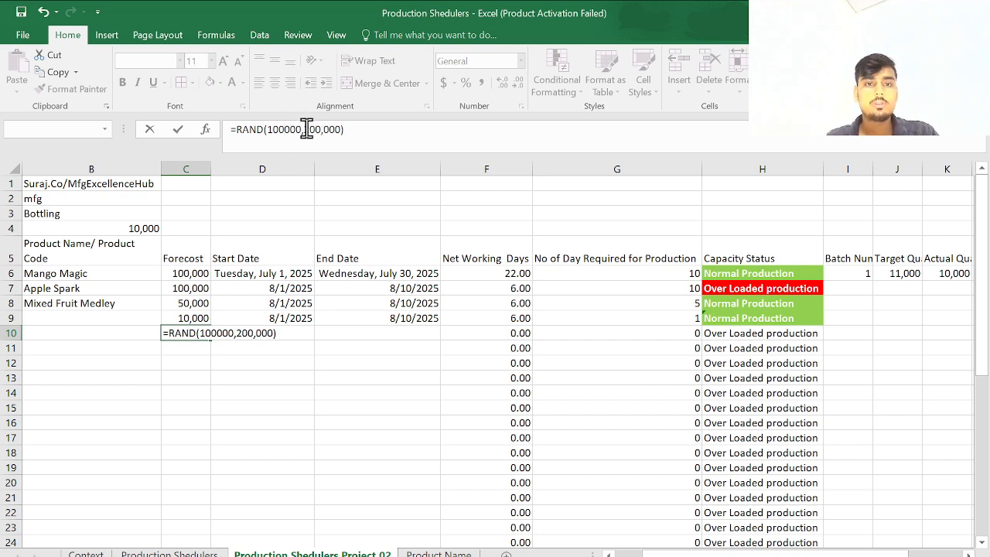
click(323, 129)
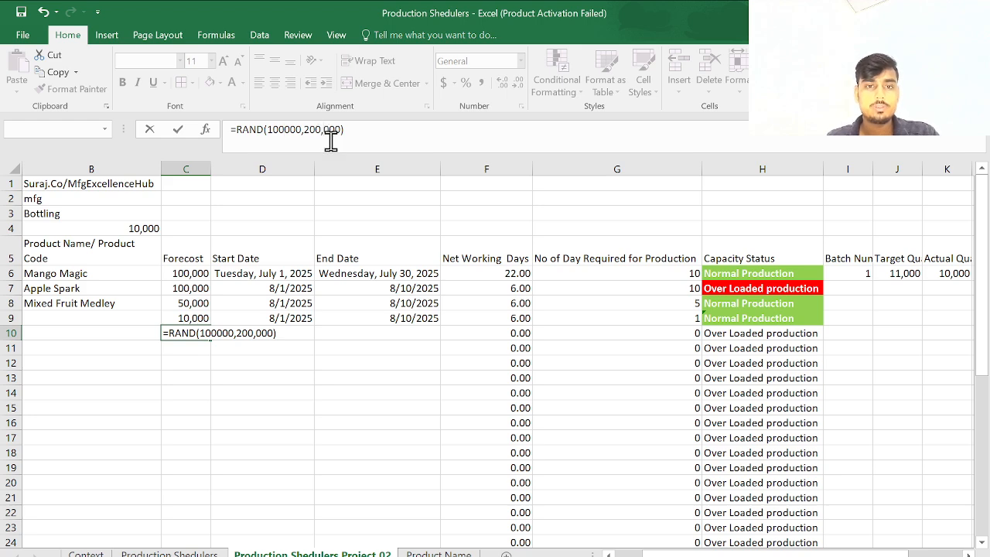
key(BackSpace)
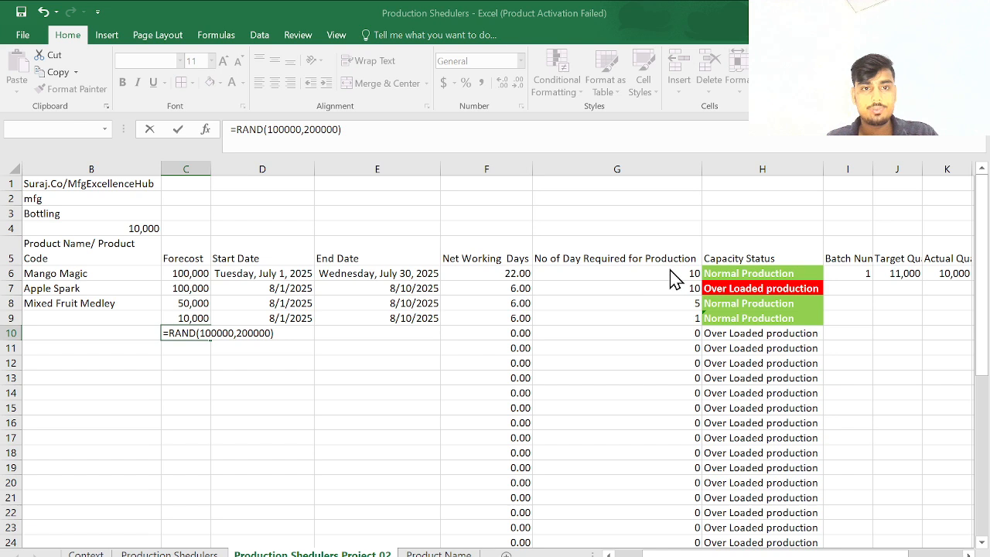
- Replace the function in C10 so the formula becomes =RANDBETWEEN(100000,200000)
double_click(255, 128)
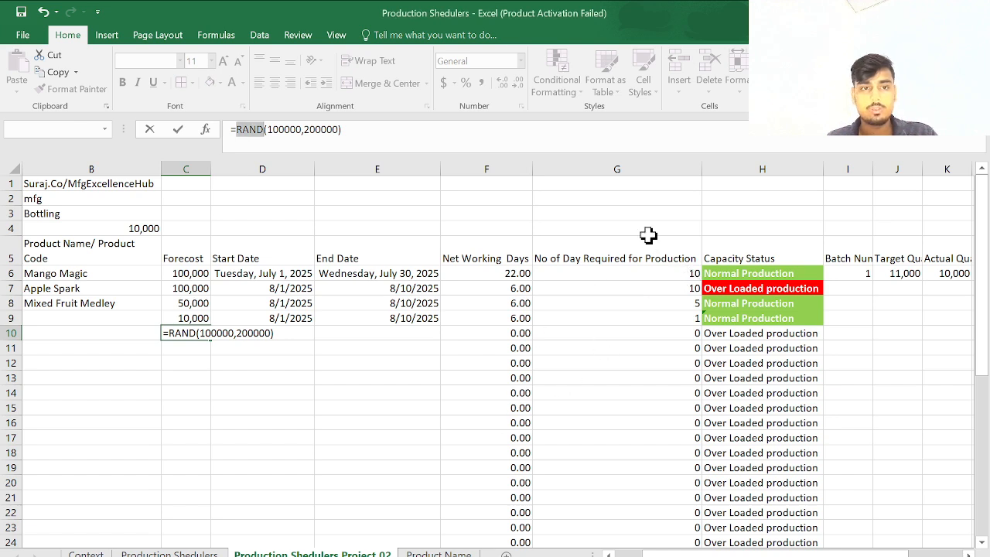
key(BackSpace)
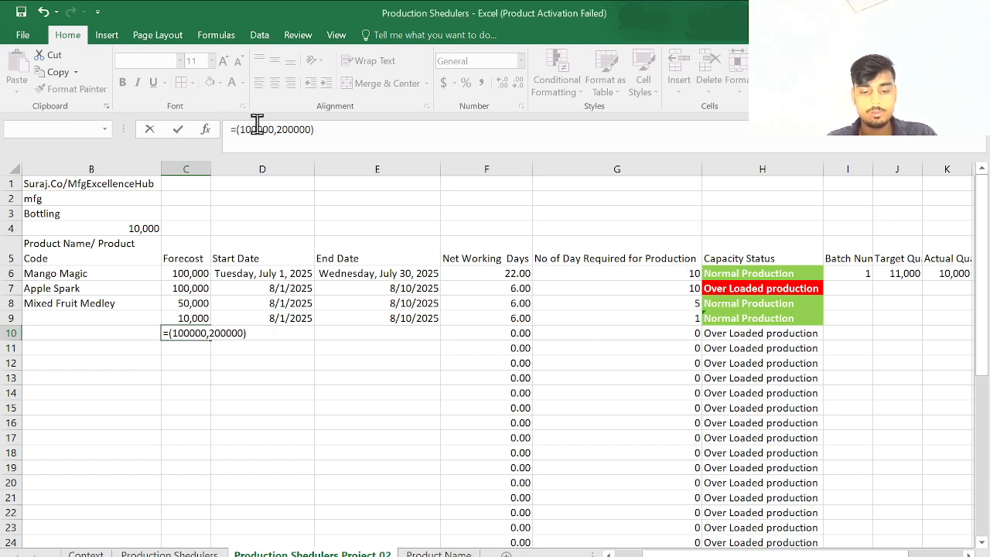
text(rabd)
key(BackSpace)
key(BackSpace)
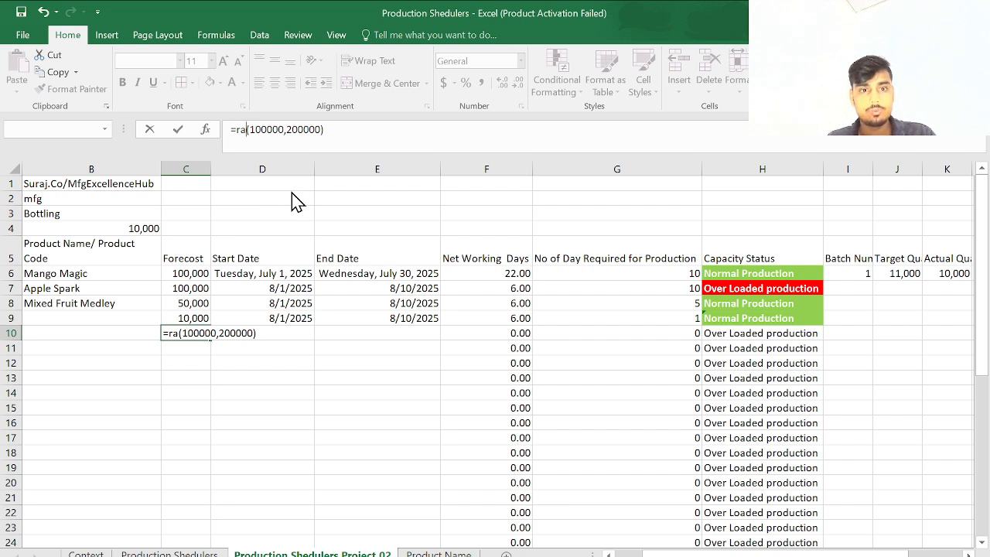
key(Return)
click(181, 331)
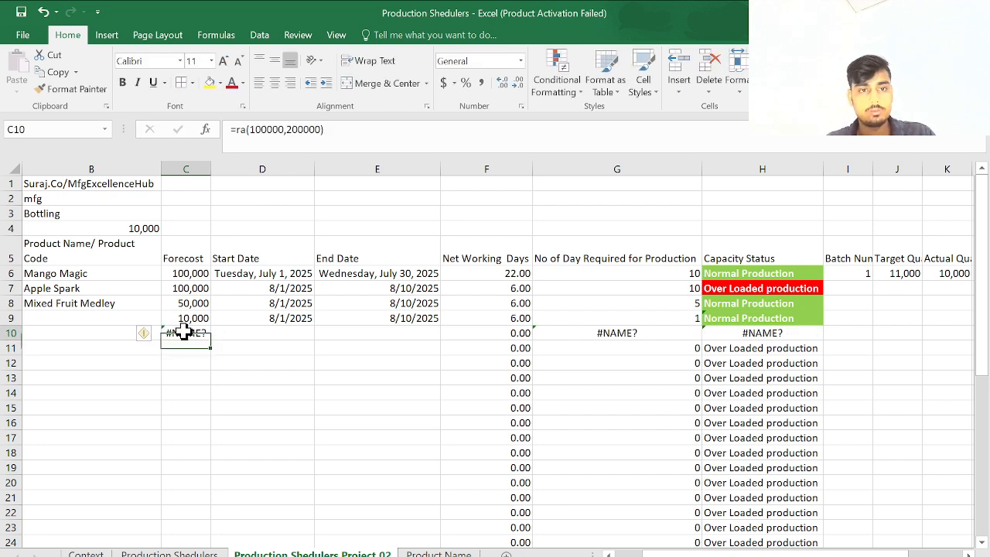
click(246, 128)
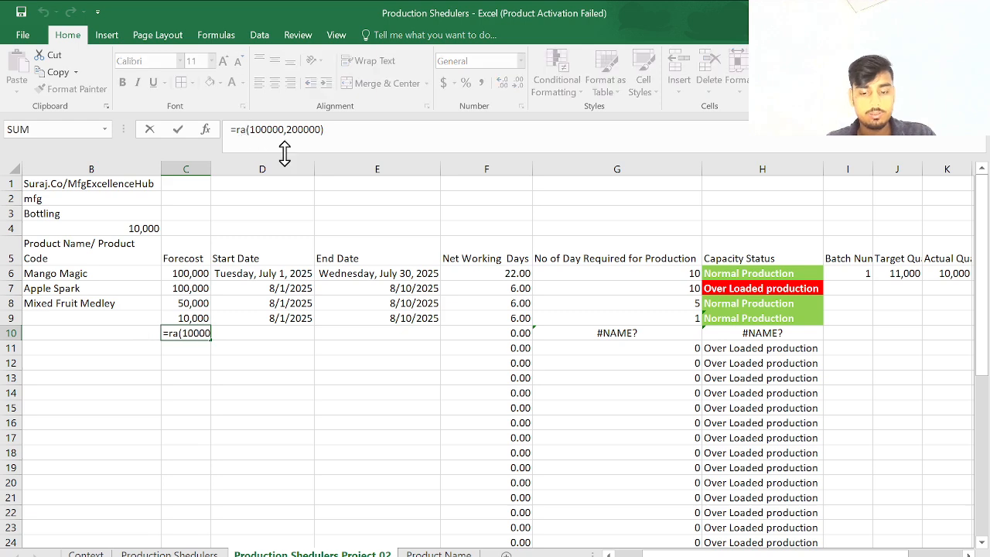
text(nd)
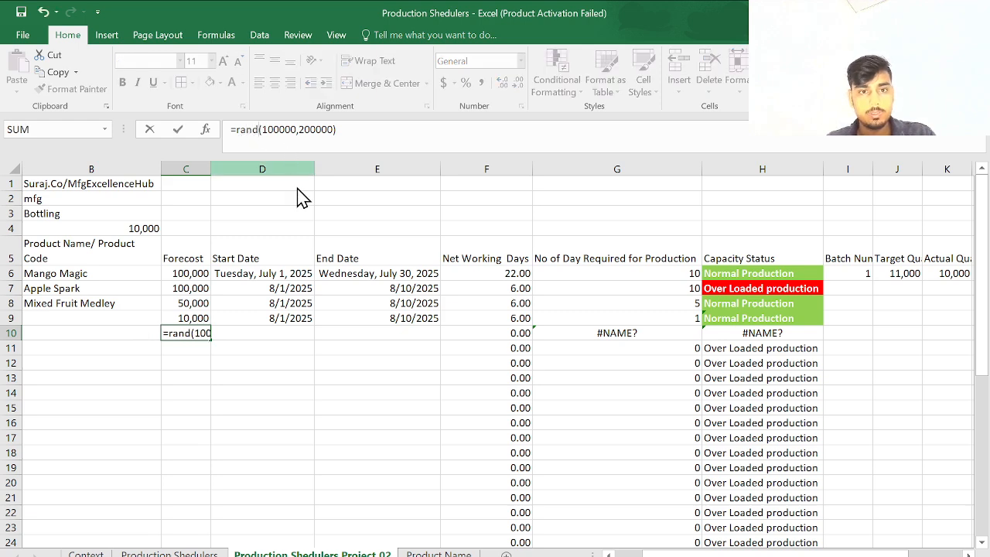
double_click(298, 189)
key(Return)
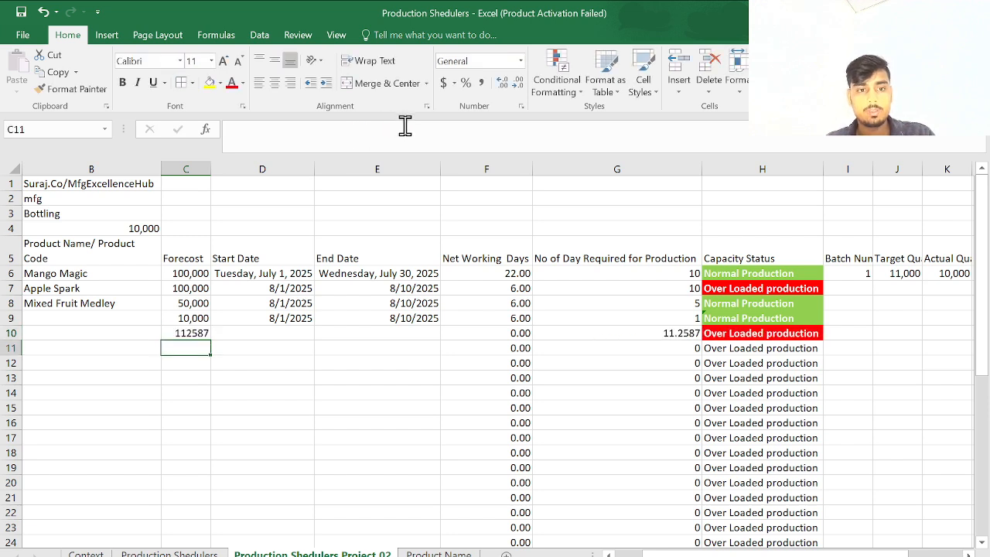
- Fill the RANDBETWEEN formula from C10 down the Forecast column to row 39
click(176, 331)
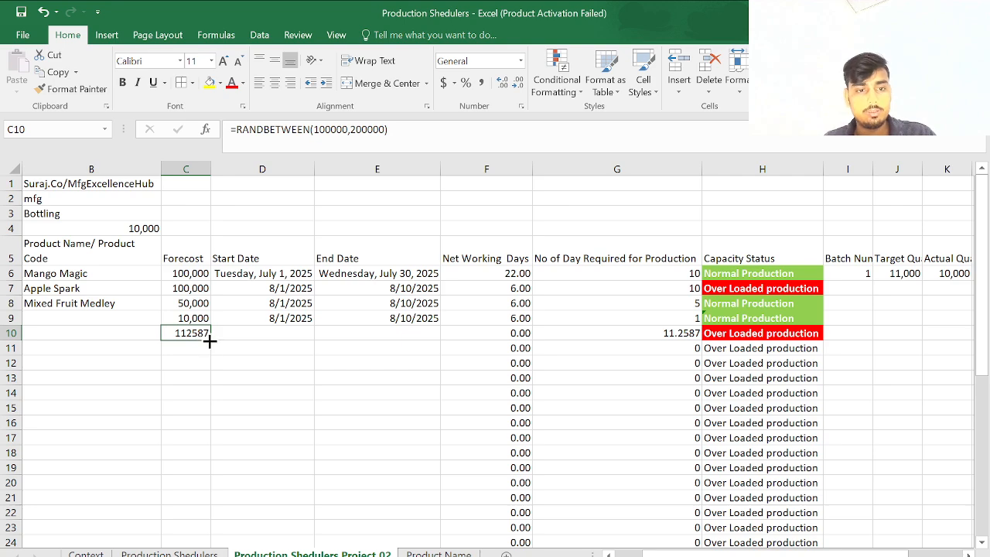
drag(209, 340, 226, 485)
scroll(224, 483, up, 4)
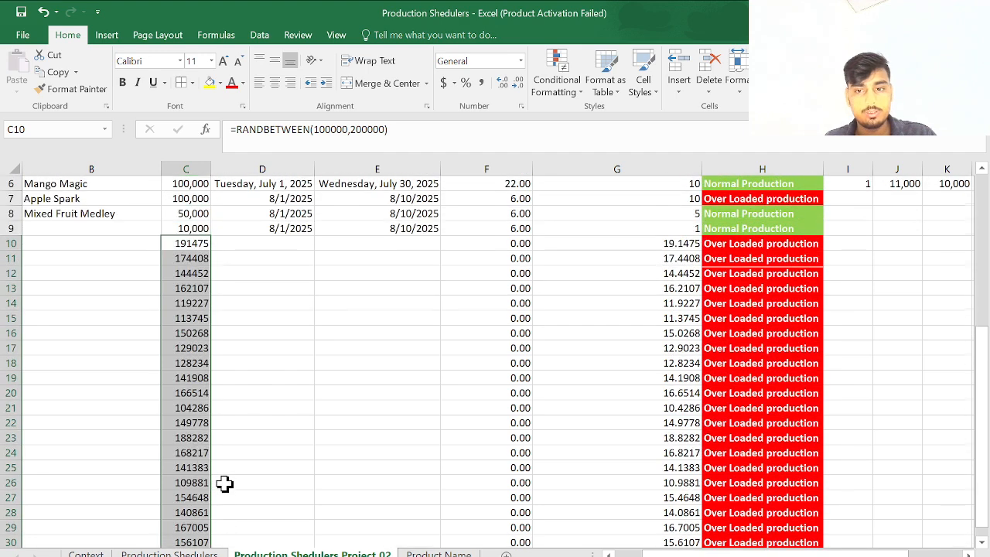
- Fill the start date from D9 down to row 39 as a daily date series
click(308, 245)
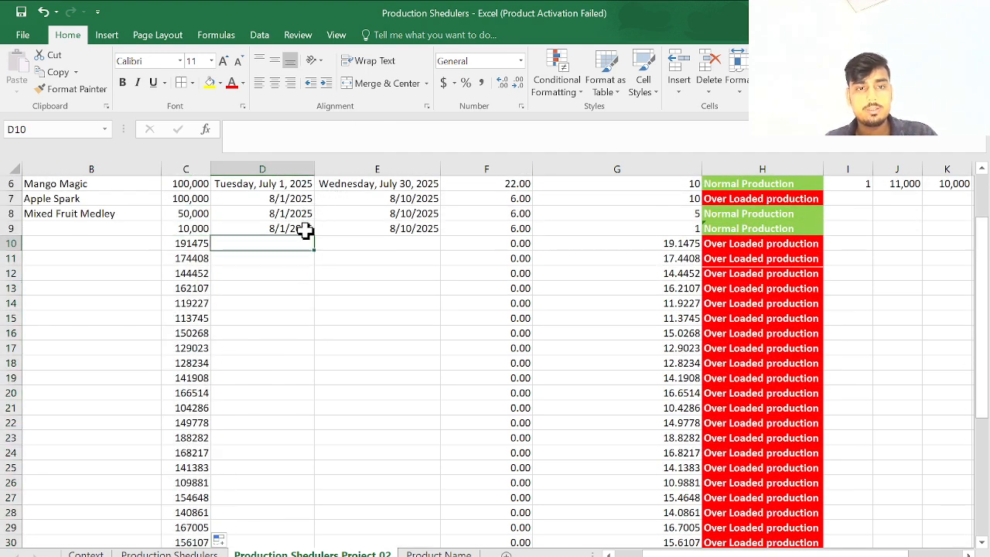
click(307, 229)
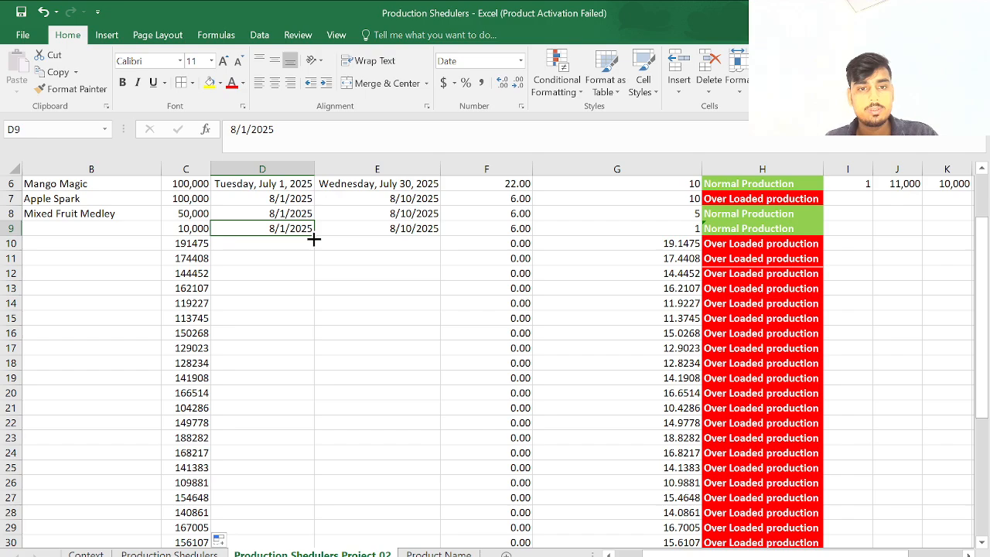
drag(314, 236, 287, 474)
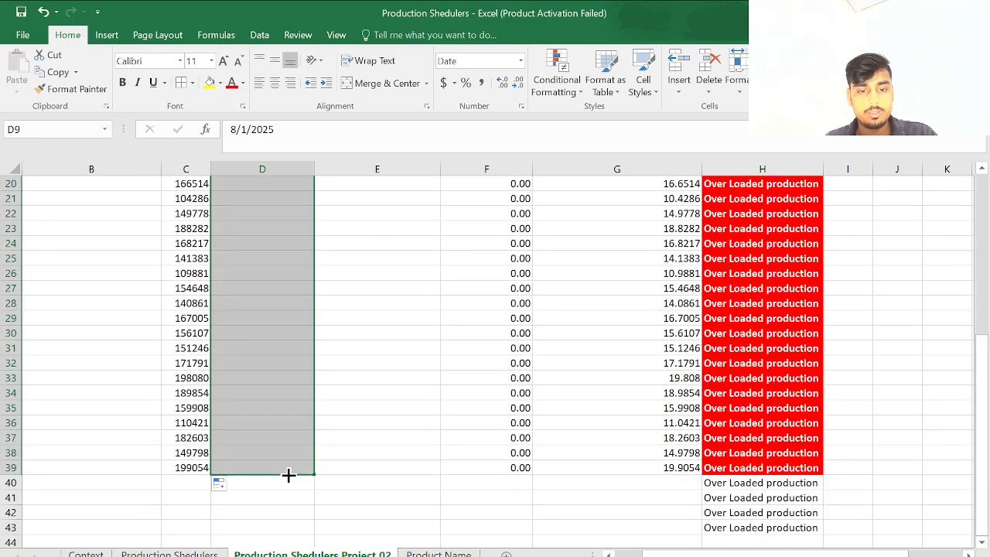
- Fill the end date from E9 down the End Date column as a daily series
scroll(287, 478, up, 7)
click(398, 310)
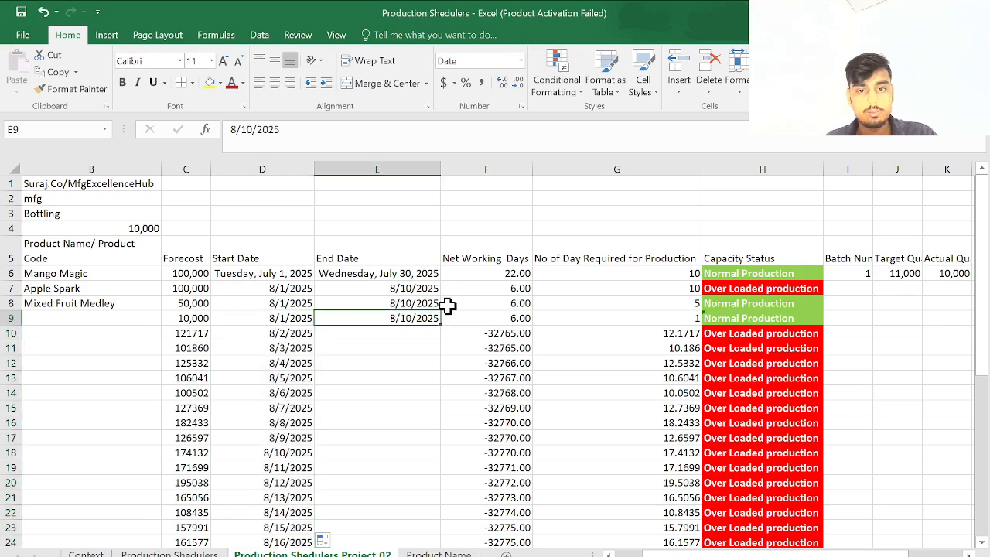
drag(449, 318, 421, 362)
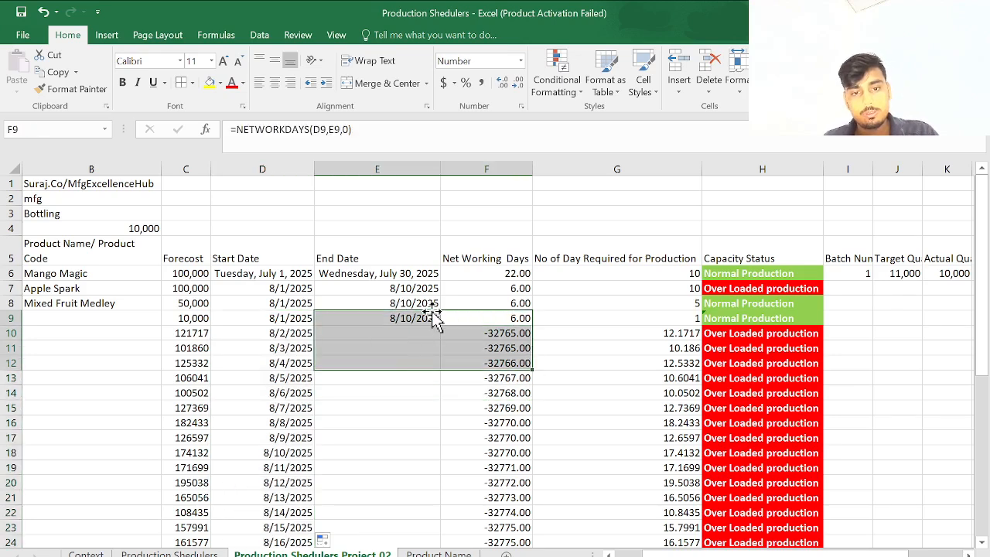
drag(426, 313, 406, 524)
- Examine the filled rows' working days, required days and capacity status, and check the forecast formulas in column C
scroll(405, 514, up, 2)
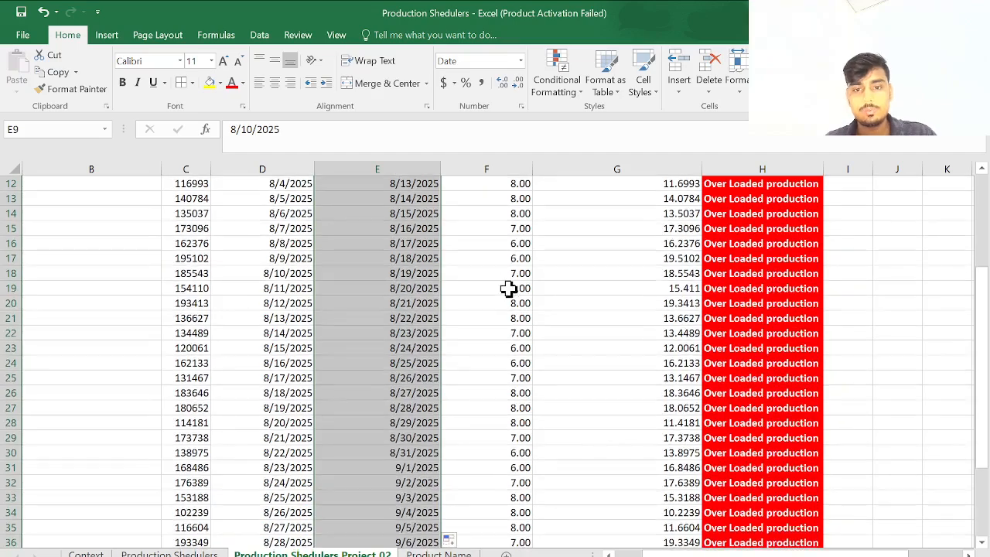
scroll(508, 287, up, 4)
scroll(507, 311, down, 3)
scroll(506, 311, up, 2)
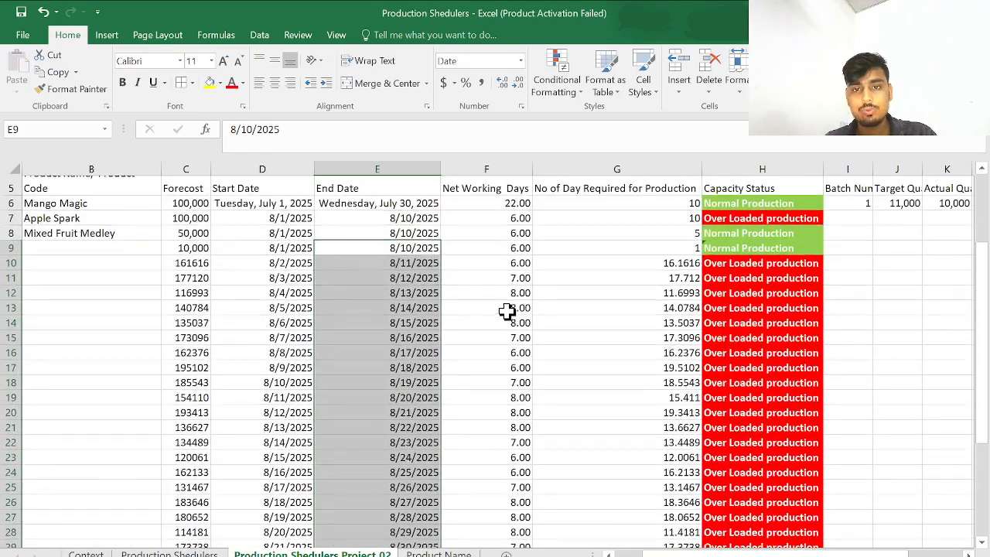
click(664, 252)
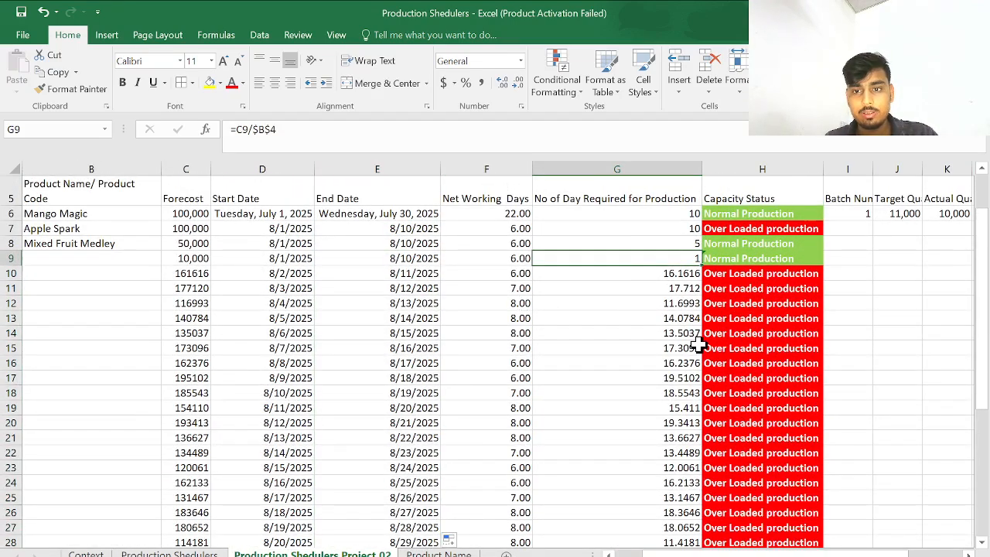
click(683, 287)
click(206, 303)
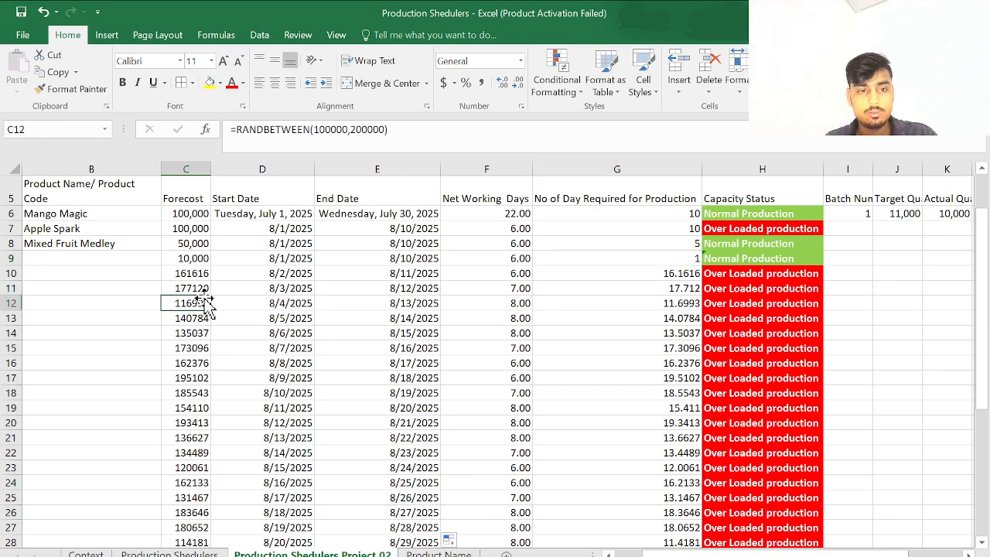
click(201, 276)
click(186, 380)
scroll(186, 380, down, 2)
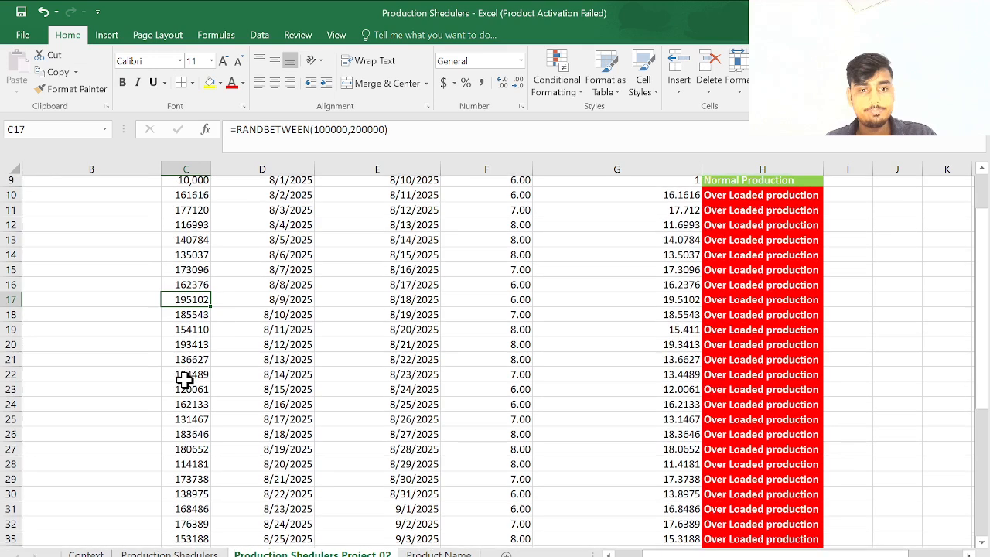
scroll(220, 361, up, 3)
click(188, 349)
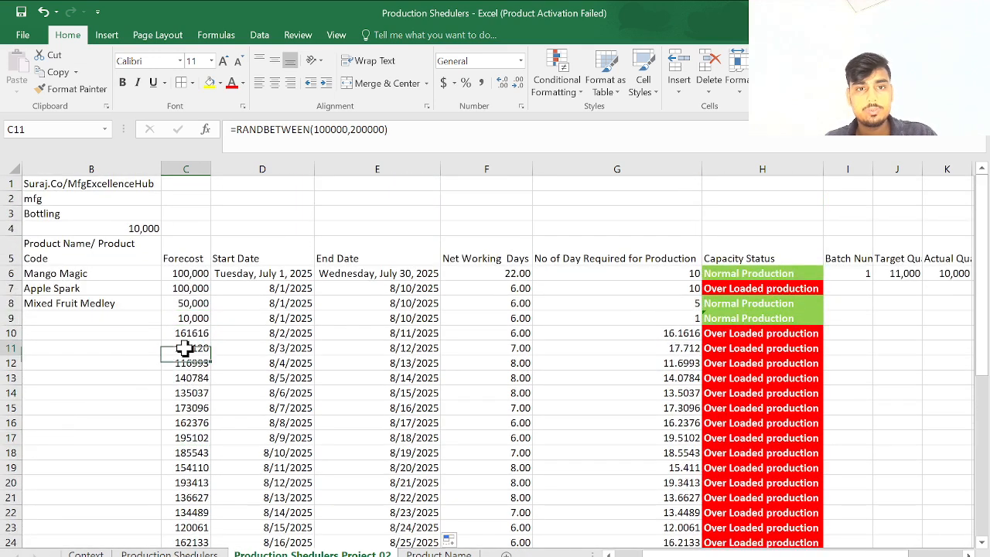
click(186, 437)
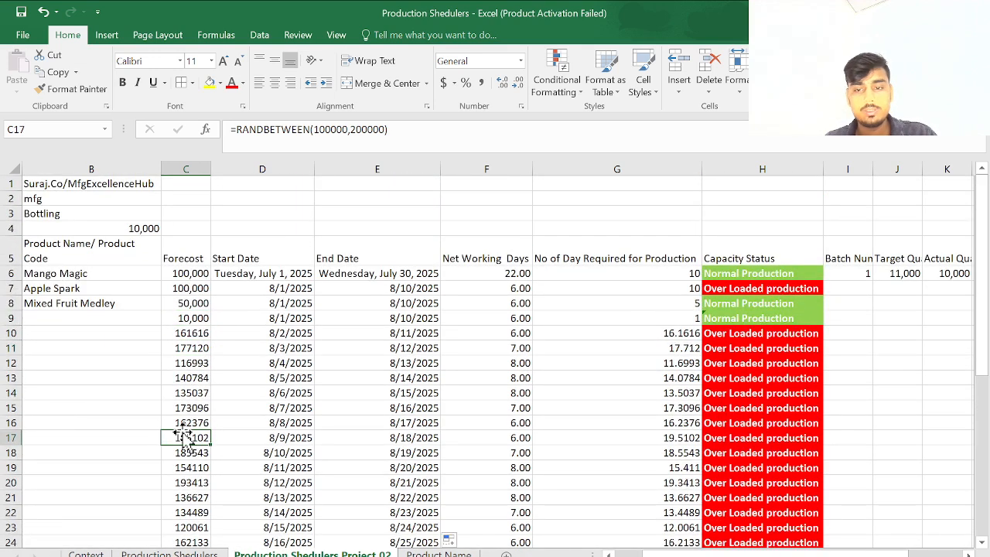
click(178, 331)
- Copy the 10,000 forecast from C9 into C16
click(183, 323)
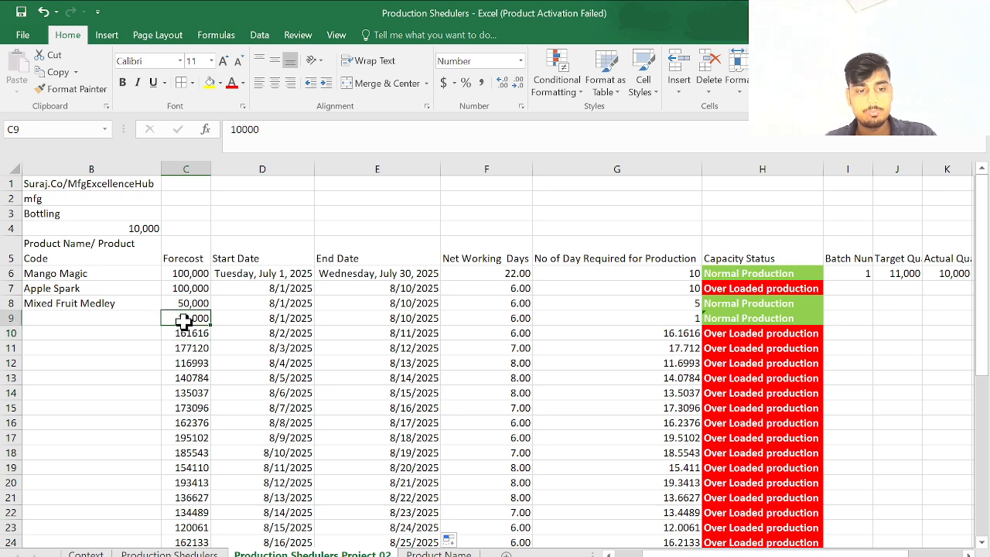
key(ctrl+c)
click(203, 423)
key(ctrl+v)
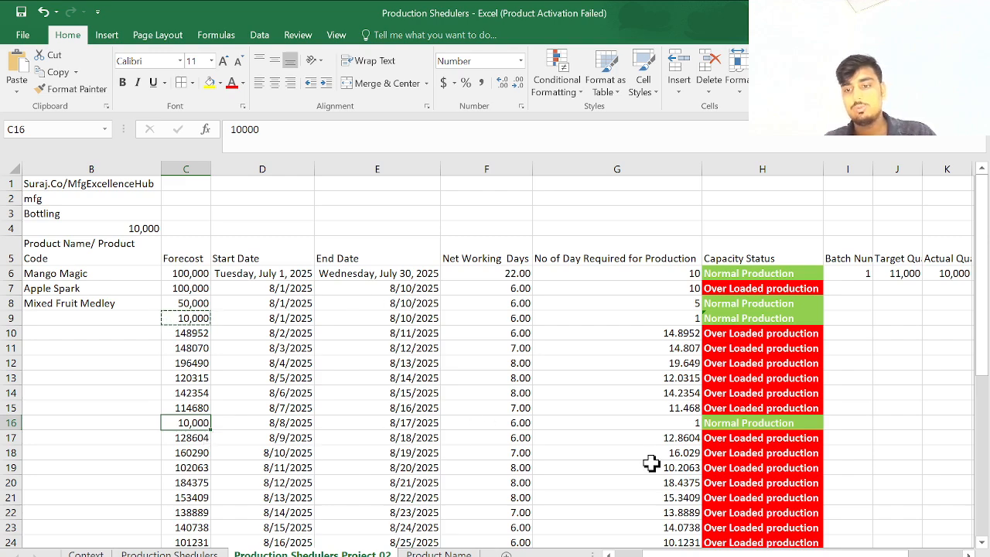
- Examine the working days formula in F9 and the capacity status formulas in column H for overloaded rows
scroll(651, 464, up, 1)
click(766, 335)
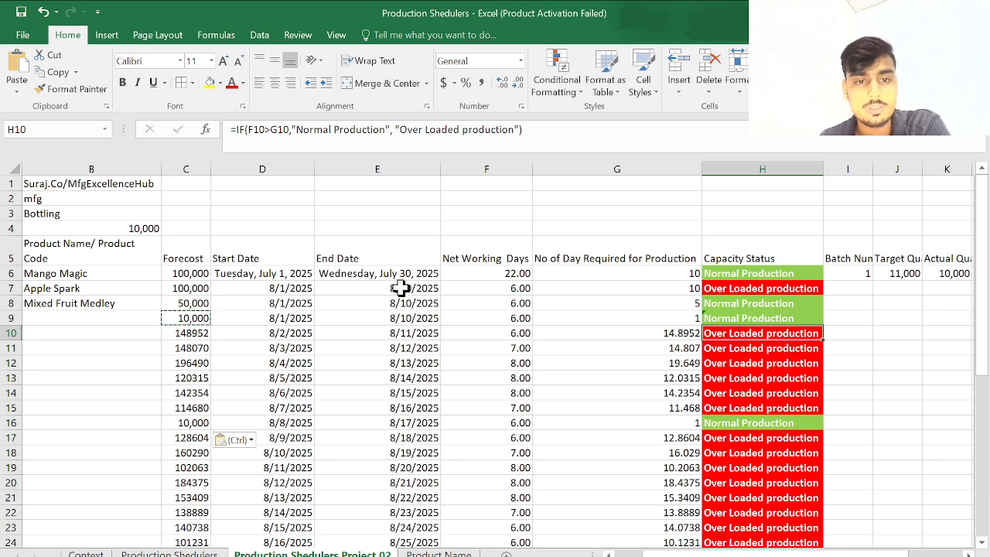
click(518, 317)
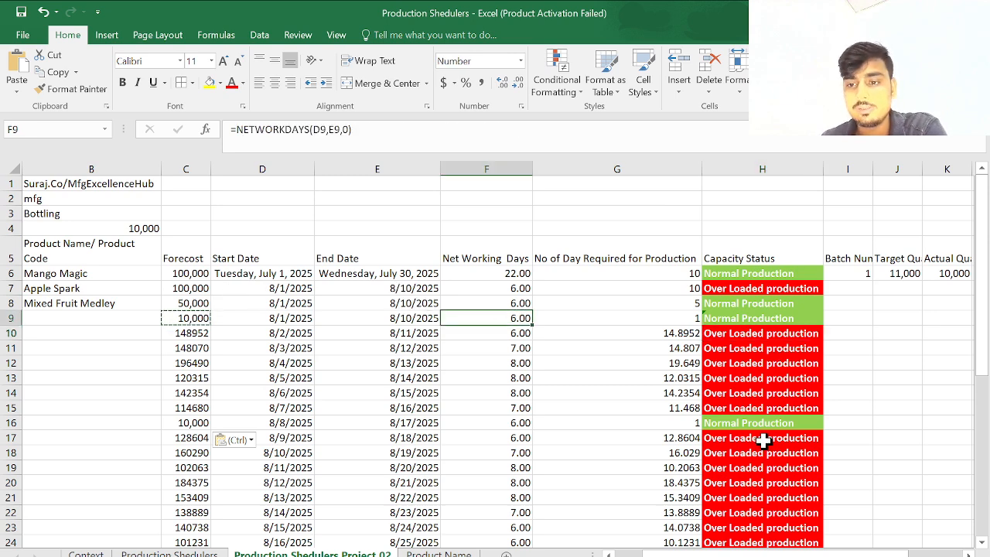
scroll(761, 481, down, 2)
scroll(755, 534, right, 1)
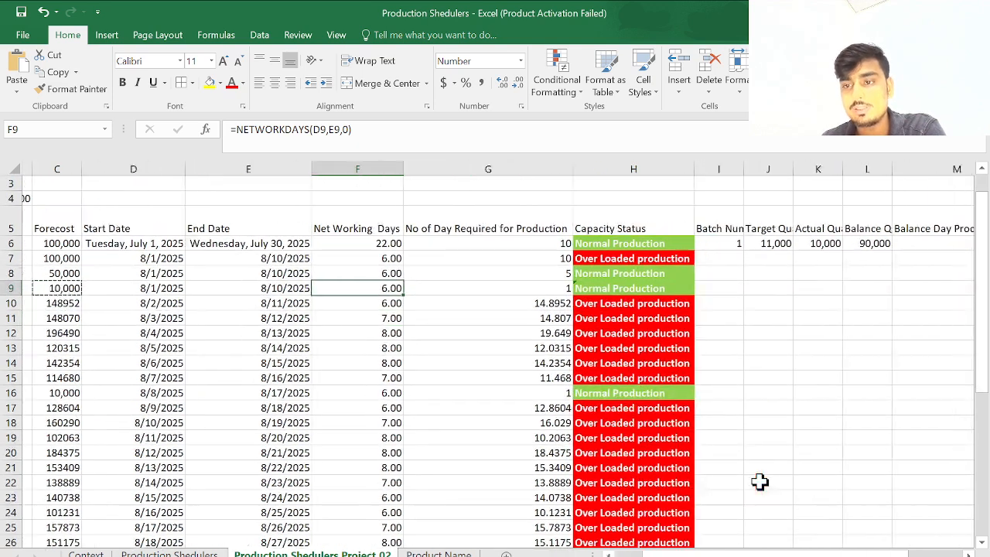
click(649, 397)
click(653, 378)
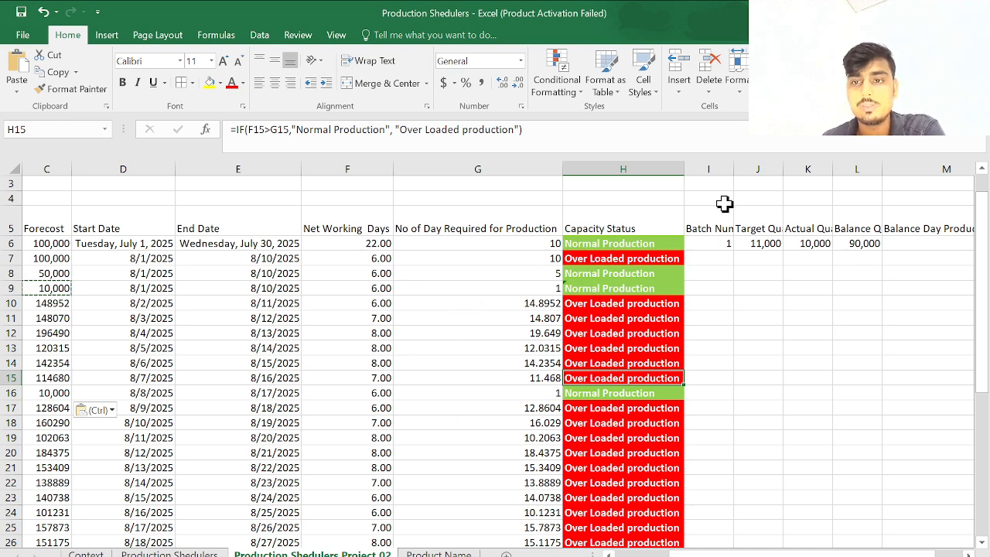
- Insert a column between Capacity Status and the batch number column, and head it "Ho may Overloaded" in row 5
click(712, 167)
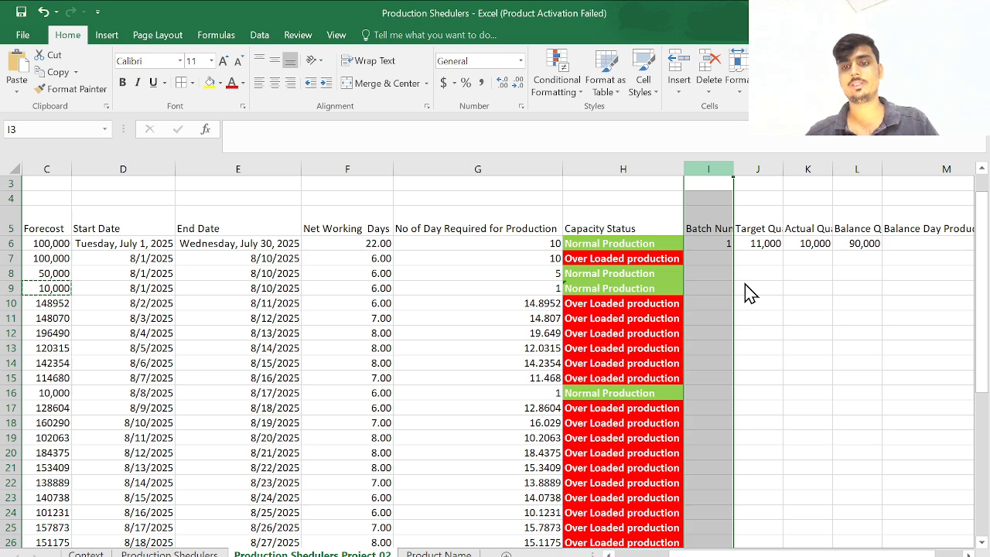
key(ctrl+shift+equal)
click(739, 216)
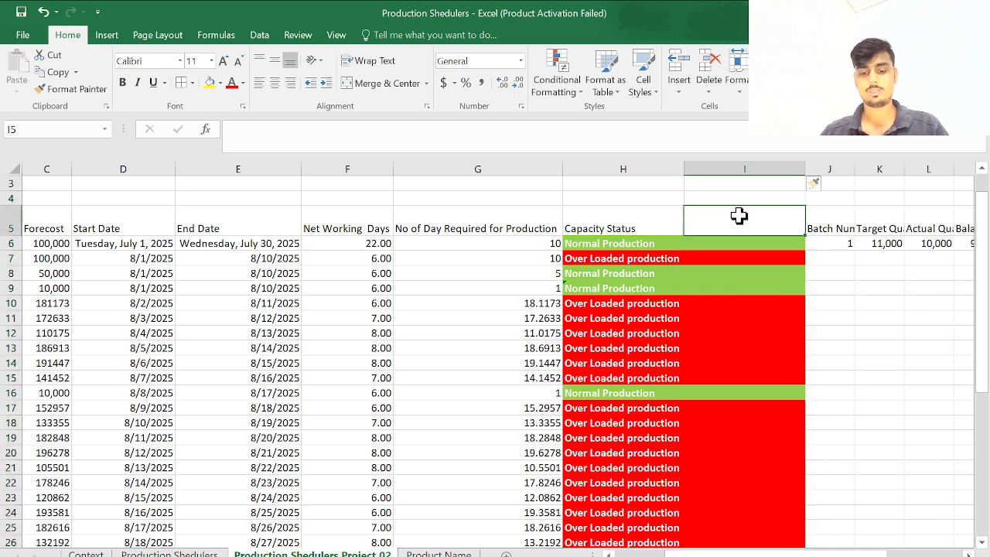
text(Hopw)
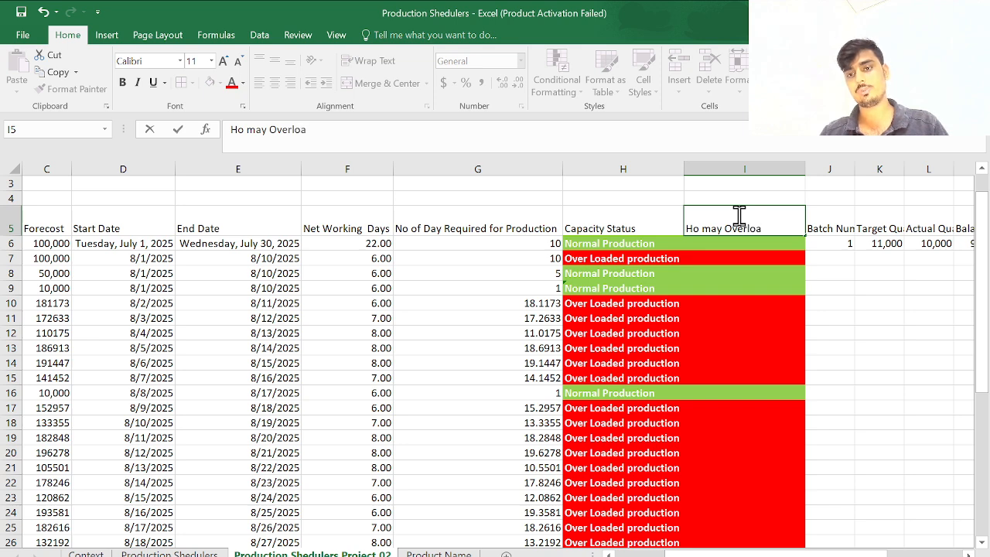
key(Return)
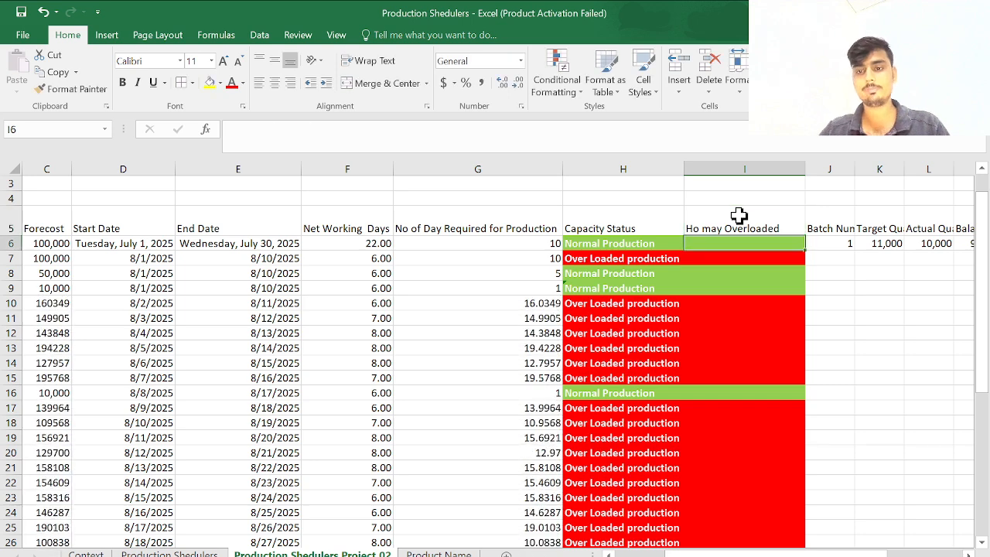
text(=)
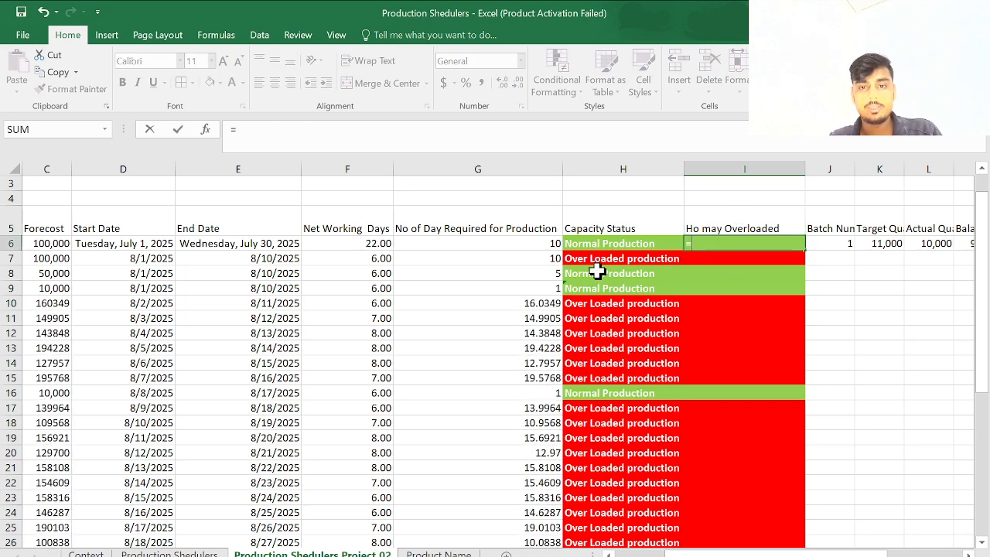
click(379, 253)
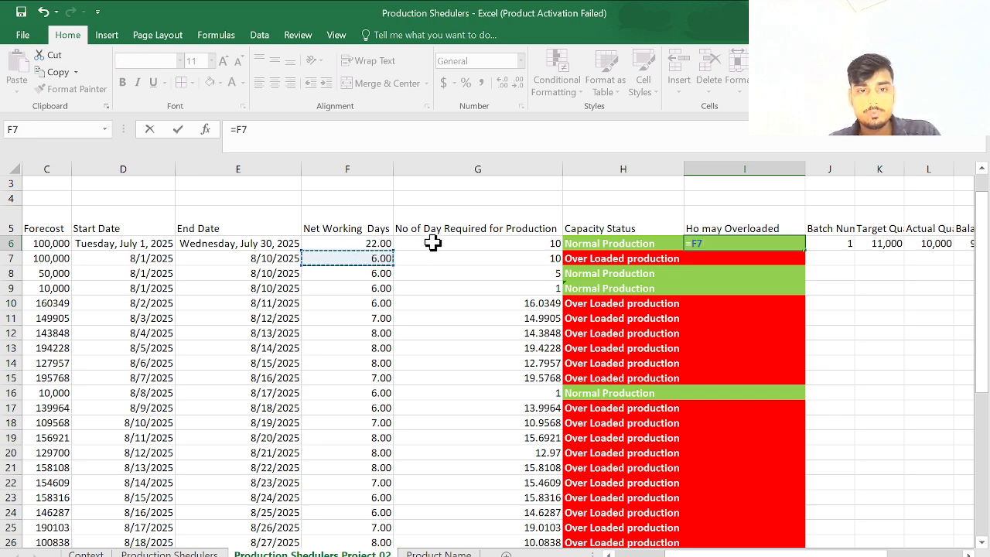
click(371, 246)
text(\)
key(BackSpace)
key(BackSpace)
key(BackSpace)
key(BackSpace)
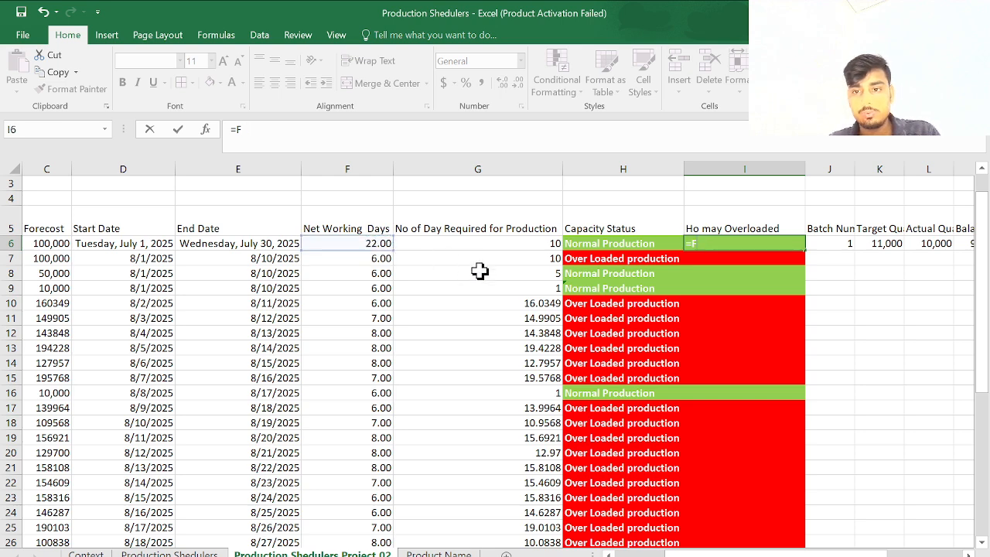
key(Escape)
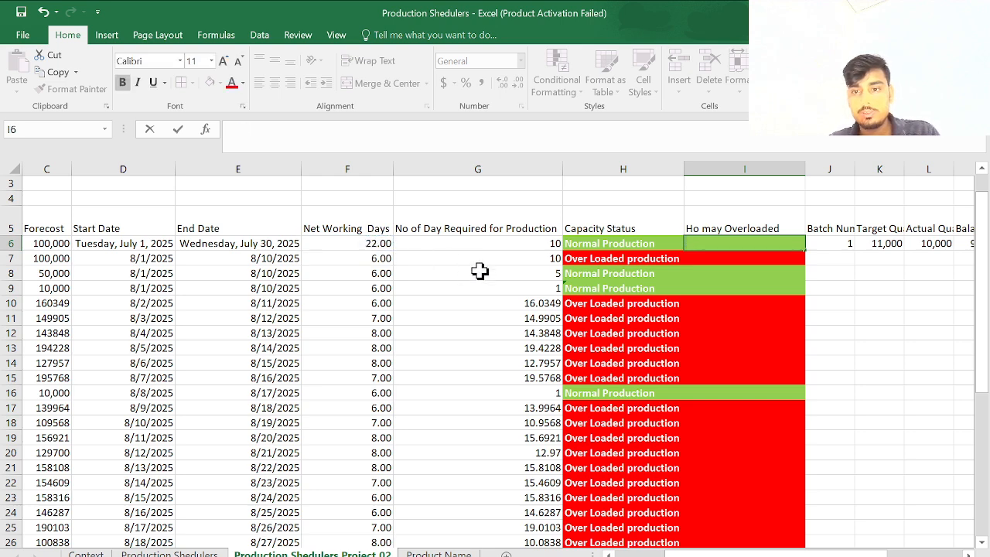
- Calculate the overload in I10 by subtracting net working days from required days with =G10-F10
click(744, 302)
text(=)
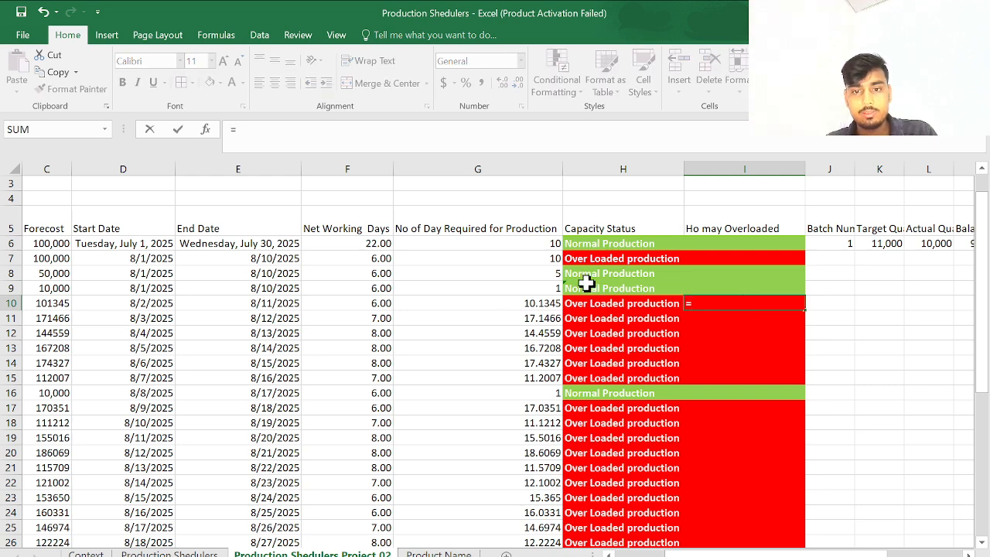
click(514, 317)
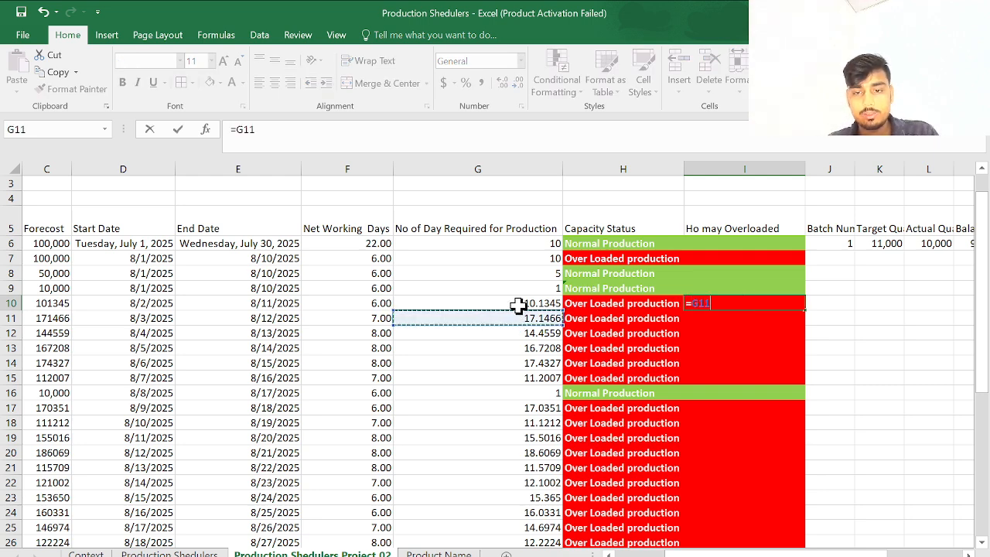
click(517, 303)
text(-)
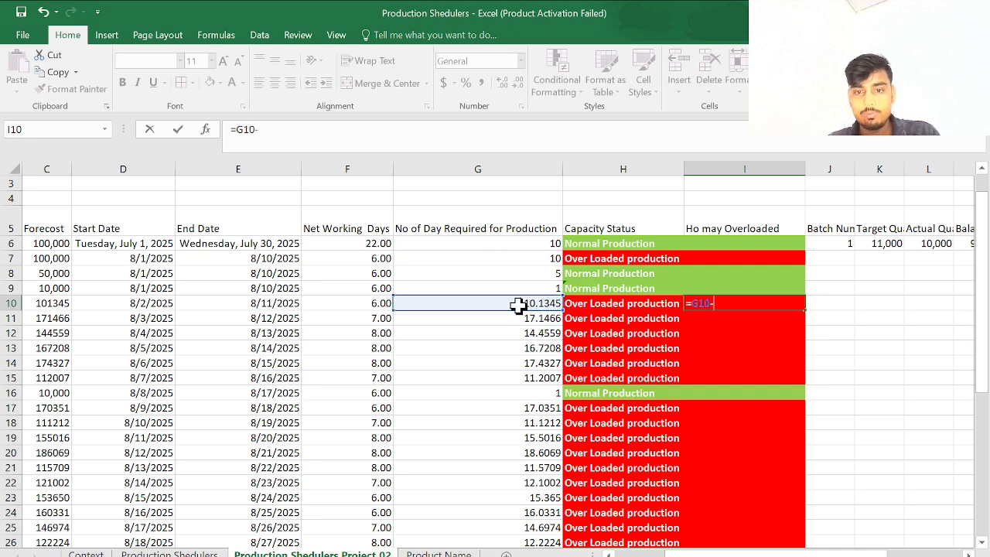
click(362, 304)
key(Return)
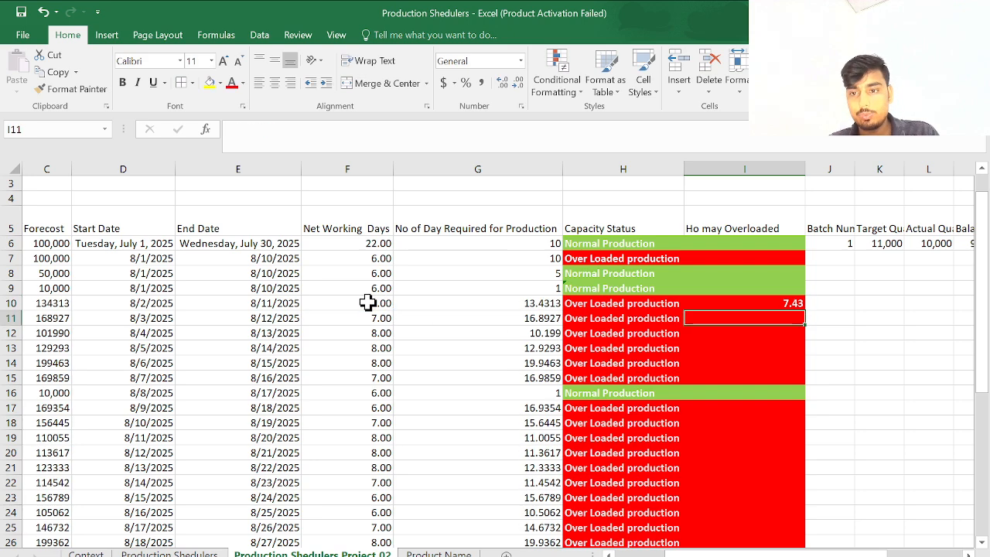
click(785, 304)
- Replace the Forecast column entries from C6 down to C39 with their static values
scroll(213, 261, left, 3)
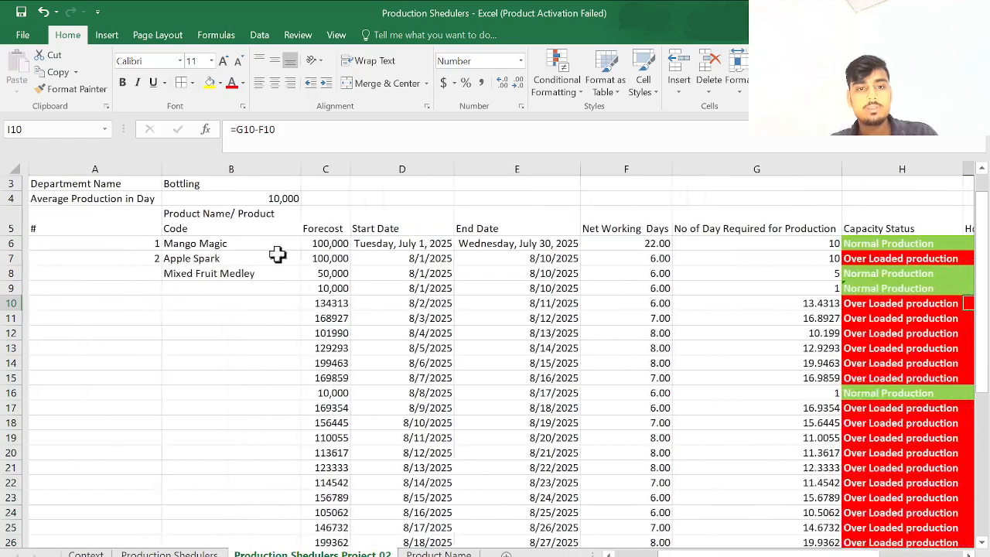
click(308, 245)
key(ctrl+shift+Down)
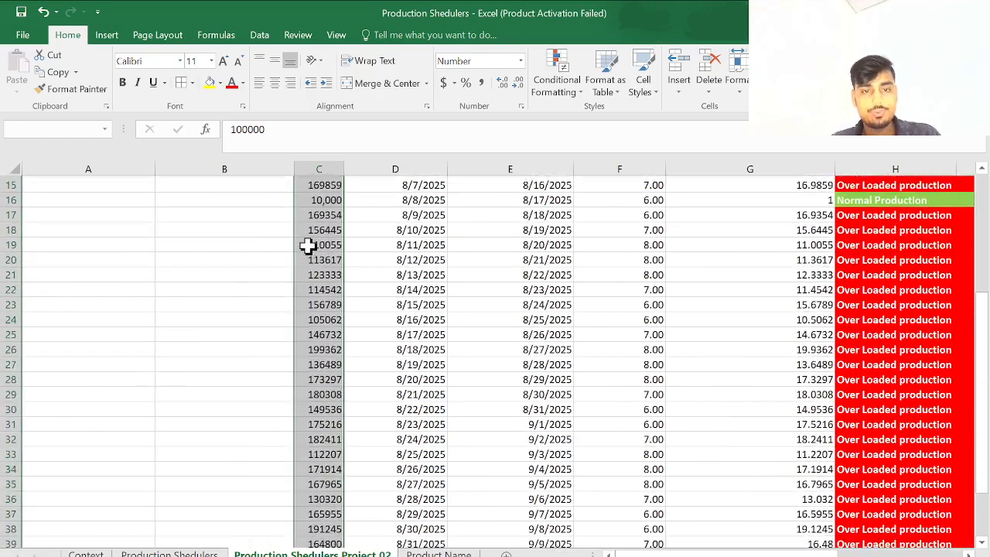
key(ctrl+c)
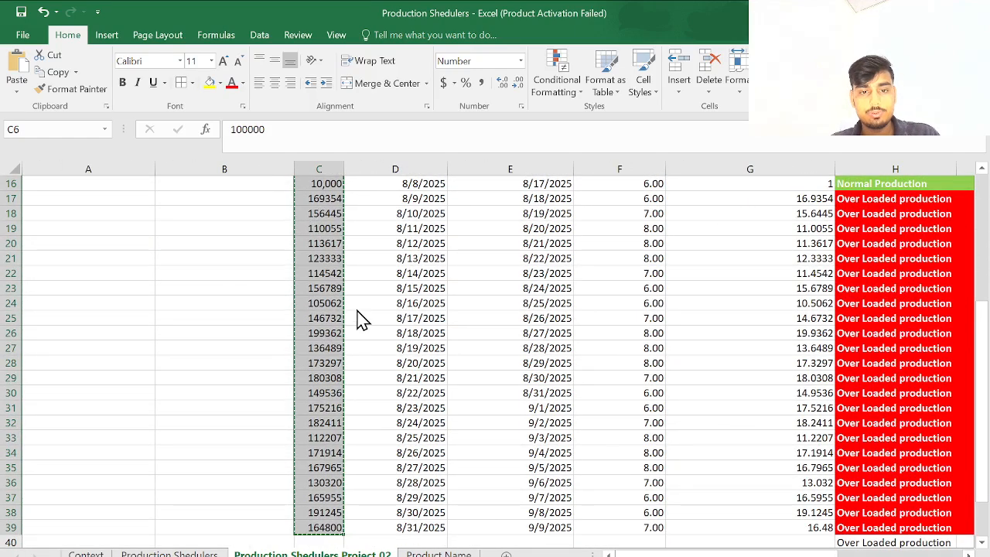
key(ctrl+v)
scroll(360, 372, up, 5)
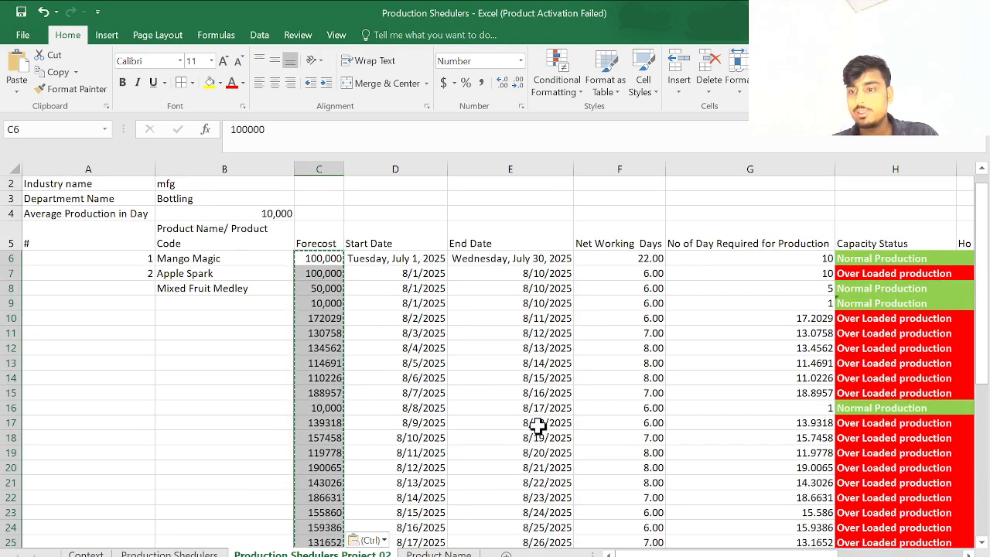
- Compare the overload formula in I10 with the required and working days, and clear I10
scroll(503, 425, right, 3)
click(719, 317)
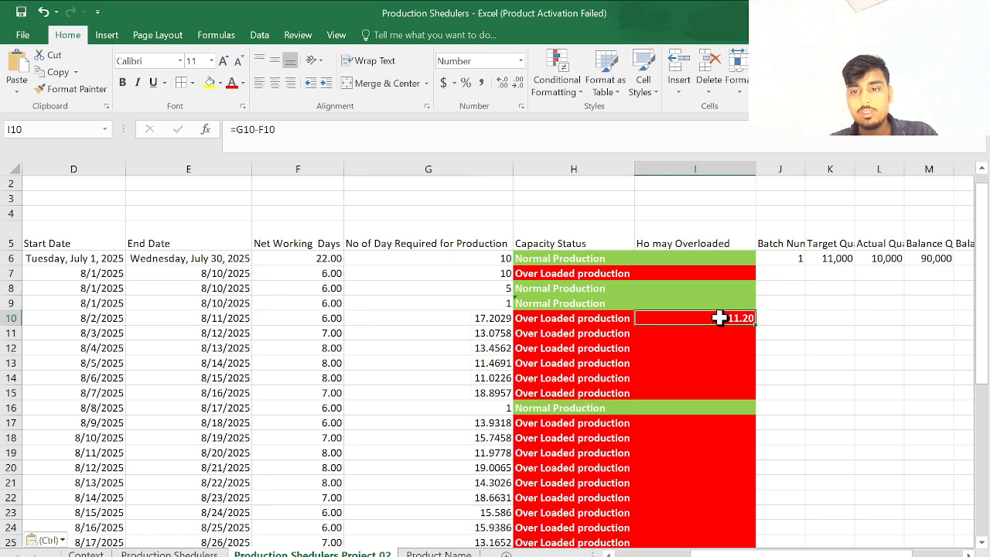
click(465, 334)
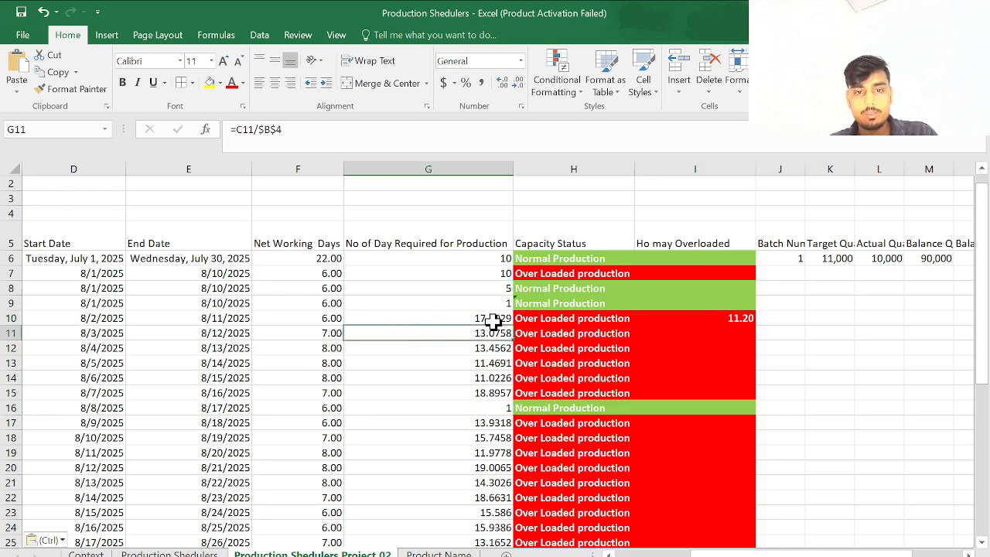
click(494, 317)
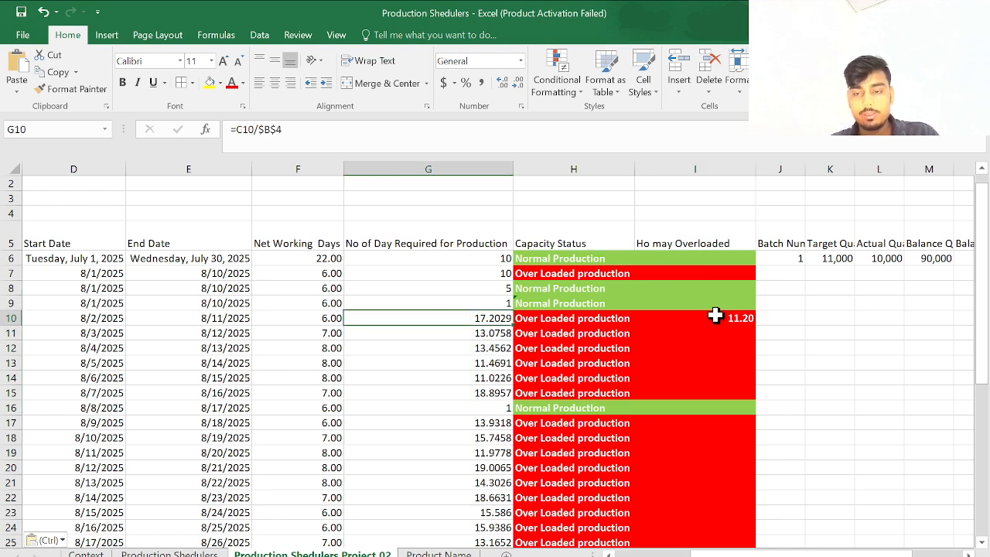
click(329, 331)
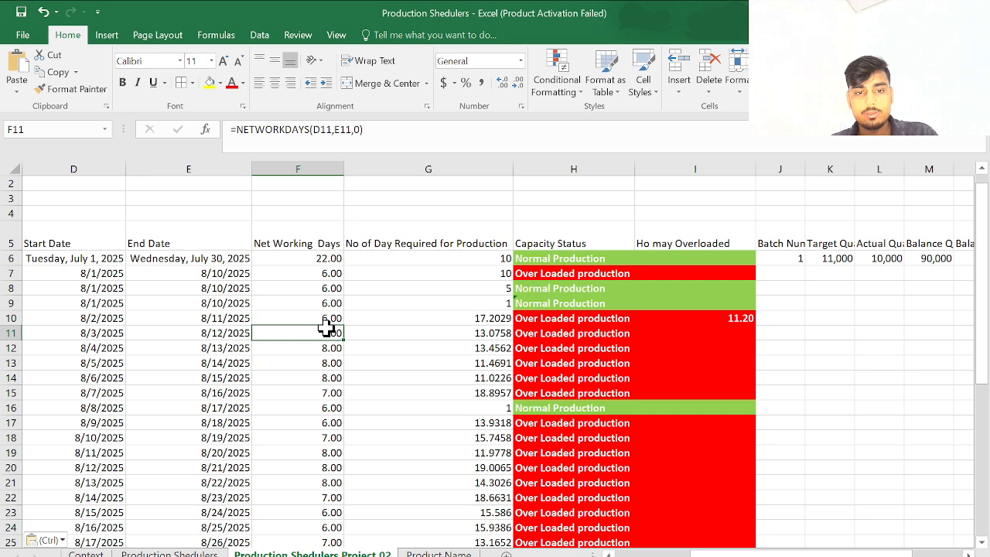
click(722, 314)
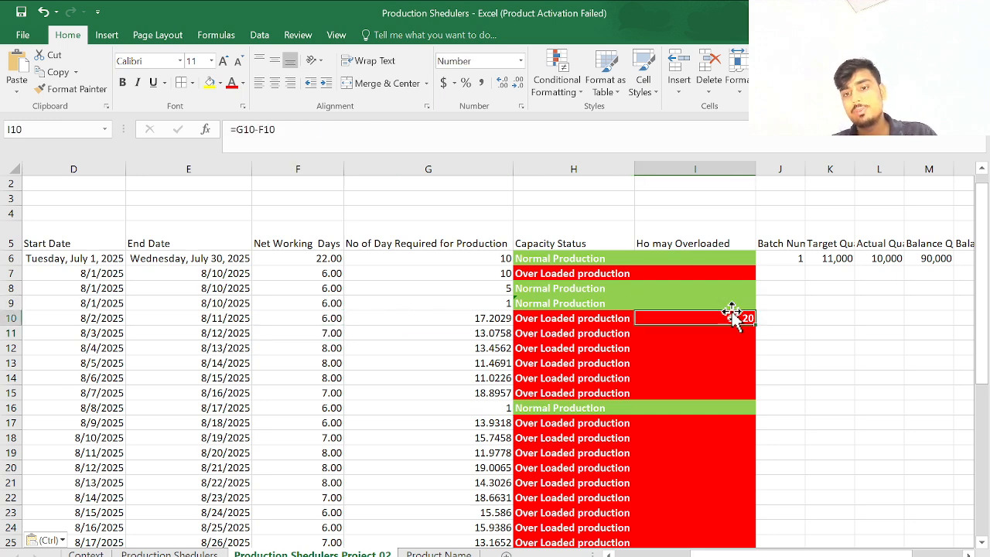
text(=)
key(BackSpace)
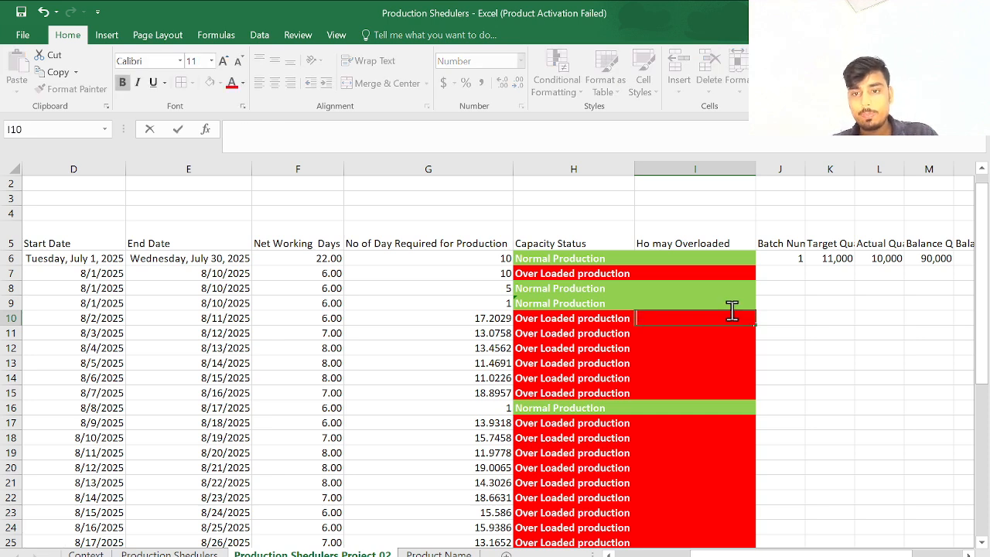
click(686, 258)
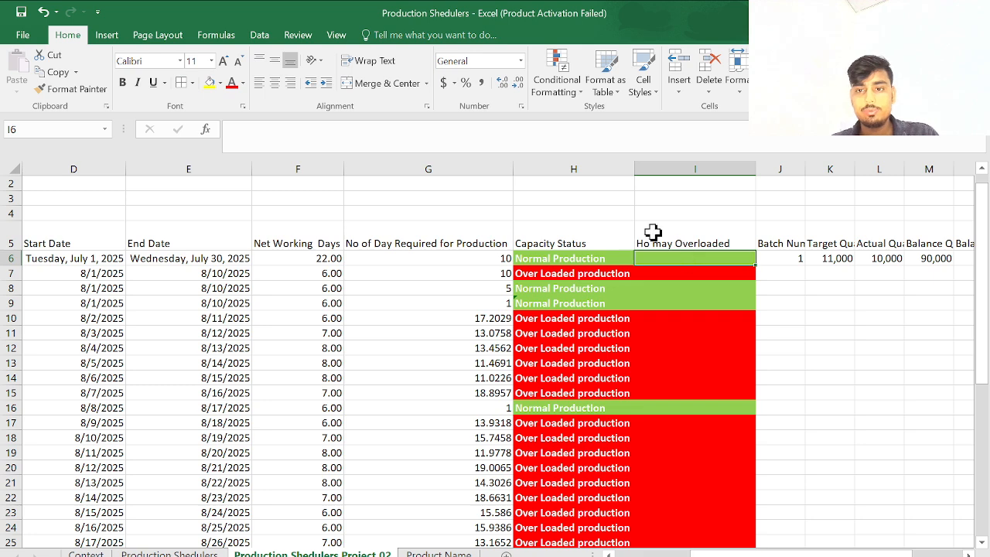
- Change the header in I5 to "How Many Over Loaded"
click(657, 242)
click(275, 131)
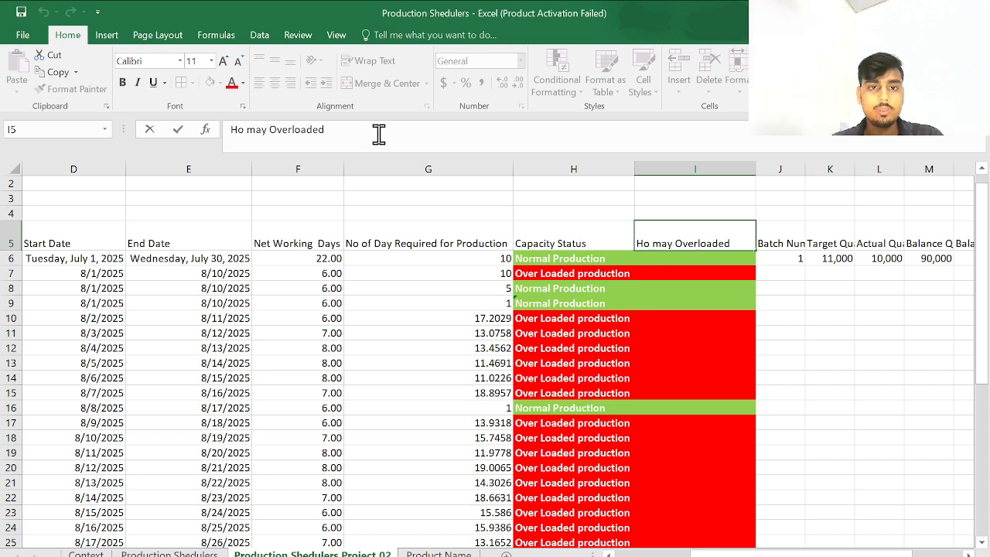
drag(378, 135, 242, 122)
key(BackSpace)
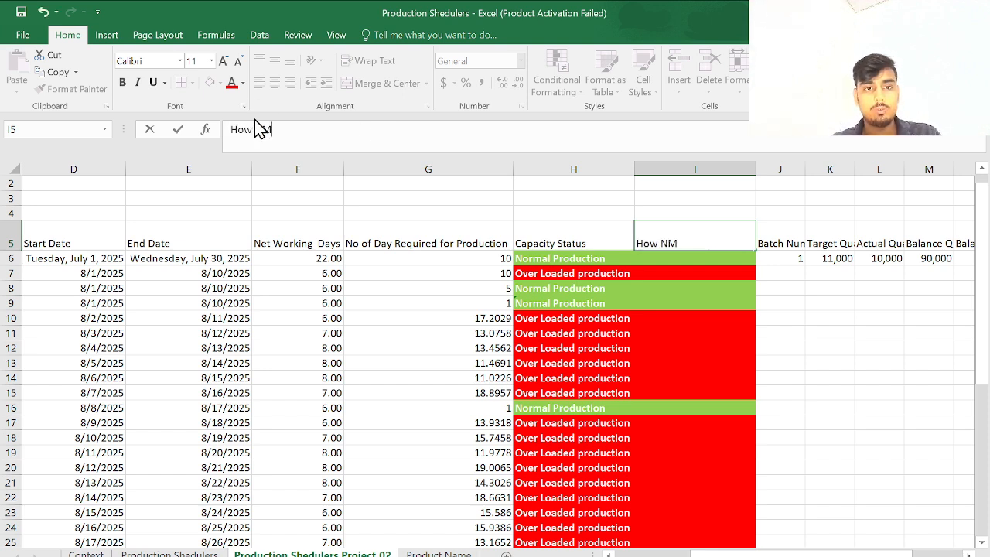
text(How)
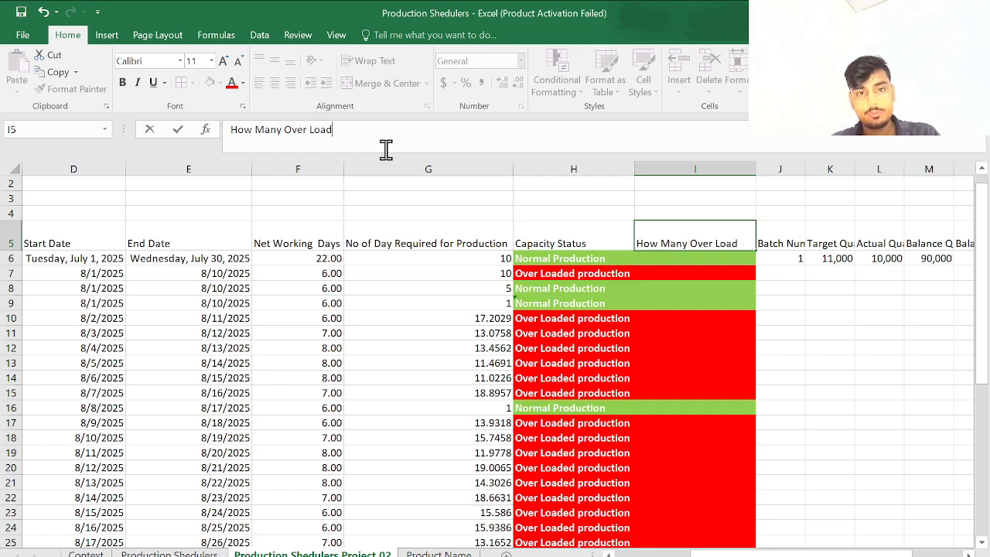
key(Return)
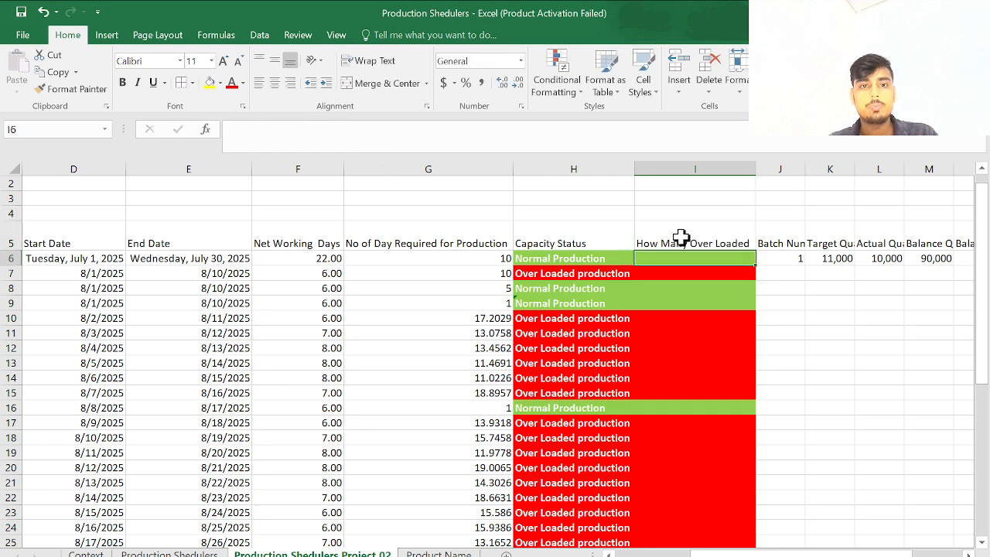
- Wrap the text of header I5 and insert "Day" so it reads "How Many Day Over Loaded"
drag(683, 242, 343, 59)
click(652, 252)
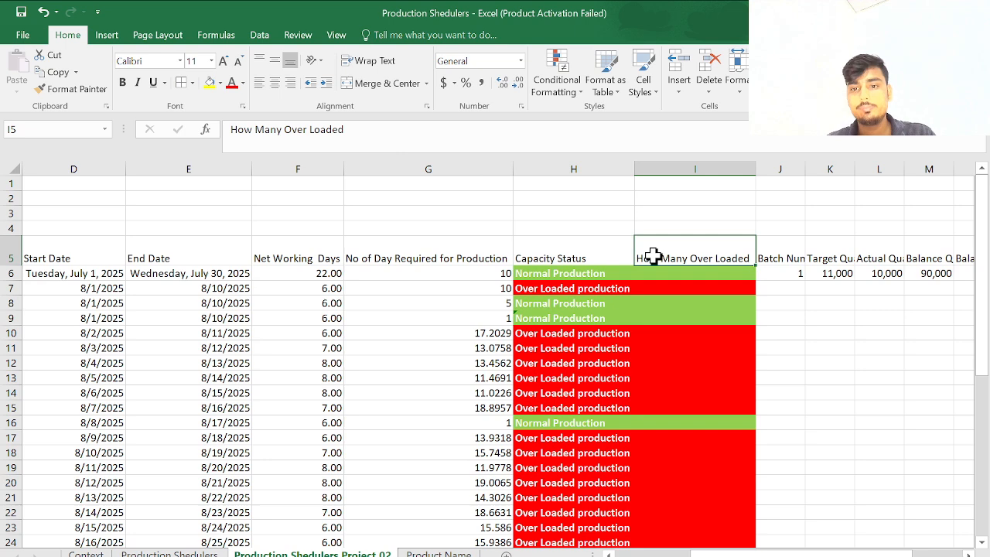
click(370, 62)
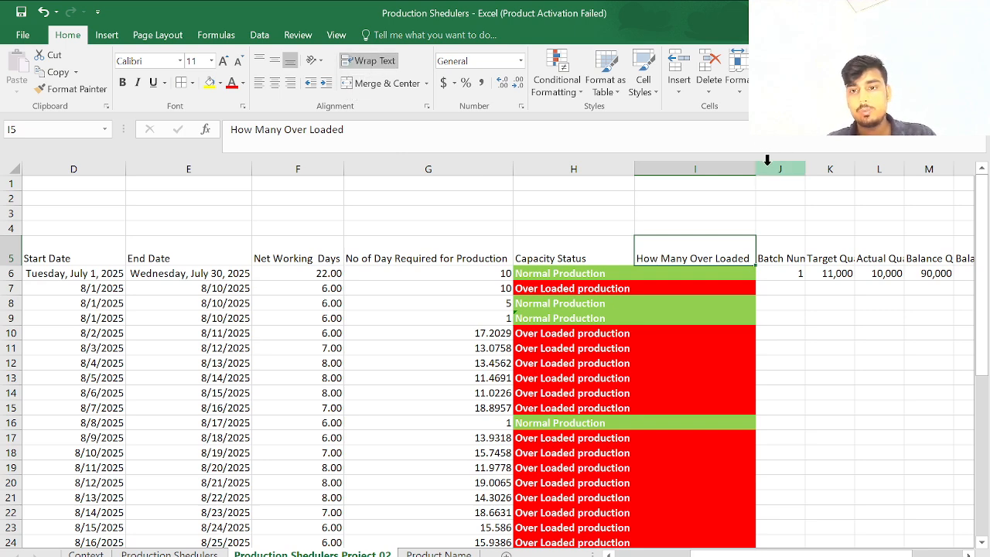
click(284, 129)
text(Day)
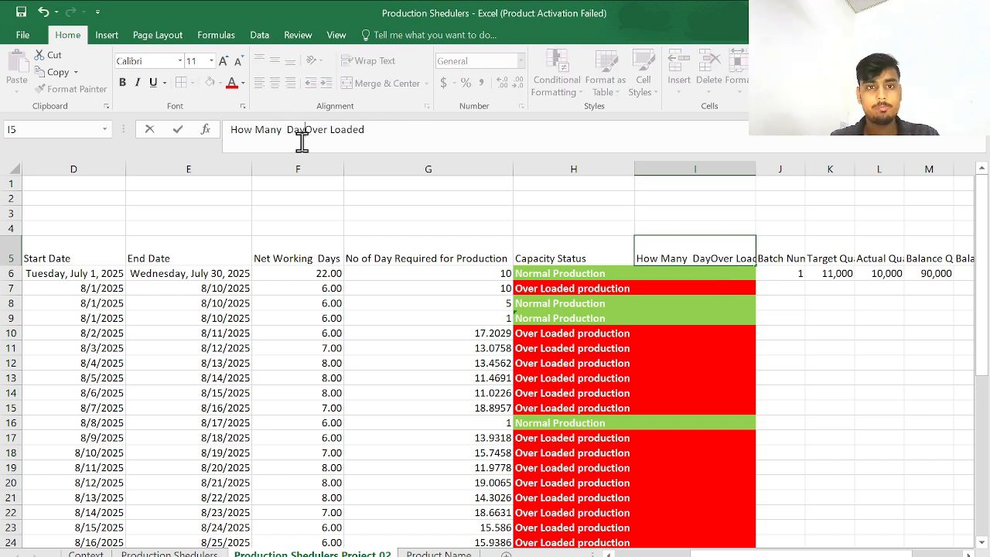
click(593, 258)
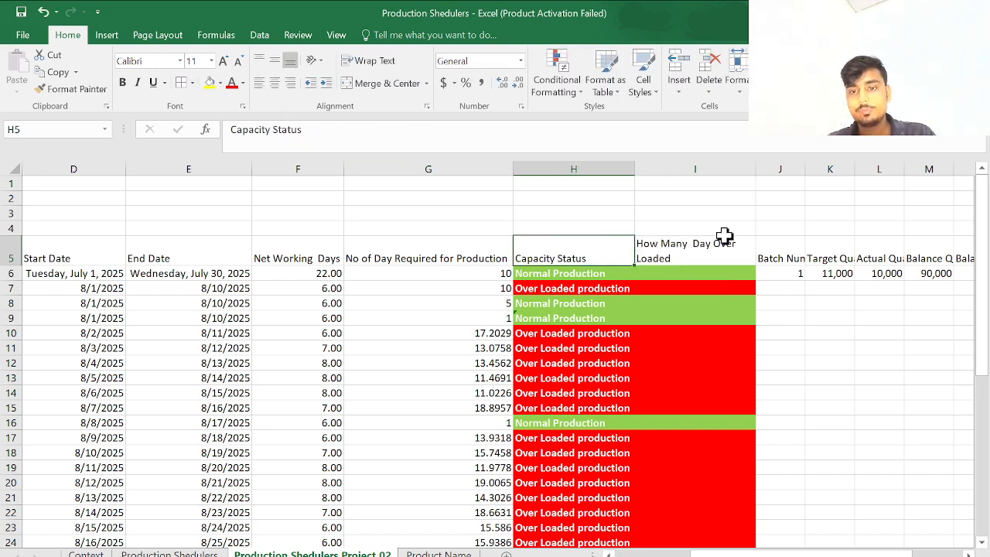
- Enter a formula in I6 that returns "00" when H6 is "Normal Production" and otherwise subtracts F6 from G6
drag(726, 259, 703, 271)
click(702, 273)
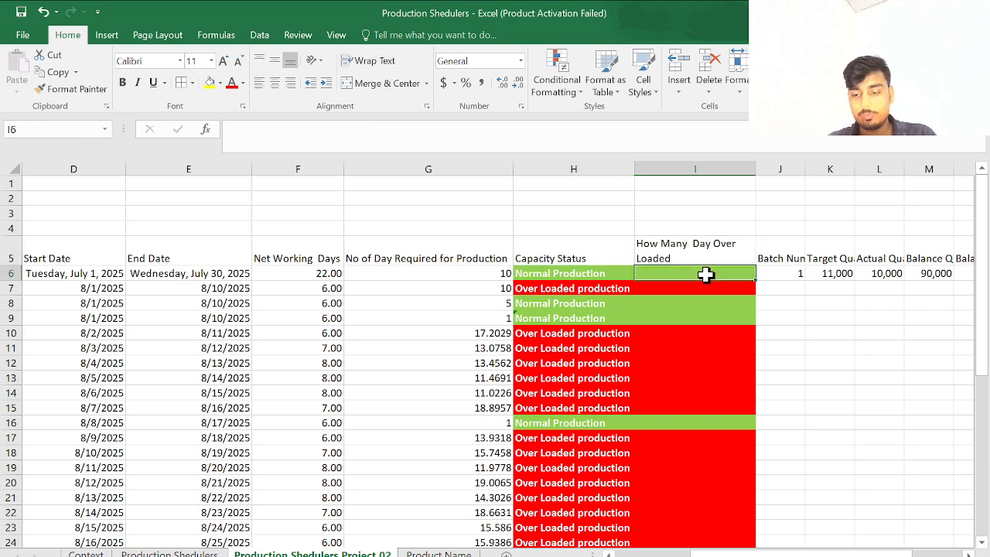
text(=if)
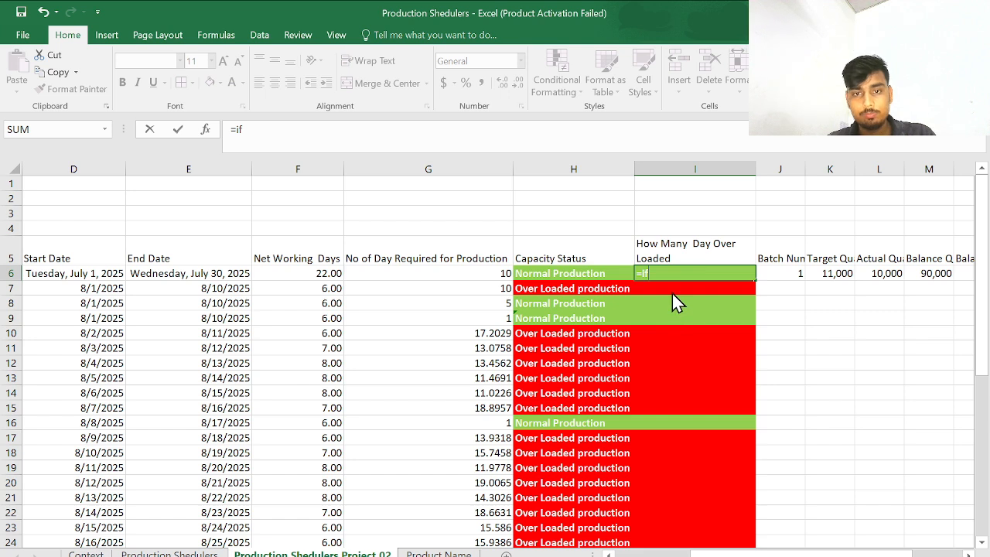
key(Tab)
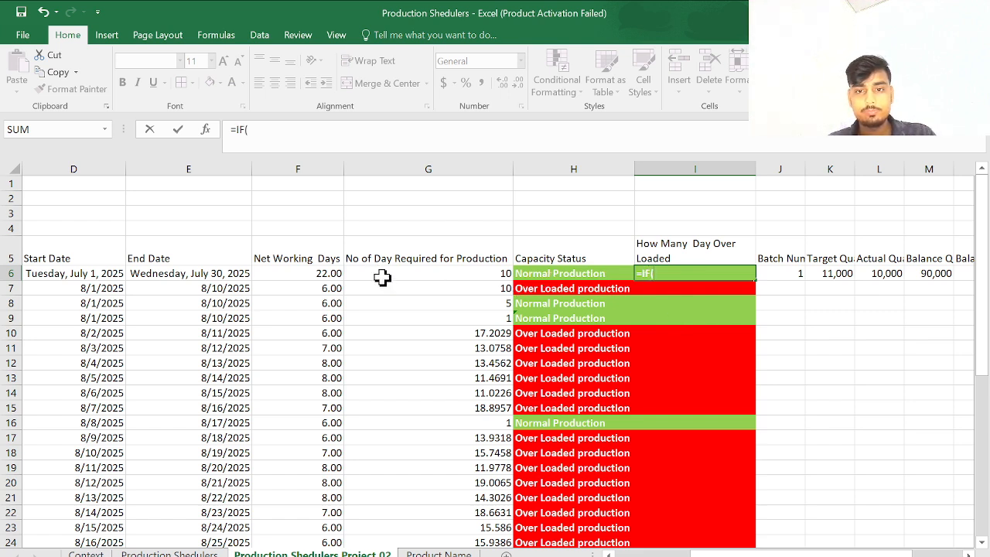
click(592, 271)
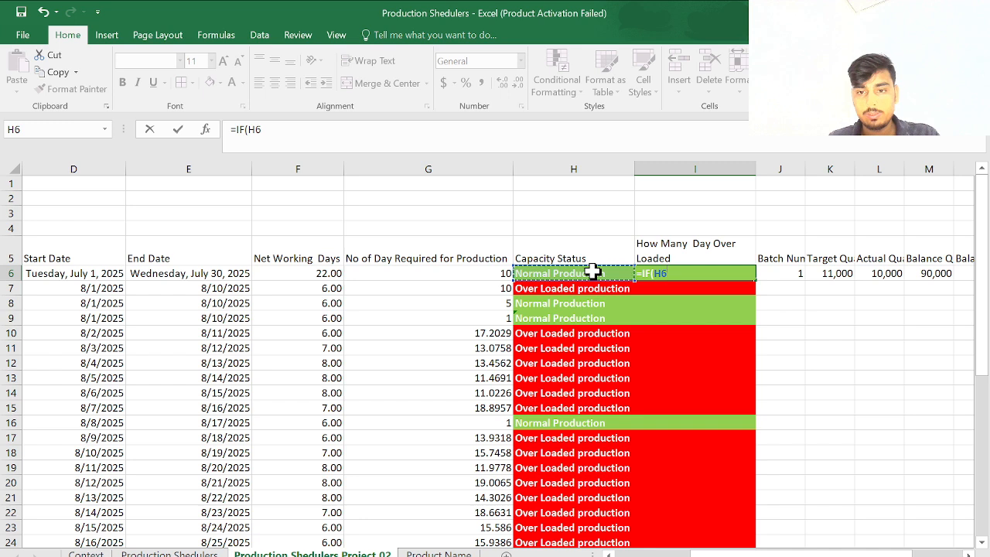
text("Normal)
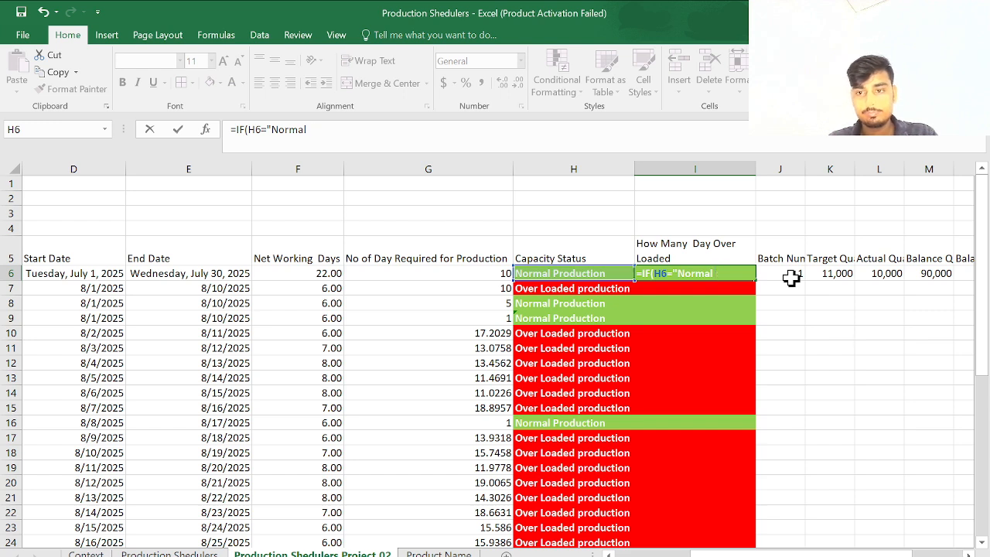
text(tion","00",)
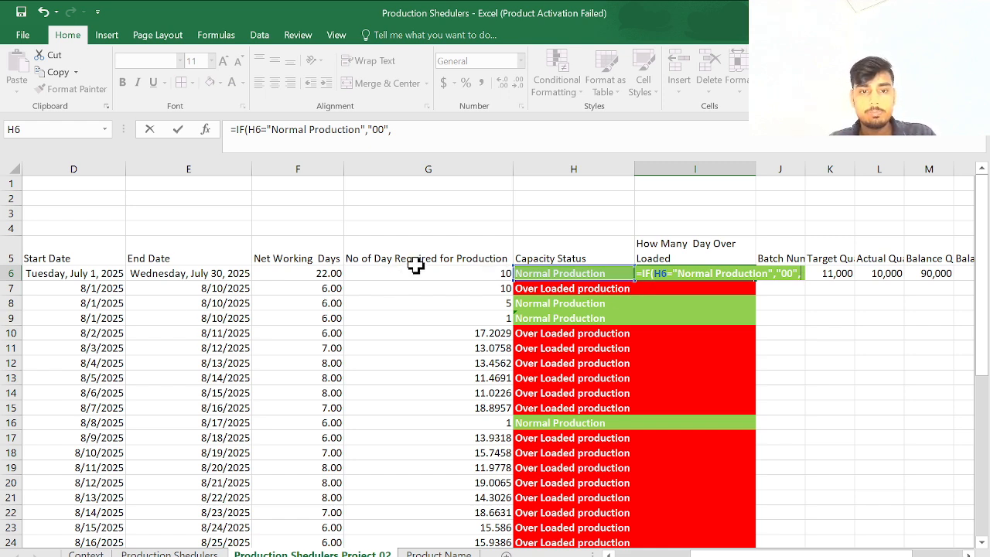
click(437, 280)
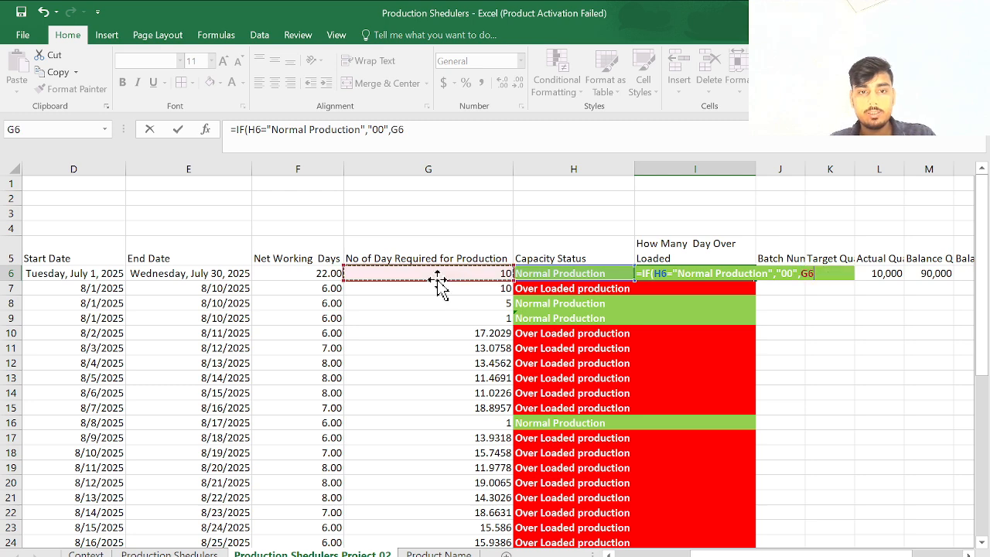
text(-)
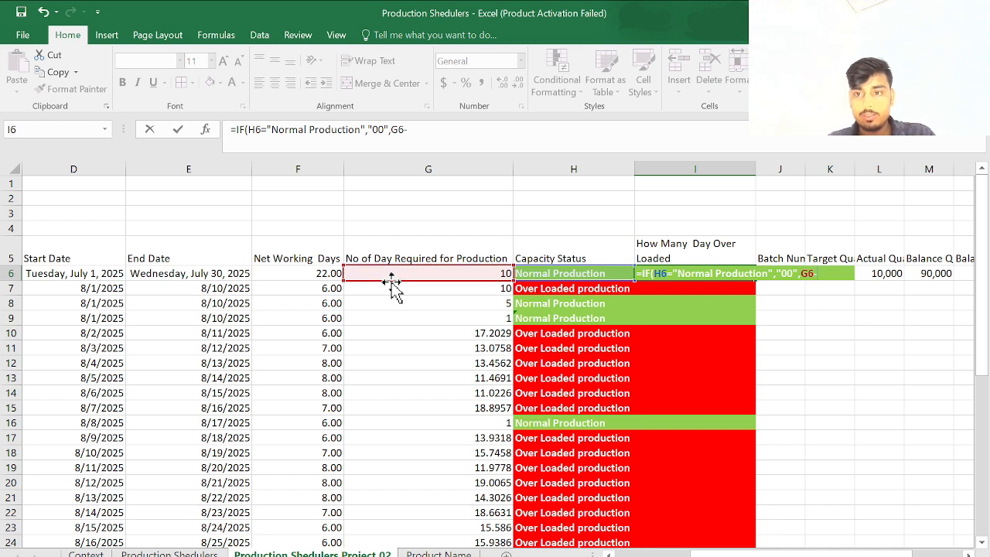
click(283, 270)
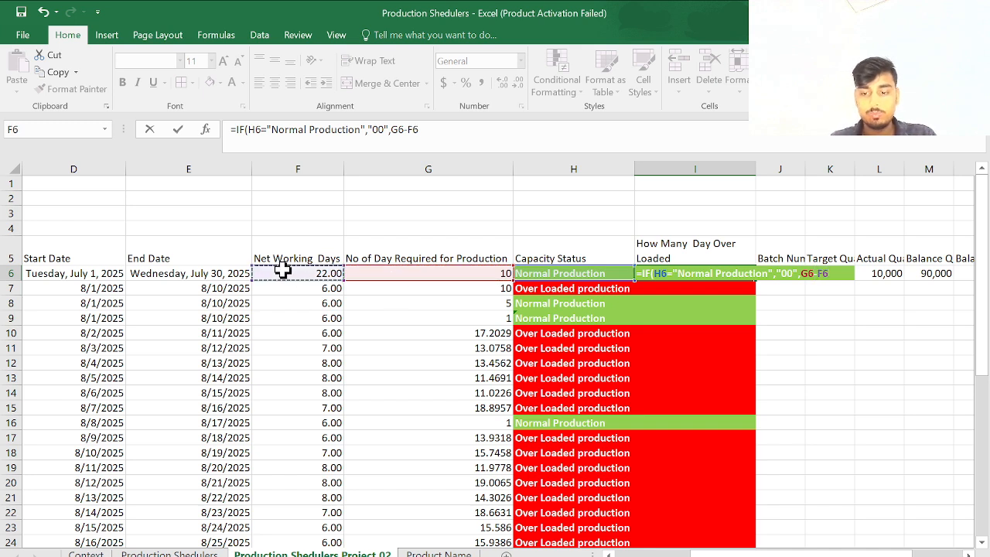
key(Return)
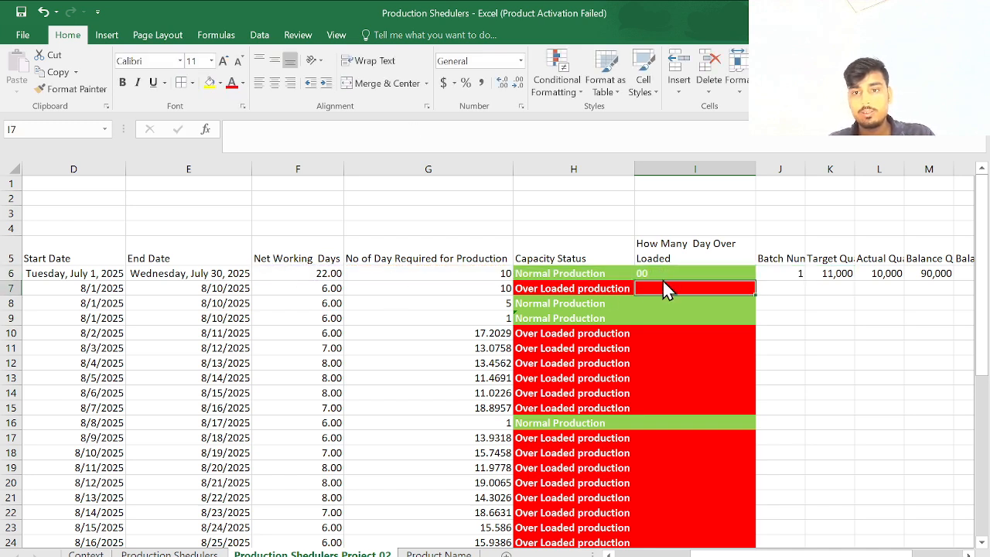
- Fill the overload-days formula from I6 down through I39
click(692, 263)
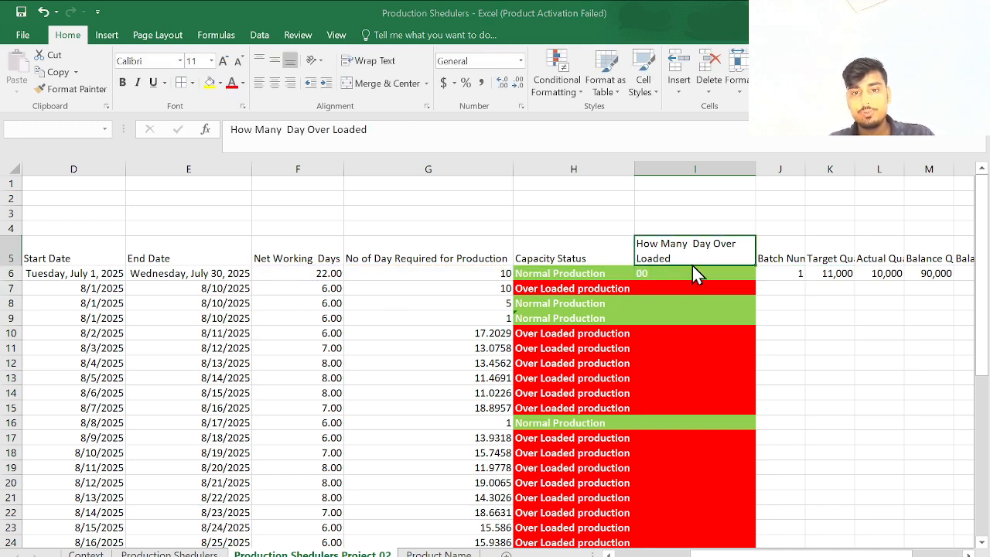
click(534, 336)
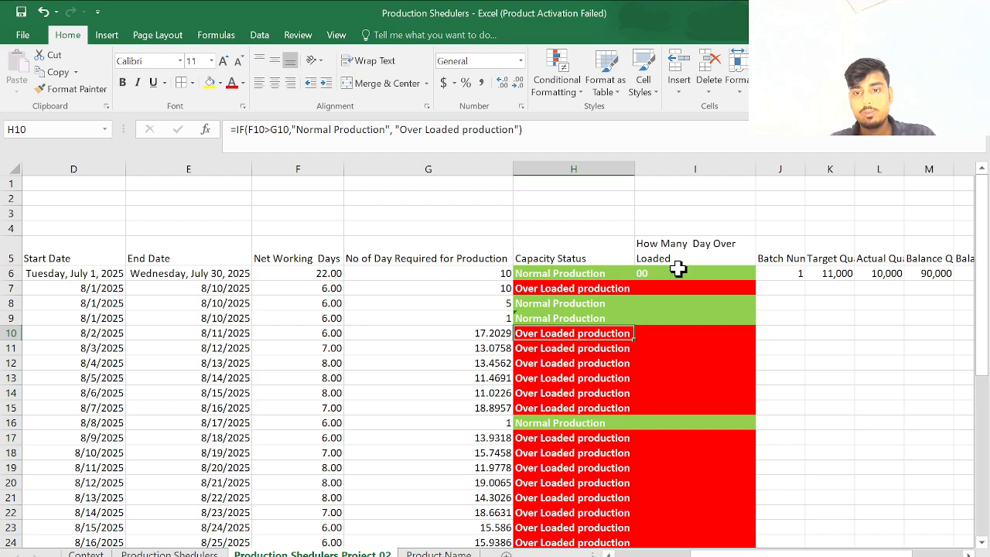
click(730, 270)
drag(731, 270, 676, 515)
key(ctrl+d)
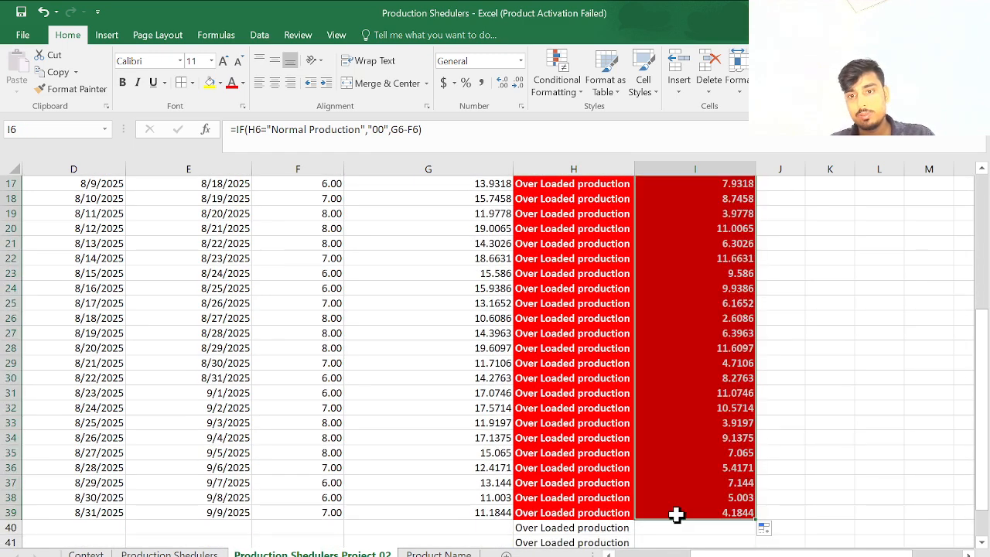
- Clear the coloured formatting from column I by painting the blank format of column J onto it
scroll(676, 514, up, 1)
scroll(675, 515, up, 2)
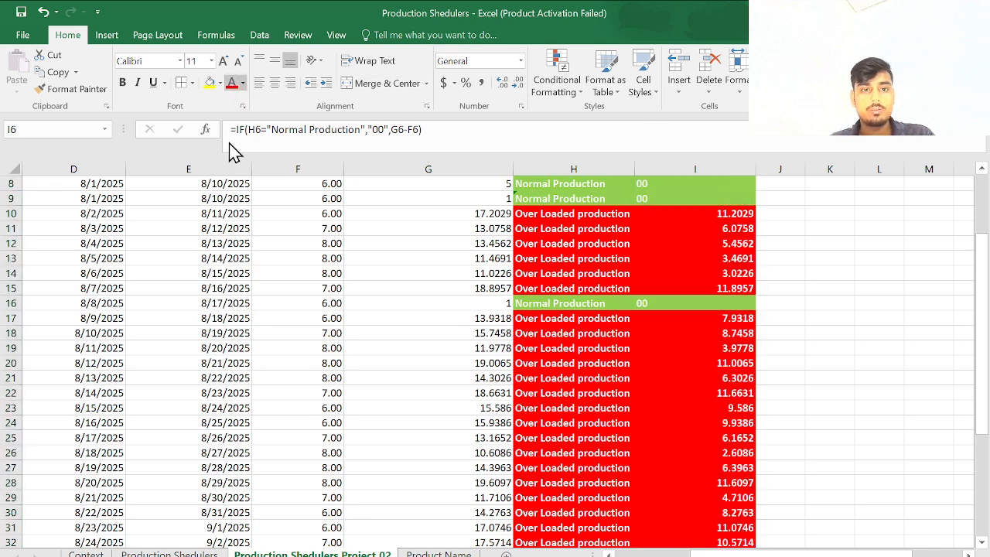
scroll(236, 141, up, 3)
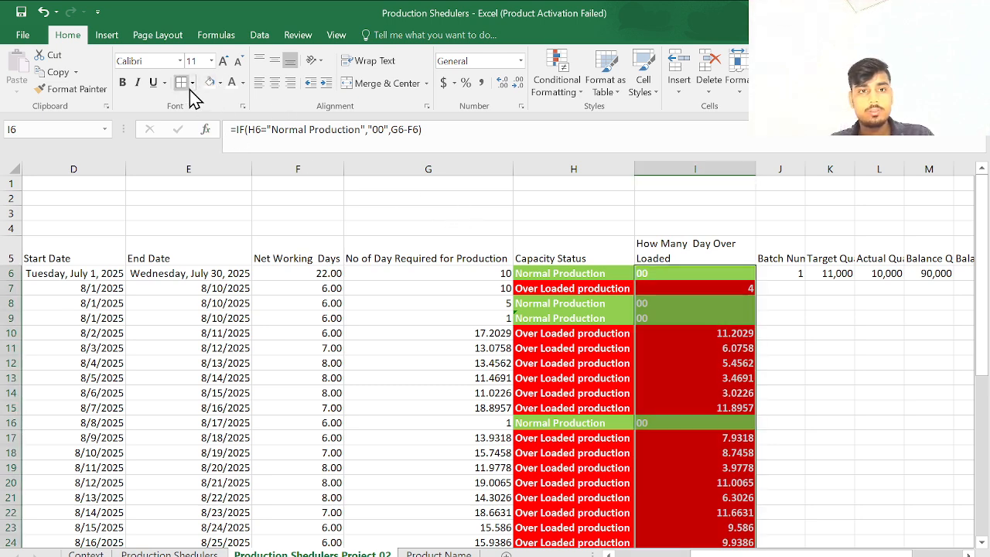
click(790, 164)
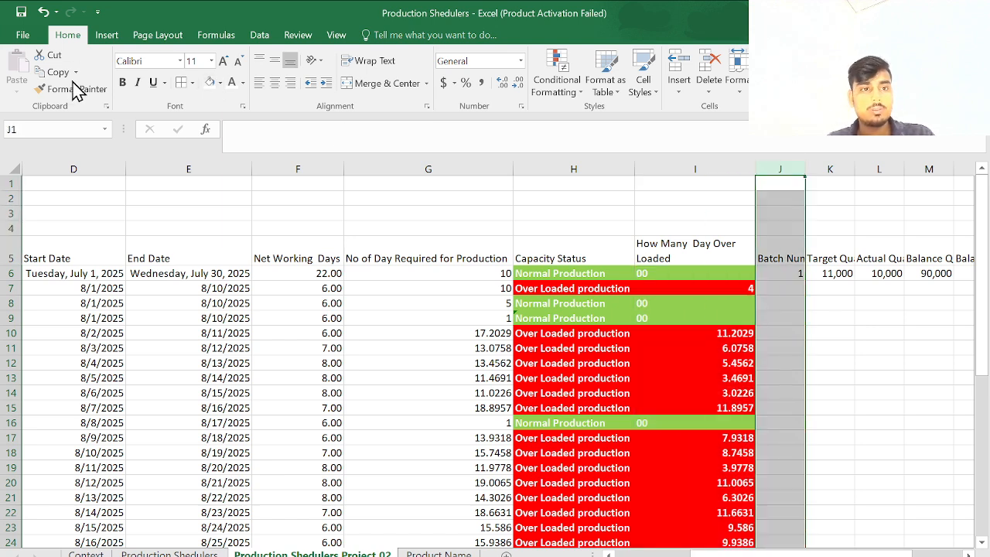
click(77, 89)
click(676, 168)
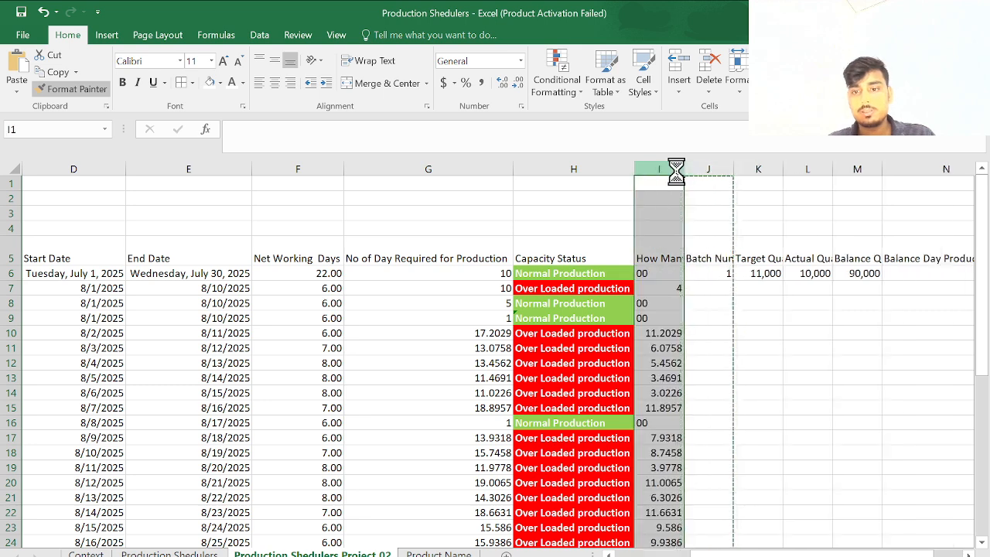
- Auto-fit the width of column I so that the "How Many Day Over Loaded" header fits on one line
drag(671, 283, 671, 267)
click(539, 287)
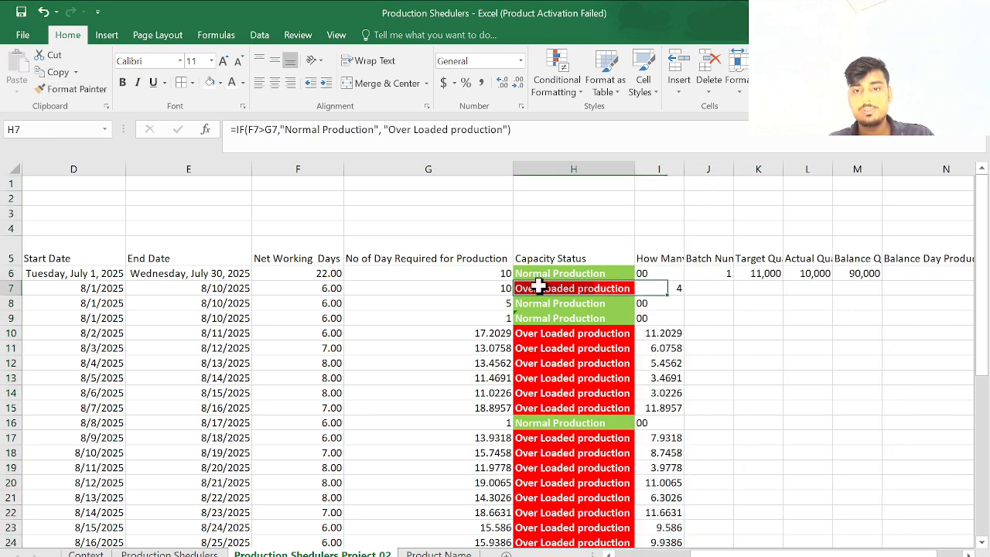
drag(539, 287, 687, 168)
double_click(684, 168)
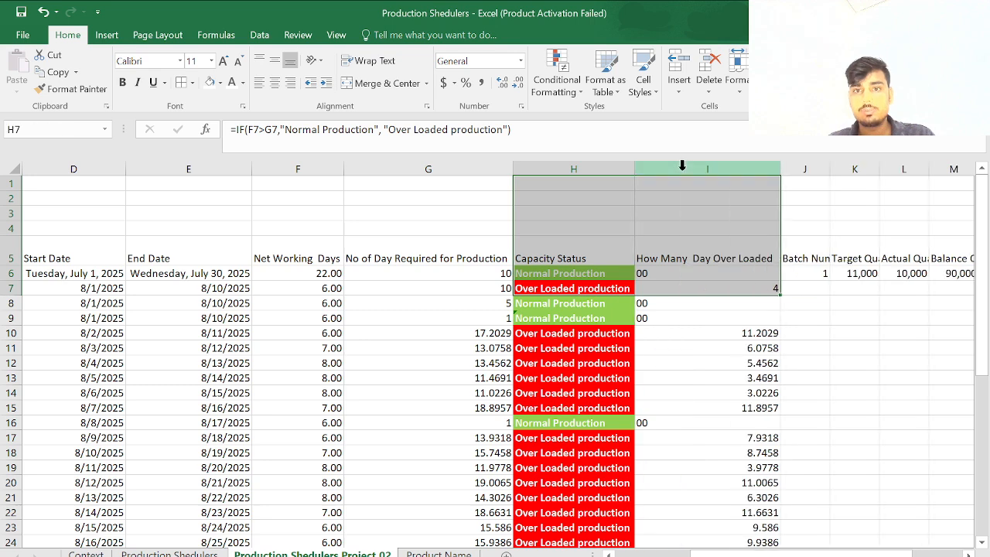
click(678, 277)
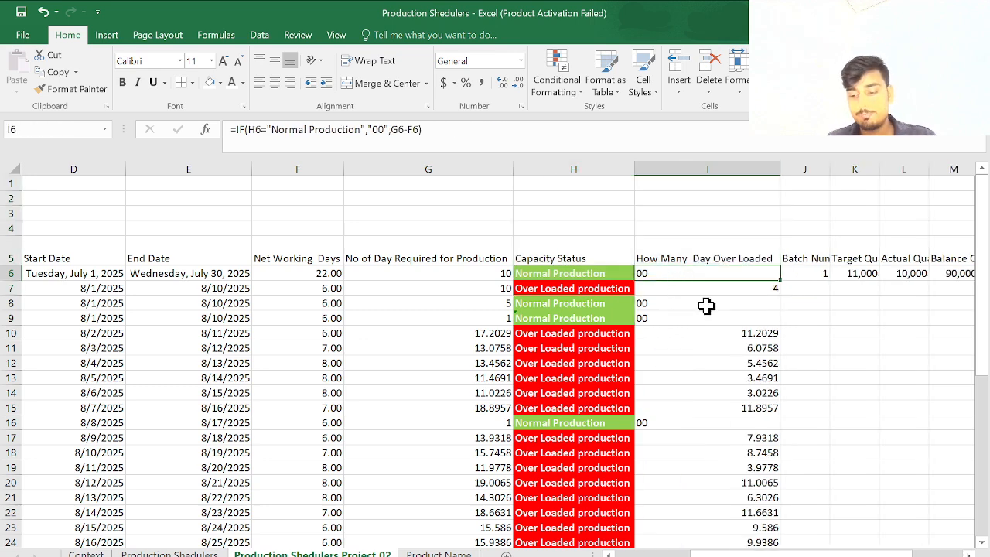
- Centre the contents of column I horizontally
scroll(706, 307, down, 1)
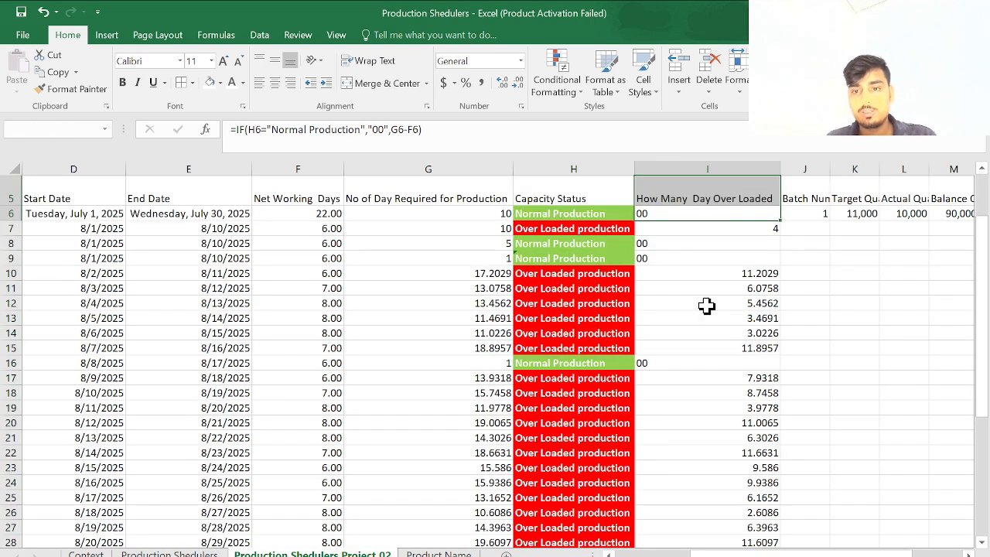
click(727, 168)
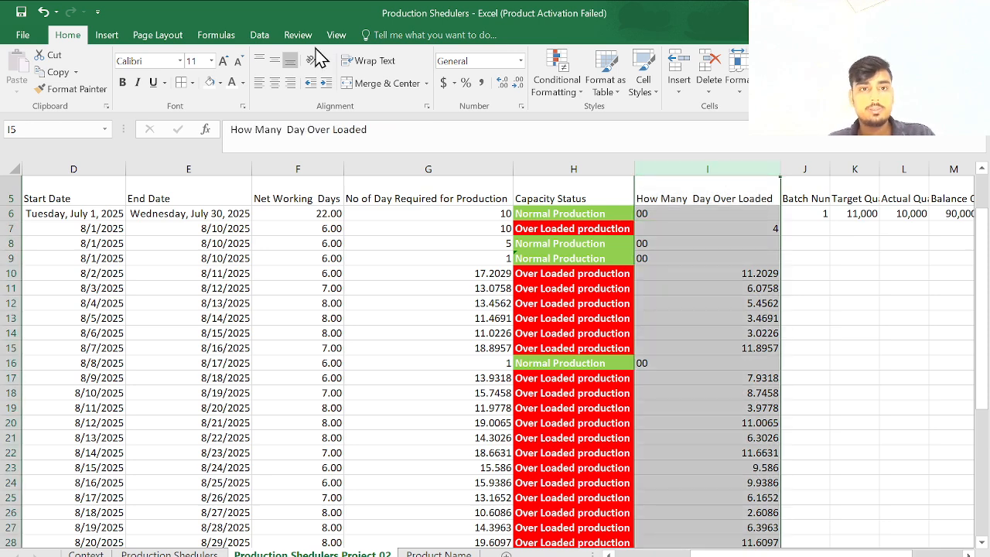
click(274, 83)
click(789, 348)
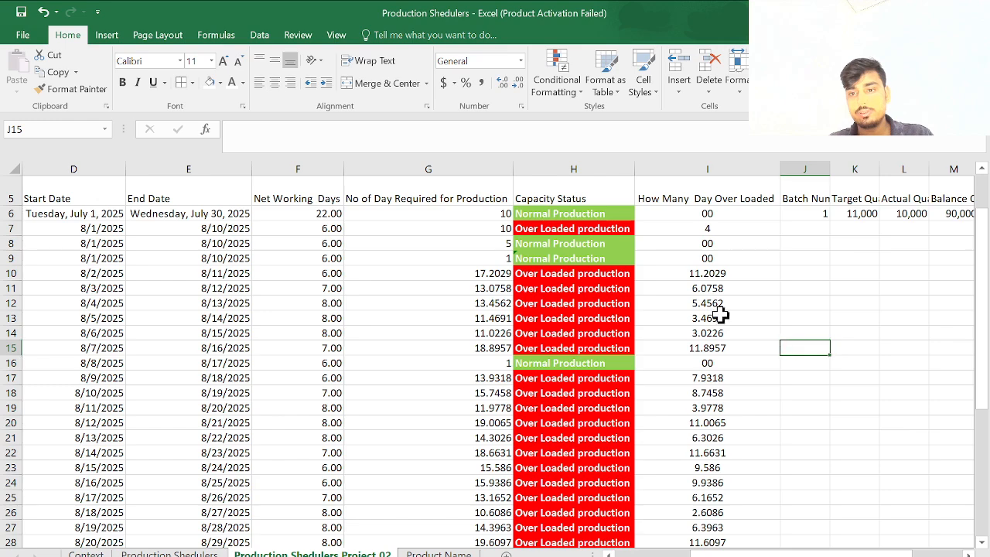
click(728, 213)
key(ctrl+shift+Down)
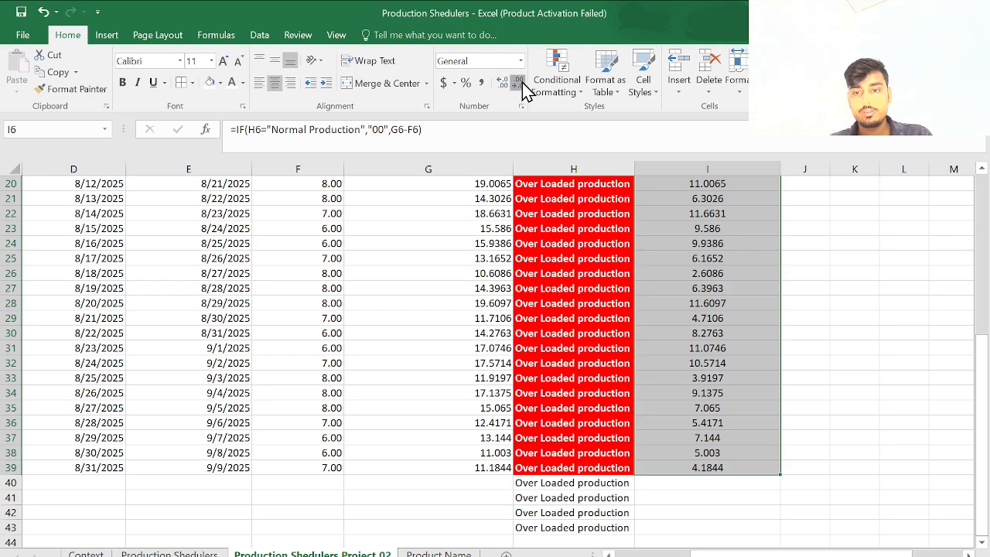
click(716, 361)
- Reduce the decimals of the overload days in I10:I16 until they display as whole numbers
scroll(723, 348, up, 6)
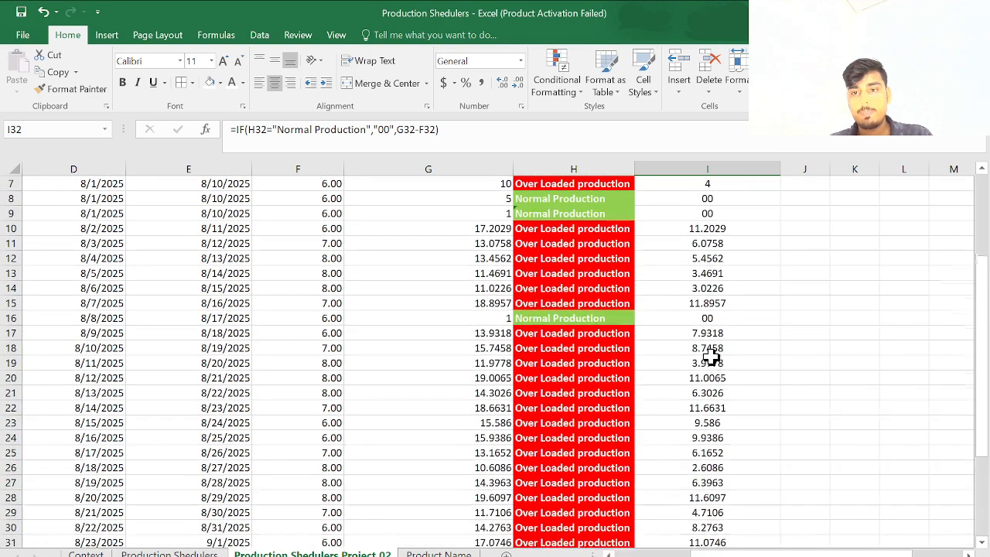
drag(728, 277, 705, 407)
drag(719, 335, 714, 421)
click(518, 82)
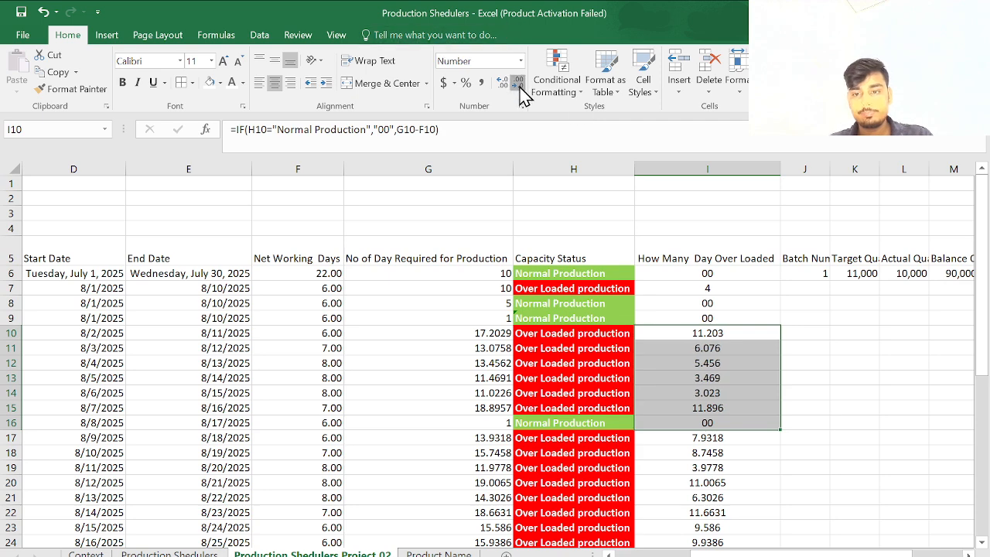
click(517, 83)
click(518, 82)
click(518, 83)
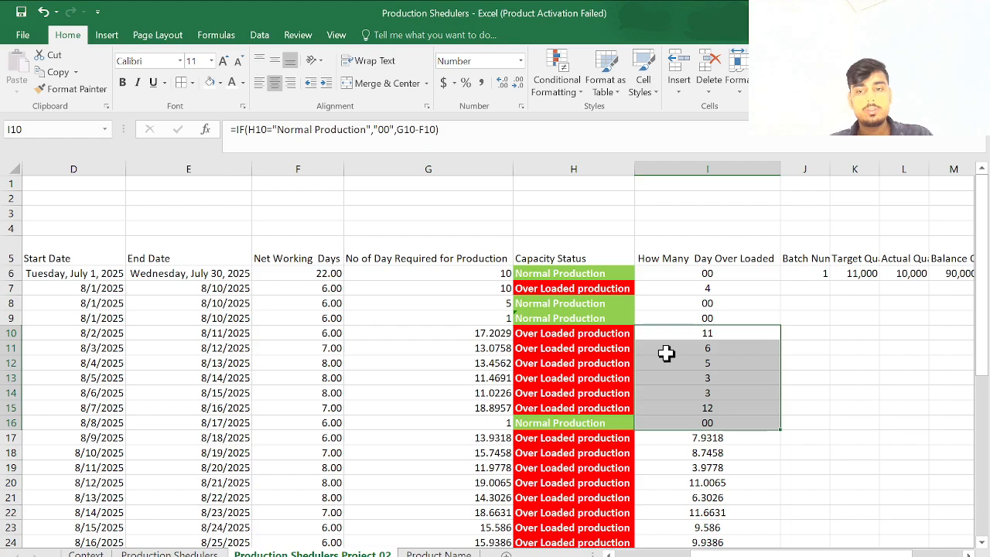
- Copy the whole-number formatting of I10:I16 onto the remaining overload values in I17:I39
click(100, 90)
mouse_move(724, 440)
mouse_down()
mouse_move(707, 541)
mouse_move(712, 449)
mouse_move(717, 475)
mouse_up()
scroll(717, 482, up, 8)
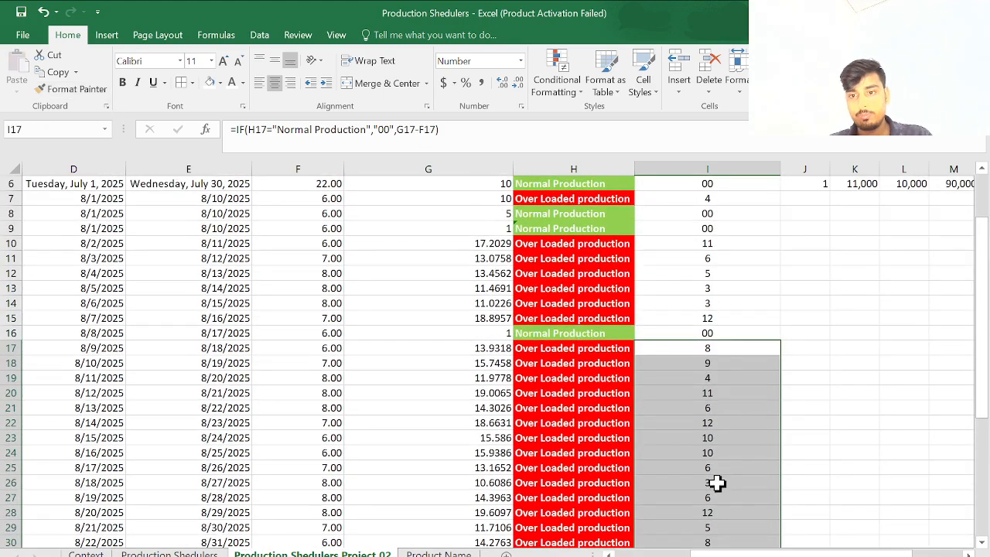
- Review the "How Many Day Over Loaded" values down column I and the batch and quantity columns beside it
click(715, 276)
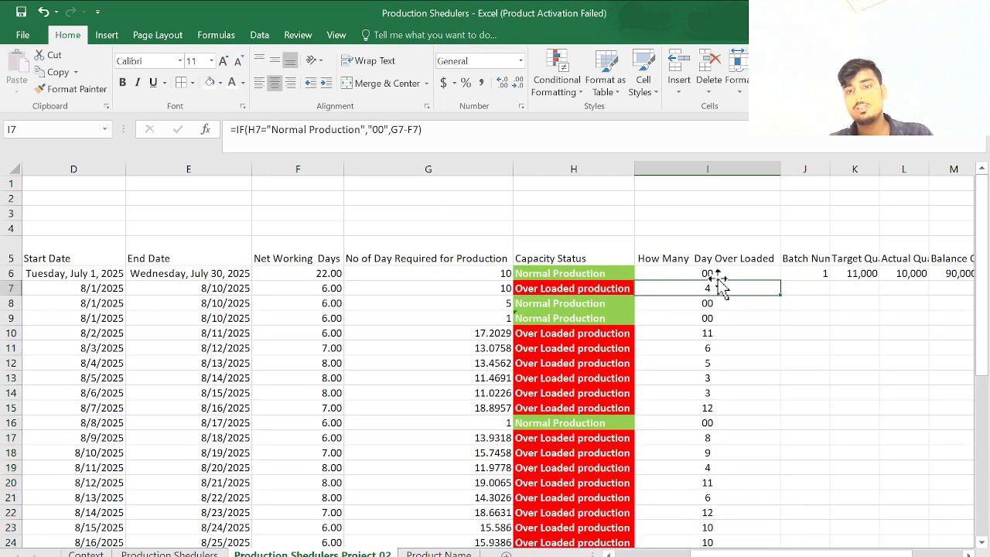
click(720, 347)
click(703, 378)
scroll(704, 377, down, 8)
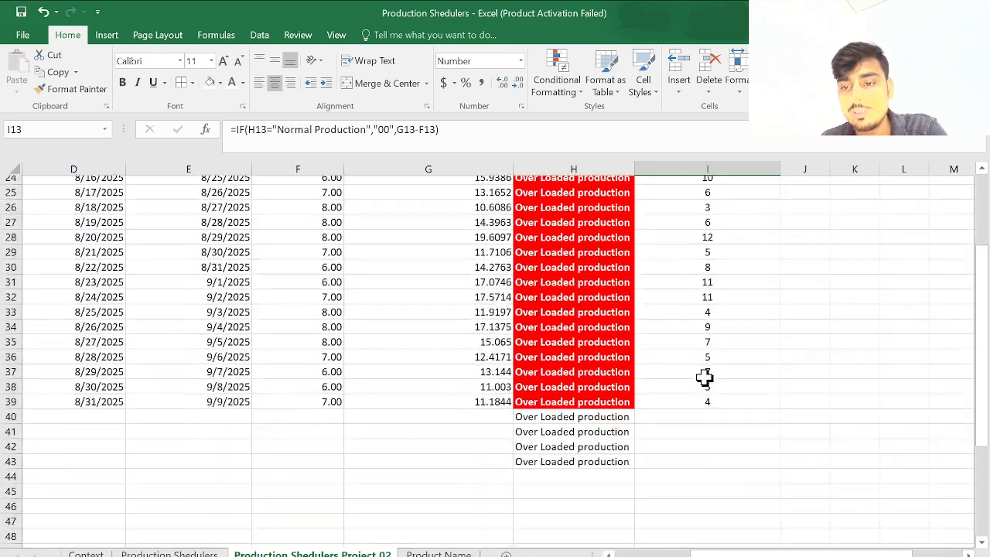
scroll(704, 377, up, 8)
click(722, 339)
scroll(722, 342, right, 2)
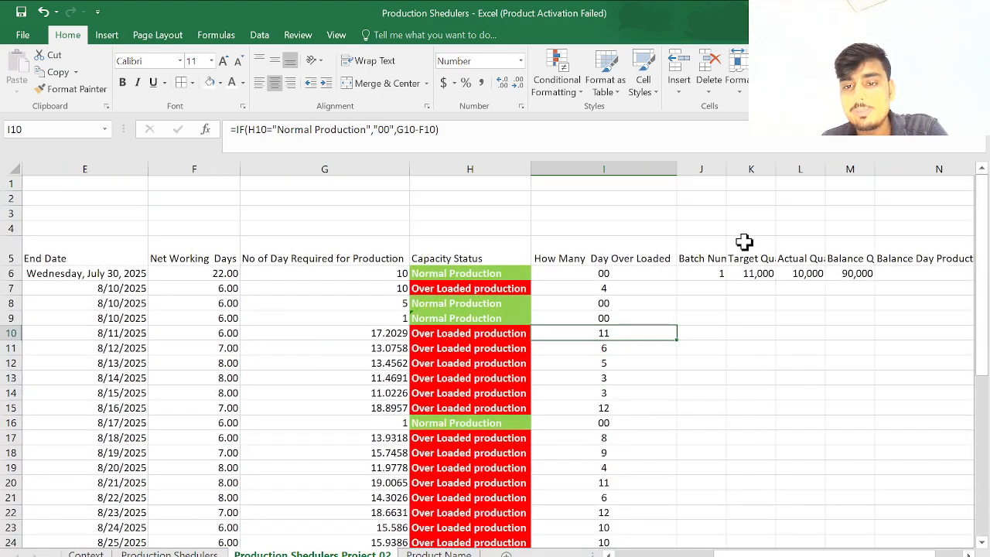
scroll(572, 276, right, 1)
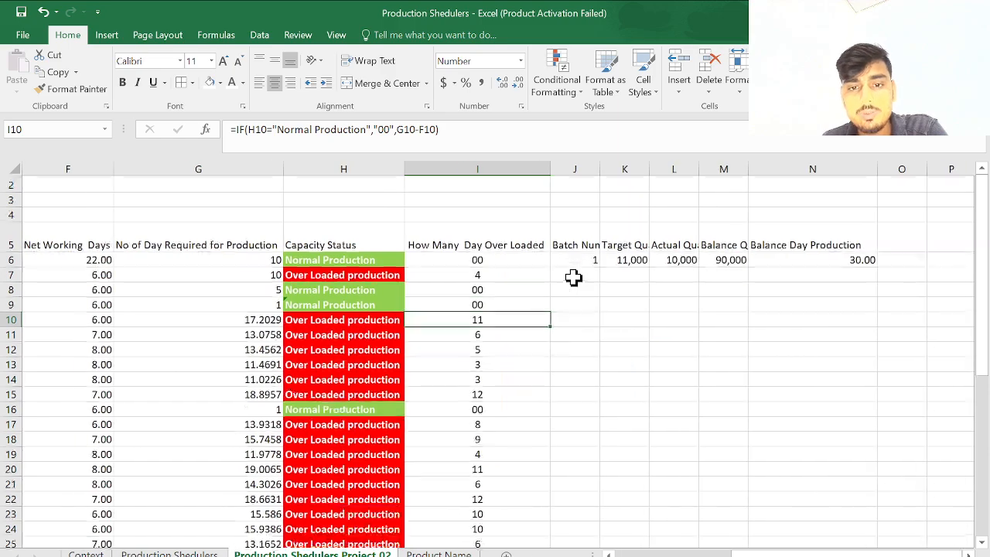
scroll(573, 276, down, 4)
scroll(504, 300, up, 4)
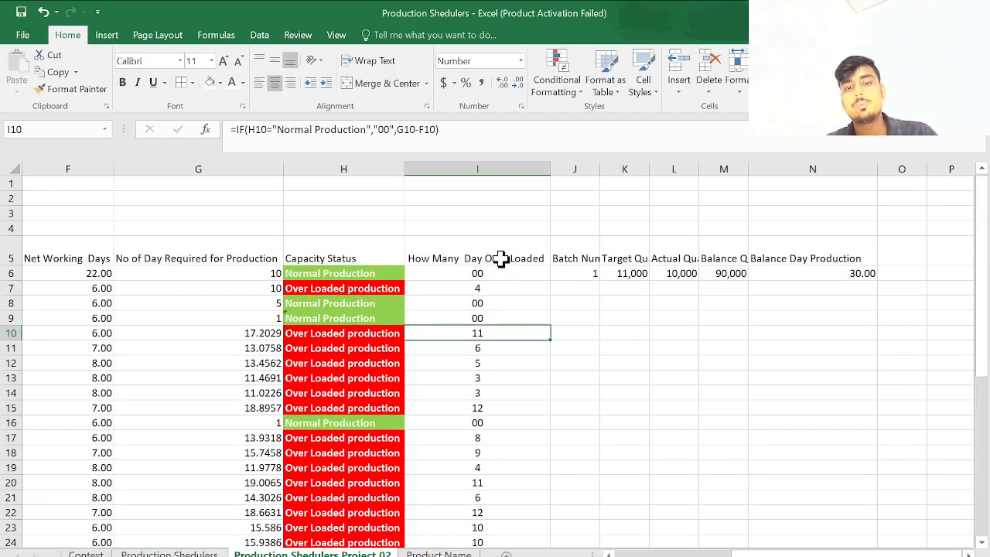
- Add a conditional format to I5:I39 that fills the low overload values green
click(501, 255)
drag(501, 258, 492, 465)
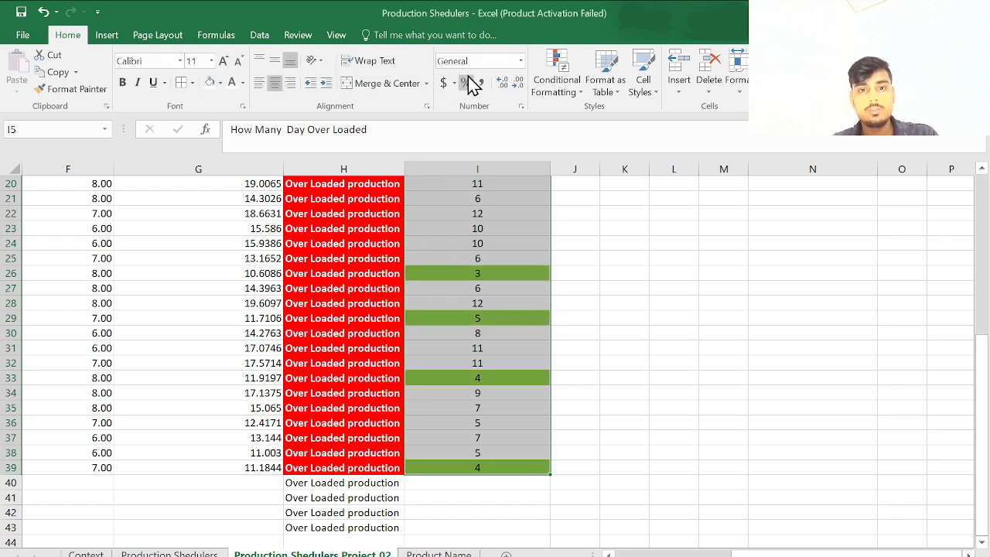
- Try filling the whole range I5:I39 with solid red, and undo the fill
click(209, 82)
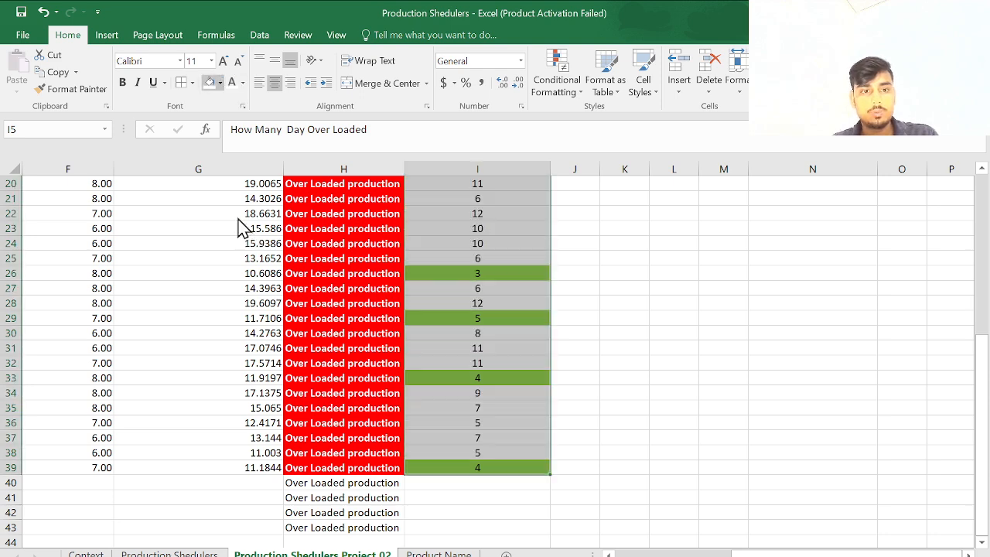
scroll(224, 205, up, 6)
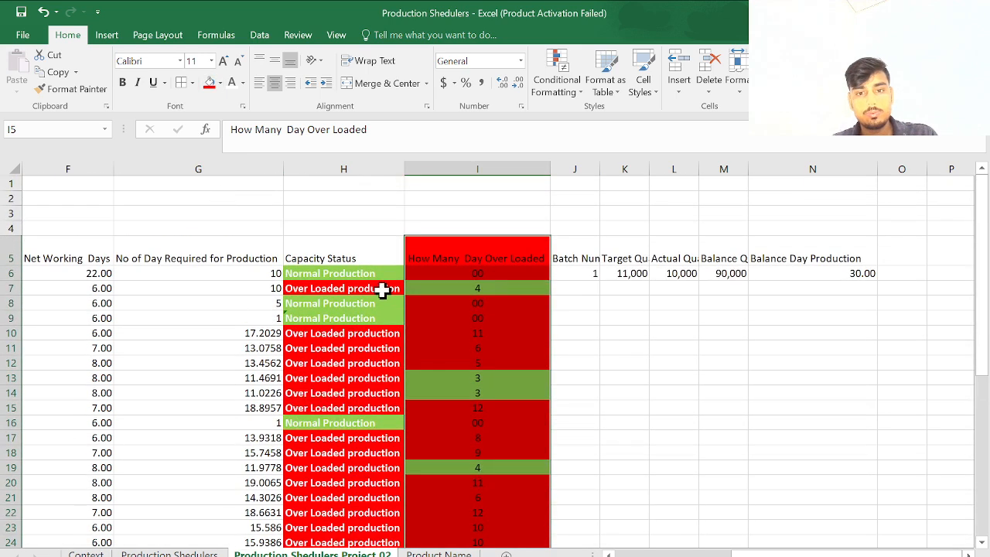
key(ctrl+z)
- Add a conditional format to I6:I39 that fills the higher overload values red
click(477, 273)
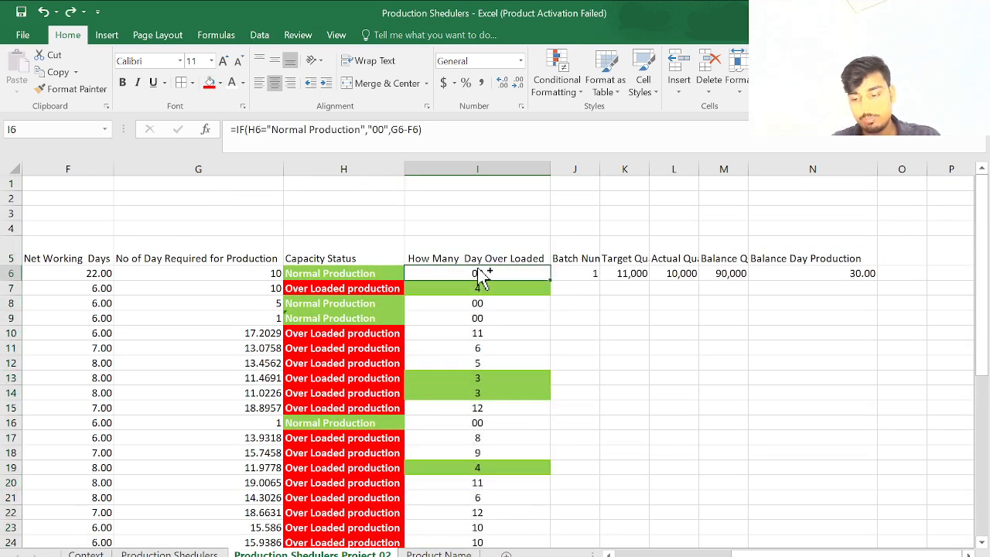
key(ctrl+shift+Down)
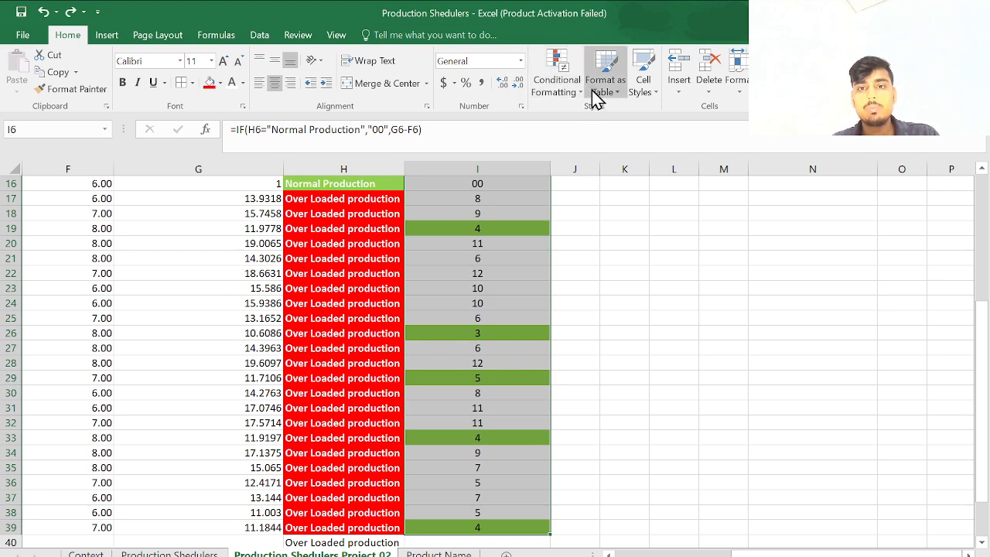
click(613, 270)
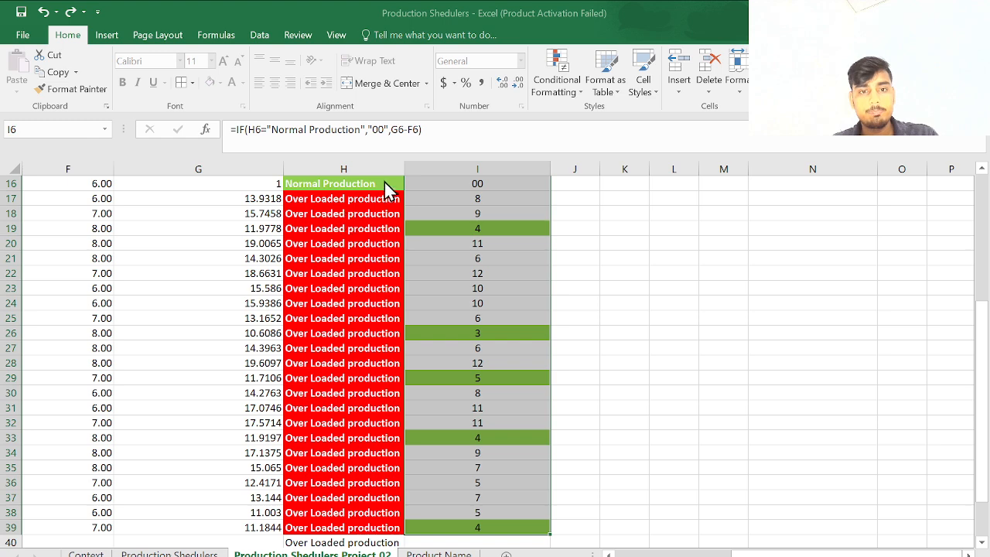
click(391, 204)
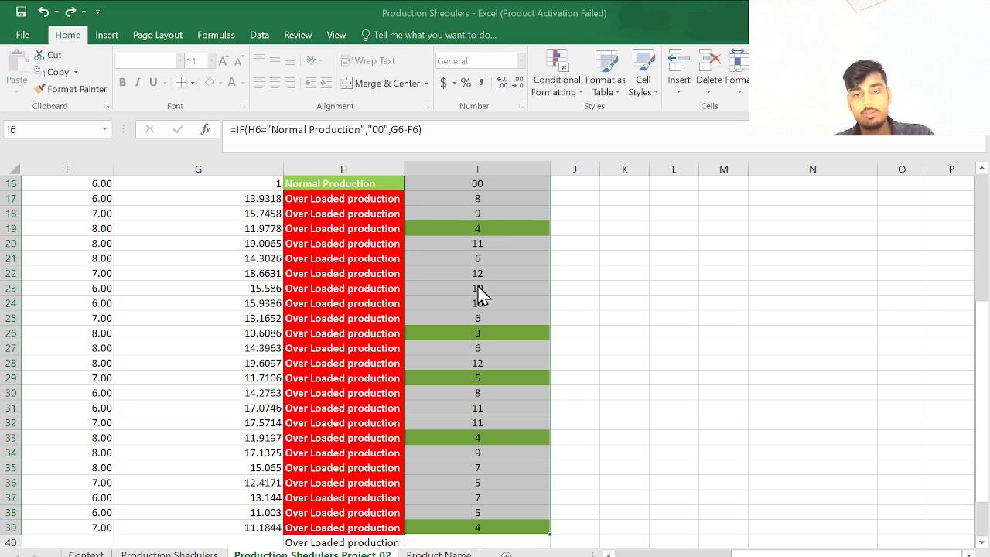
- Check the green and red highlighting down column I, and look over the columns from Batch Number to Balance Day Production
scroll(474, 283, down, 6)
scroll(477, 284, up, 5)
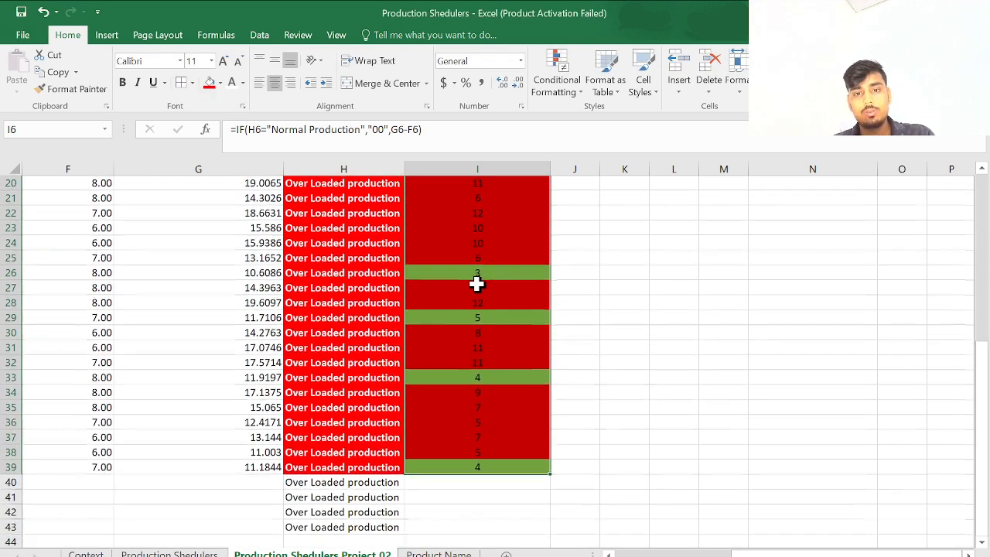
click(476, 284)
scroll(477, 284, up, 6)
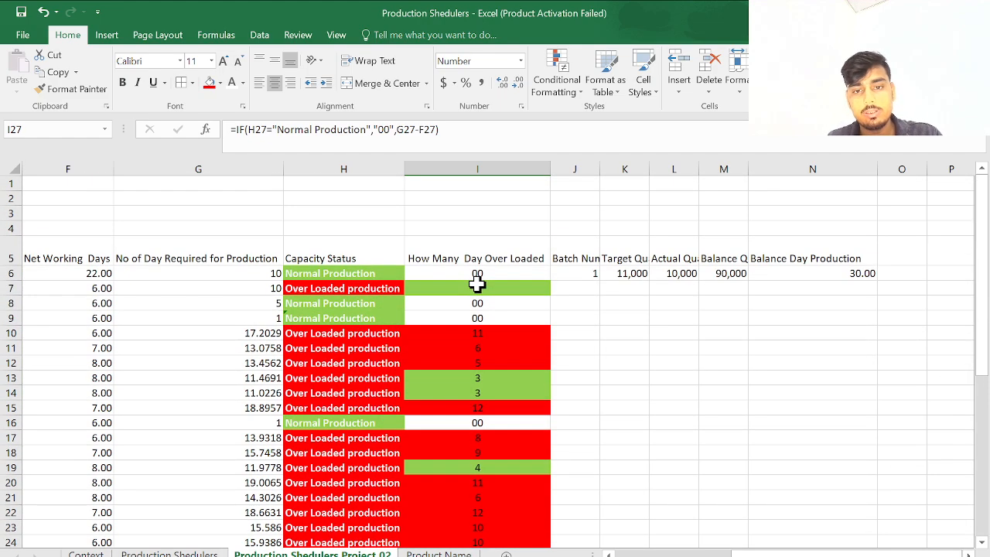
click(477, 285)
scroll(484, 365, down, 8)
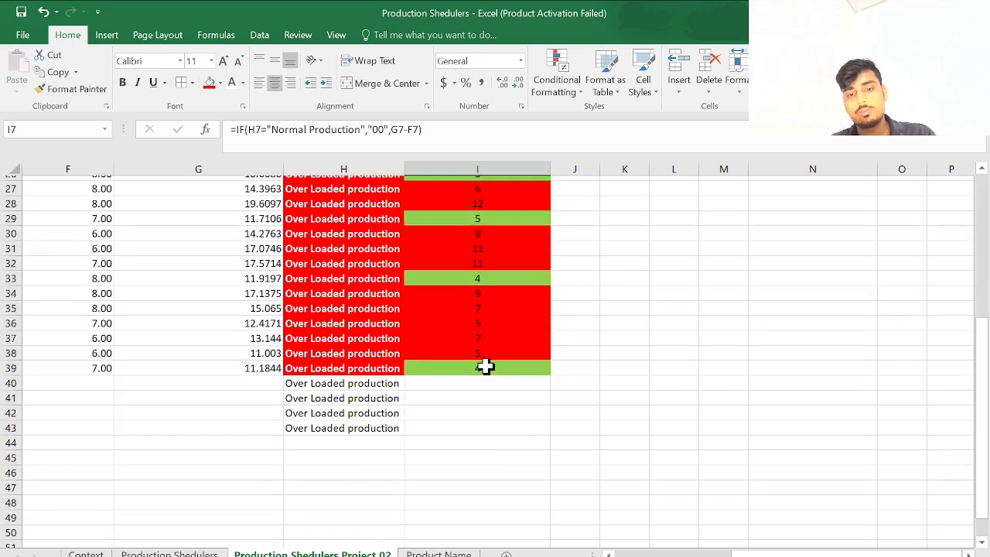
scroll(484, 367, up, 8)
drag(445, 334, 546, 345)
drag(545, 347, 556, 250)
click(555, 250)
scroll(497, 283, right, 3)
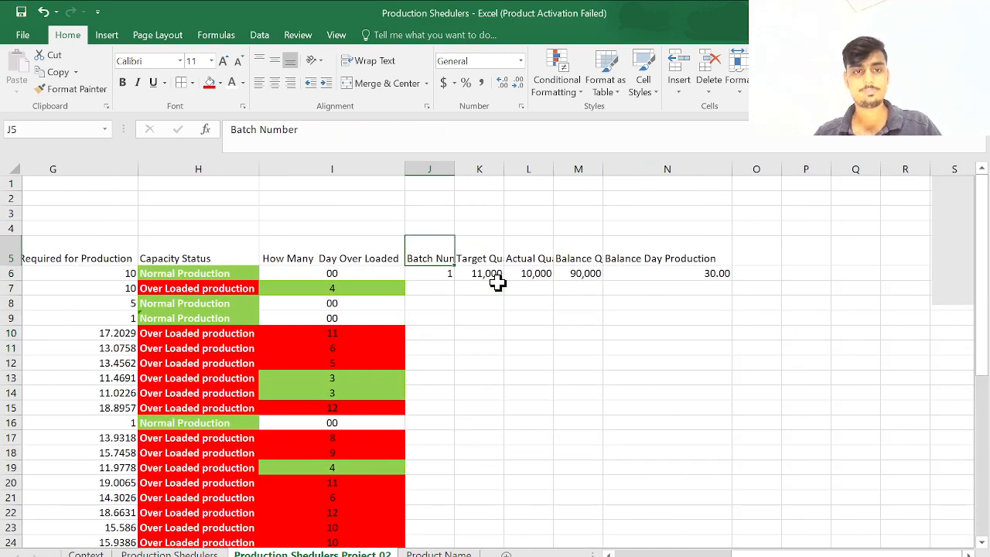
scroll(497, 283, left, 1)
- Try filling the batch number 1 from J6 down the Batch Number column, and undo the fill
click(499, 285)
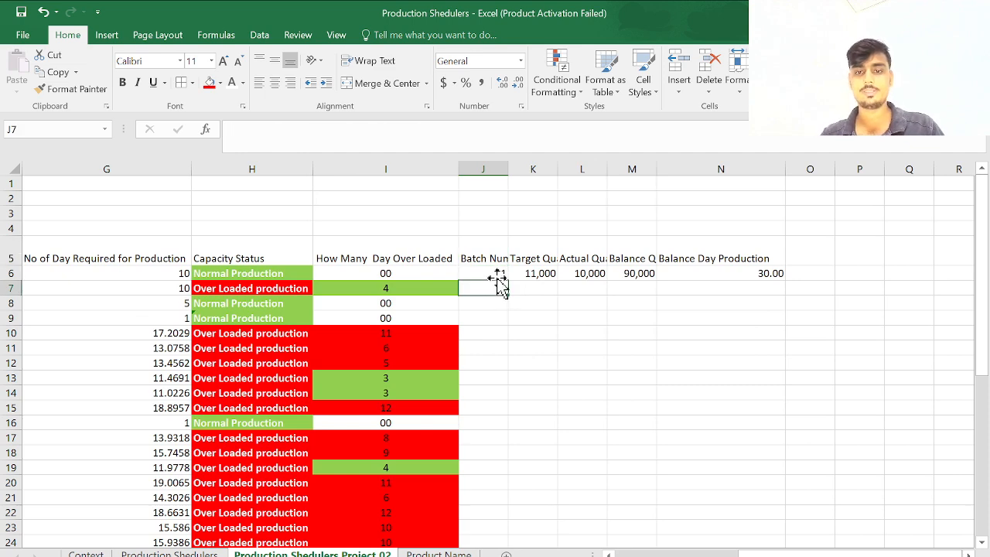
drag(498, 273, 524, 400)
scroll(525, 353, up, 5)
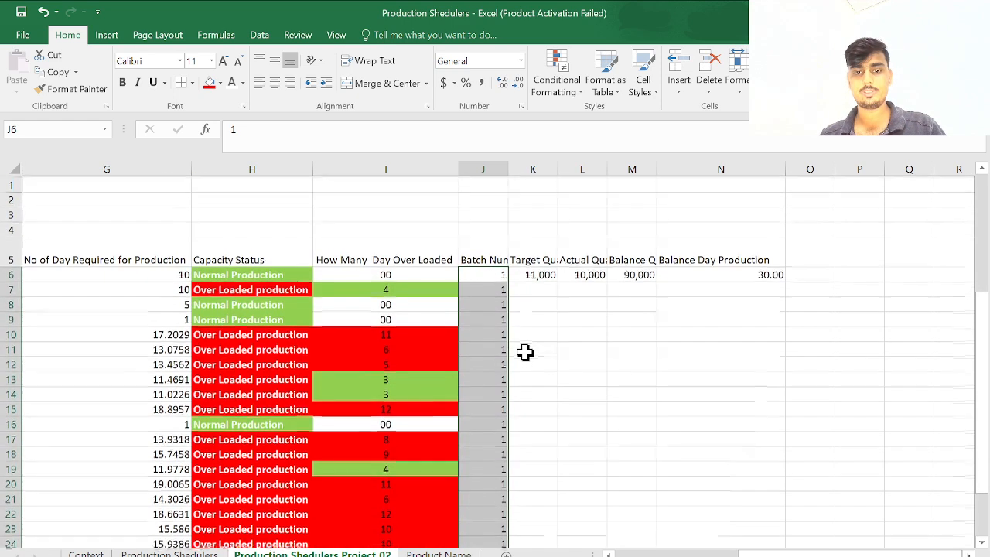
key(ctrl+z)
- Enter the formula =RANDBETWEEN(100,200) in J7, the second cell of the Batch Number column
click(492, 287)
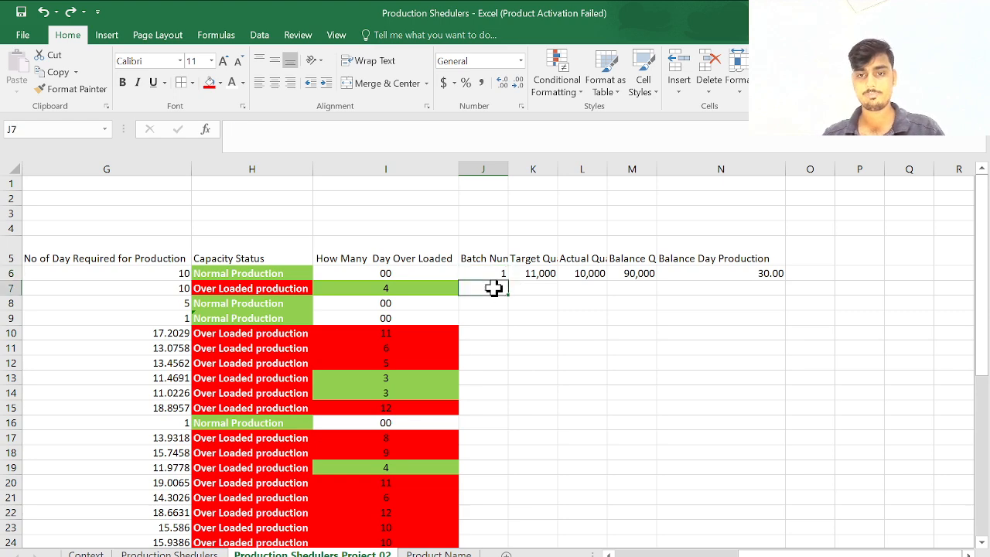
text(=rabnd)
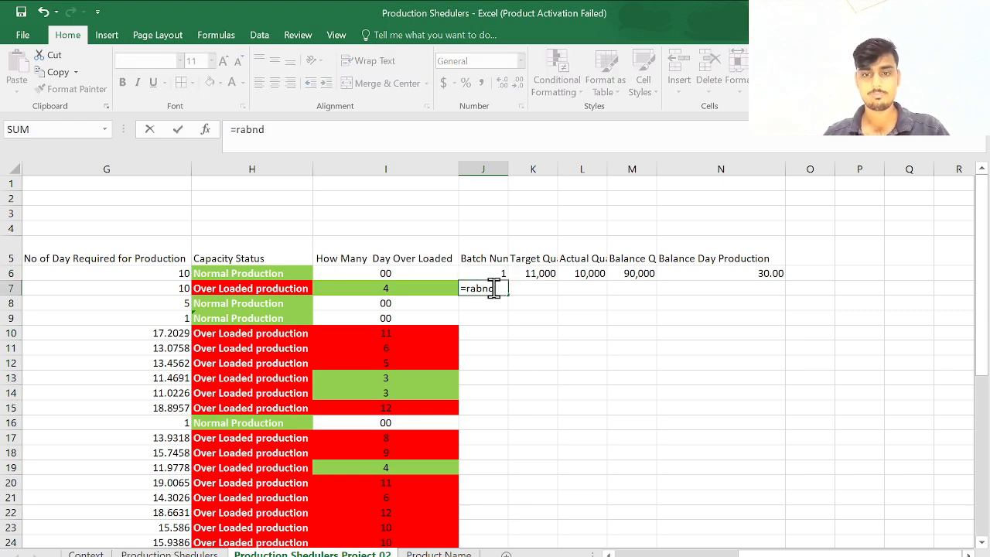
key(BackSpace)
text(nbd)
key(BackSpace)
key(BackSpace)
text(d)
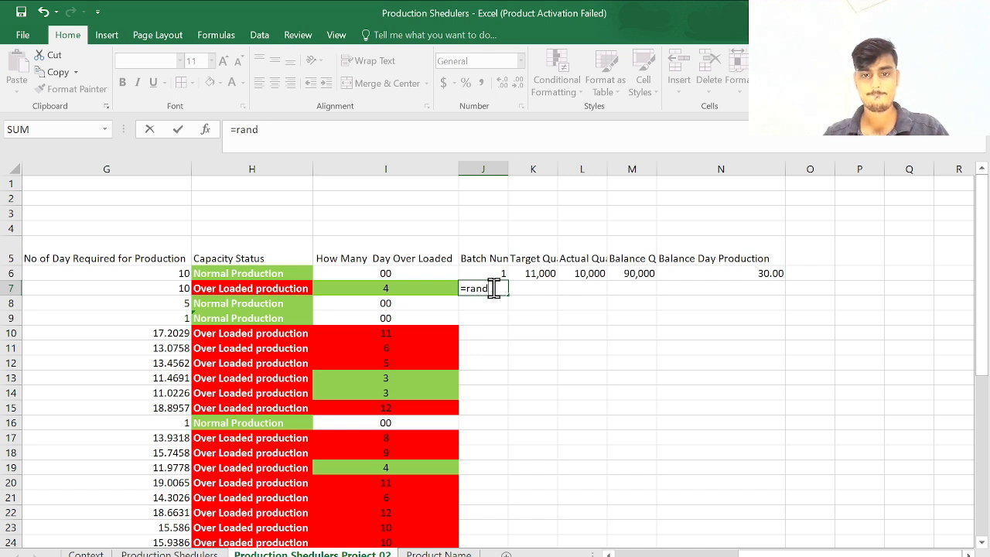
text(b)
key(Tab)
text(1)
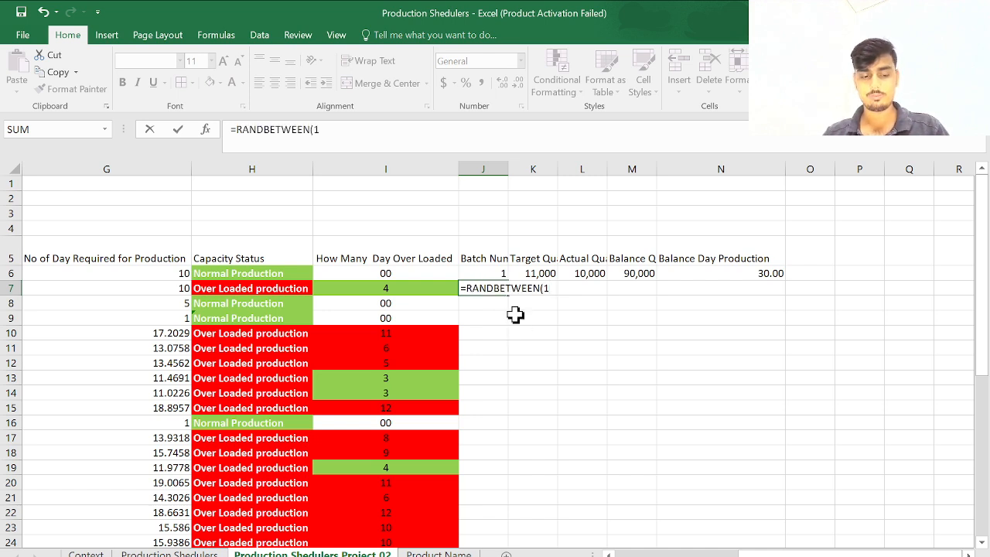
text(000m)
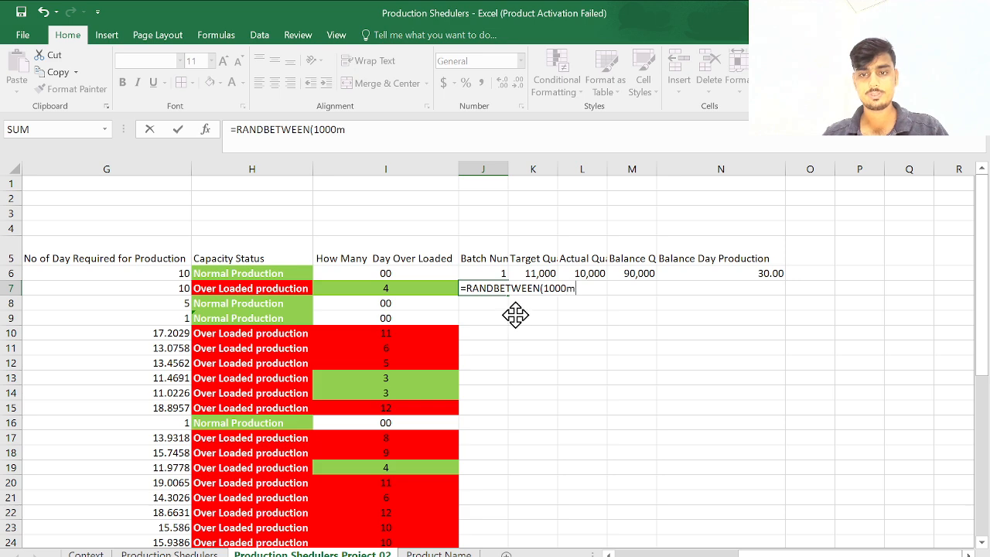
key(BackSpace)
key(BackSpace)
key(BackSpace)
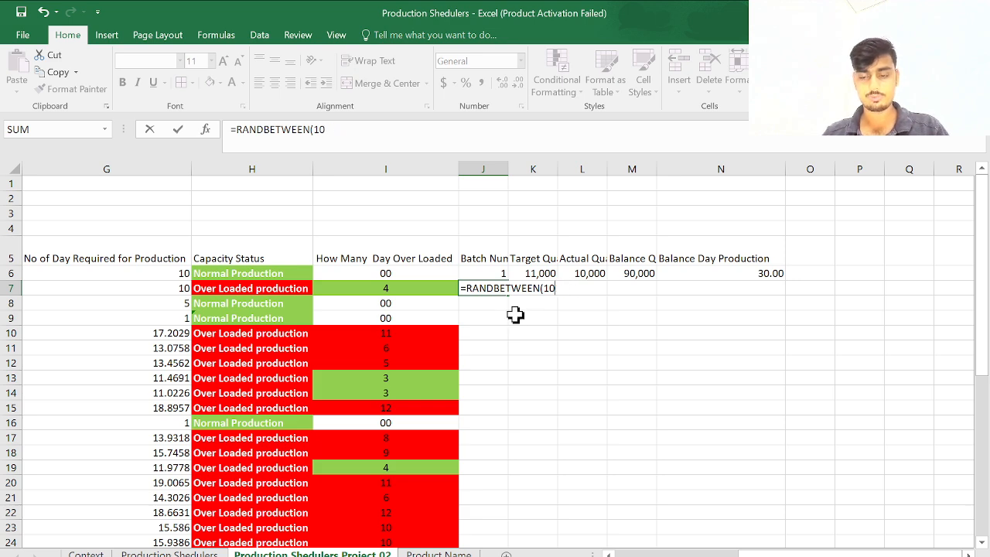
text(,200)
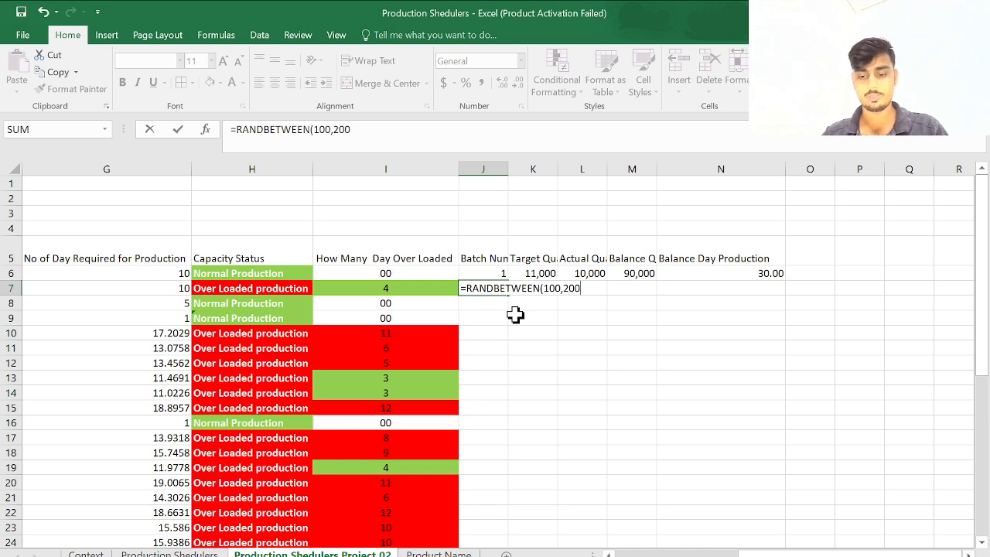
text())
key(Return)
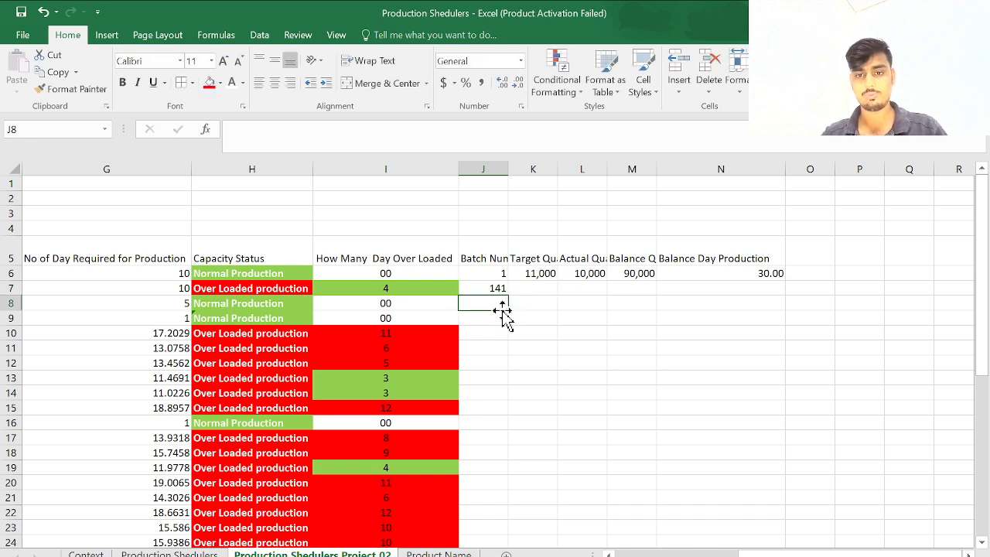
- Fill the batch number formula from J7 down to J39 and replace the formulas with their plain values
click(501, 289)
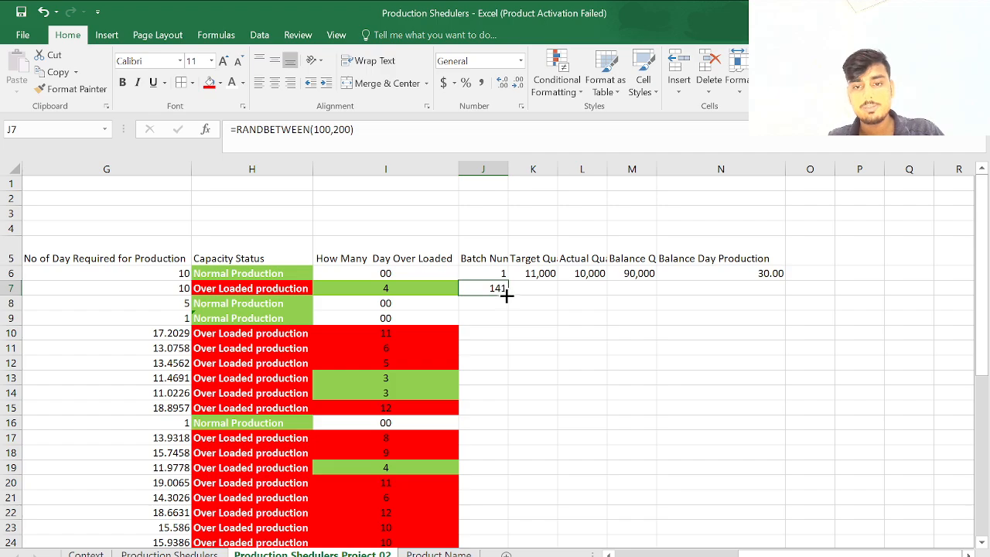
drag(508, 295, 495, 479)
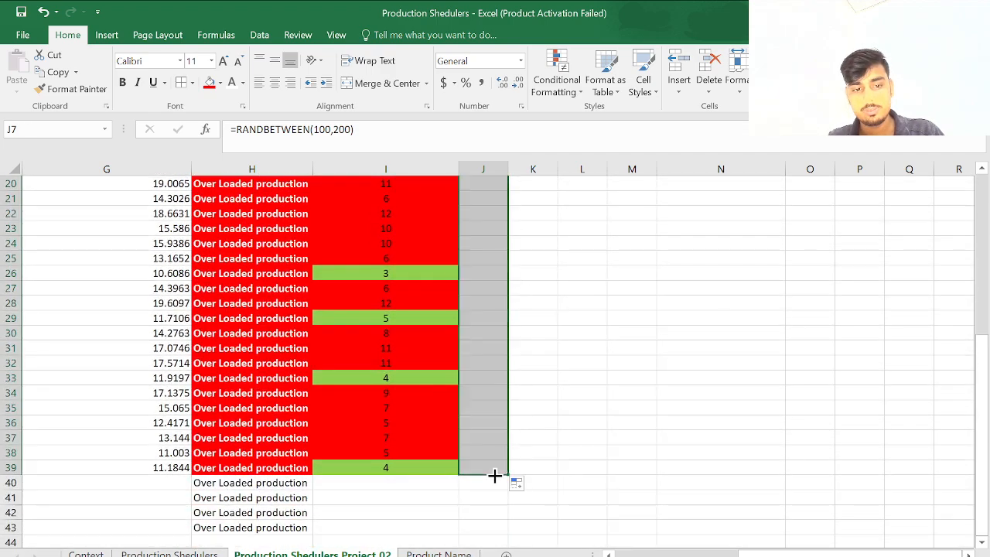
key(ctrl+c)
scroll(495, 472, up, 6)
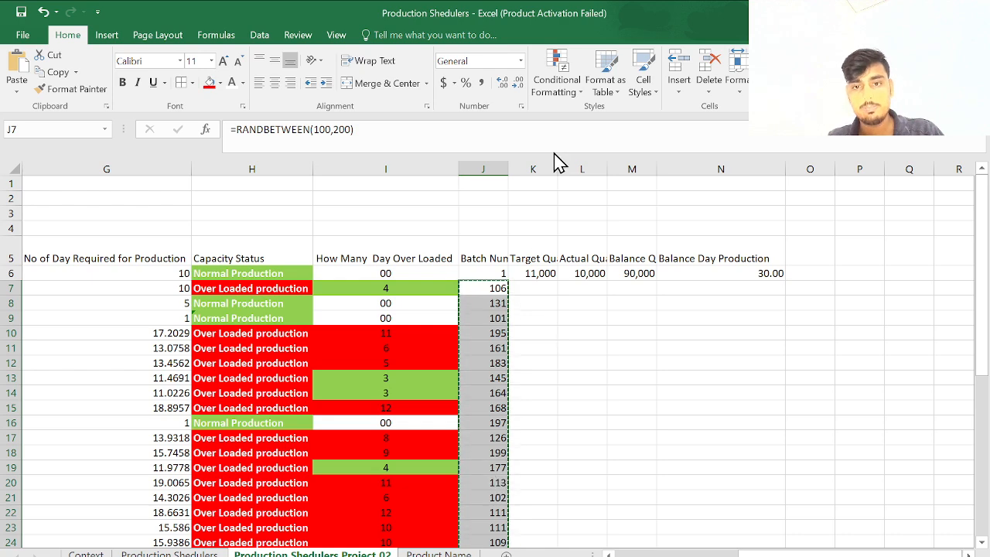
click(489, 287)
key(ctrl+shift+Down)
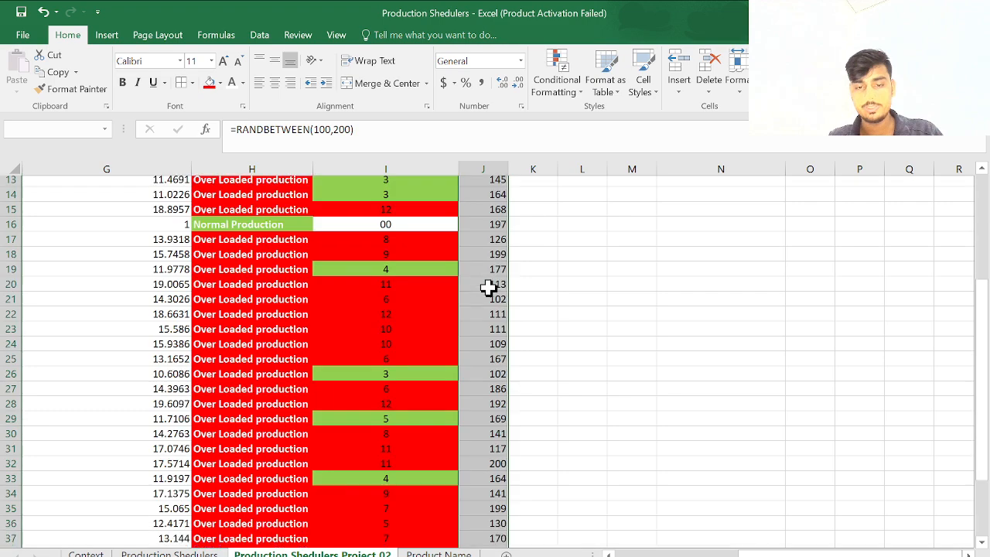
key(ctrl+c)
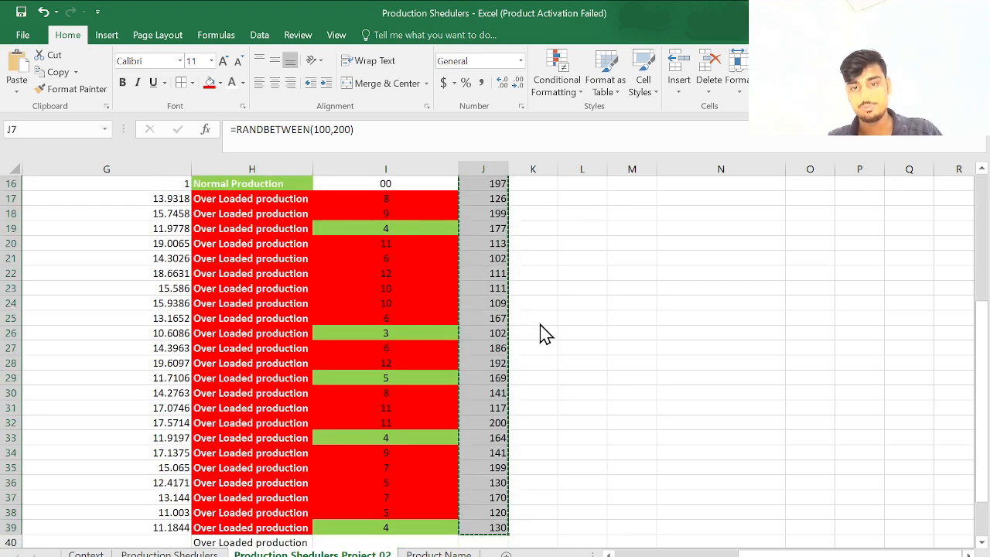
click(542, 333)
scroll(541, 332, up, 5)
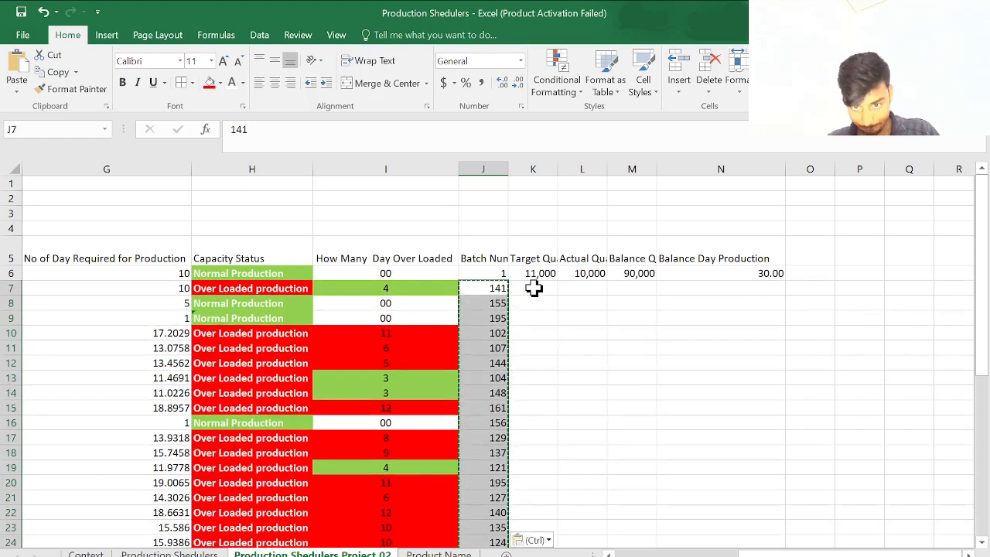
- Widen column K to fit its Target Quantity heading
click(534, 288)
click(546, 271)
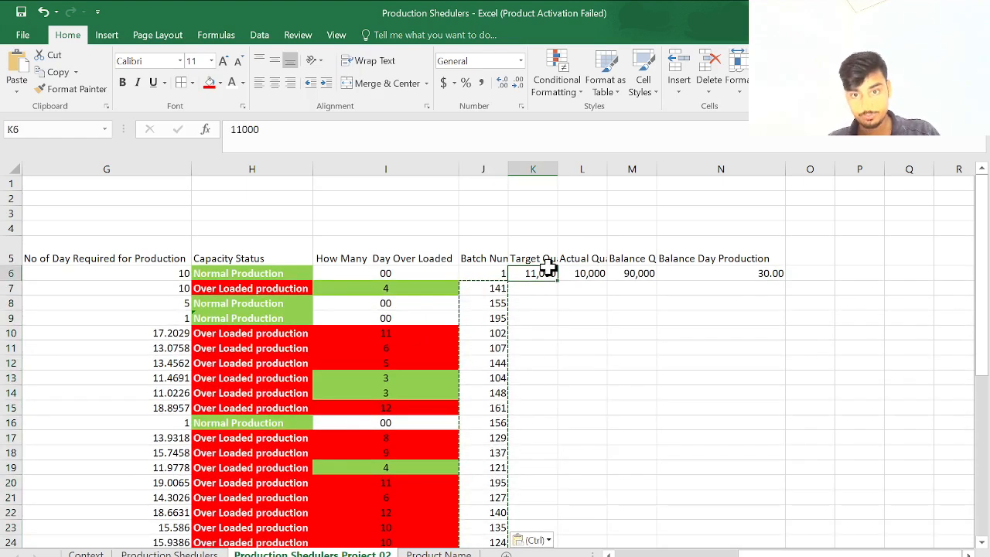
double_click(558, 169)
click(551, 169)
- Enter a RANDBETWEEN formula in K7 of the Target Quantity column with limits 10000 and 110000
click(555, 286)
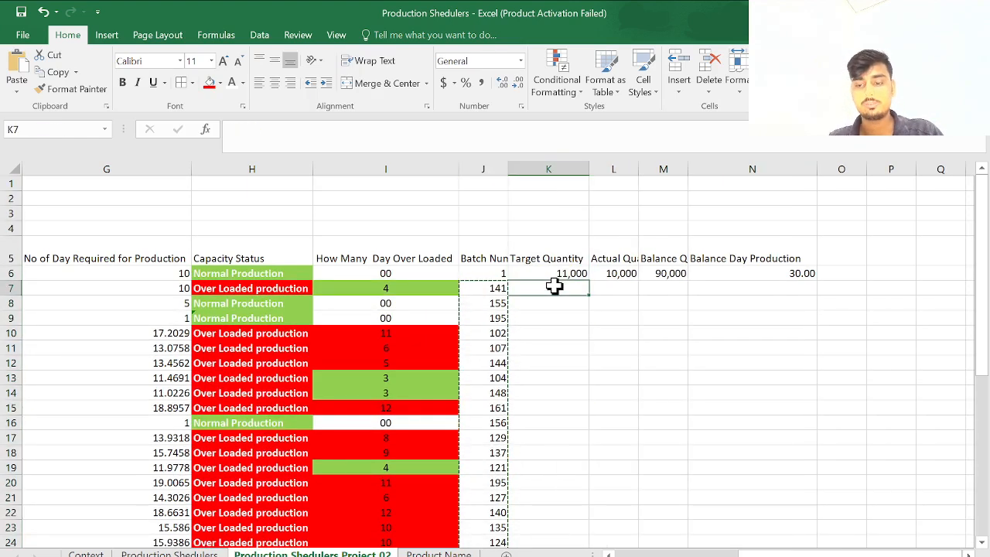
text(=rabnd)
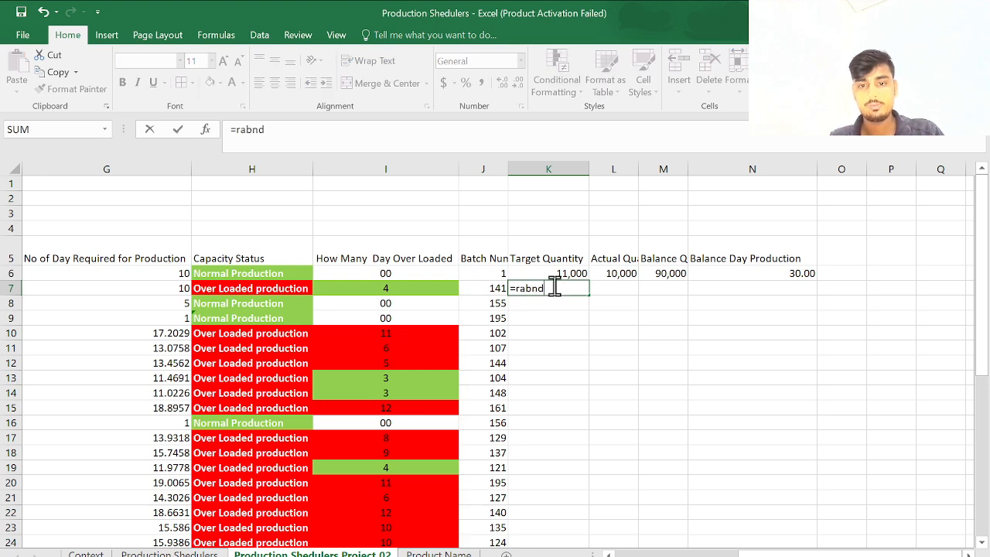
key(BackSpace)
key(BackSpace)
key(BackSpace)
text(nd)
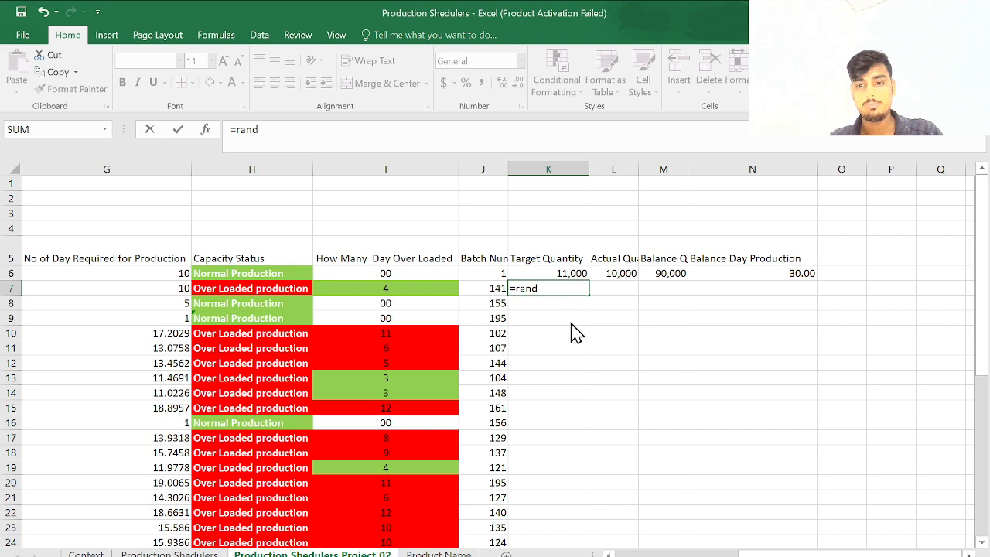
double_click(568, 319)
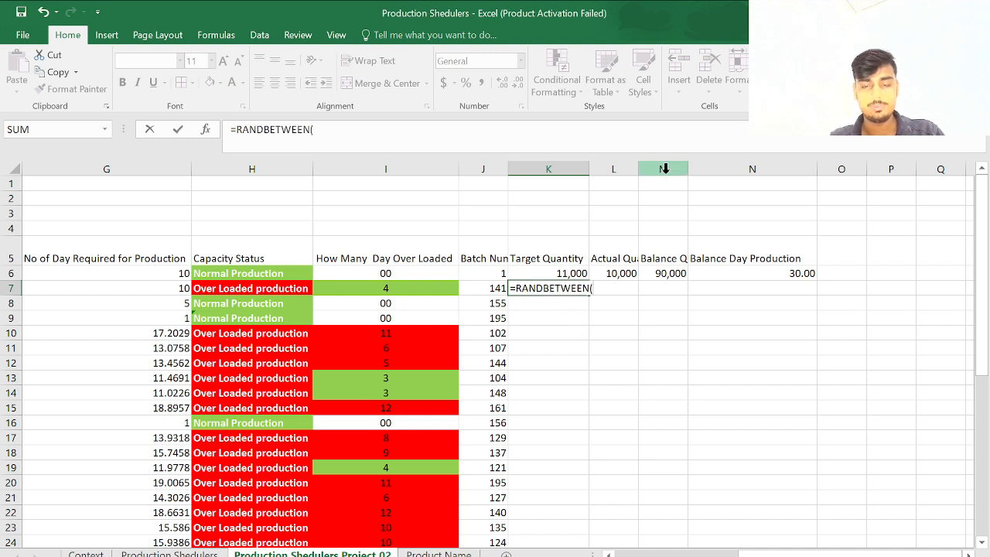
text(11)
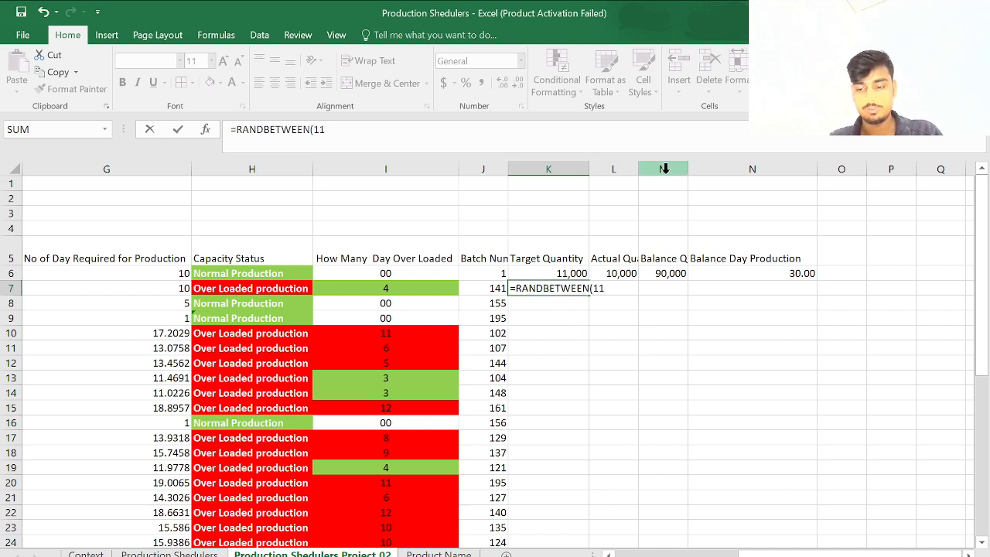
text(000,)
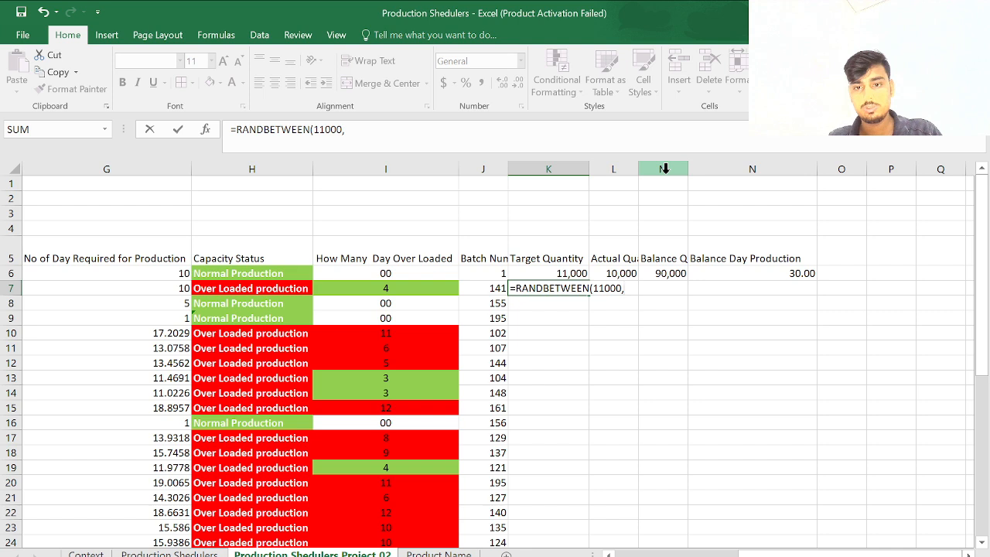
key(BackSpace)
key(BackSpace)
key(BackSpace)
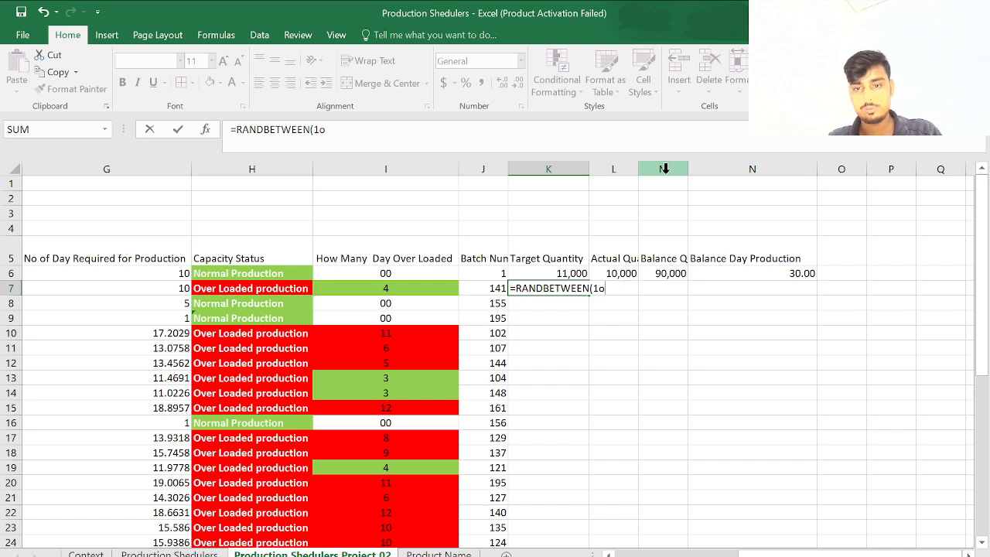
text(0000,11)
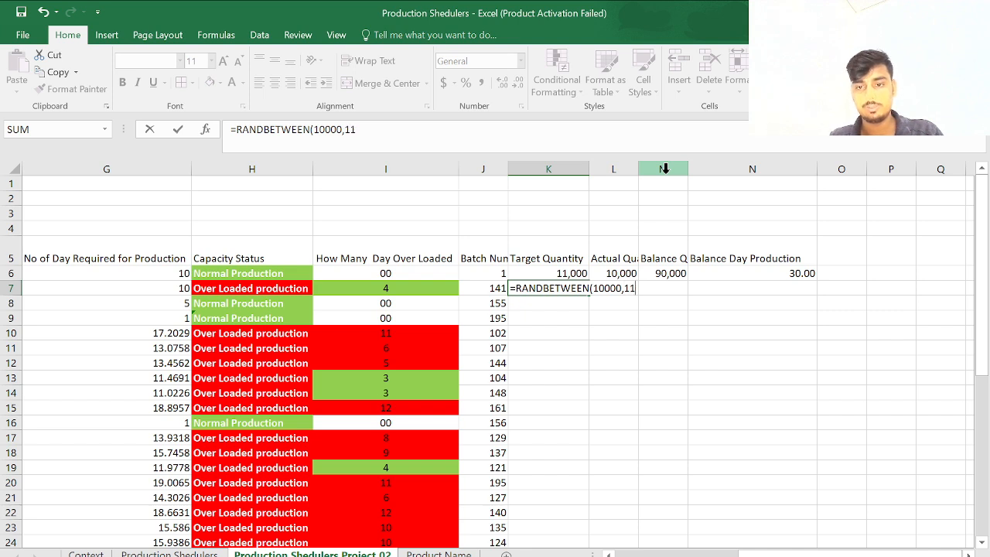
text(000)
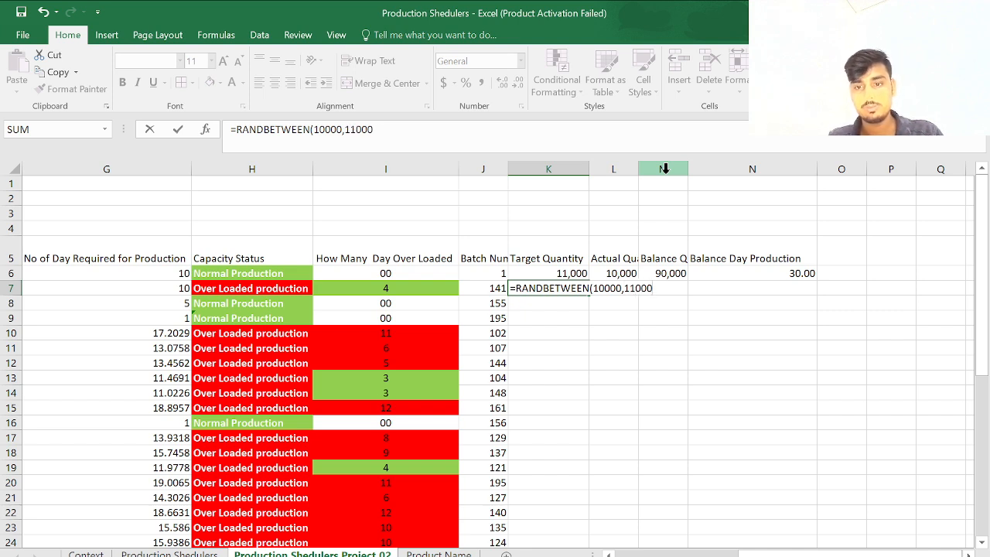
text(0)
key(Return)
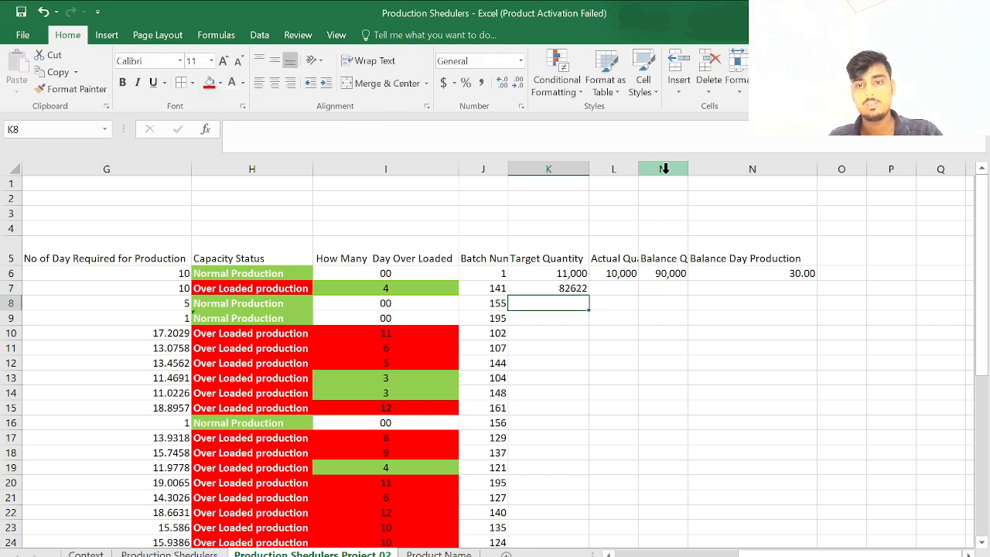
- Correct the upper limit of the K7 formula so that it reads =RANDBETWEEN(10000,11000)
click(555, 288)
click(376, 132)
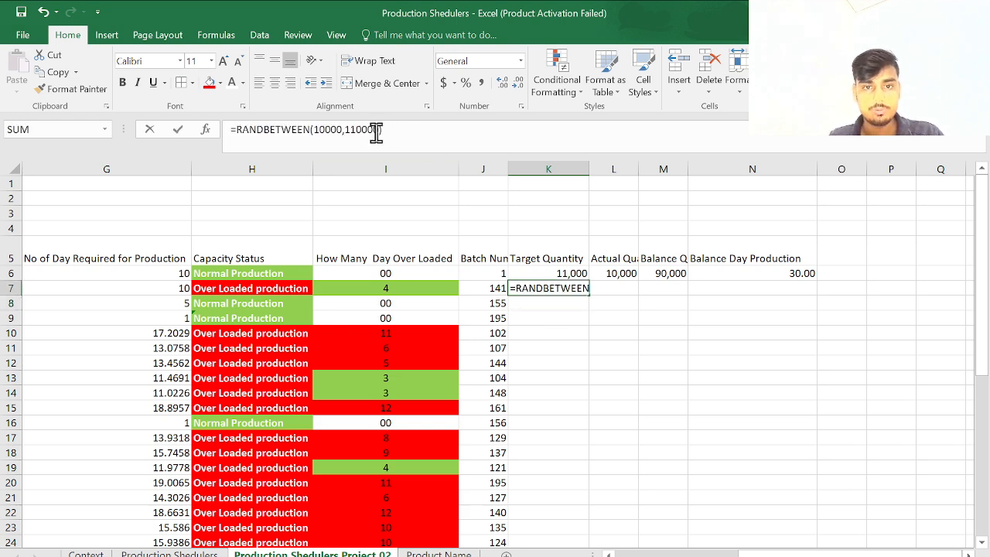
drag(376, 131, 384, 137)
key(BackSpace)
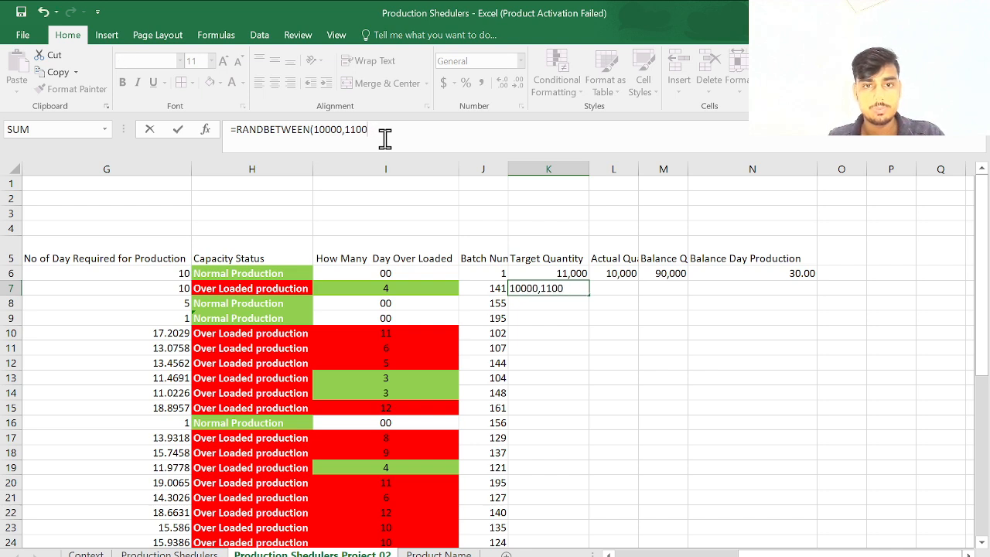
text(0))
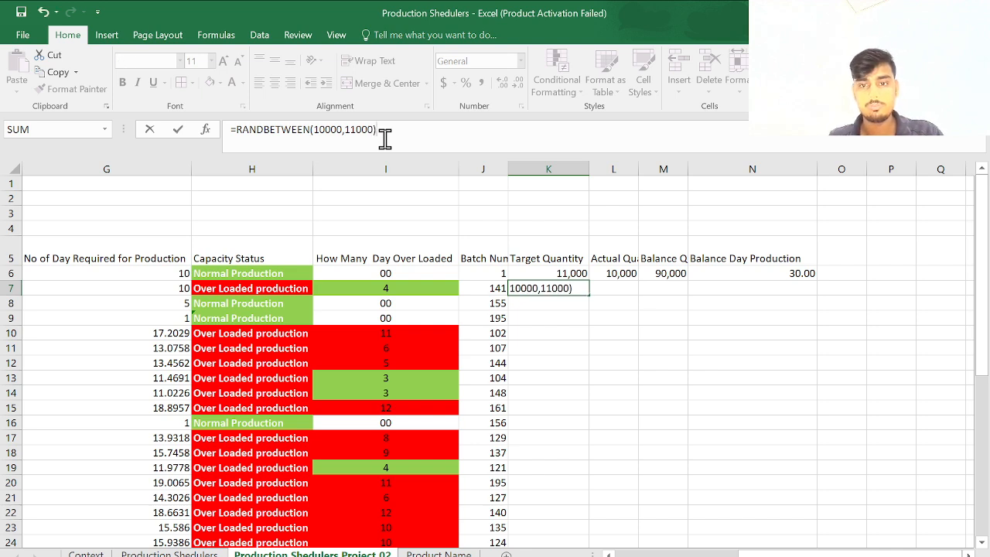
key(Return)
- Fill the K7 formula down the Target Quantity column to K39
click(577, 288)
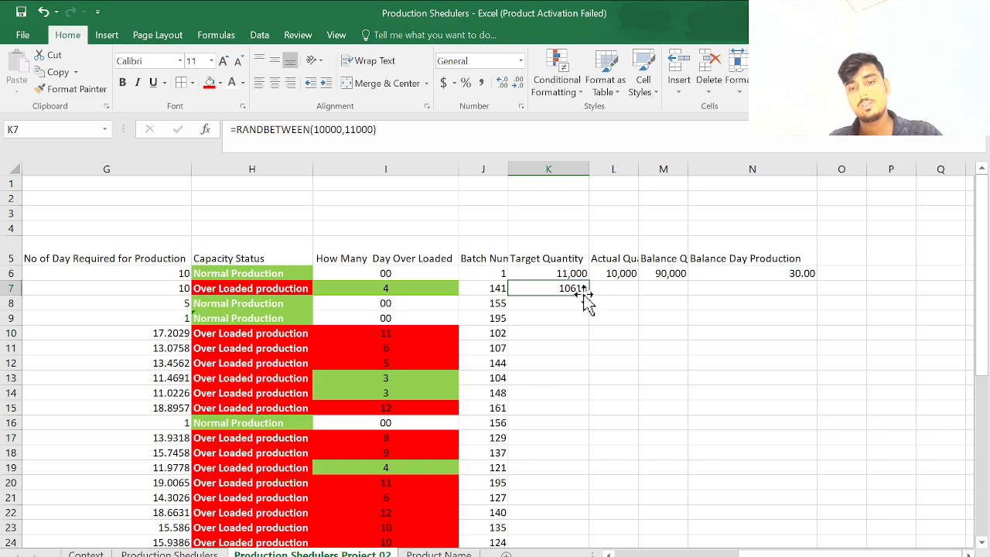
drag(587, 295, 552, 476)
text(v)
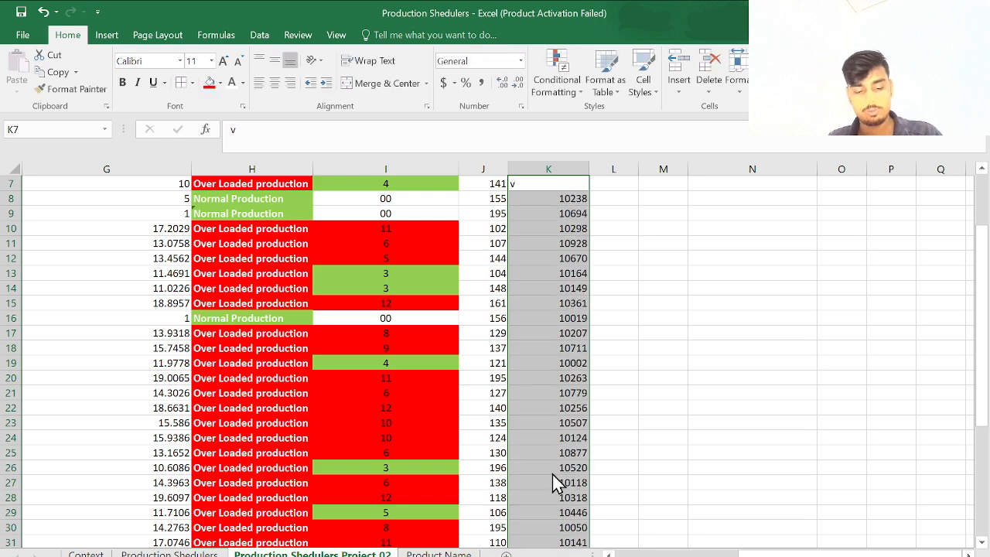
key(ctrl+z)
- Replace the RANDBETWEEN formulas in K7:K39 of the Target Quantity column with their fixed values
key(ctrl+c)
click(551, 474)
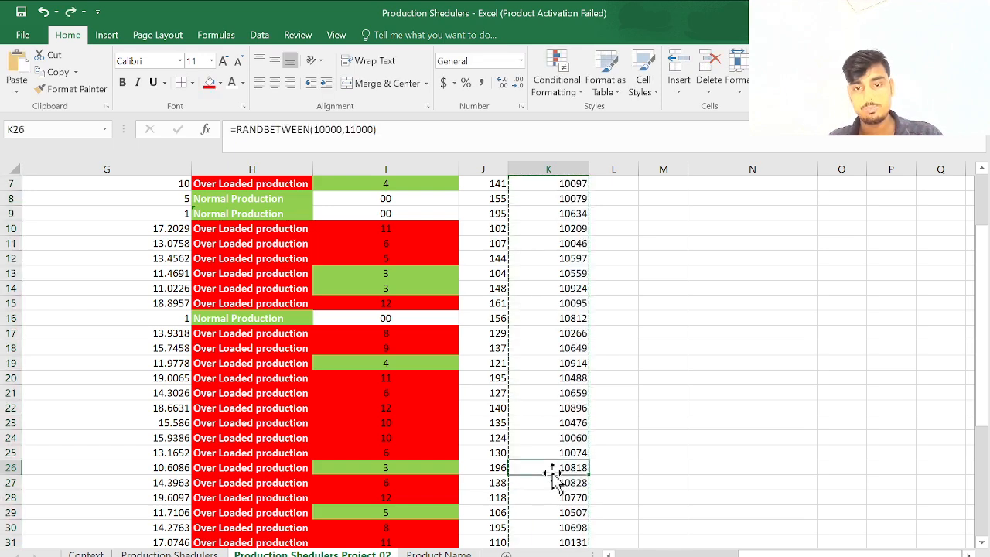
scroll(572, 323, up, 2)
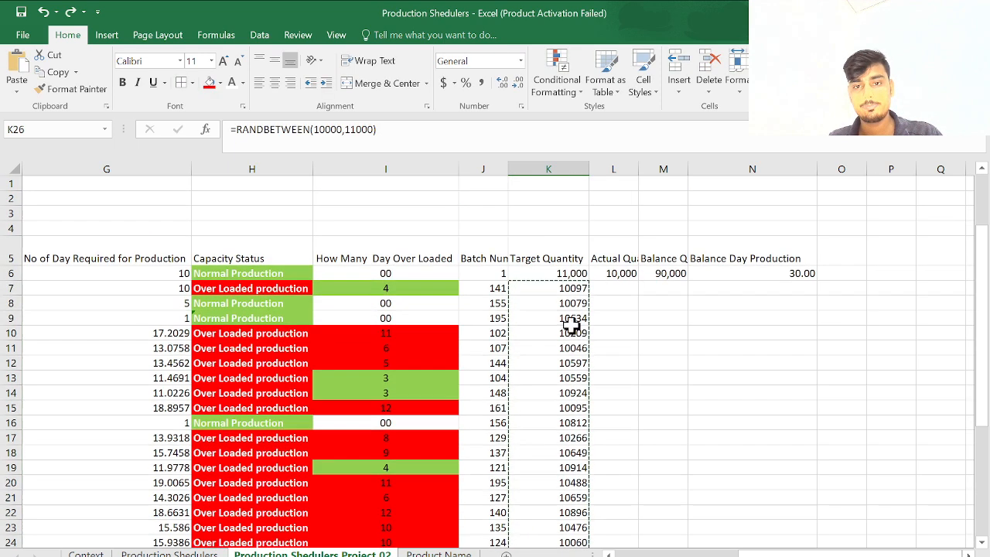
click(565, 288)
key(ctrl+shift+Down)
scroll(565, 289, up, 5)
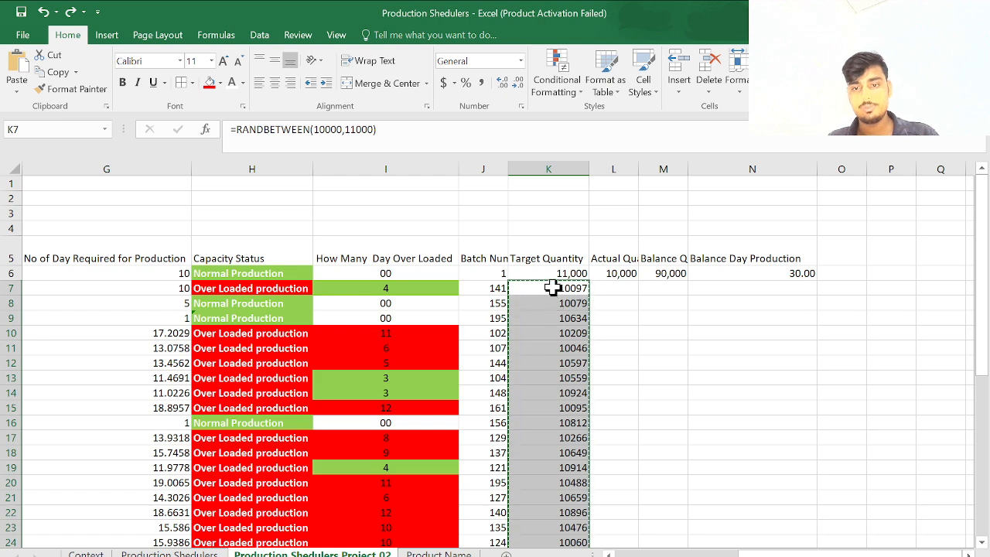
scroll(552, 288, down, 5)
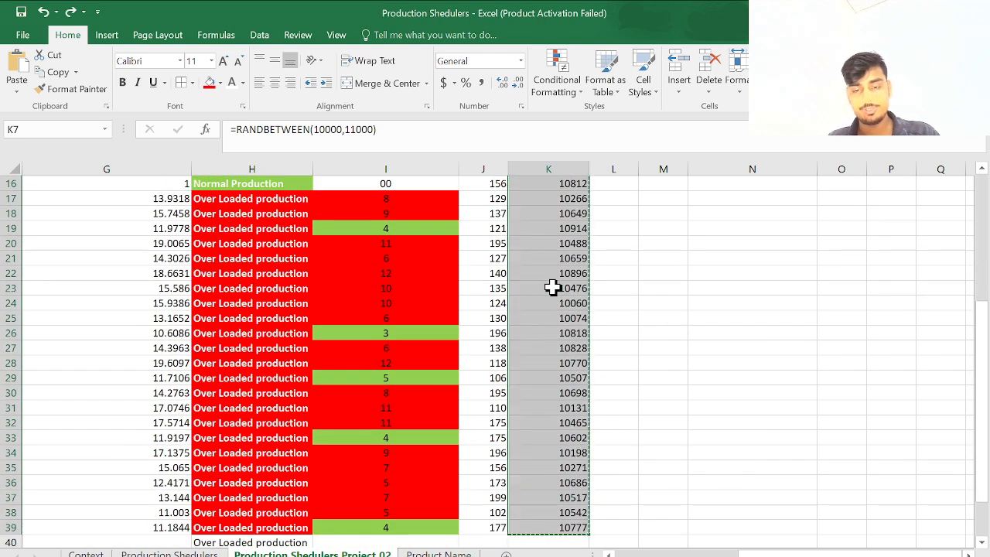
click(607, 333)
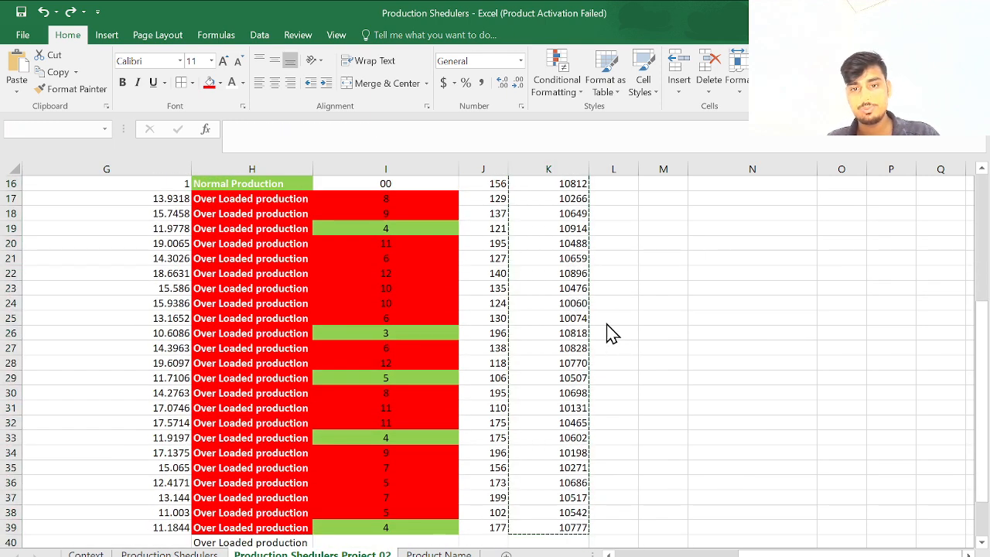
key(ctrl+v)
click(619, 298)
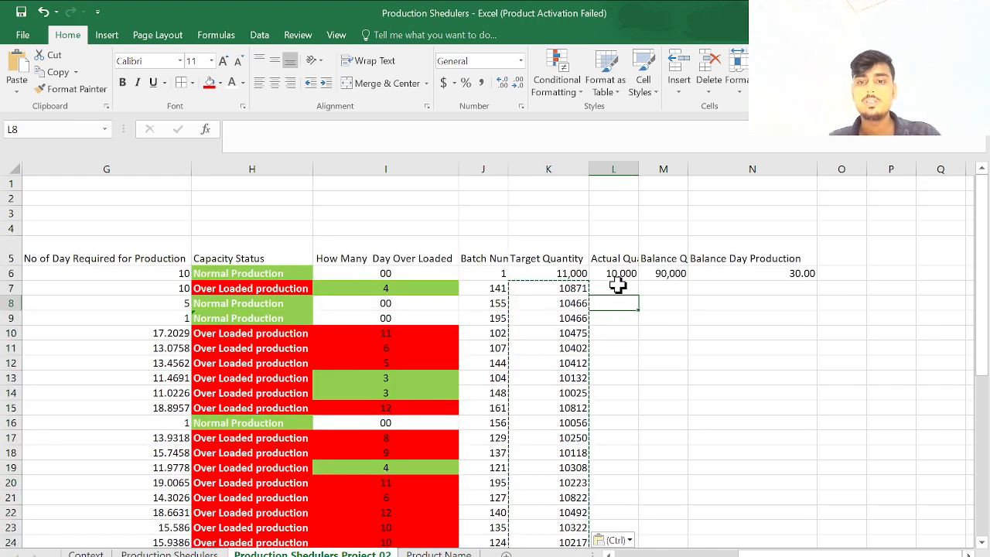
click(618, 285)
text(=)
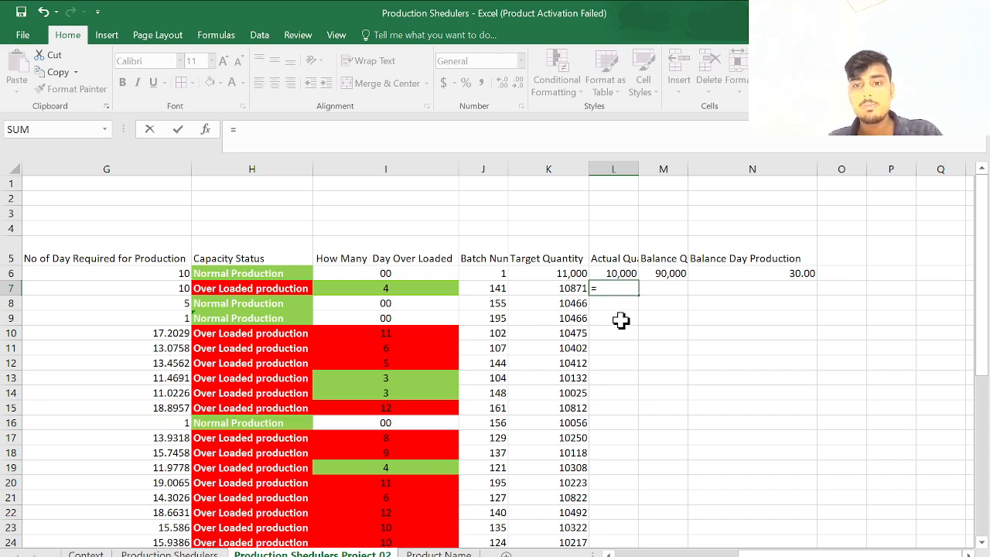
key(BackSpace)
text(\)
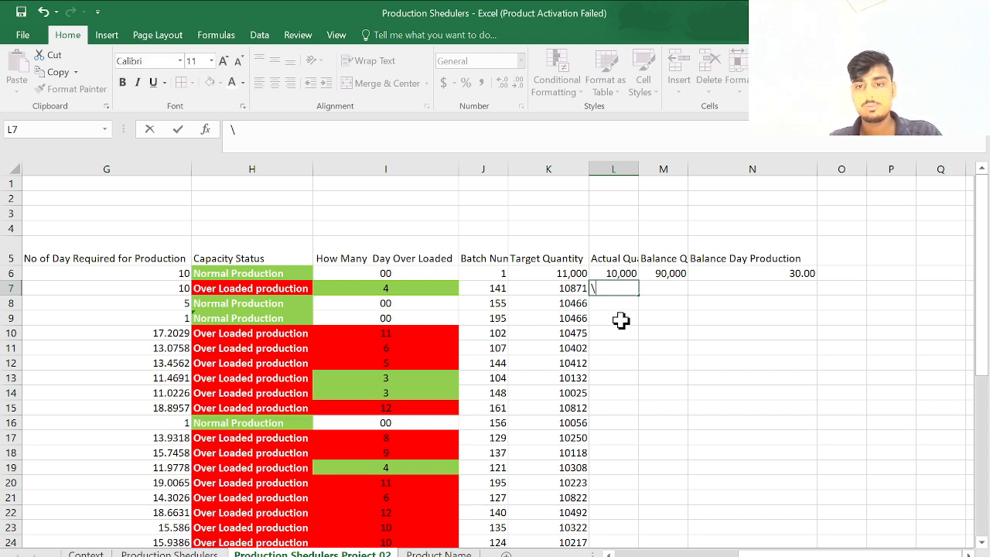
click(621, 321)
- Try to enter =RAND(9000,10000) in L7 of the Actual Quantity column
click(628, 288)
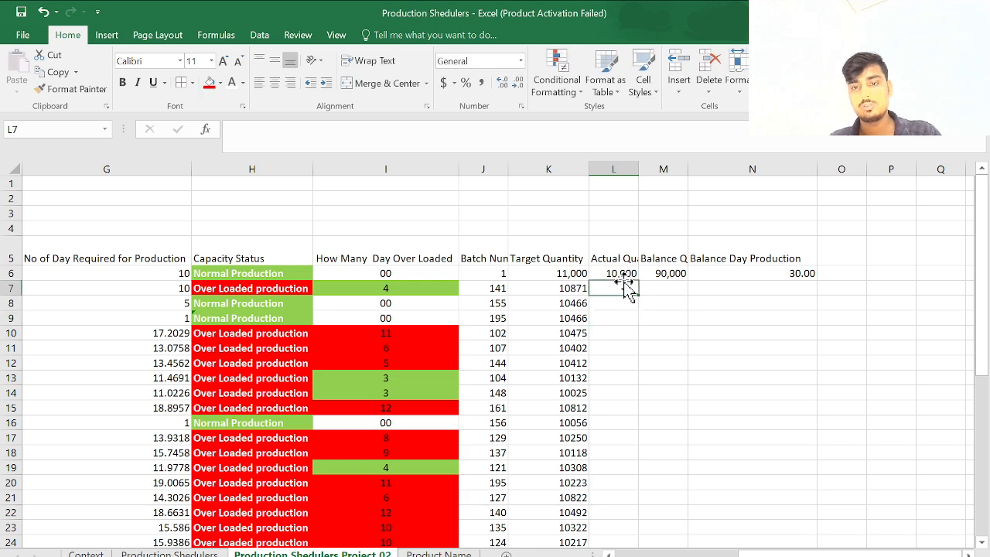
text(=ra)
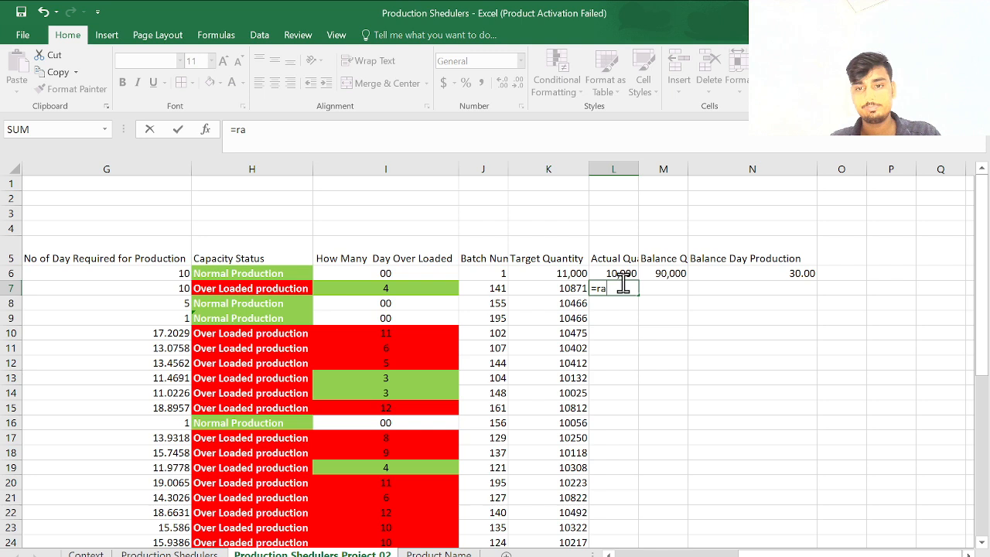
text(nd)
key(Tab)
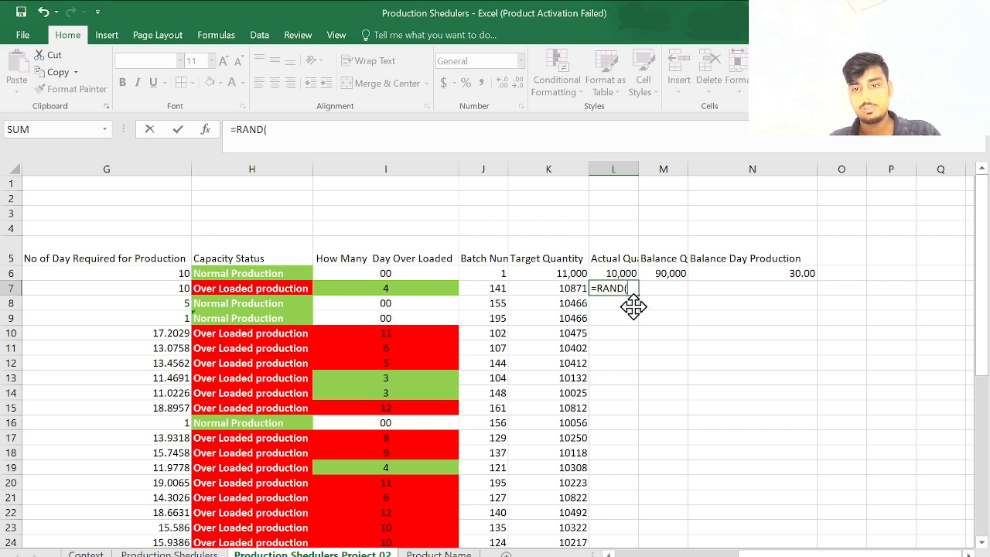
key(BackSpace)
key(BackSpace)
key(BackSpace)
key(BackSpace)
key(BackSpace)
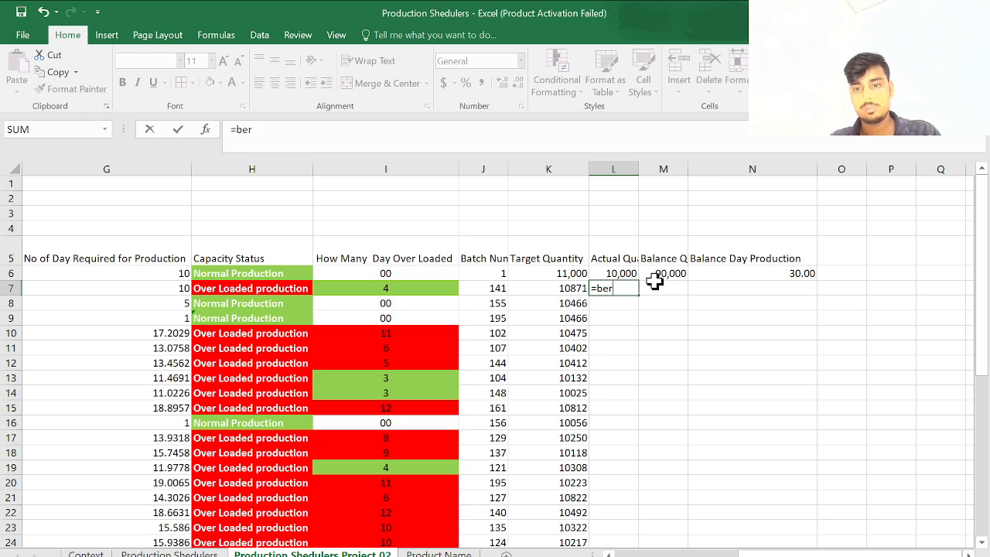
key(BackSpace)
key(BackSpace)
text(ra)
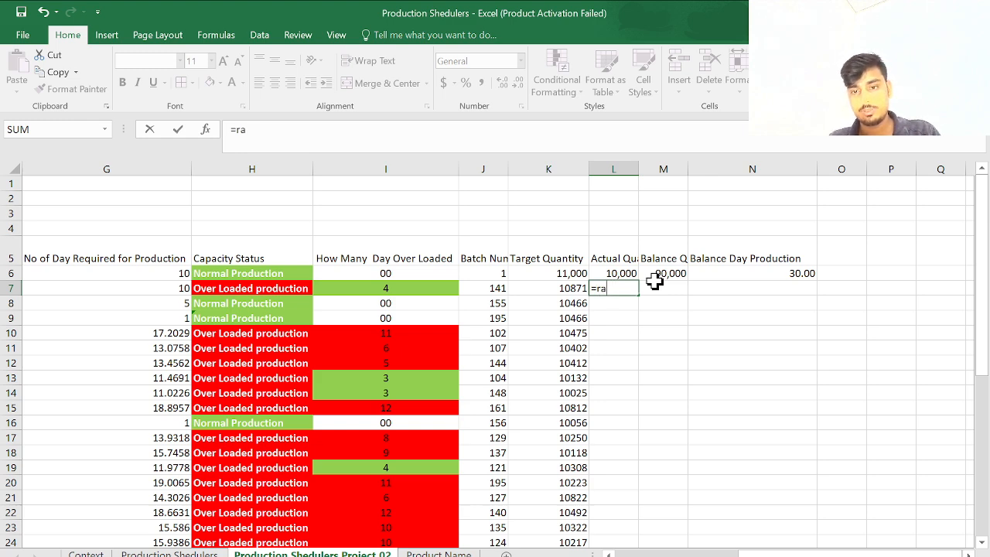
text(nd)
key(Tab)
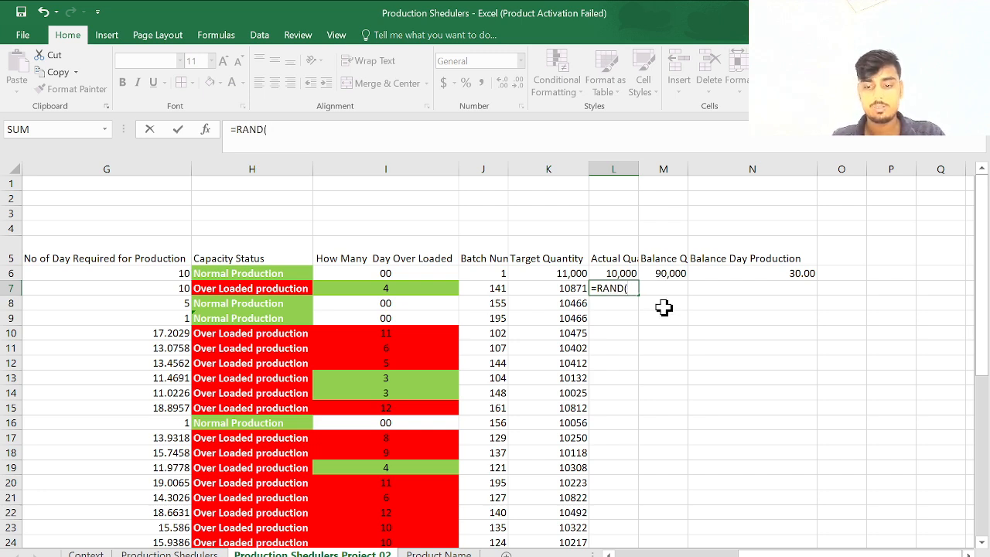
text(9,1000)
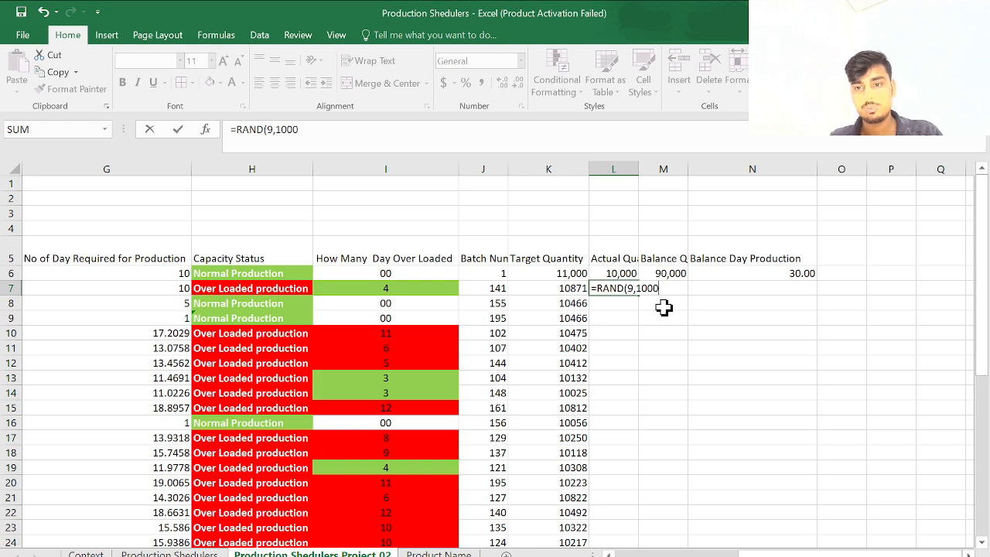
key(BackSpace)
key(BackSpace)
key(BackSpace)
key(BackSpace)
key(BackSpace)
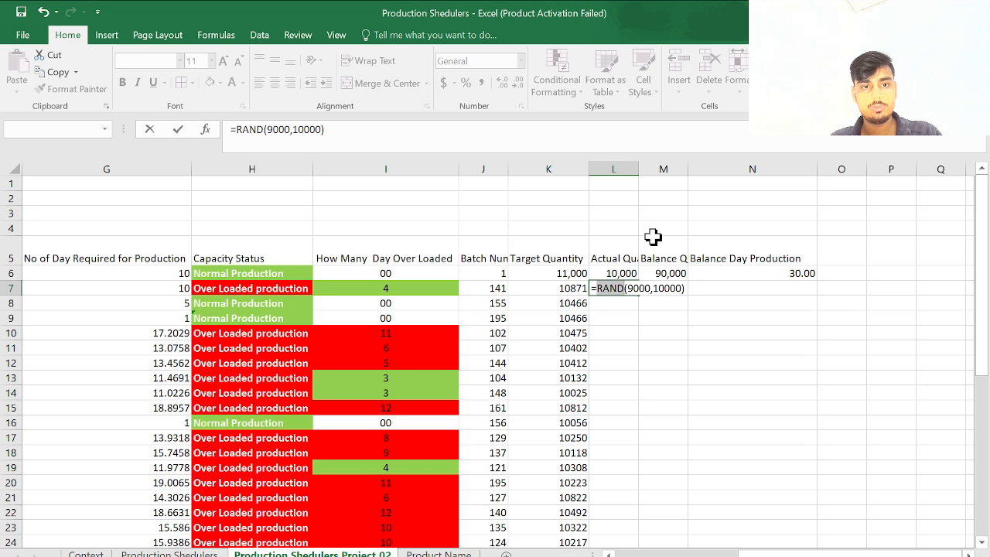
- Correct the function name in L7 so that the formula reads =RANDBETWEEN(9000,10000)
click(264, 130)
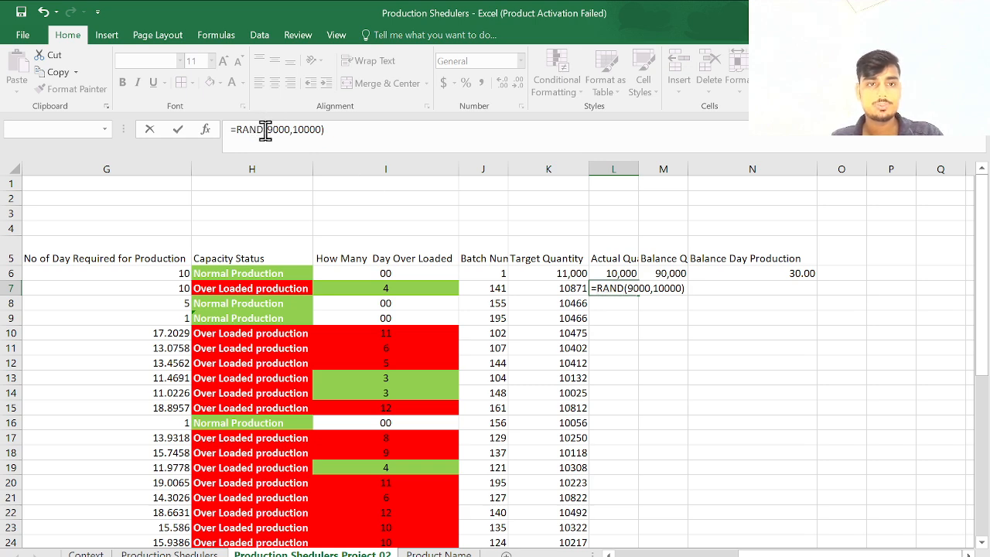
key(BackSpace)
key(BackSpace)
key(BackSpace)
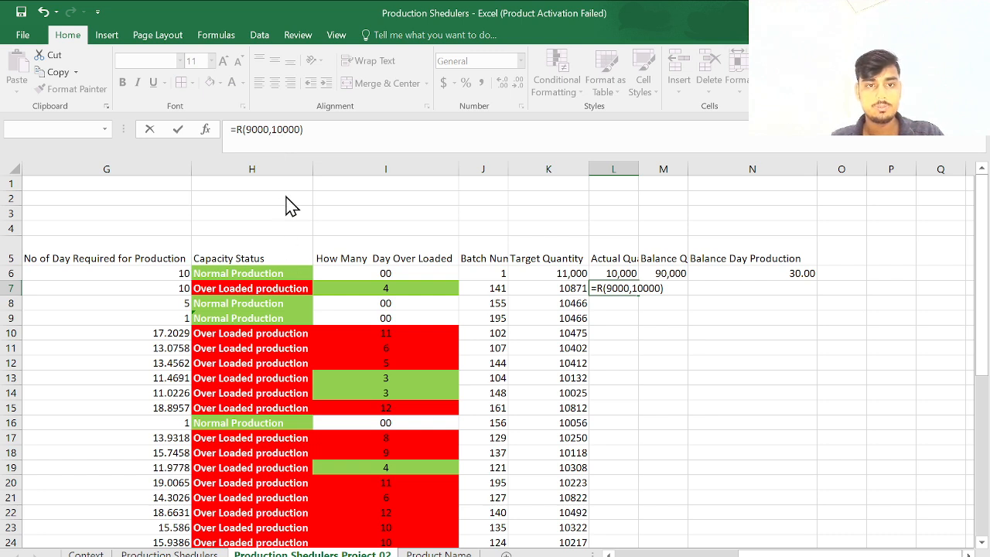
text(ANDBETWEEN)
key(Return)
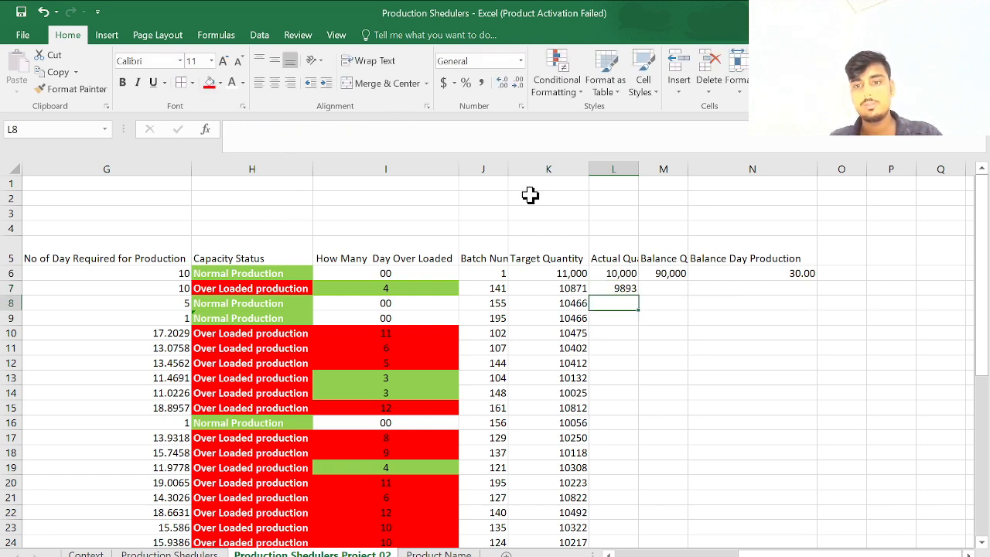
- Fill the L7 formula down the Actual Quantity column to L39
click(624, 288)
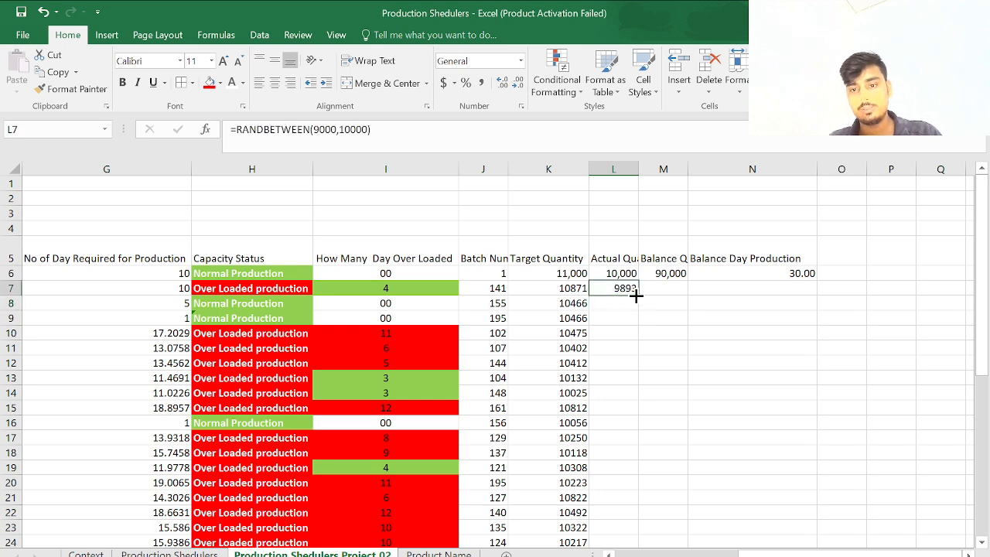
drag(635, 296, 641, 488)
click(636, 304)
click(630, 287)
scroll(640, 488, up, 6)
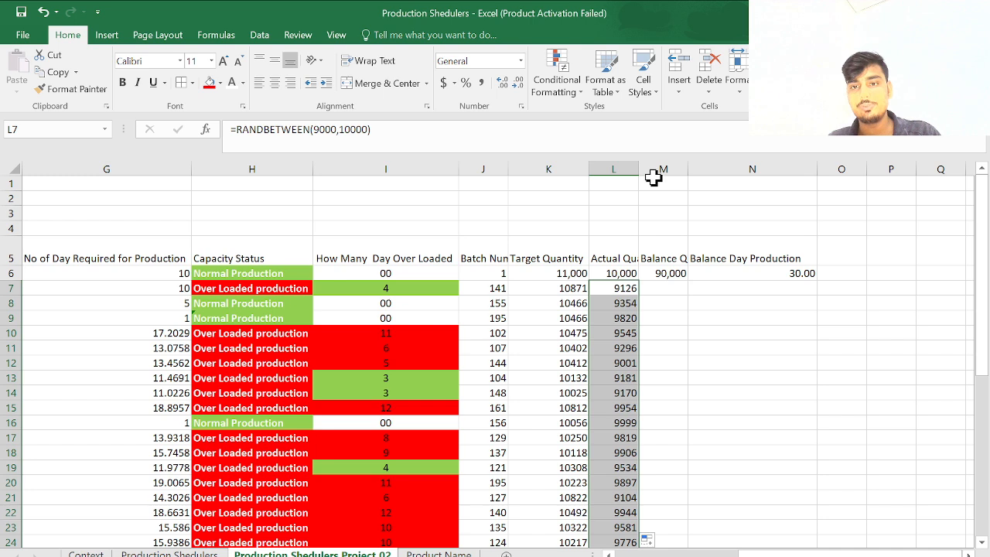
- Fill the =C6-L6 formula from M6 down the Balance Quantity column to M39
click(664, 315)
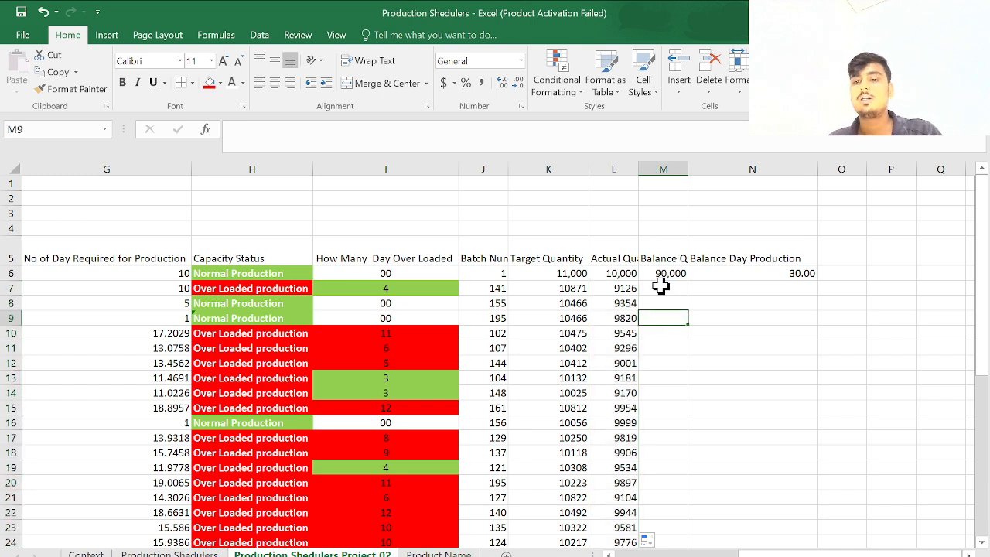
click(661, 287)
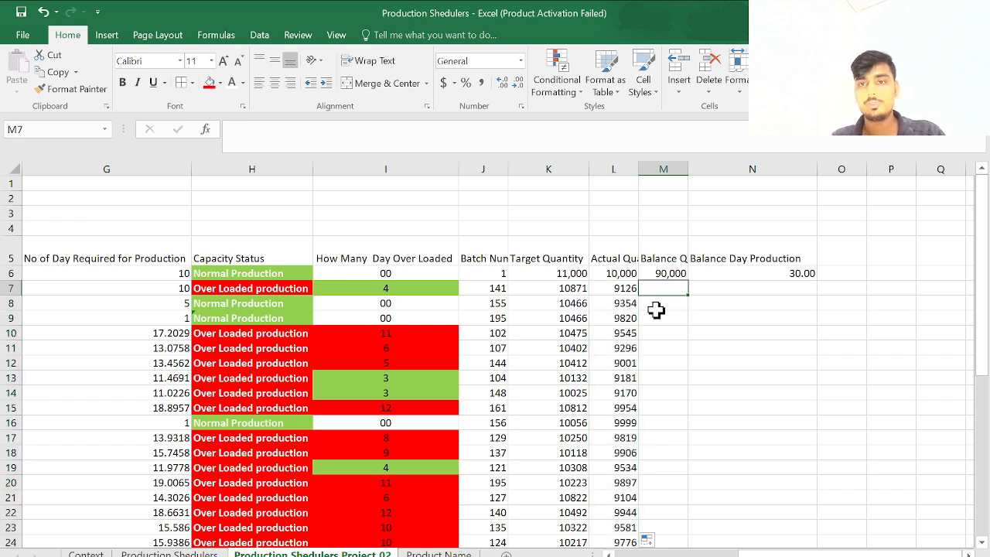
click(675, 274)
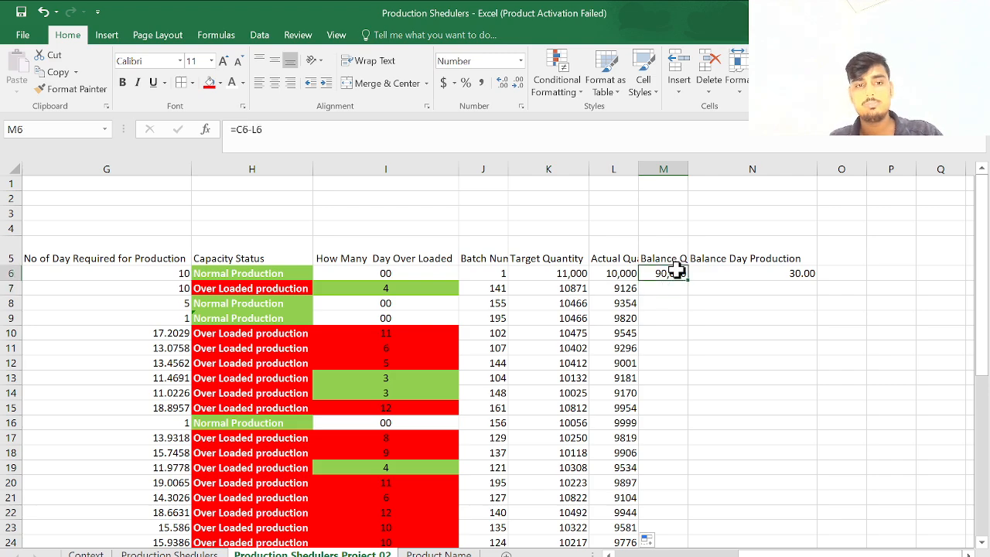
drag(688, 280, 658, 470)
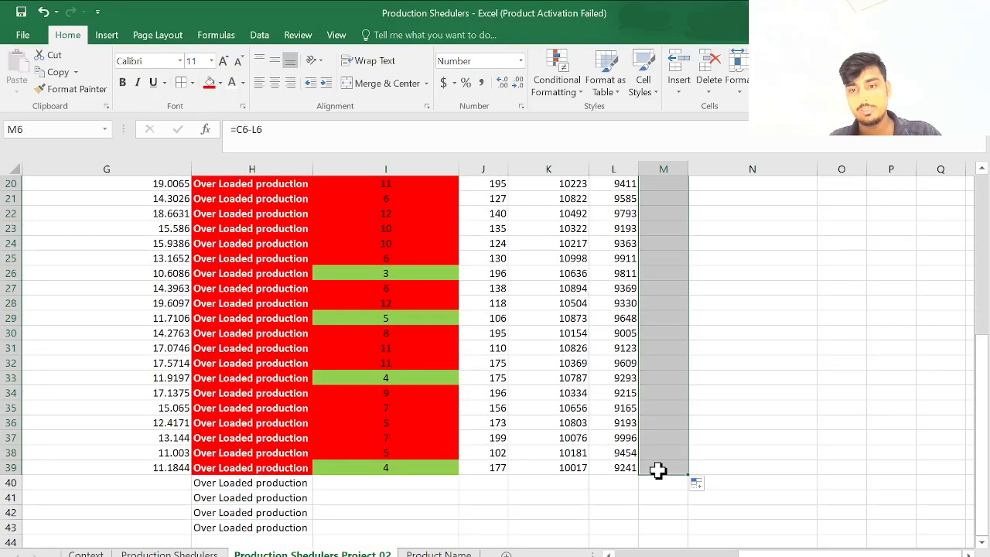
scroll(658, 470, up, 7)
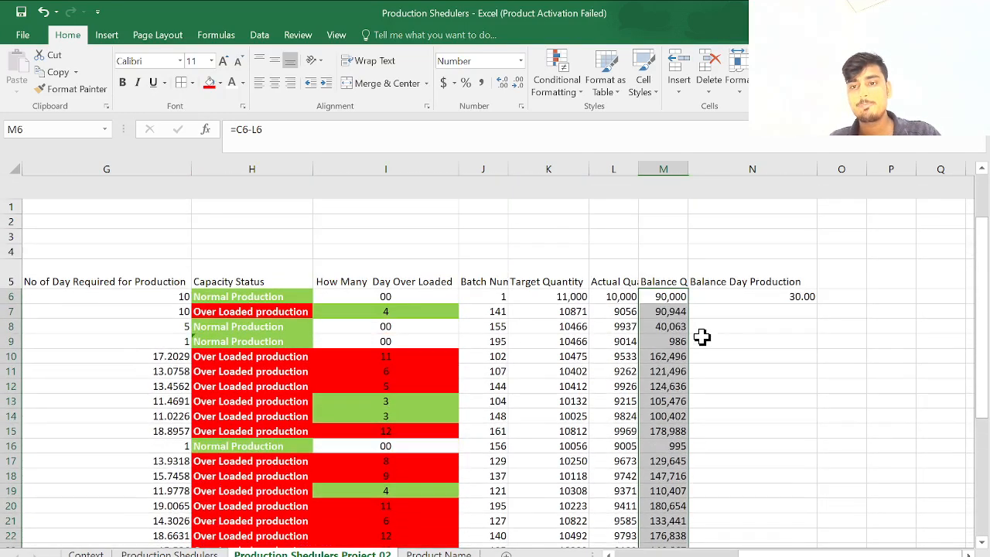
- Fill the =E6-TODAY() formula from N6 down the Balance Day Production column to N39
click(747, 273)
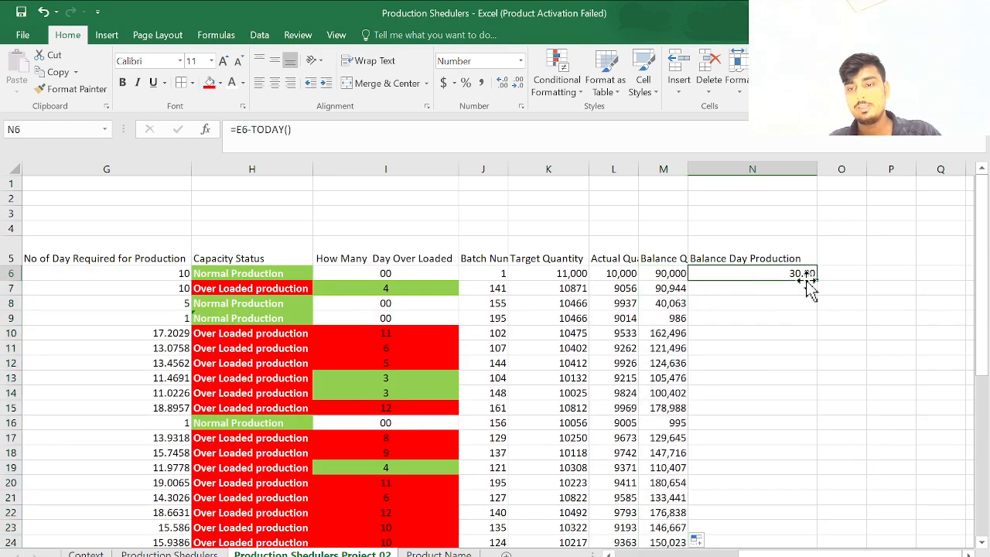
drag(818, 282, 762, 482)
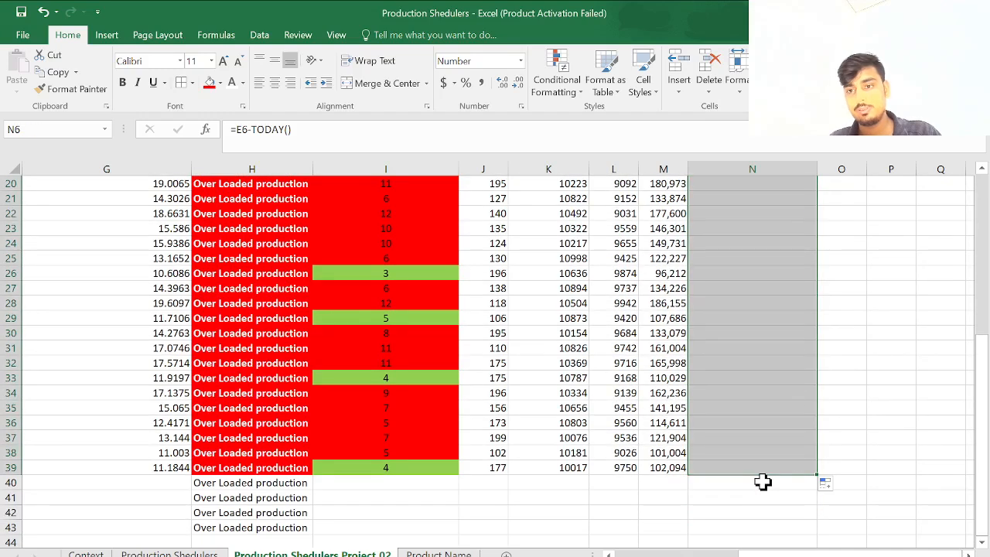
scroll(762, 481, up, 6)
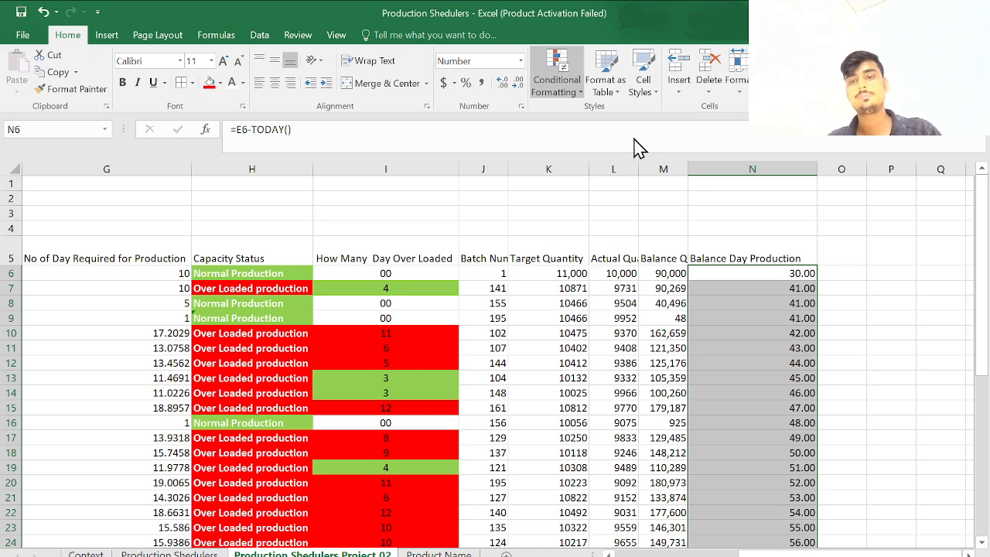
click(609, 267)
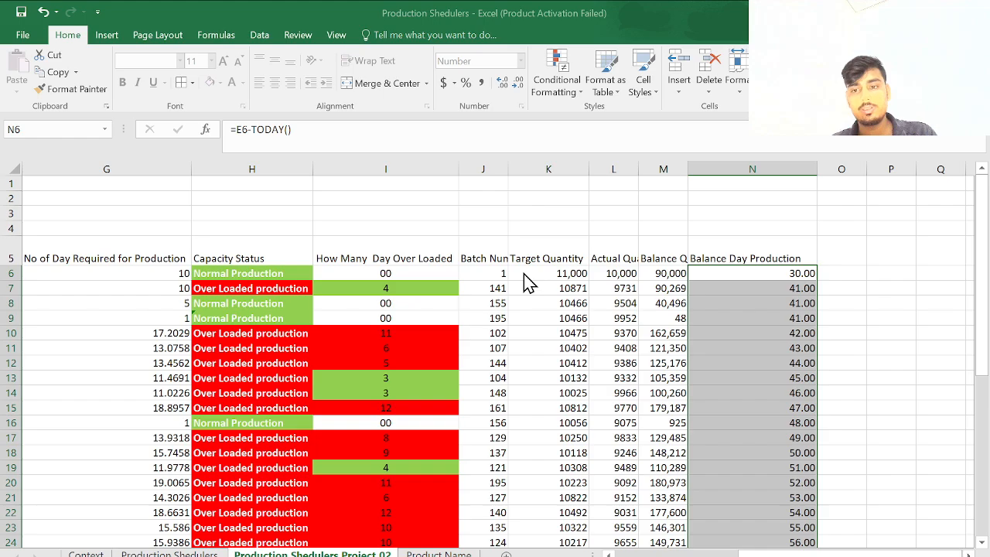
- Move the End Date in E10 back by one year, keeping the day and month at 8/11, and check Balance Day Production
scroll(523, 270, down, 4)
scroll(522, 270, down, 4)
scroll(523, 271, up, 5)
scroll(523, 270, left, 3)
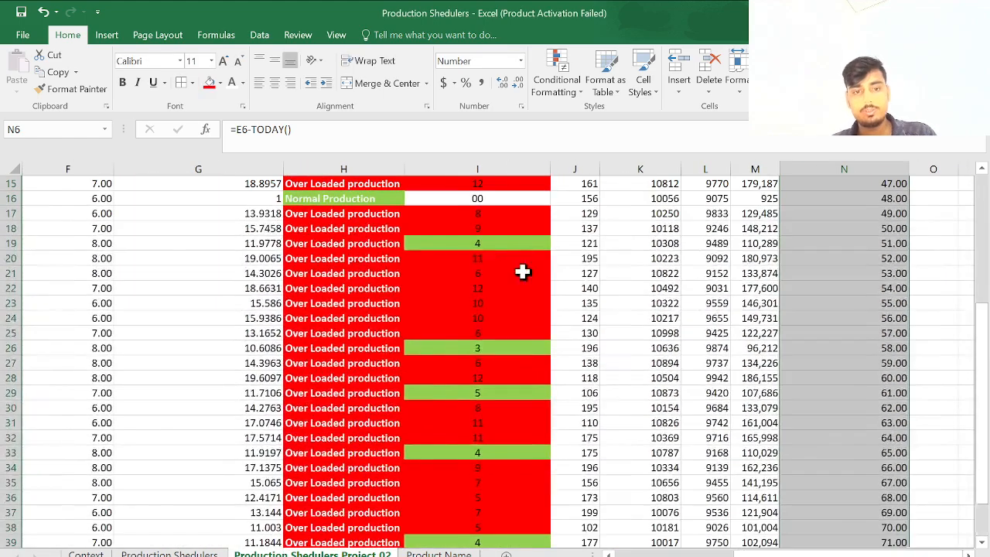
scroll(523, 272, up, 4)
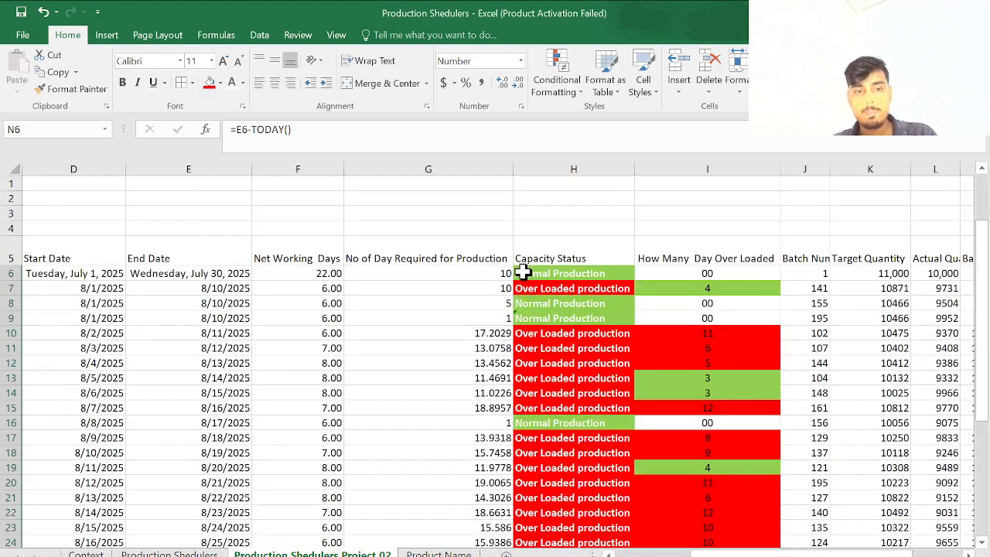
scroll(299, 327, left, 2)
click(297, 332)
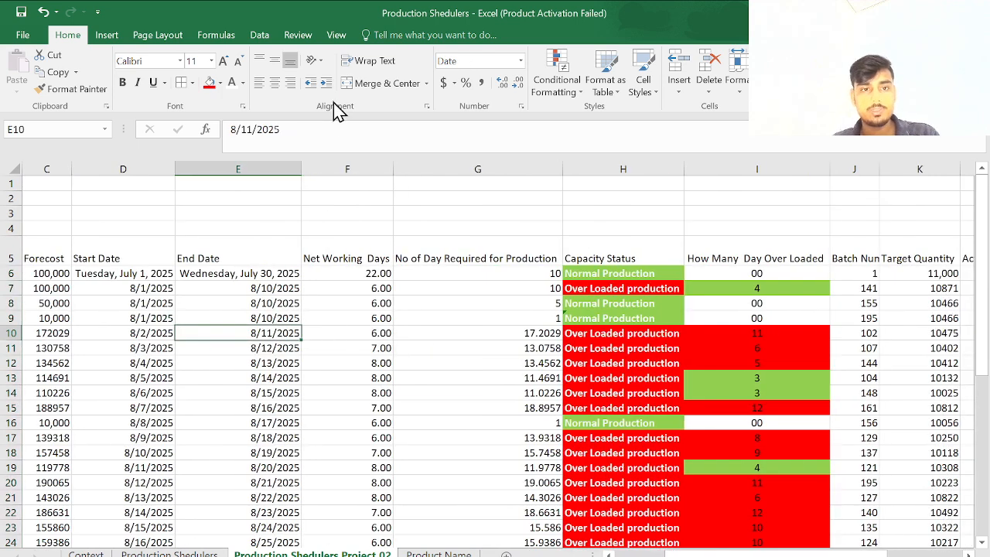
click(314, 129)
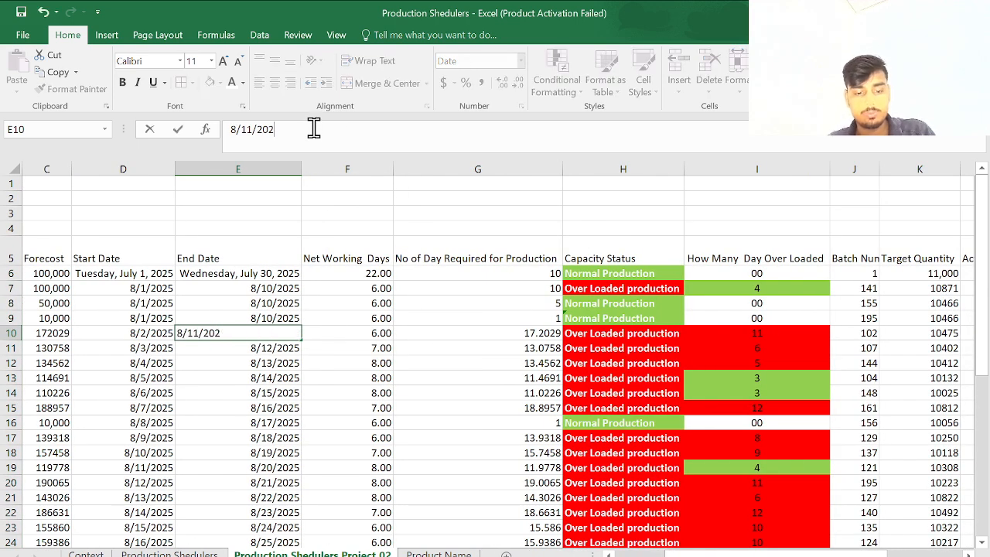
key(Return)
scroll(387, 413, right, 5)
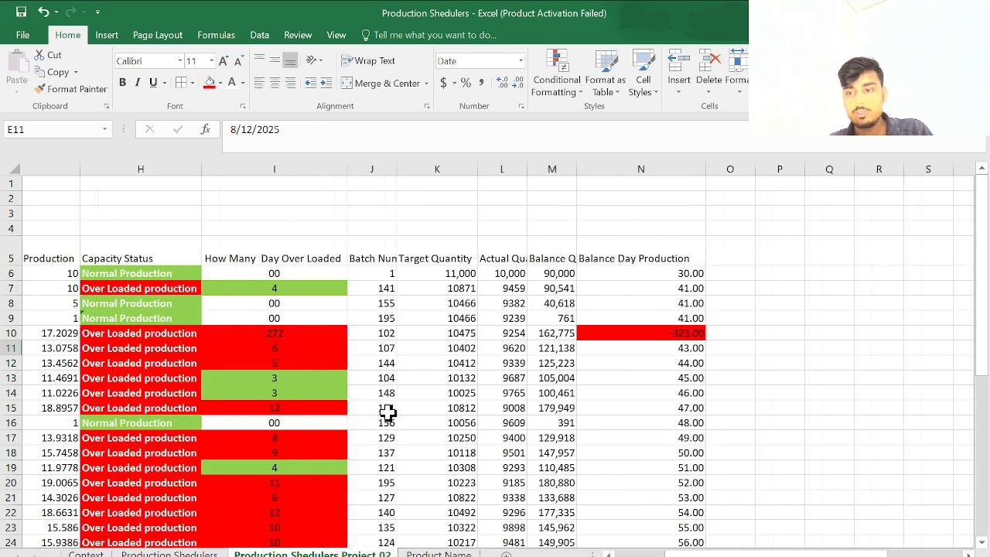
- Undo the last End Date change in E10 and check the Balance Quantity and Balance Day Production columns
click(587, 338)
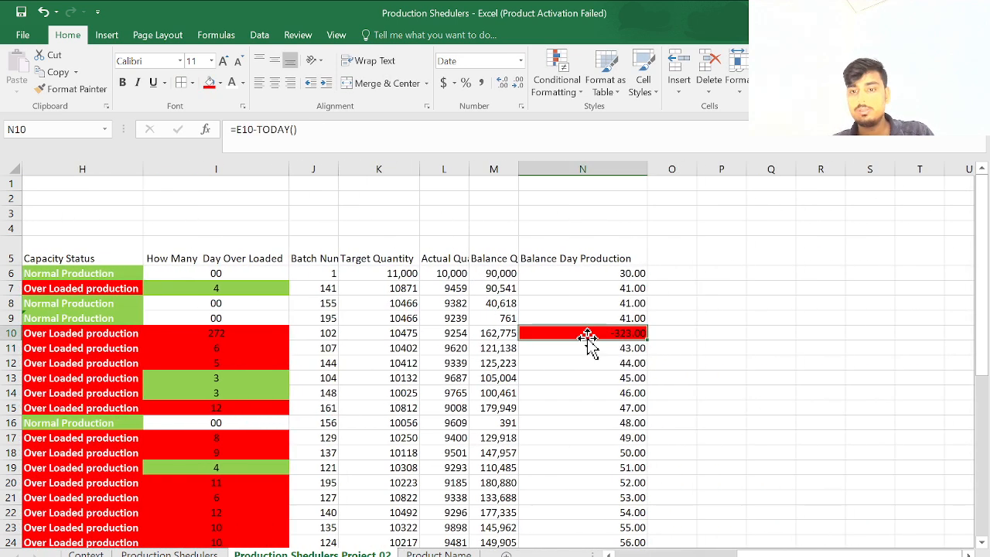
key(ctrl+z)
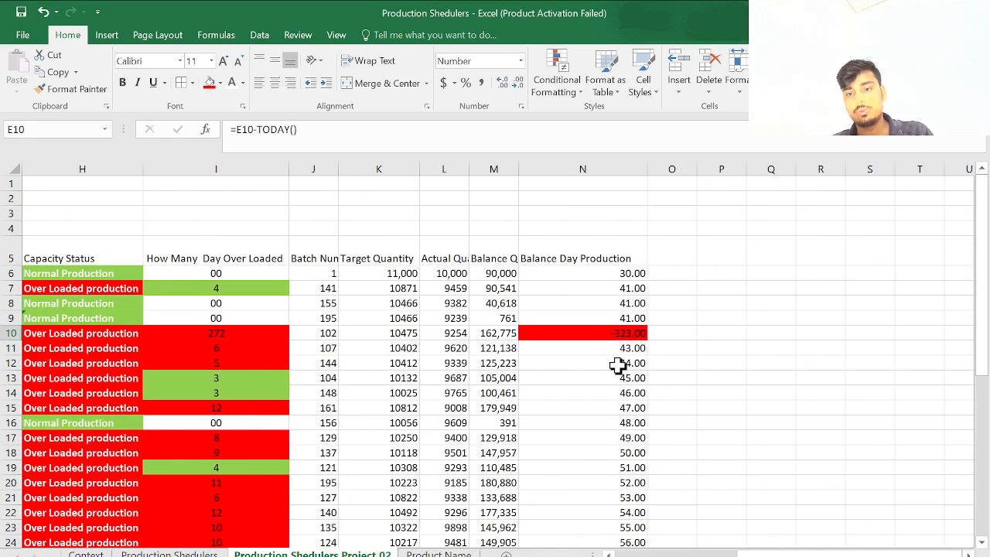
scroll(617, 367, right, 3)
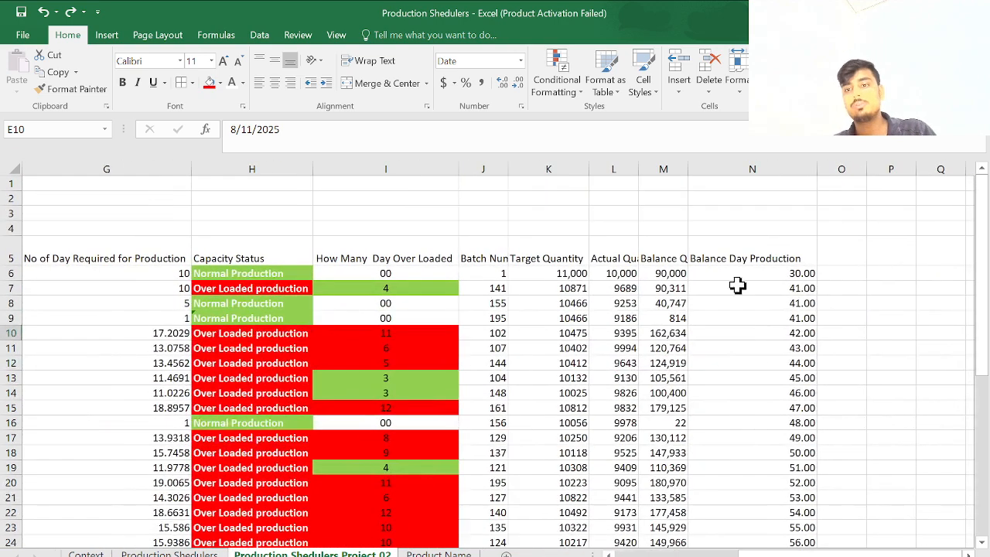
click(736, 286)
click(643, 246)
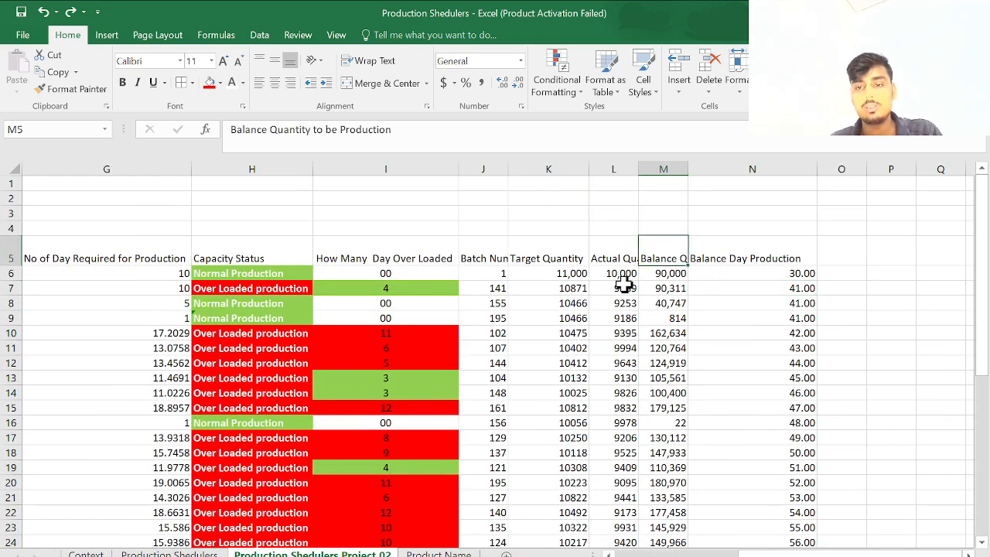
click(612, 318)
click(663, 318)
scroll(670, 317, right, 2)
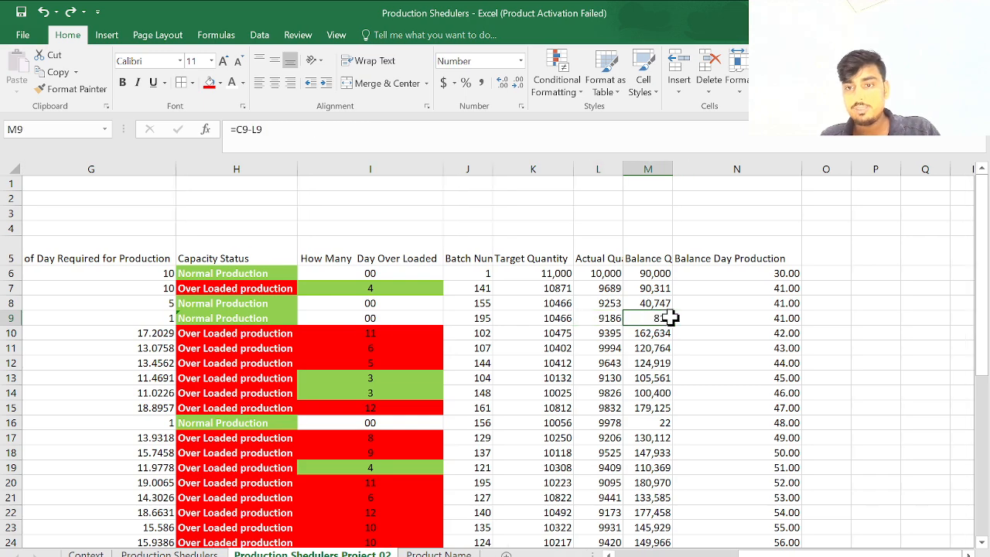
- Format the Balance Day Production values in N6:N39 as bold green text and look over the column
click(601, 262)
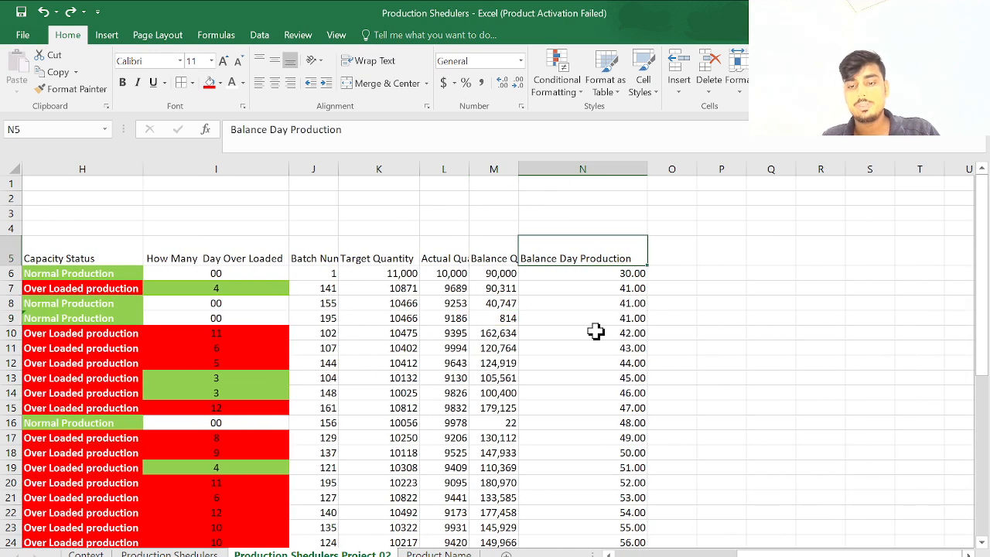
drag(596, 332, 592, 272)
click(592, 275)
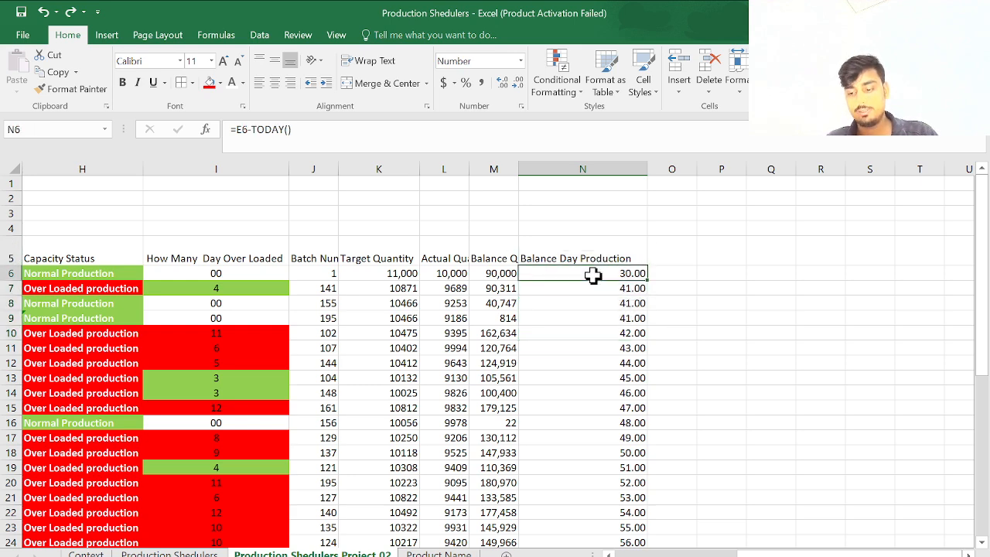
key(ctrl+shift+Down)
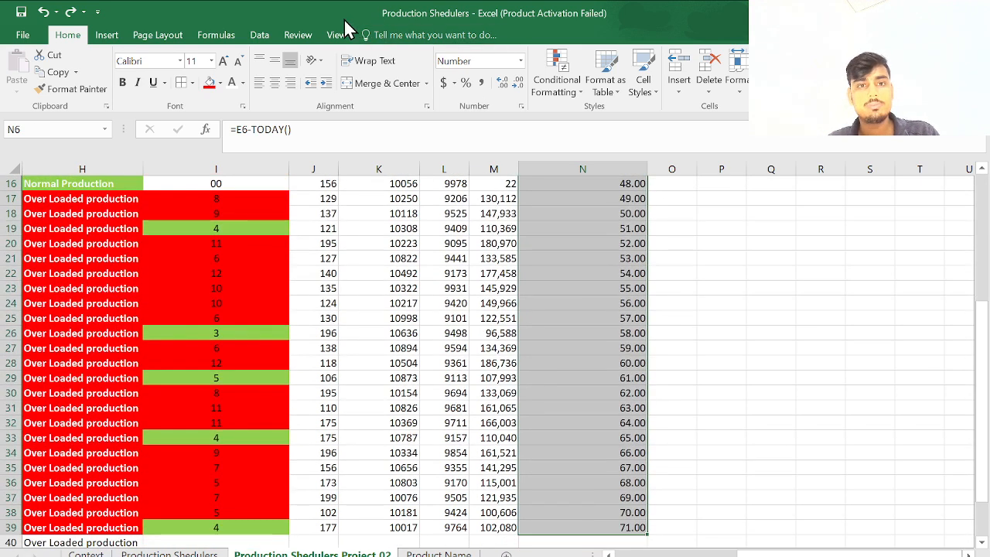
click(598, 281)
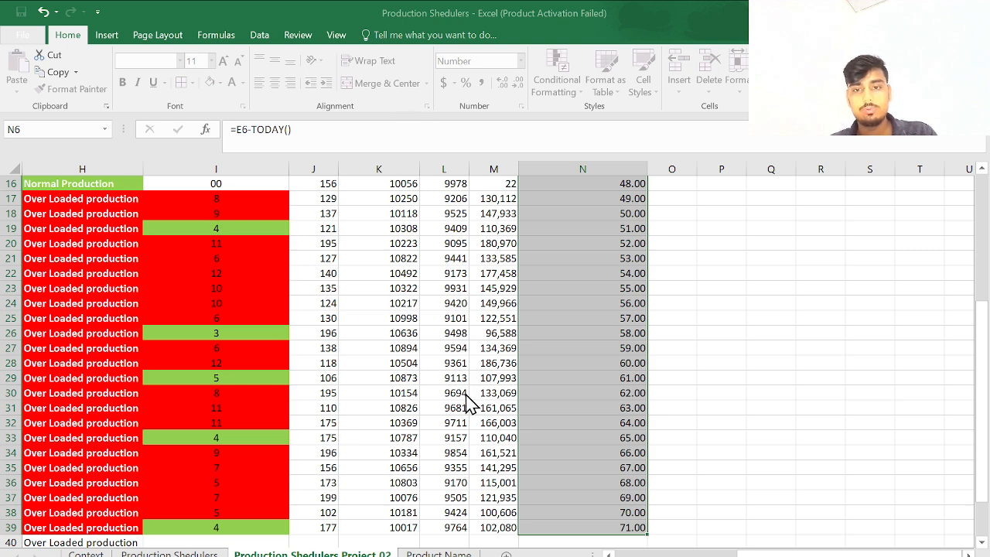
click(564, 258)
scroll(564, 258, up, 4)
click(597, 215)
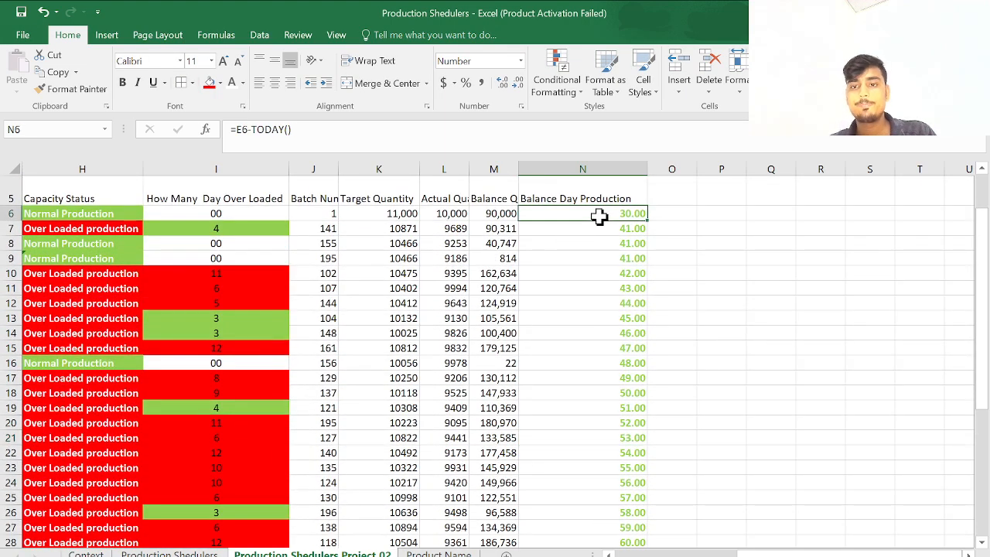
scroll(599, 217, down, 2)
scroll(599, 217, up, 2)
scroll(599, 217, down, 3)
scroll(599, 217, up, 4)
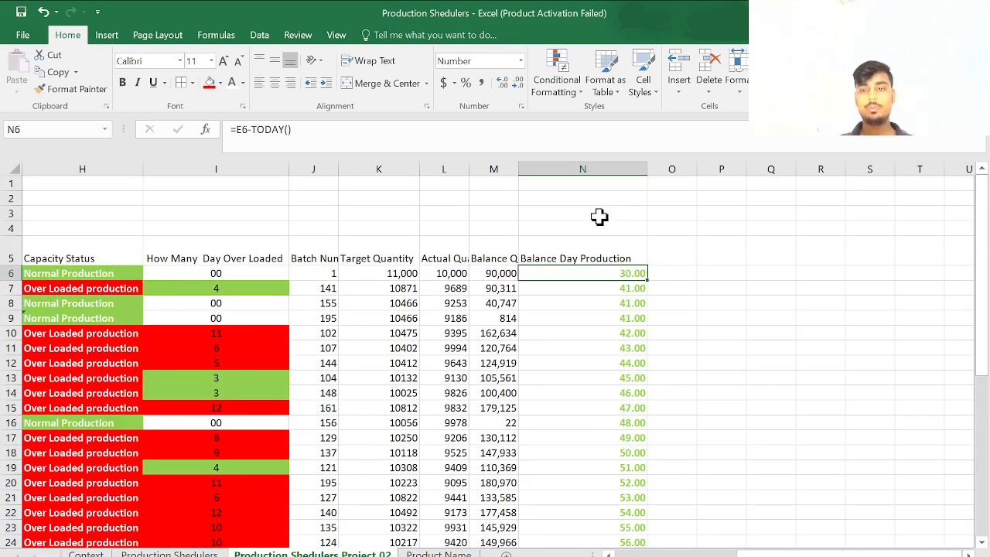
- Add a "% Efficiency" column heading in O5, beside Balance Day Production
click(682, 255)
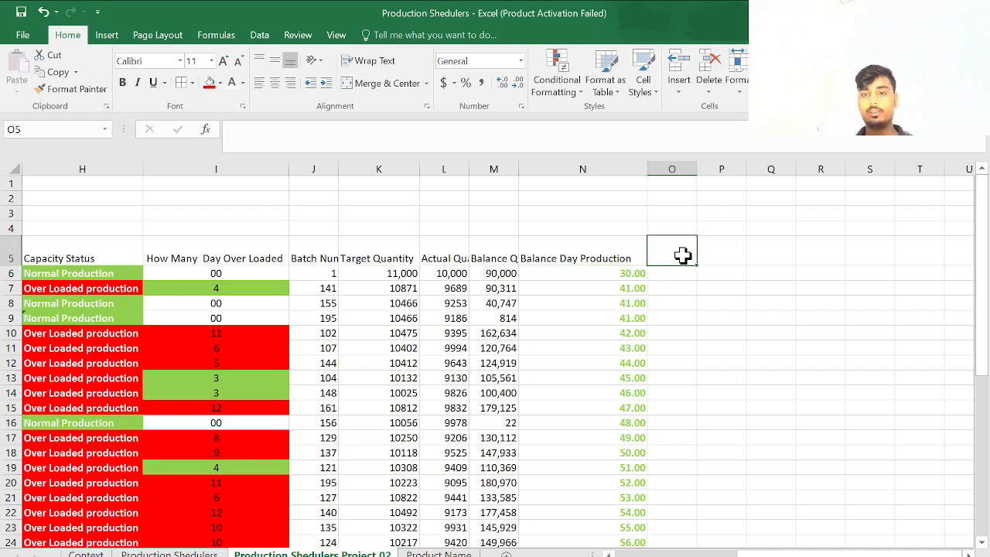
text(Efficiency)
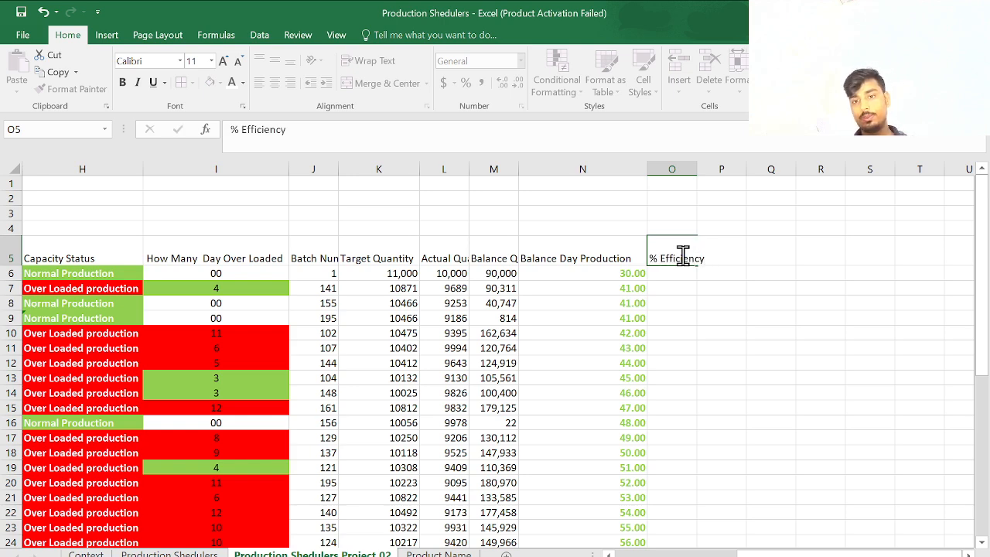
key(Return)
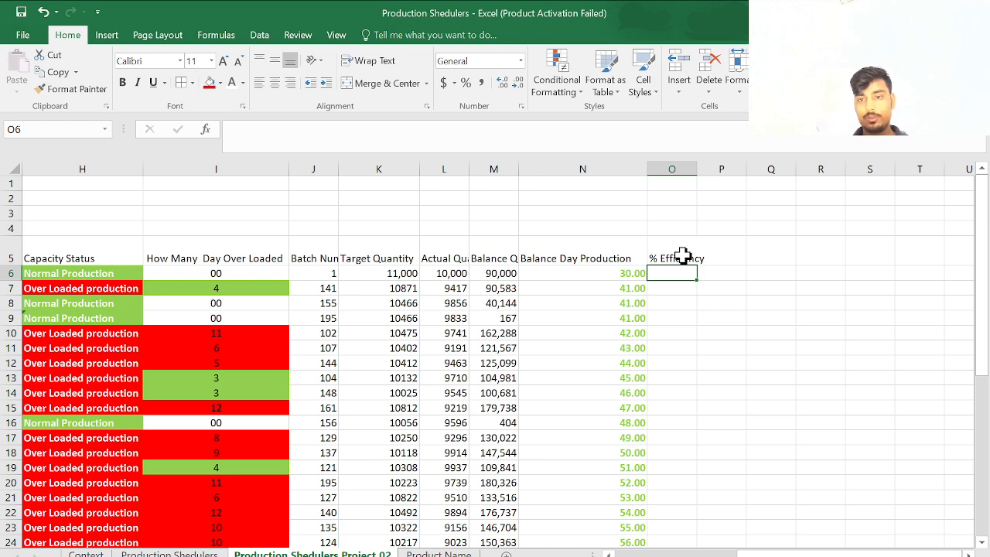
- Examine the entries in the Batch Number, Target Quantity and Actual Quantity columns down to row 39
click(344, 338)
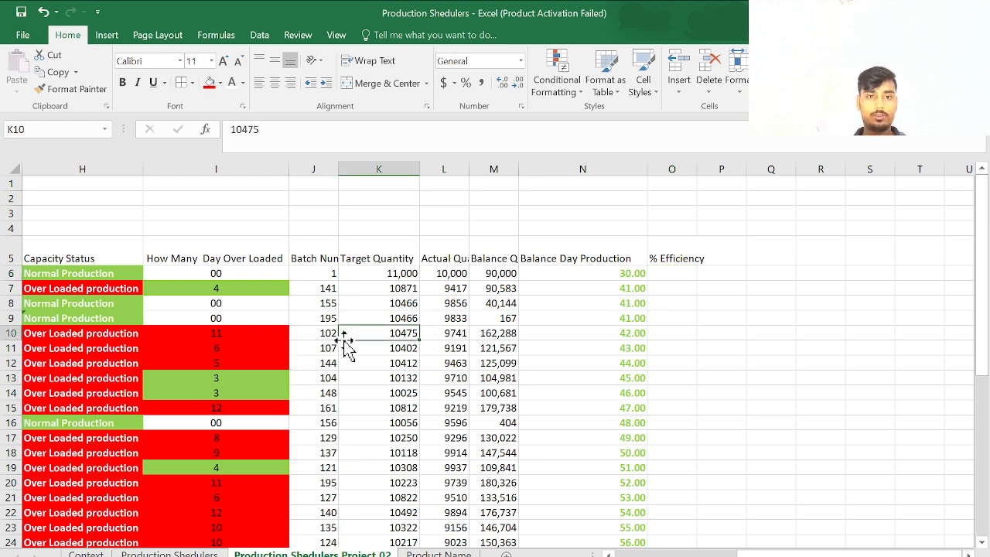
click(328, 288)
scroll(331, 285, down, 1)
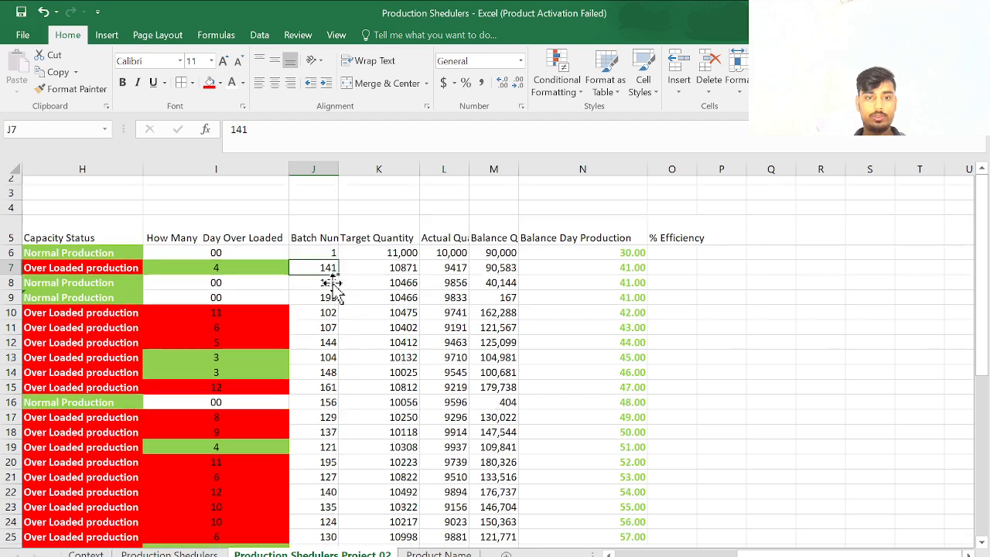
click(331, 288)
click(333, 316)
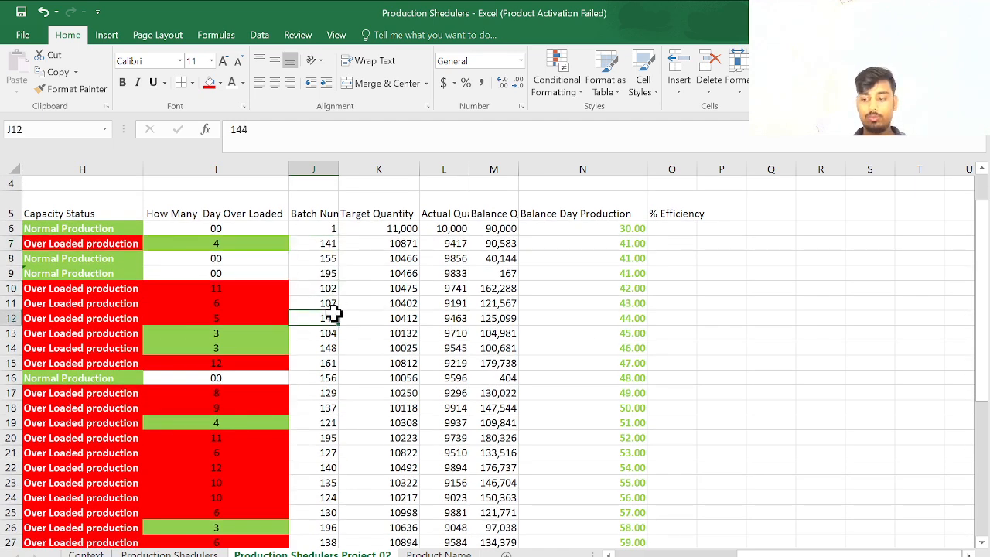
key(Page_Down)
key(Right)
key(Right)
key(Left)
click(460, 321)
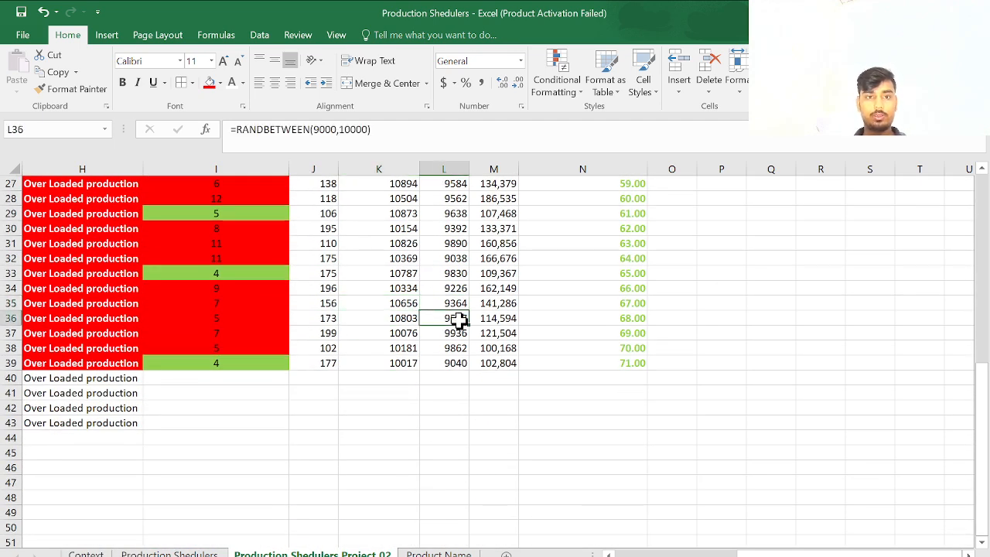
scroll(459, 321, up, 4)
click(455, 347)
scroll(453, 348, up, 5)
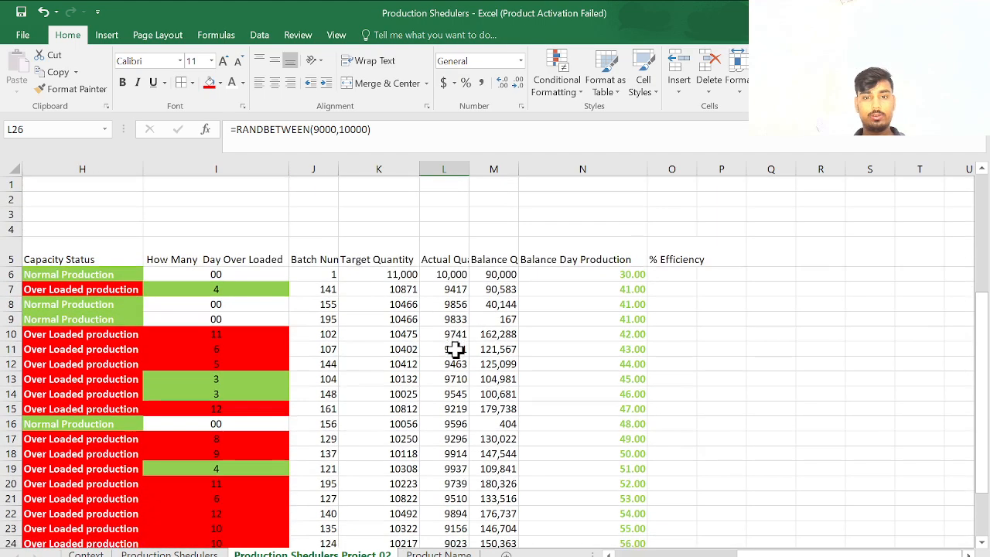
- Replace the Actual Quantity formulas in L6:L39 with fixed values by copying the range and pasting values over it
click(449, 275)
key(ctrl+shift+Down)
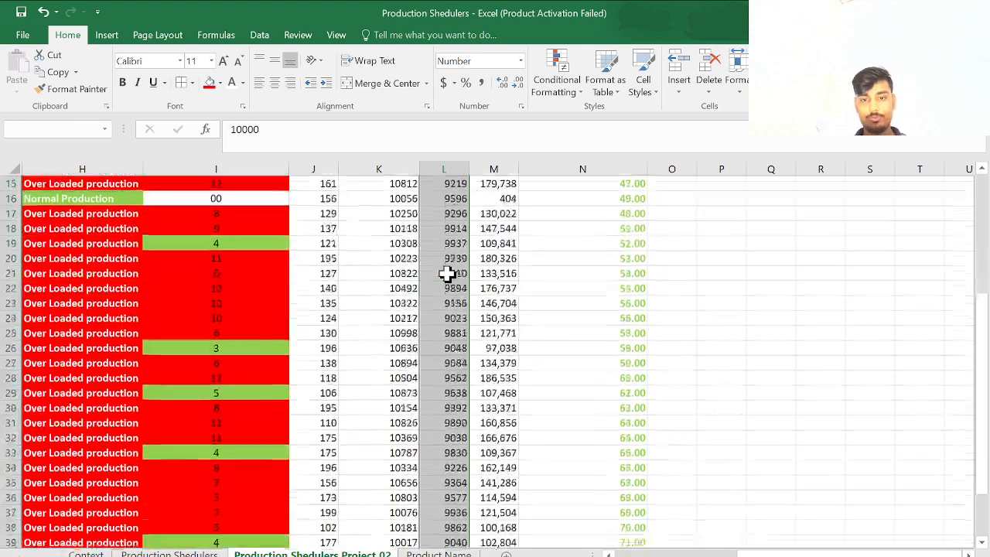
key(ctrl+c)
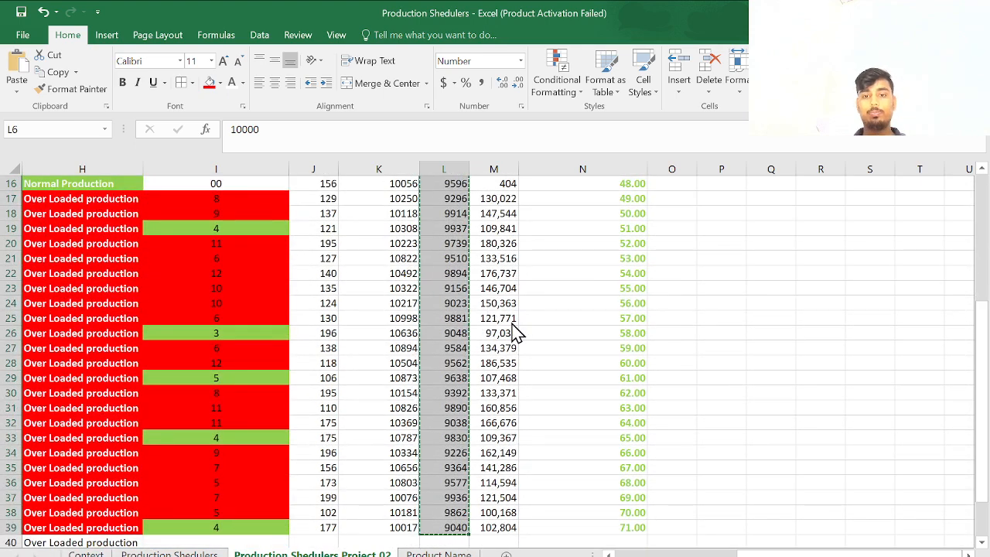
key(ctrl+v)
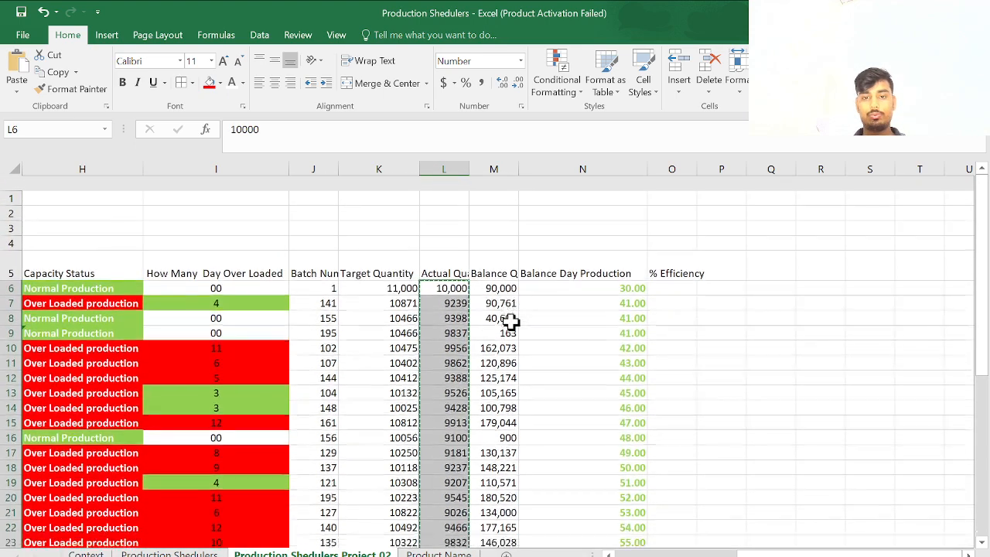
- Enter the formula =L6/K6 in O6 to divide the actual quantity by the target quantity
click(682, 287)
click(676, 272)
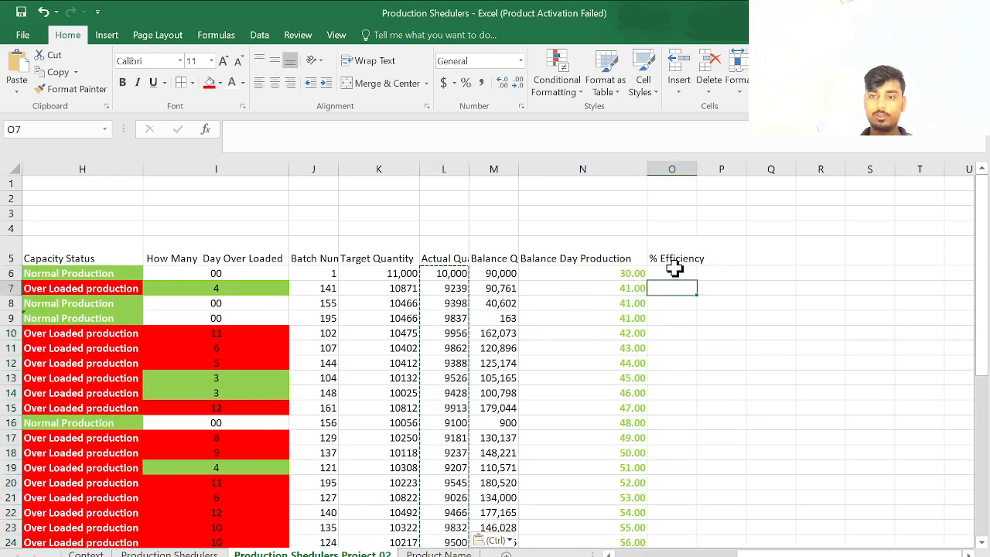
text(=)
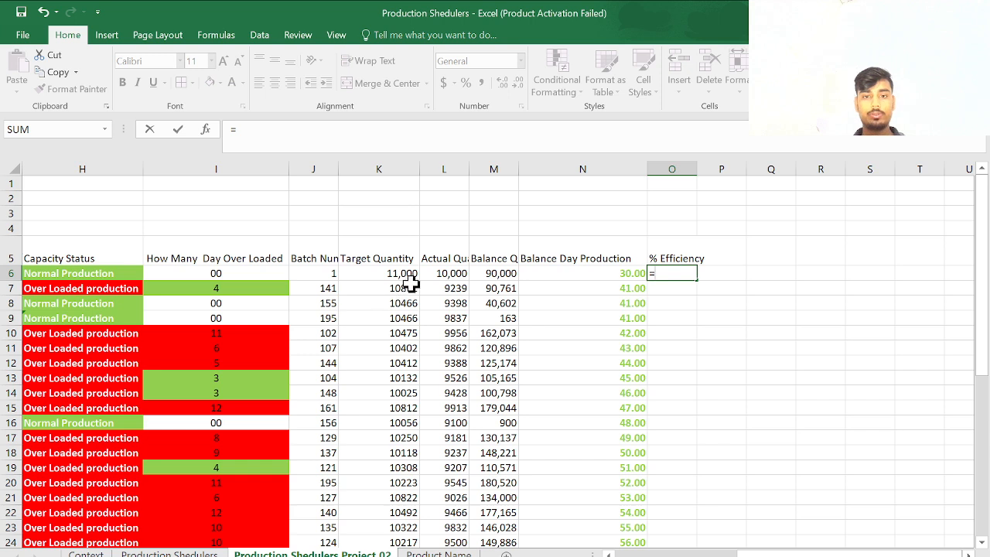
click(436, 276)
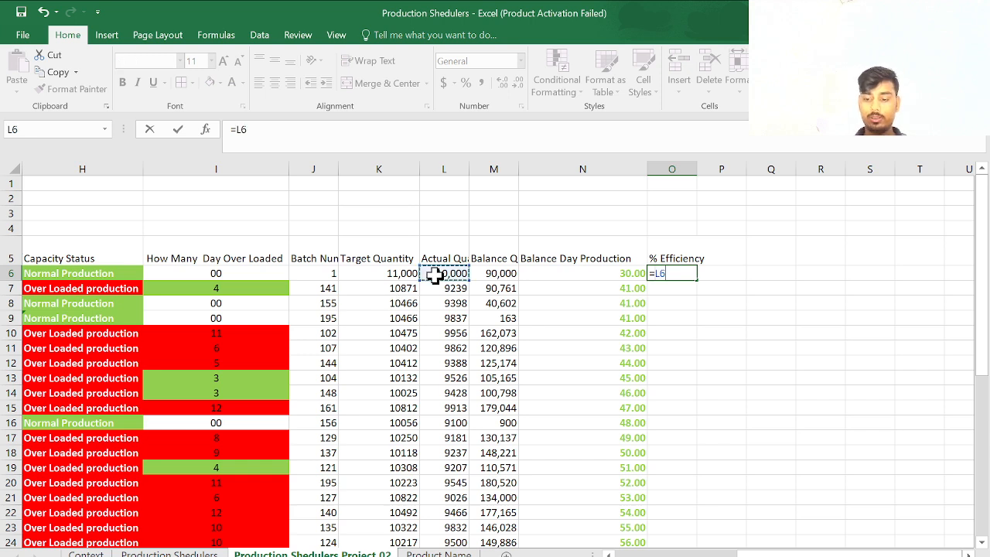
click(389, 275)
key(Return)
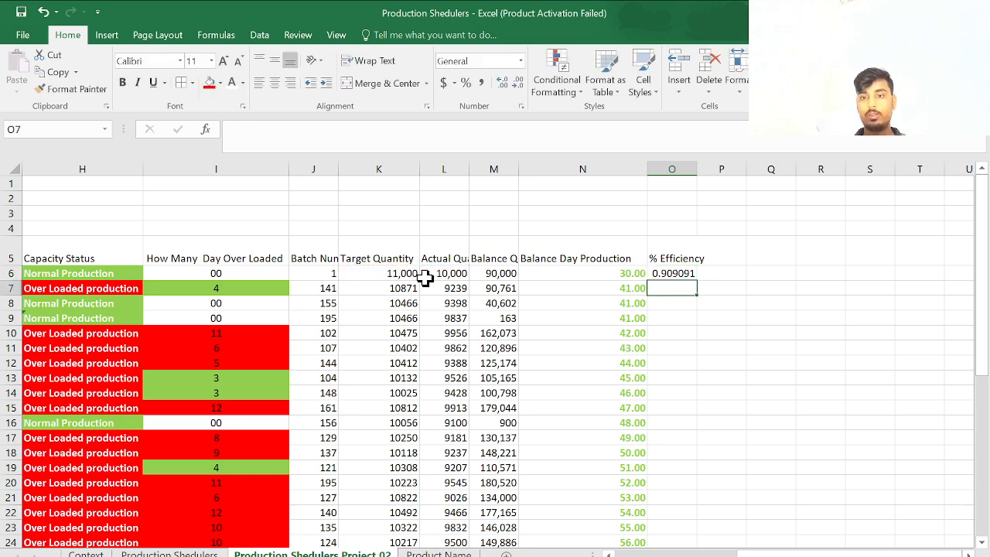
- Fill the O6 formula down the % Efficiency column to O39 and format the range as percentages
click(665, 273)
drag(696, 279, 658, 469)
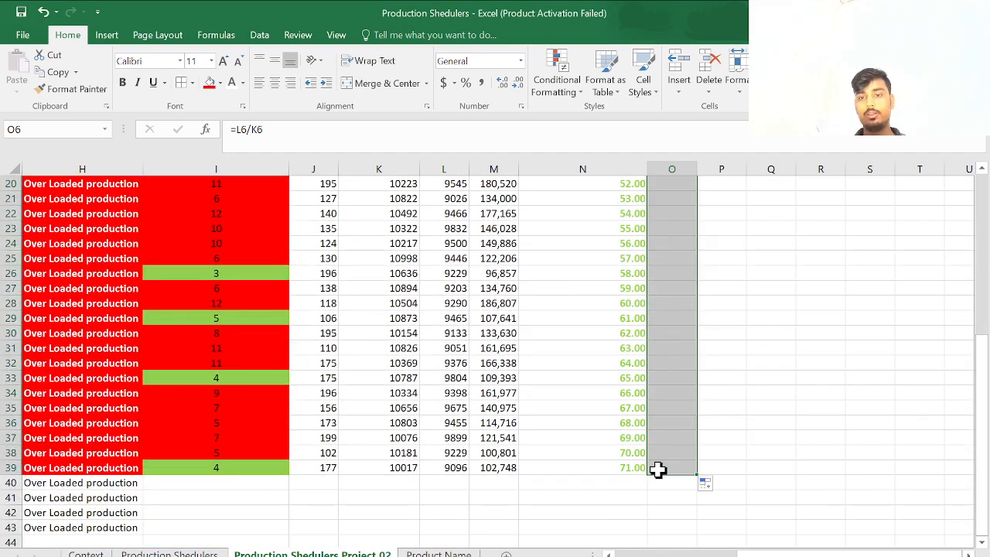
click(467, 82)
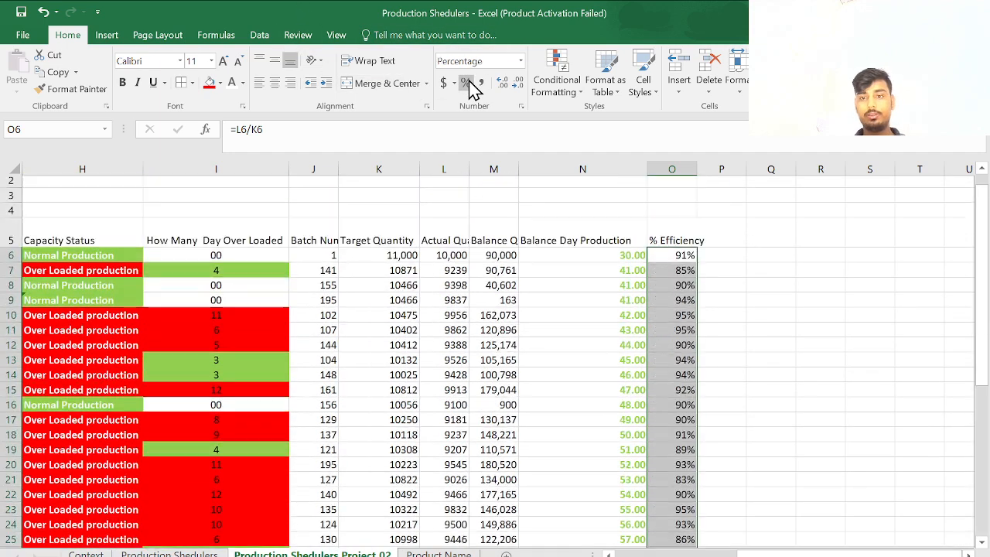
click(689, 303)
scroll(703, 281, down, 1)
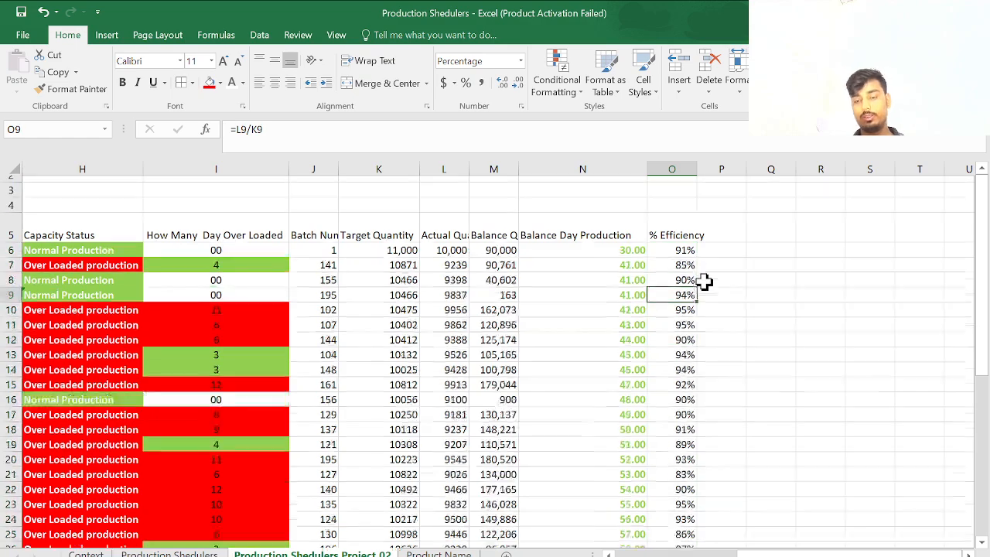
scroll(705, 280, down, 4)
scroll(704, 280, up, 5)
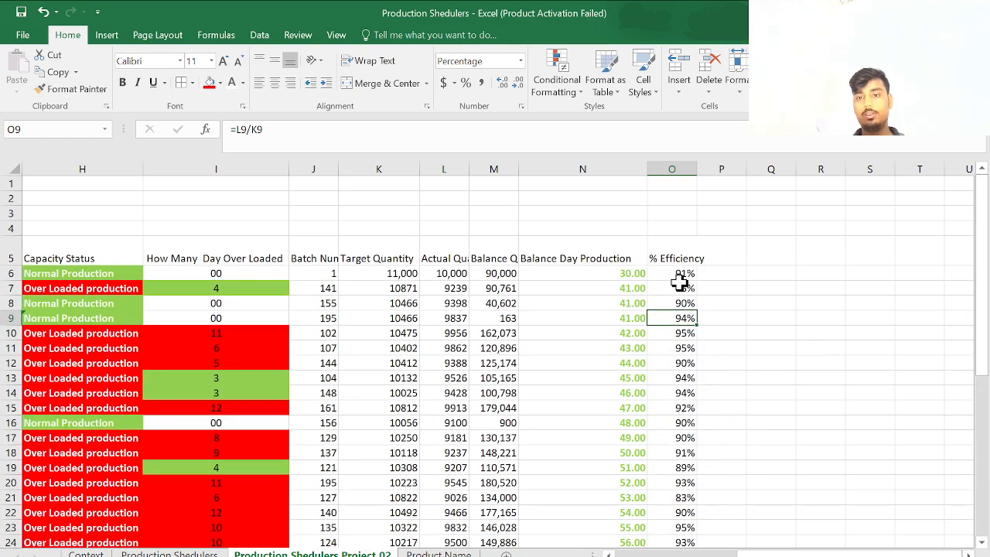
- Select the % Efficiency range O6:O39 and examine its percentages and formulas
drag(679, 275, 686, 464)
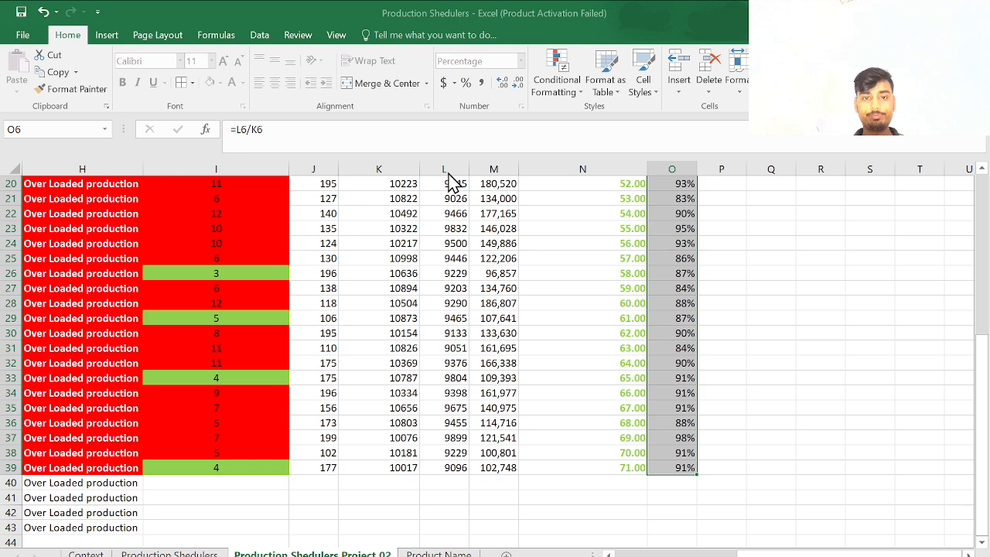
click(499, 178)
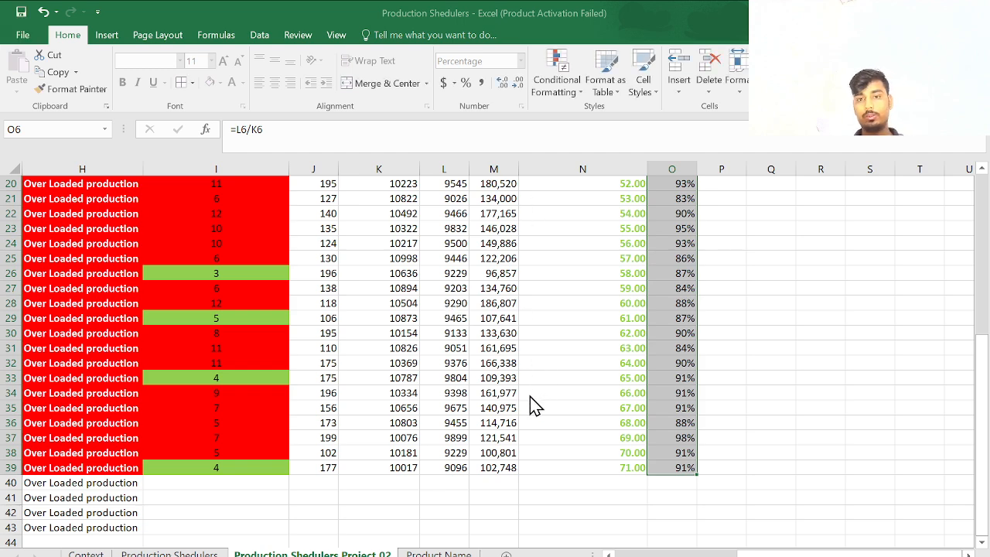
scroll(624, 306, up, 5)
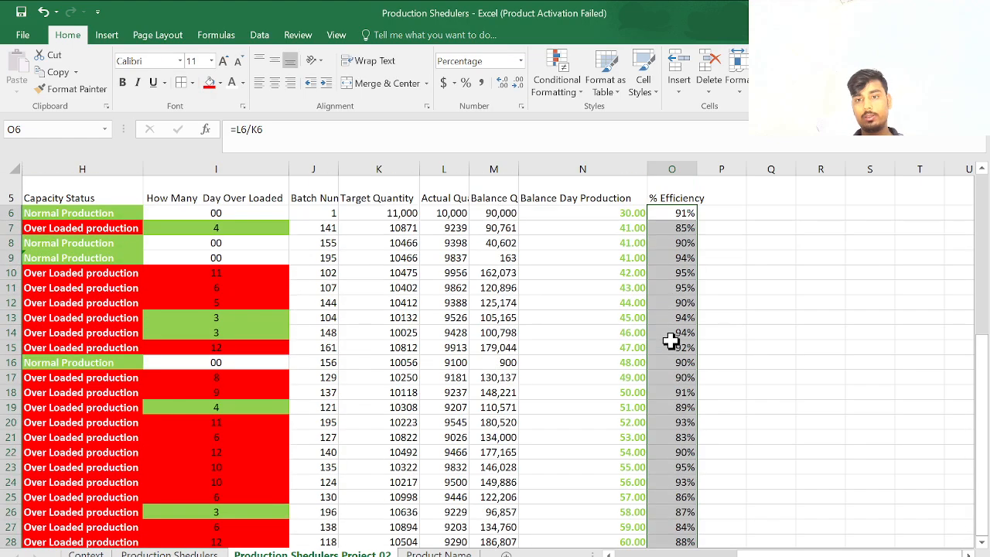
click(665, 229)
scroll(665, 229, down, 3)
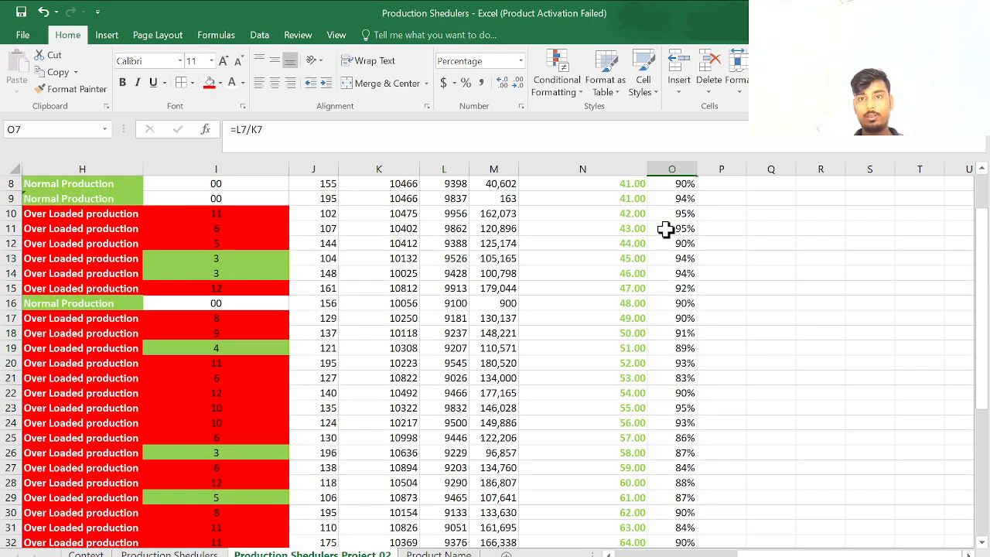
scroll(672, 209, up, 2)
scroll(679, 193, up, 2)
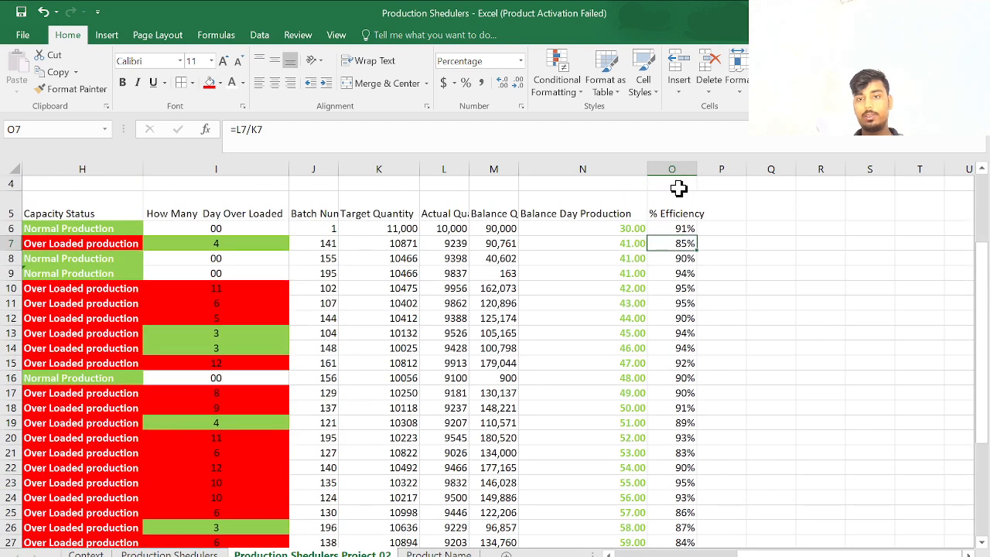
- Try to apply conditional formatting with red text to the % Efficiency range O6:O39
click(684, 229)
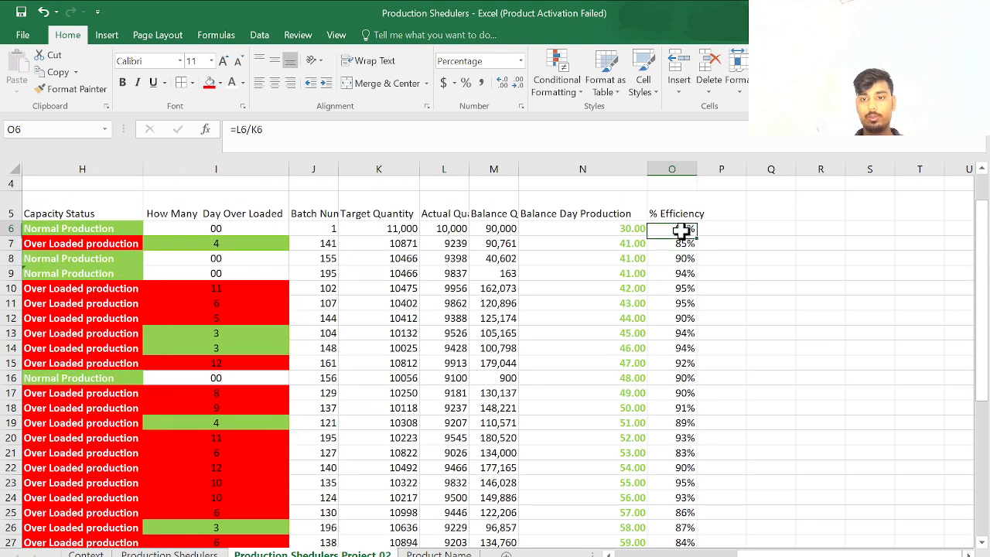
key(ctrl+shift+Down)
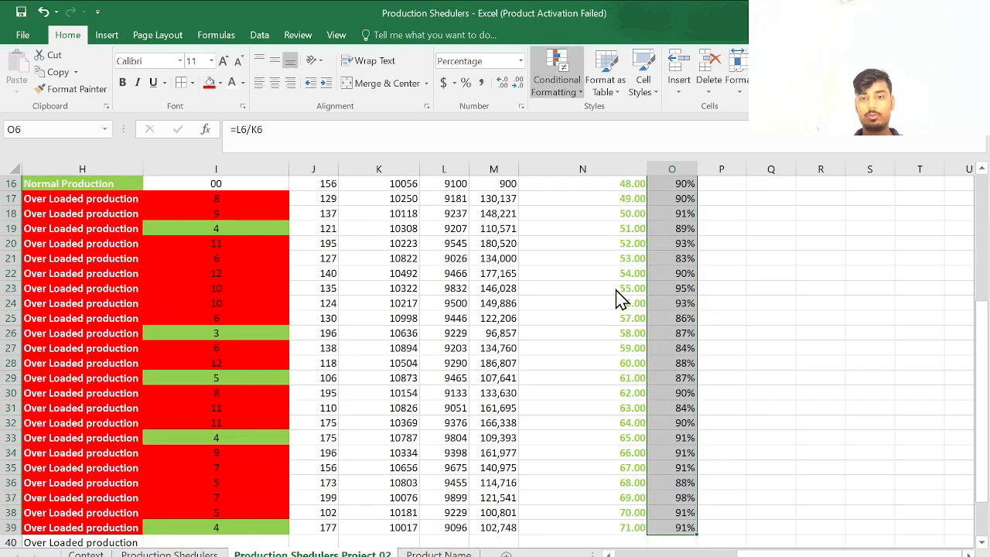
scroll(639, 316, up, 5)
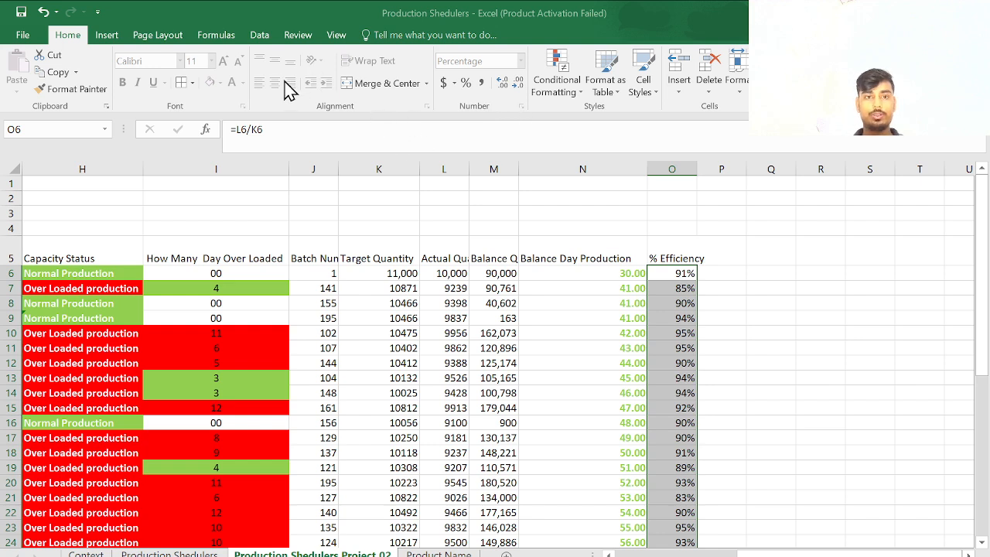
click(489, 177)
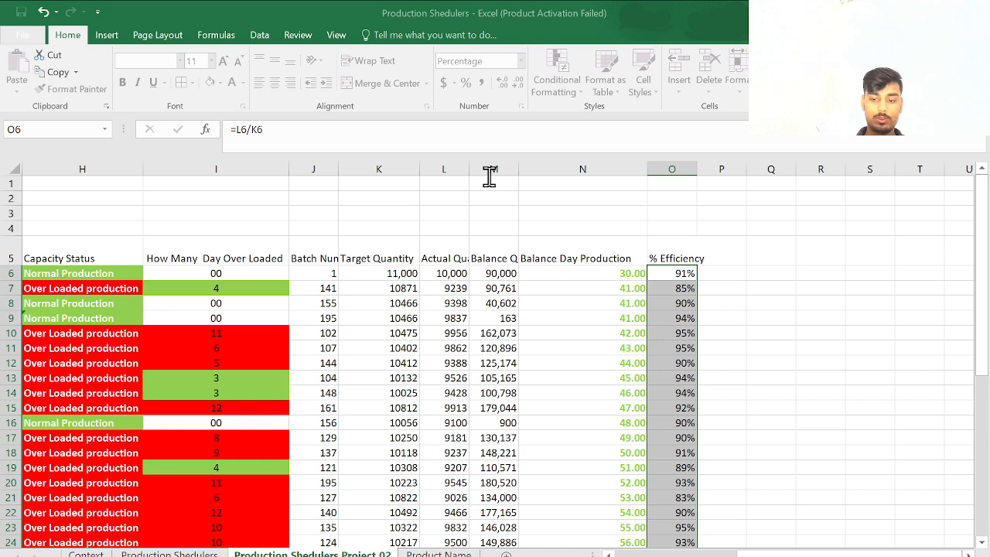
click(524, 258)
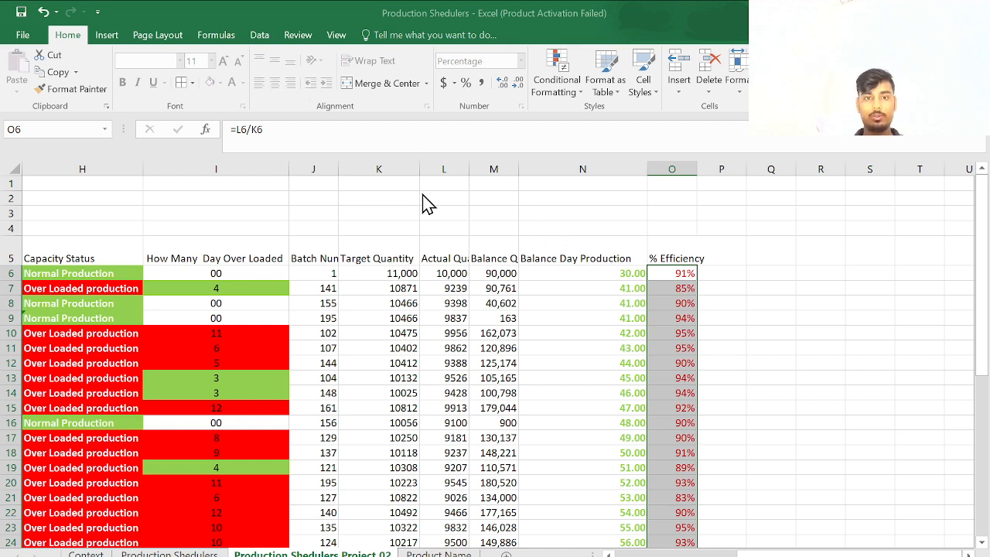
click(483, 178)
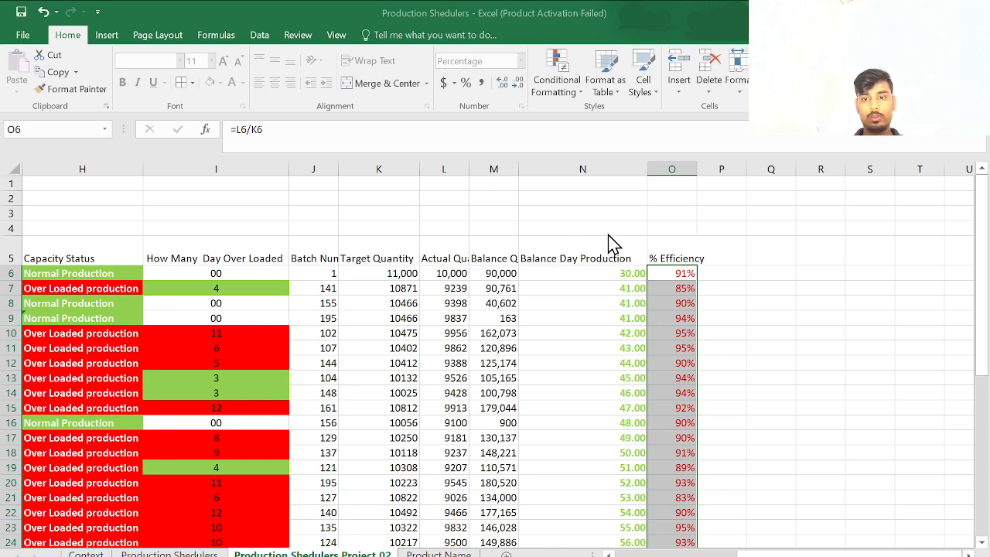
- Undo the red formatting on O6:O39 and check the percentages down the column
key(ctrl+z)
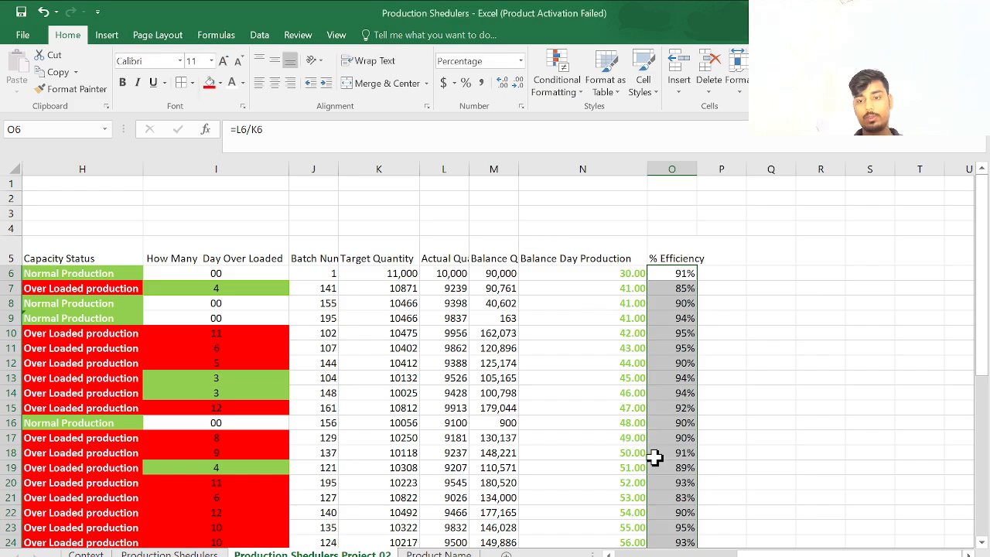
scroll(654, 458, down, 9)
scroll(655, 458, up, 6)
scroll(654, 458, up, 1)
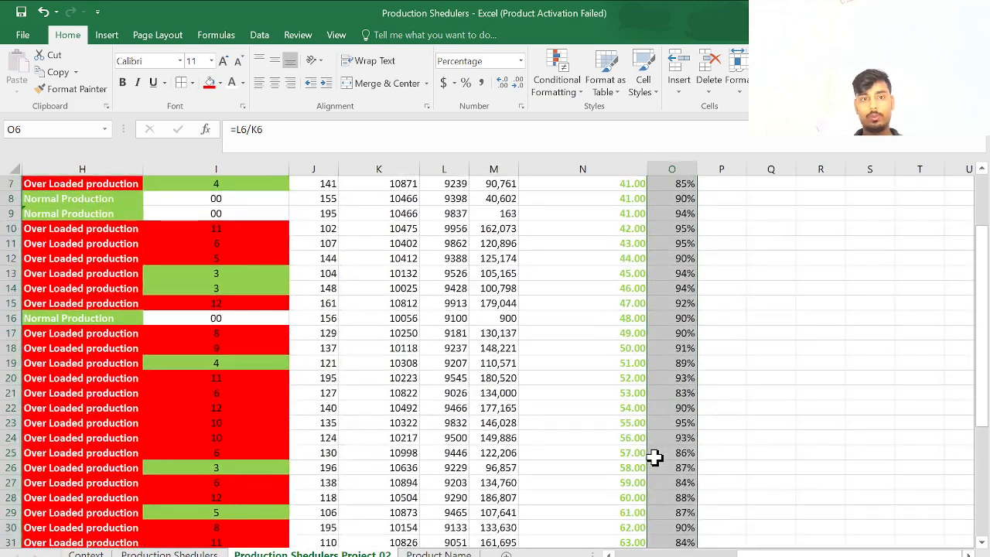
click(666, 197)
key(ctrl+z)
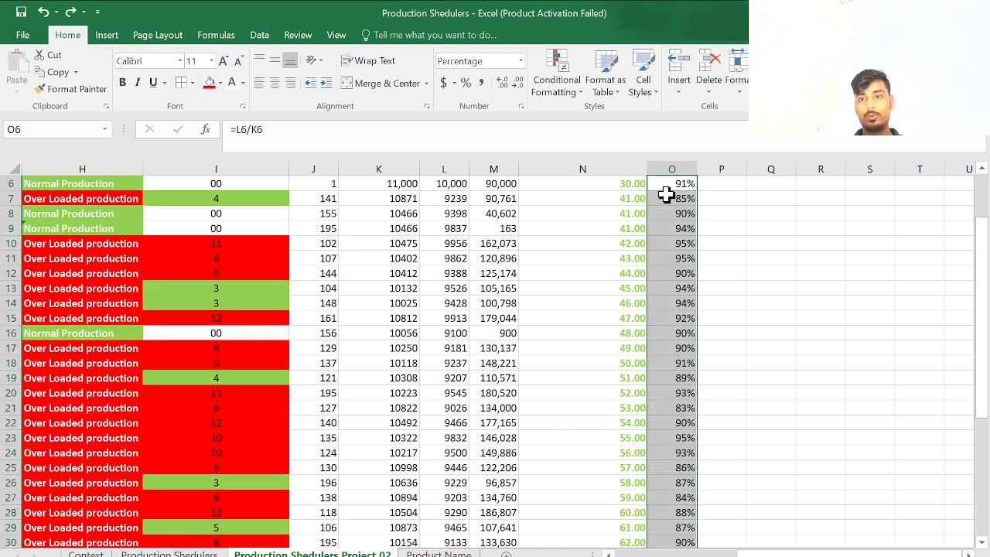
- Enter the formula =(L6/K6)*100 in O6 to express actual over target quantity as a multiple of 100
scroll(666, 196, up, 2)
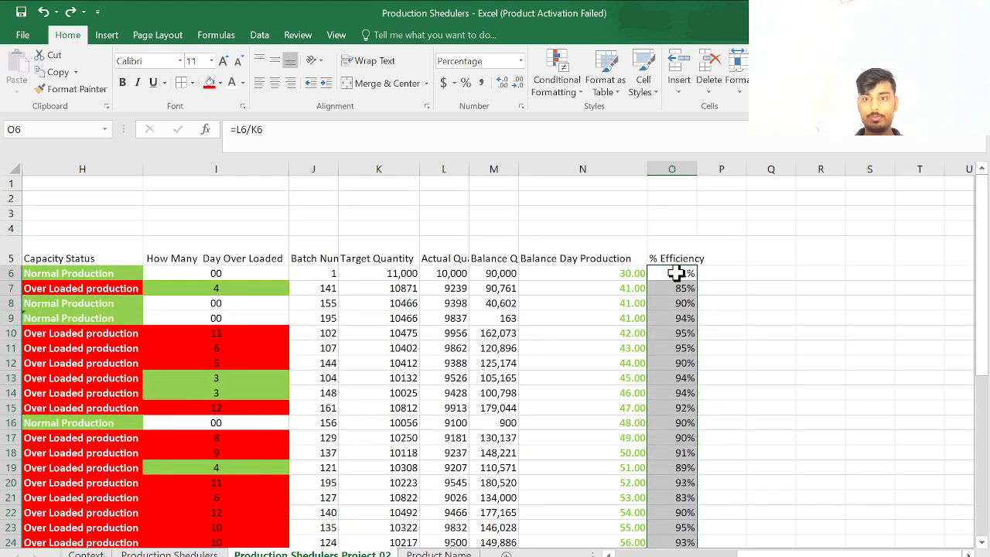
click(677, 277)
text(=)
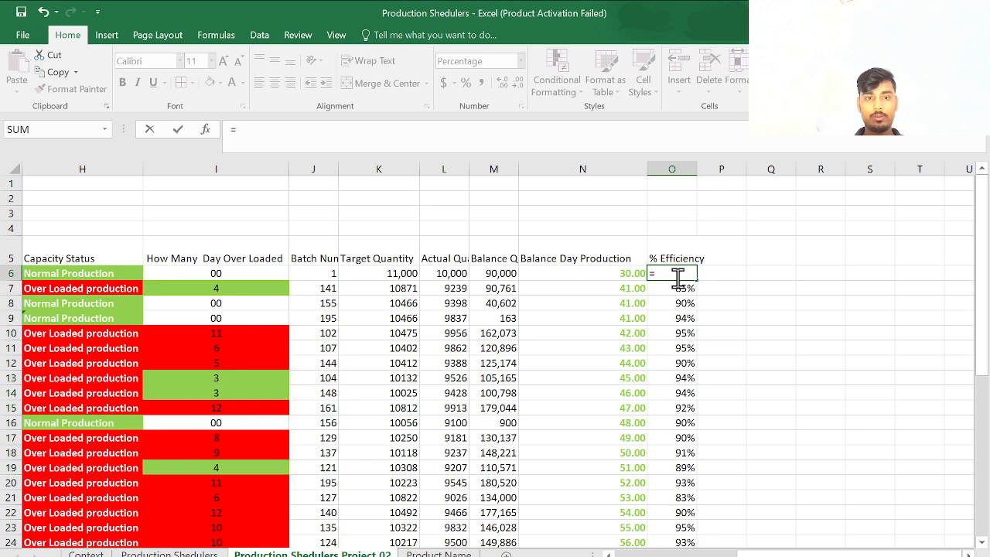
click(453, 271)
text(/)
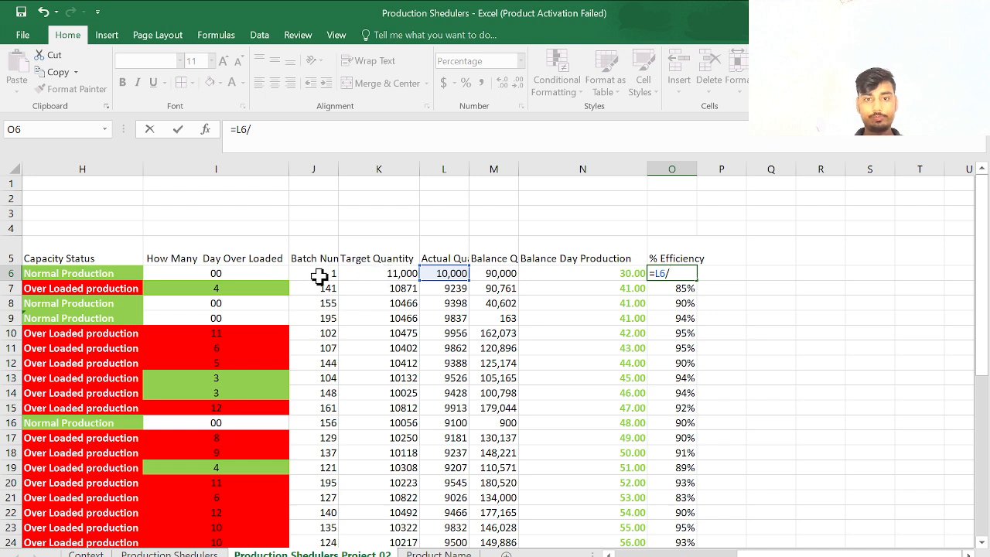
click(393, 277)
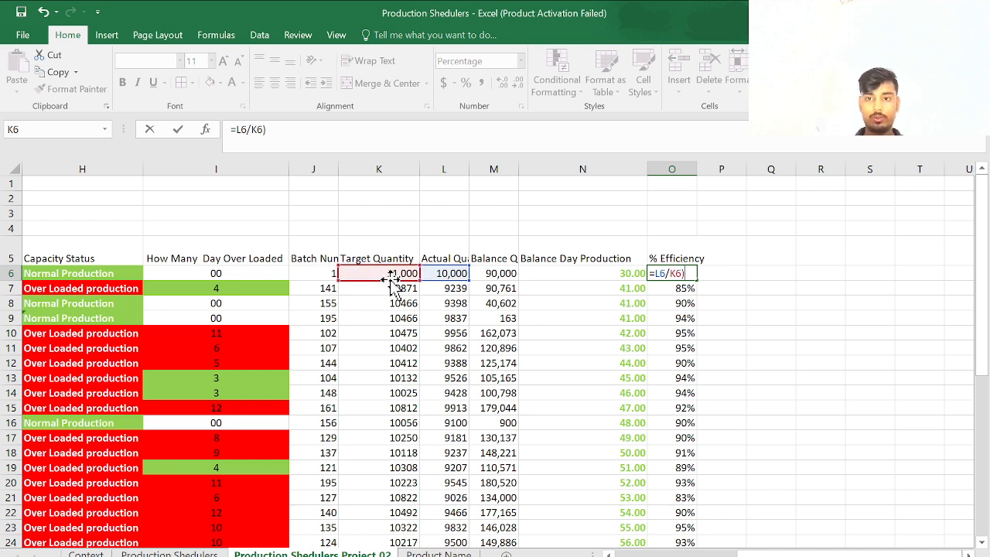
text())
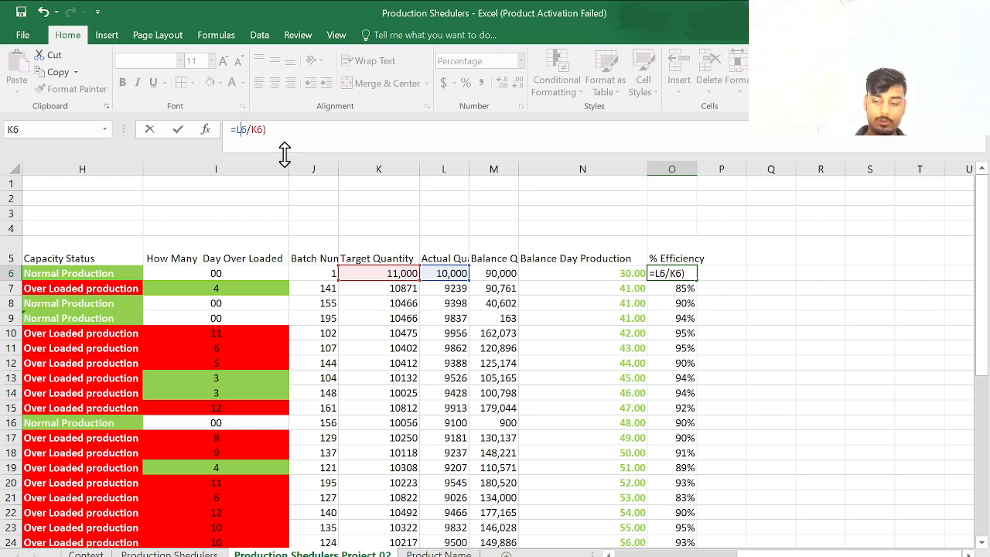
text(()
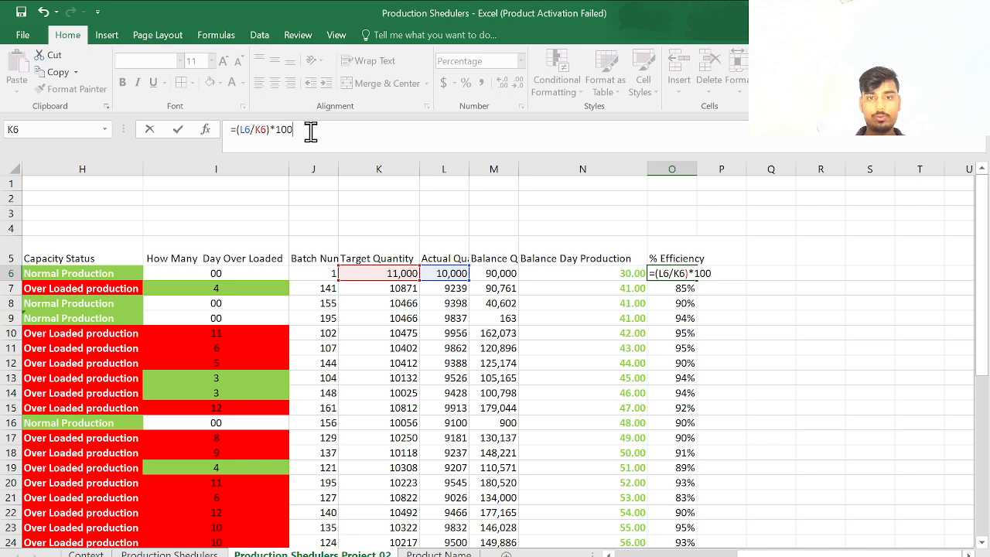
key(Return)
click(665, 274)
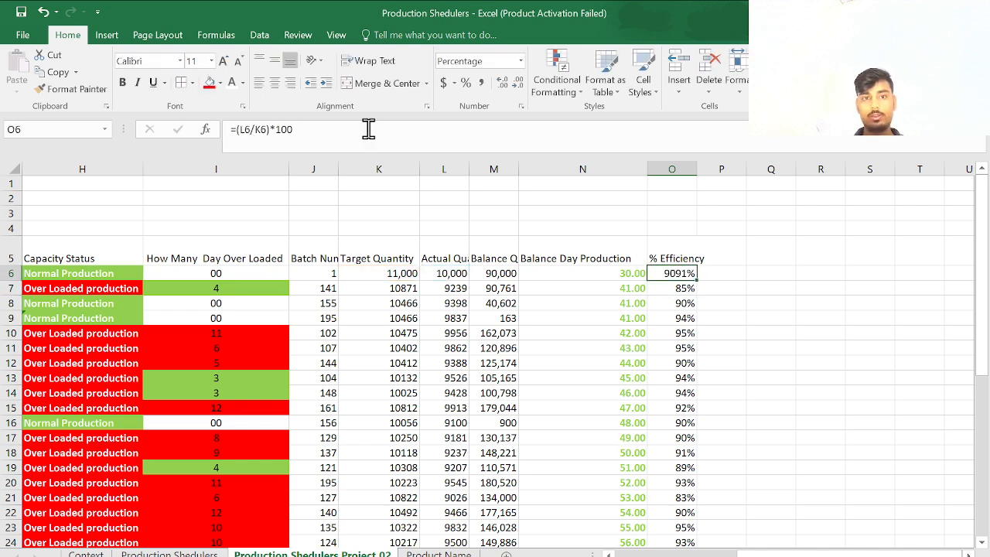
- Remove the multiplication by 100 from the O6 formula, leaving =(L6/K6)
click(291, 129)
key(BackSpace)
key(BackSpace)
key(BackSpace)
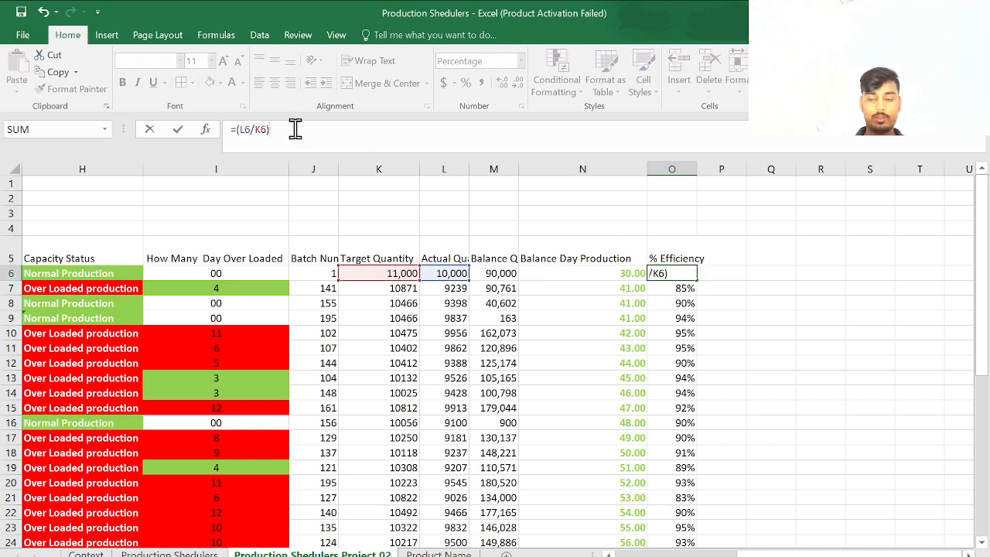
key(Return)
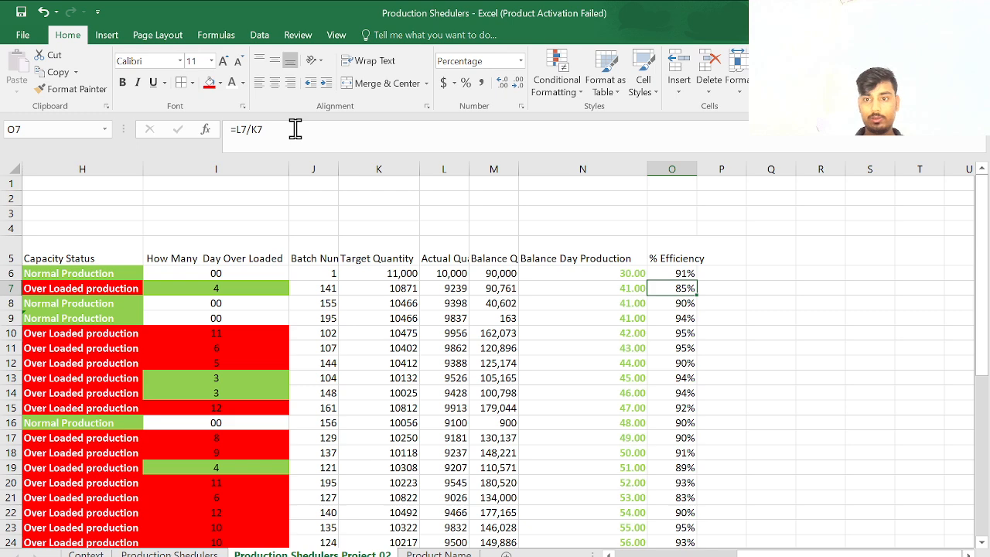
- Apply conditional formatting with bold red text to the % Efficiency range O6:O39
click(692, 273)
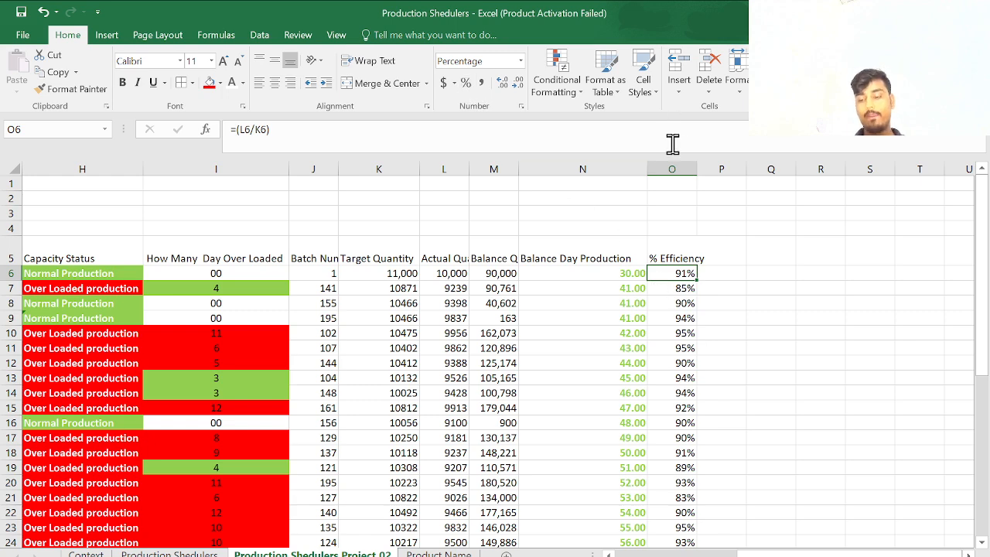
key(ctrl+shift+Down)
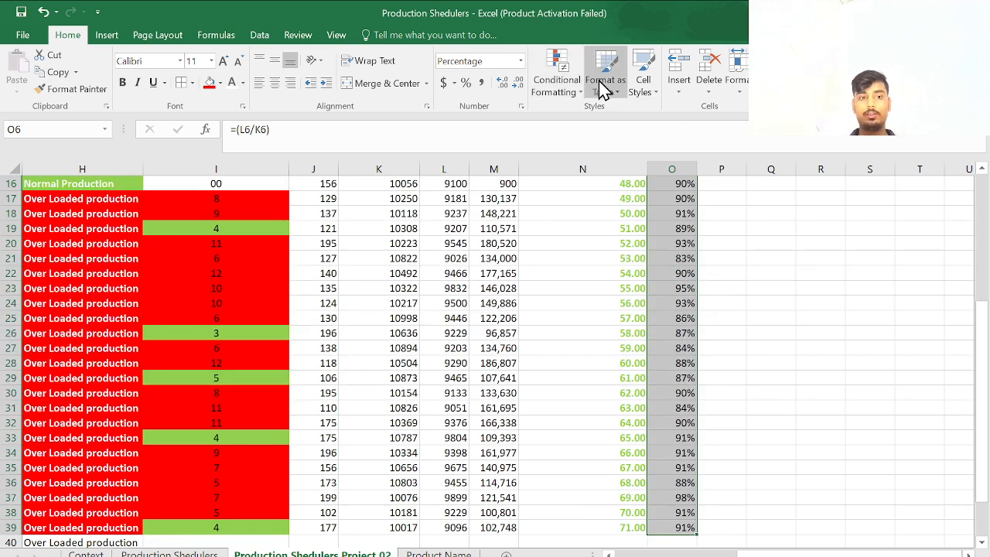
click(565, 66)
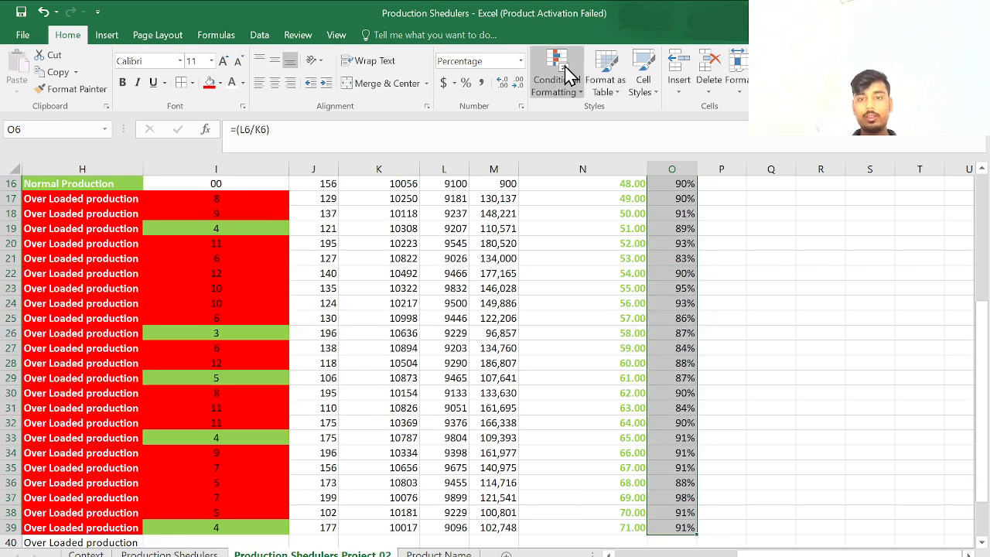
click(645, 286)
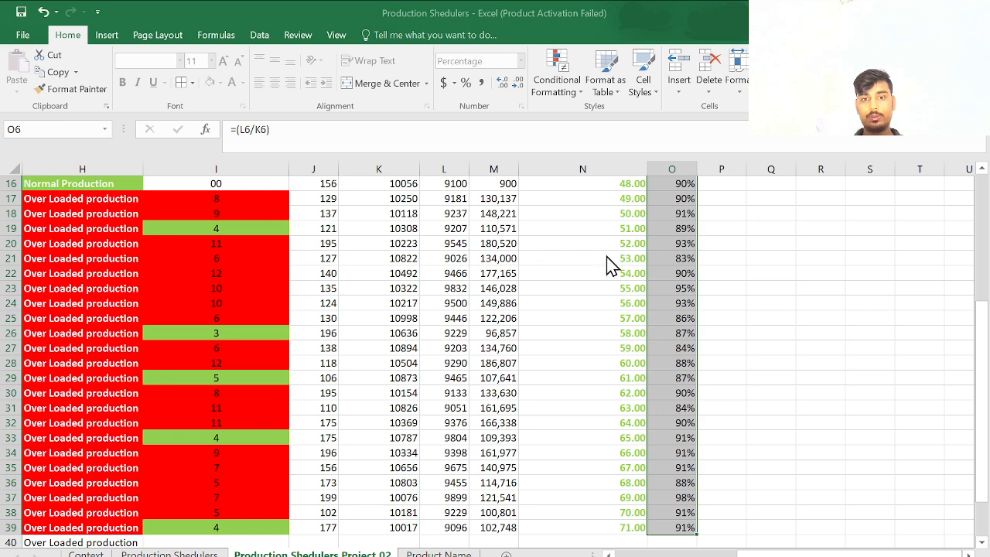
scroll(606, 263, up, 5)
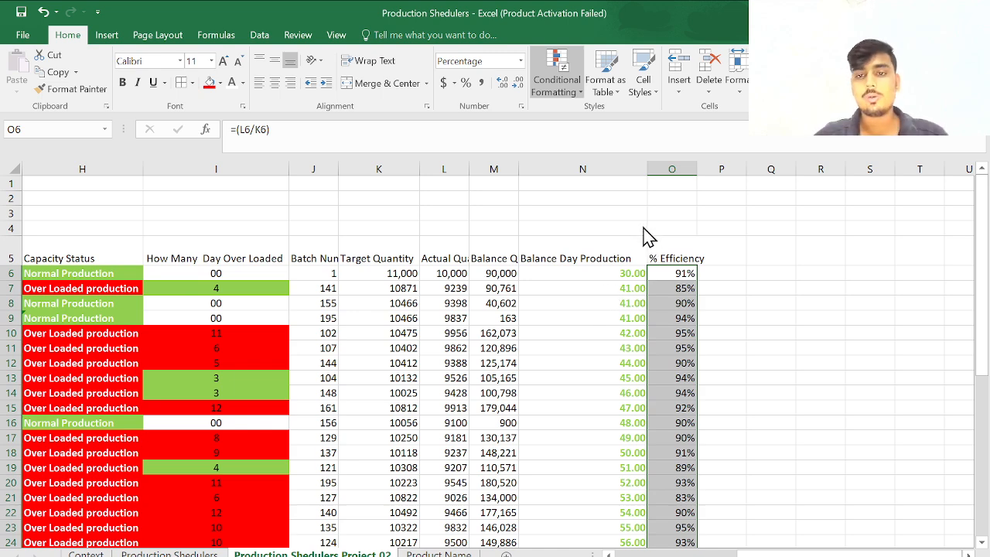
click(606, 304)
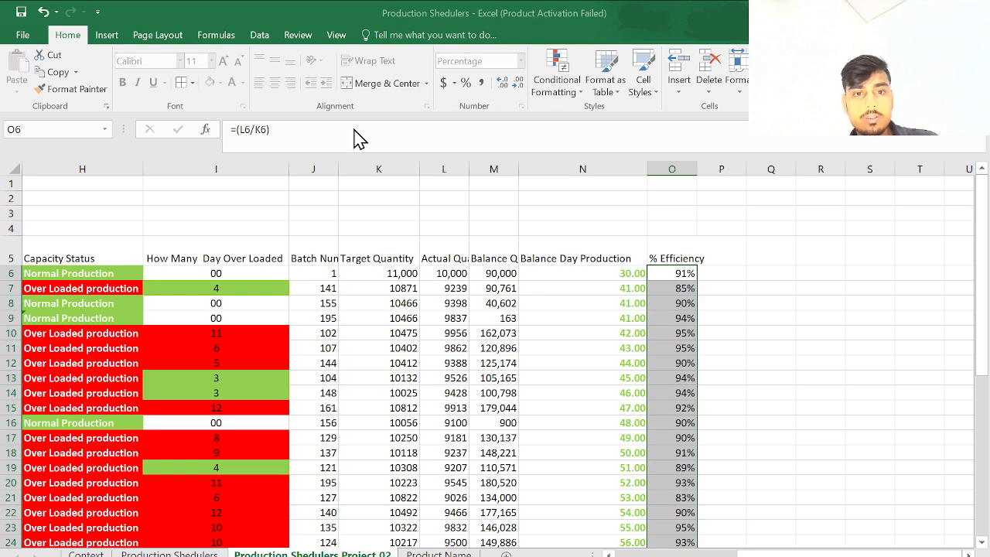
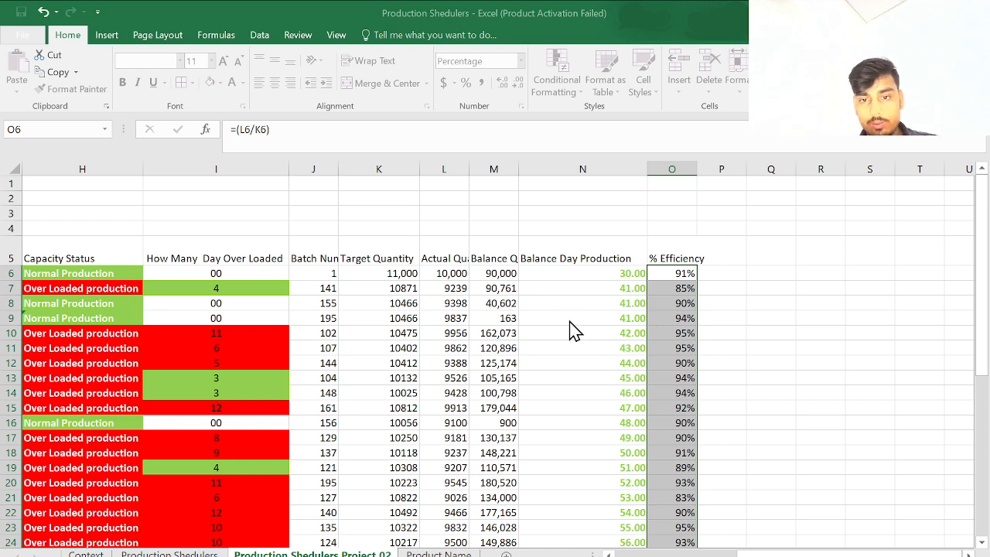
click(538, 395)
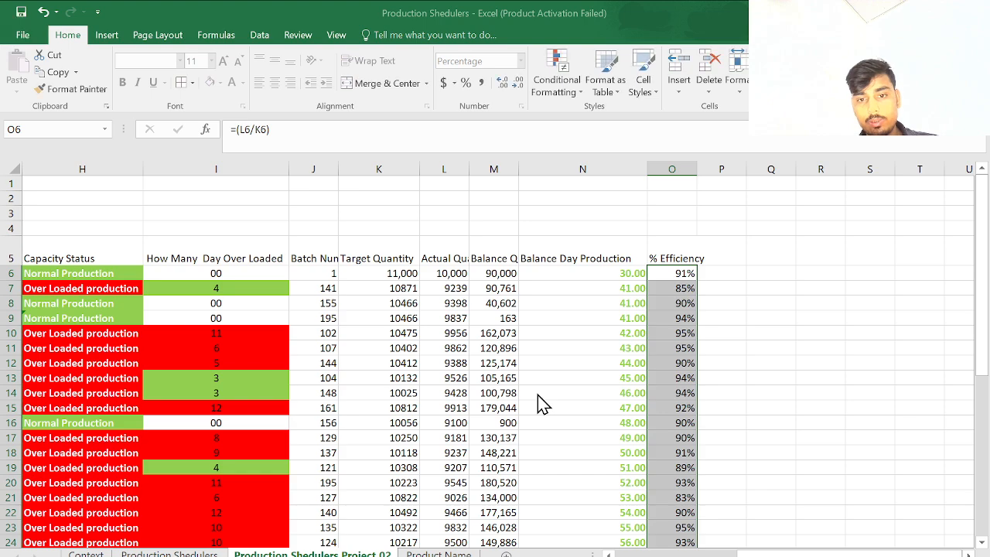
click(556, 369)
scroll(617, 355, down, 6)
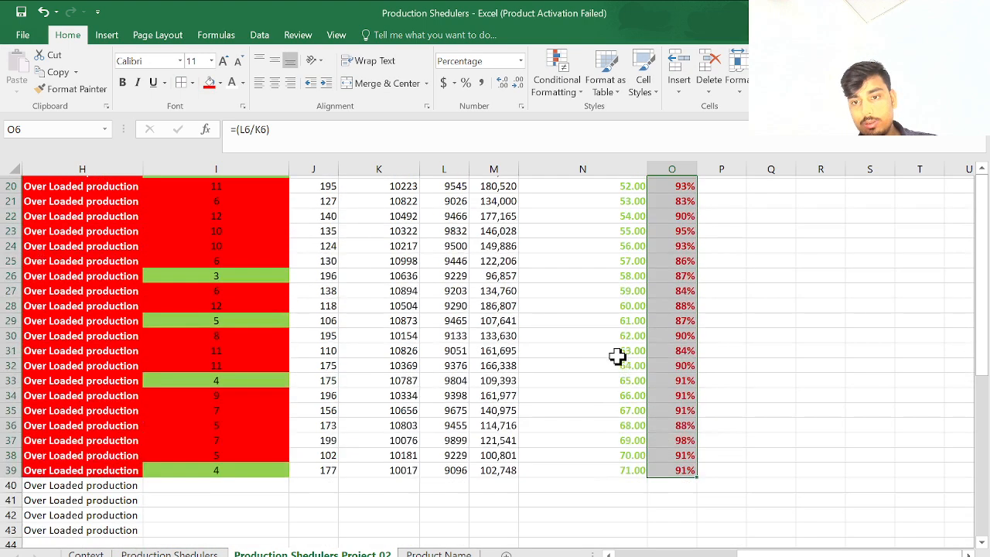
- Add a second conditional formatting rule to the % Efficiency range O6:O39
scroll(617, 356, up, 5)
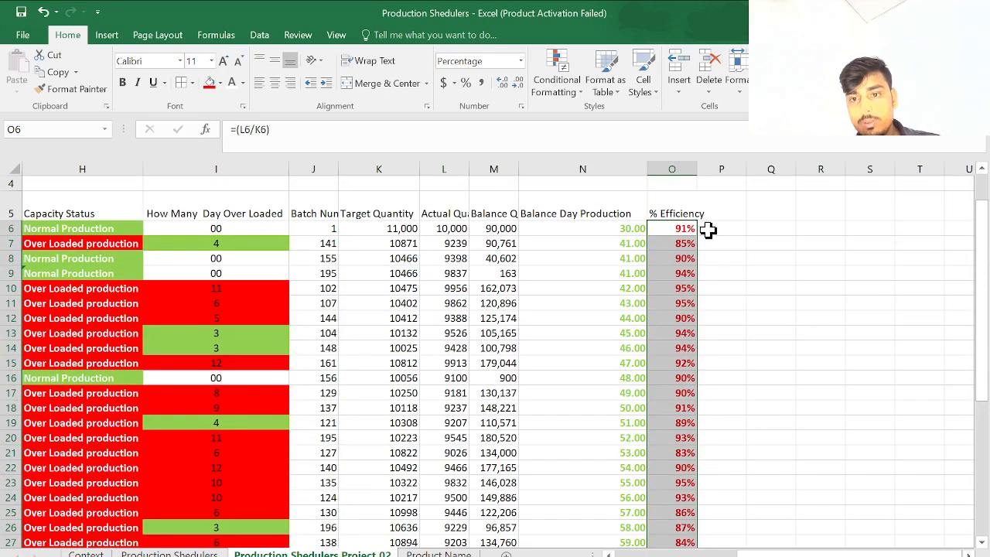
scroll(659, 340, down, 5)
scroll(658, 341, up, 1)
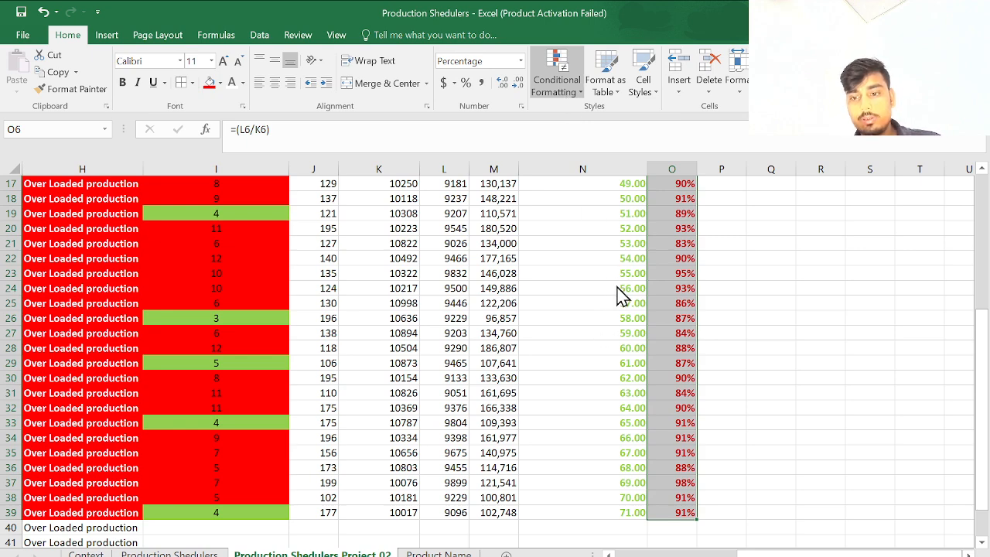
scroll(623, 306, up, 5)
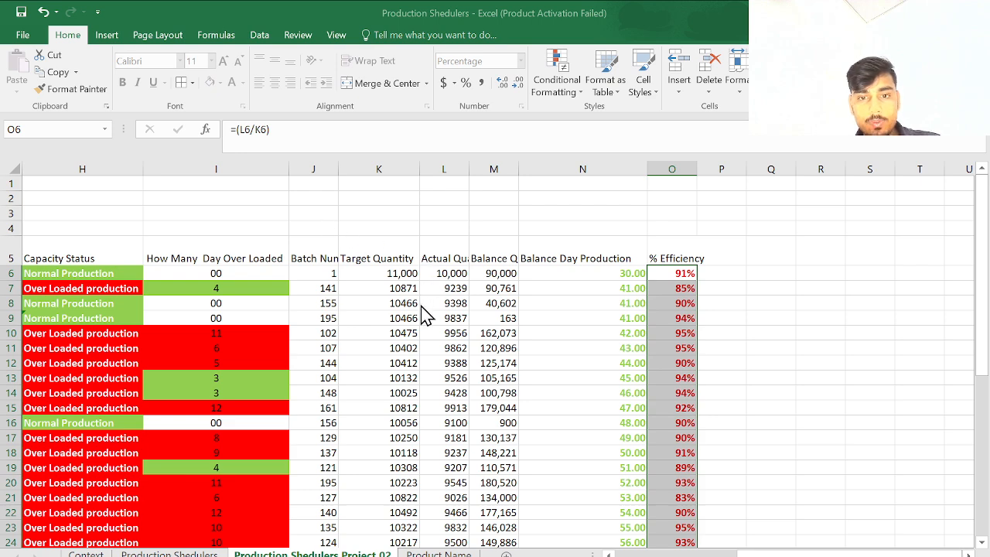
click(527, 310)
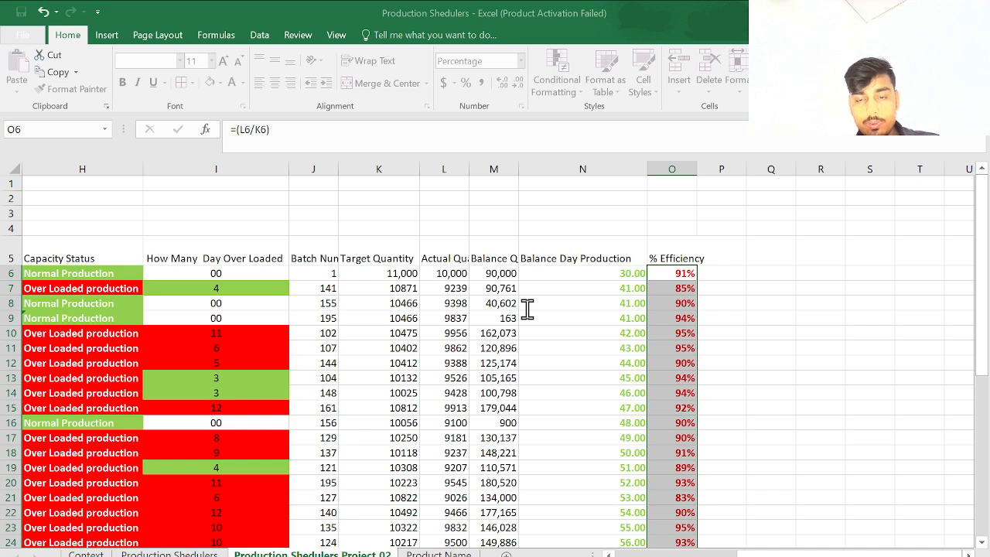
click(535, 391)
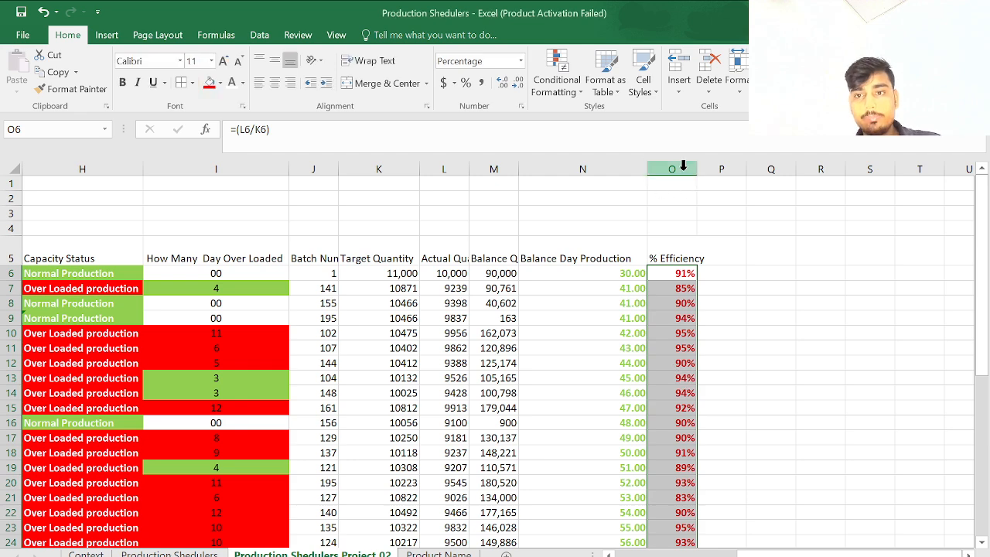
click(473, 82)
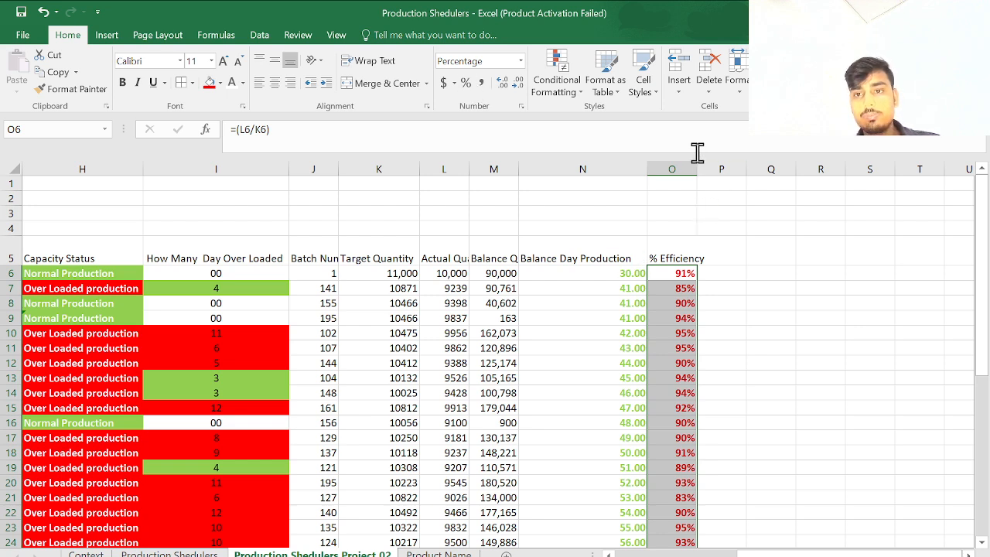
- Clear the contents of the entire column O, including its % Efficiency header, and select O5
click(669, 166)
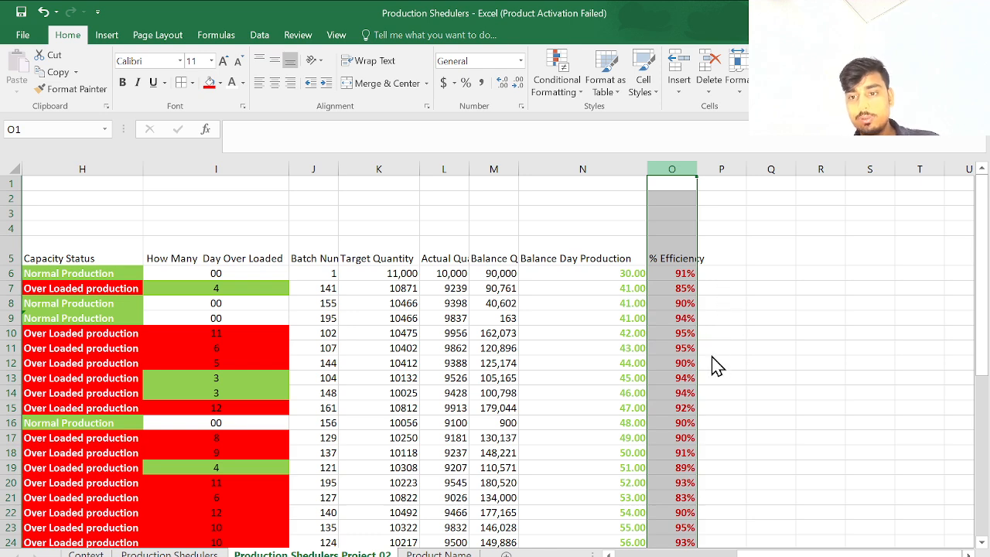
key(Delete)
click(665, 261)
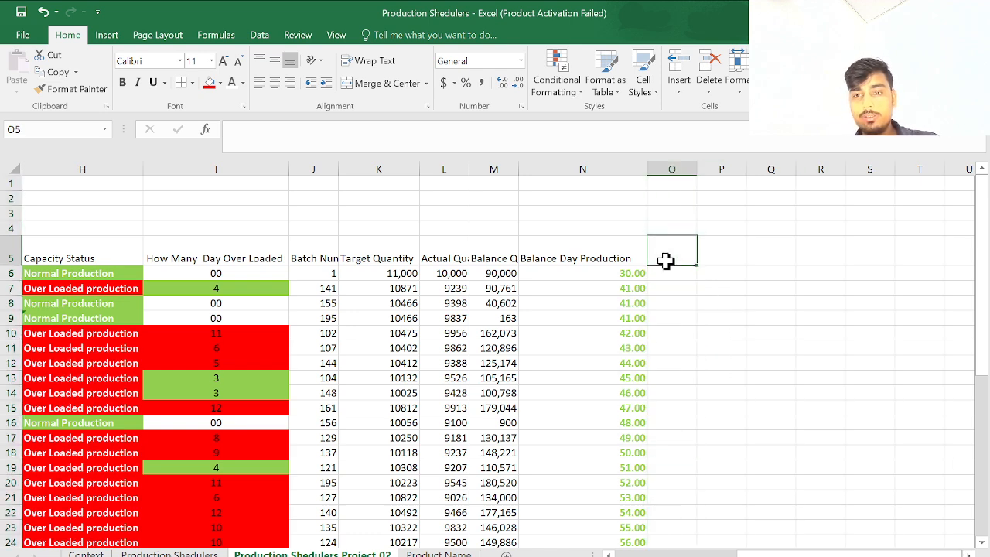
- Enter the header Efficency % in O5 and calculate actual over target quantity in O6 with =L6/K6
text(fficency)
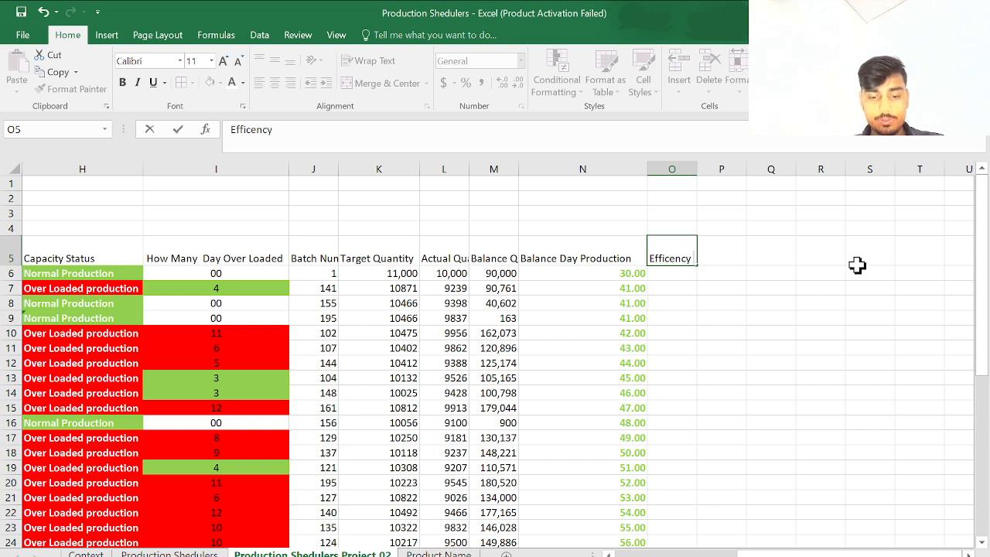
text(%)
key(Return)
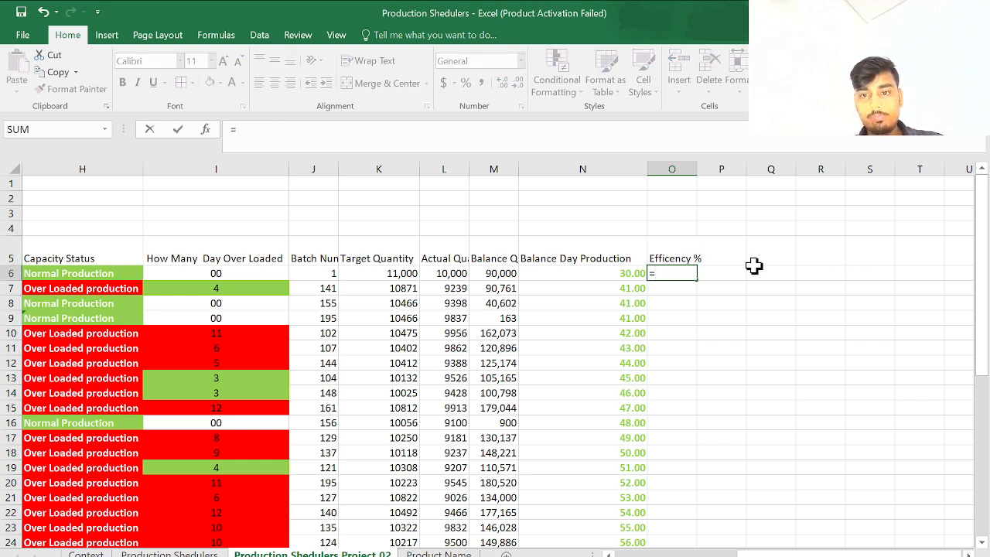
text(=)
click(456, 272)
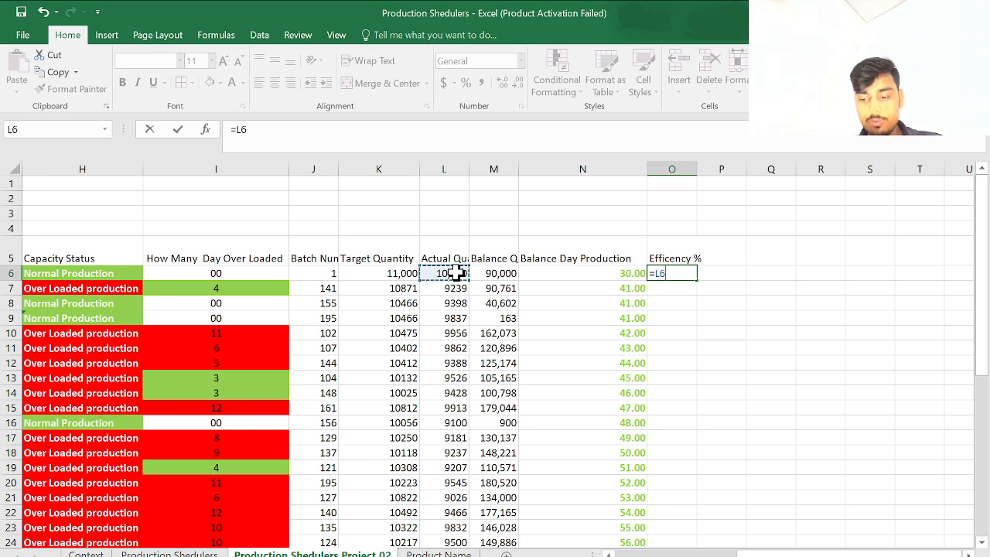
text(/)
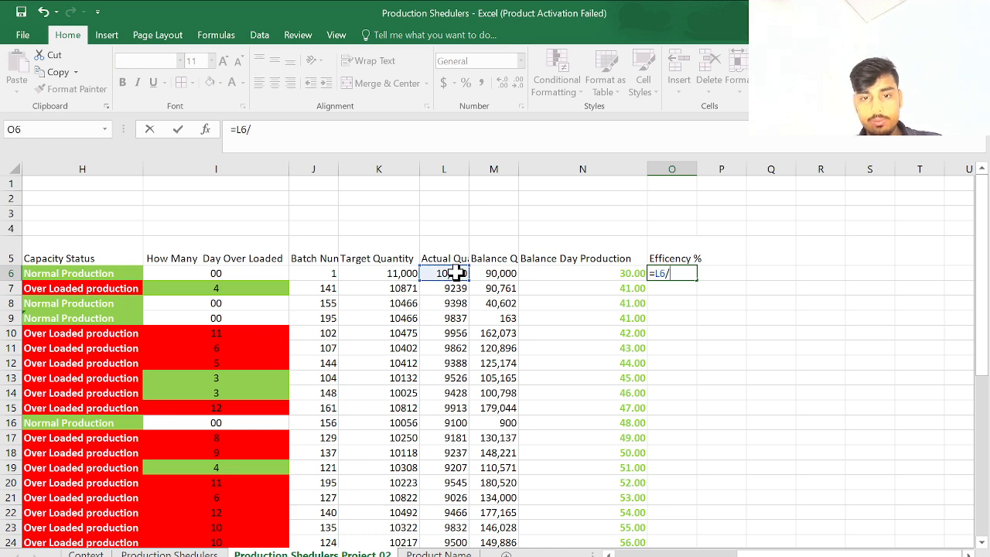
click(388, 273)
key(Return)
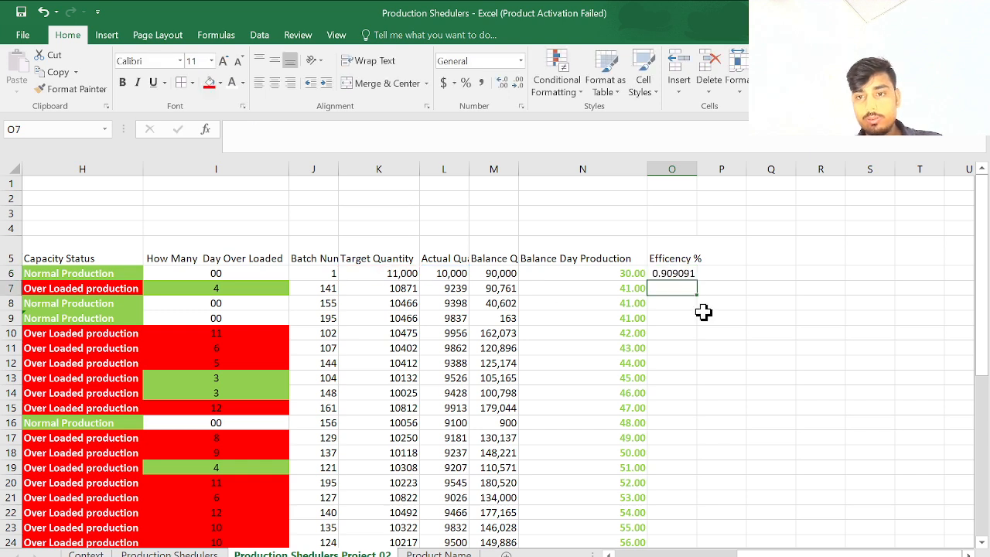
- Change the O6 efficiency formula to =(L6/K6)*100
click(684, 275)
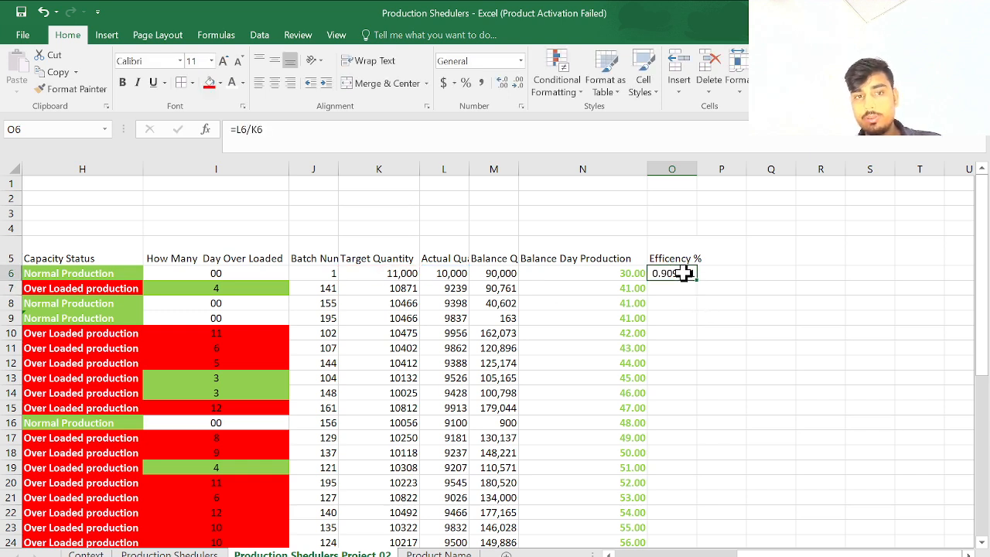
click(333, 137)
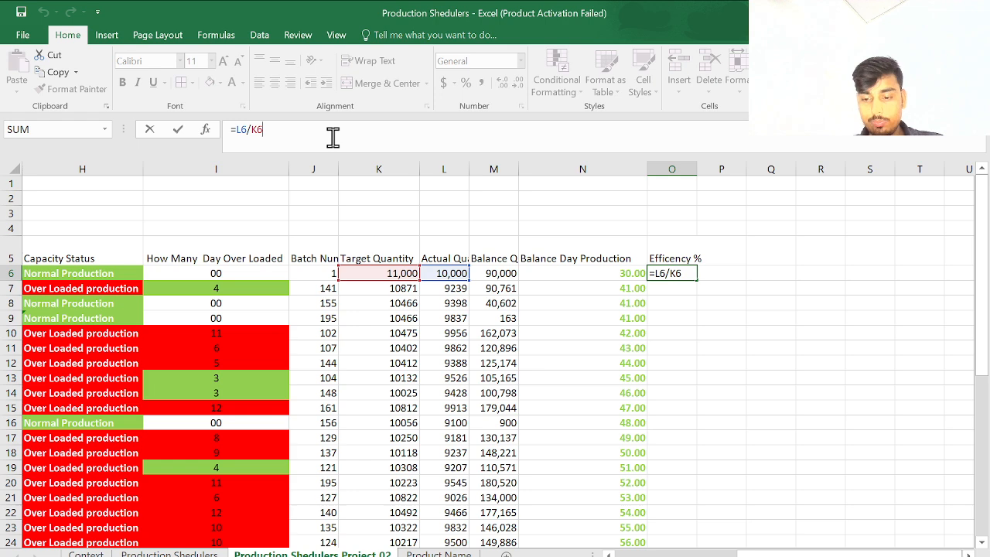
text())
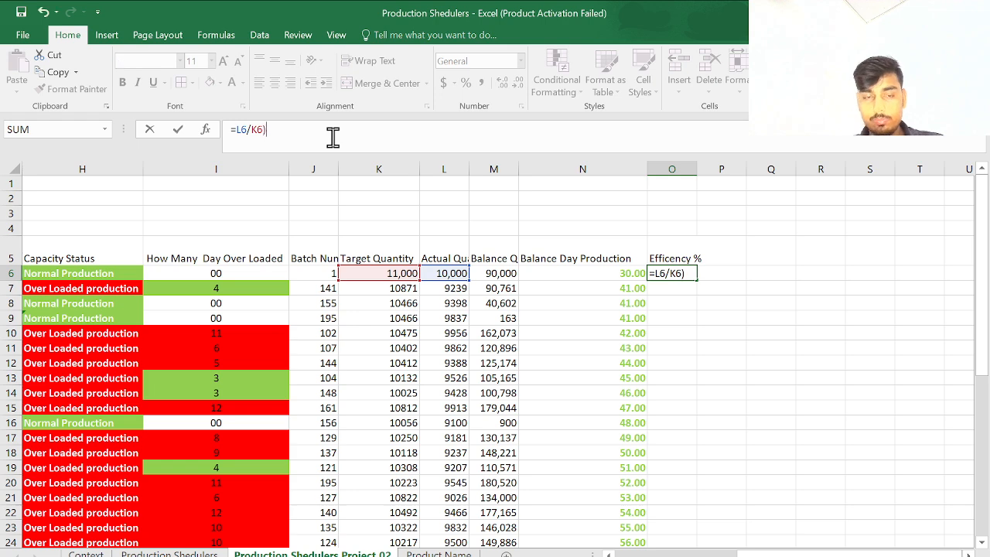
click(236, 130)
text(()
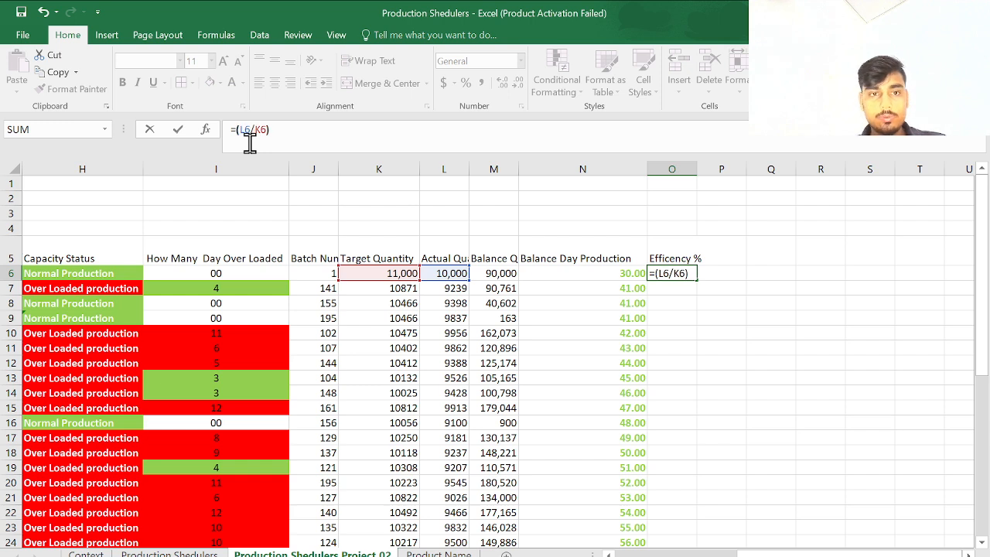
click(297, 122)
text(*1)
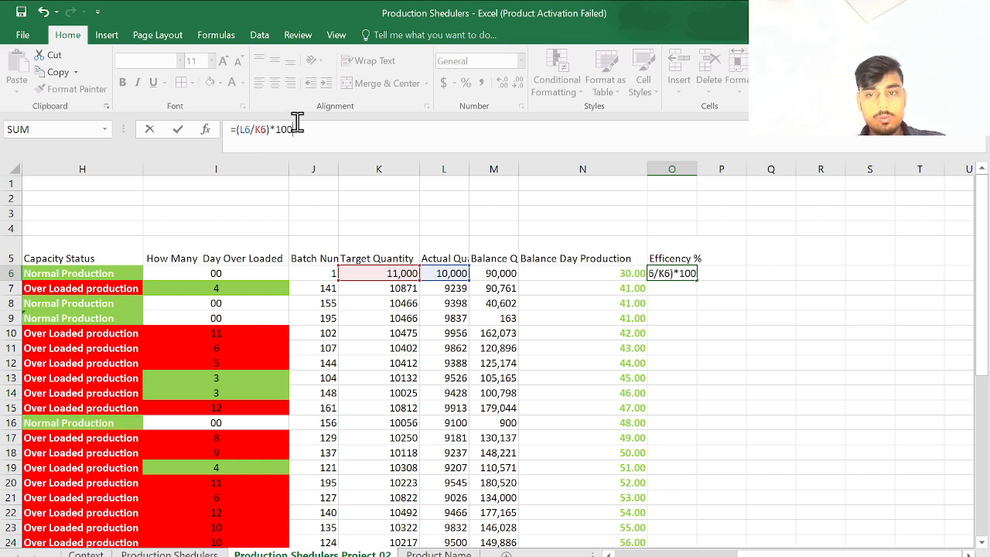
text(00)
key(Return)
- Fill the O6 efficiency formula down column O to row 39
click(670, 273)
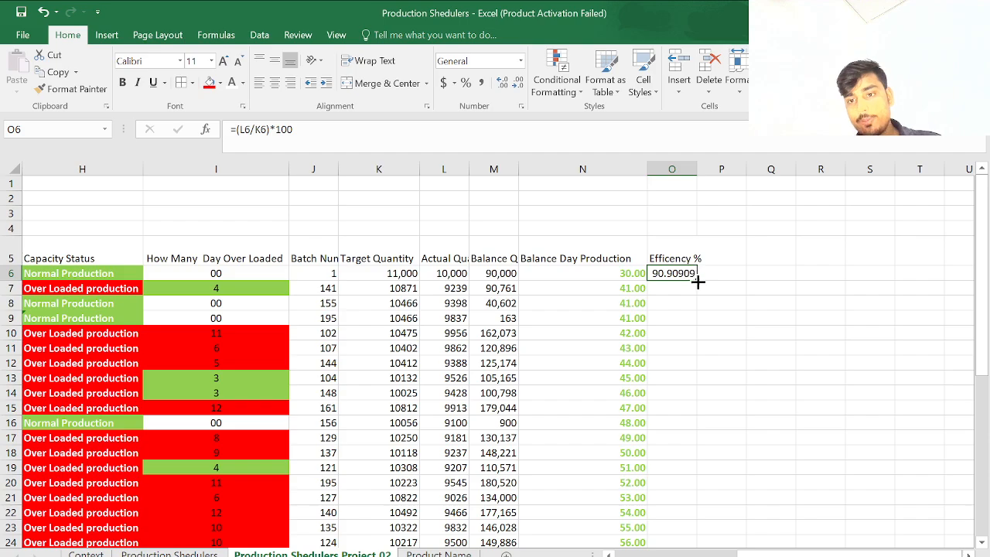
drag(696, 280, 668, 478)
scroll(667, 448, up, 6)
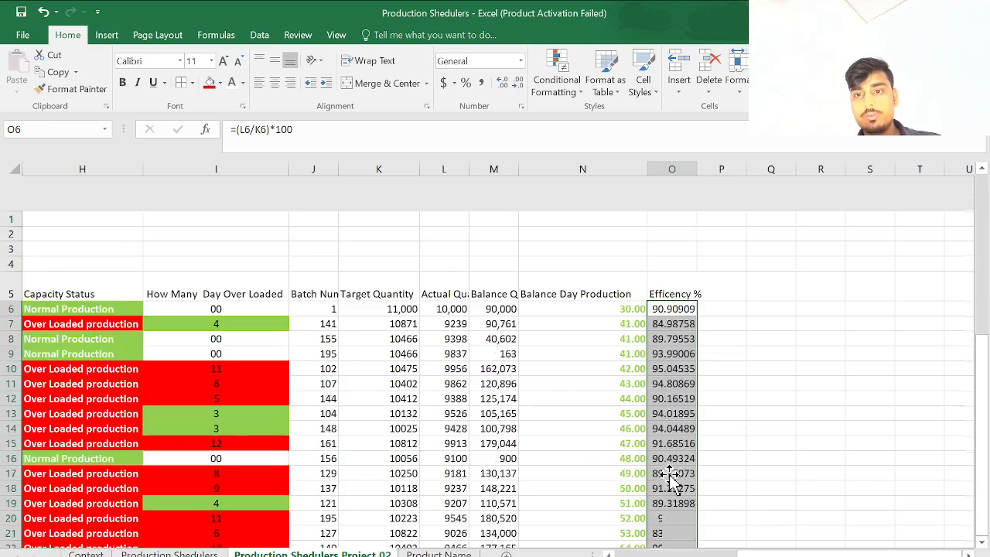
- Try to set up a conditional formatting rule for the Efficency % values in O6:O39
click(566, 66)
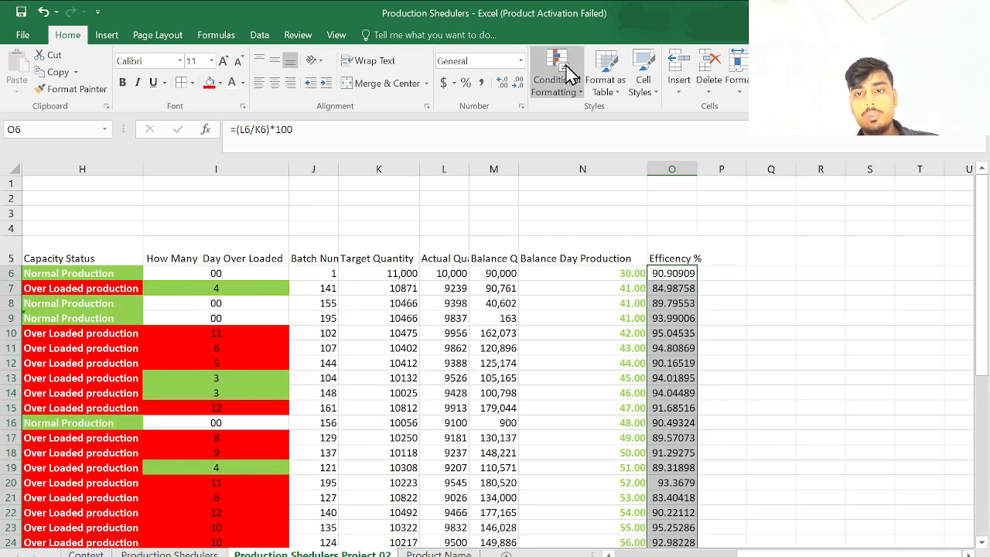
click(604, 281)
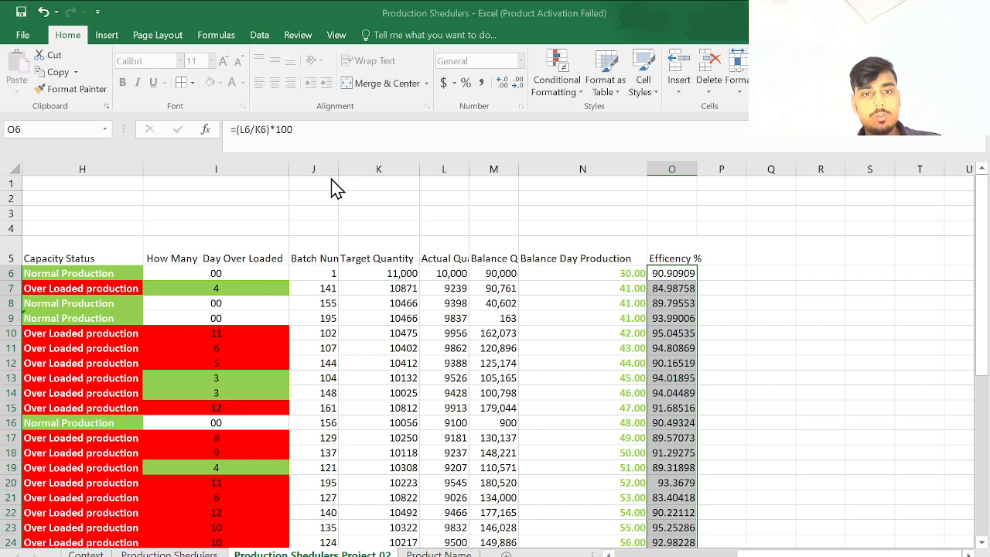
click(553, 294)
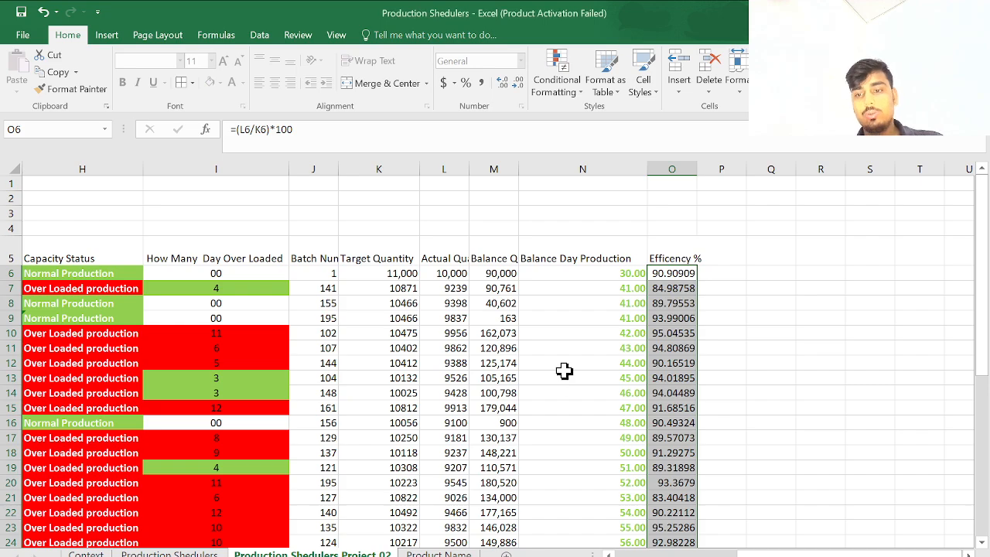
scroll(658, 398, down, 6)
scroll(658, 399, up, 6)
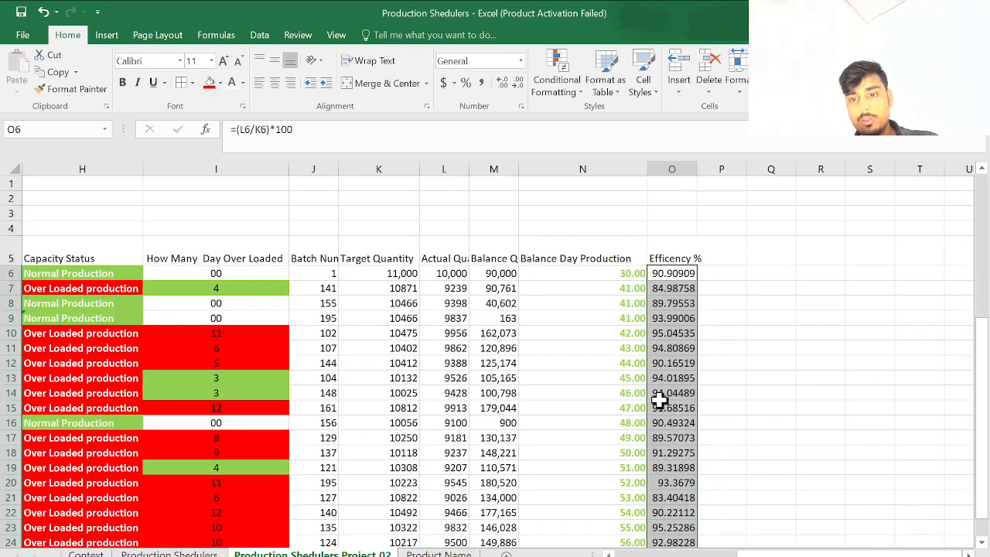
- Reselect the Efficency % values in column O from O6 down to O40
click(659, 404)
click(671, 272)
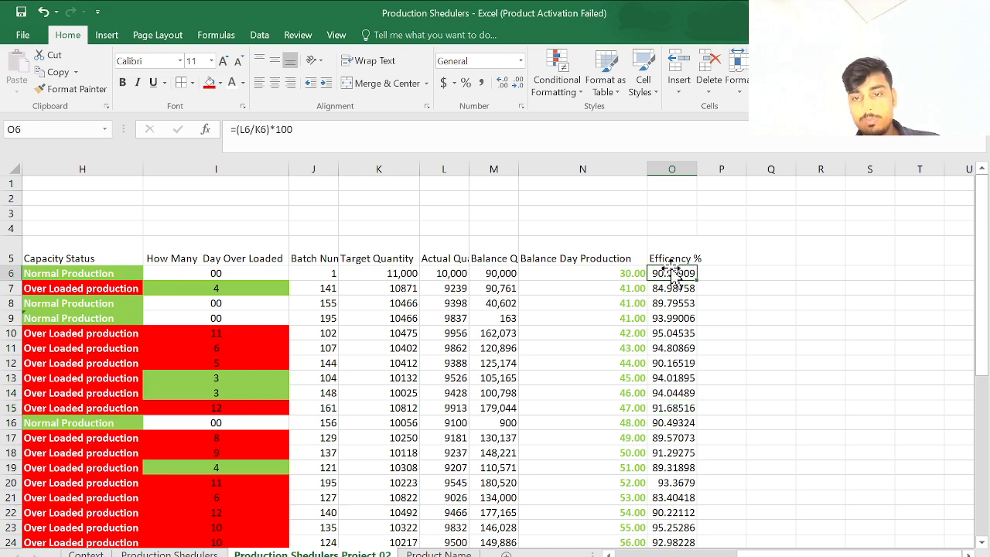
scroll(673, 310, down, 2)
click(673, 333)
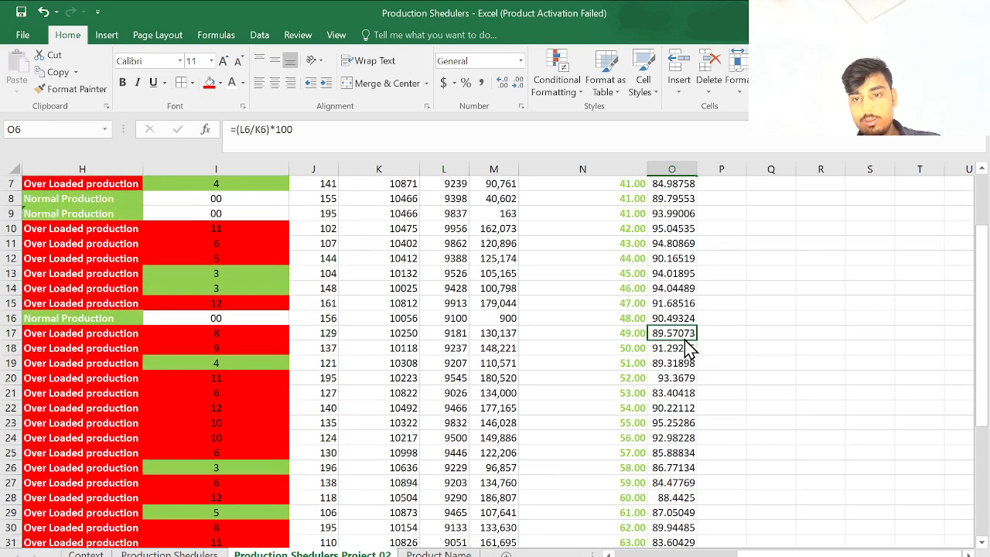
click(535, 338)
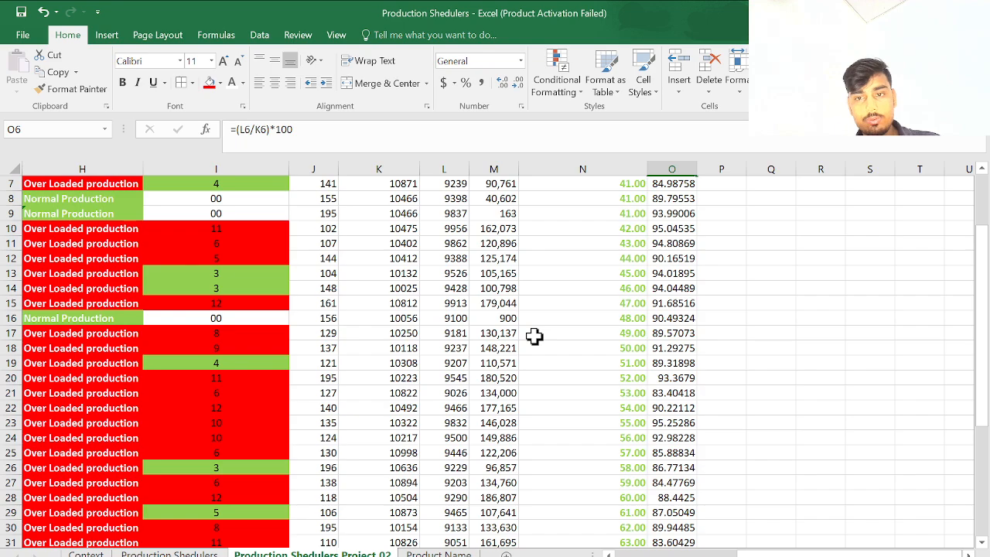
scroll(654, 246, up, 1)
drag(656, 232, 677, 465)
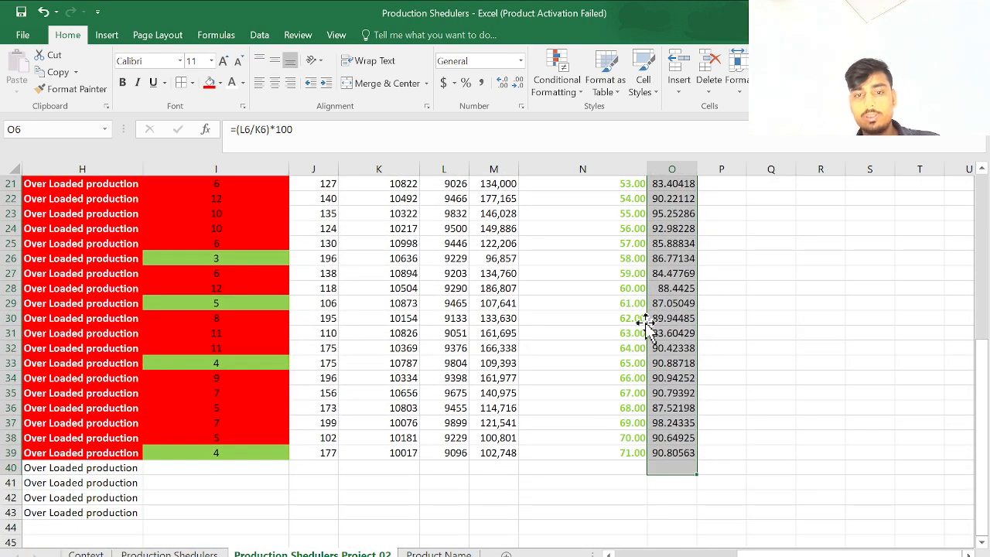
scroll(648, 329, up, 7)
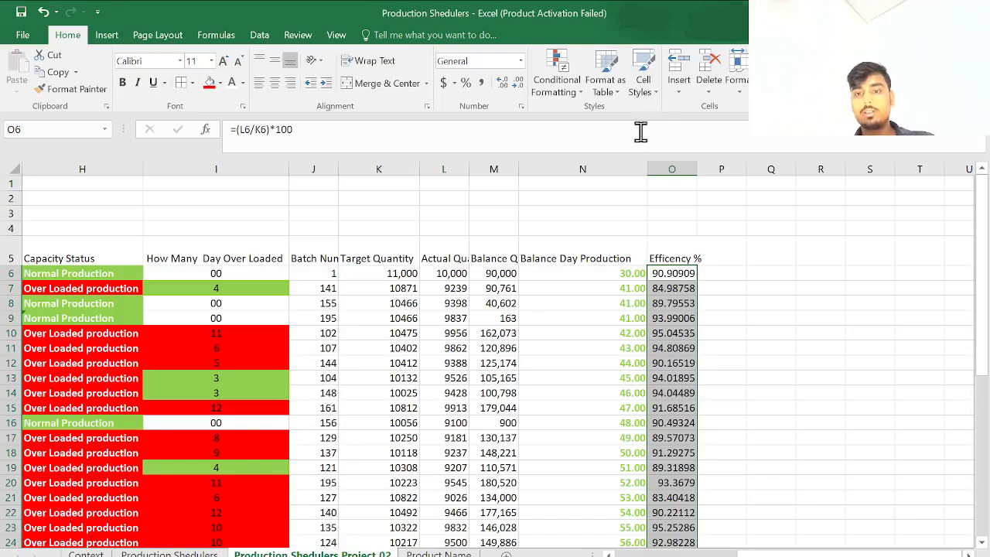
- Undo the re-entered Efficency % column, the clearing of column O and the red conditional formatting on O6:O39
key(ctrl+z)
key(ctrl+z)
key(ctrl+z)
key(ctrl+z)
key(ctrl+z)
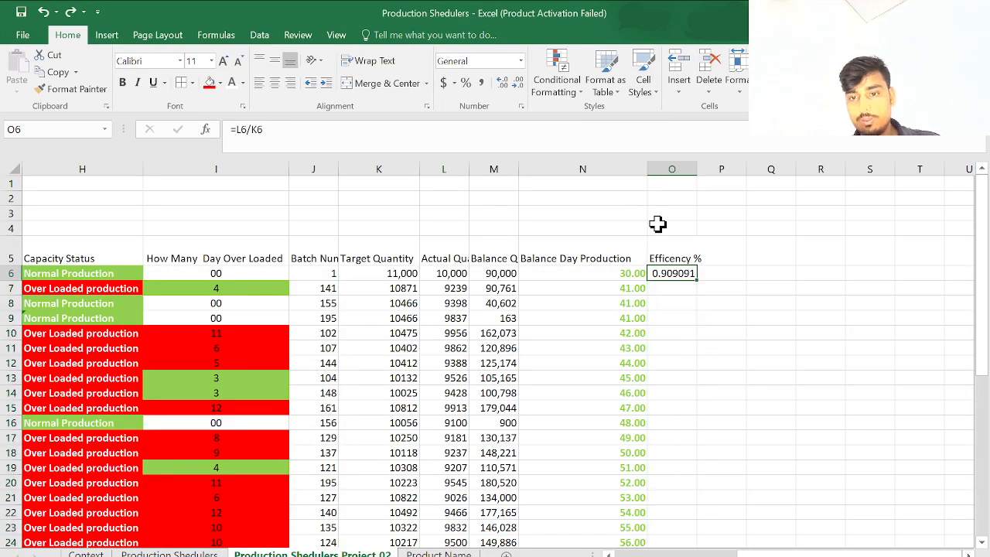
key(ctrl+z)
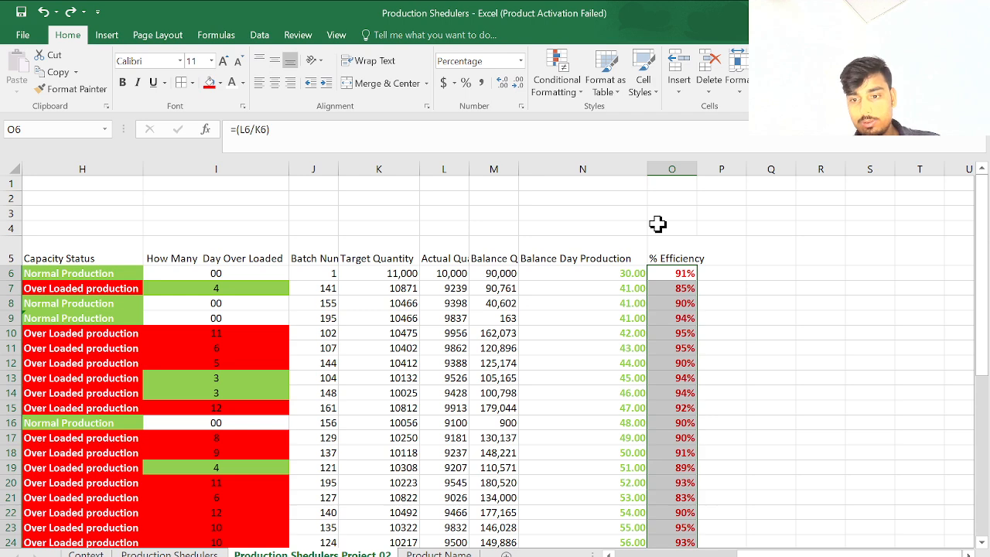
key(ctrl+z)
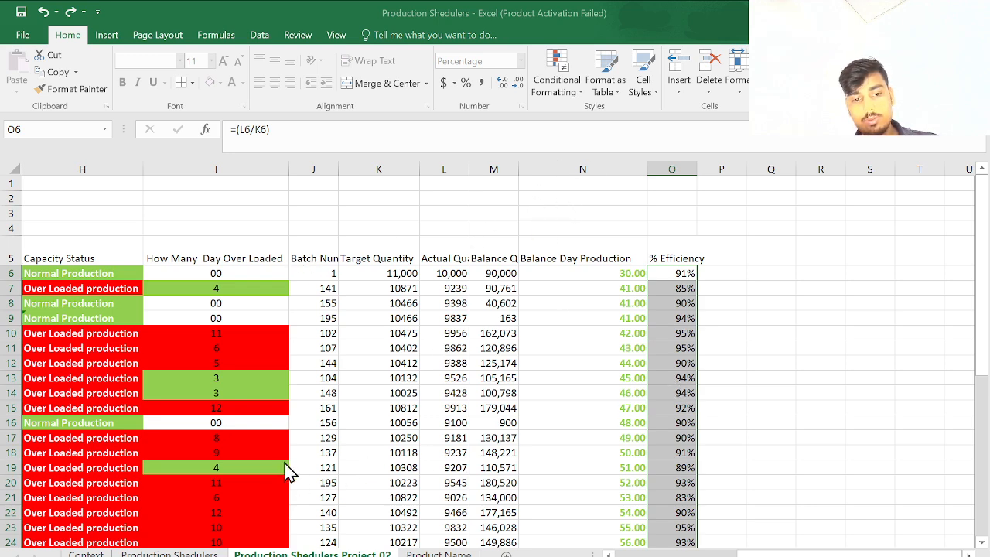
- Look over the % Efficiency values in O6:O39, then undo and redo the latest changes to them
scroll(673, 432, down, 8)
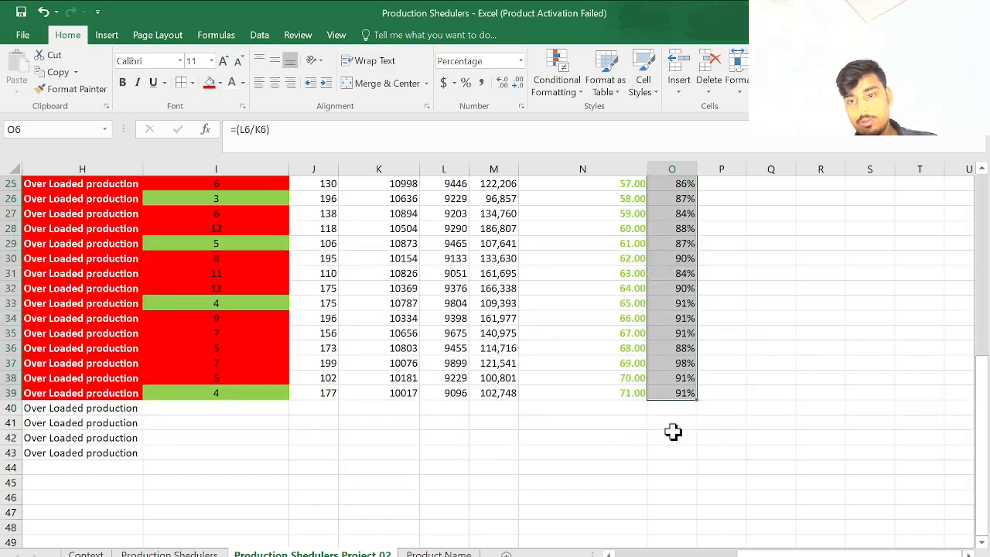
scroll(672, 431, up, 3)
scroll(673, 431, up, 5)
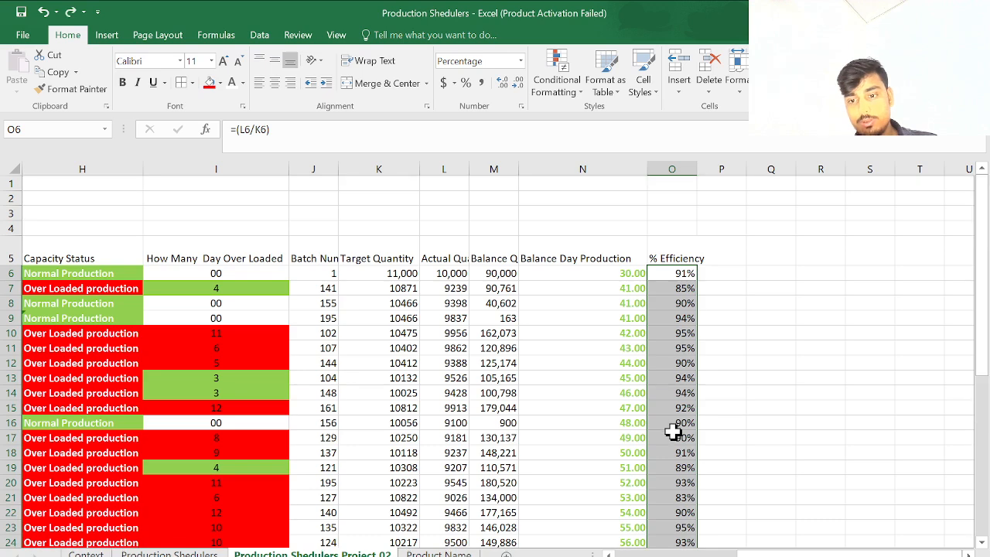
key(shift+BackSpace)
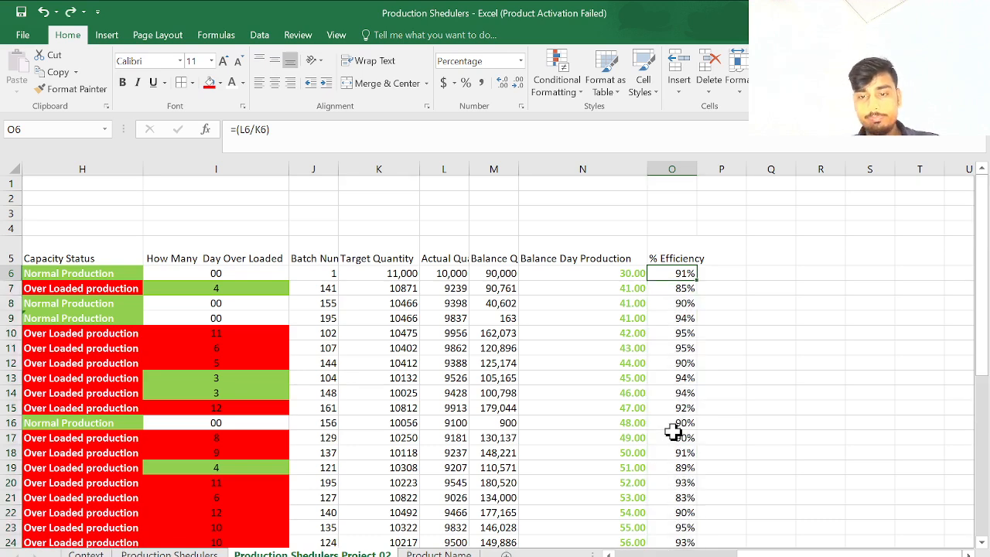
key(ctrl+z)
key(ctrl+z)
key(ctrl+y)
key(ctrl+y)
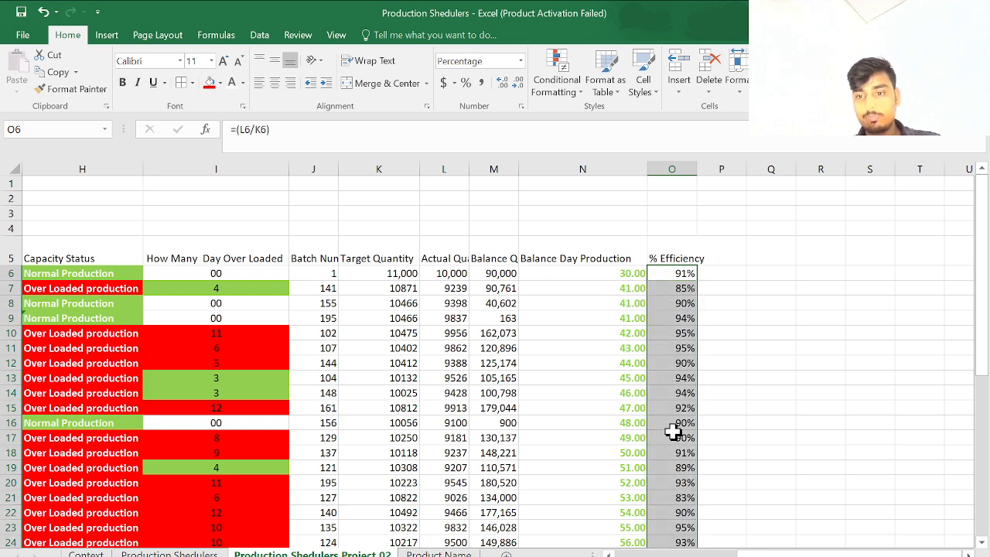
key(shift+BackSpace)
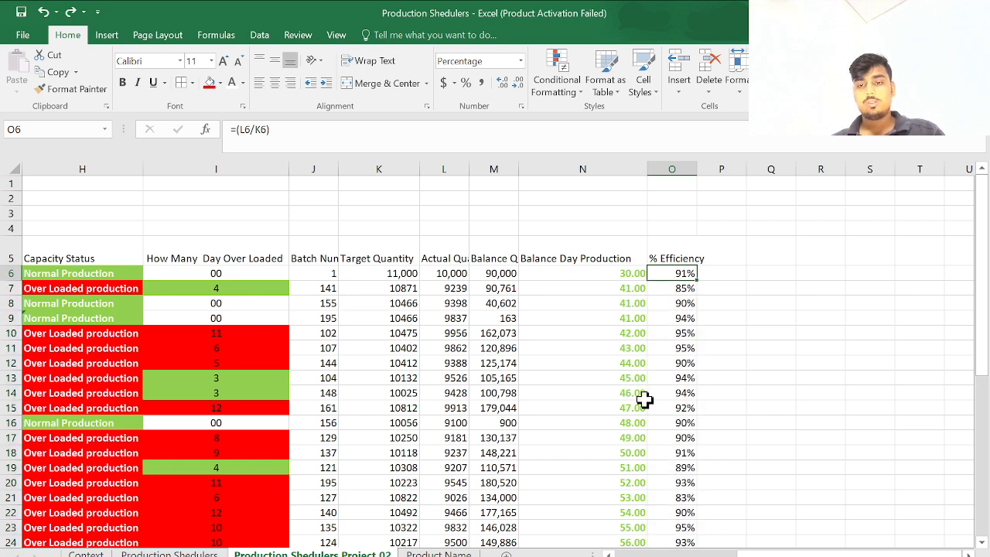
key(ctrl+y)
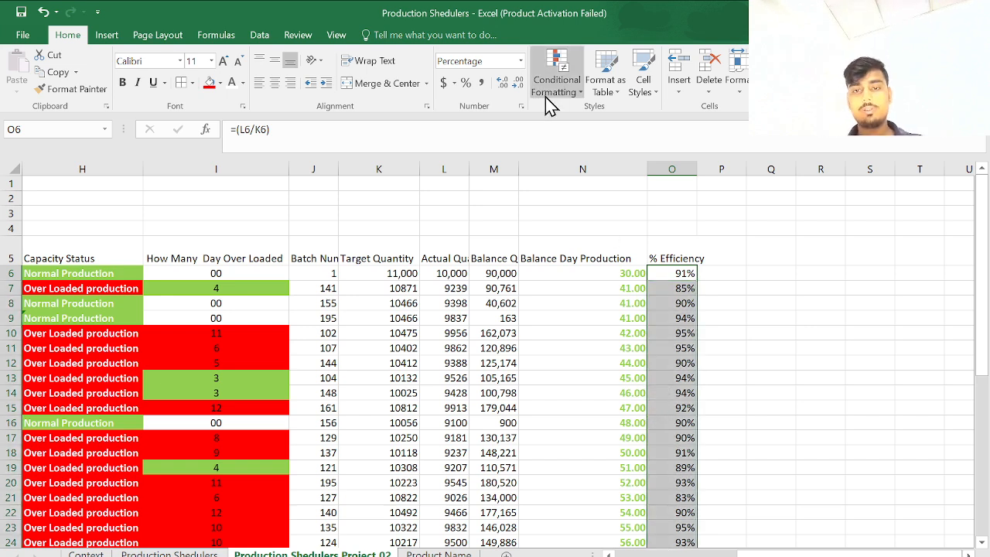
- Apply a conditional formatting rule with an orange fill to the % Efficiency values in O6:O39 and check the column
click(681, 276)
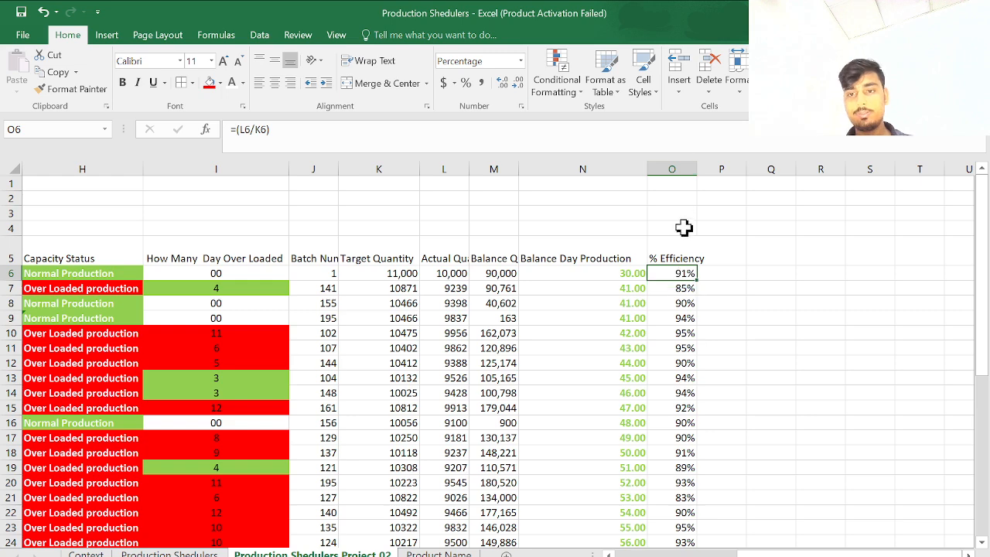
click(699, 253)
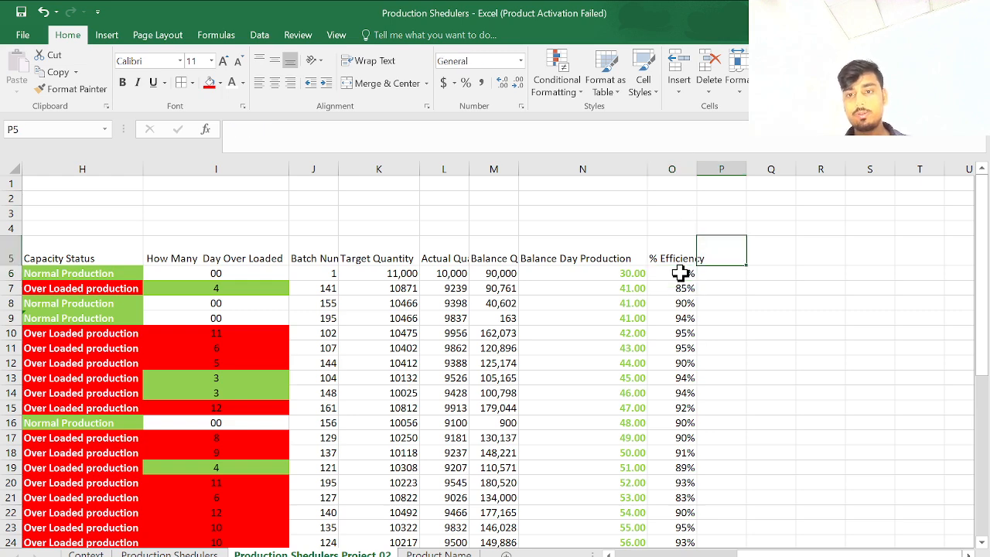
click(679, 273)
key(ctrl+shift+Down)
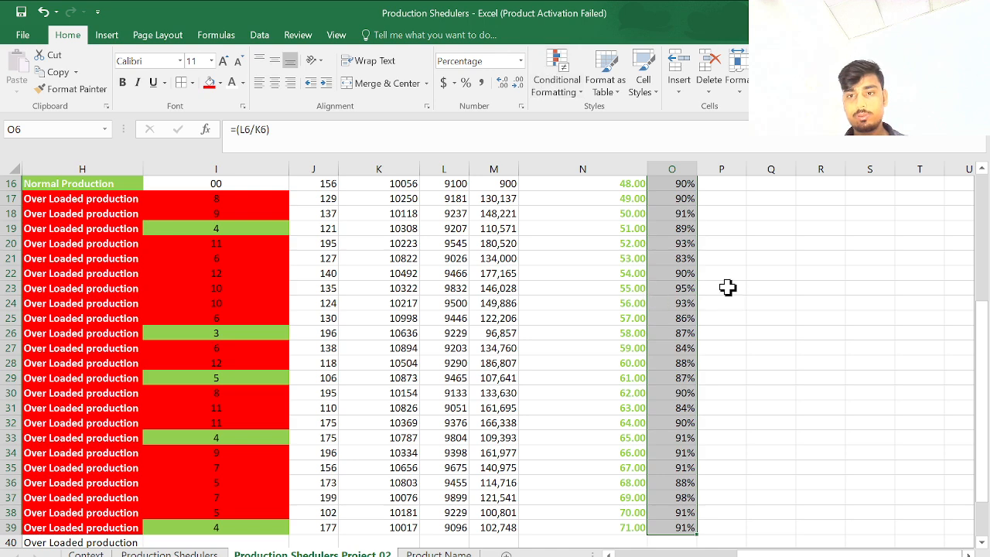
click(599, 271)
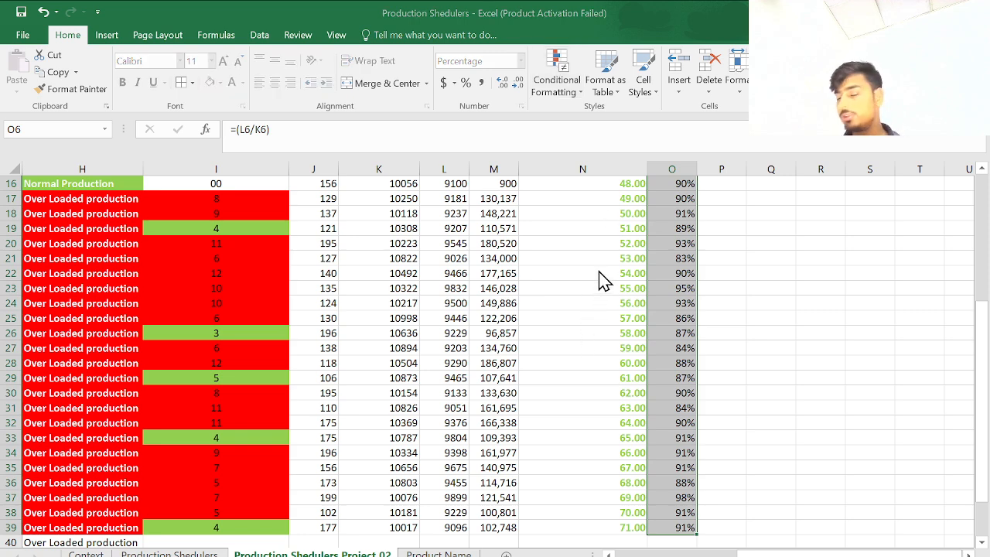
click(115, 426)
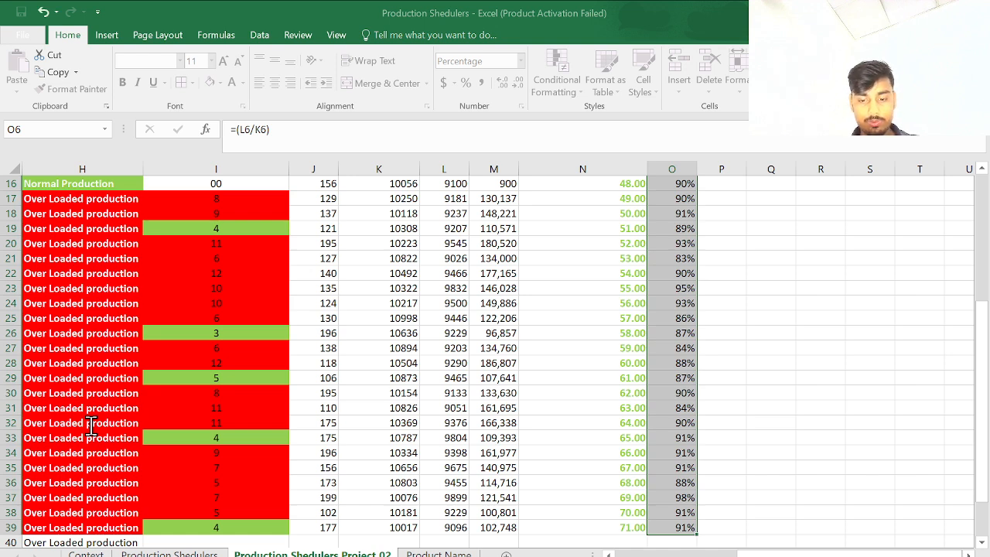
click(282, 490)
scroll(552, 447, up, 5)
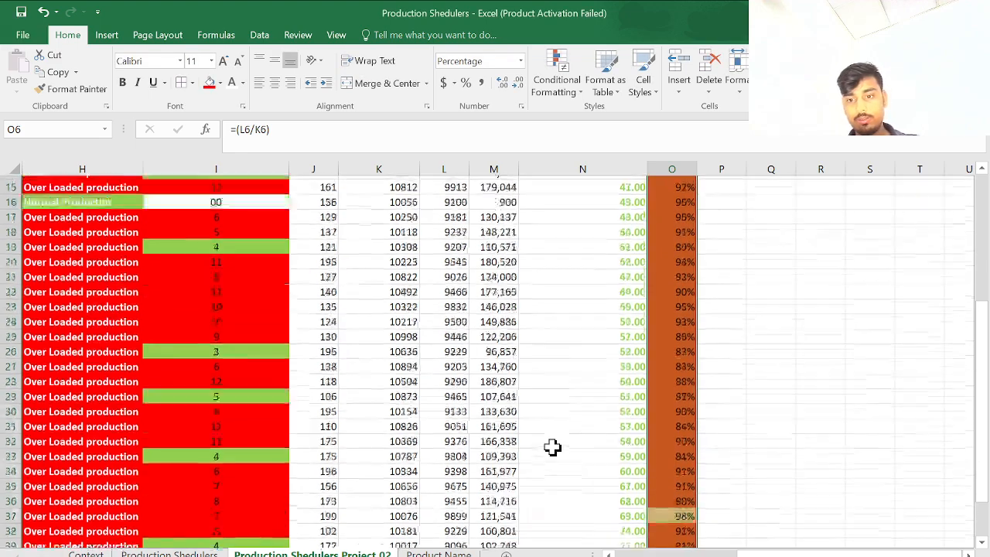
scroll(765, 371, down, 5)
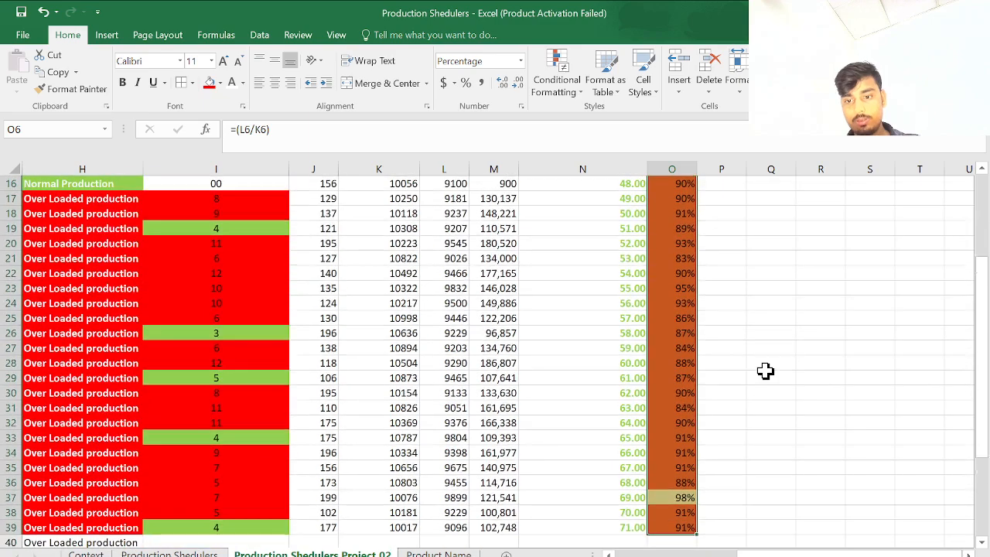
click(683, 409)
scroll(680, 418, up, 5)
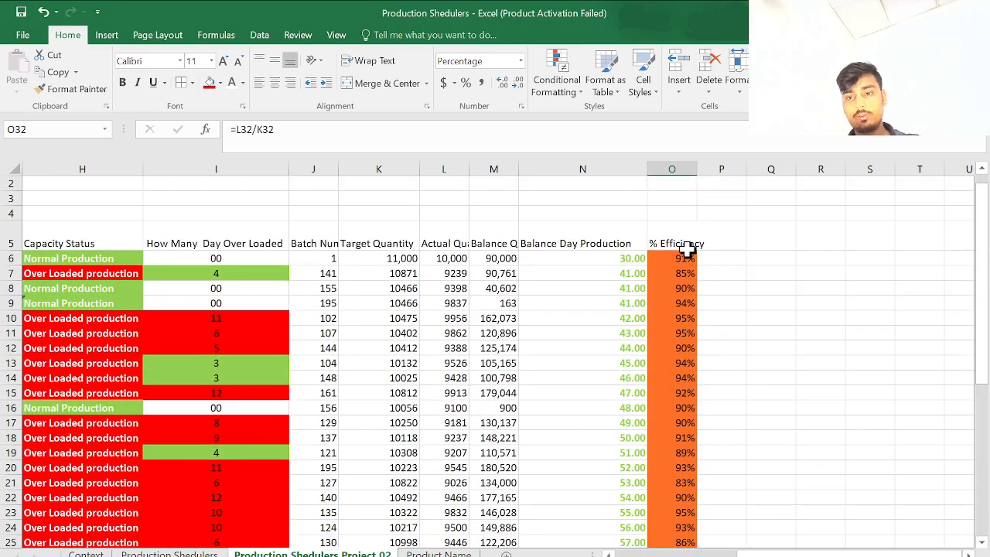
- Try to set up another conditional formatting rule for the % Efficiency values in O6:O38
drag(680, 259, 678, 524)
scroll(684, 480, down, 1)
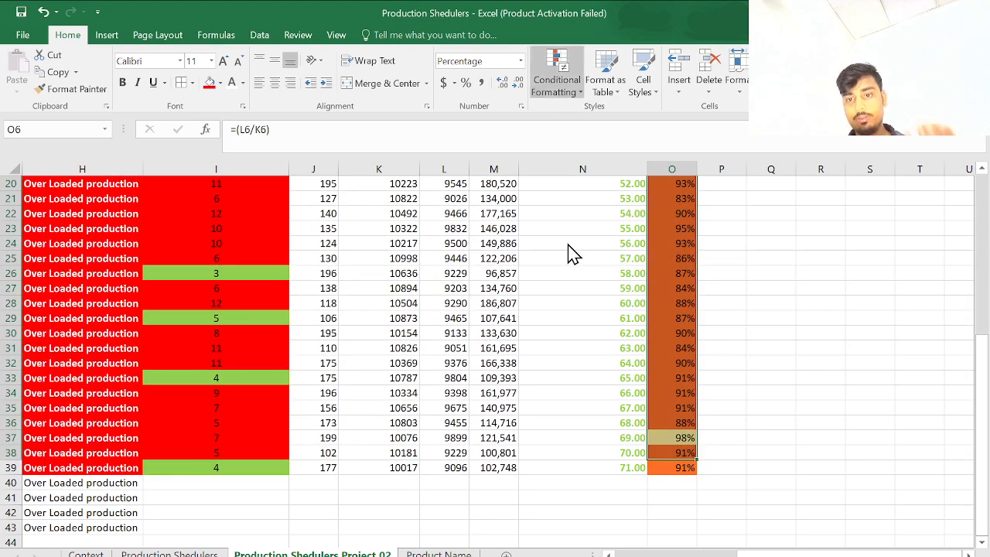
scroll(582, 318, up, 5)
scroll(581, 317, up, 2)
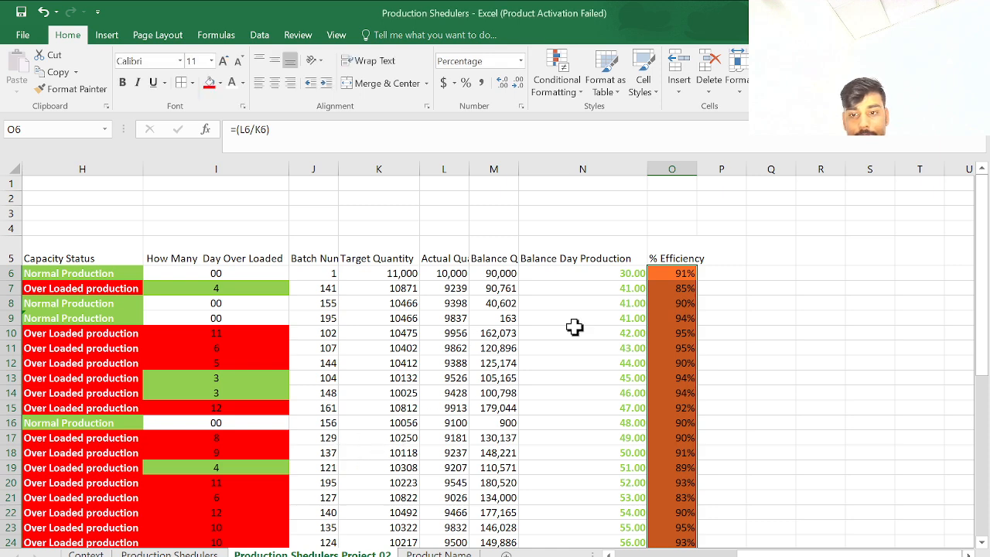
- Delete the whole % Efficiency column O together with its orange conditional formatting
click(674, 168)
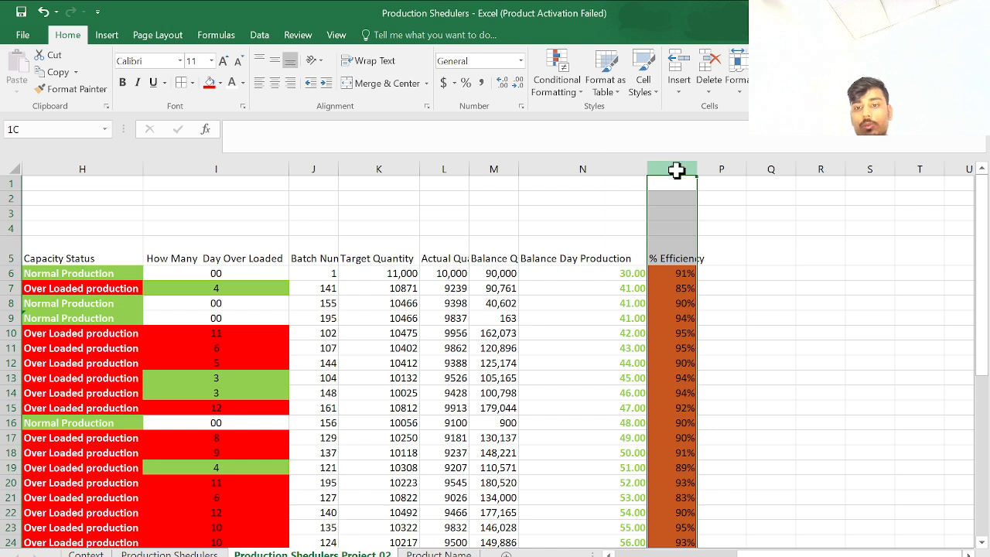
drag(673, 184, 687, 239)
click(685, 181)
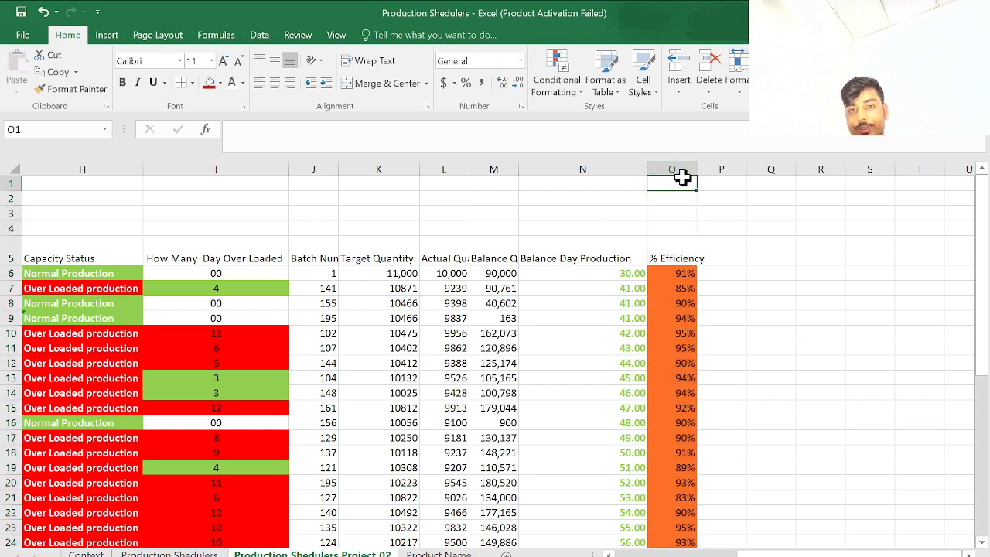
click(677, 167)
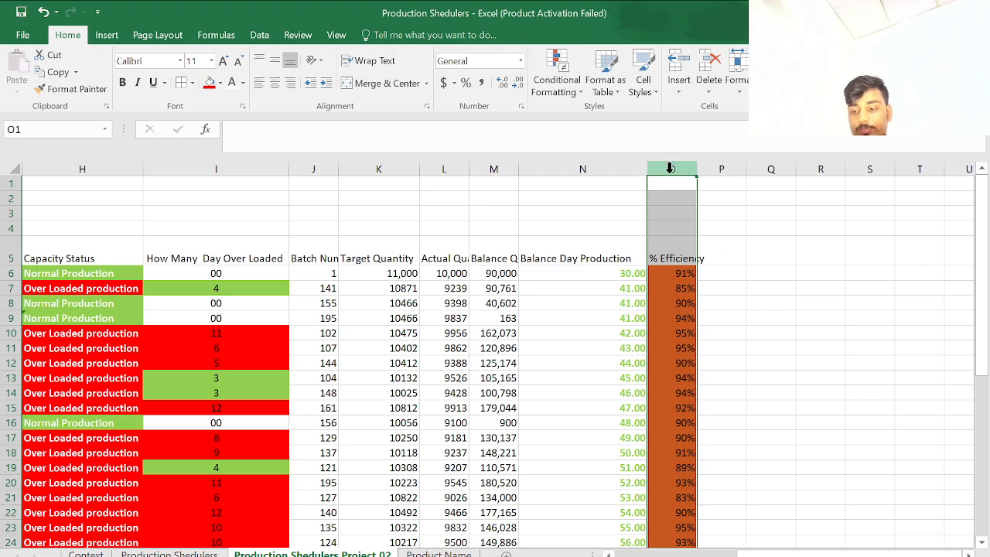
click(673, 271)
key(ctrl+shift+Down)
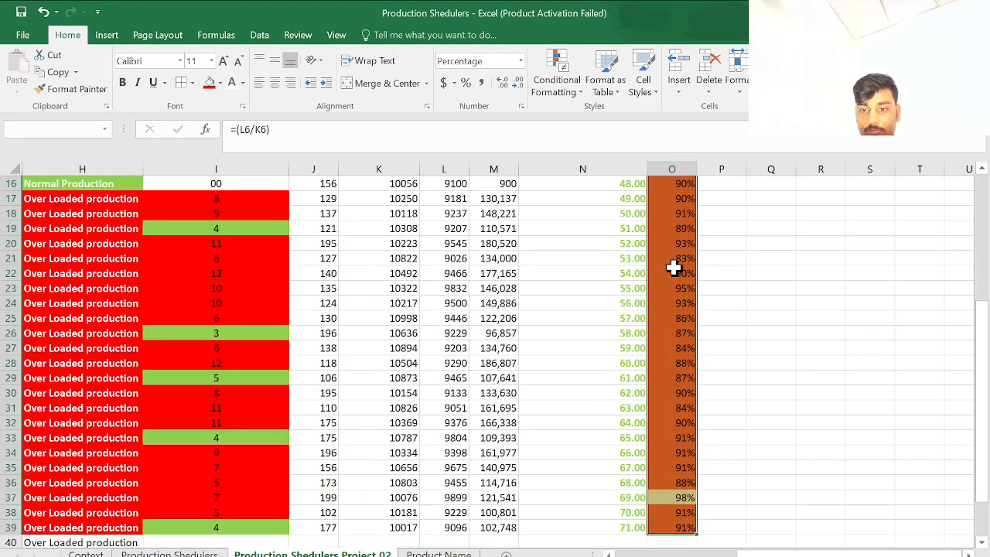
drag(674, 268, 676, 163)
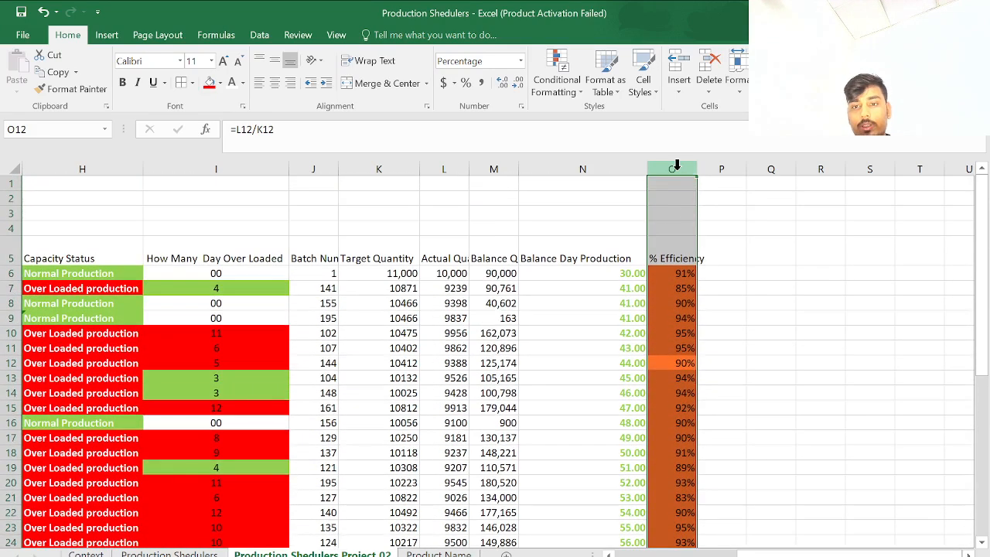
click(670, 288)
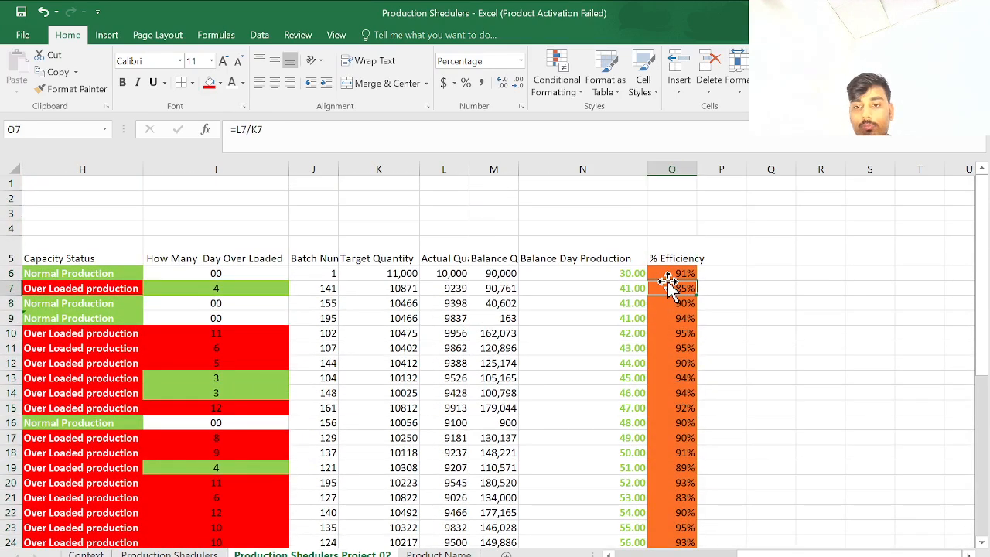
click(680, 168)
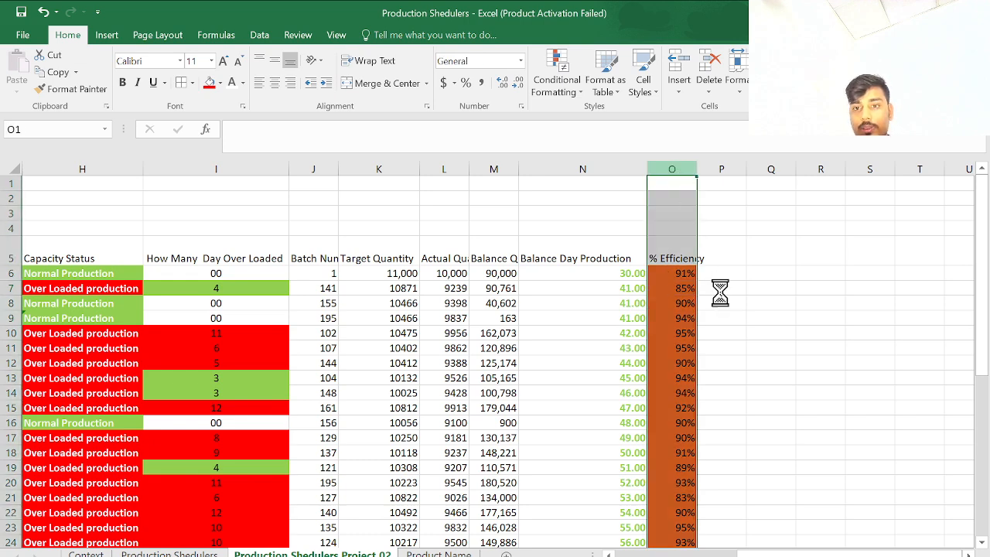
key(ctrl+minus)
- Enter the header "Efficency %" in cell O5
click(663, 259)
text(ED)
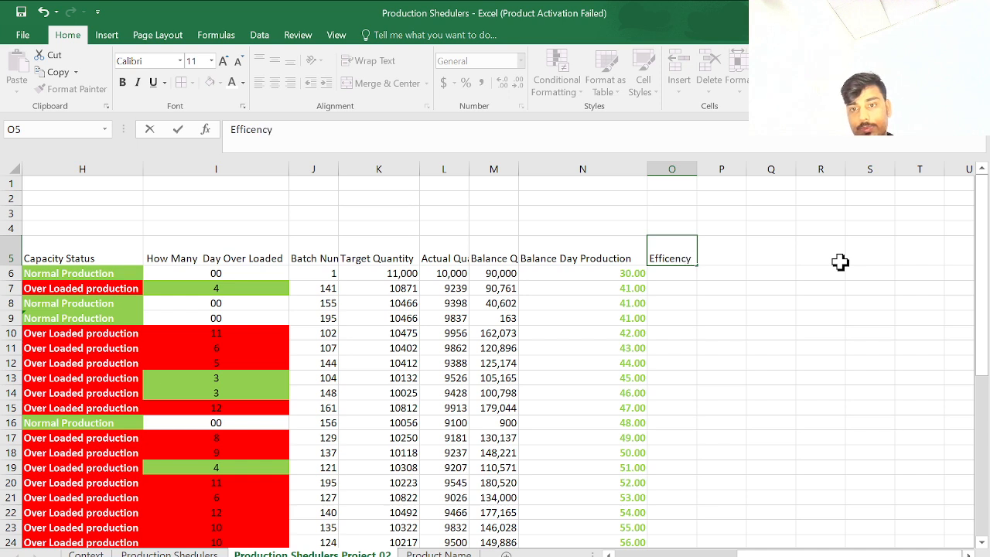
key(Return)
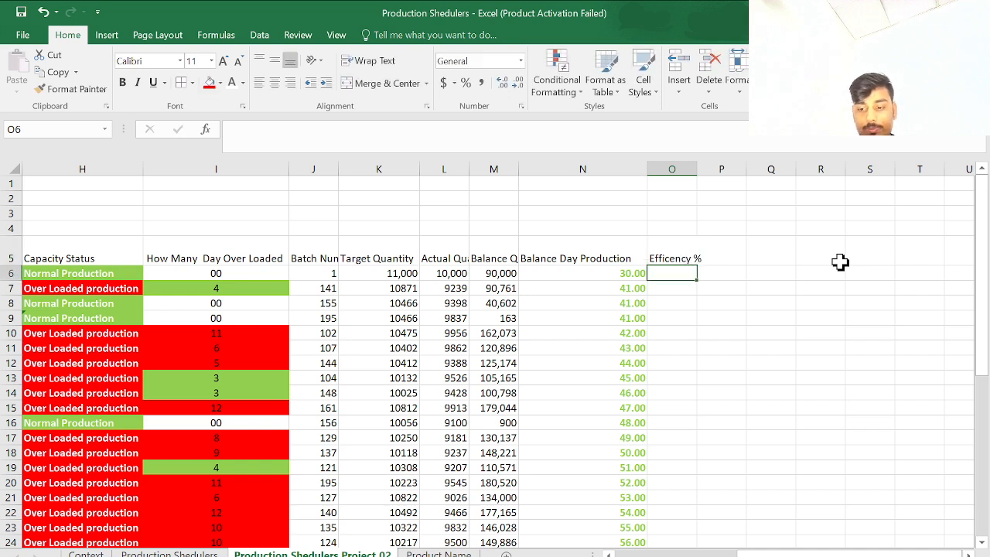
- Enter the formula =(L6/K6)*100 in O6 and fill it down to O39
text(=)
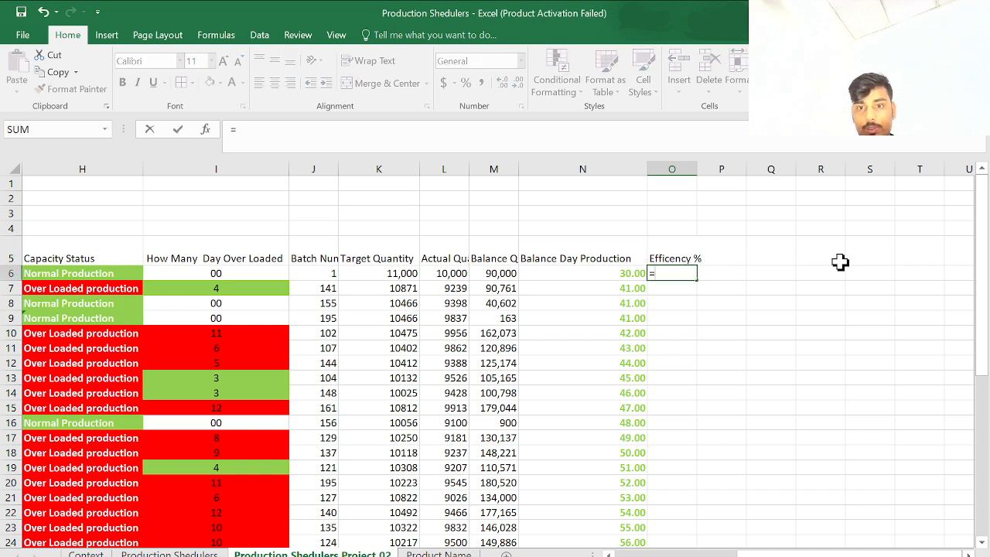
click(456, 272)
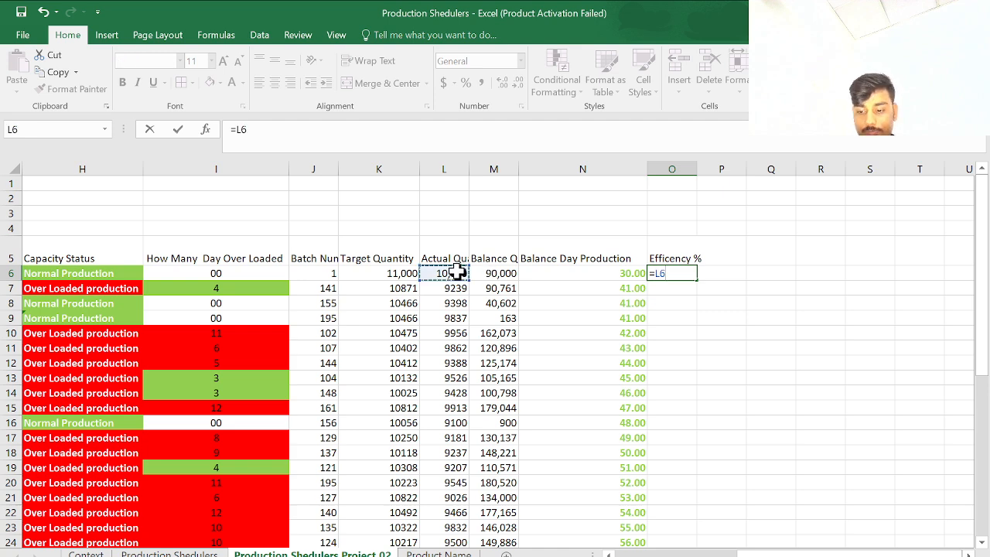
text(/)
click(396, 273)
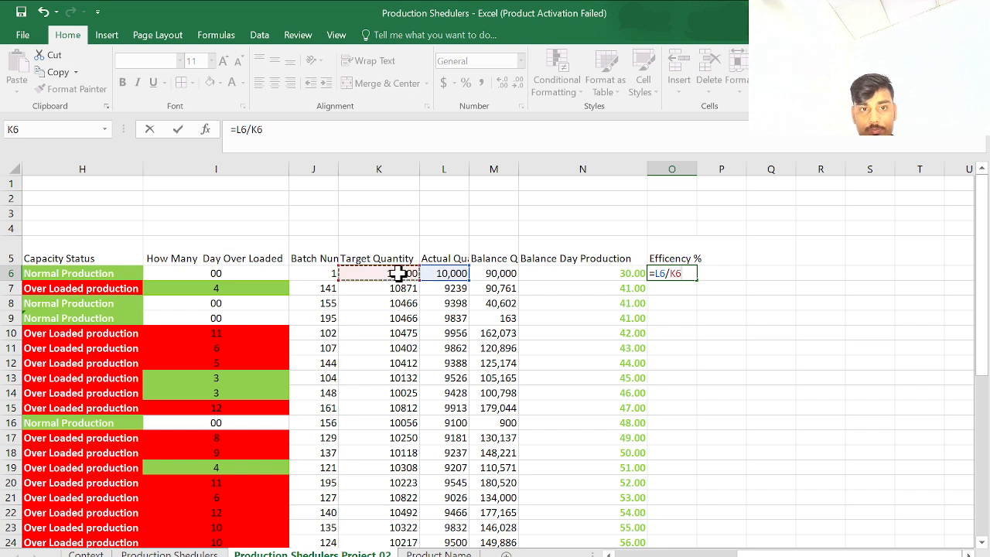
text())
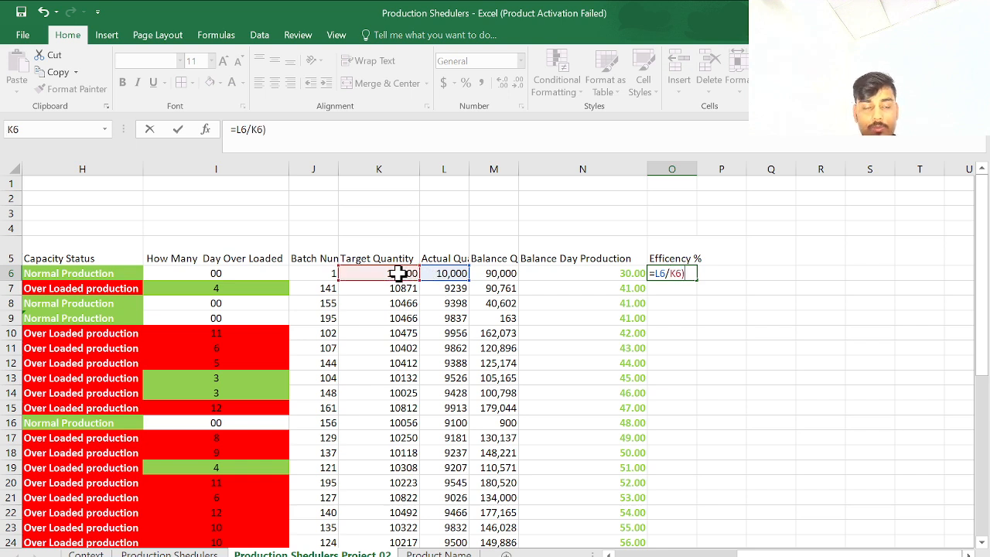
click(238, 130)
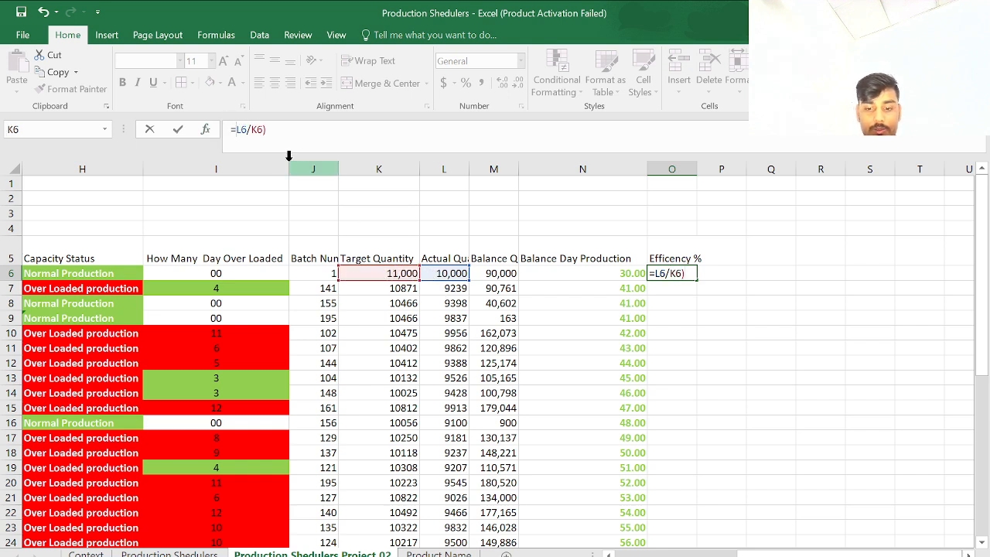
text(()
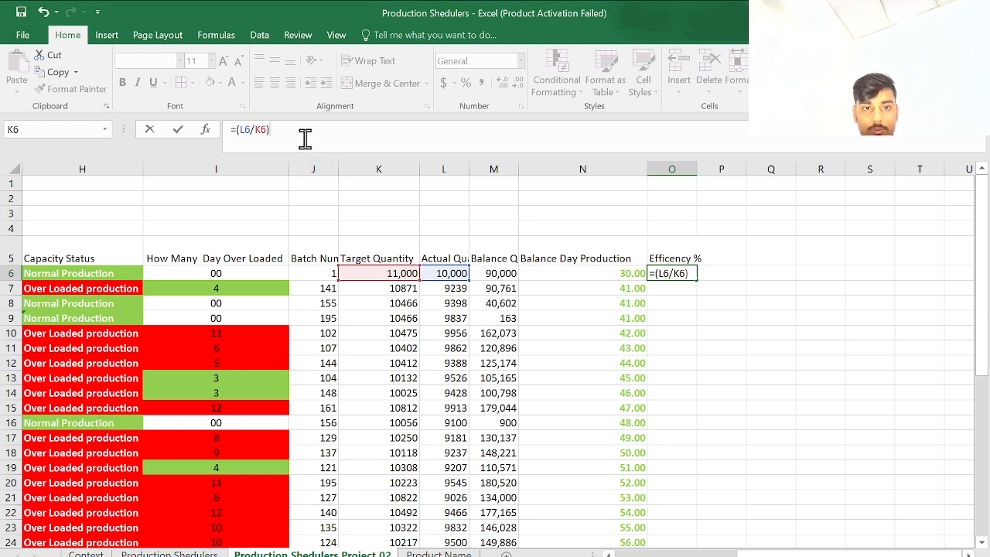
key(Return)
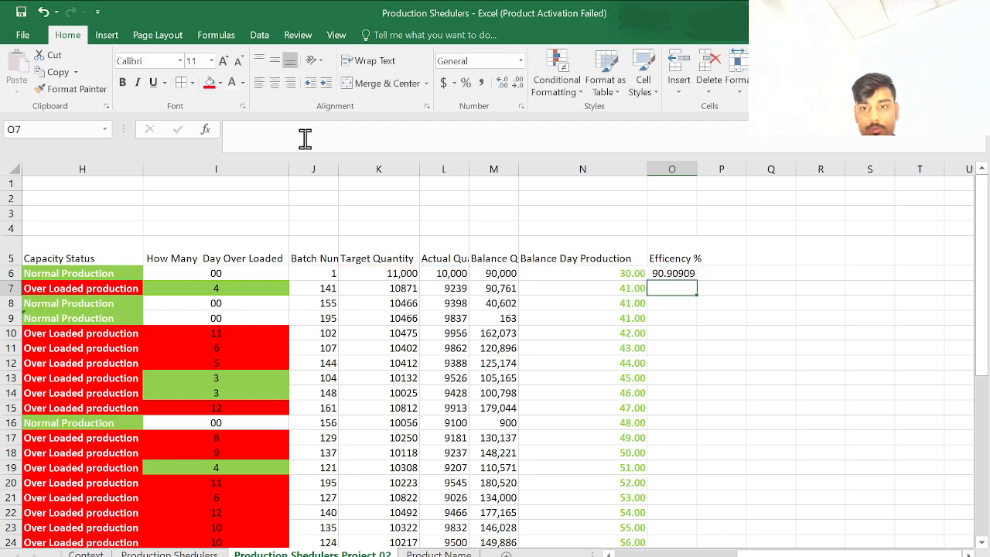
click(672, 275)
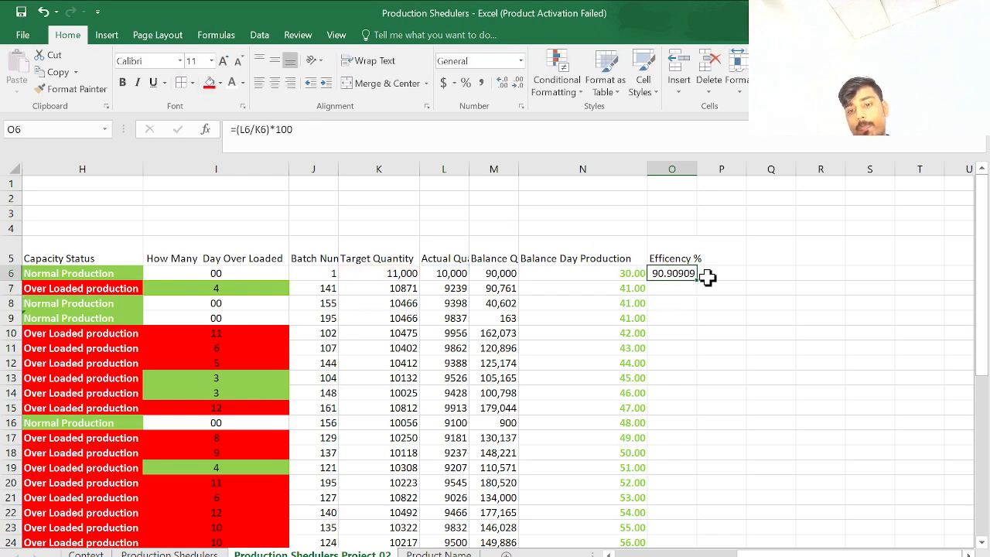
mouse_move(696, 280)
mouse_down()
mouse_move(673, 526)
mouse_move(667, 502)
mouse_move(701, 449)
mouse_move(698, 475)
mouse_up()
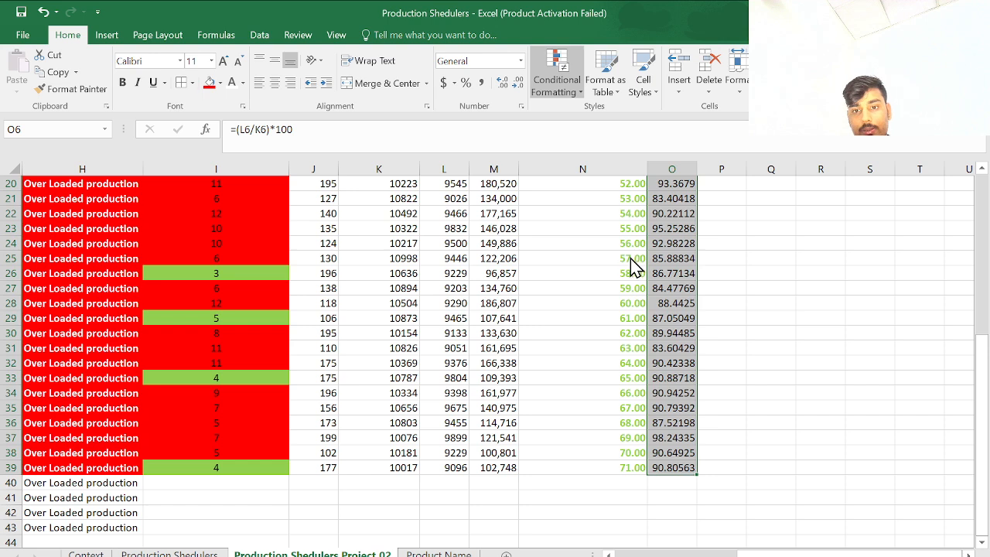
- Add a conditional formatting rule to O6:O39 that shows Efficency % values below 90 in bold orange text, and check the column
click(642, 278)
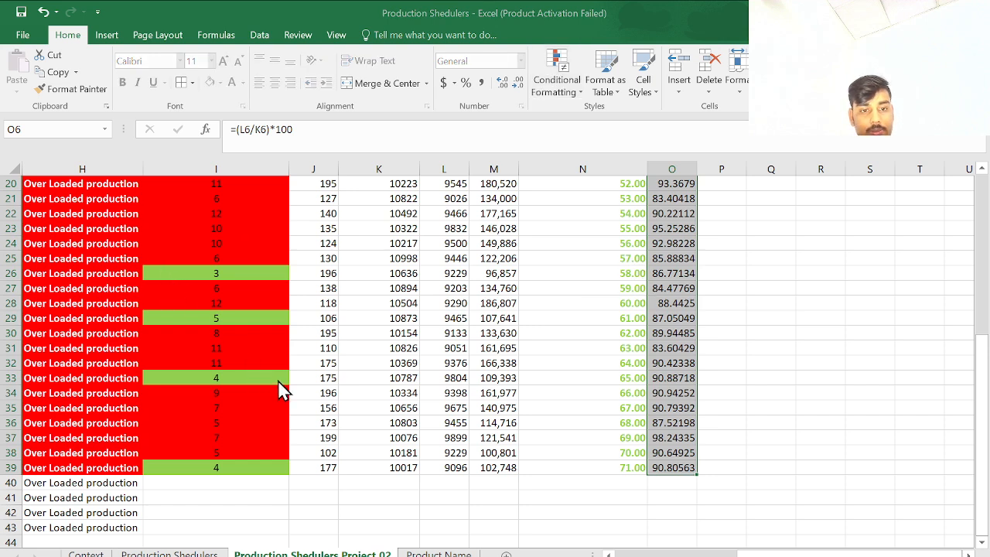
click(378, 378)
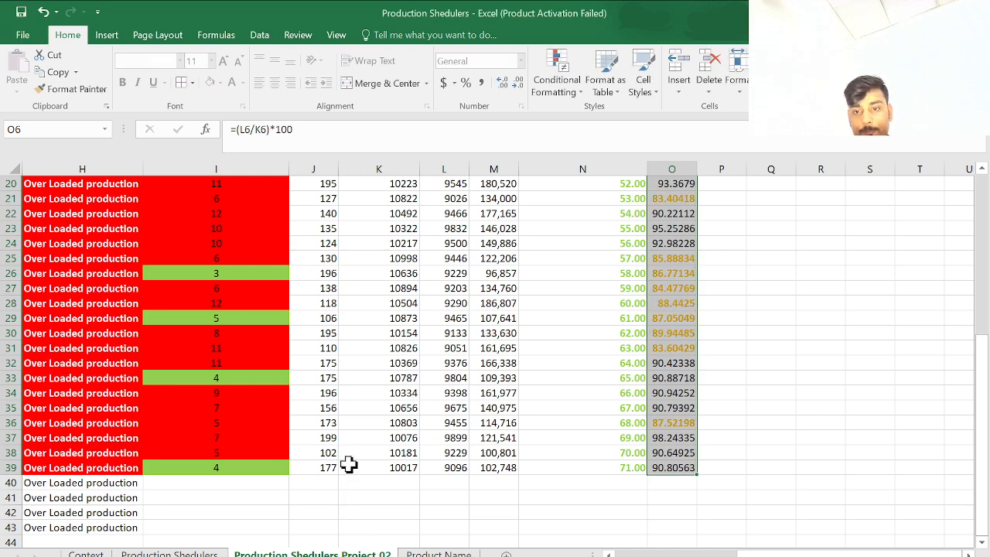
scroll(543, 410, up, 4)
scroll(544, 409, up, 1)
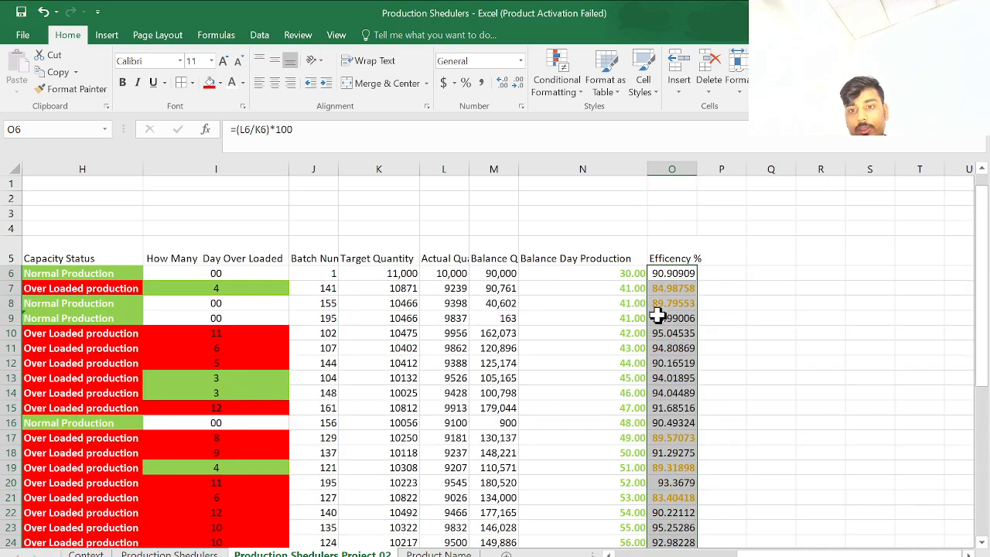
click(658, 316)
scroll(658, 315, down, 4)
scroll(657, 315, up, 4)
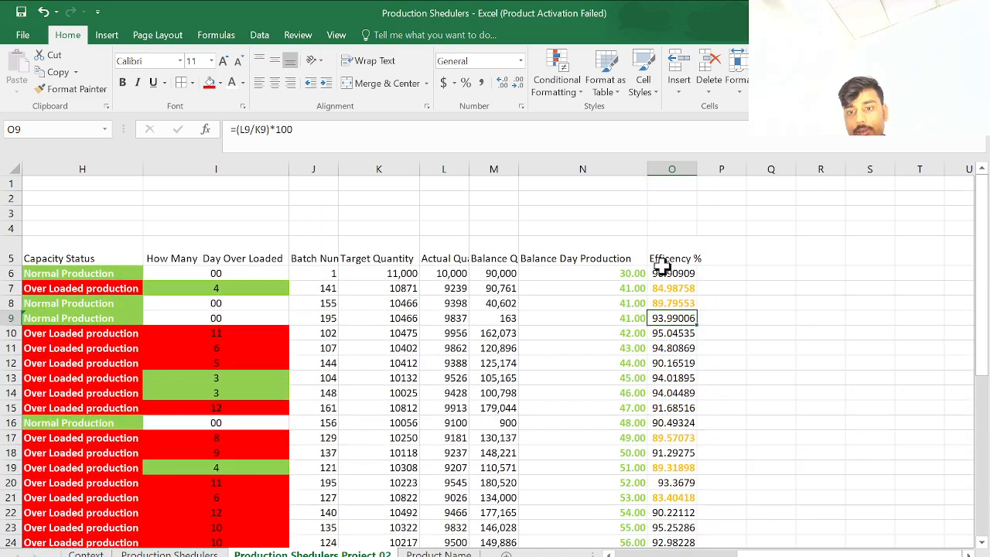
scroll(685, 353, down, 5)
scroll(684, 418, up, 6)
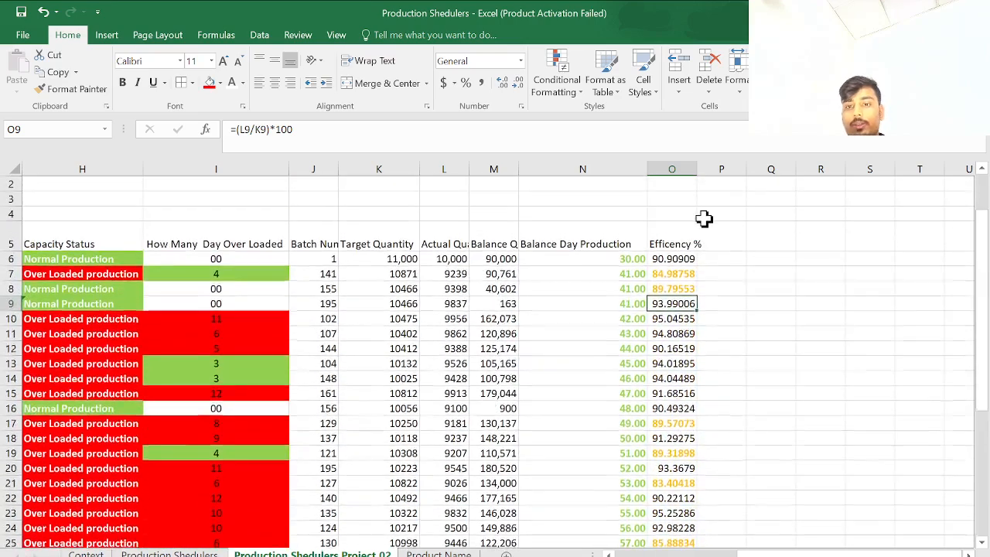
- Format the Efficency % values in O6:O39 as whole numbers with no decimal places
click(685, 243)
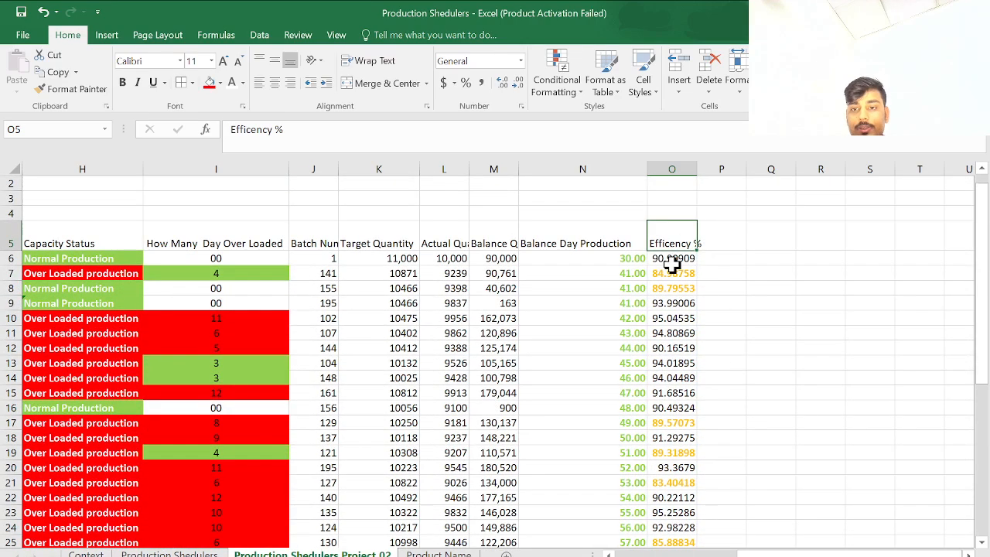
drag(672, 263, 684, 451)
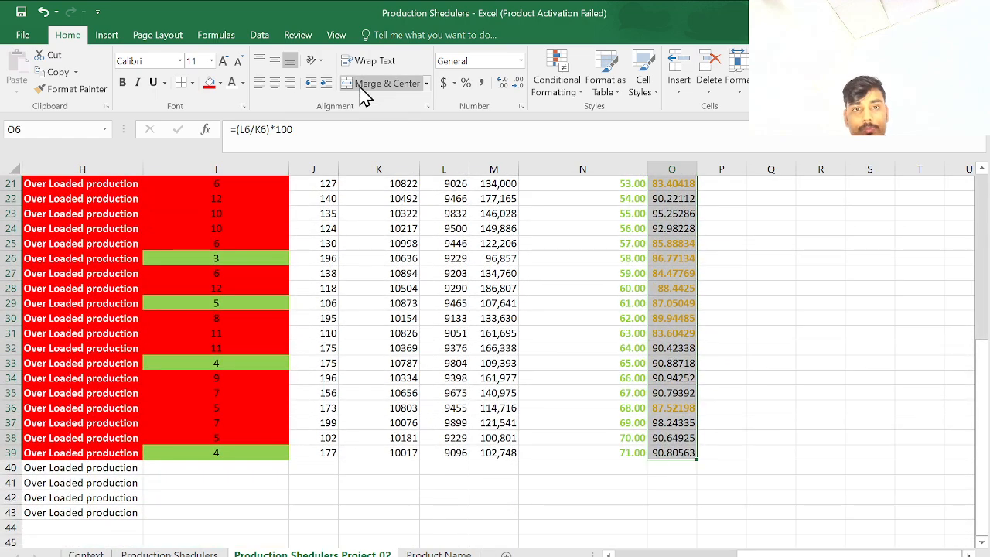
click(514, 83)
click(515, 83)
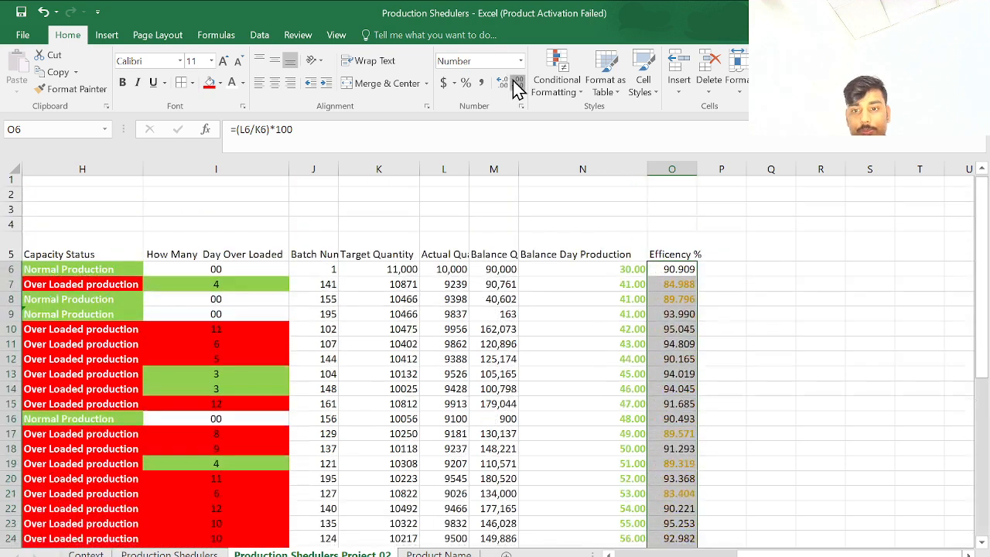
click(516, 84)
click(515, 83)
click(514, 83)
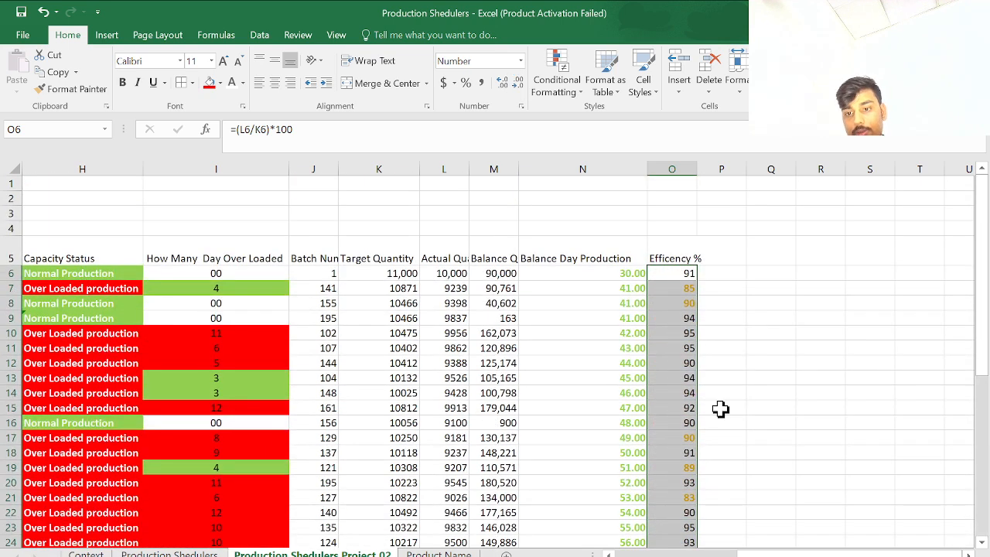
- Try showing O6:O39 as percentages, removing the multiplication by 100 from the formula in O6 and copying it into the rows below
click(469, 85)
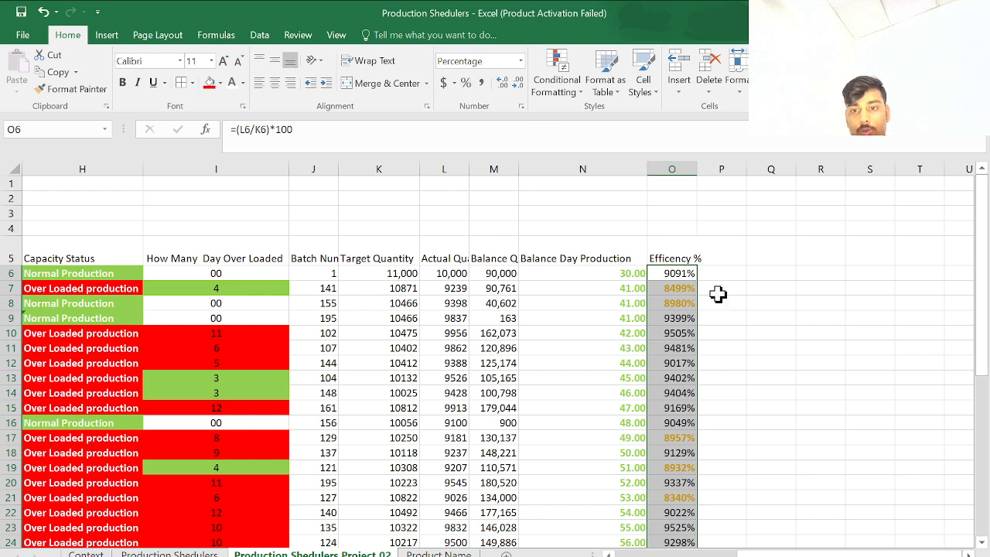
click(673, 271)
click(301, 136)
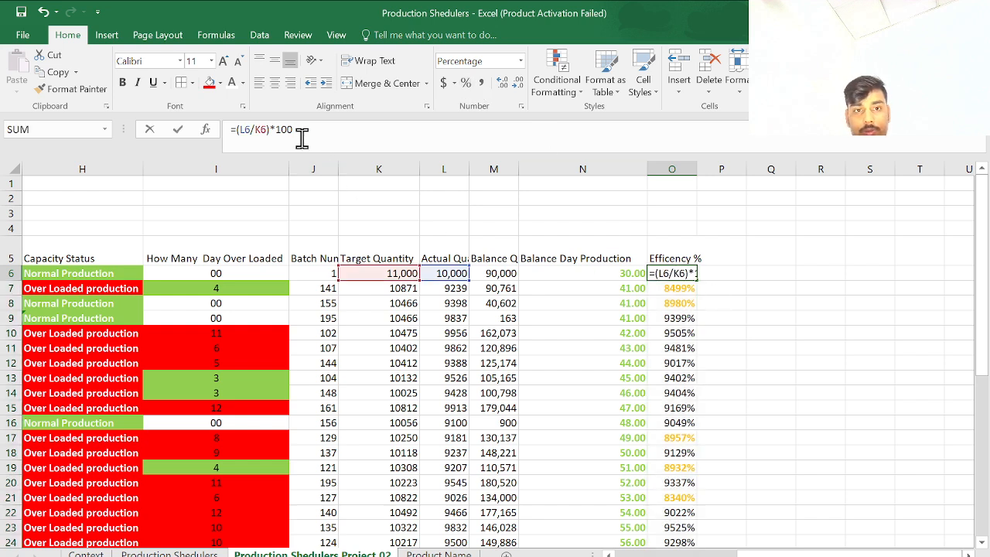
key(BackSpace)
key(BackSpace)
key(Return)
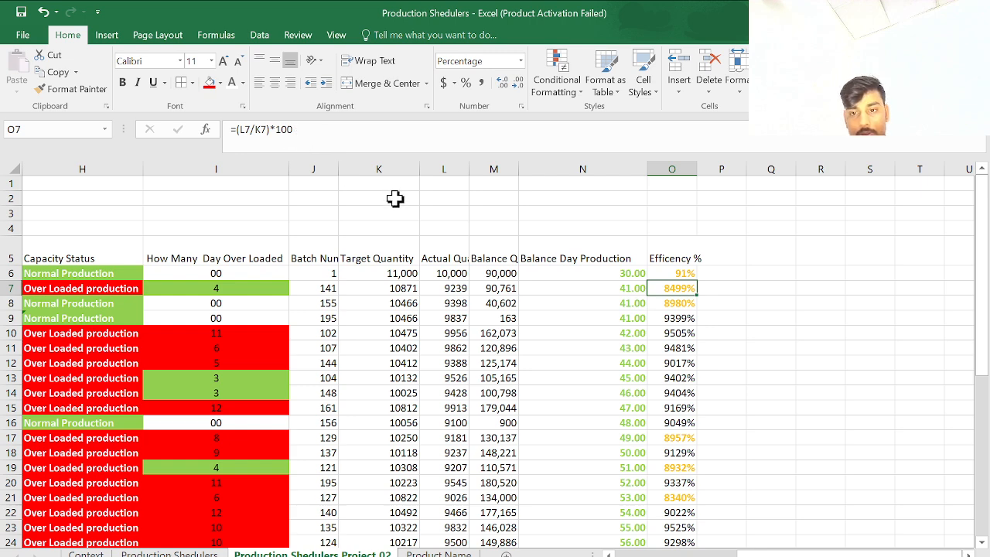
key(ctrl+d)
click(667, 300)
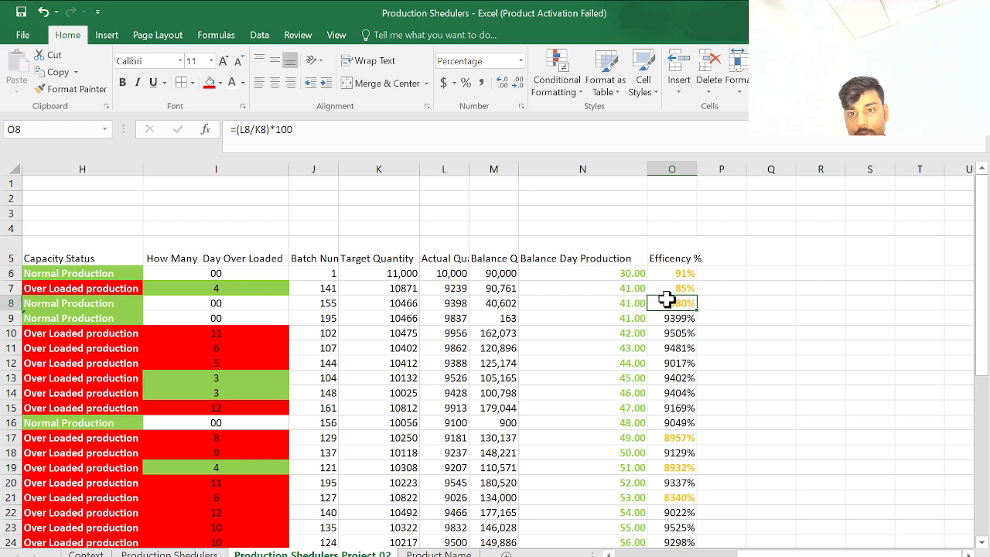
click(674, 329)
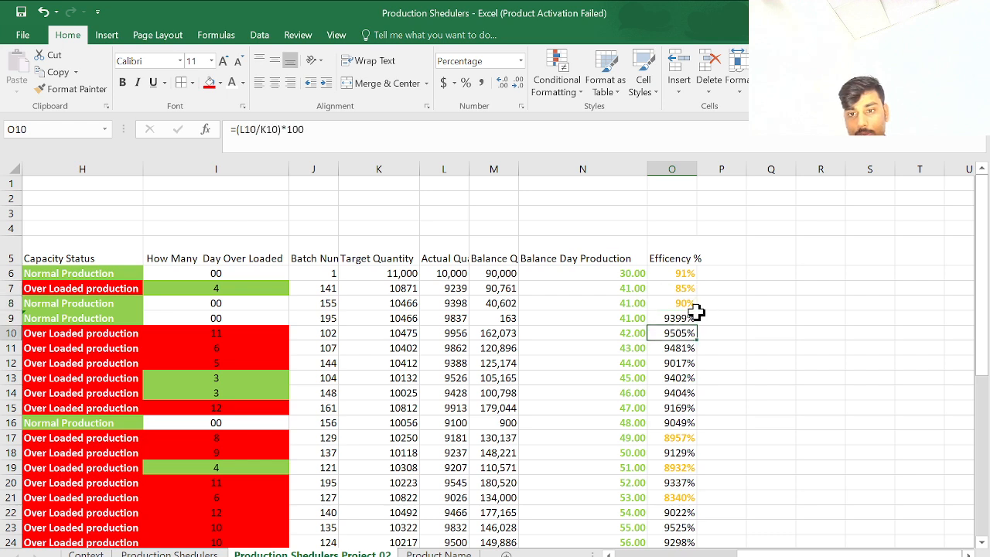
click(689, 317)
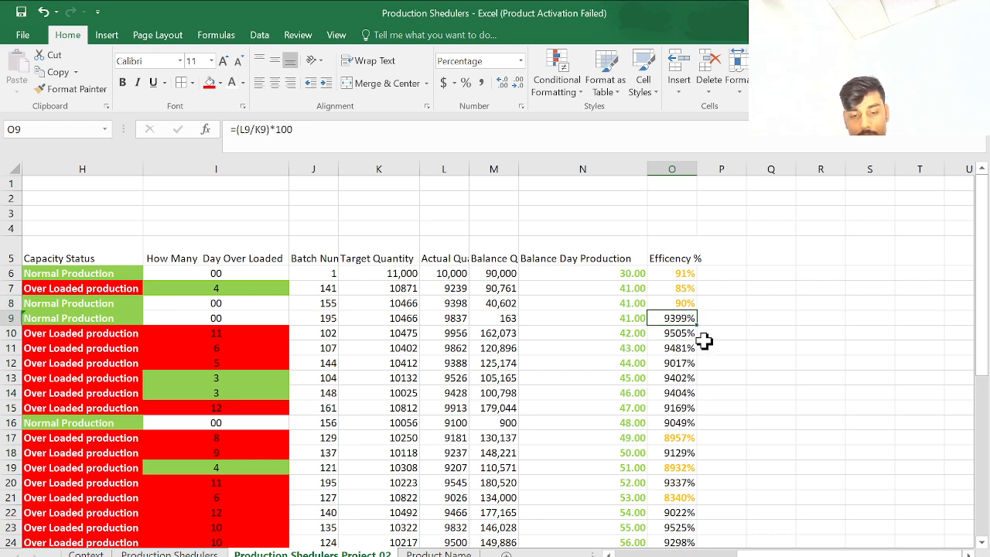
- Undo the efficiency formula edits and the percentage format in column O
key(ctrl+z)
key(ctrl+z)
key(ctrl+z)
key(ctrl+z)
key(ctrl+z)
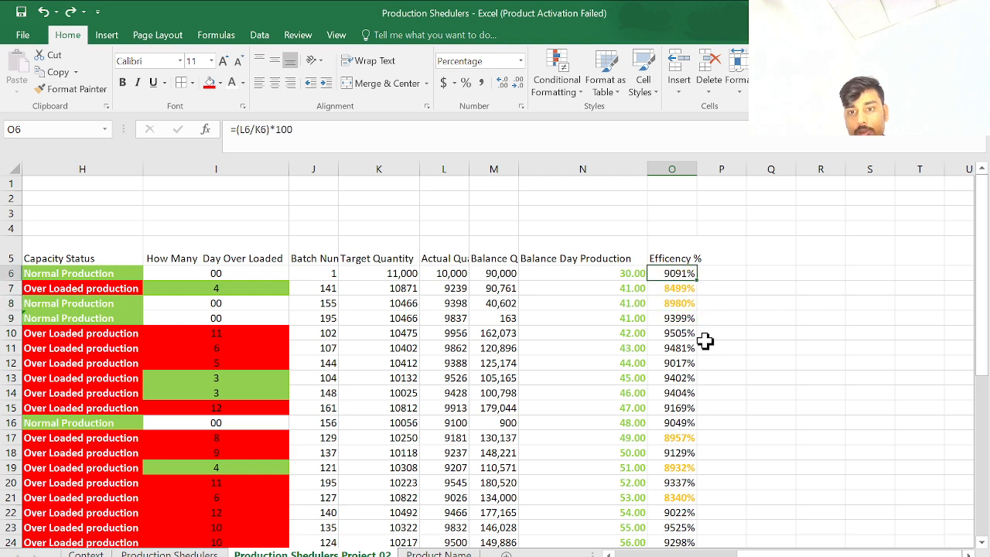
key(ctrl+z)
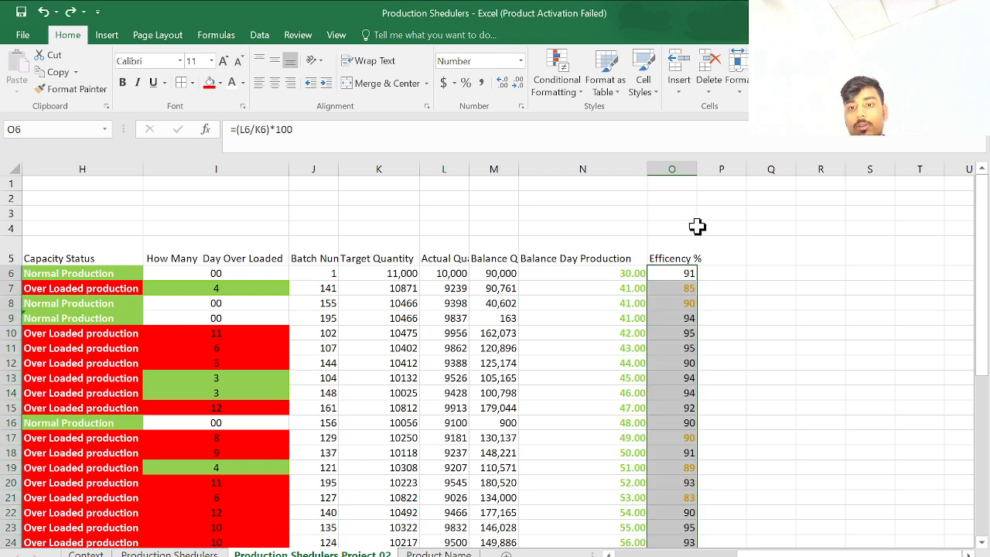
- Fit the width of column O to its Efficency % header
double_click(697, 164)
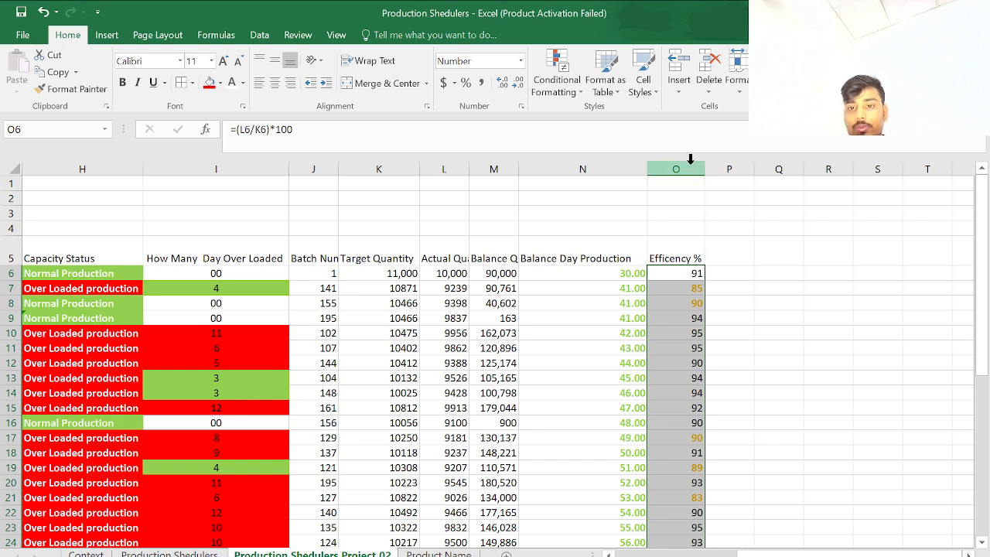
drag(589, 282, 701, 248)
drag(506, 254, 641, 280)
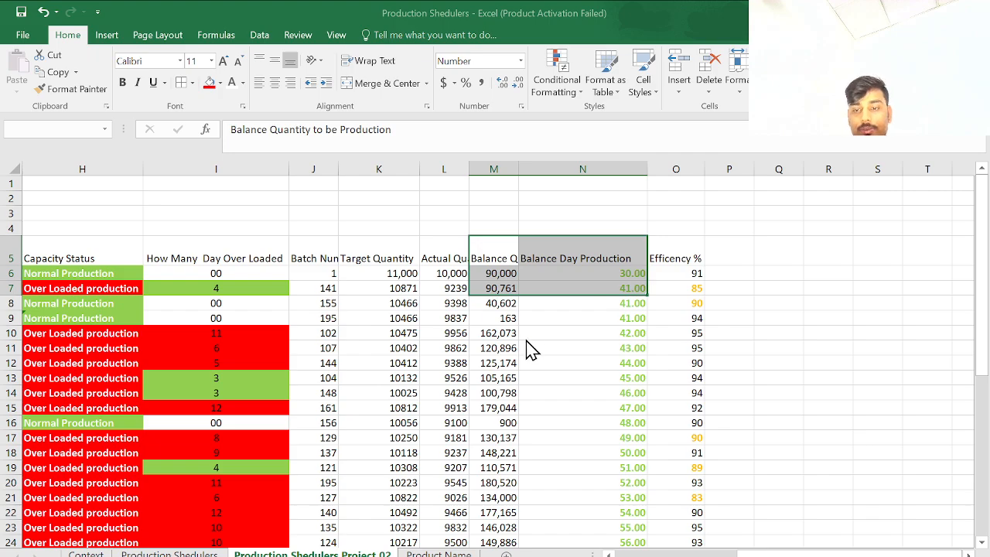
drag(578, 259, 679, 288)
click(673, 247)
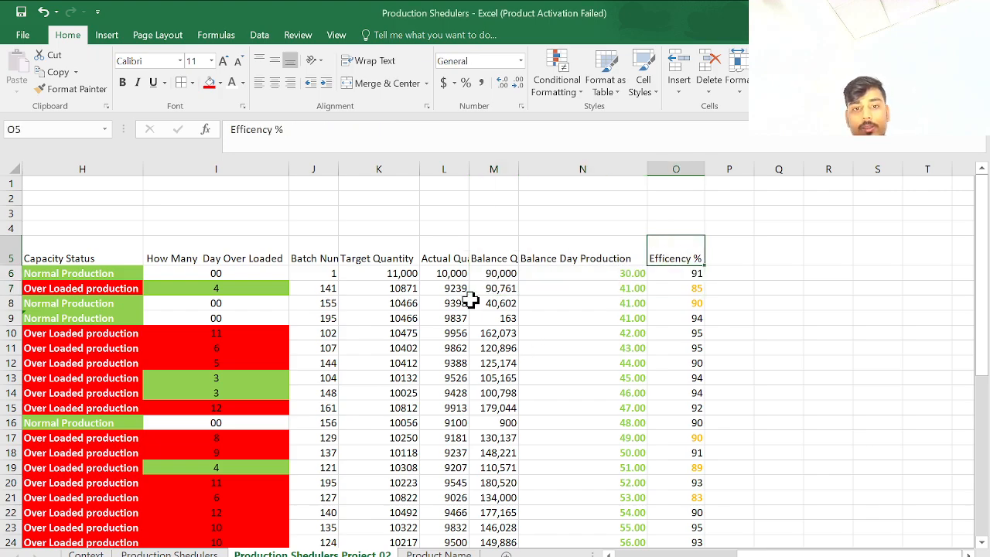
- Fill the # column from A6 to A39 with serial numbers 1 to 34
scroll(471, 298, left, 5)
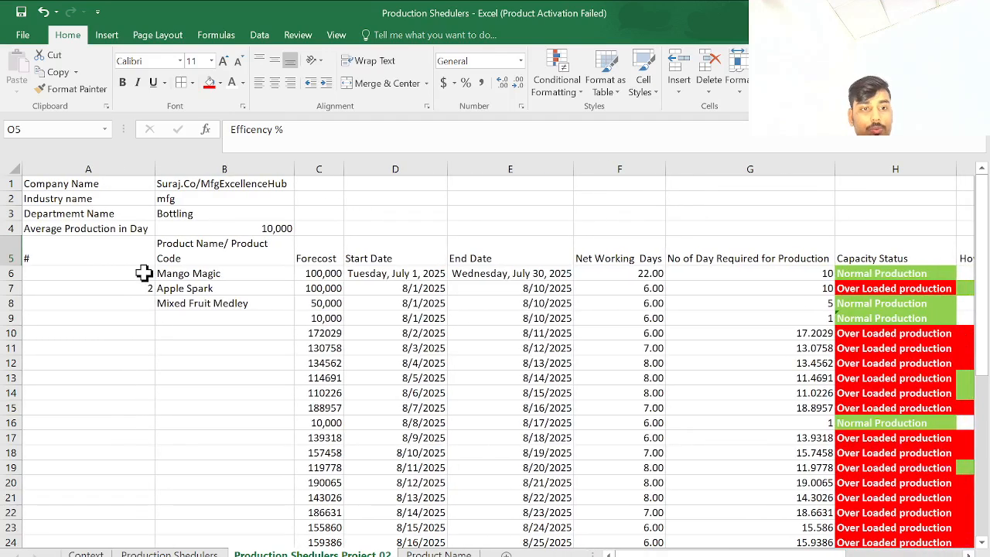
mouse_move(142, 273)
mouse_down()
mouse_move(147, 305)
mouse_move(140, 286)
mouse_move(150, 293)
mouse_move(131, 434)
mouse_move(148, 543)
mouse_move(190, 547)
mouse_move(197, 471)
mouse_move(188, 464)
mouse_up()
scroll(188, 464, up, 4)
scroll(230, 272, up, 3)
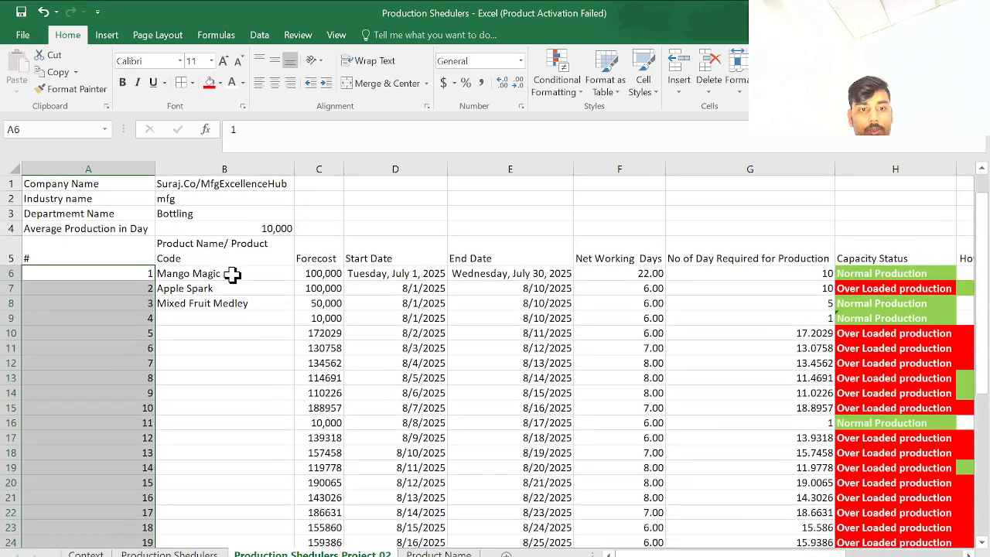
- Copy the product names in B6:B8 to B10:B12 and enter Pineapple Punch in B9
click(232, 301)
drag(262, 276, 296, 303)
key(ctrl+c)
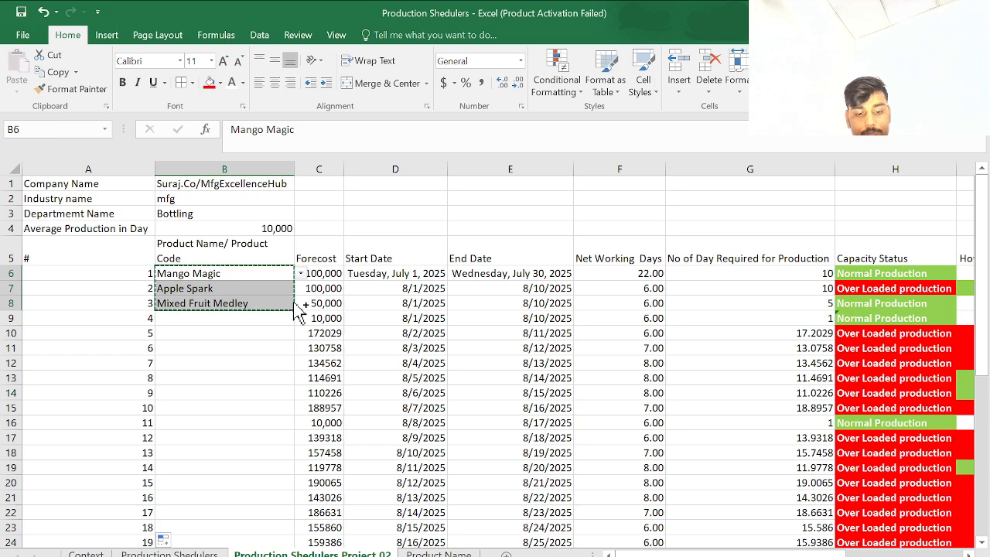
click(274, 332)
key(ctrl+v)
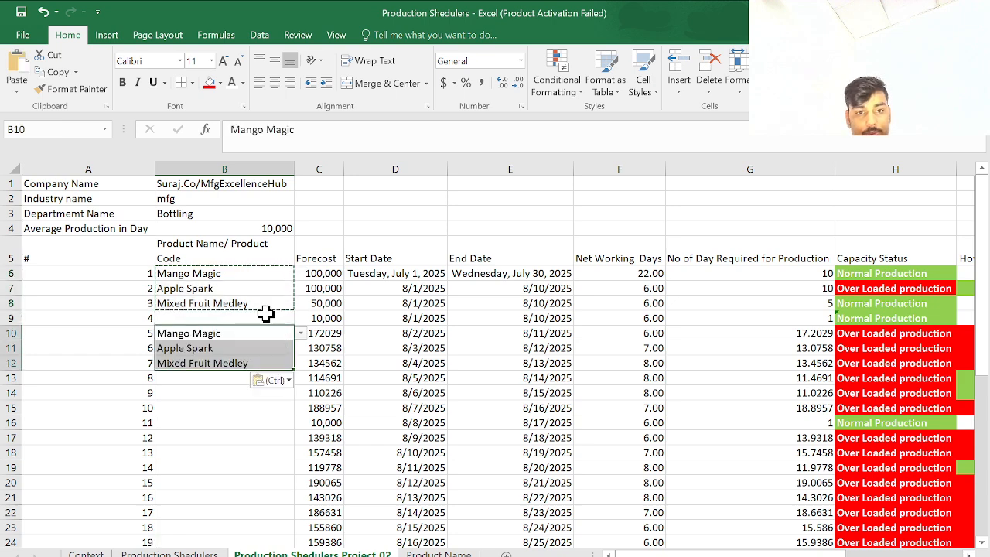
click(265, 312)
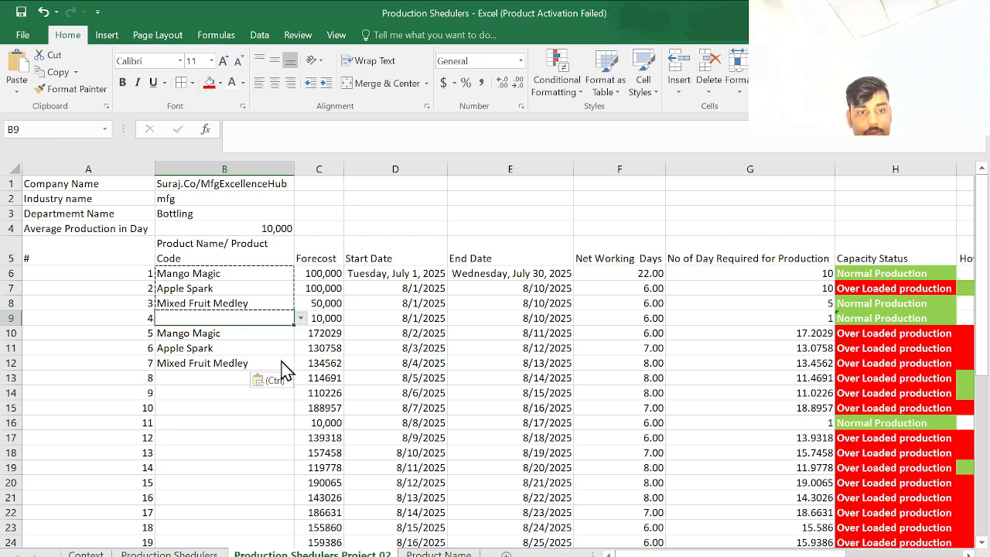
text(Pineapple Punch)
- Fill the product names from B7:B12 down the Product Name/ Product Code column to row 39
drag(265, 273, 272, 418)
scroll(268, 309, up, 4)
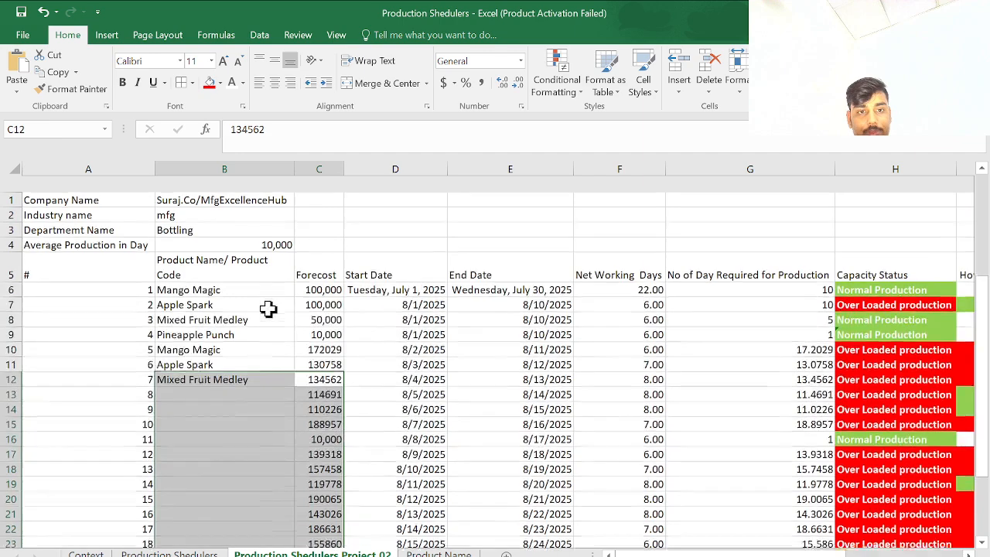
drag(272, 253, 245, 376)
drag(239, 289, 389, 473)
scroll(389, 472, up, 6)
scroll(389, 472, right, 4)
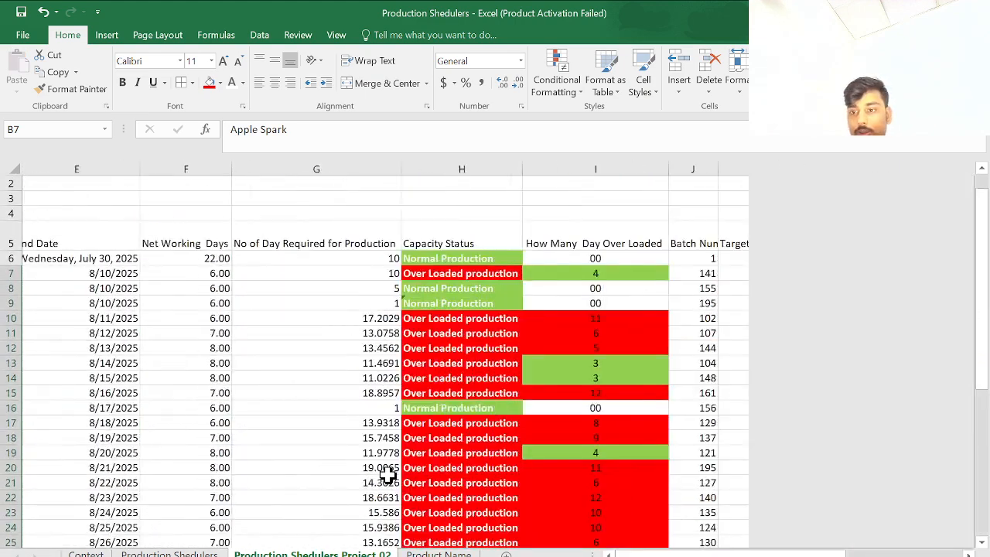
scroll(388, 474, right, 4)
scroll(388, 475, left, 8)
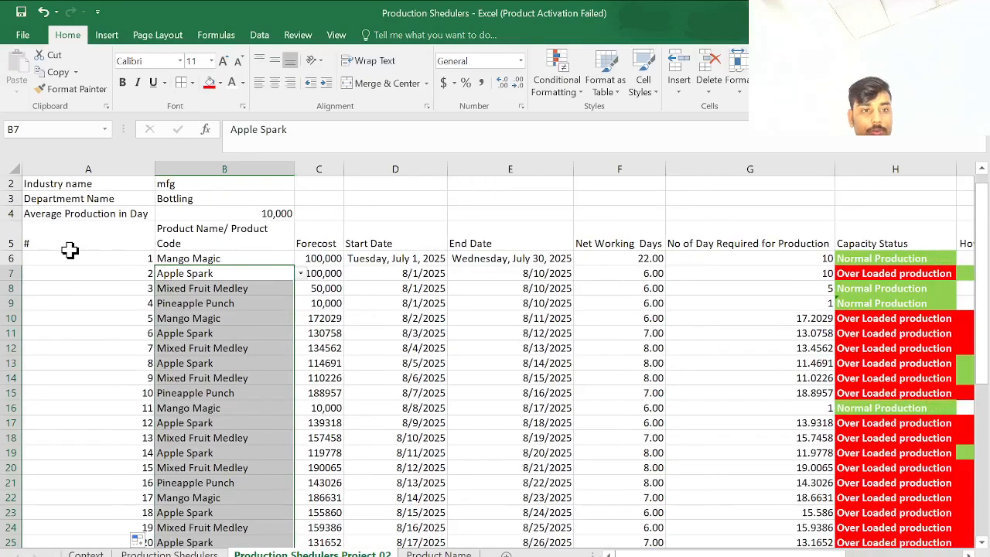
- Convert the range A5:O39 into a table with row 5 as its header row, and look across its columns
drag(70, 250, 427, 515)
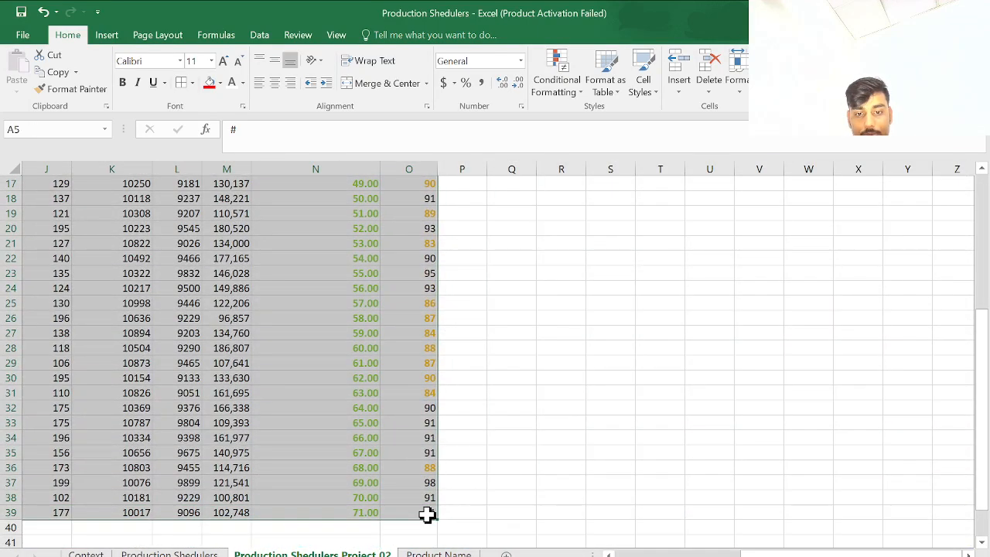
scroll(427, 515, left, 3)
scroll(427, 514, up, 3)
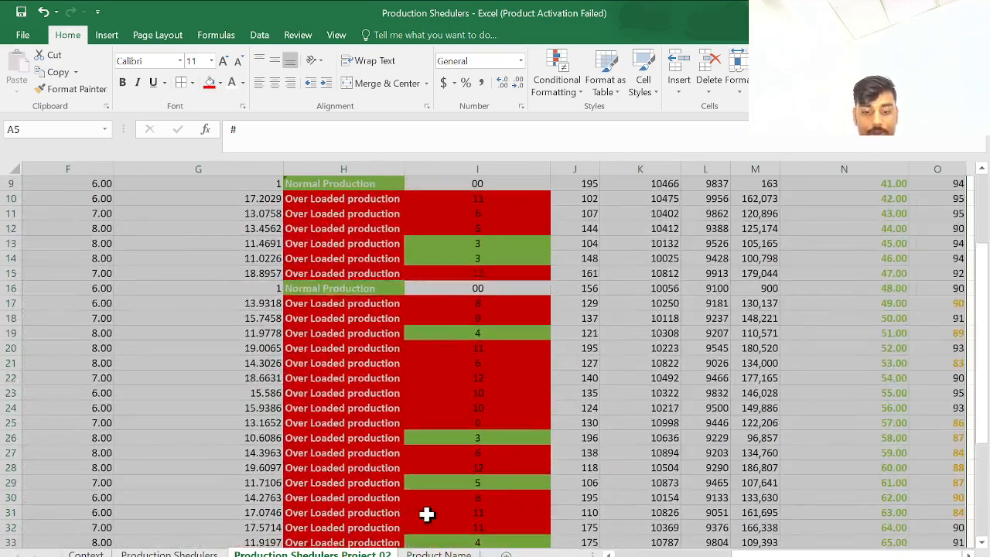
key(ctrl+c)
scroll(427, 515, left, 3)
scroll(348, 433, up, 3)
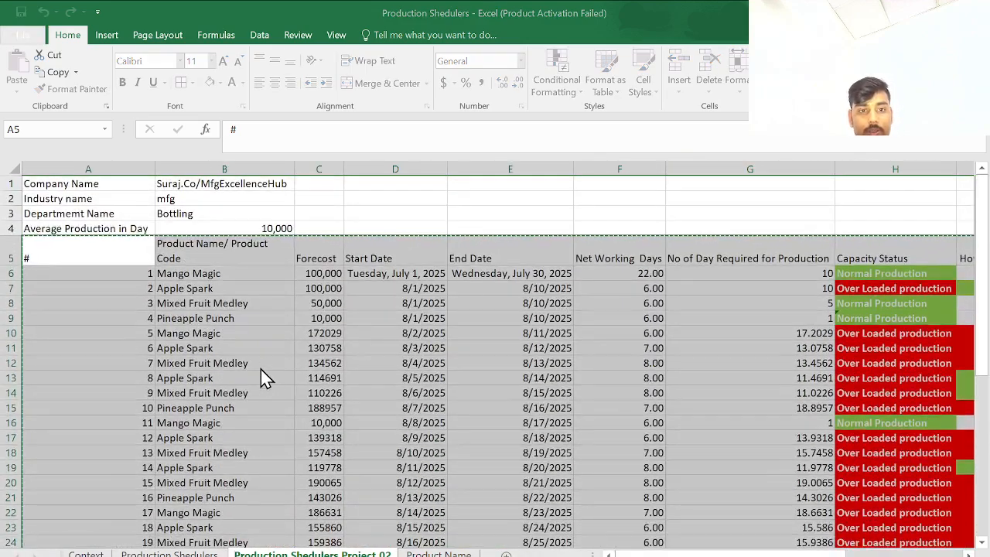
key(ctrl+t)
key(Return)
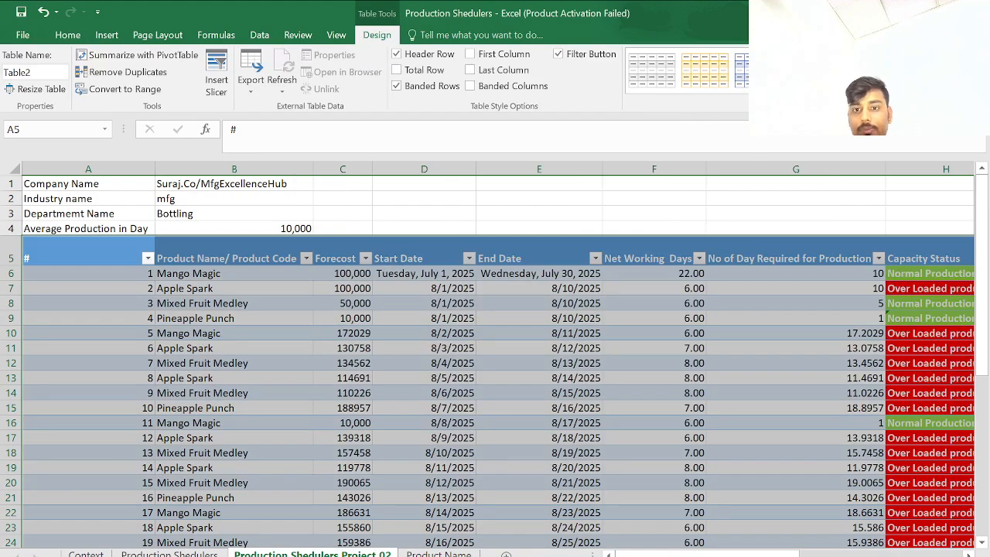
click(487, 415)
scroll(487, 418, right, 5)
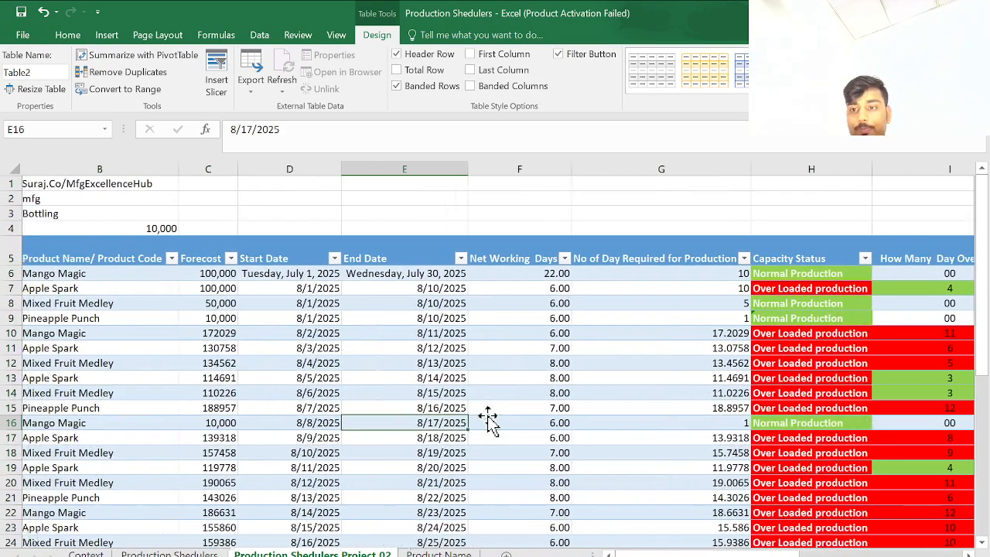
scroll(487, 418, right, 2)
scroll(488, 418, left, 8)
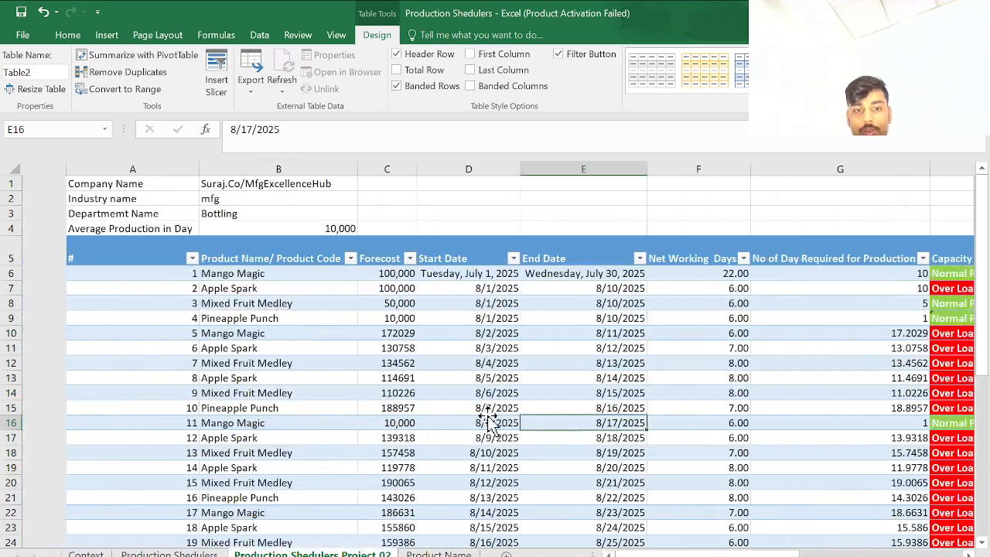
- Apply a grey fill to the product names in B6:B39
click(302, 318)
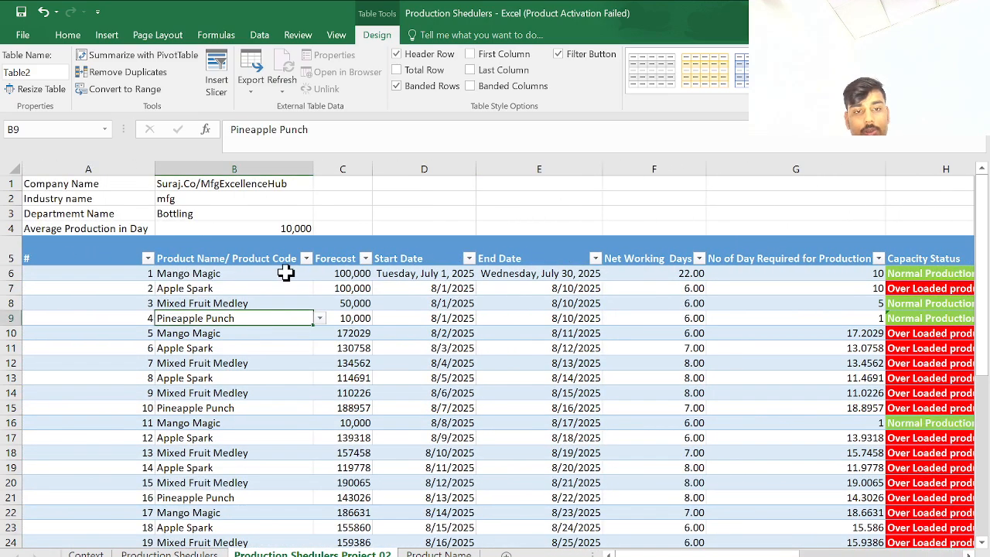
drag(286, 272, 271, 511)
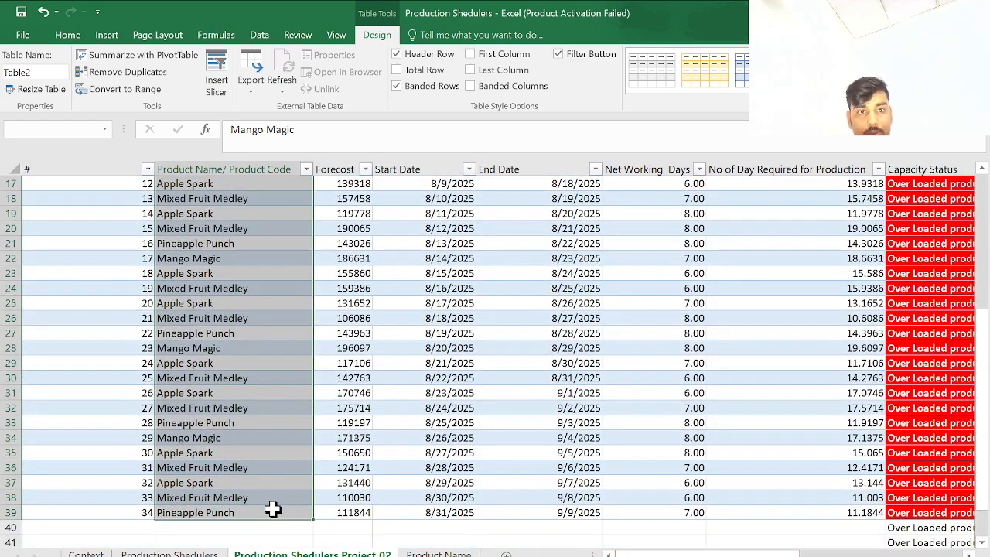
click(71, 40)
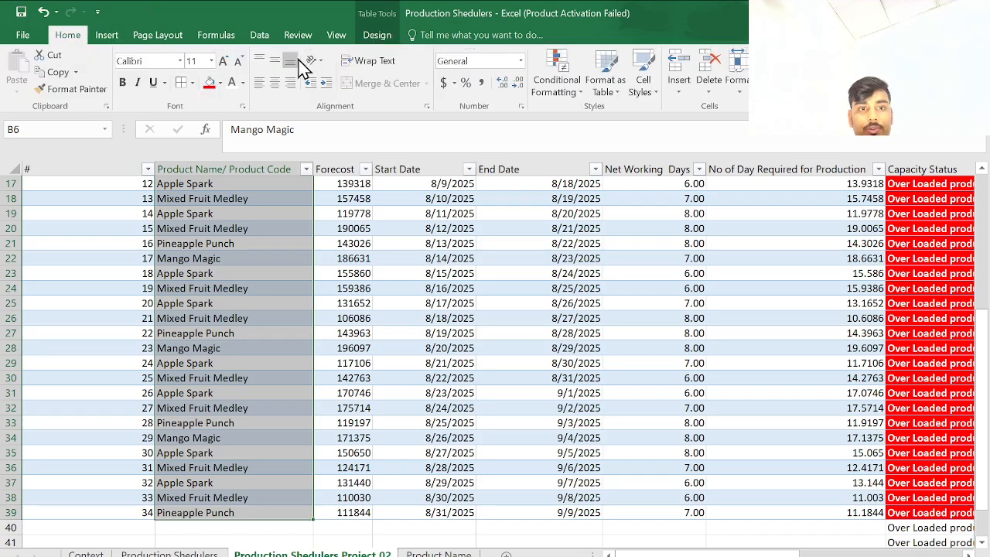
click(222, 90)
scroll(211, 164, up, 5)
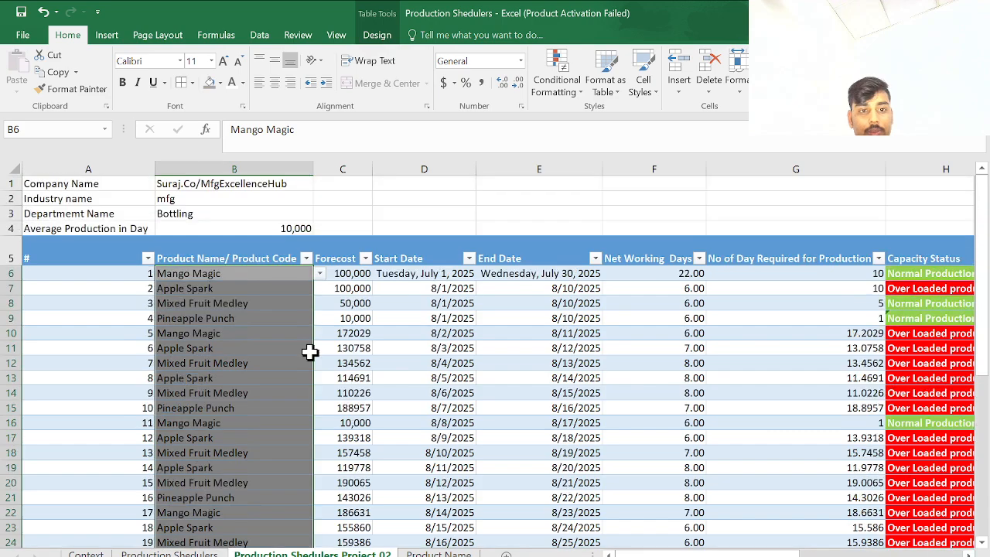
- Apply a dark blue-grey fill to the forecast, start date and end date cells in C6:E39
drag(361, 271, 517, 516)
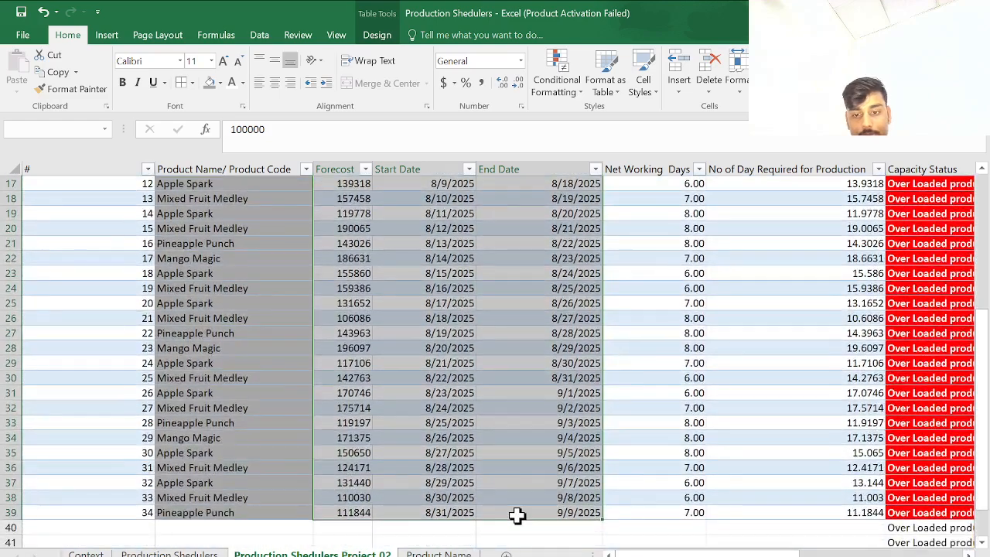
click(231, 87)
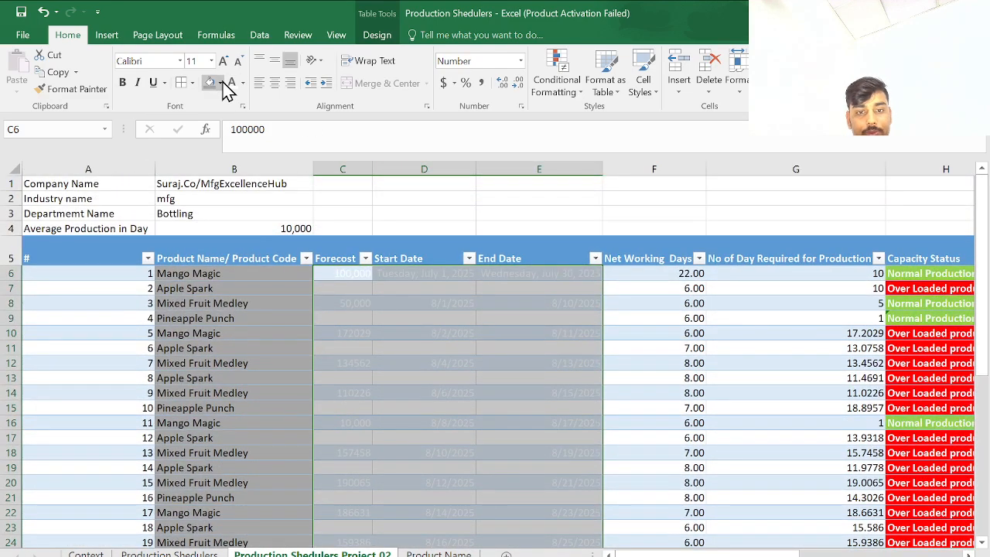
click(222, 82)
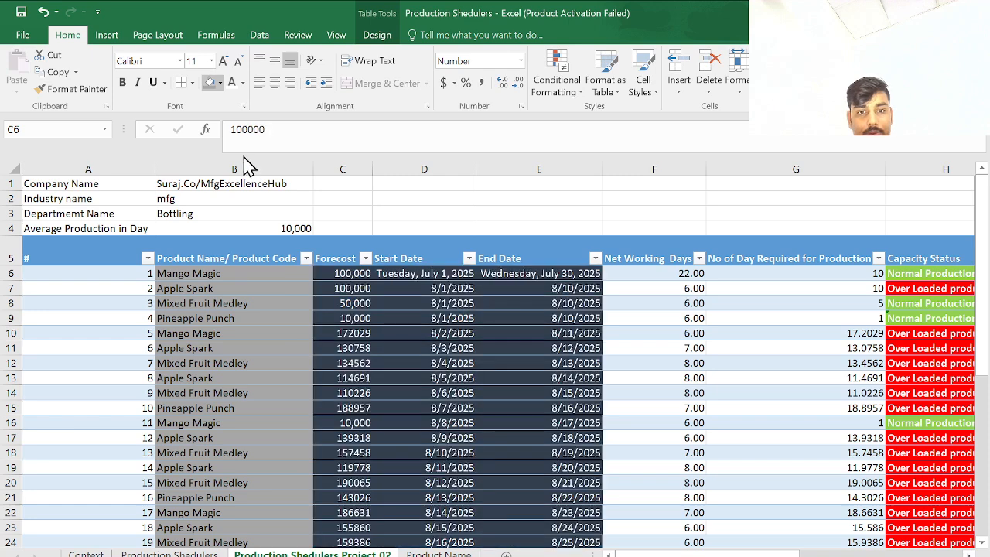
click(497, 380)
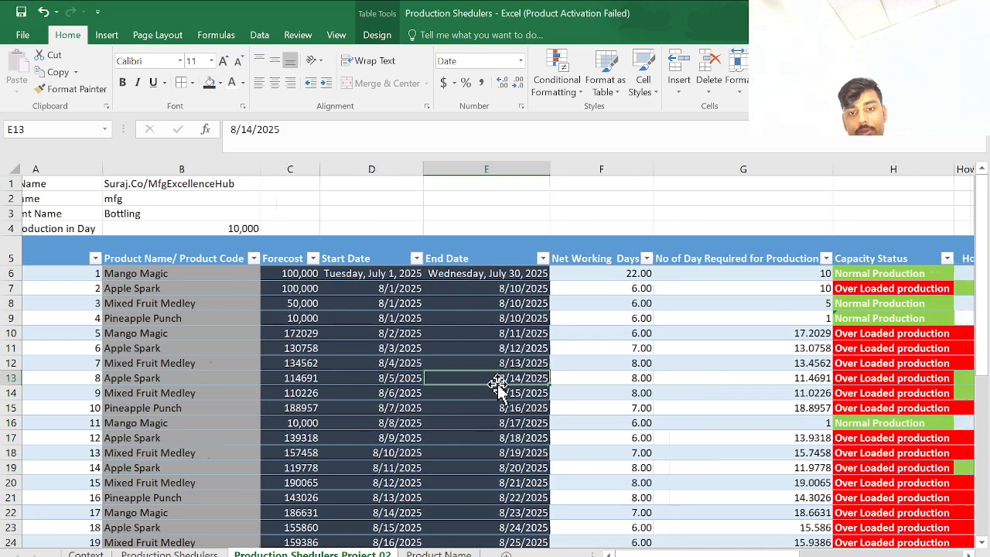
- Look across the working days, required days, capacity status and overloaded days columns and inspect their formulas
scroll(497, 380, right, 2)
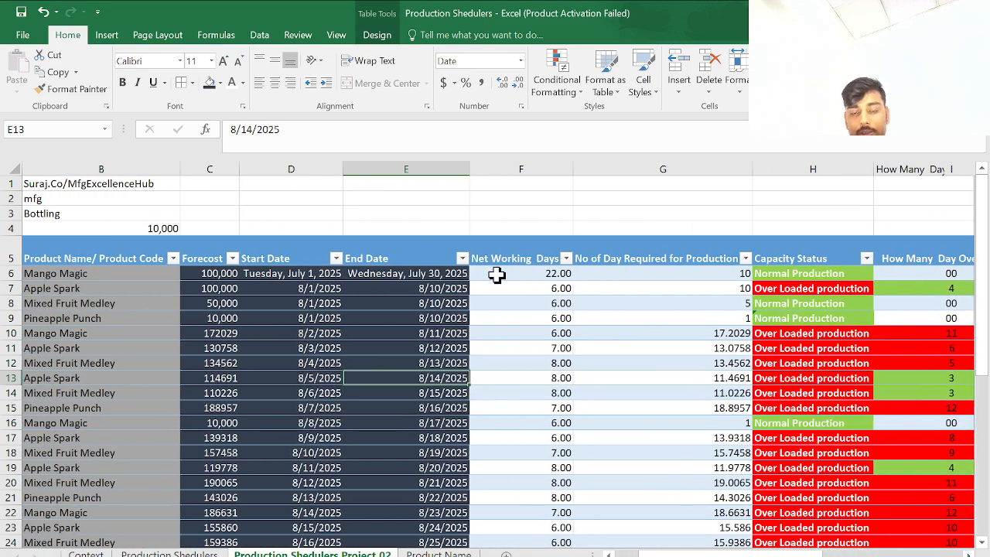
click(497, 274)
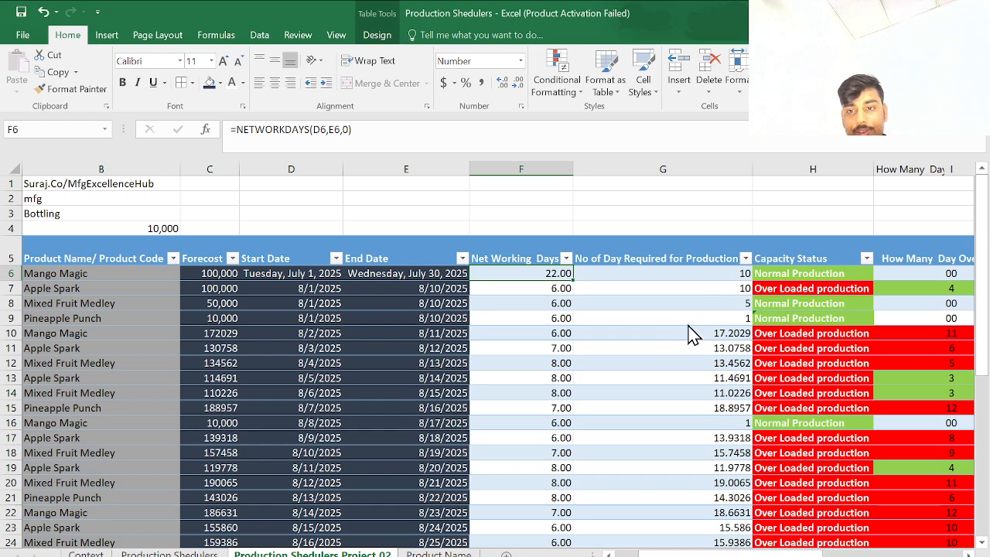
scroll(712, 308, right, 2)
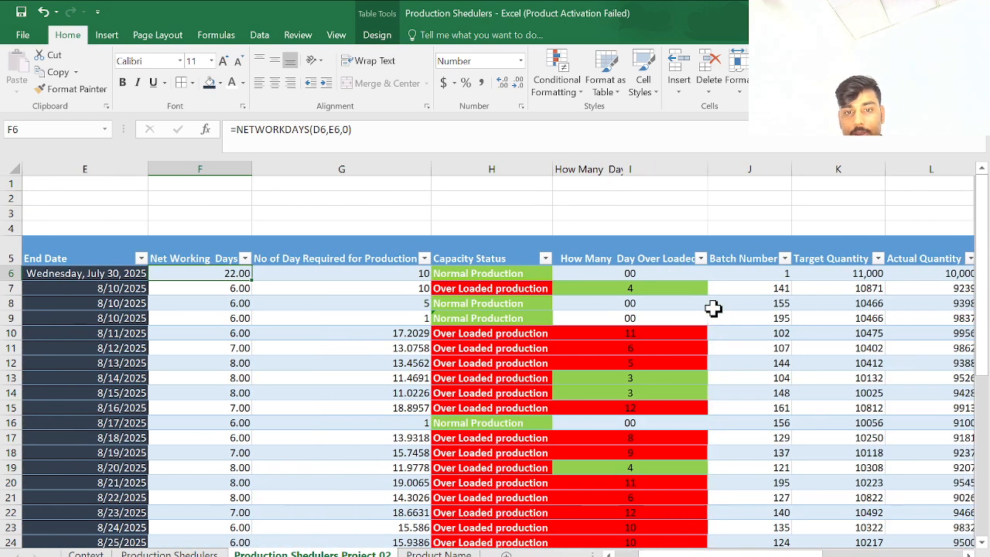
click(424, 300)
click(485, 283)
scroll(485, 283, right, 1)
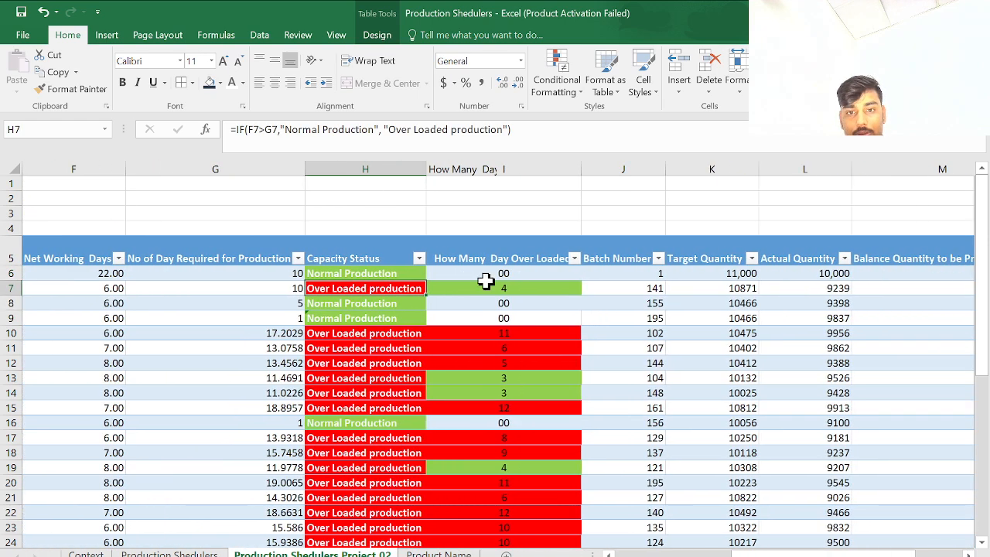
click(490, 287)
scroll(489, 288, right, 2)
scroll(488, 286, right, 1)
- Apply a light grey fill to the batch number, target quantity and actual quantity cells in J6:L39
drag(333, 276, 513, 508)
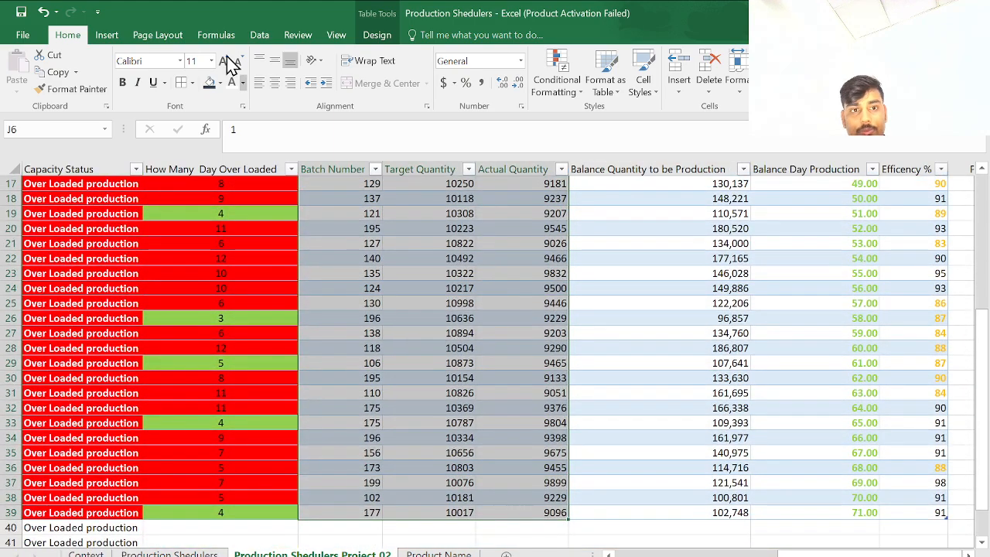
click(220, 82)
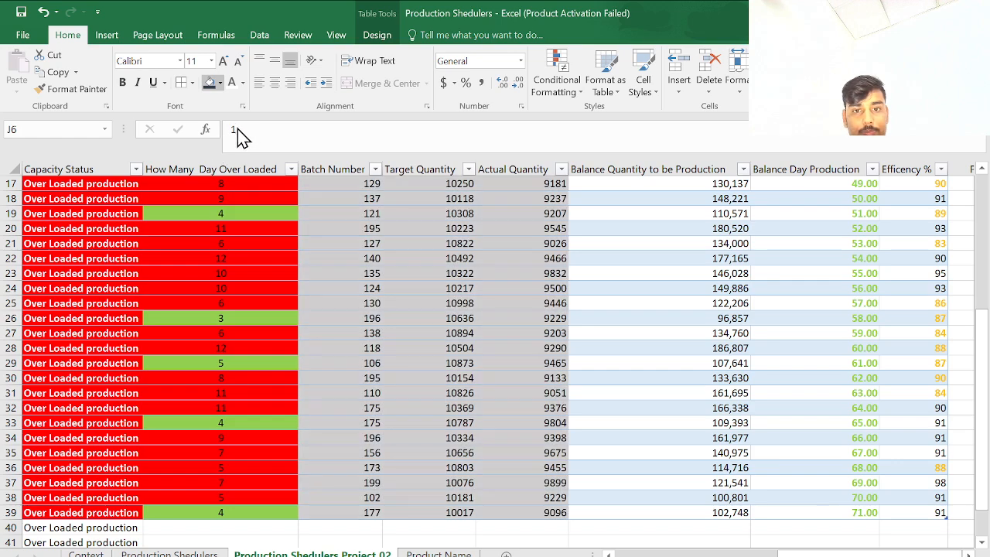
scroll(249, 141, up, 5)
- Copy the formatting of the product names in B6:B39 onto the batch and quantity cells J6:L39 with Format Painter
scroll(453, 314, left, 6)
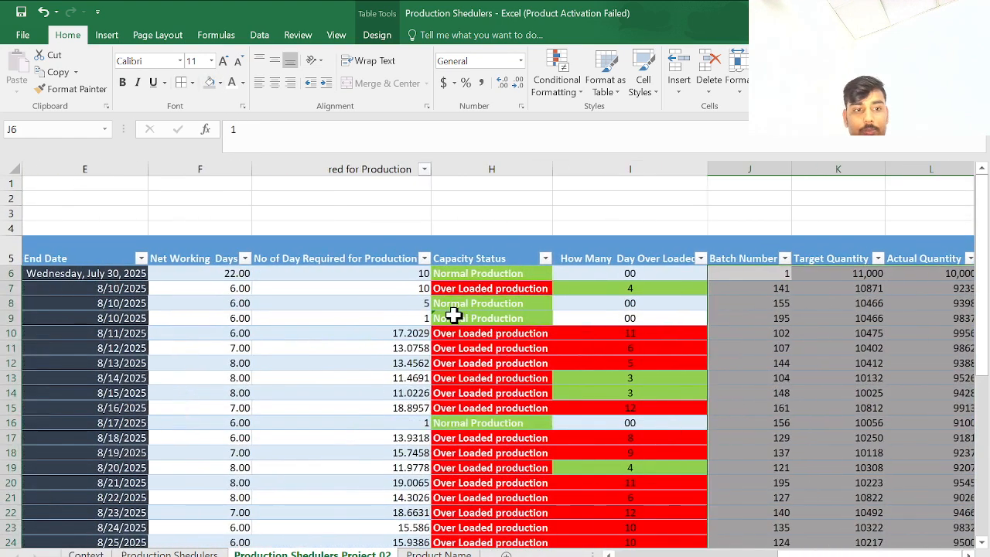
scroll(453, 314, up, 1)
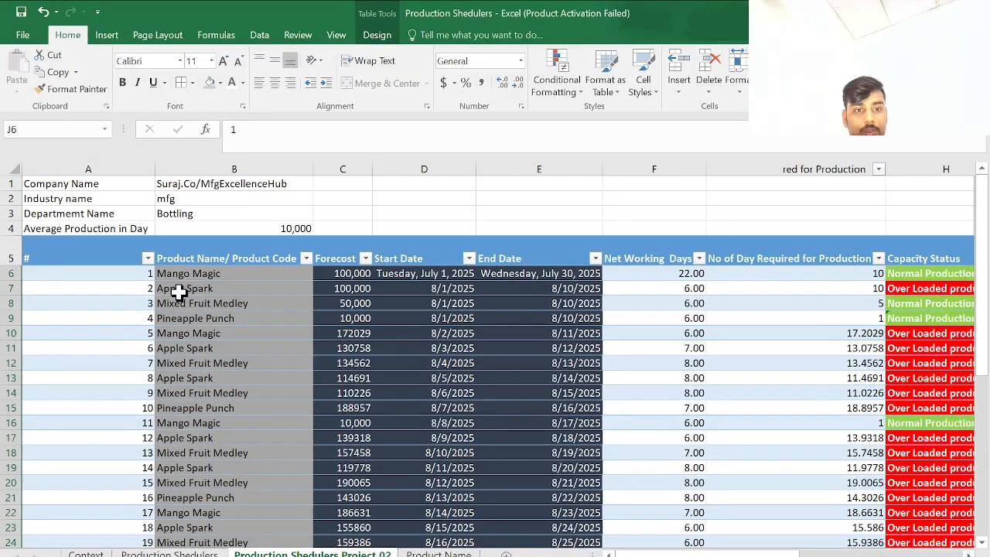
drag(187, 273, 229, 513)
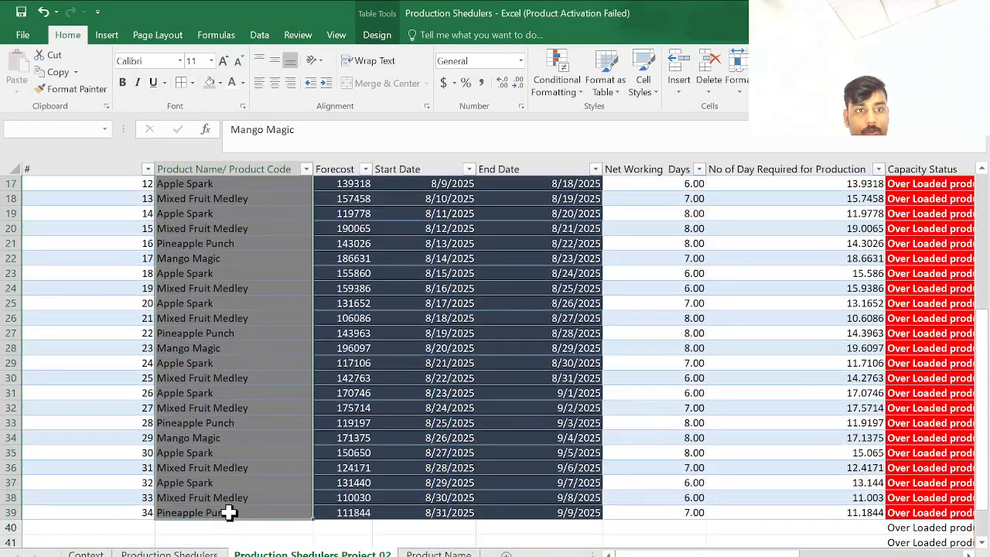
click(69, 89)
scroll(524, 360, right, 6)
scroll(524, 360, up, 5)
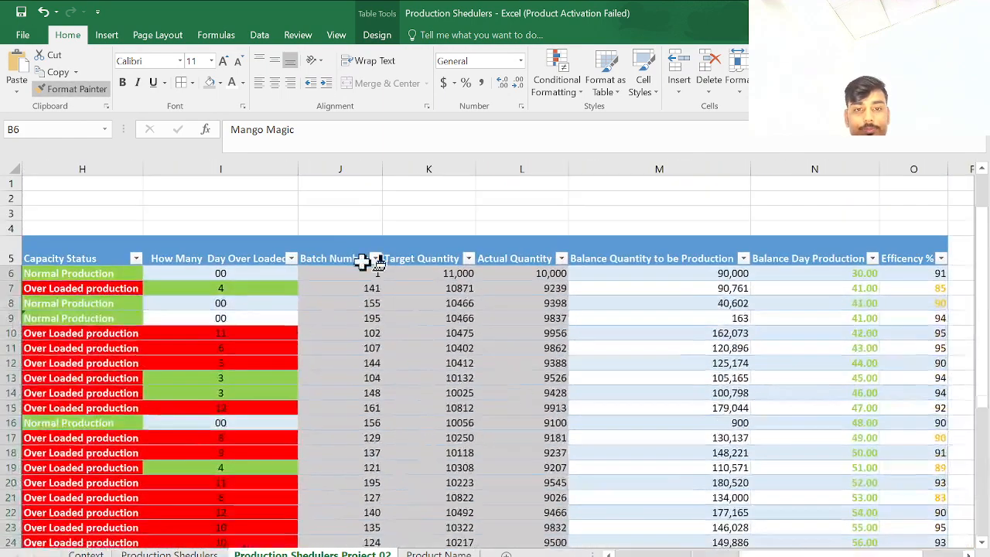
mouse_move(343, 268)
mouse_down()
mouse_move(513, 438)
mouse_move(516, 536)
mouse_up()
scroll(516, 526, up, 5)
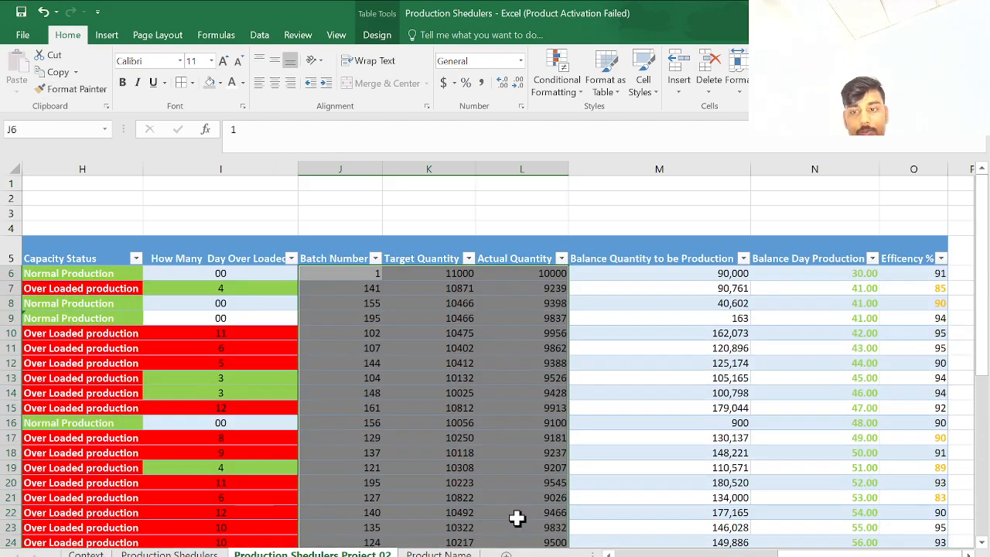
- Create a PivotTable on a new sheet from A5:O39, with the product names as rows and the sum of Efficency % as values
scroll(517, 518, right, 1)
scroll(517, 518, left, 8)
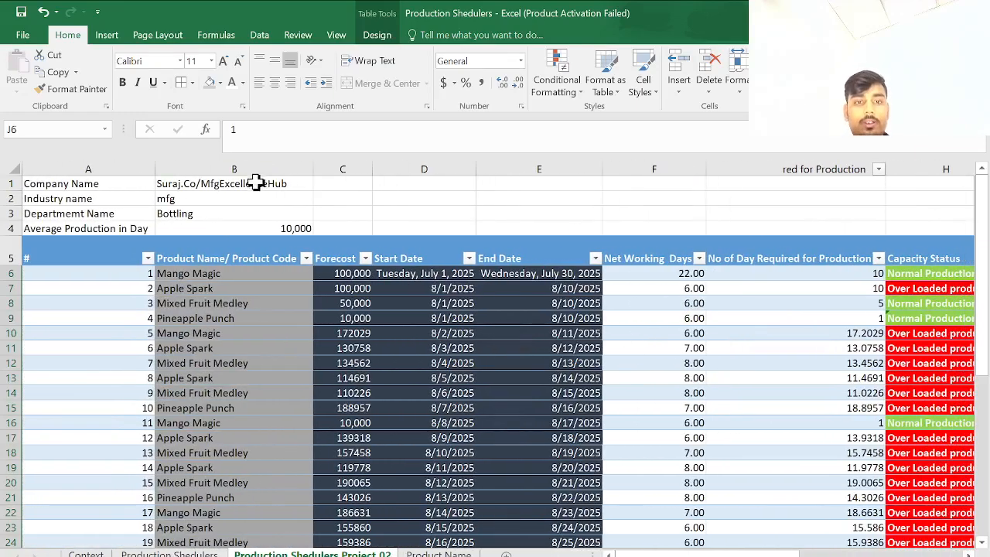
click(220, 210)
drag(136, 257, 789, 515)
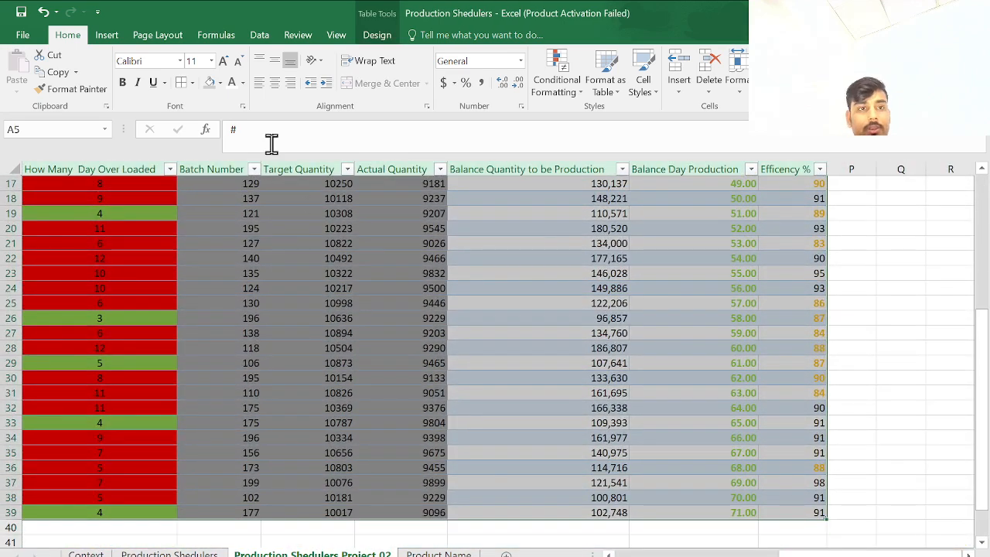
click(116, 37)
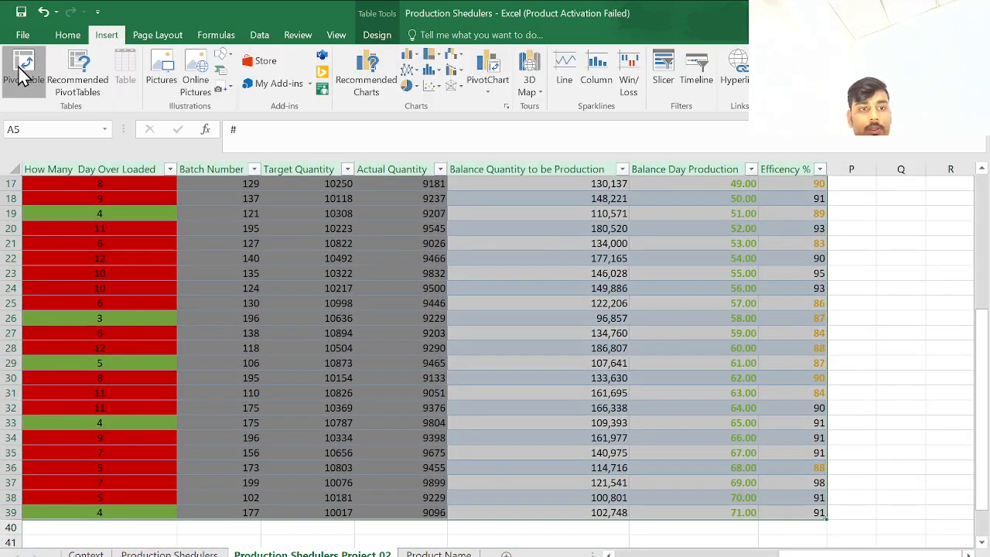
click(23, 68)
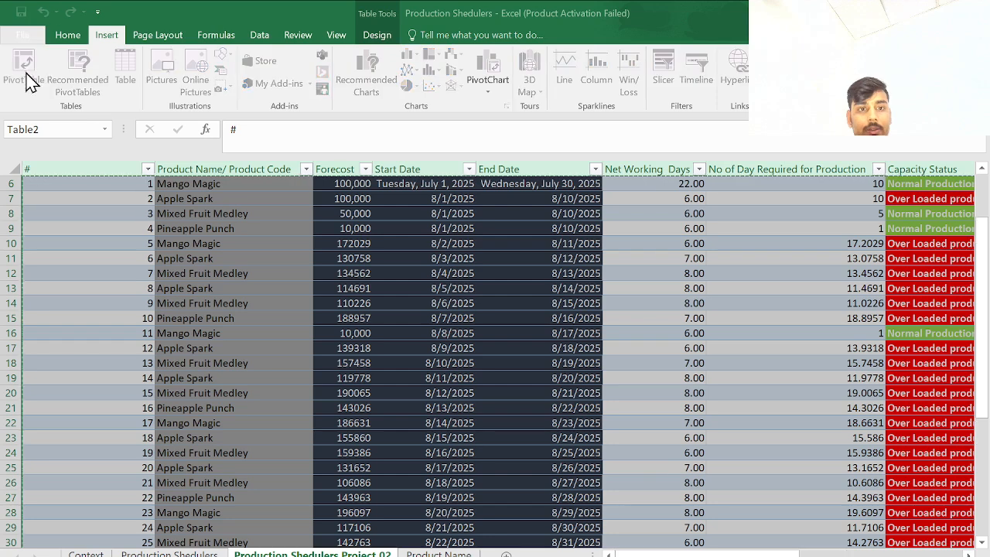
click(311, 438)
click(95, 270)
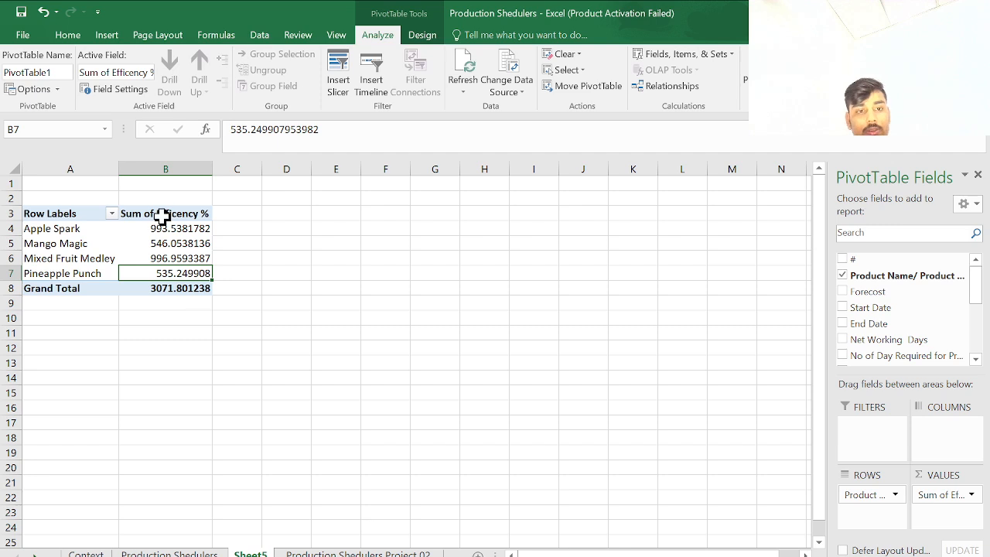
- Show the PivotTable's efficiency sums in B4:B7 with one decimal place
click(162, 216)
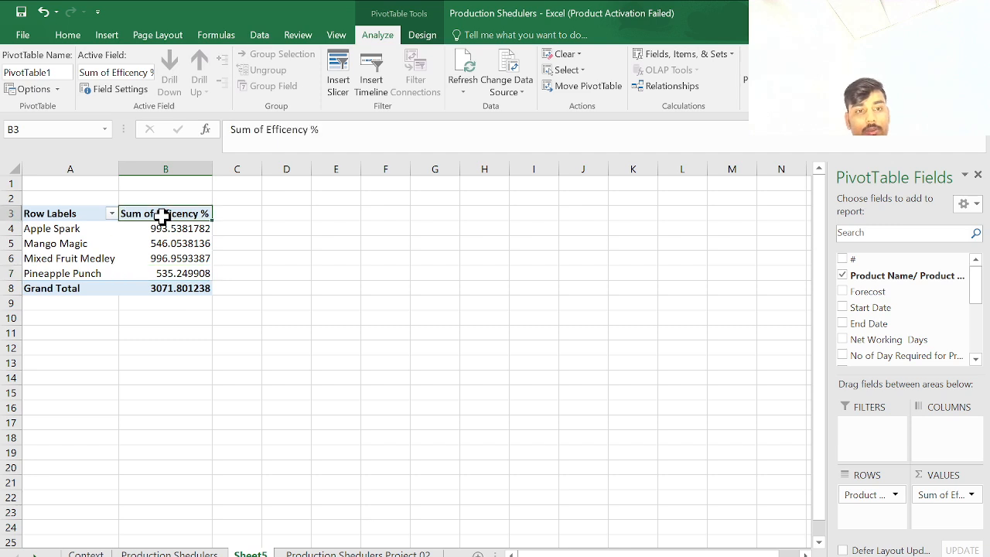
click(246, 310)
click(109, 258)
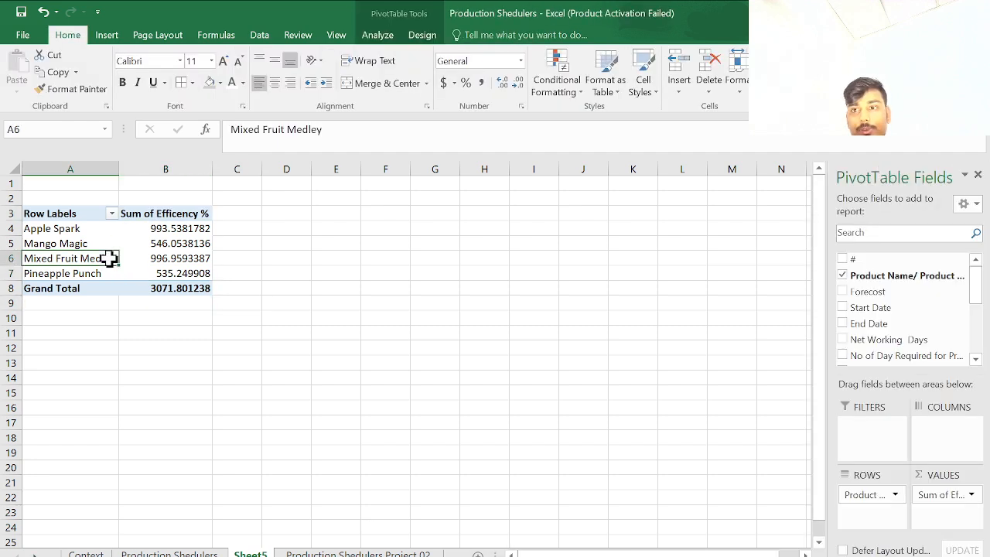
click(379, 368)
drag(379, 368, 157, 276)
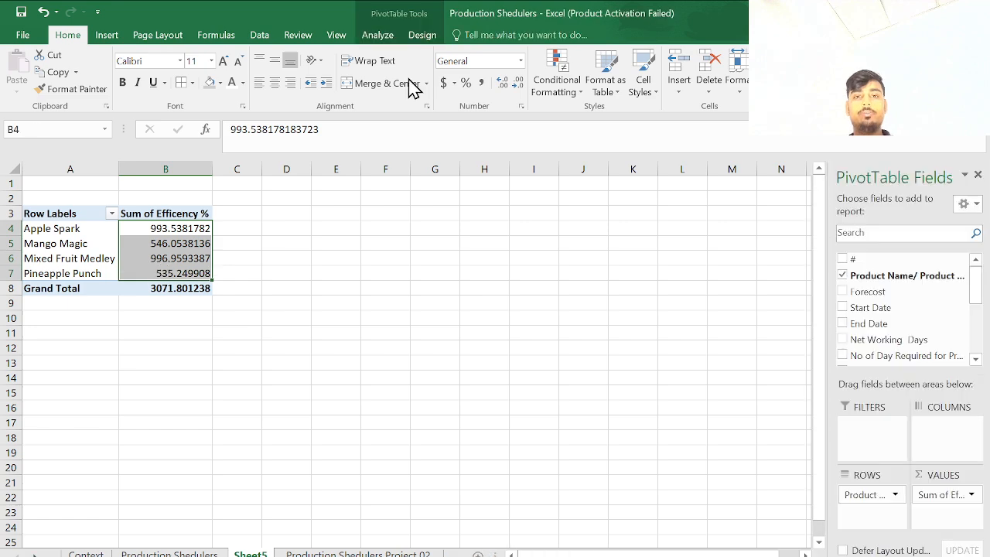
click(518, 83)
click(518, 83)
click(518, 84)
click(518, 84)
click(518, 83)
click(519, 83)
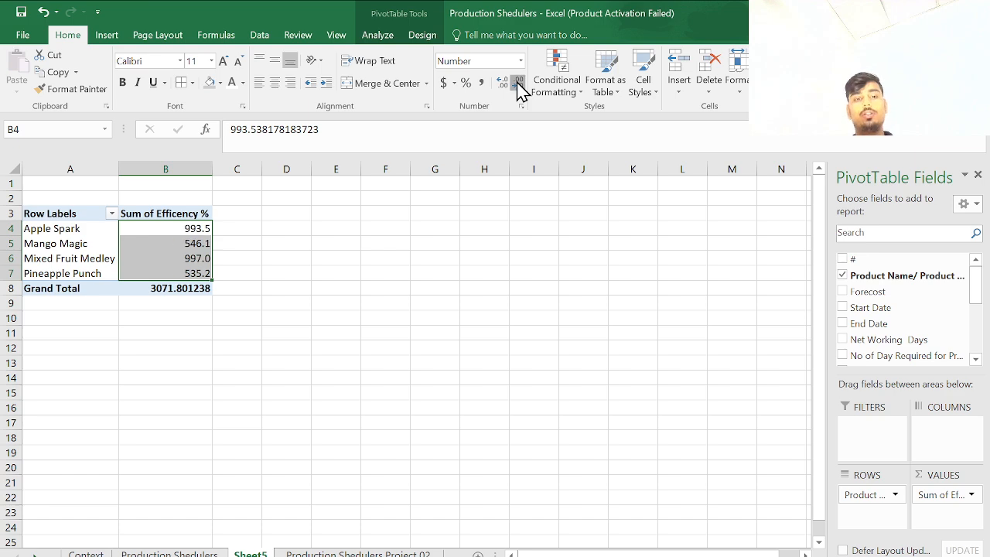
click(430, 393)
- Add black borders around all cells and bold the text in the company details block A1:B4 on the Production Shedulers Project 02 sheet
click(421, 552)
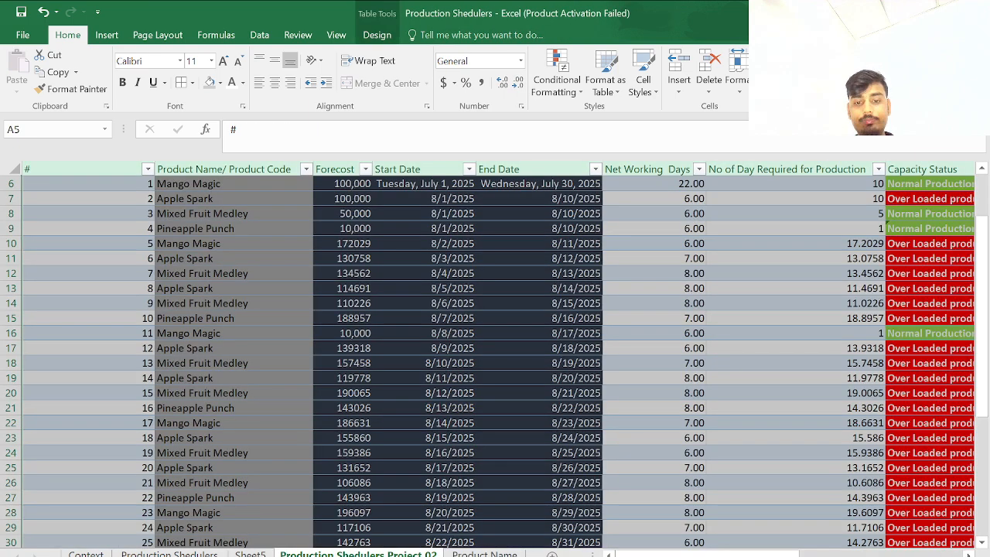
scroll(478, 313, up, 2)
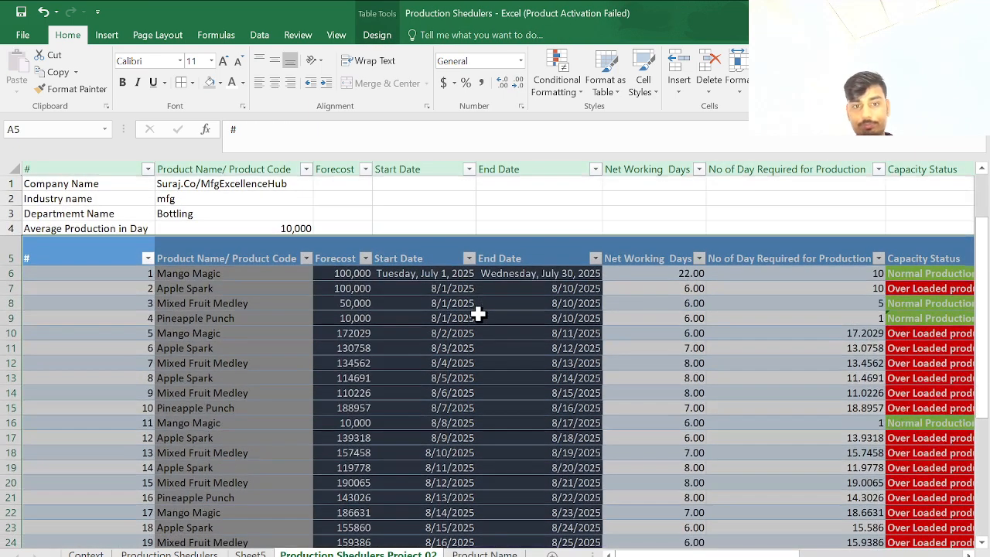
click(184, 270)
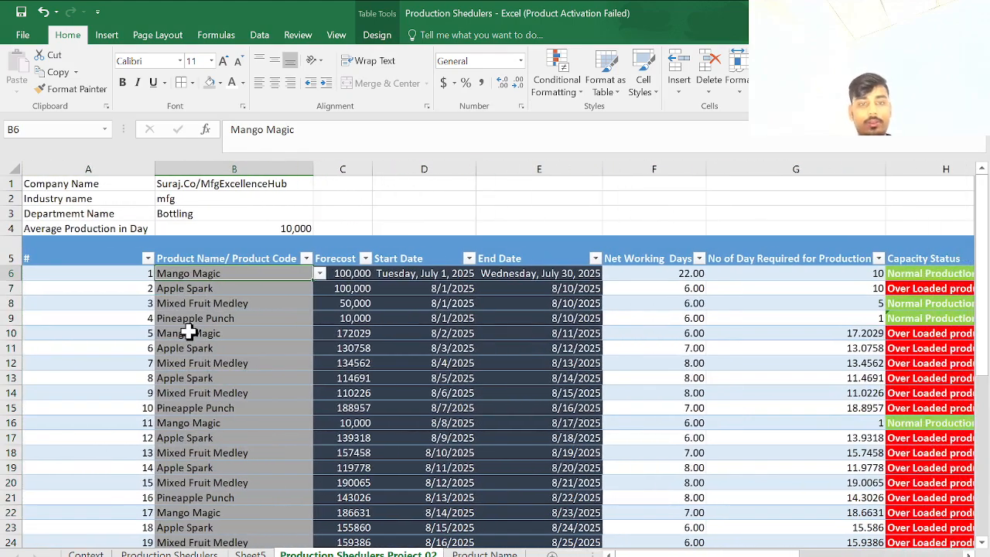
click(189, 333)
scroll(199, 332, right, 5)
scroll(188, 347, left, 5)
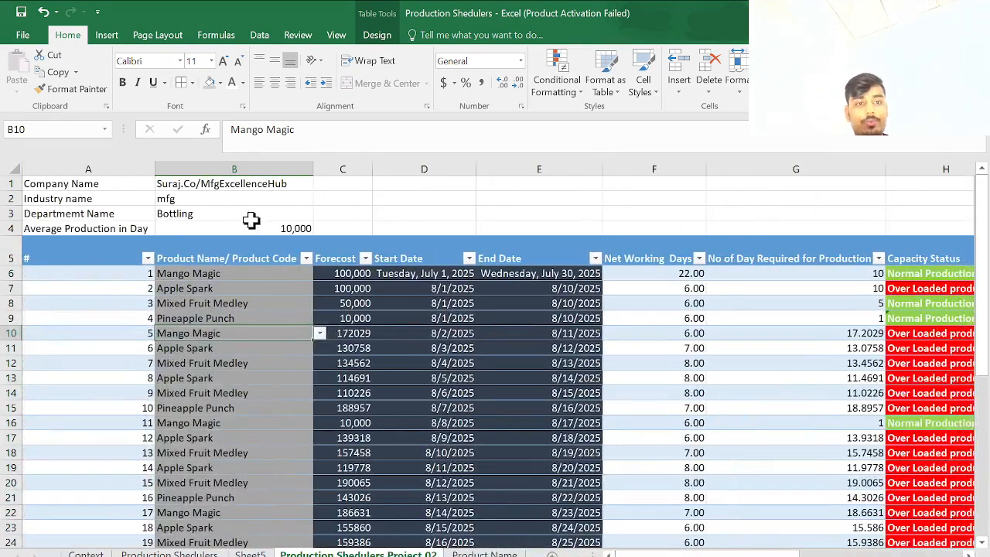
drag(109, 186, 273, 226)
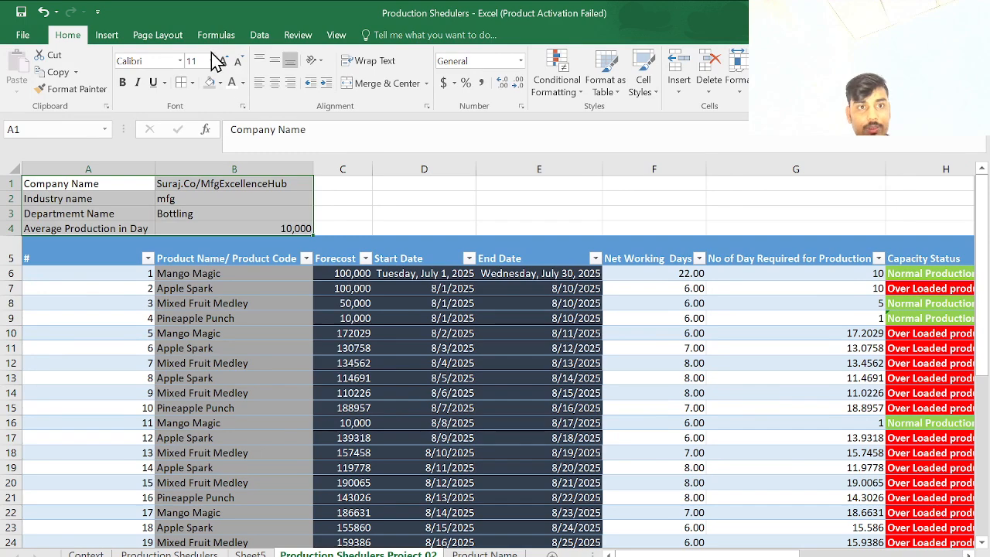
click(182, 83)
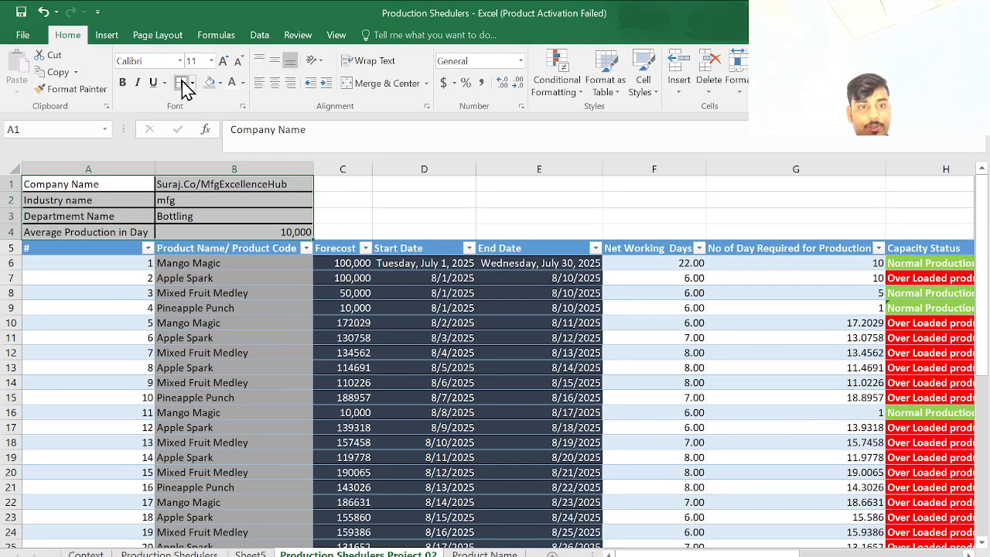
click(264, 321)
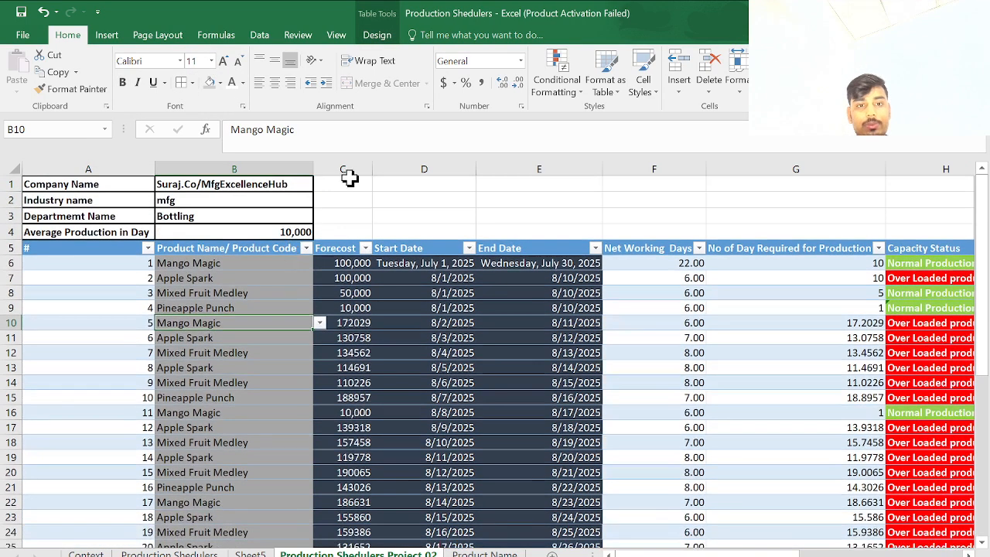
- Insert the Mfg Excellence Hub logo picture into the sheet at C1, beside the company details
click(350, 178)
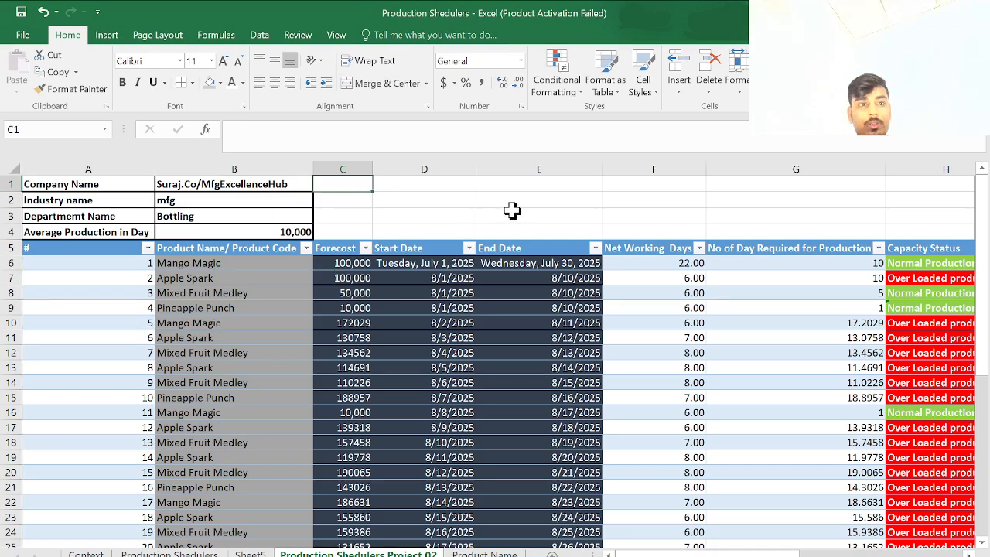
drag(369, 179, 658, 228)
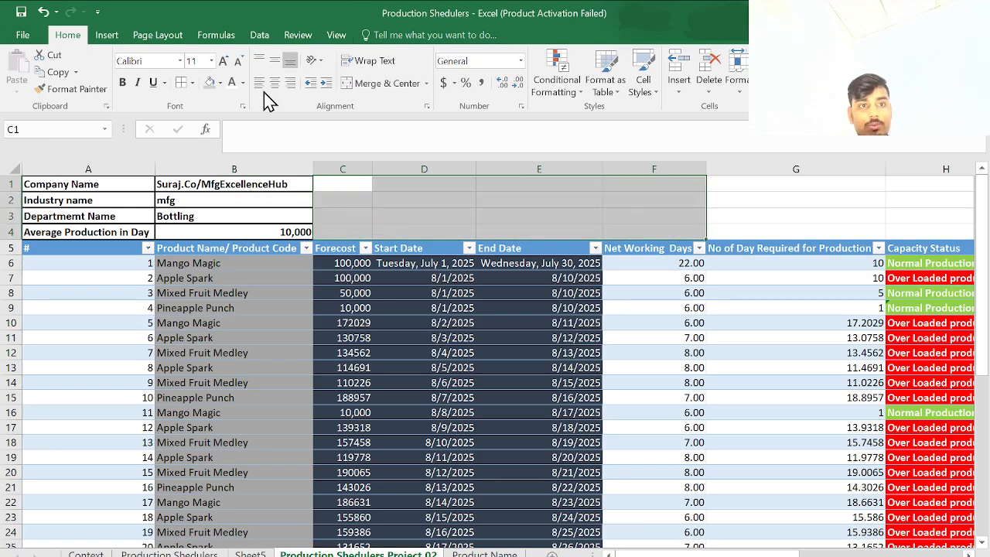
click(110, 39)
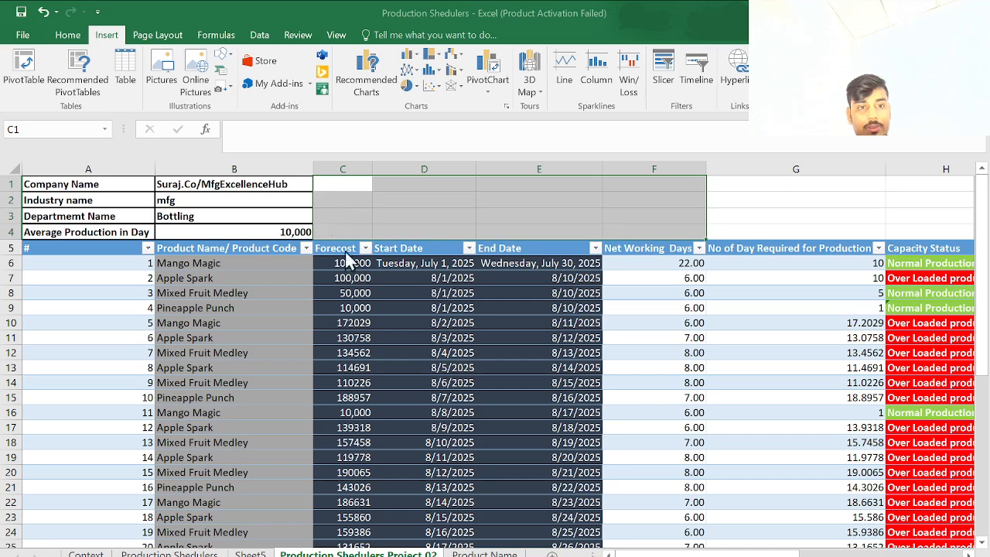
key(ctrl+v)
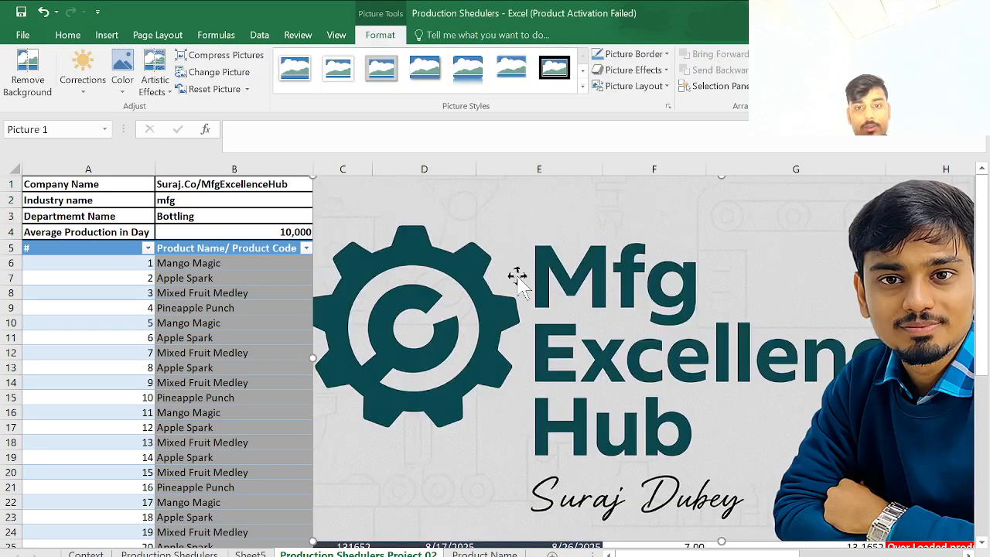
- Shrink the logo picture and place it over columns C to E so it fits within header rows 1 to 4
scroll(531, 287, right, 2)
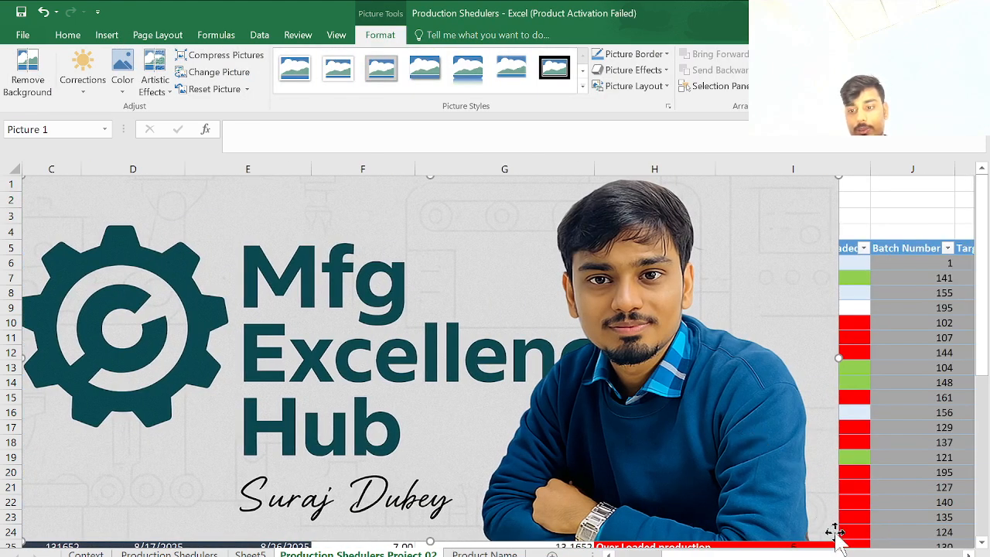
drag(838, 539, 293, 297)
scroll(292, 297, left, 2)
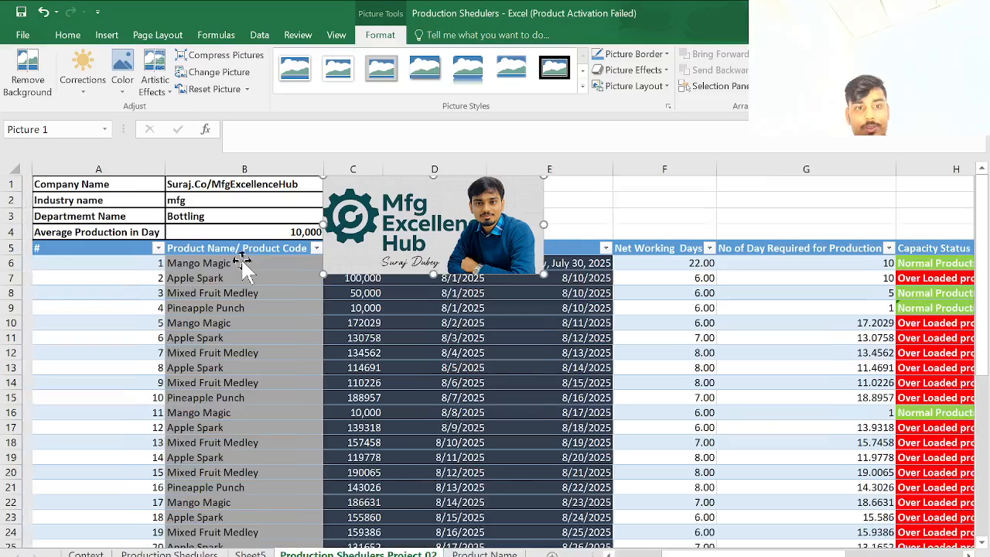
drag(424, 217, 425, 218)
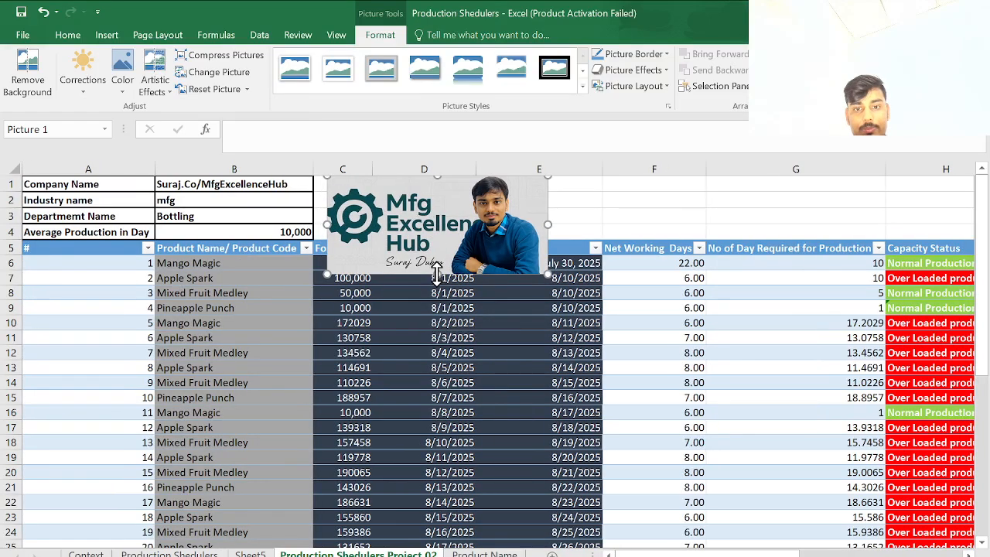
drag(437, 271, 380, 212)
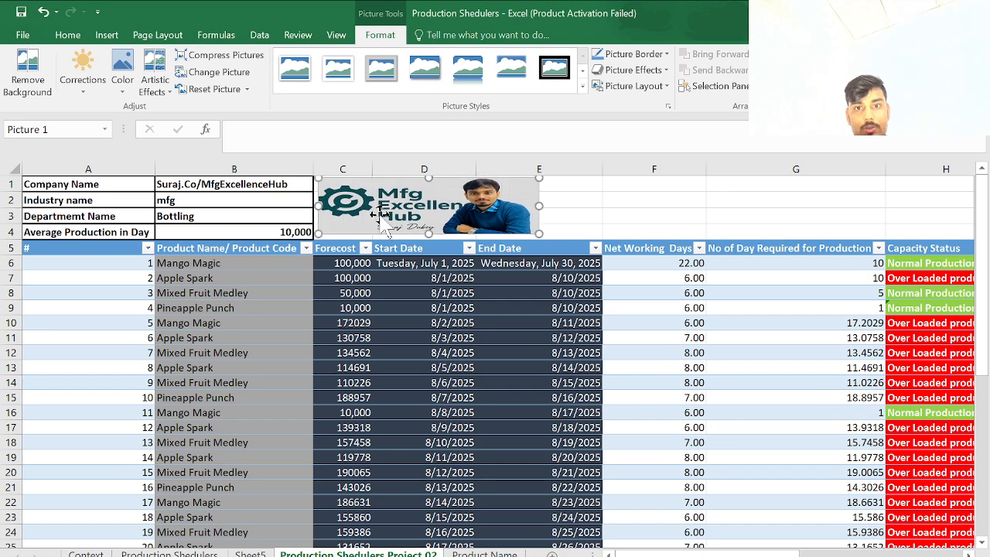
- Apply the reflected rounded rectangle picture style to the logo and widen it slightly within column E
click(465, 68)
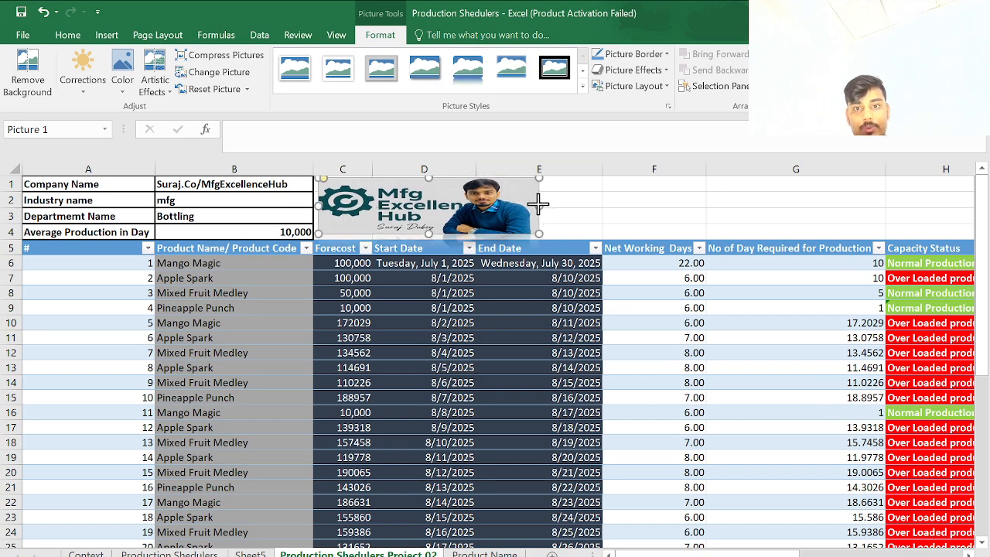
drag(539, 205, 553, 205)
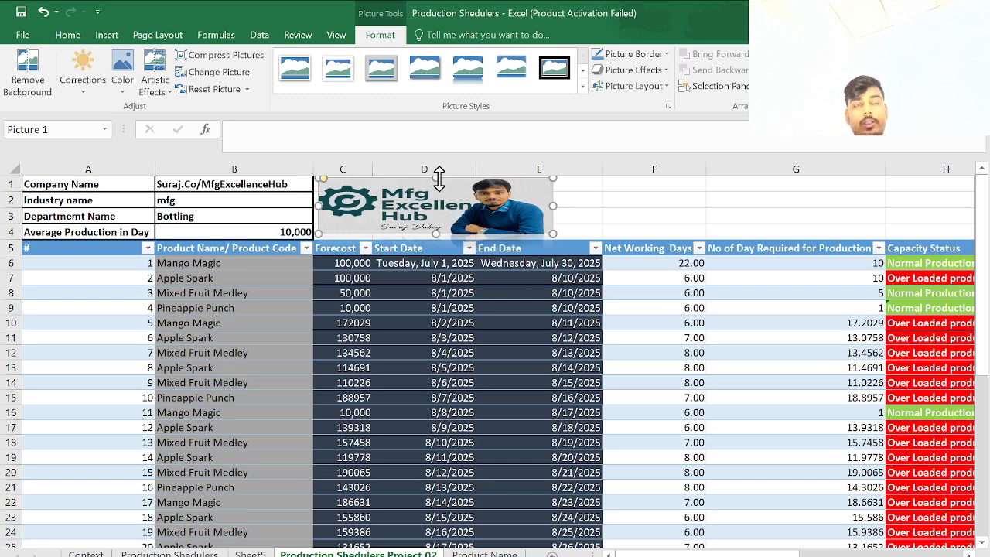
click(678, 556)
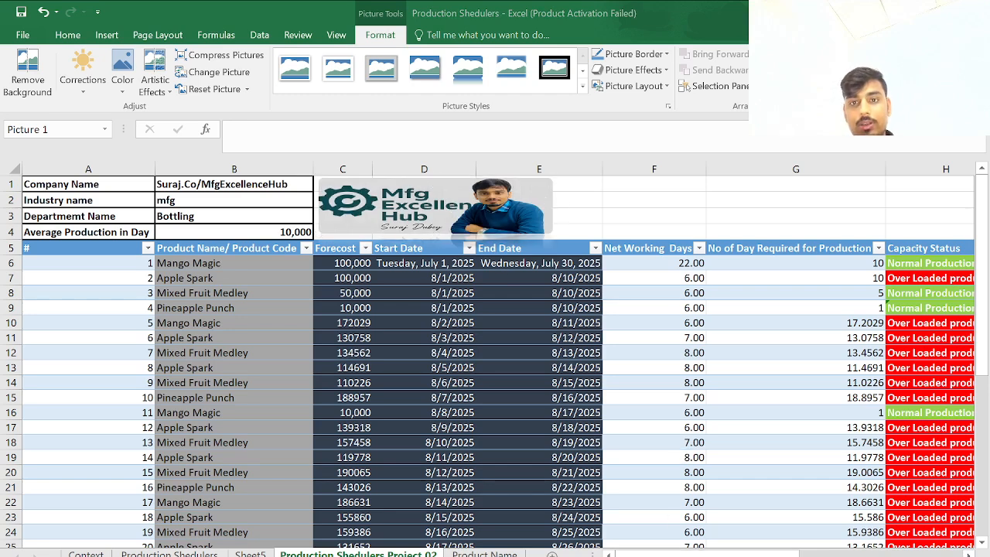